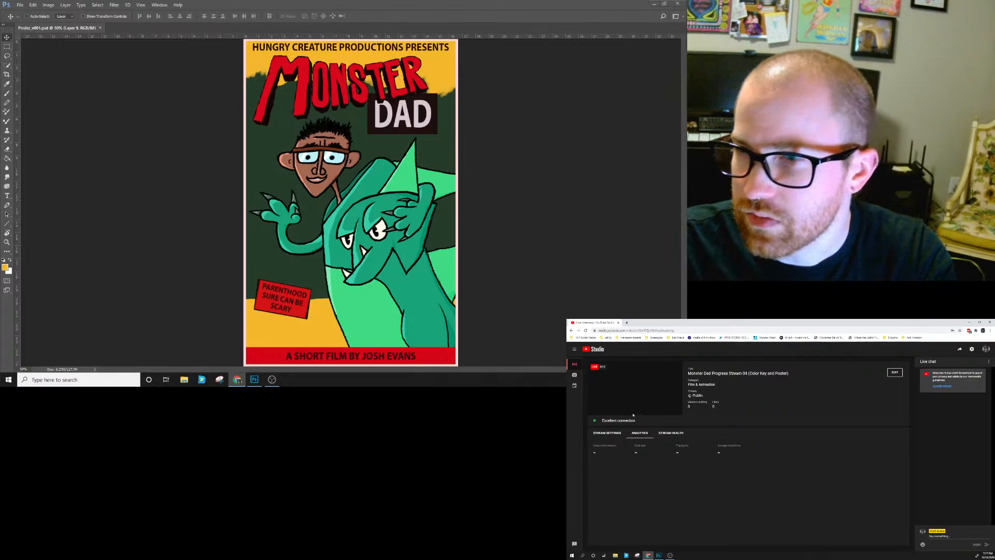
Check the live stream's analytics in YouTube Studio and switch back to the poster in Photoshop.
click(607, 433)
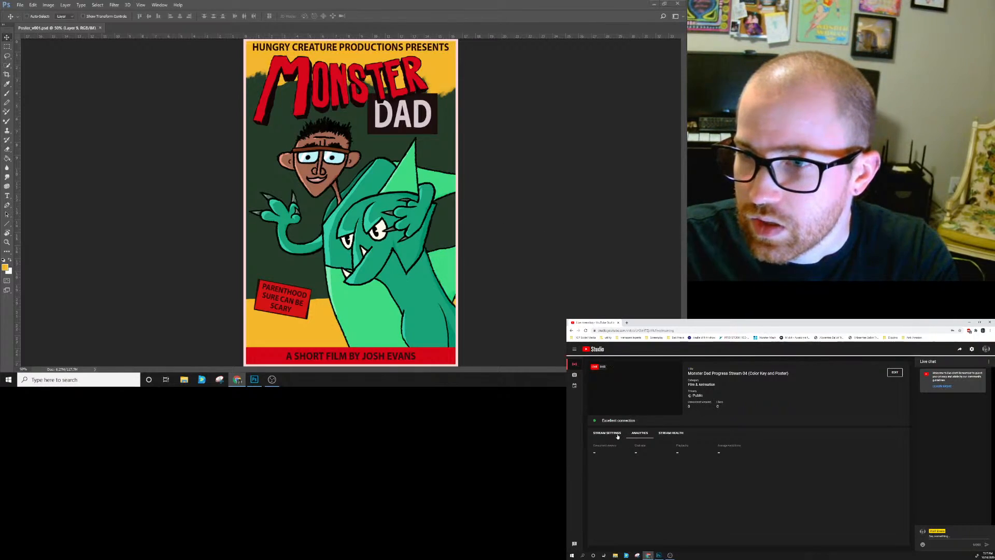
click(644, 435)
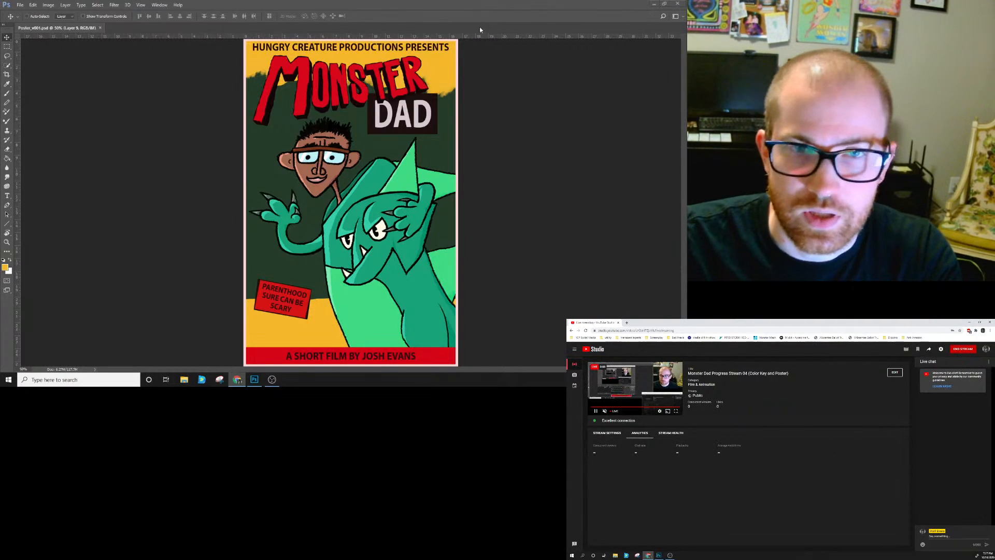
click(492, 9)
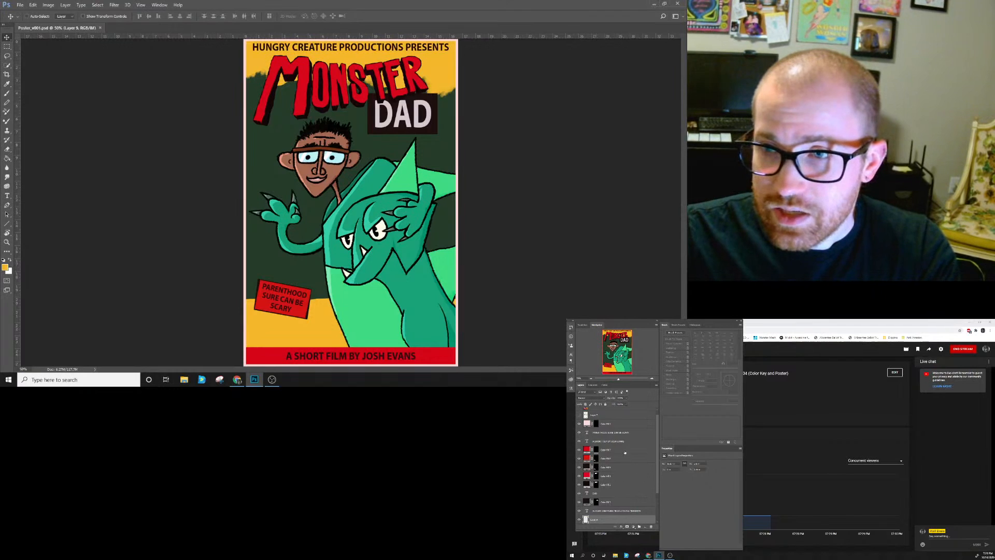
Show and hide the Godzilla reference layer repeatedly to compare it with the Monster Dad poster.
scroll(657, 429, up, 3)
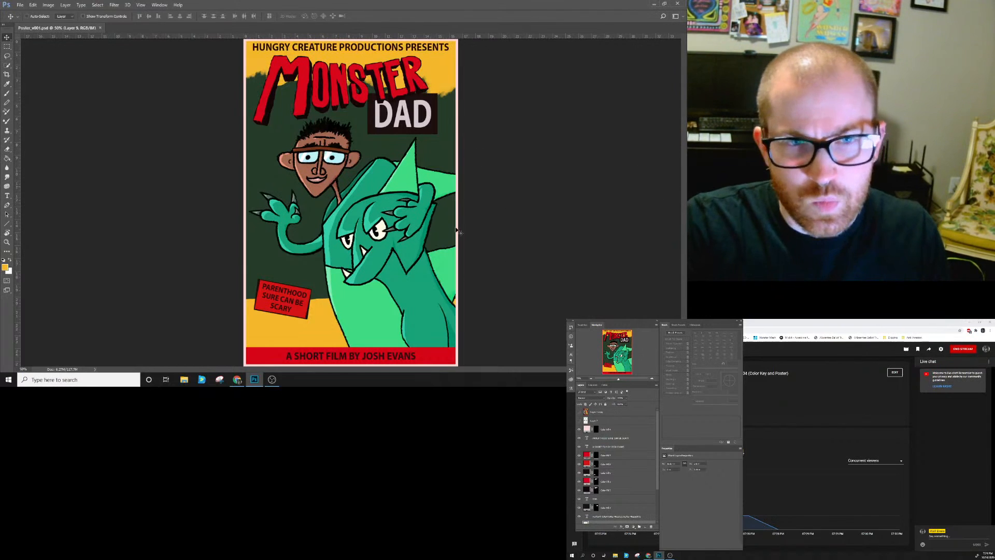
click(580, 412)
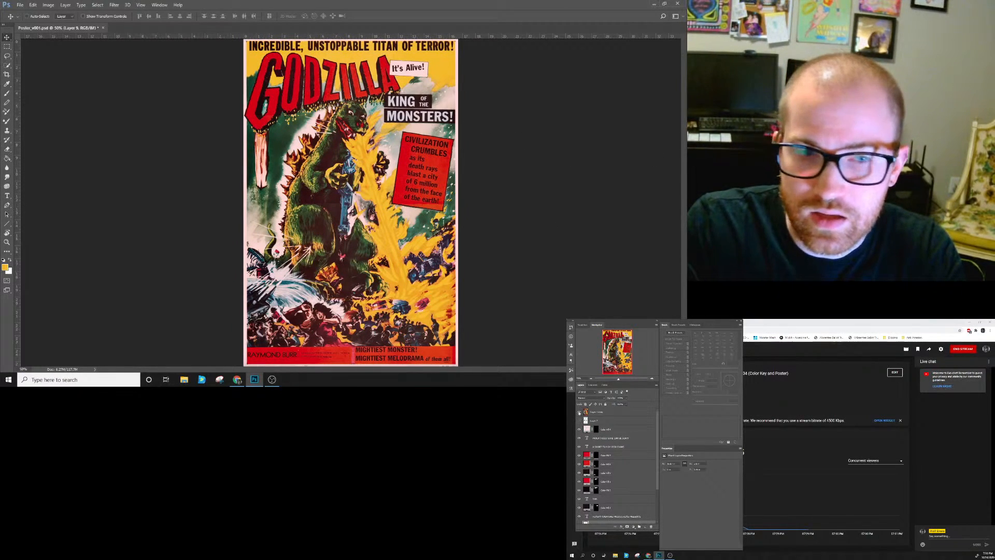
click(580, 412)
click(579, 413)
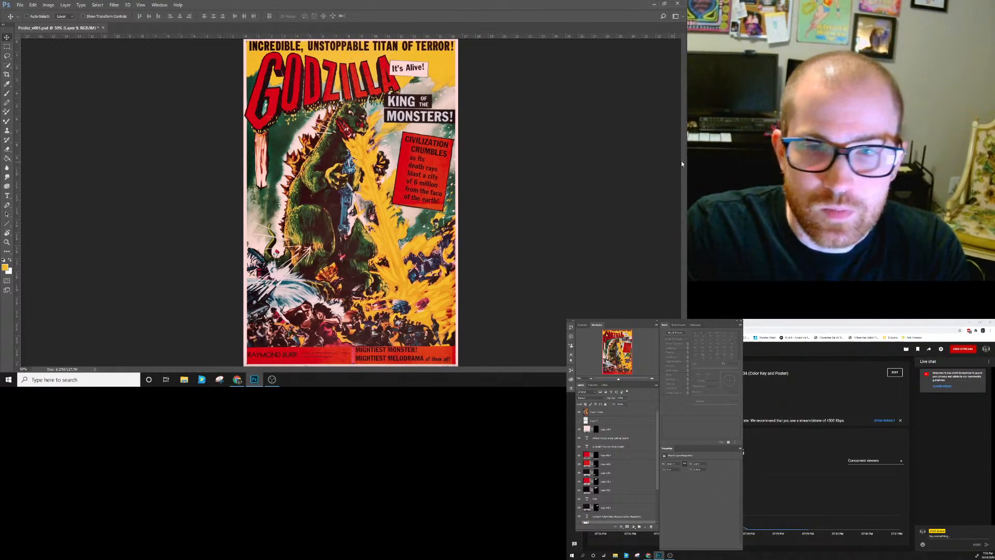
click(579, 412)
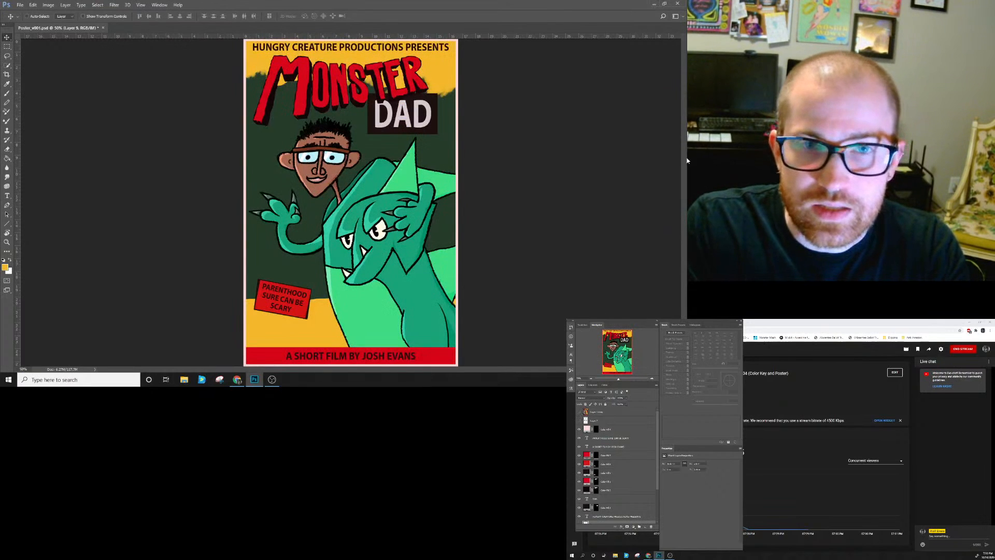
click(579, 412)
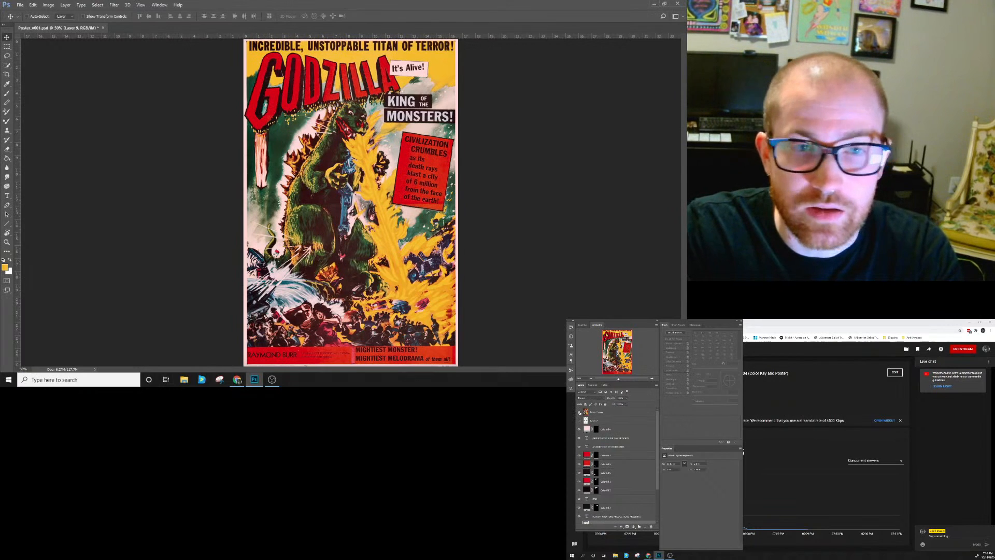
click(580, 412)
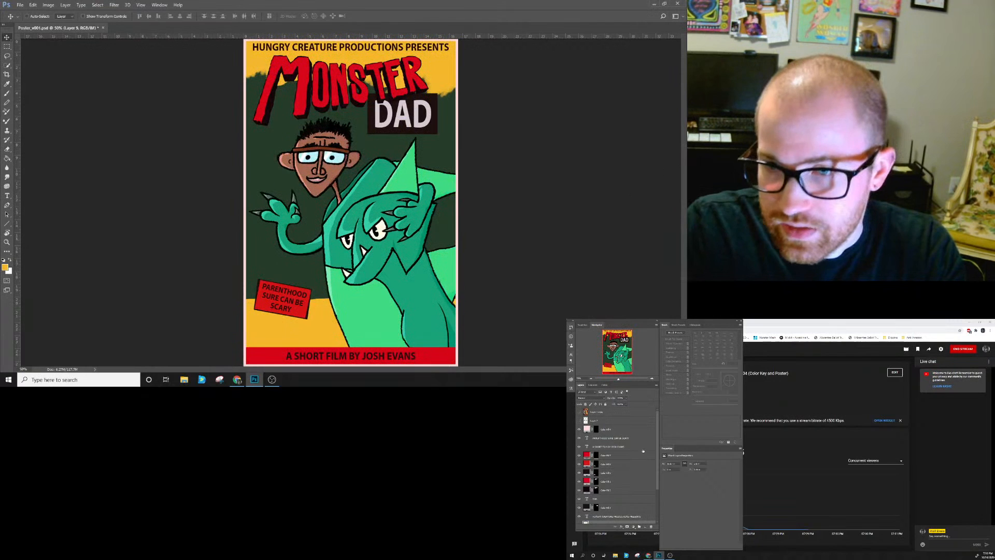
Take the Brush tool on the painting layer beneath the title text and enlarge the brush considerably.
scroll(617, 467, down, 5)
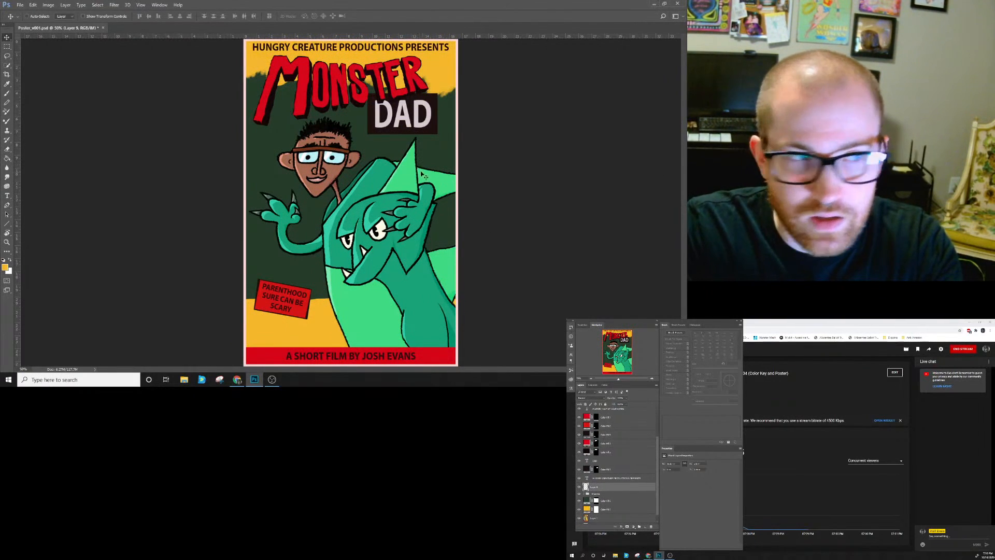
click(6, 94)
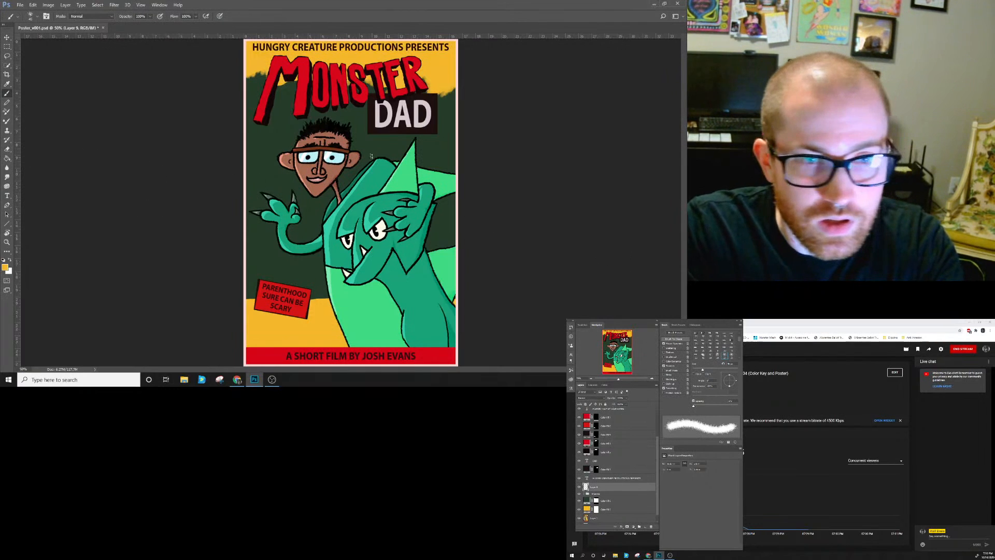
key(bracketright)
key(bracketright)
key(bracketright)
key(bracketright)
key(bracketright)
key(bracketright)
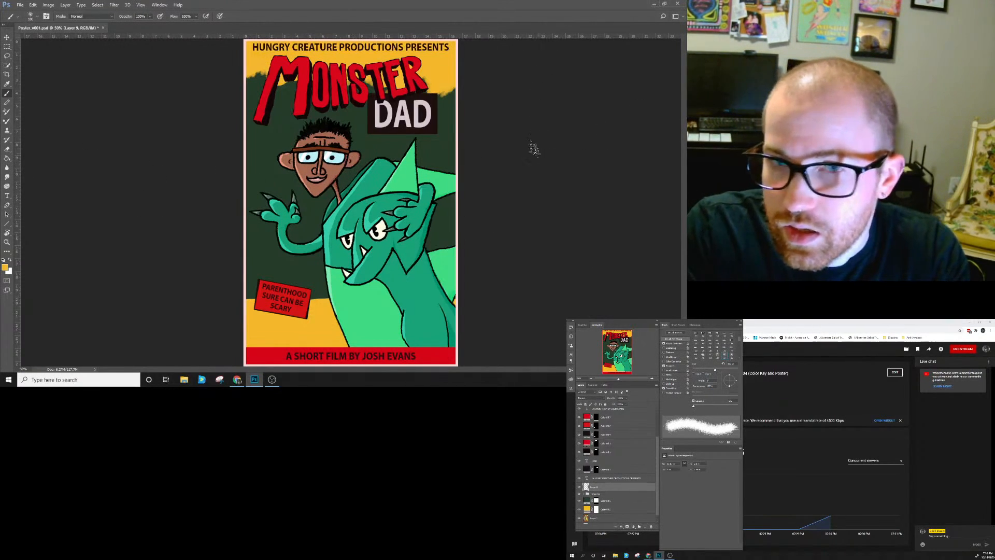
key(bracketright)
key(bracketright)
key(bracketright)
key(bracketright)
key(bracketright)
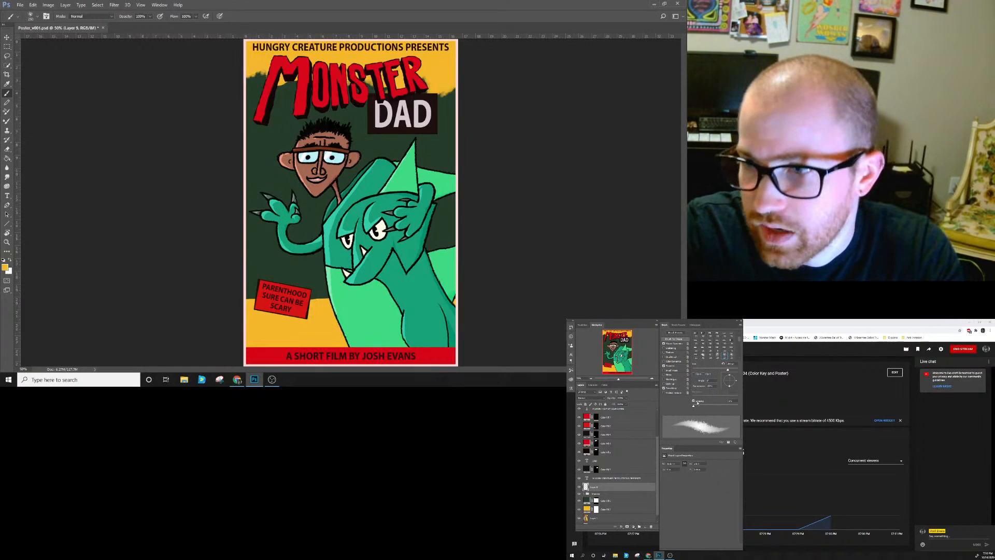
Raise the brush's minimum diameter in Shape Dynamics, test it with a yellow stroke across the poster, and undo the stroke.
click(673, 343)
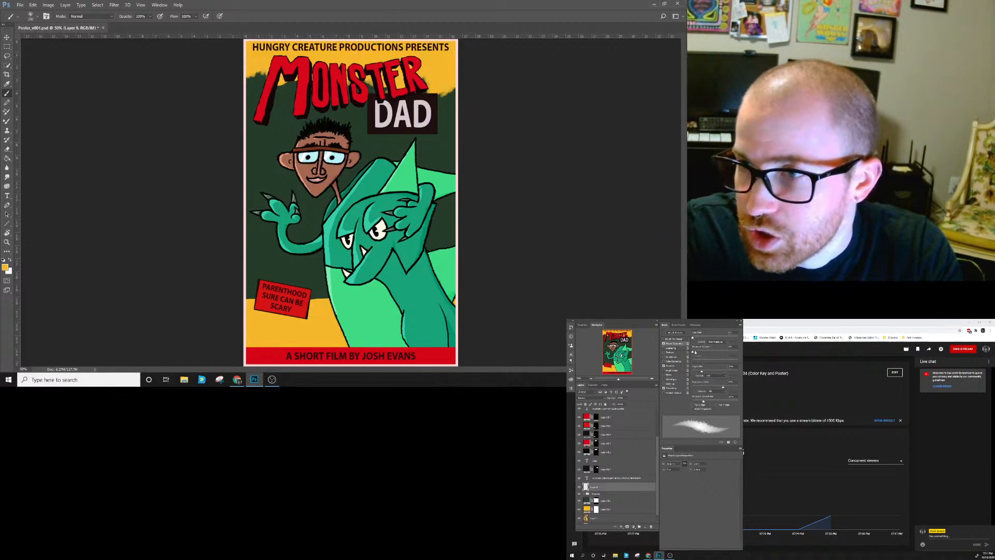
drag(694, 354, 711, 352)
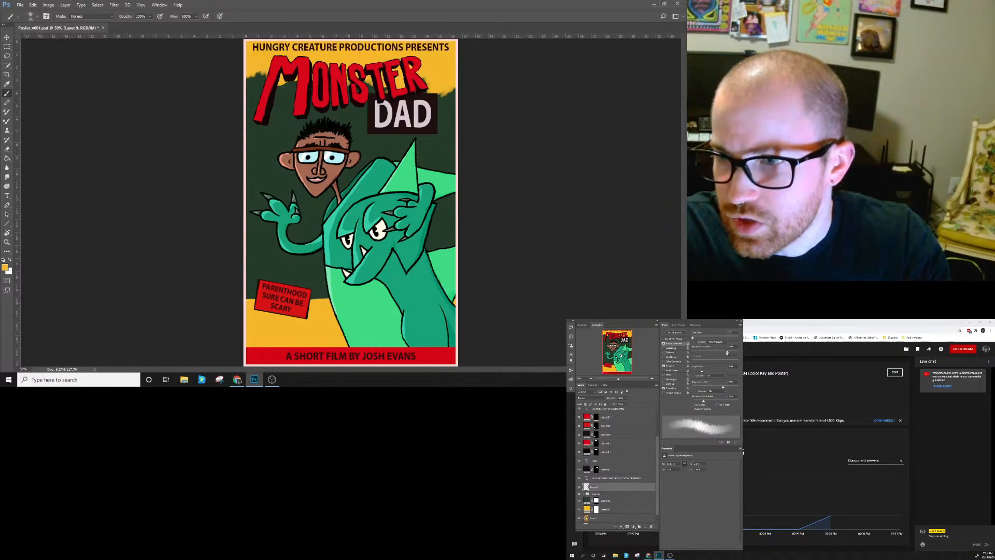
mouse_move(434, 130)
mouse_down()
mouse_move(397, 171)
mouse_move(300, 158)
mouse_move(383, 182)
mouse_up()
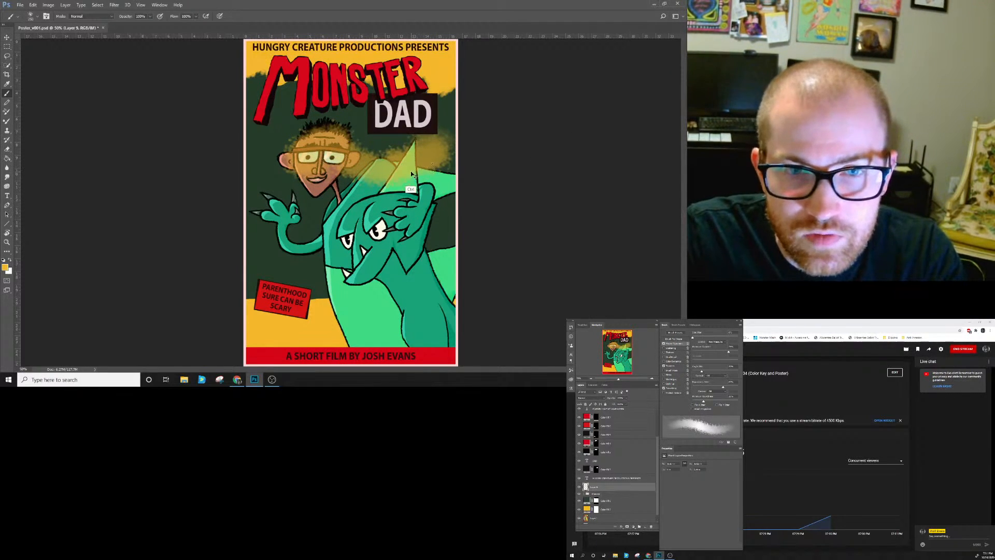
key(ctrl+z)
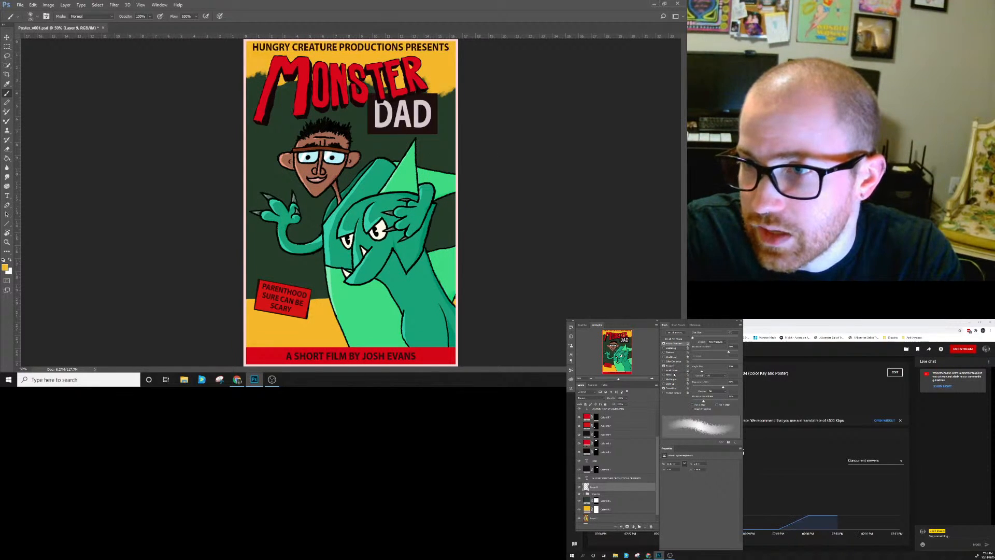
Set up a Dual Brush tip with tight spacing and save the textured brush as a preset under its suggested name.
click(669, 353)
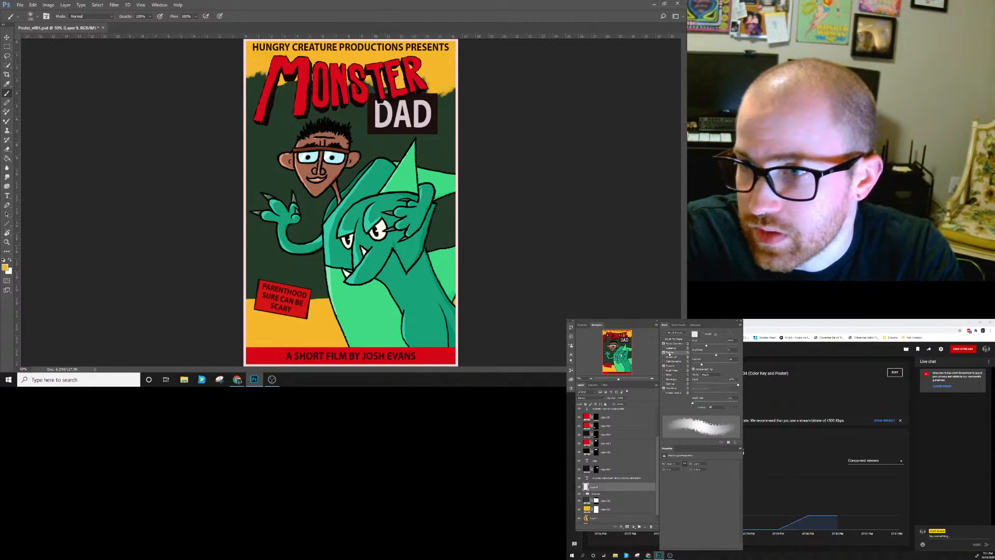
click(699, 336)
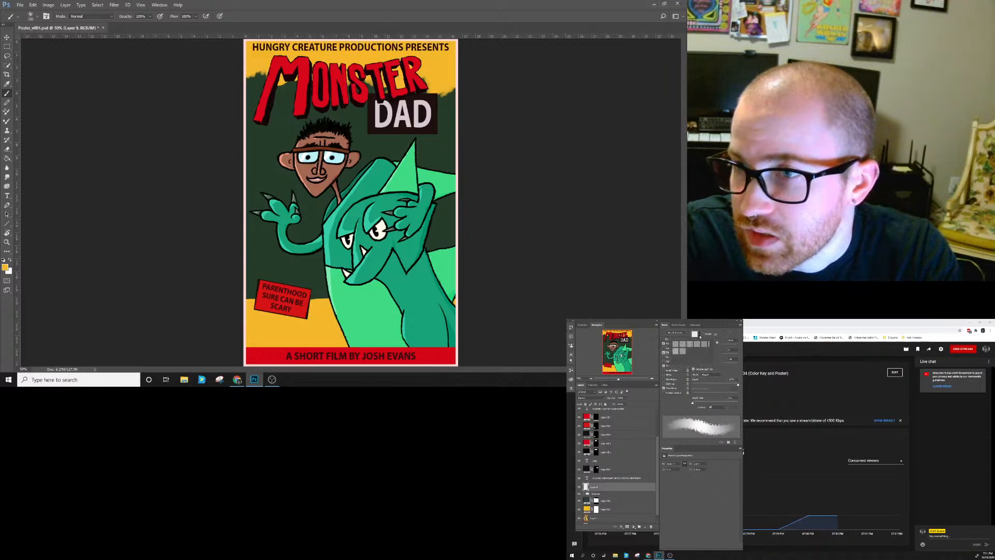
click(664, 353)
click(671, 356)
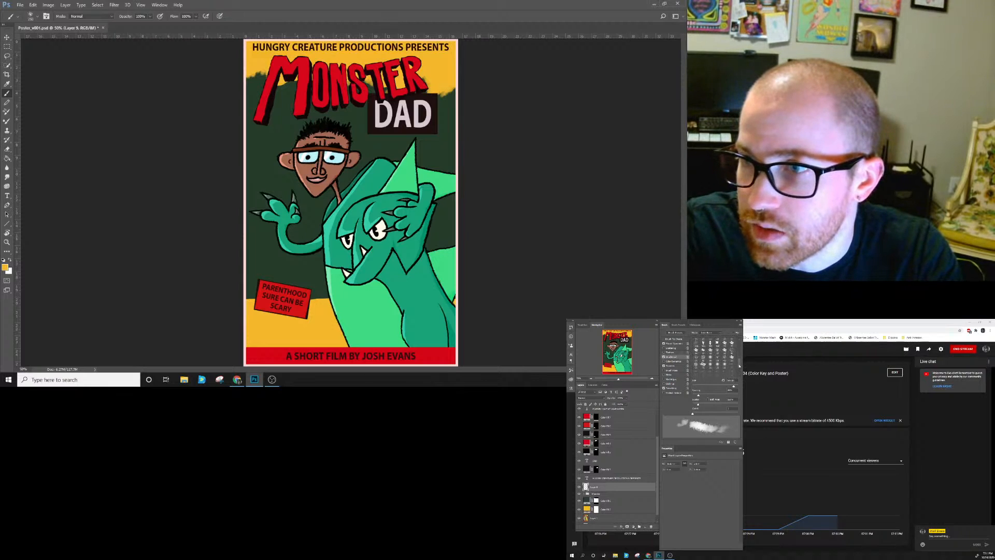
click(742, 452)
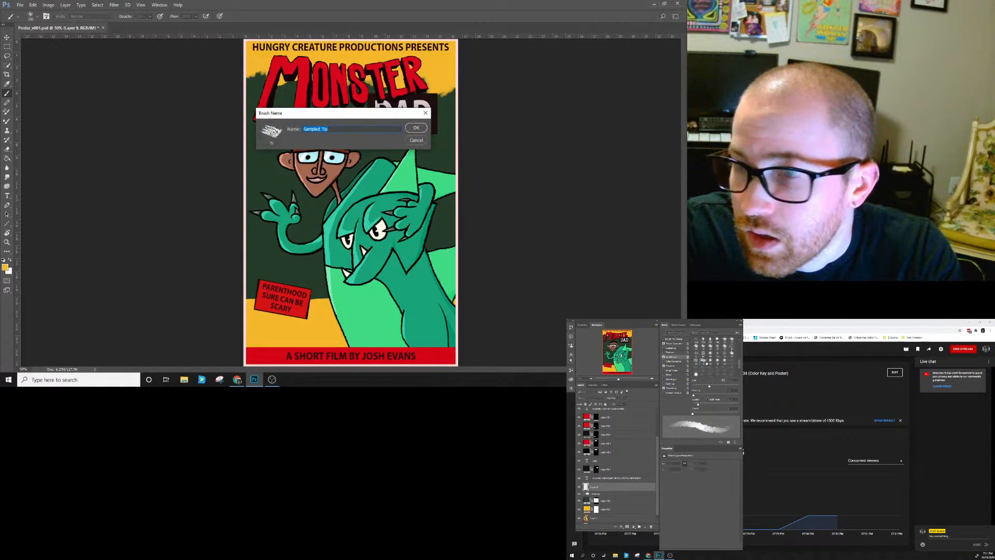
click(416, 130)
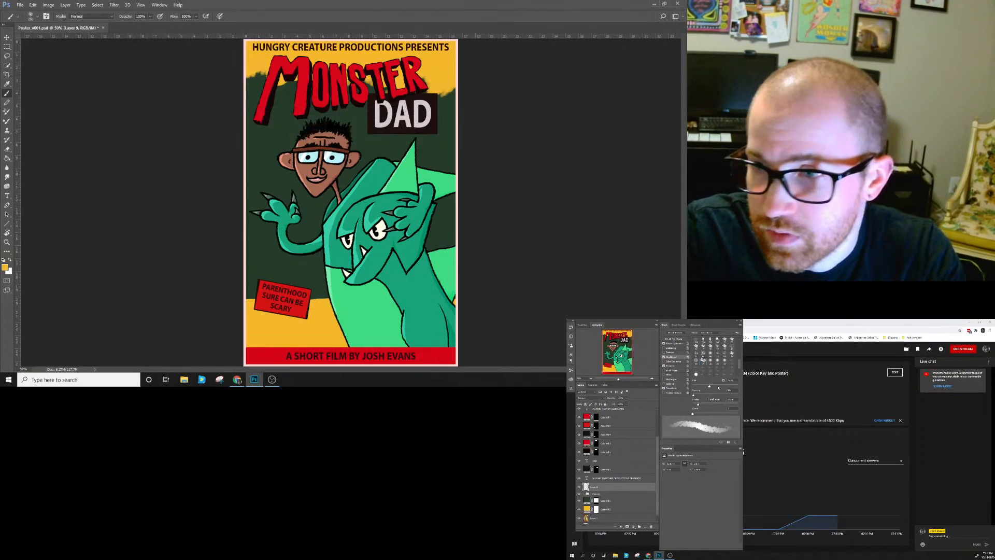
mouse_move(695, 397)
mouse_down()
mouse_move(701, 405)
mouse_move(717, 387)
mouse_move(694, 397)
mouse_up()
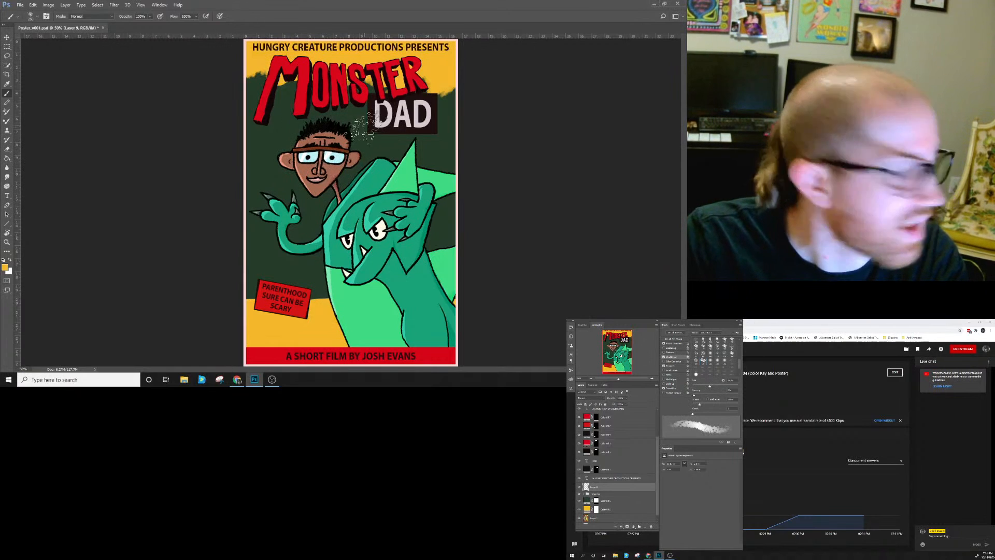
Shrink the brush and paint ragged yellow strokes over the yellow-green border on both sides of the MONSTER title, undoing one misplaced stroke.
key(bracketleft)
key(bracketleft)
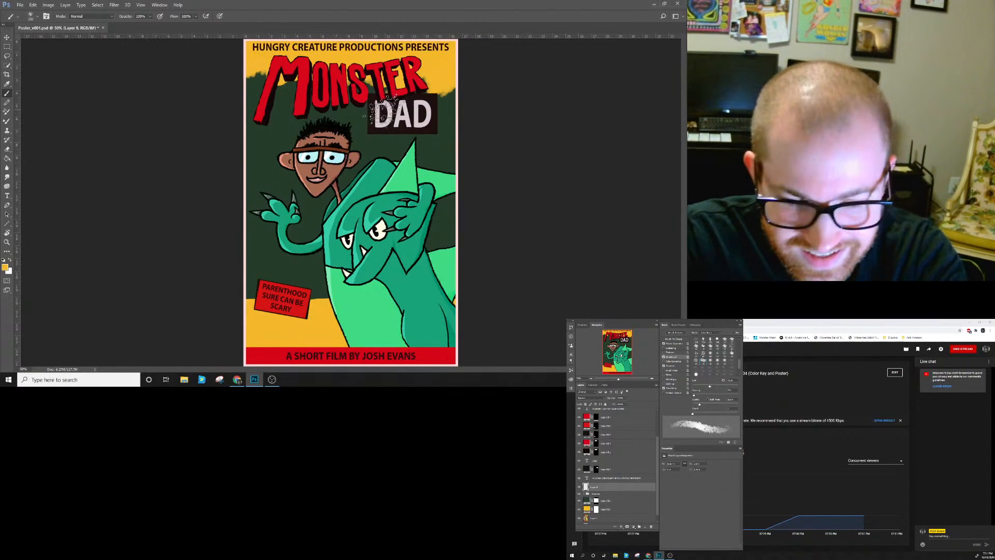
key(bracketleft)
key(bracketleft)
mouse_move(438, 100)
mouse_down()
mouse_move(452, 84)
mouse_move(447, 92)
mouse_up()
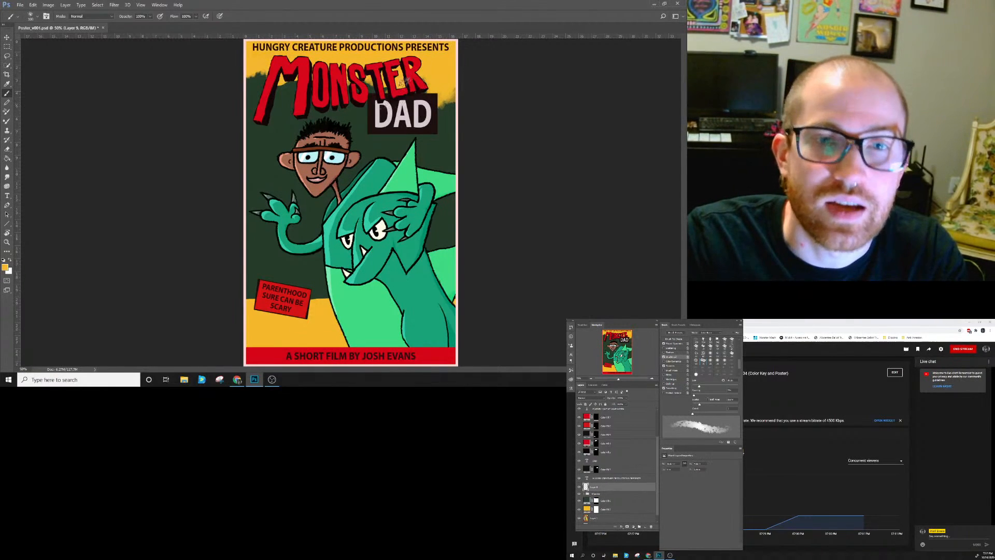
mouse_move(281, 83)
mouse_down()
mouse_move(275, 103)
mouse_move(289, 78)
mouse_move(292, 103)
mouse_up()
key(ctrl+z)
drag(251, 72, 249, 69)
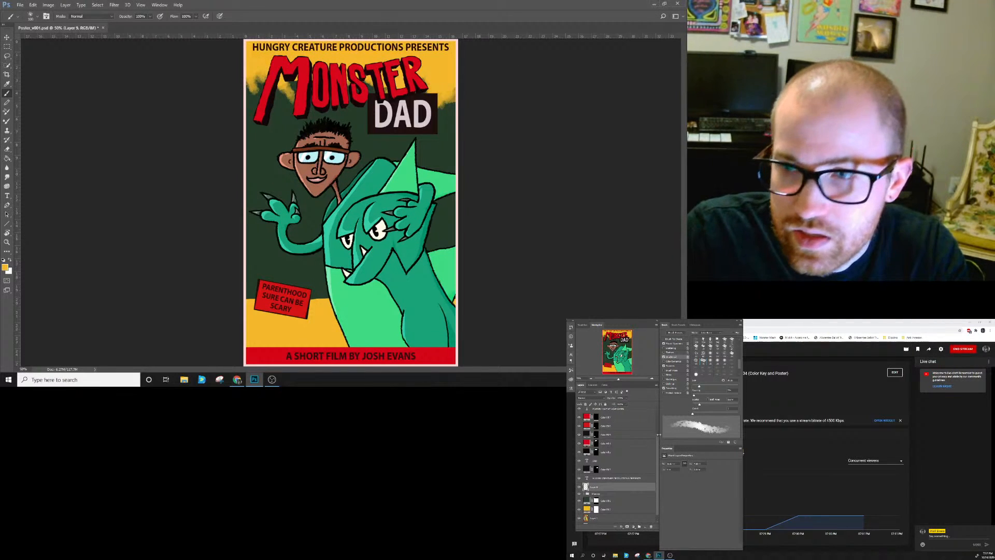
Show the Godzilla reference briefly to check how its yellow sky meets the green, and hide it again.
scroll(640, 416, up, 5)
click(580, 412)
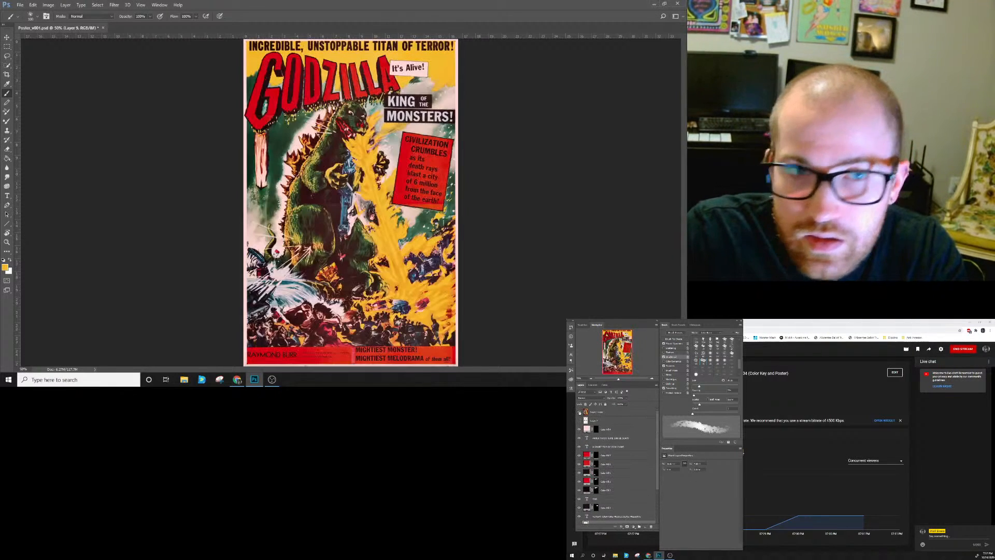
click(580, 412)
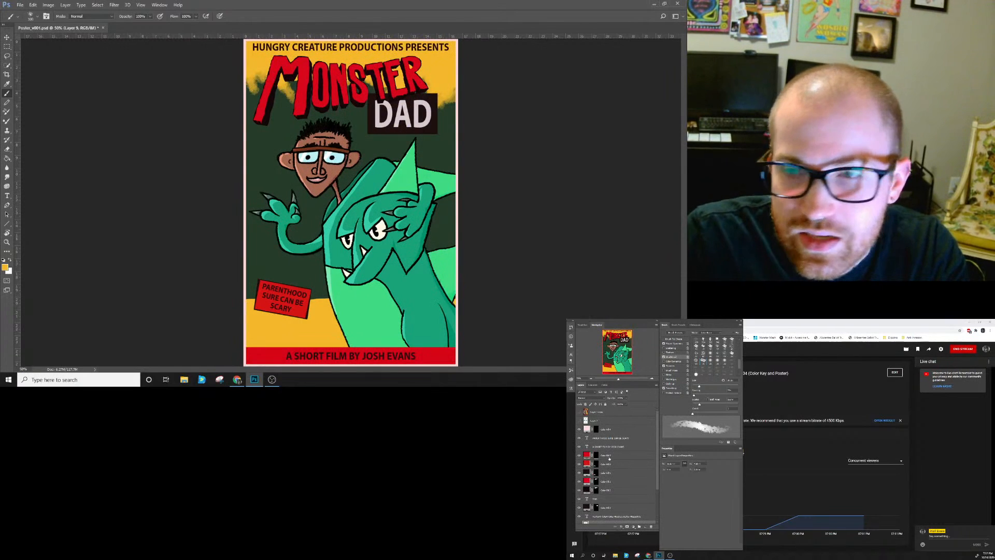
Sample the olive and dark green tones around the title and blend the yellow-green border with soft transitional strokes.
drag(657, 477, 657, 483)
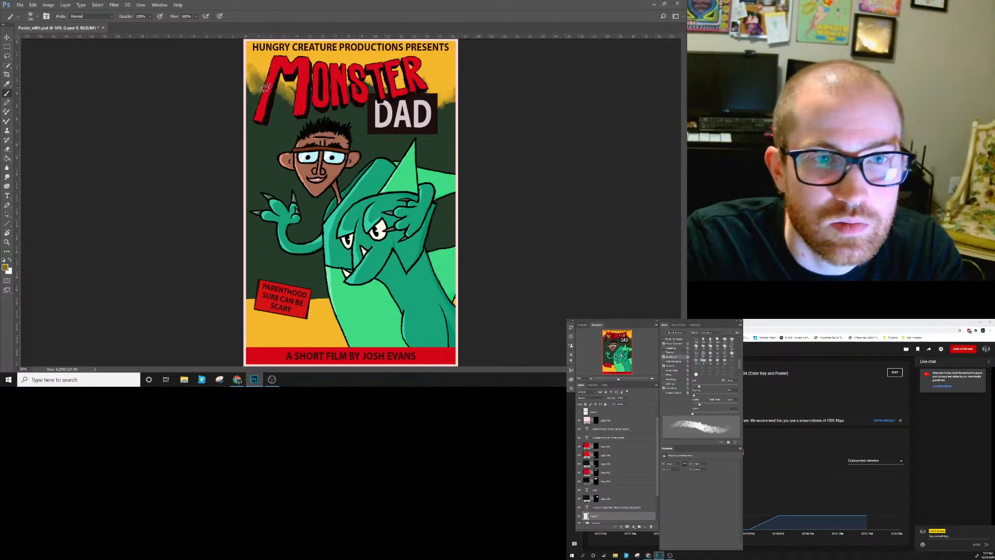
alt+click(266, 88)
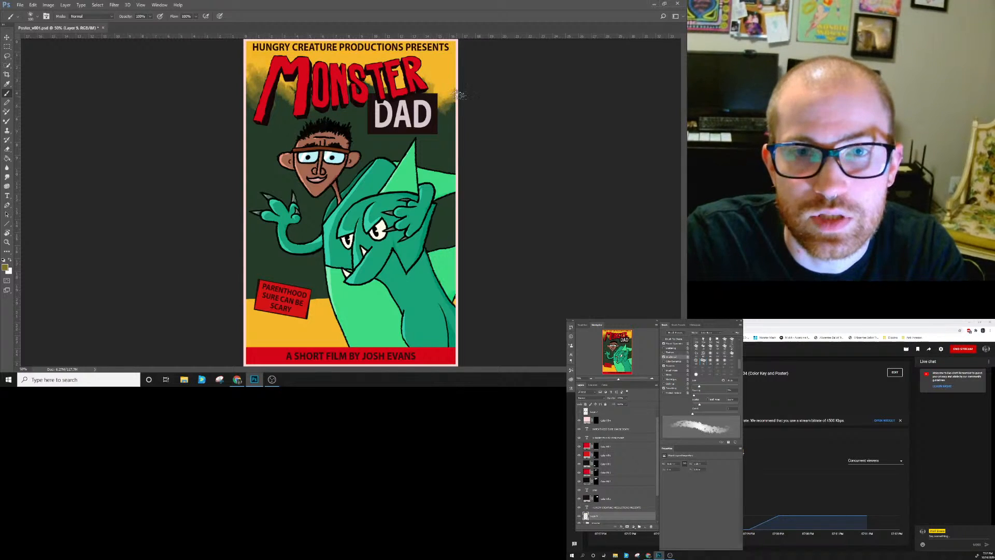
alt+click(297, 114)
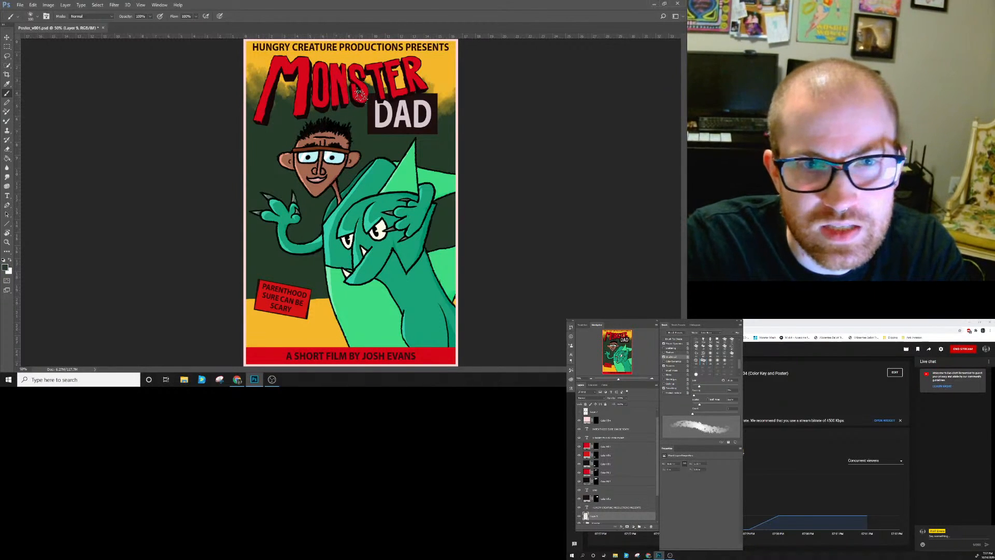
alt+click(370, 84)
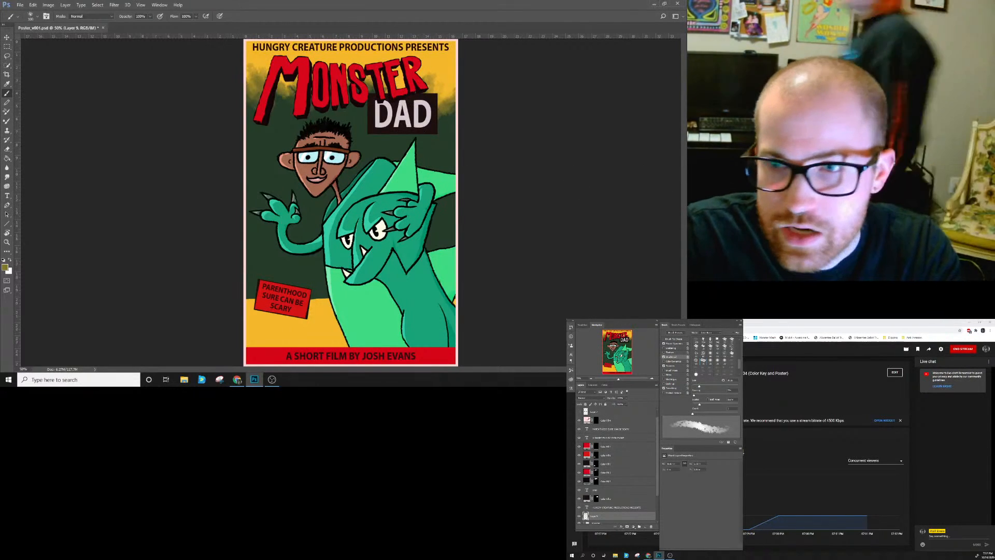
Show the Godzilla reference, sample its pale pinkish white as the foreground colour, and hide the reference.
drag(657, 424, 656, 417)
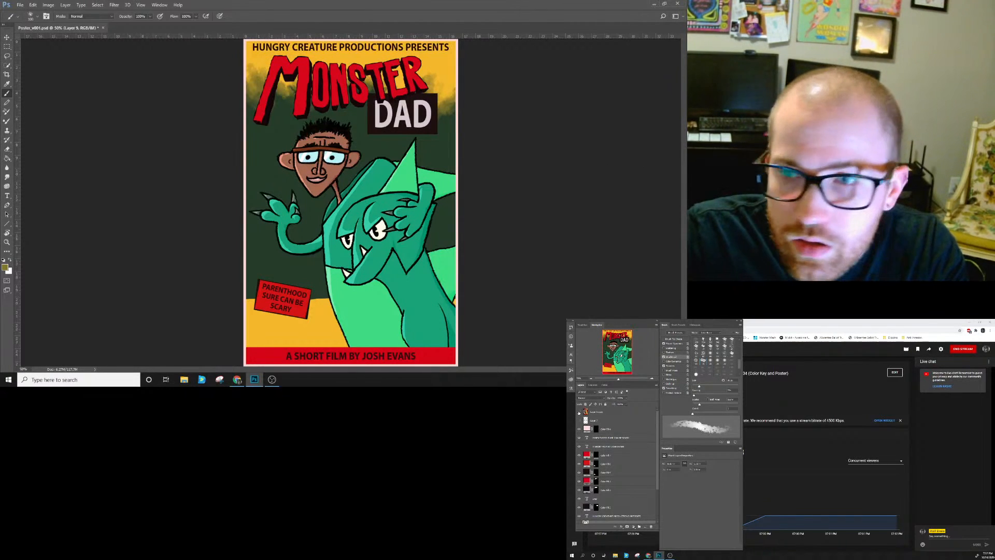
click(579, 412)
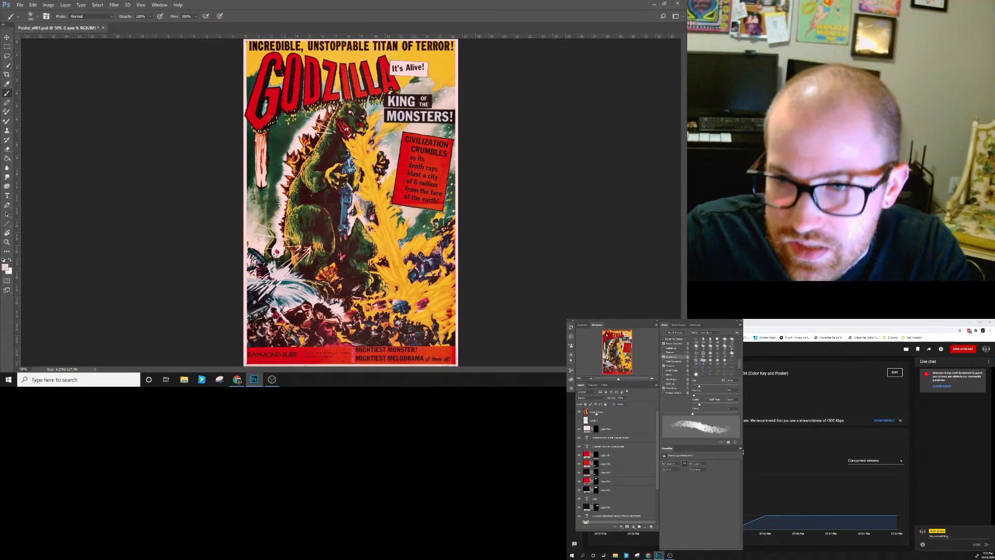
click(580, 412)
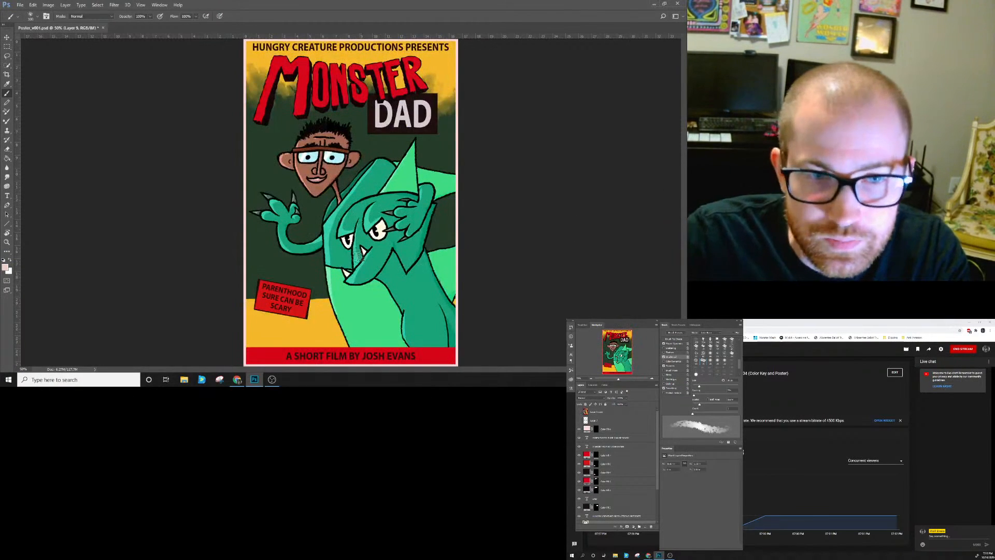
Enlarge the brush and paint textured pinkish-white strokes on the background along the monster's belly and beside its raised arm.
key(bracketright)
key(bracketright)
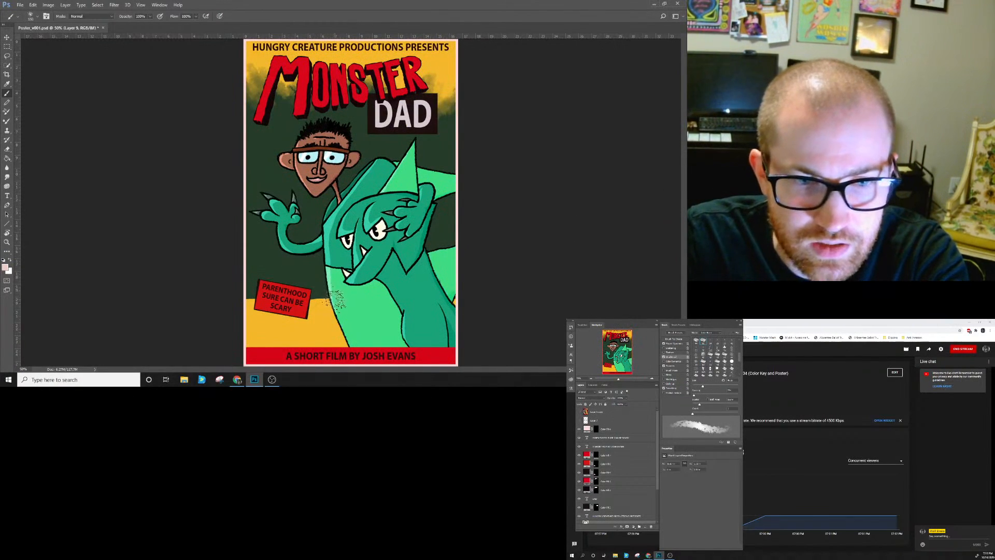
drag(333, 300, 324, 272)
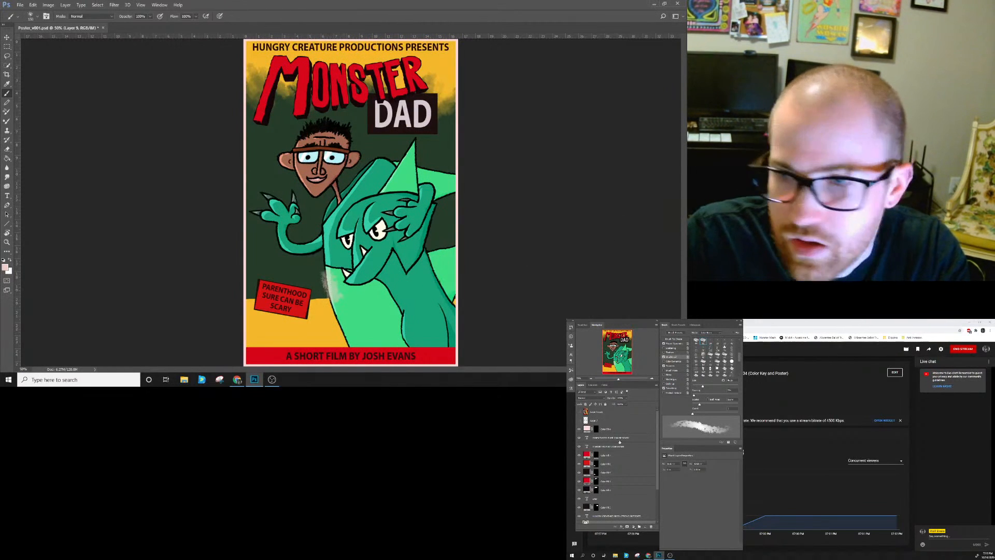
mouse_move(658, 438)
mouse_down()
mouse_move(657, 477)
mouse_move(613, 490)
mouse_up()
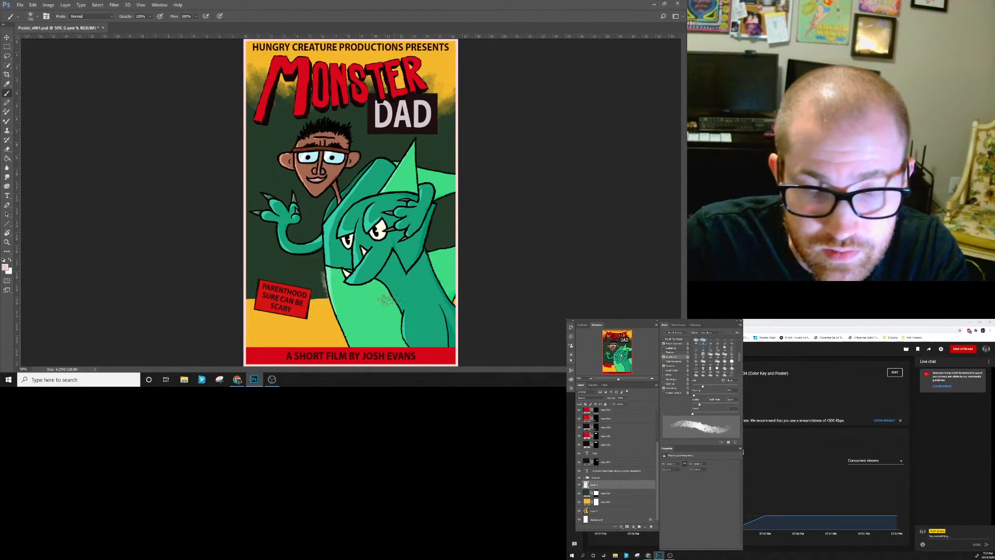
mouse_move(343, 317)
mouse_down()
mouse_move(317, 278)
mouse_move(337, 306)
mouse_move(311, 233)
mouse_up()
mouse_move(422, 240)
mouse_down()
mouse_move(434, 230)
mouse_move(423, 265)
mouse_move(433, 227)
mouse_move(449, 259)
mouse_move(446, 237)
mouse_up()
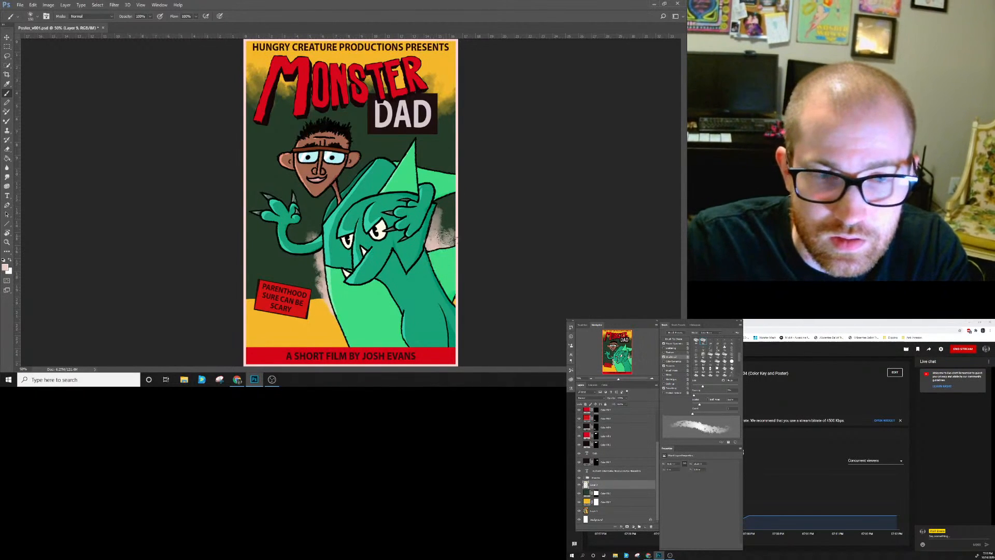
Extend the pinkish-white strokes around the man's head, behind the monster's back and spike, and beside its tail.
mouse_move(434, 180)
mouse_down()
mouse_move(421, 217)
mouse_move(420, 168)
mouse_move(399, 204)
mouse_move(414, 138)
mouse_move(404, 204)
mouse_move(403, 166)
mouse_move(397, 176)
mouse_move(386, 167)
mouse_move(389, 123)
mouse_move(391, 190)
mouse_move(380, 111)
mouse_move(391, 199)
mouse_move(379, 114)
mouse_move(376, 188)
mouse_move(351, 113)
mouse_move(374, 185)
mouse_move(313, 244)
mouse_move(329, 296)
mouse_move(300, 277)
mouse_move(349, 341)
mouse_move(309, 329)
mouse_move(341, 342)
mouse_move(328, 308)
mouse_move(316, 339)
mouse_move(333, 359)
mouse_move(327, 316)
mouse_move(295, 277)
mouse_move(345, 306)
mouse_move(243, 216)
mouse_move(307, 277)
mouse_move(294, 238)
mouse_move(300, 228)
mouse_move(319, 250)
mouse_move(308, 195)
mouse_move(326, 222)
mouse_move(326, 173)
mouse_move(350, 205)
mouse_move(354, 196)
mouse_move(318, 127)
mouse_move(304, 126)
mouse_move(324, 161)
mouse_move(295, 124)
mouse_move(319, 166)
mouse_move(277, 143)
mouse_move(342, 151)
mouse_move(336, 138)
mouse_move(338, 158)
mouse_move(378, 214)
mouse_move(354, 177)
mouse_up()
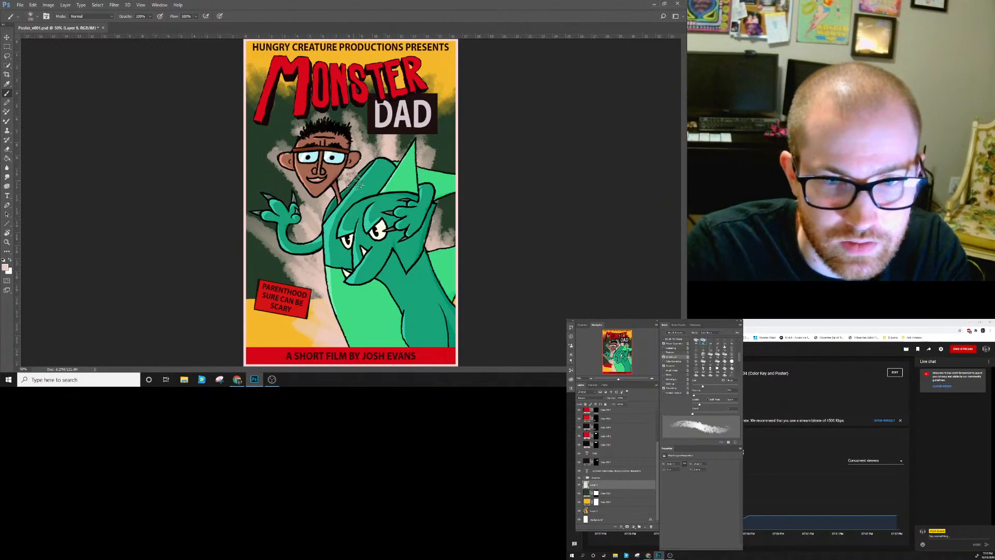
drag(456, 304, 451, 296)
mouse_move(460, 234)
mouse_down()
mouse_move(450, 265)
mouse_move(444, 201)
mouse_move(464, 246)
mouse_move(443, 202)
mouse_up()
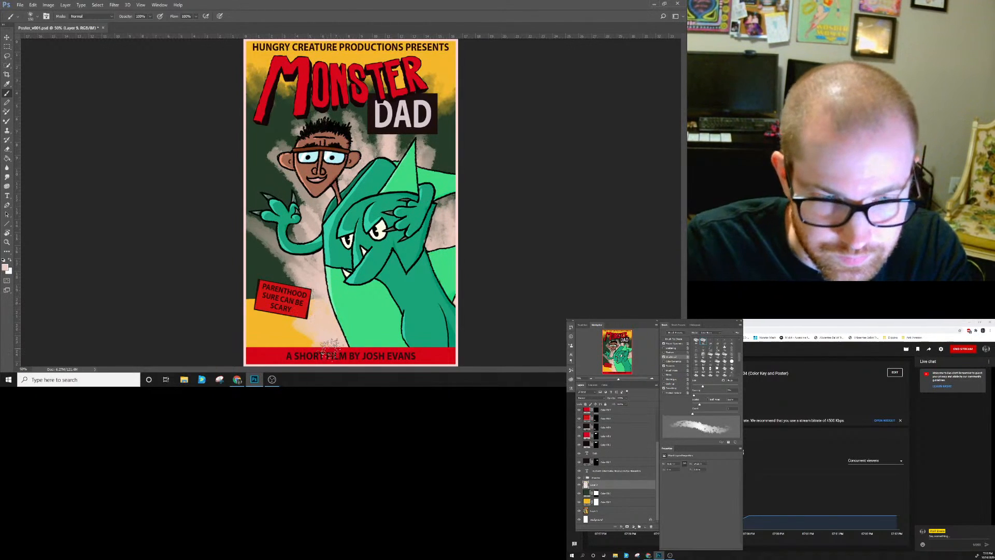
Sample grey-green and pale yellow transition tones and blend the pale area into the green sky and the yellow ground.
alt+click(282, 142)
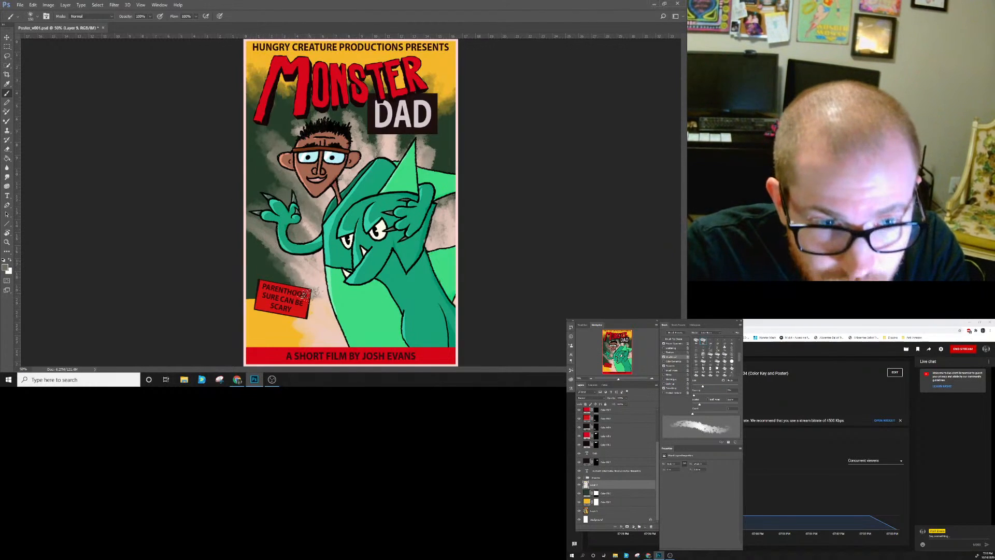
alt+click(298, 325)
drag(275, 331, 315, 338)
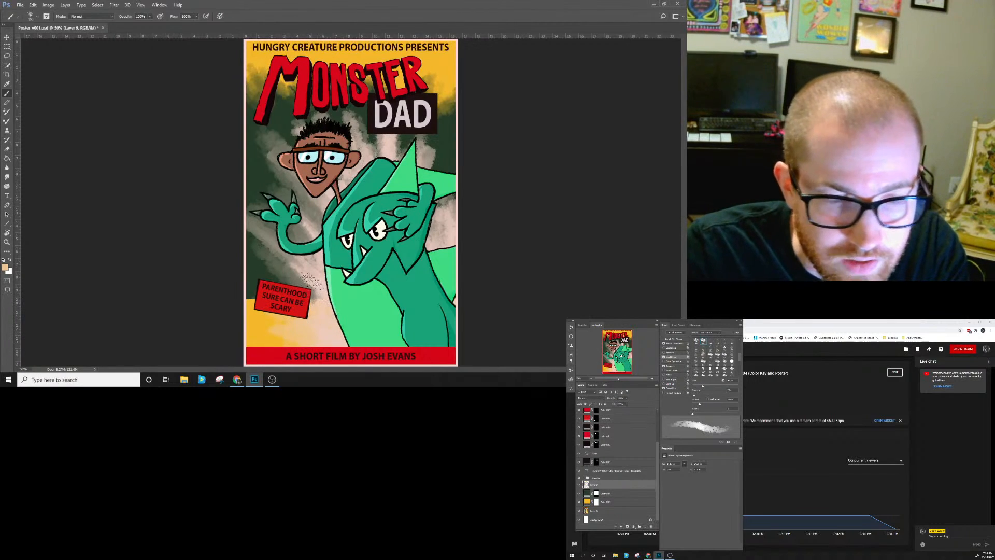
Sample dark green, grey and pale pink tones and rework the pale area's edges around the man, the PARENTHOOD sign and the ground.
alt+click(265, 263)
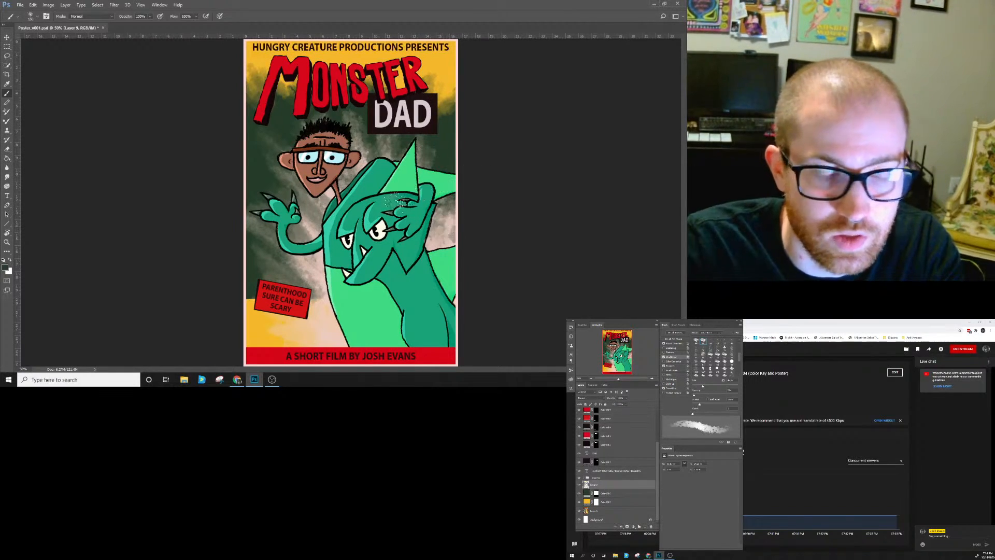
alt+click(314, 218)
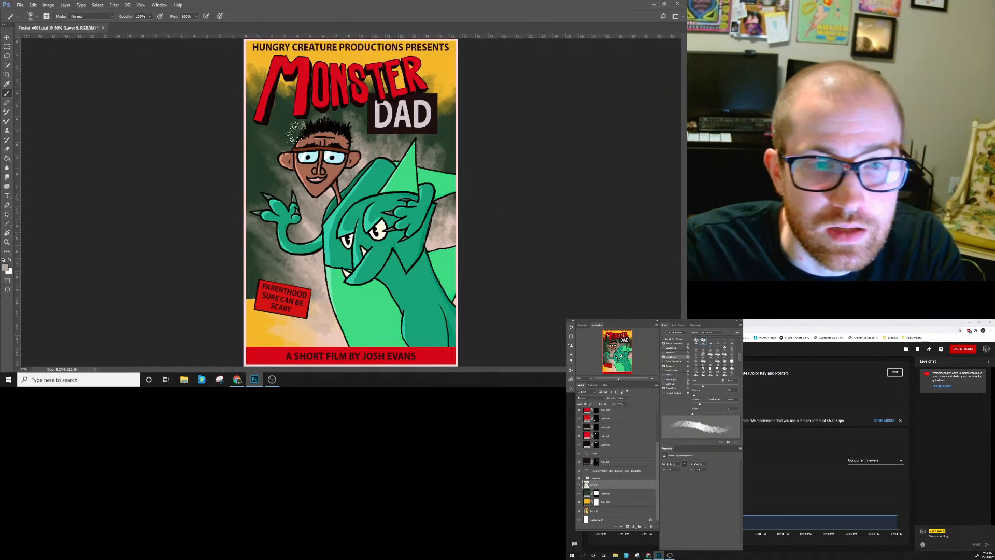
alt+click(275, 106)
drag(268, 105, 259, 120)
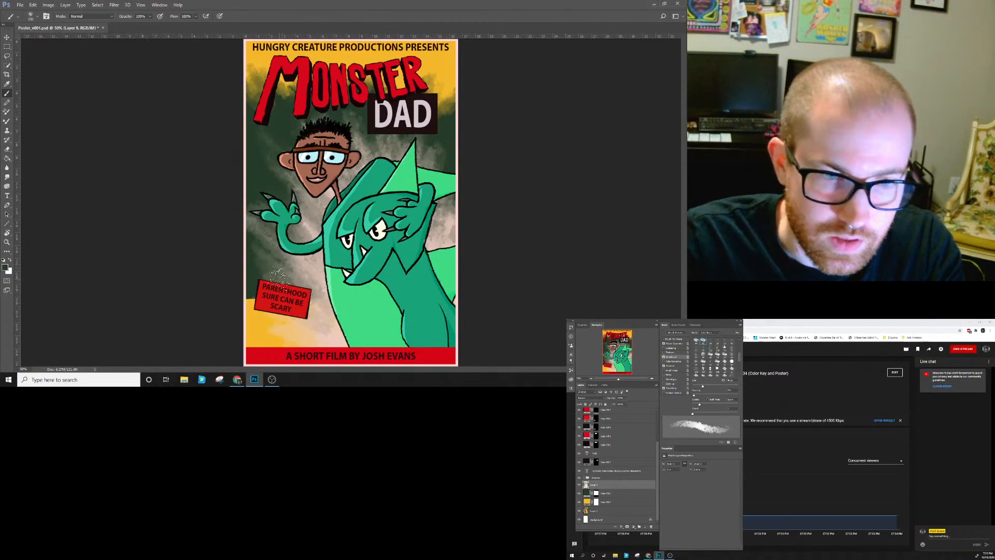
drag(265, 254, 264, 277)
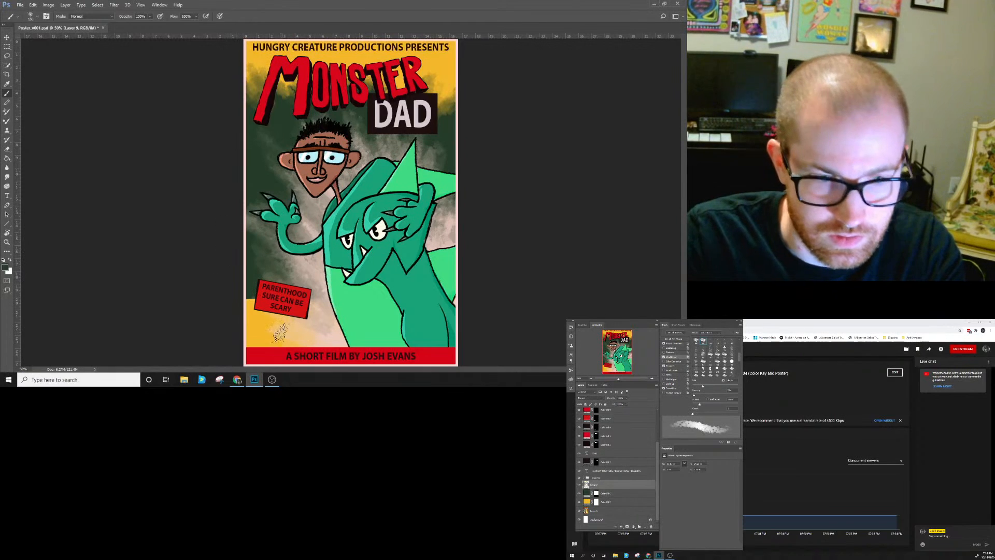
mouse_move(302, 344)
mouse_down()
mouse_move(290, 320)
mouse_move(327, 334)
mouse_move(268, 337)
mouse_move(341, 342)
mouse_up()
alt+click(335, 346)
alt+click(327, 346)
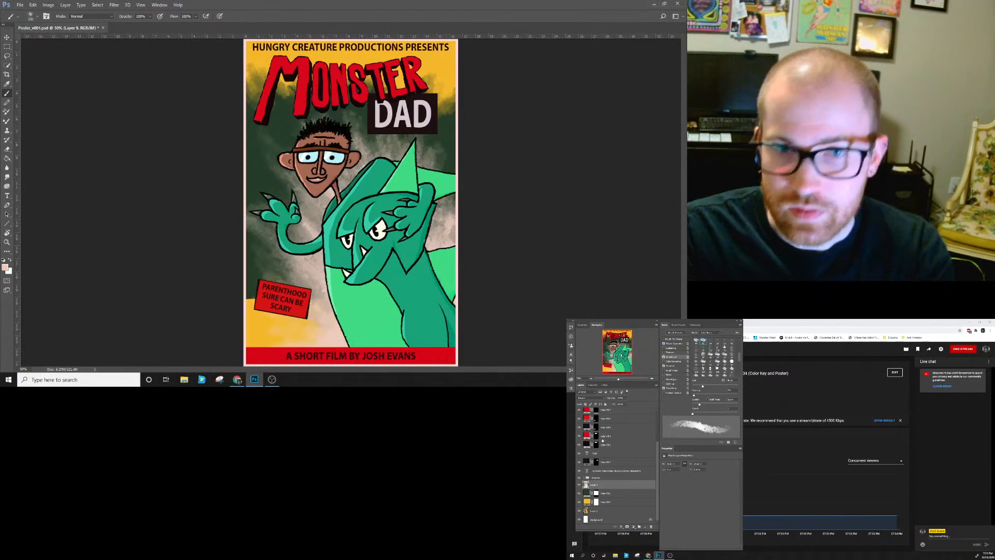
Show the Godzilla reference to study its background, sample its pale pinkish white again, and hide the reference.
scroll(624, 415, up, 3)
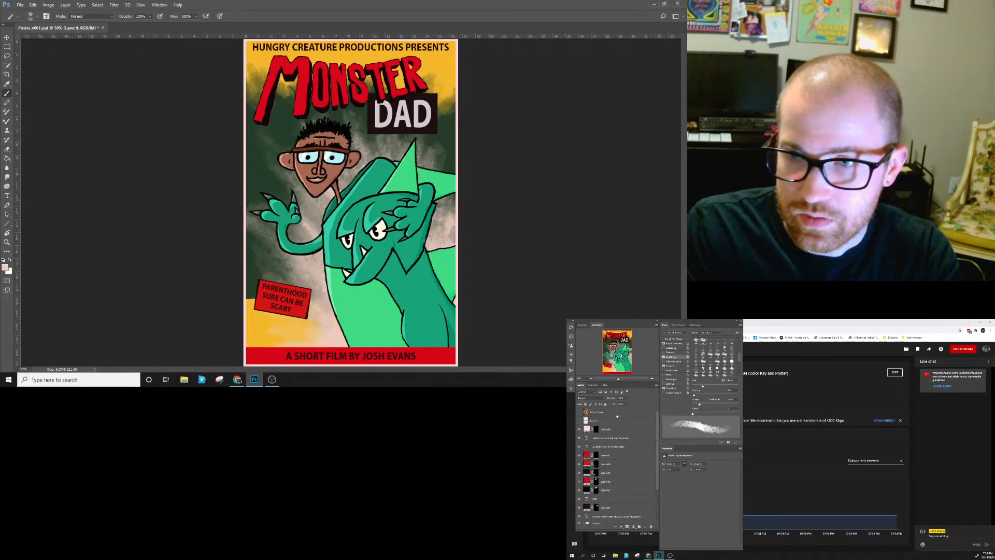
click(579, 411)
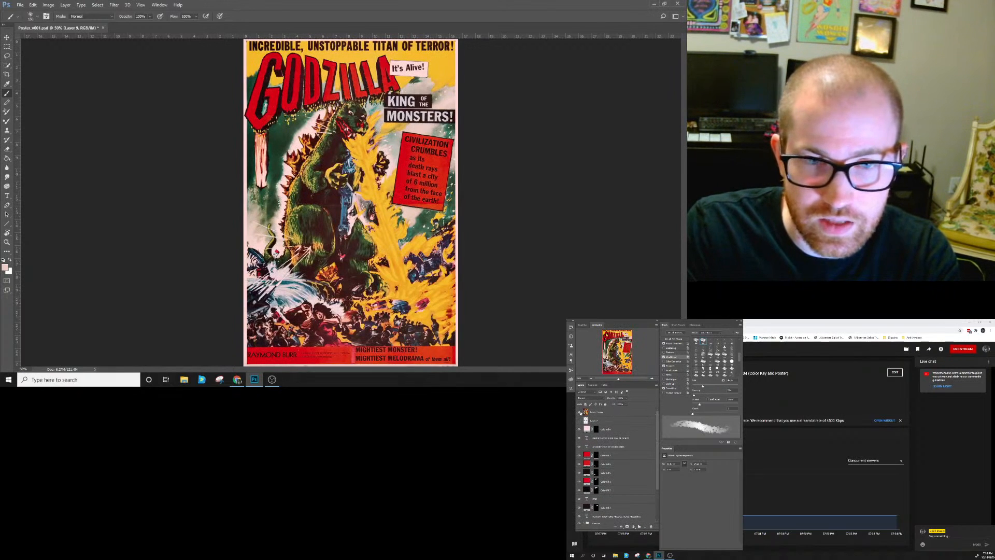
click(580, 411)
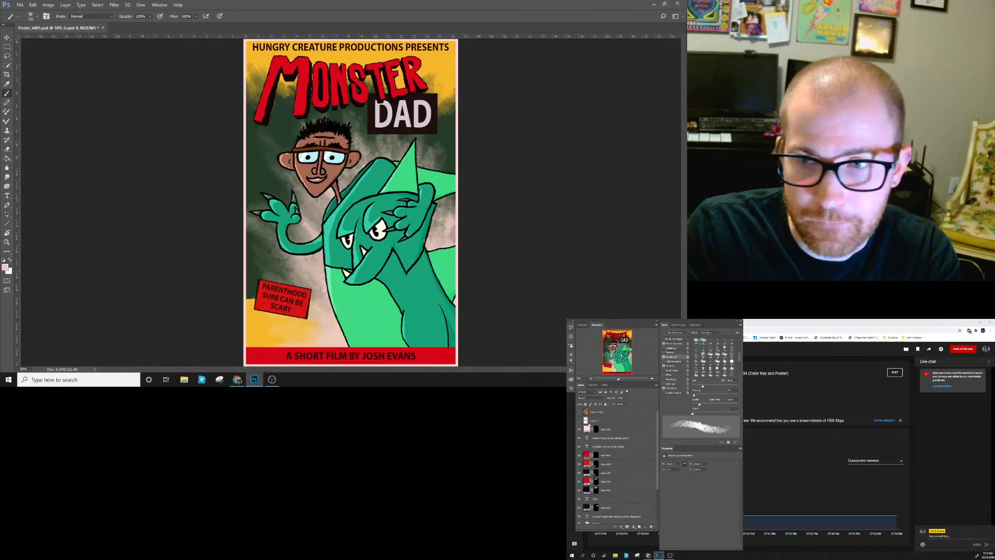
click(579, 412)
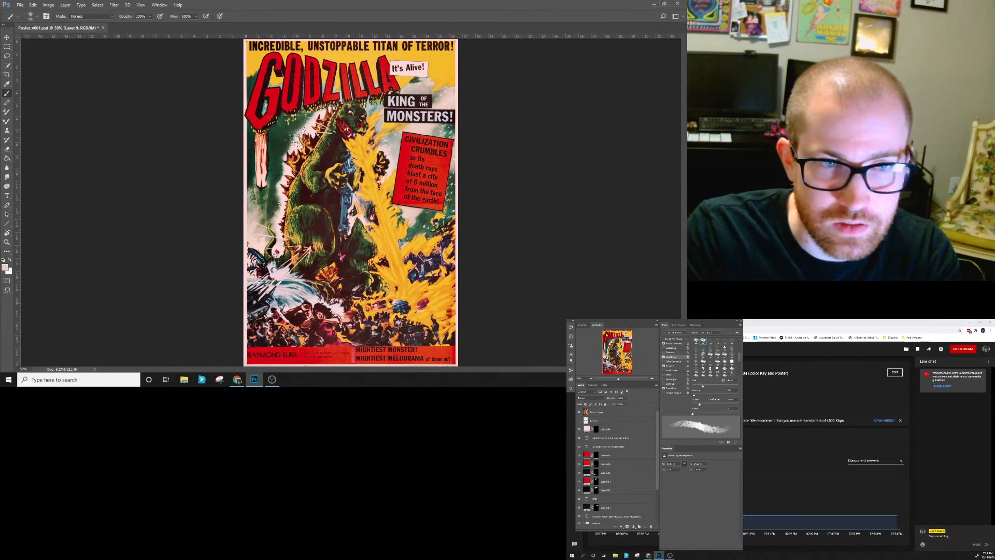
alt+click(311, 129)
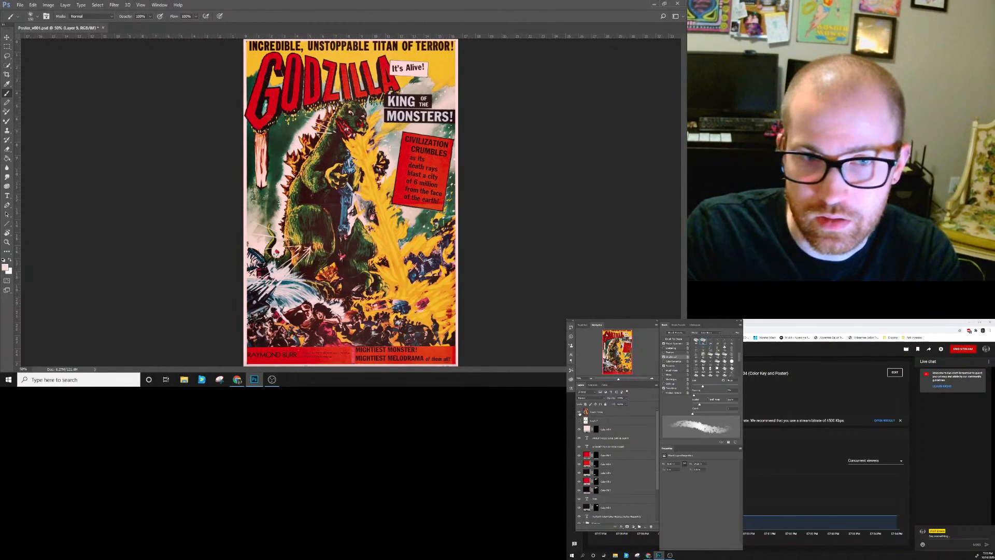
click(579, 411)
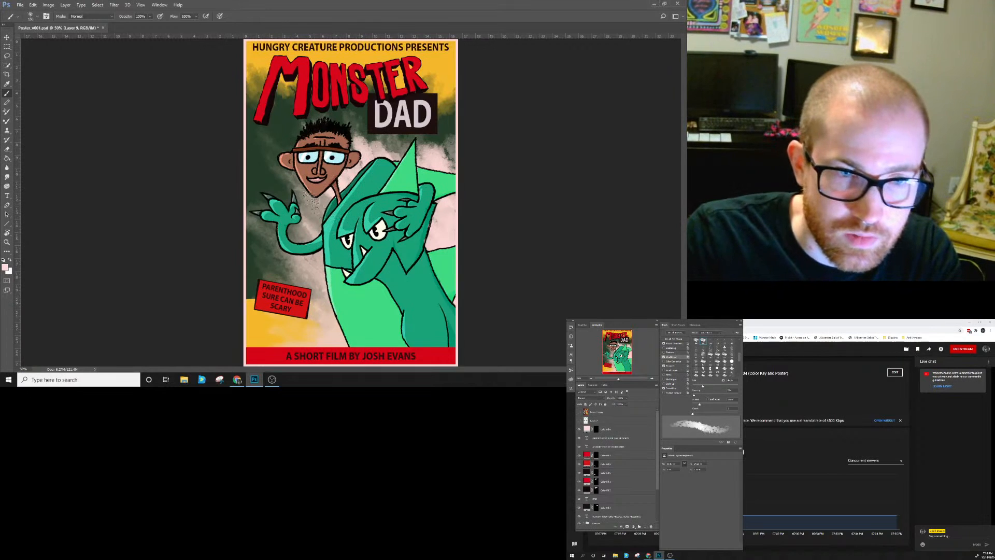
Brighten the background around the monster with pinkish white, and blend the edge beside the man and the clawed hand with sampled dark tones.
mouse_move(325, 226)
mouse_down()
mouse_move(297, 227)
mouse_move(301, 192)
mouse_move(320, 201)
mouse_move(294, 228)
mouse_move(292, 249)
mouse_move(353, 278)
mouse_move(264, 236)
mouse_move(325, 298)
mouse_move(322, 277)
mouse_move(322, 301)
mouse_move(346, 331)
mouse_move(320, 345)
mouse_move(320, 301)
mouse_move(282, 261)
mouse_move(315, 281)
mouse_move(300, 260)
mouse_up()
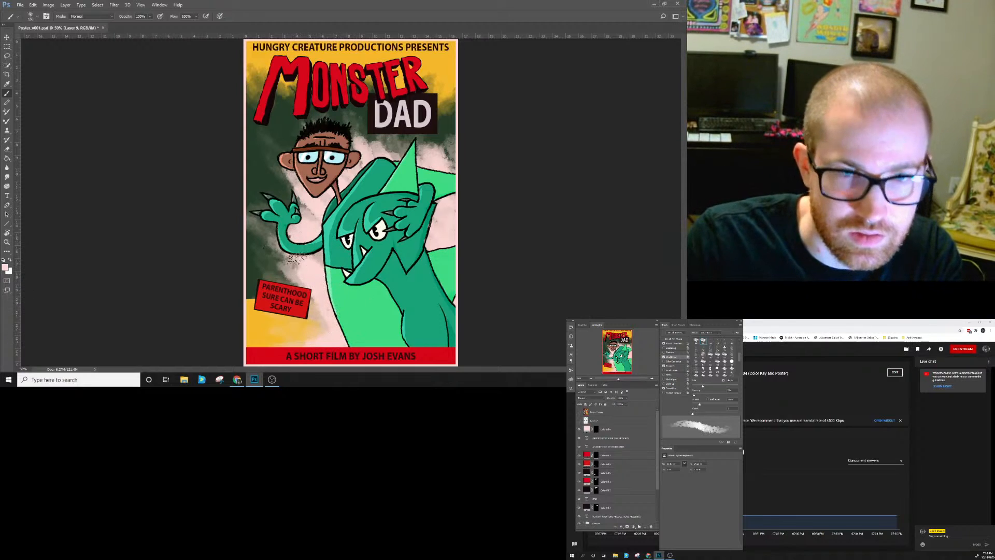
mouse_move(311, 218)
mouse_down()
mouse_move(299, 209)
mouse_move(307, 151)
mouse_move(284, 180)
mouse_move(293, 207)
mouse_up()
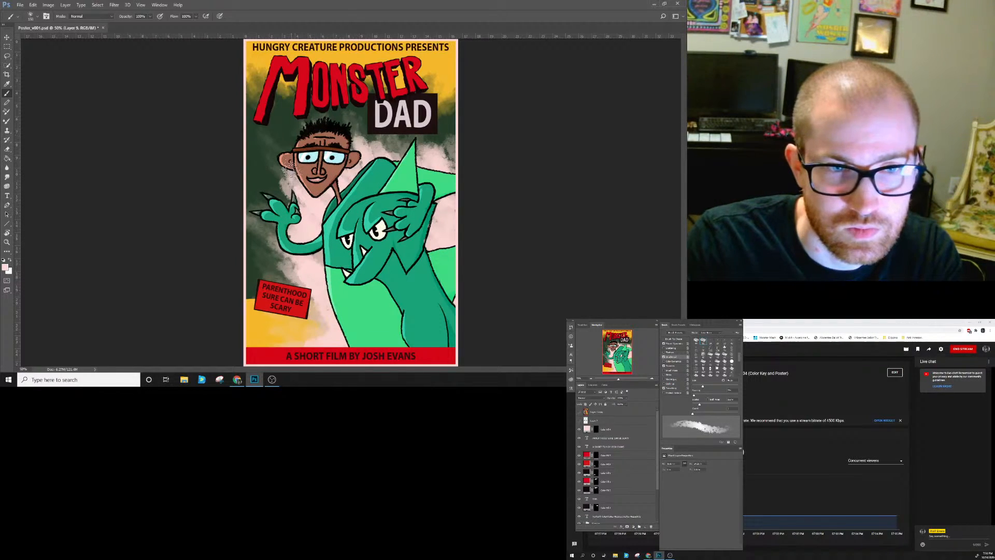
alt+click(277, 195)
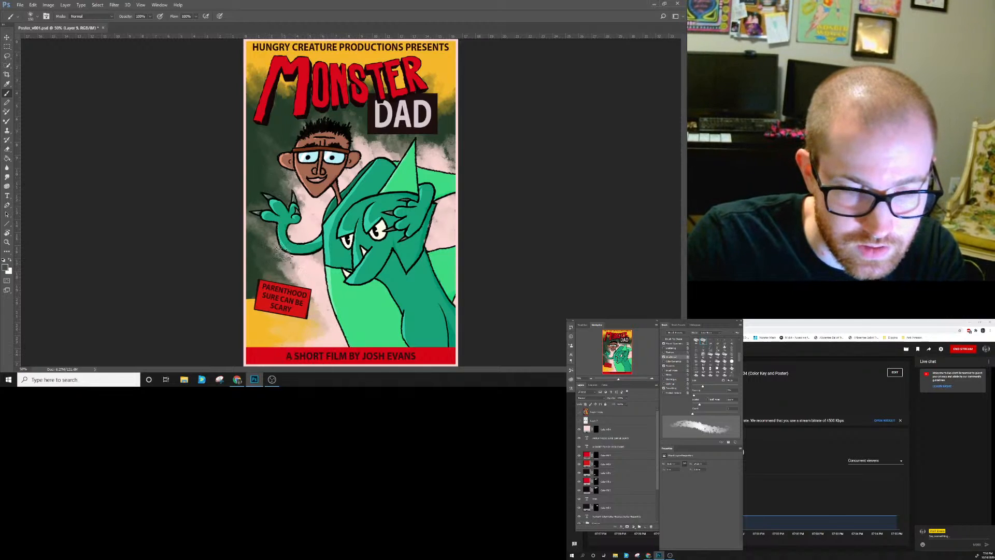
alt+click(270, 216)
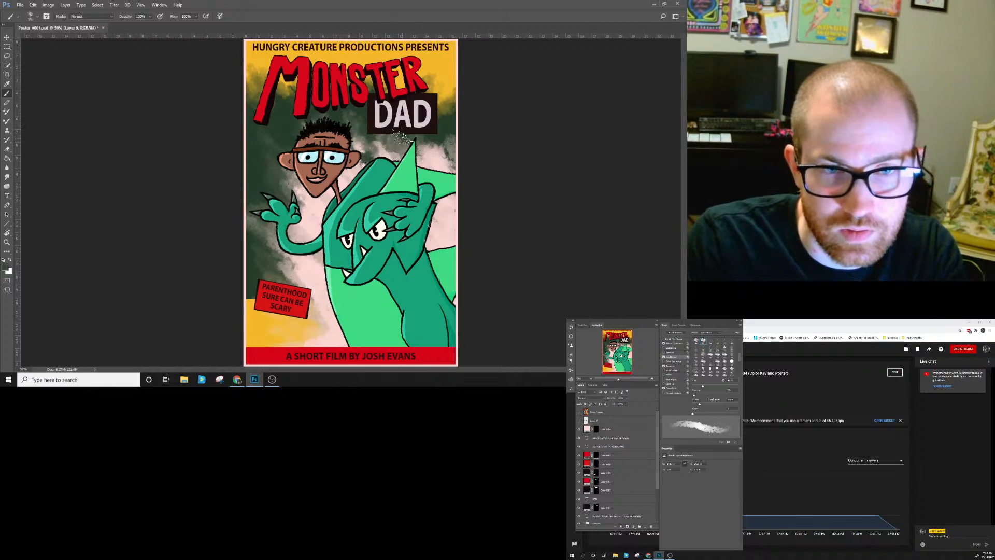
Alternate sampled dark, grey and pale tones to break up the cloudy edge beneath the DAD title and above the monster's tail.
drag(402, 137, 391, 146)
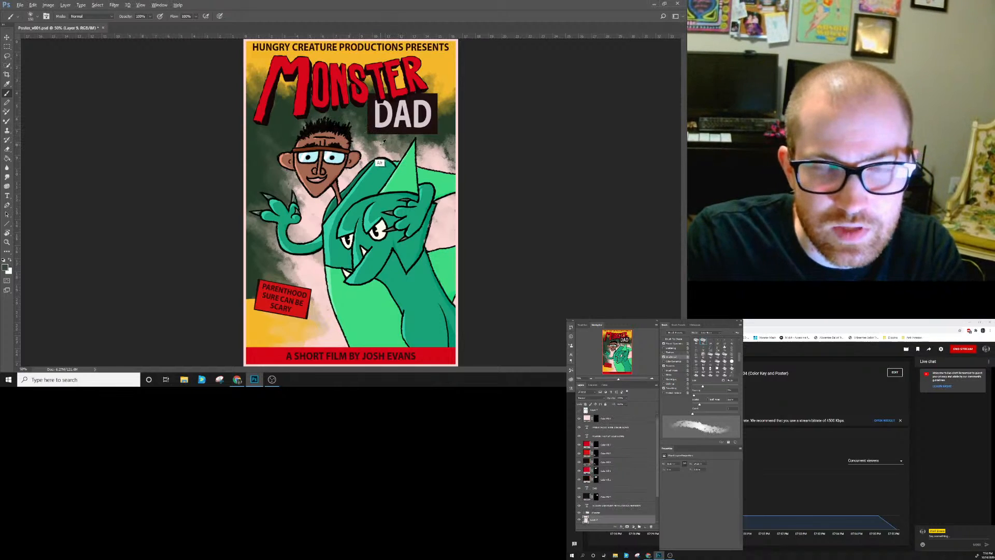
alt+click(357, 133)
mouse_move(365, 142)
mouse_down()
mouse_move(376, 167)
mouse_move(347, 123)
mouse_move(363, 165)
mouse_up()
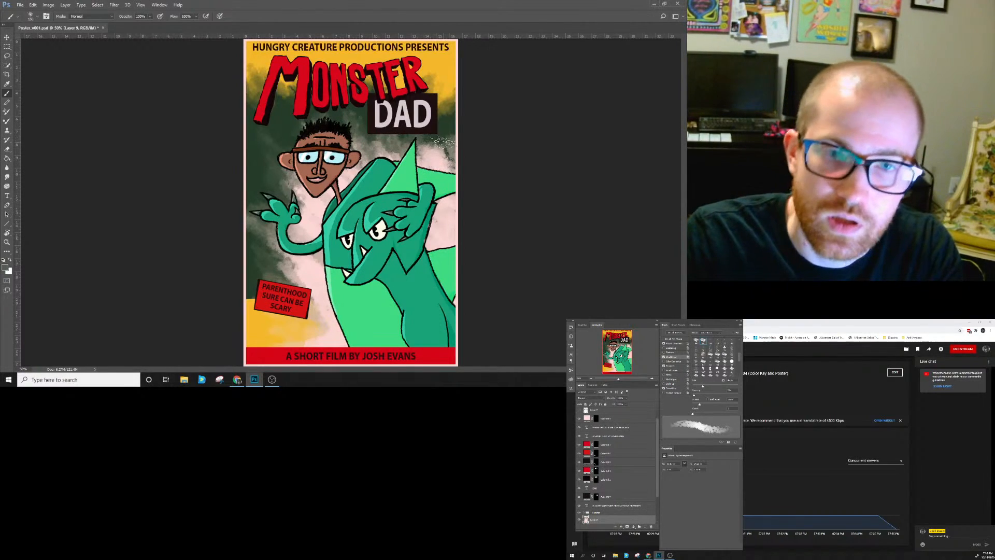
alt+click(433, 137)
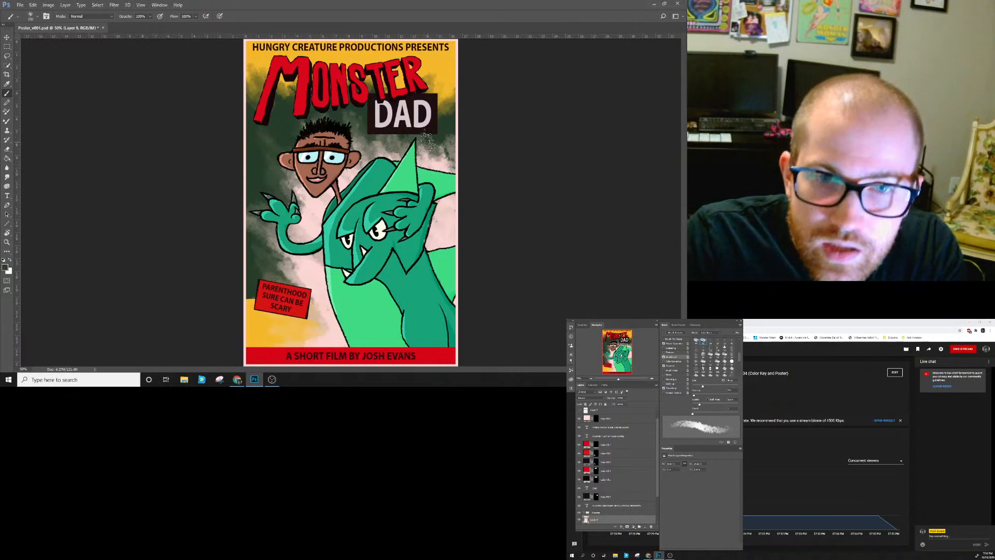
alt+click(443, 166)
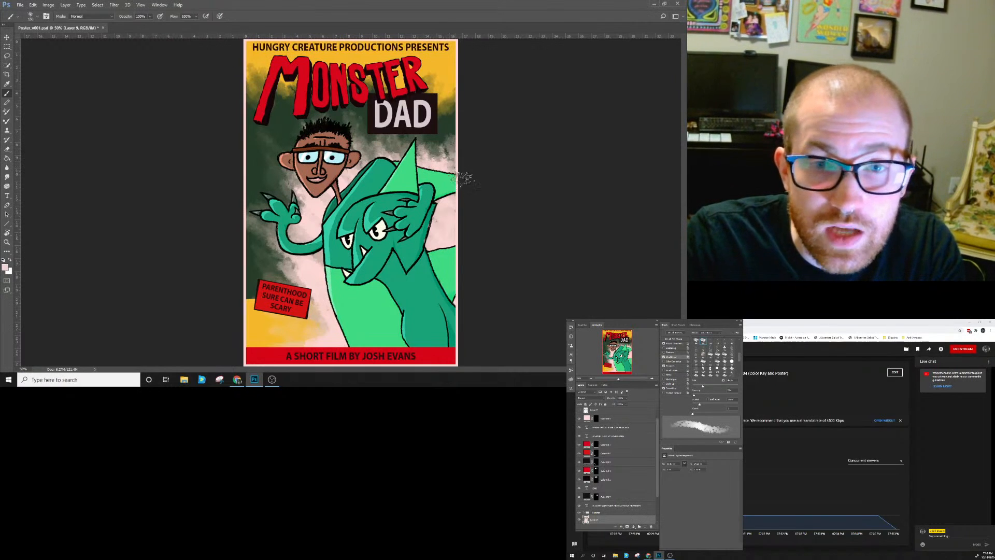
alt+click(437, 144)
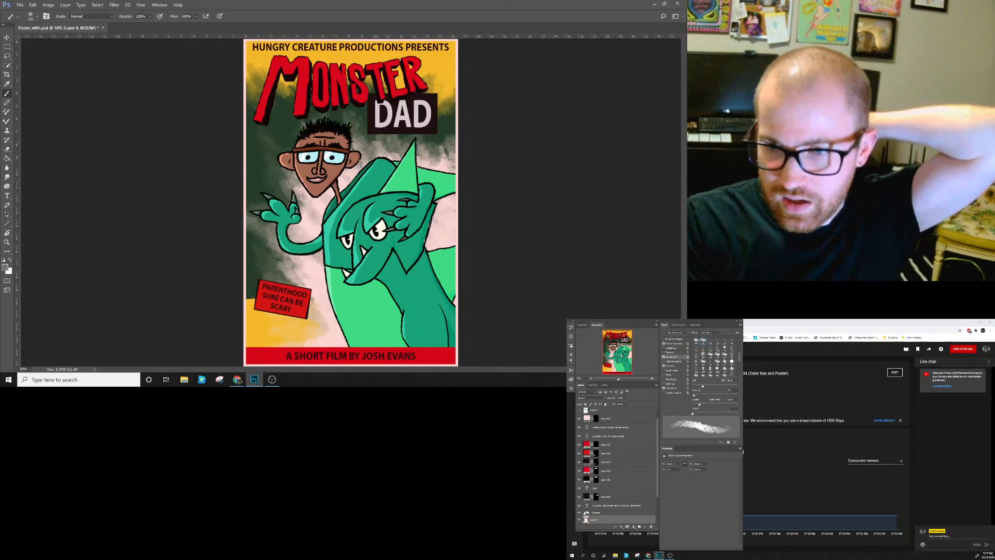
Toggle the visibility of Layer 9 off and on to compare the poster with and without the painted texture.
click(579, 520)
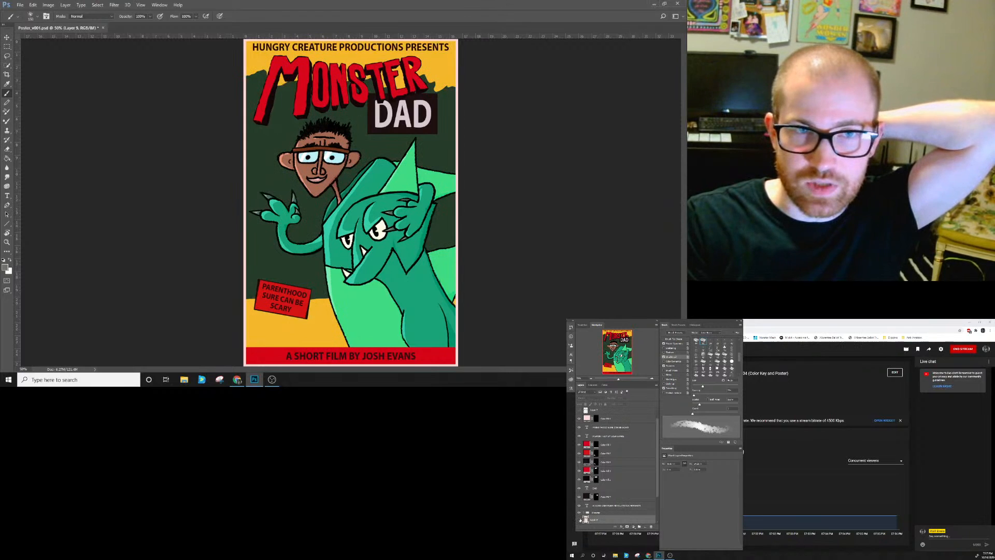
click(579, 520)
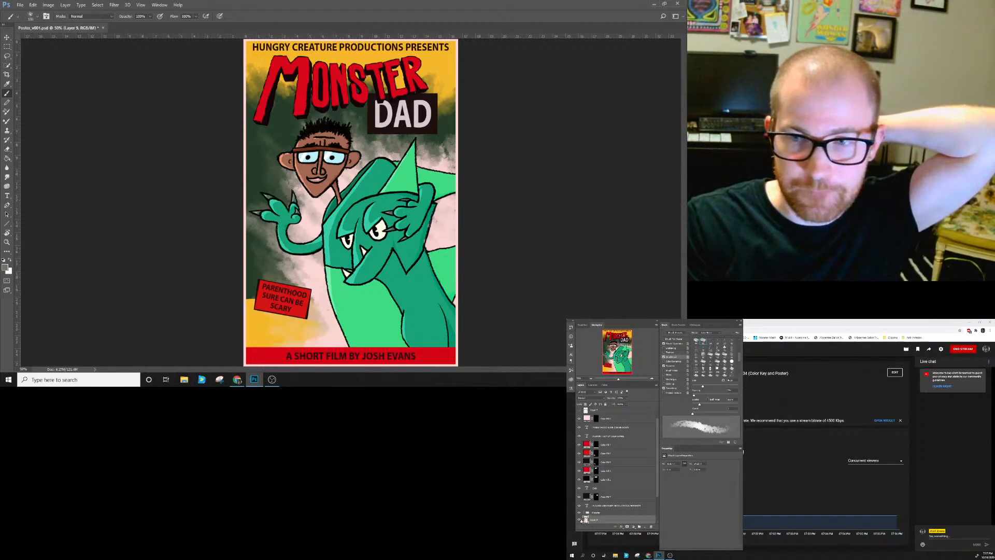
click(579, 520)
click(579, 520)
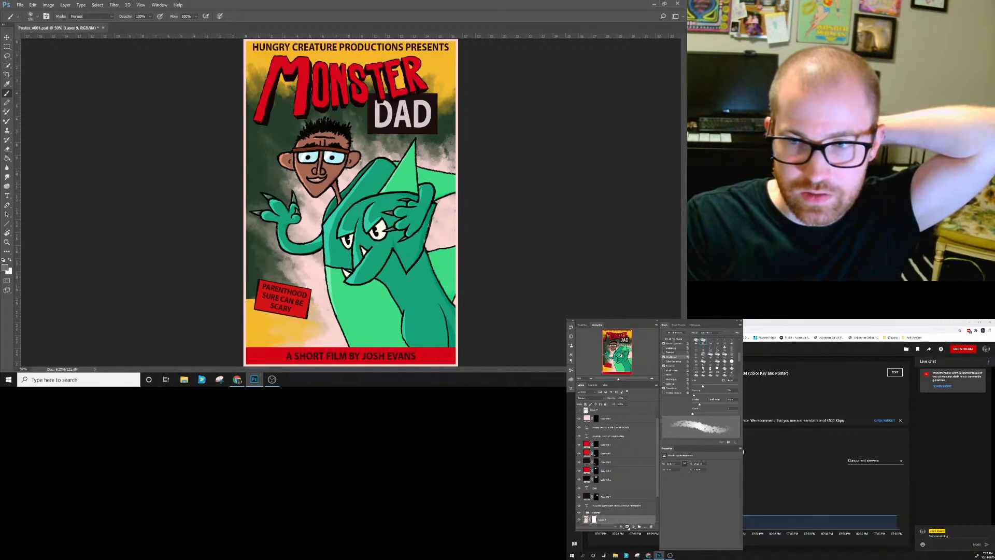
Add a layer mask to Layer 9 and fade out its lower painted area with a vertical gradient below the title.
click(628, 526)
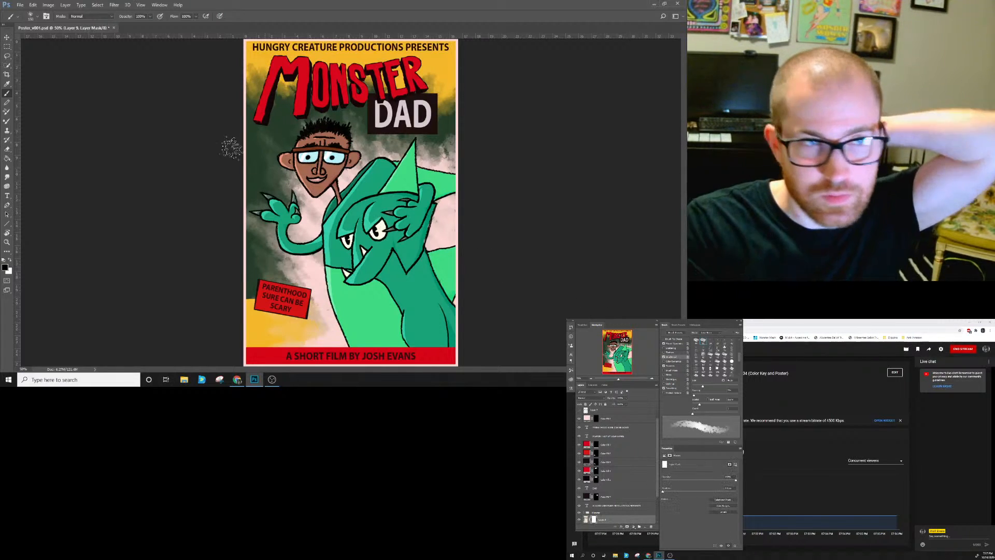
click(8, 158)
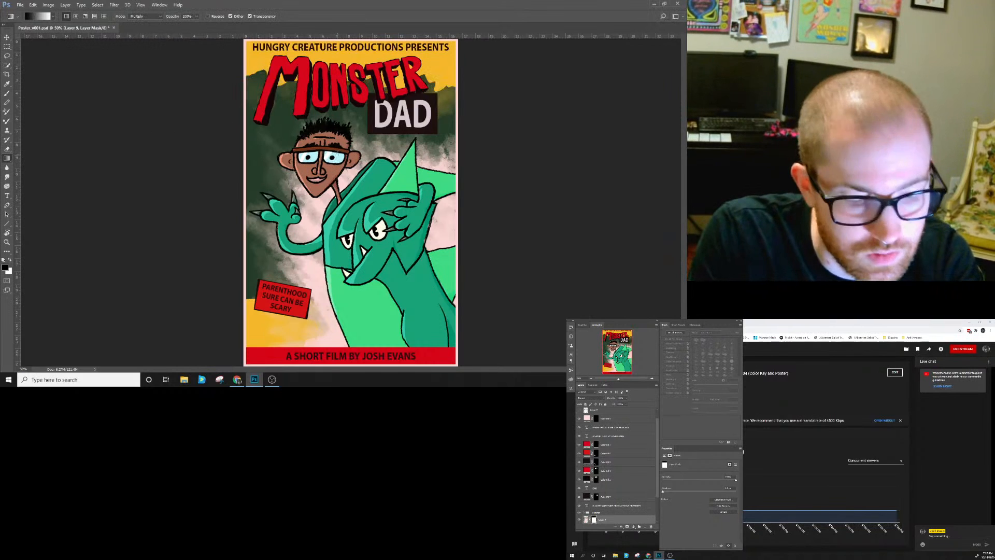
drag(349, 61, 351, 95)
key(ctrl+z)
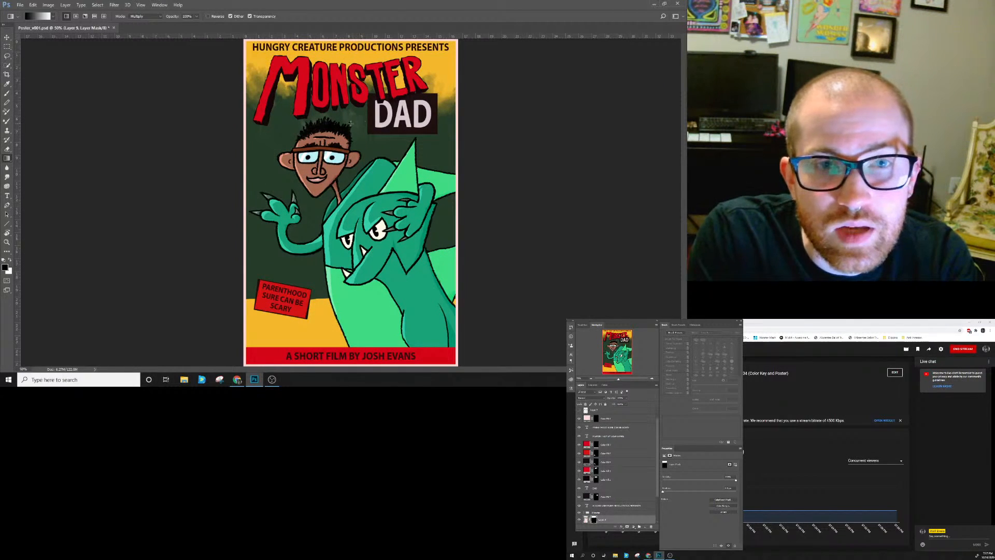
key(ctrl+z)
drag(351, 149, 352, 148)
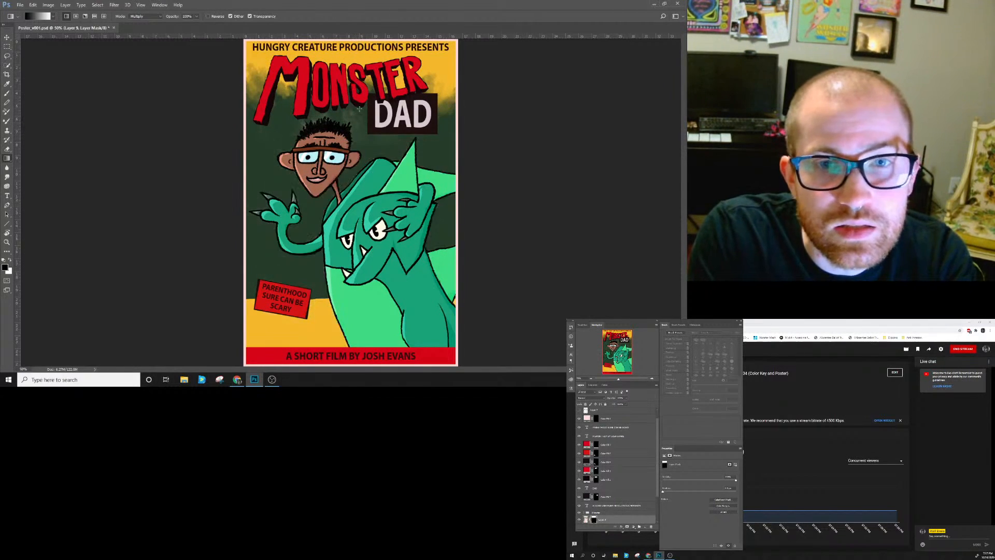
alt+click(595, 519)
alt+click(594, 520)
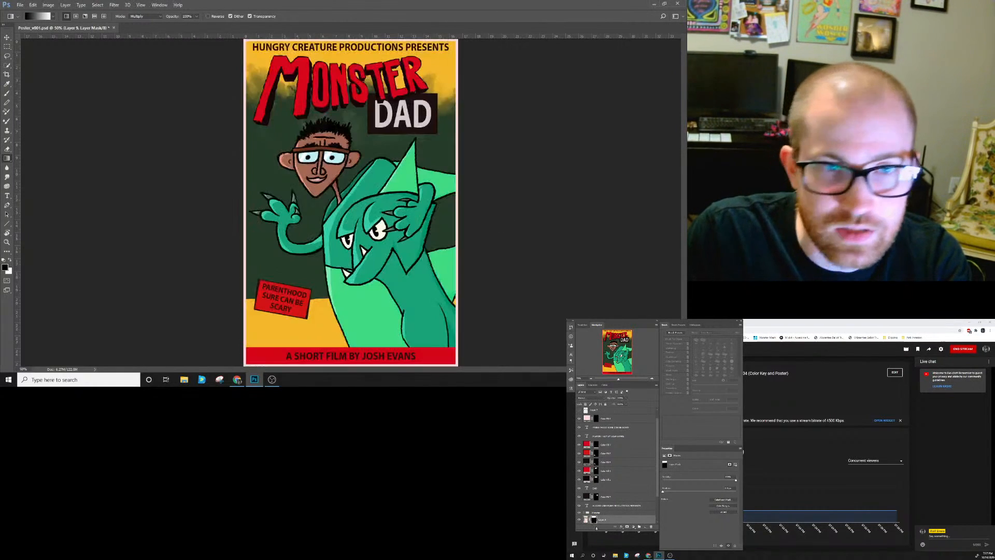
Create a new layer above Layer 9 and brush dark green over the yellow edge on both sides of the tagline box.
click(7, 93)
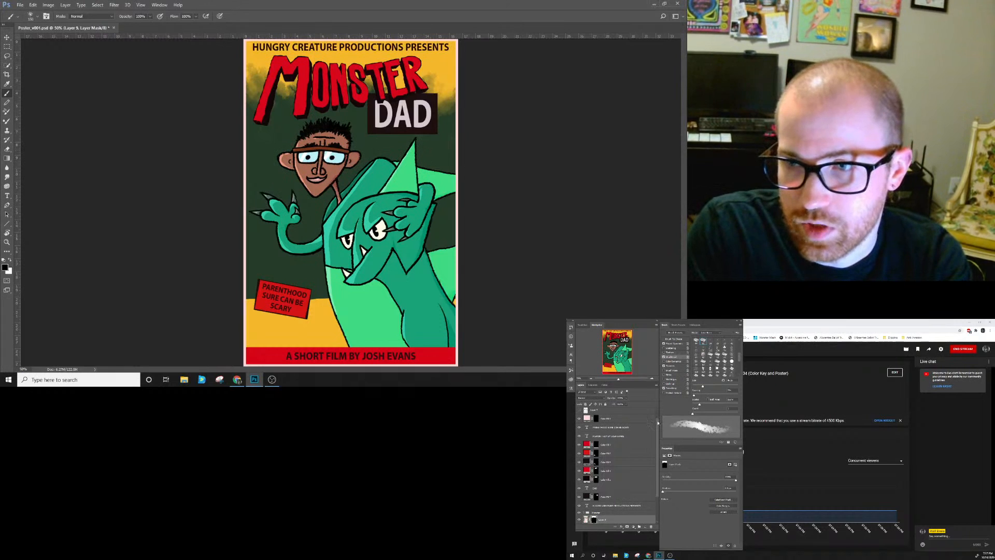
drag(658, 423, 656, 416)
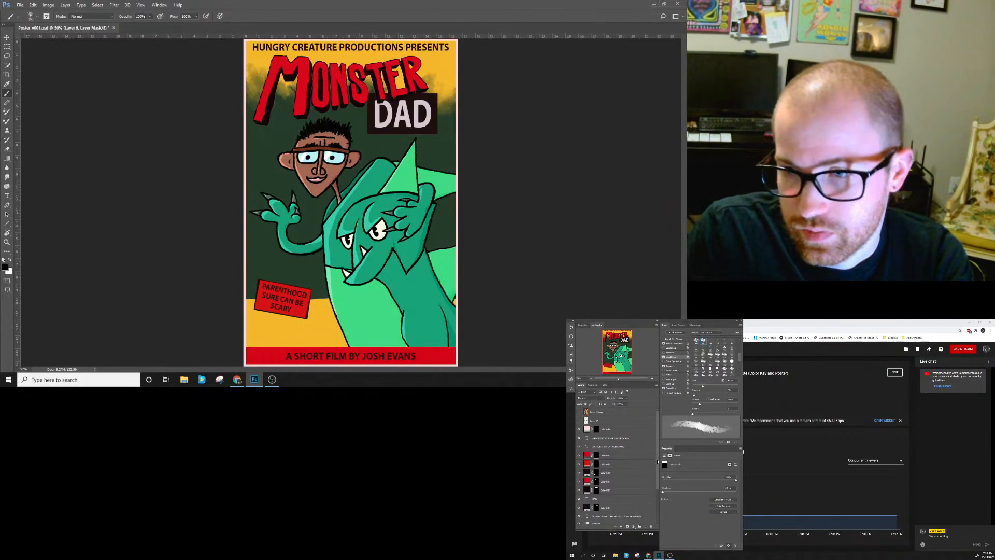
scroll(640, 498, down, 5)
click(645, 527)
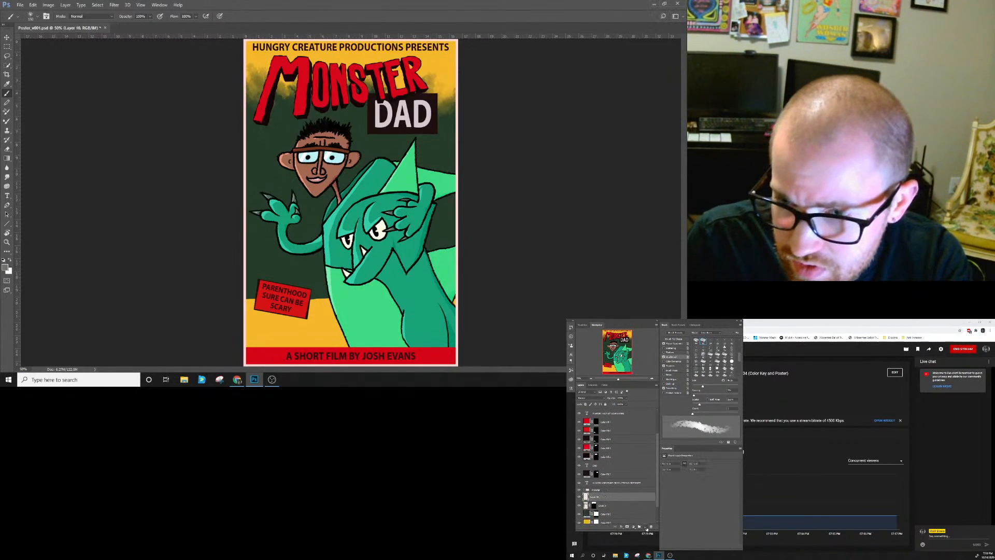
mouse_move(317, 311)
mouse_down()
mouse_move(324, 298)
mouse_move(316, 311)
mouse_move(311, 296)
mouse_move(332, 295)
mouse_up()
click(664, 357)
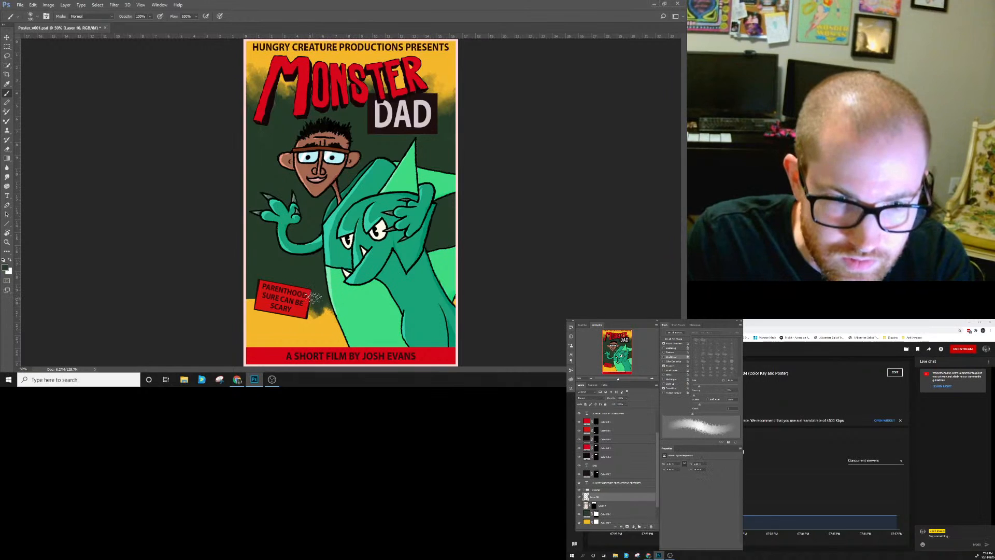
mouse_move(257, 308)
mouse_down()
mouse_move(271, 311)
mouse_move(252, 293)
mouse_up()
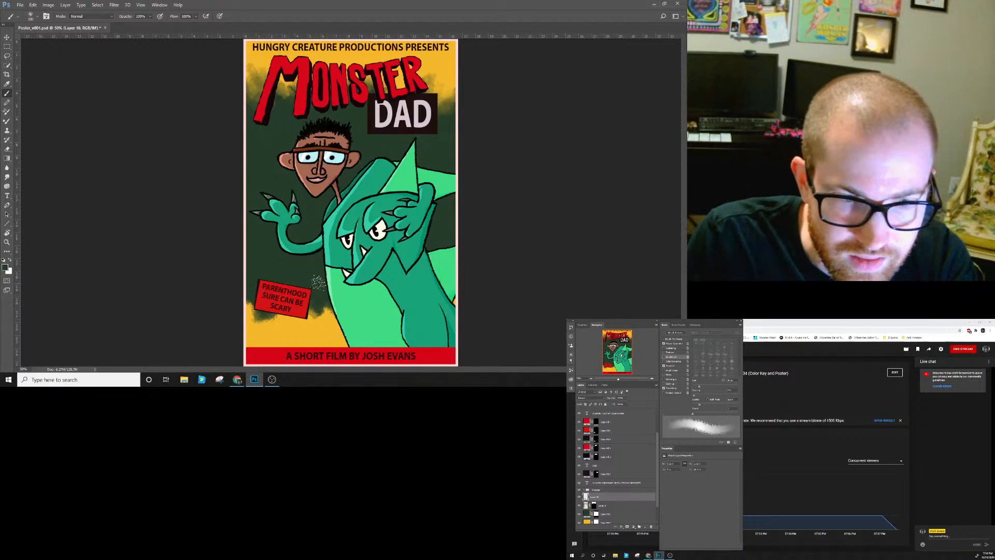
Sample blended olive and yellow tones and paint them along the dark edge on both sides of the tagline box.
key(alt)
alt+click(257, 317)
mouse_move(255, 313)
mouse_down()
mouse_move(276, 305)
mouse_move(279, 321)
mouse_move(299, 279)
mouse_move(316, 313)
mouse_move(298, 273)
mouse_move(306, 308)
mouse_move(333, 304)
mouse_move(345, 327)
mouse_move(320, 314)
mouse_up()
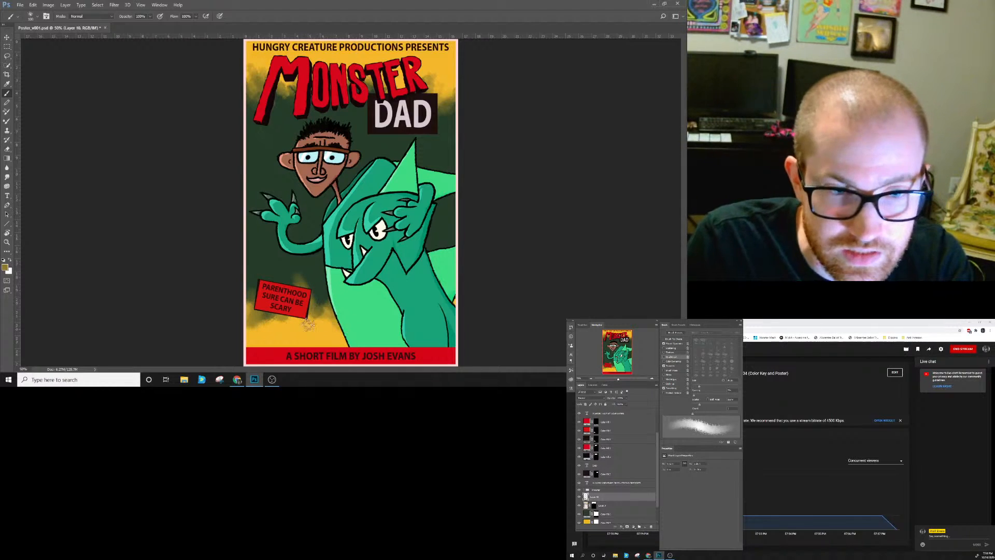
key(alt)
alt+click(320, 316)
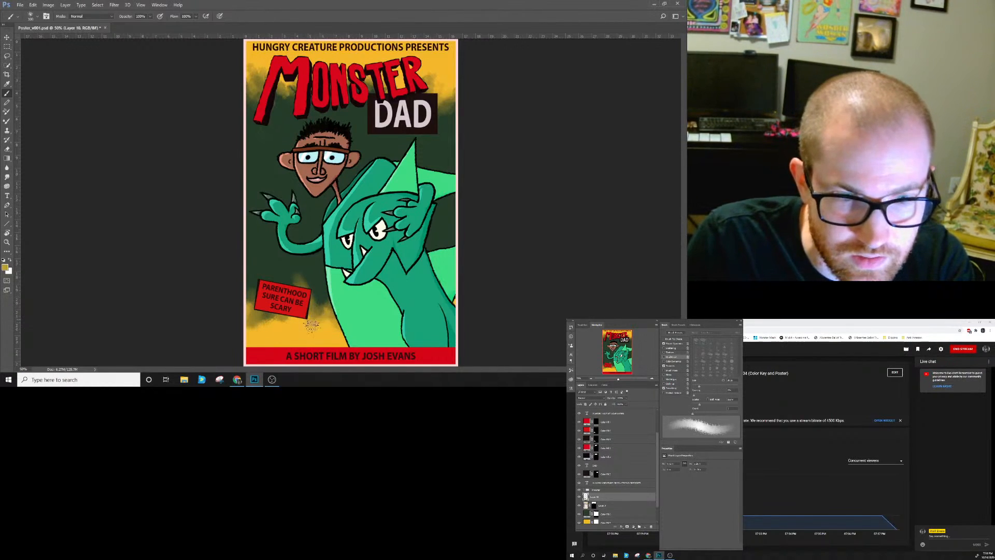
mouse_move(321, 311)
mouse_down()
mouse_move(341, 339)
mouse_move(326, 310)
mouse_move(336, 307)
mouse_move(327, 323)
mouse_move(316, 319)
mouse_move(332, 298)
mouse_up()
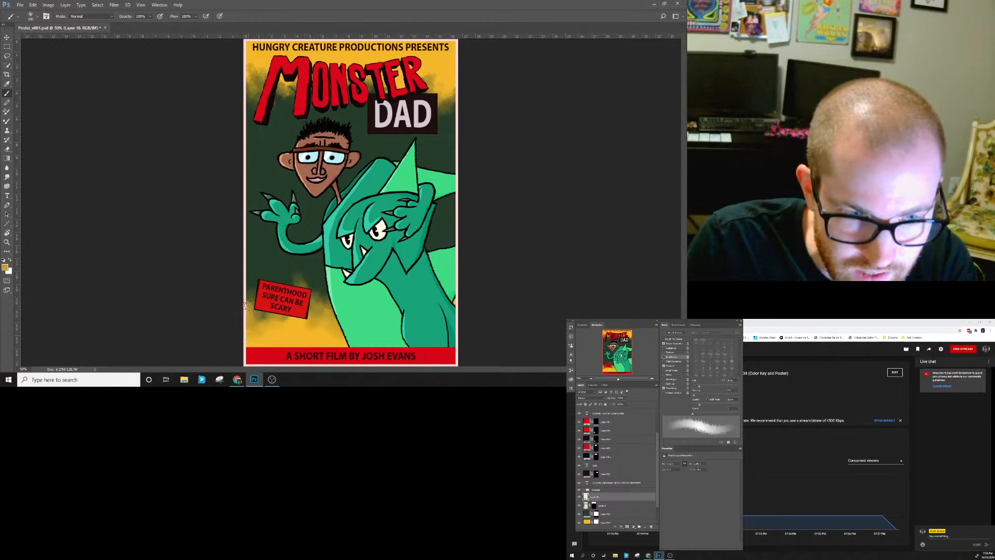
Alternate sampled yellow, dark green and olive tones to soften the color transition above and below the tagline box.
alt+click(276, 328)
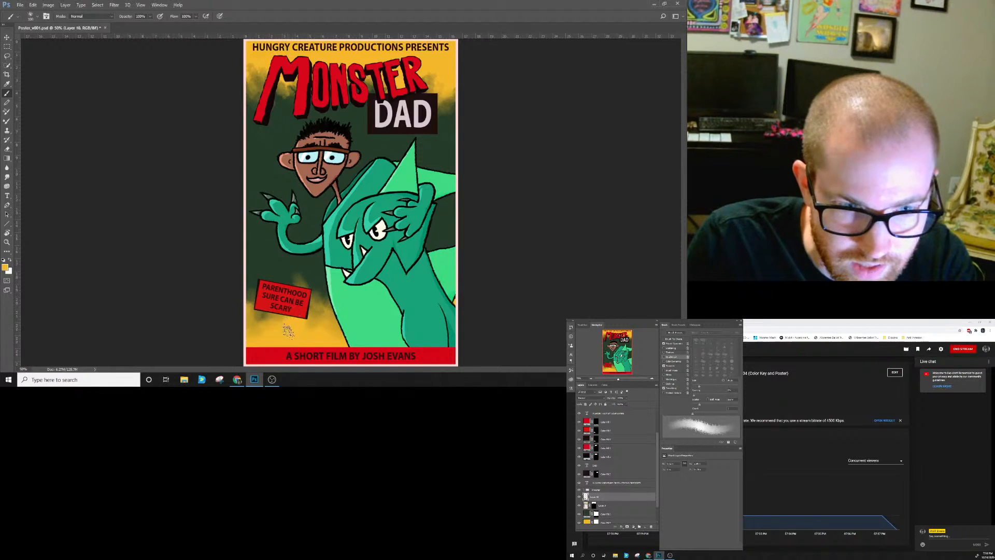
alt+click(306, 270)
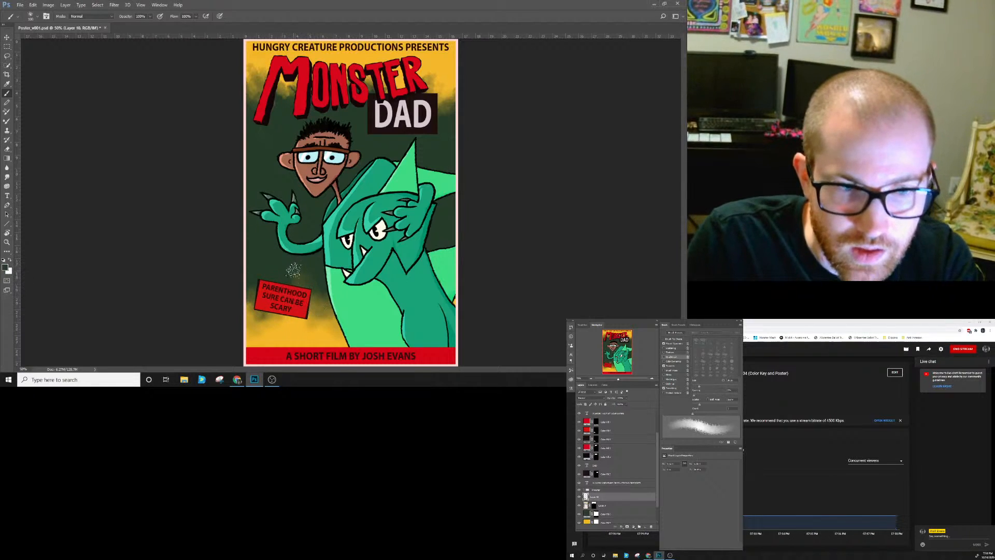
alt+click(279, 336)
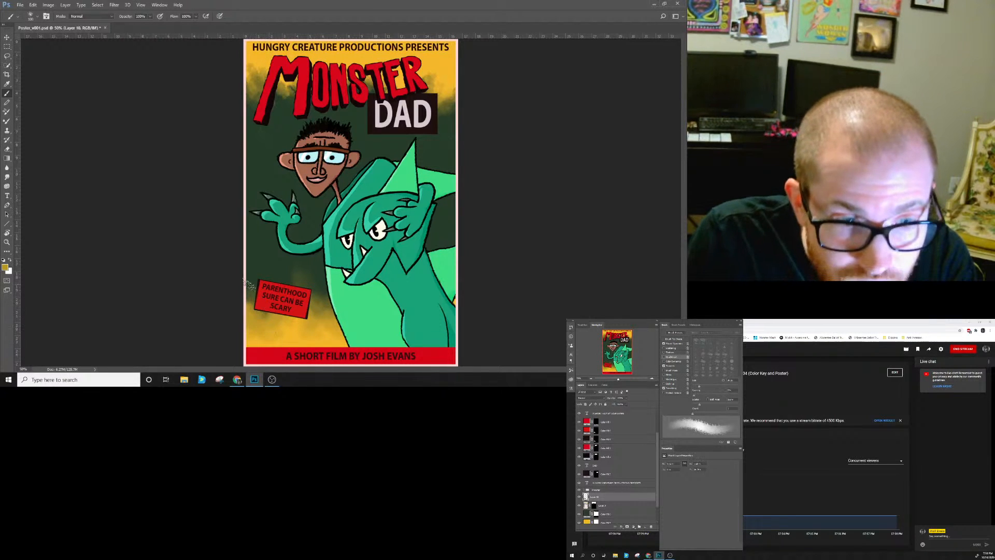
alt+click(262, 269)
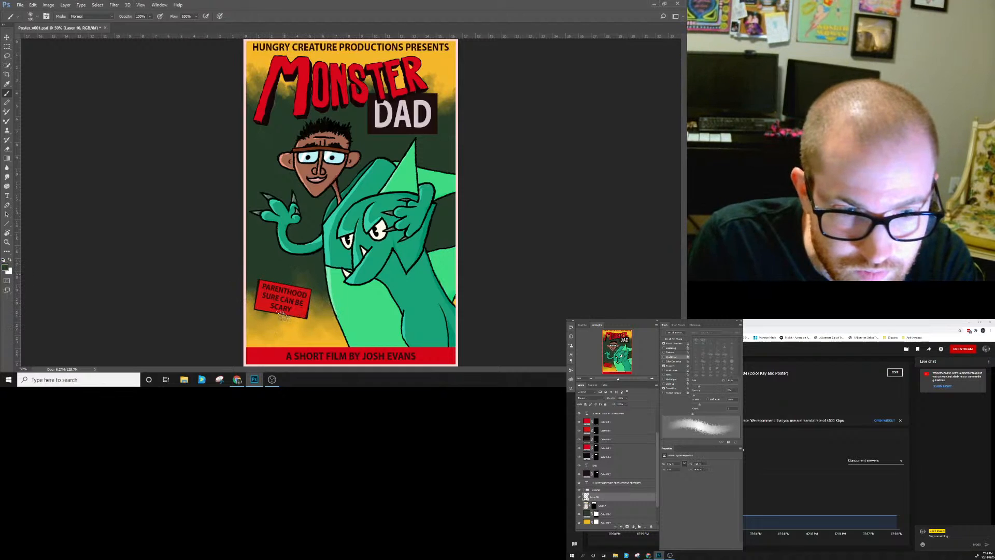
mouse_move(271, 311)
mouse_down()
mouse_move(270, 322)
mouse_move(254, 292)
mouse_move(265, 311)
mouse_up()
alt+click(272, 326)
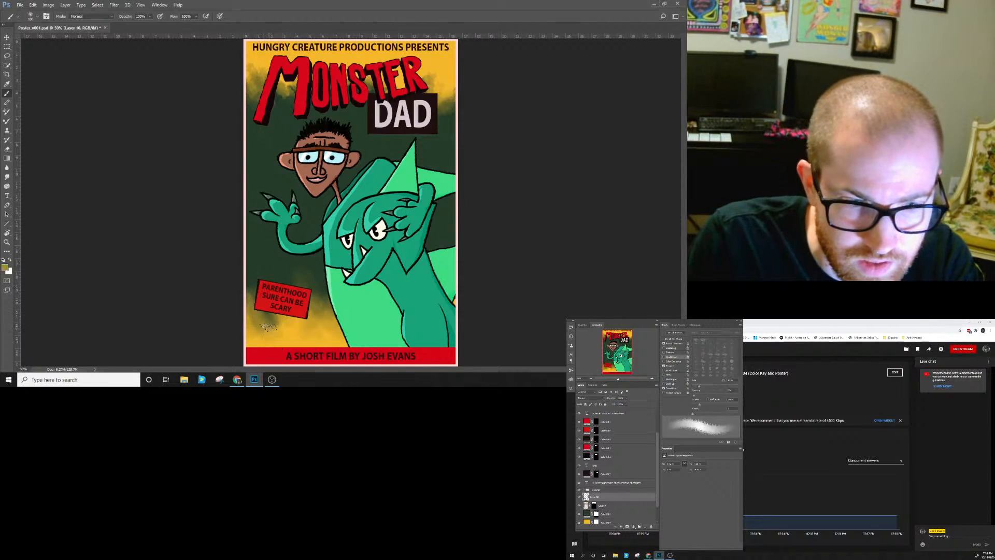
Smooth the patch beneath the tagline box with sampled yellow and brown, and rework the area above it with dark green and a larger brush.
alt+click(255, 322)
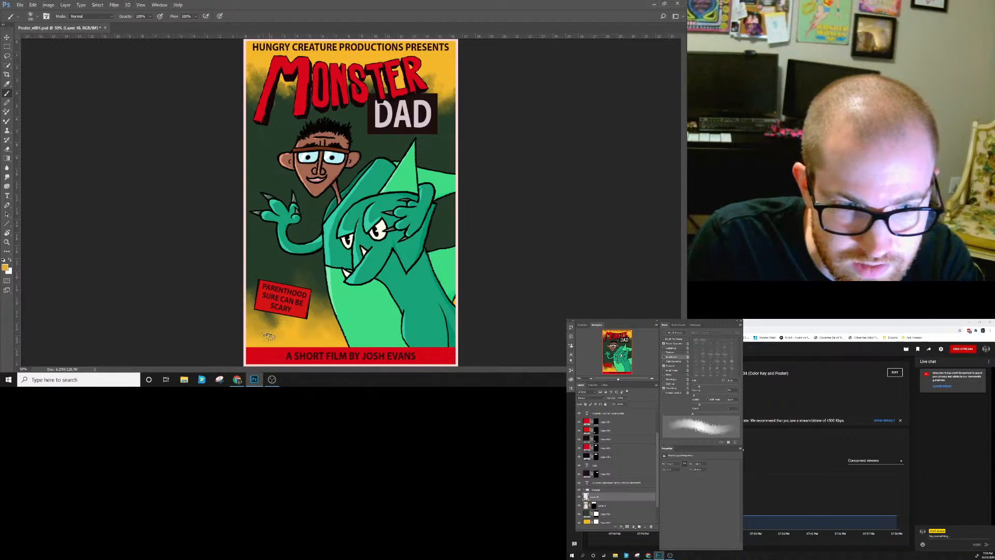
alt+click(283, 320)
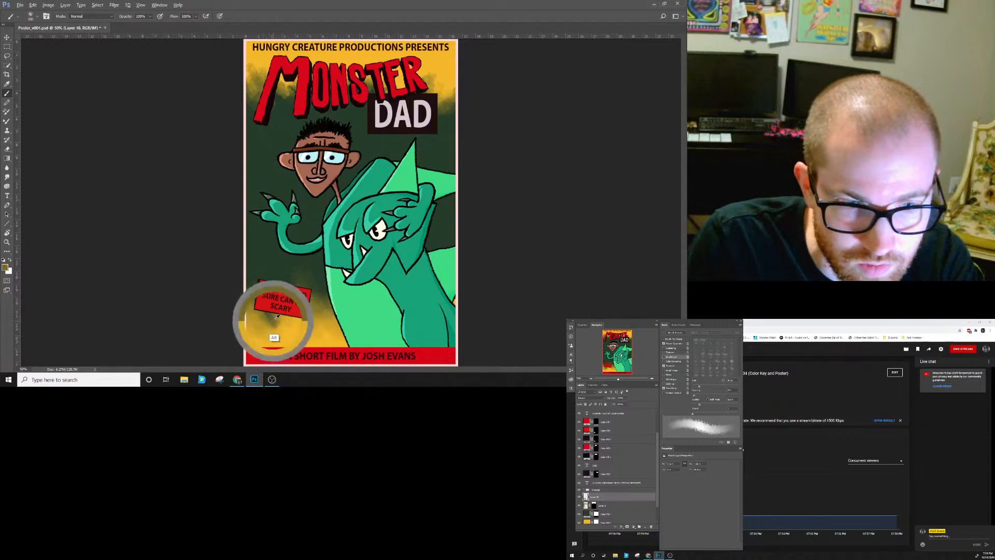
alt+click(301, 332)
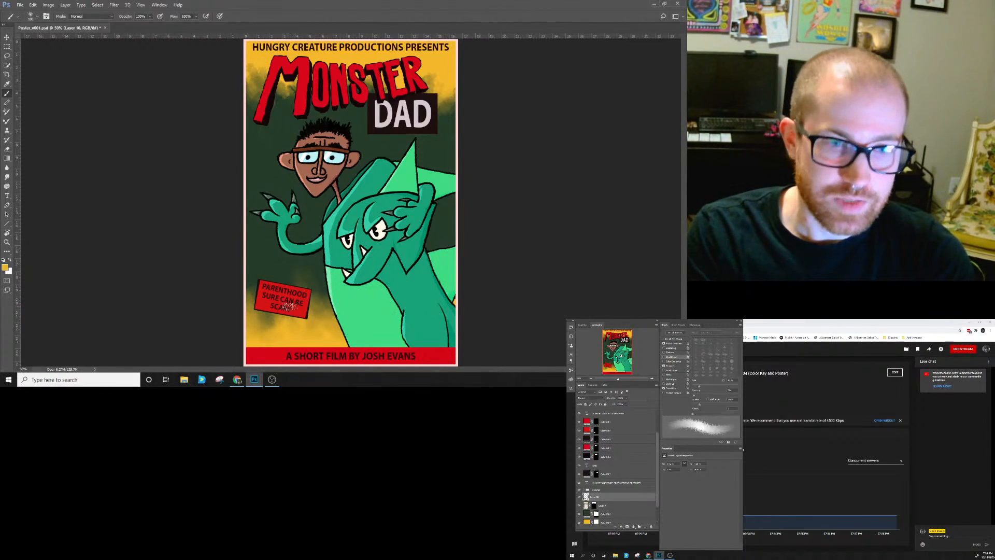
alt+click(281, 269)
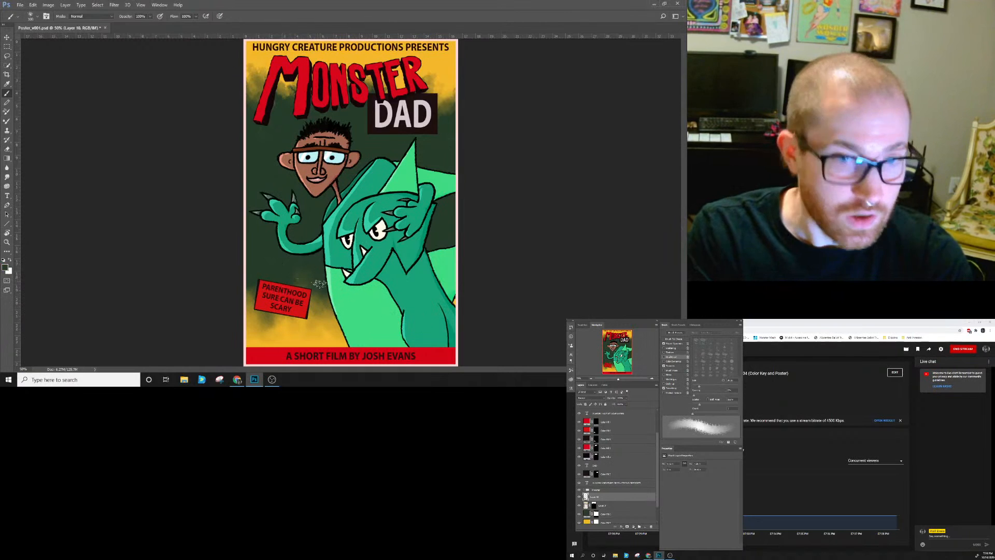
key(bracketright)
key(bracketright)
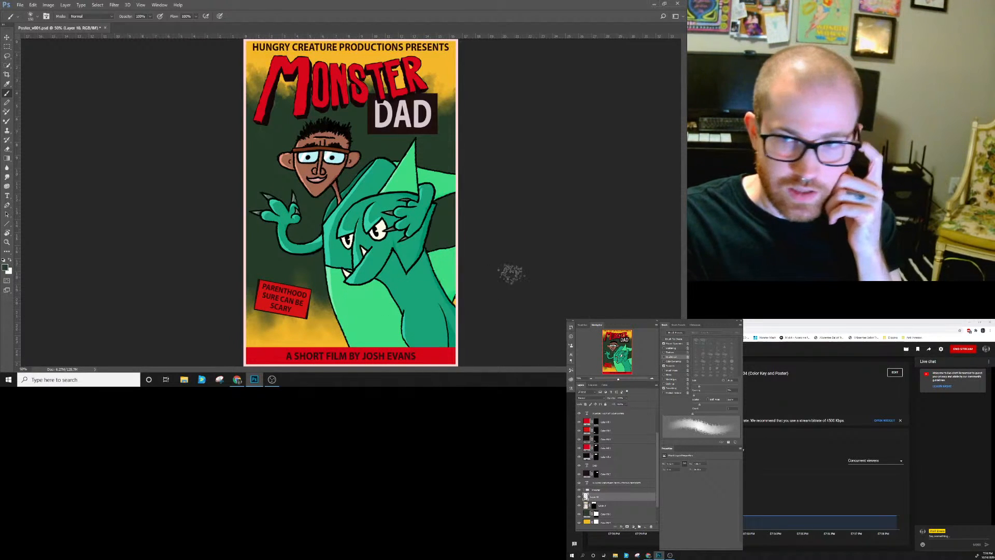
Toggle the visibility of Layer 10 to compare the poster with and without the painted lower transition.
click(579, 497)
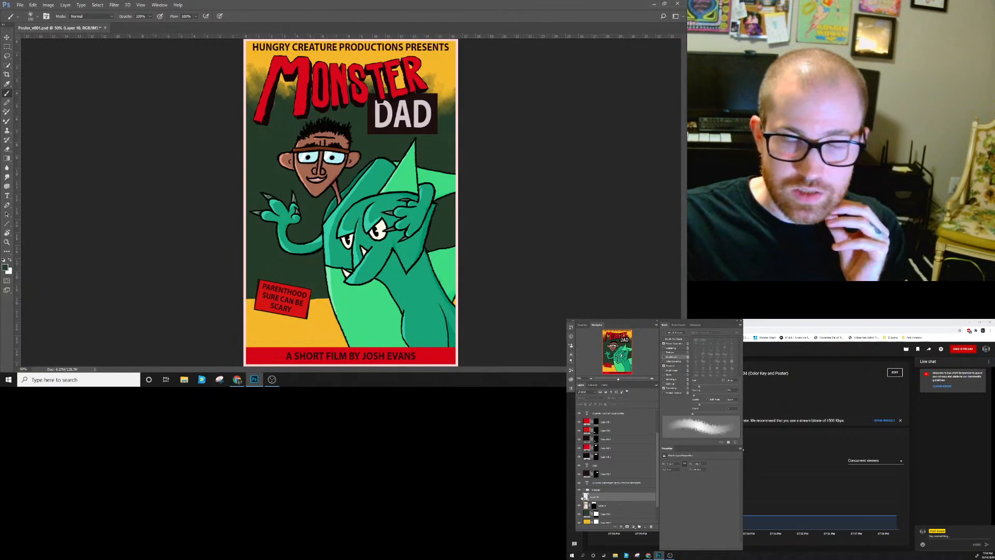
click(579, 497)
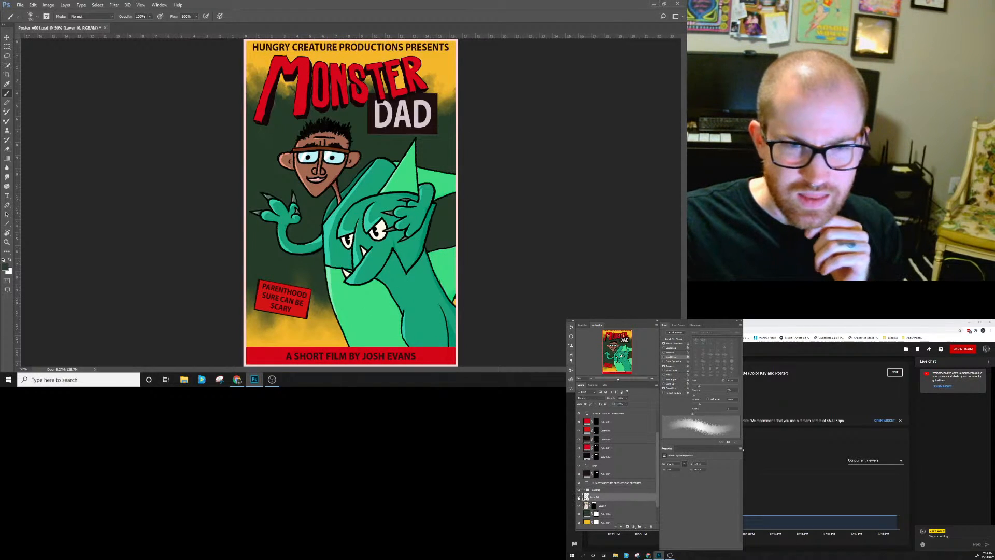
click(579, 497)
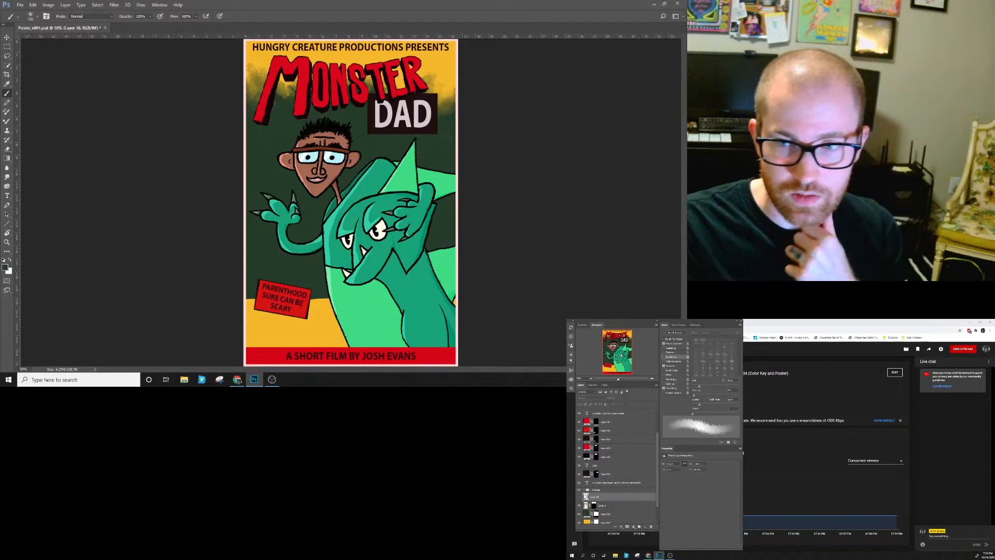
click(580, 497)
click(579, 497)
click(580, 497)
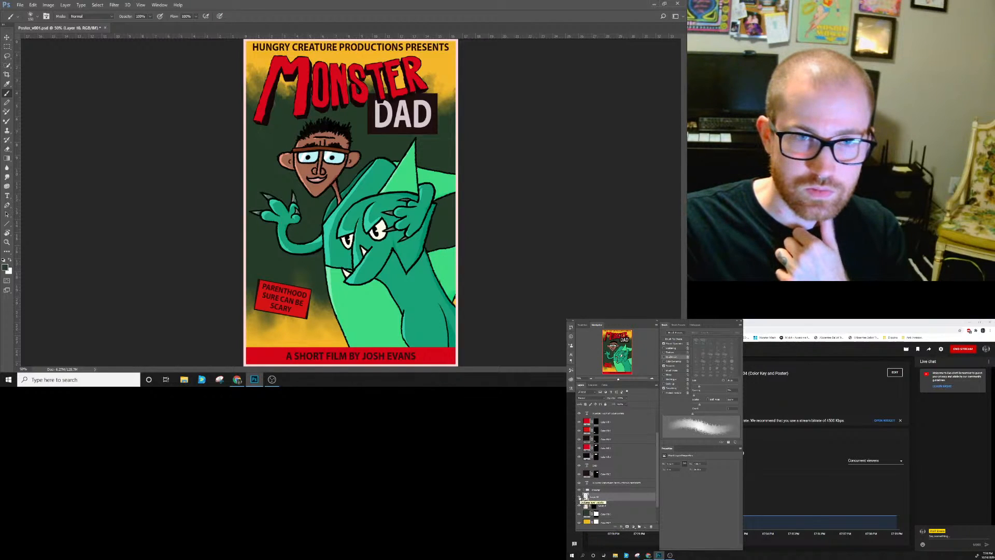
Hide Layer 10, and disable and re-enable the layer mask on Layer 9 to compare the full pinkish-white texture with the masked version.
click(579, 497)
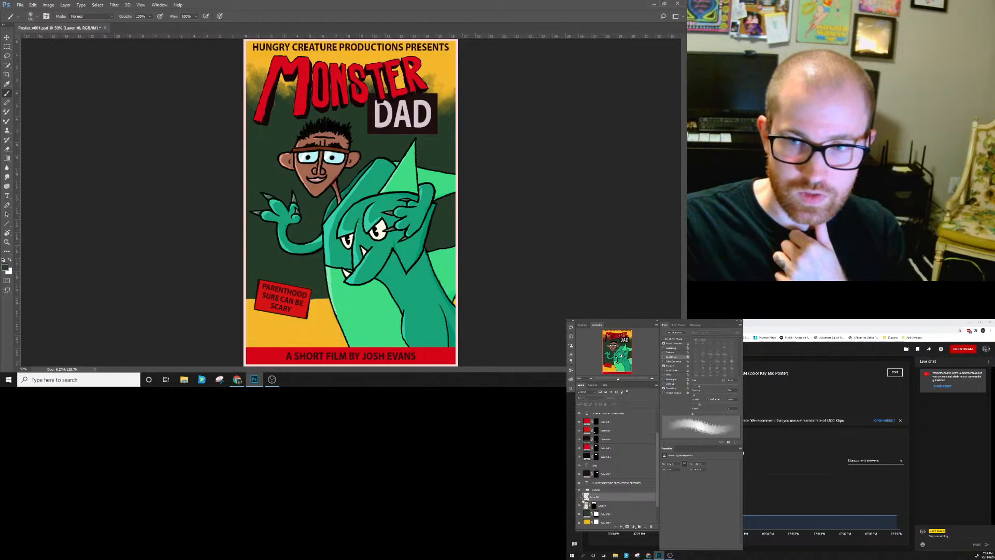
right_click(594, 505)
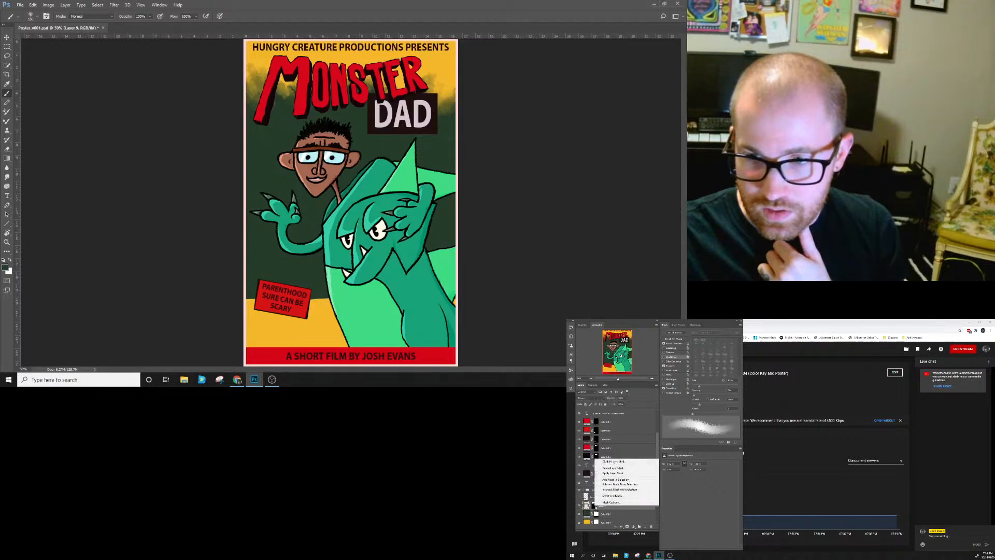
click(615, 465)
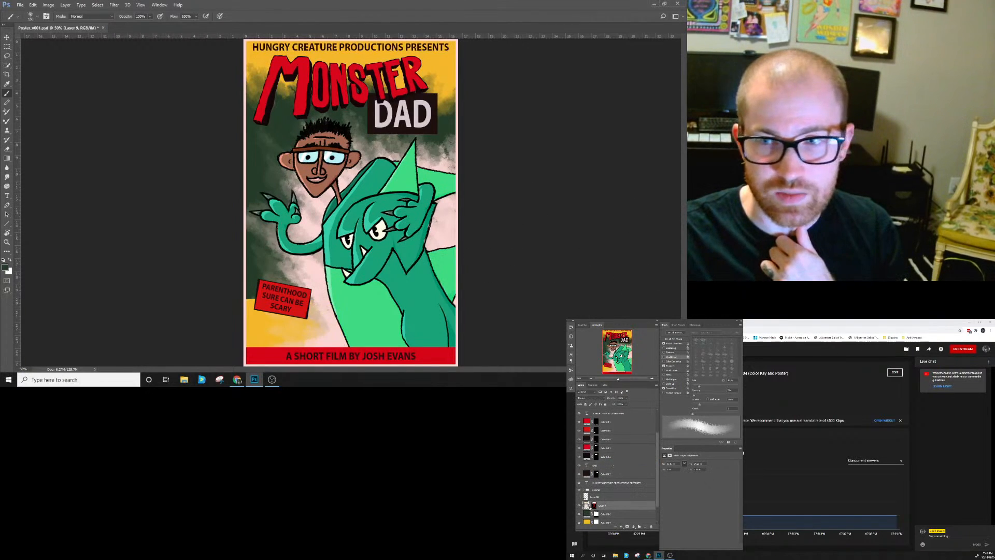
right_click(595, 507)
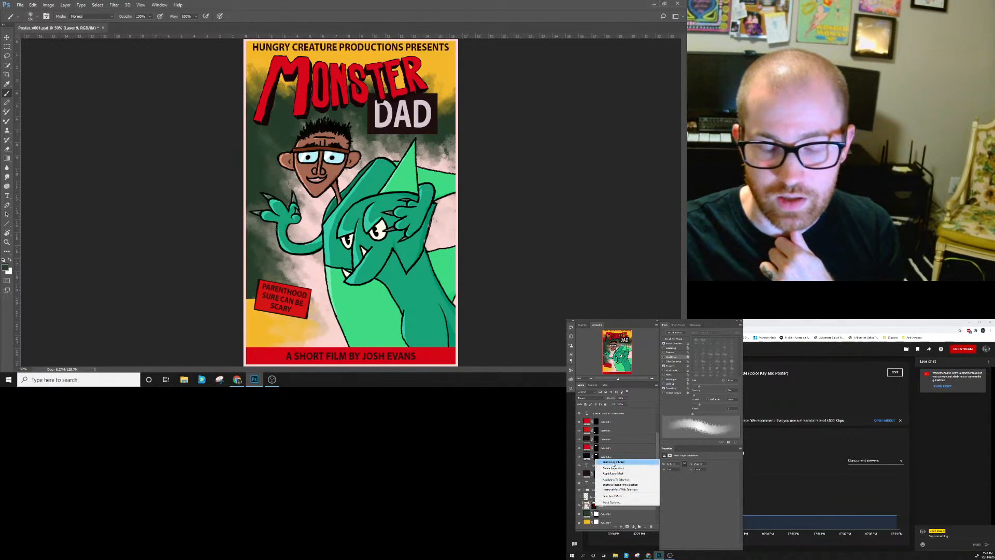
click(612, 463)
Show and hide Layer 10 repeatedly to judge the textured lower edge against the flat one, leaving the layer hidden.
click(578, 496)
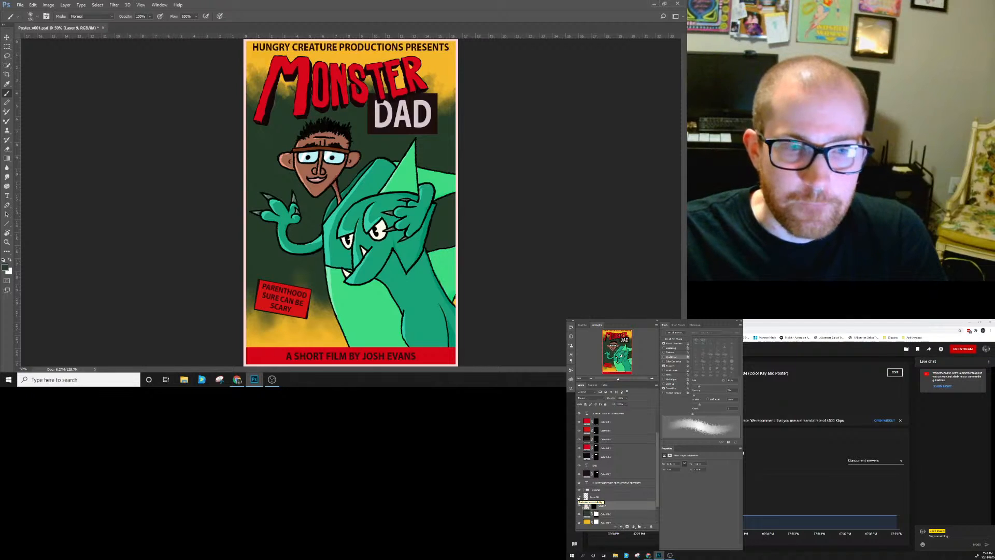
click(579, 497)
click(579, 497)
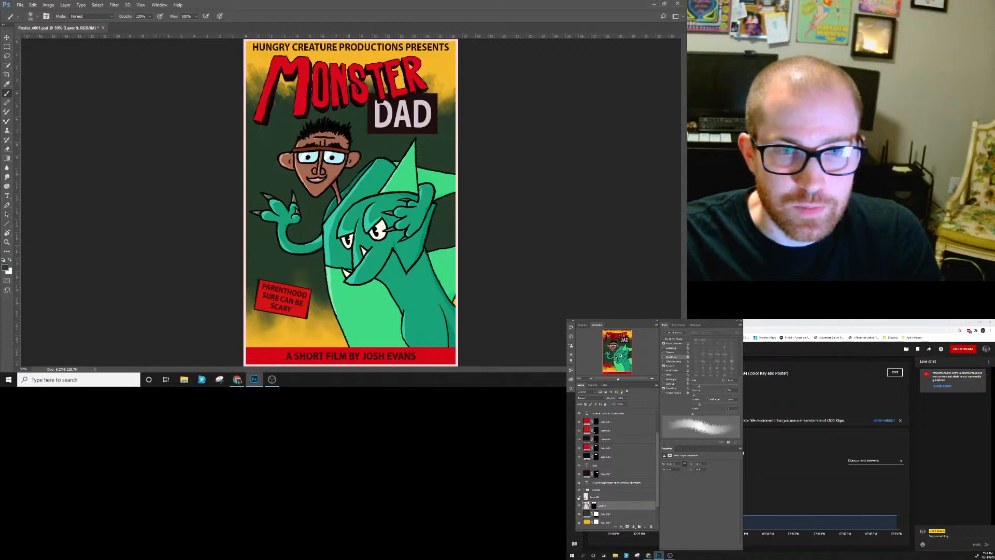
click(579, 497)
click(579, 497)
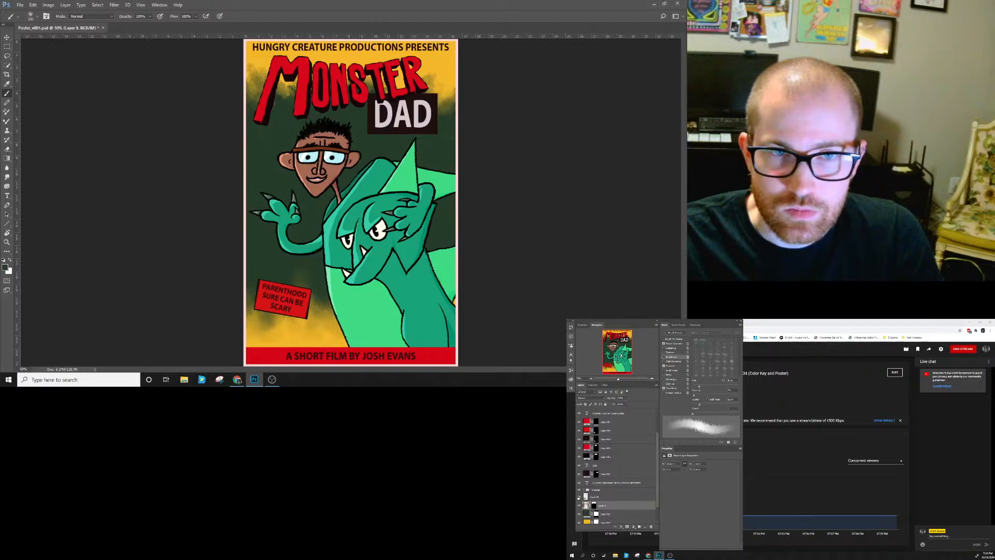
click(578, 498)
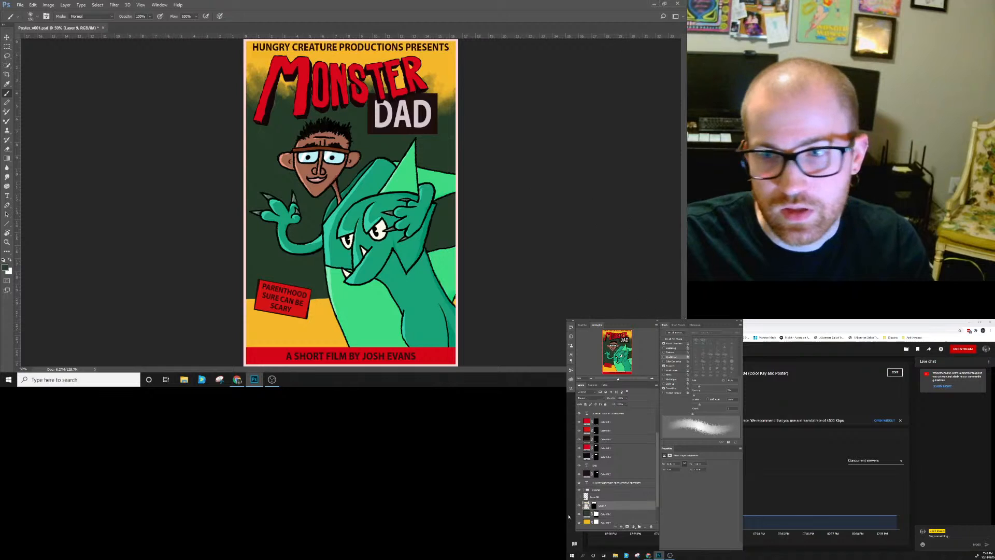
Delete the hidden Layer 10 with the painted lower transition.
click(610, 497)
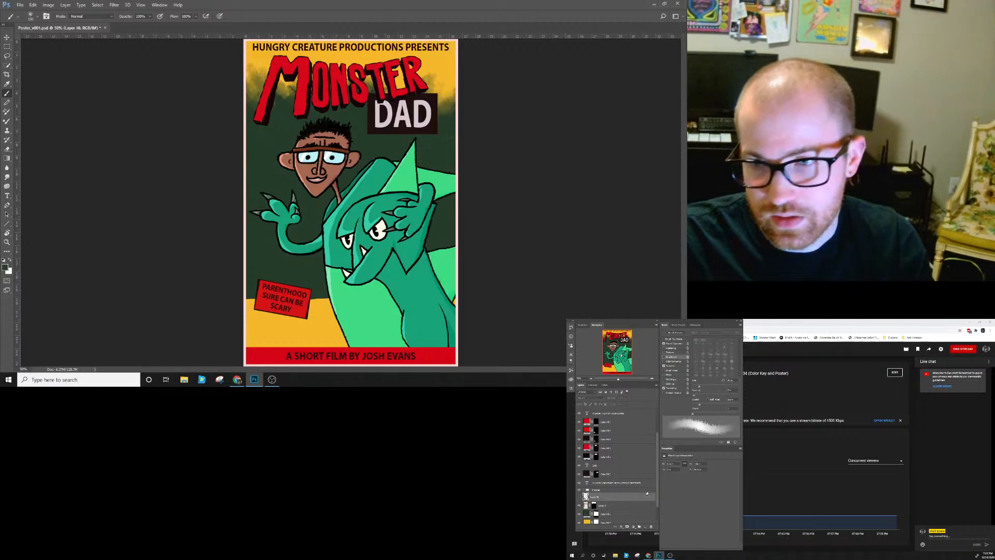
drag(647, 495, 651, 526)
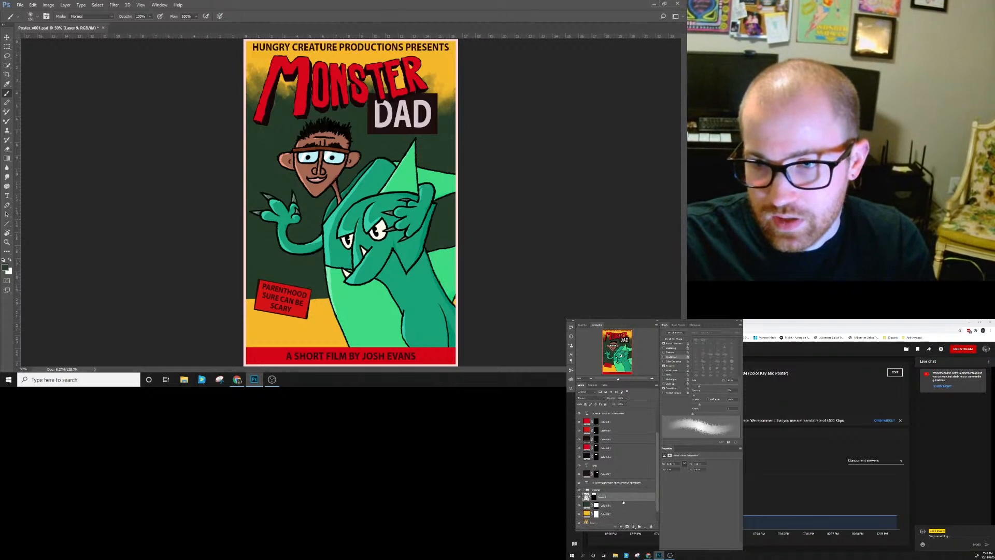
Show the Godzilla reference poster layer over the artwork to compare the backgrounds, and hide it again.
scroll(640, 465, up, 3)
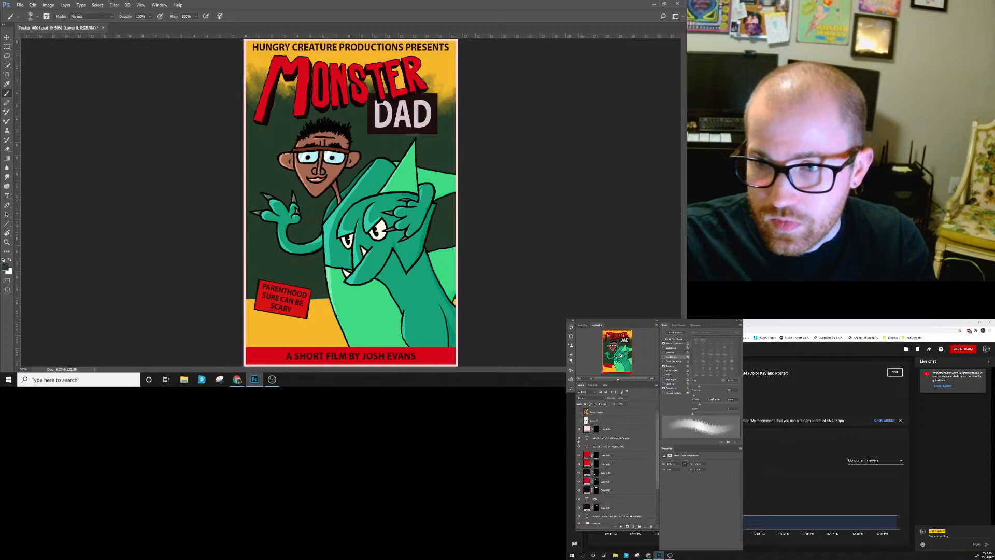
scroll(640, 446, down, 3)
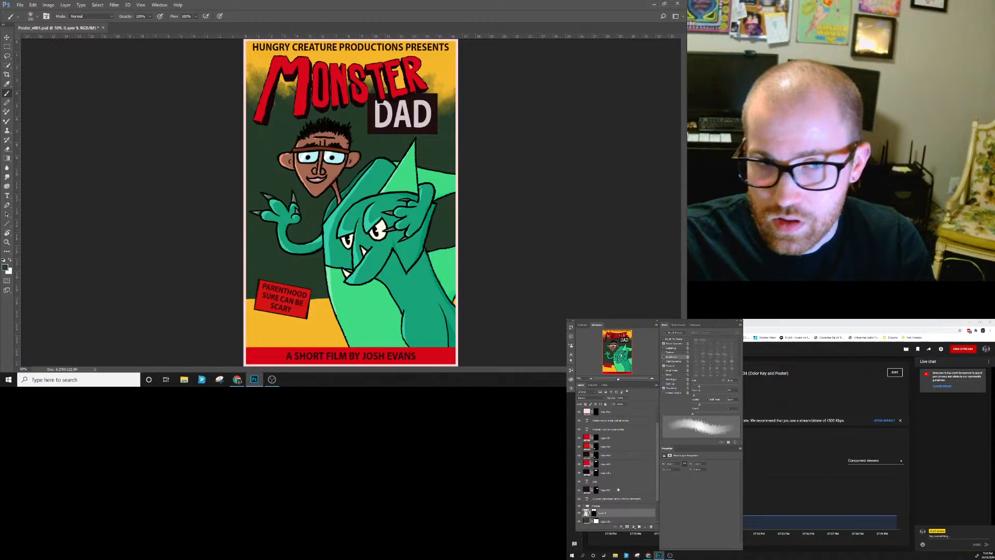
scroll(602, 437, up, 3)
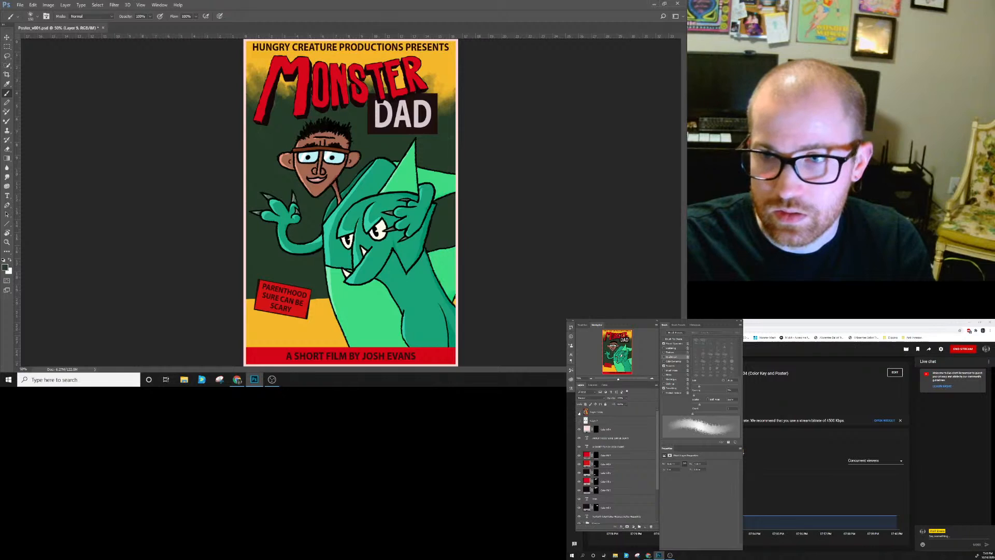
click(579, 412)
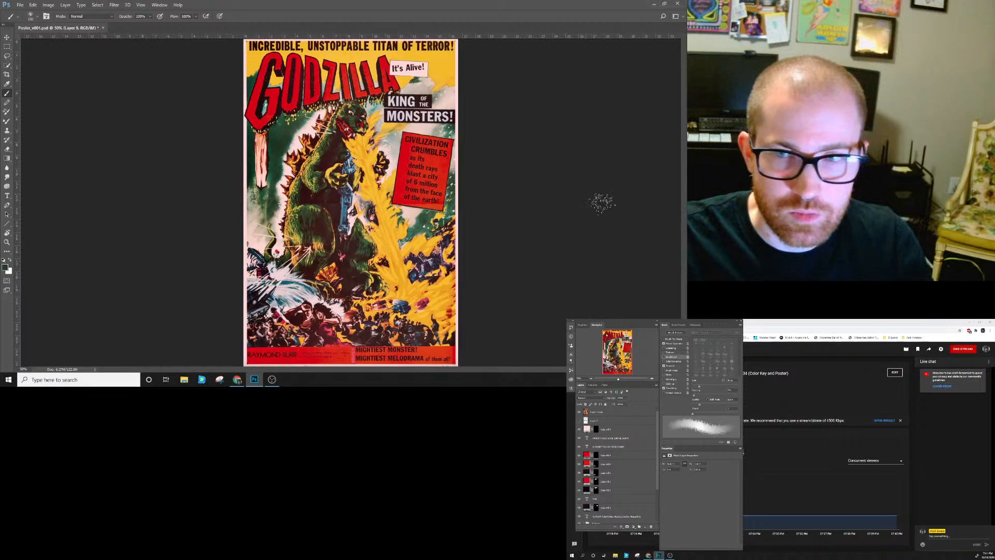
click(580, 412)
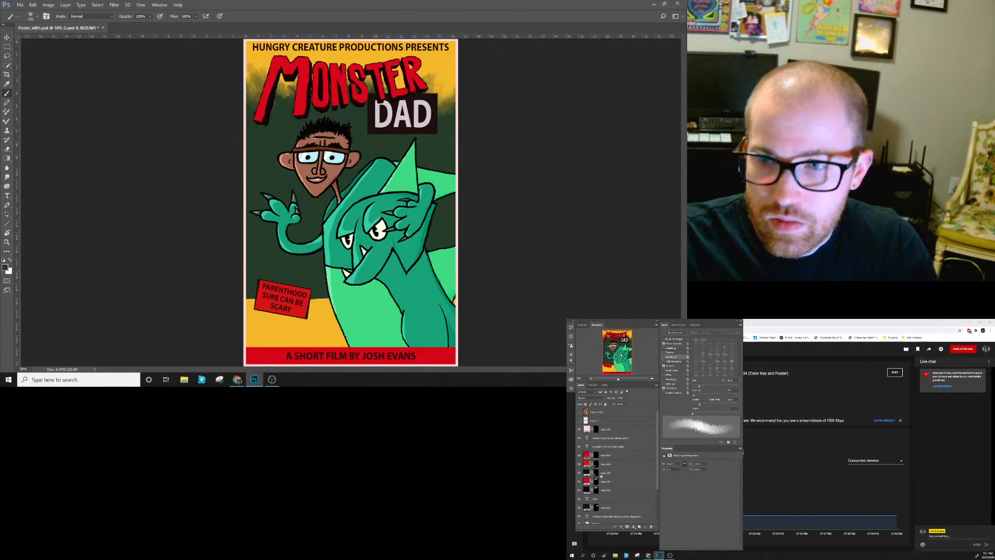
Load the full-silhouette mask inside the Monster group as a selection around the characters.
scroll(602, 478, down, 4)
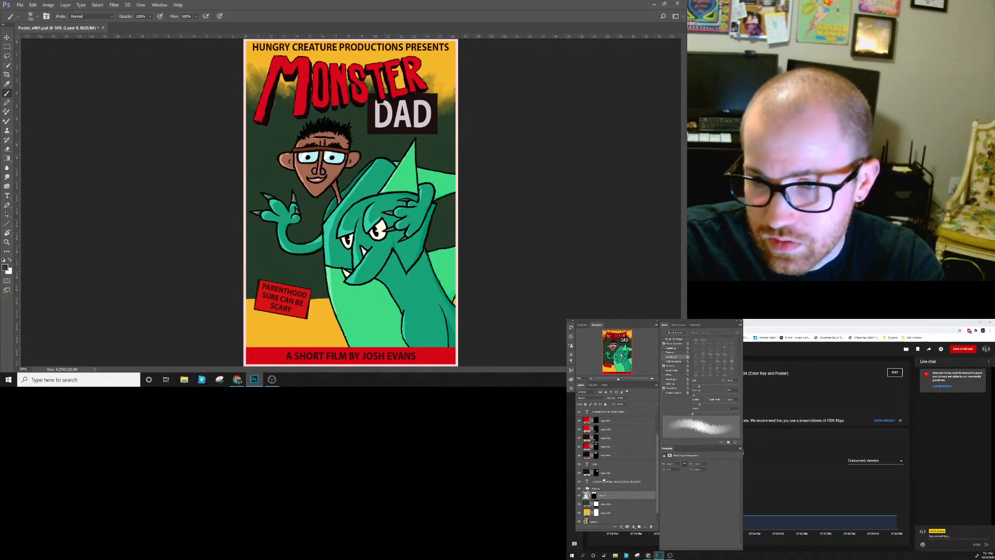
click(591, 477)
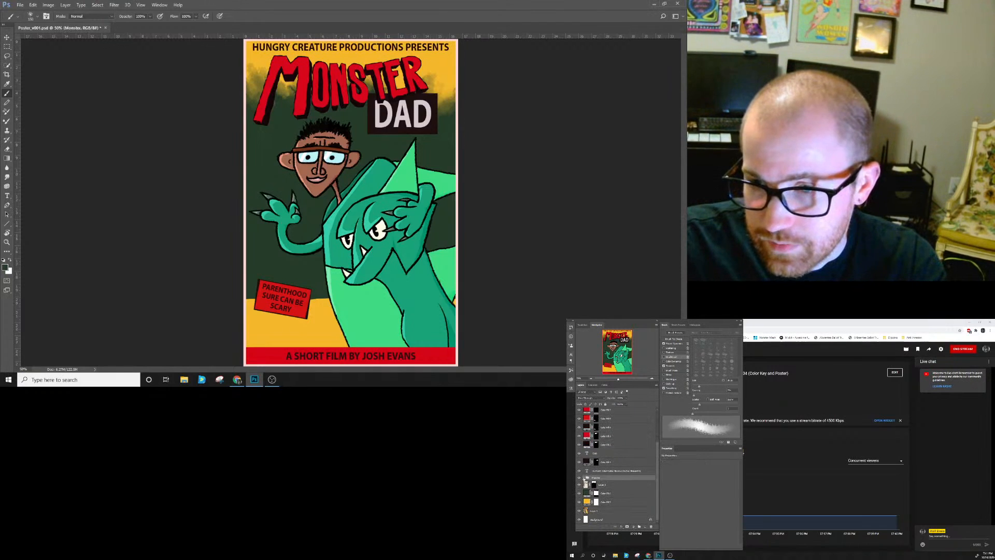
click(584, 477)
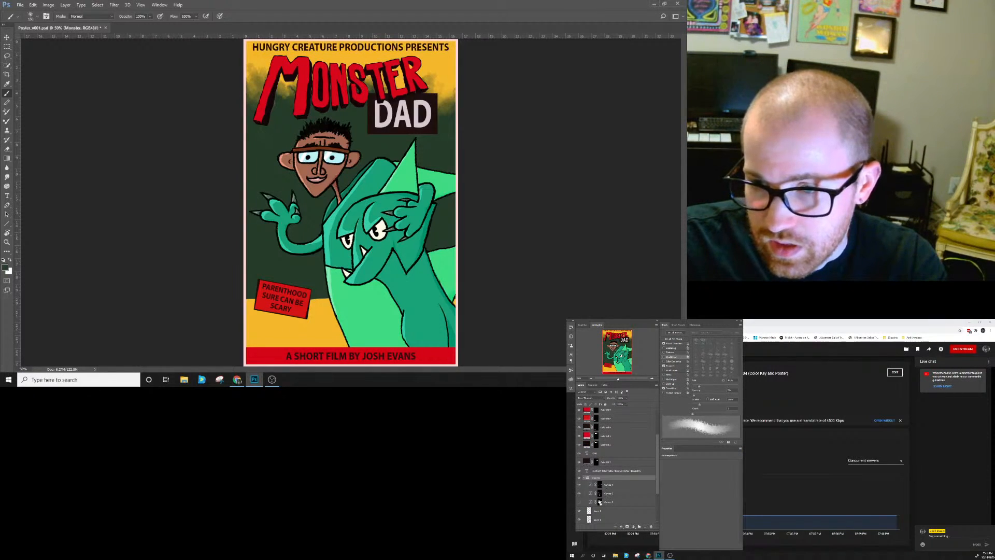
ctrl+click(600, 502)
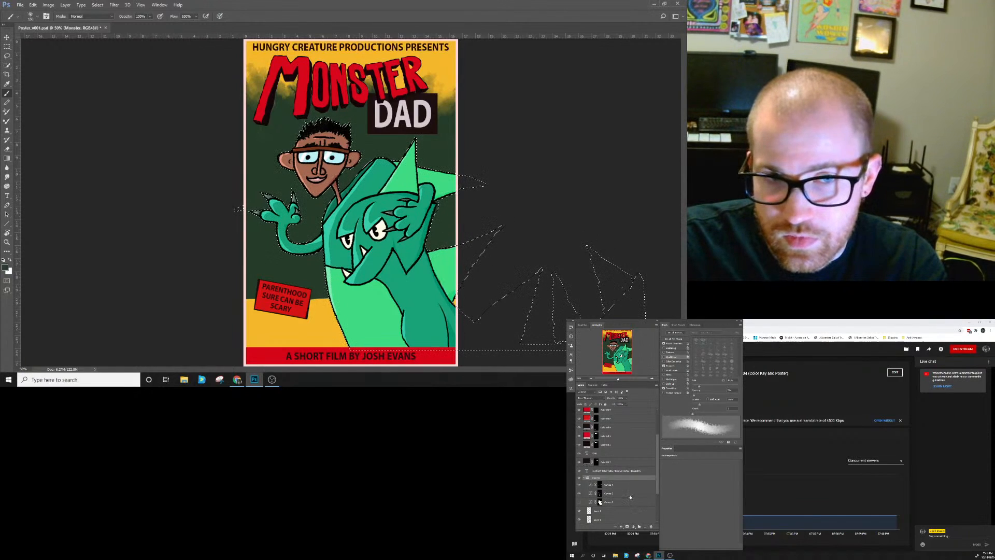
click(584, 477)
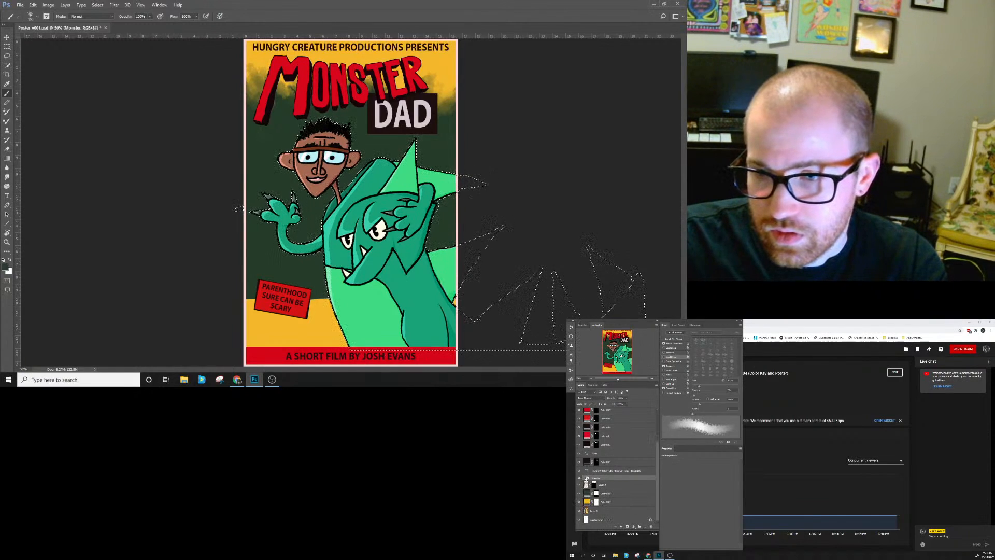
Create a solid color fill layer above Layer 9 from the selection, in pinkish white #fed9d8 sampled from the temporarily shown Godzilla reference.
click(633, 527)
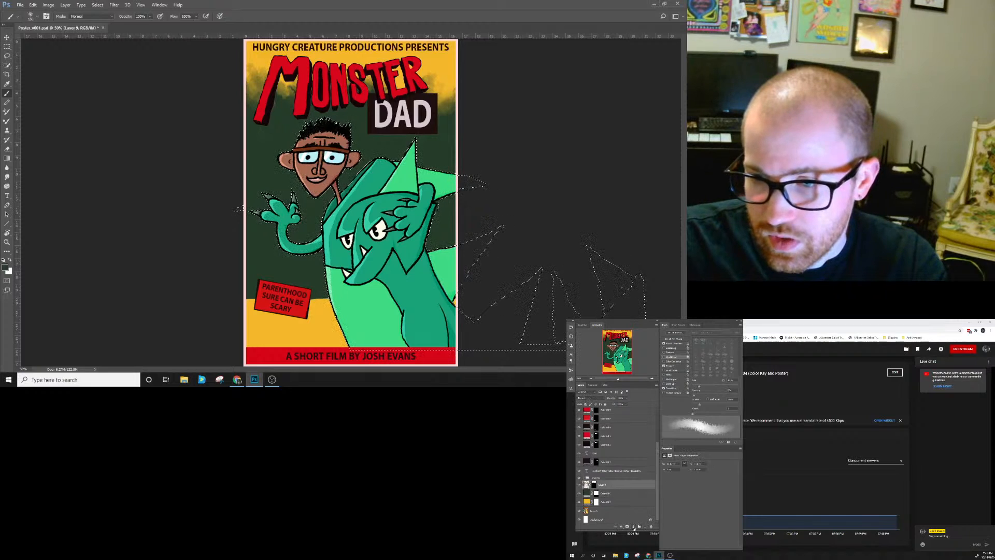
click(628, 526)
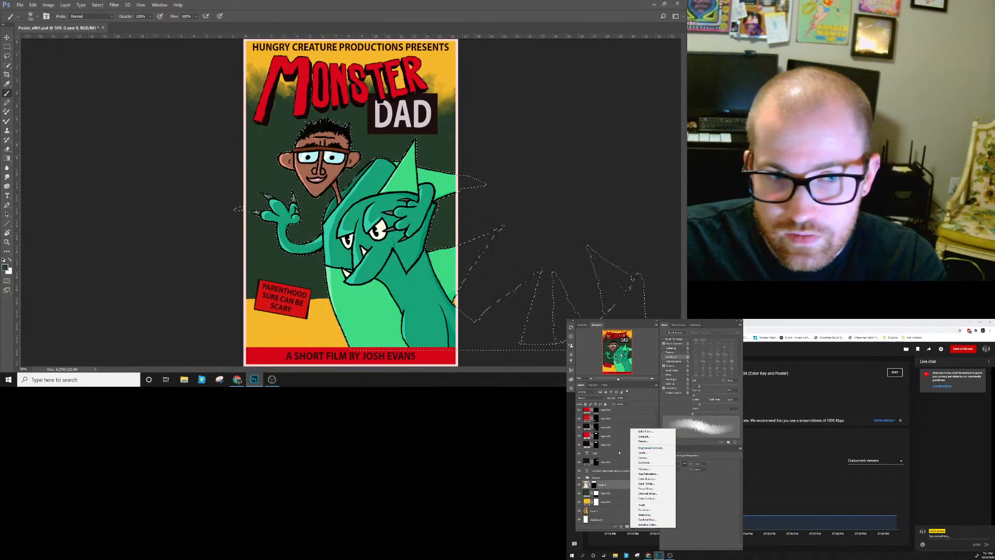
key(Escape)
scroll(620, 430, up, 3)
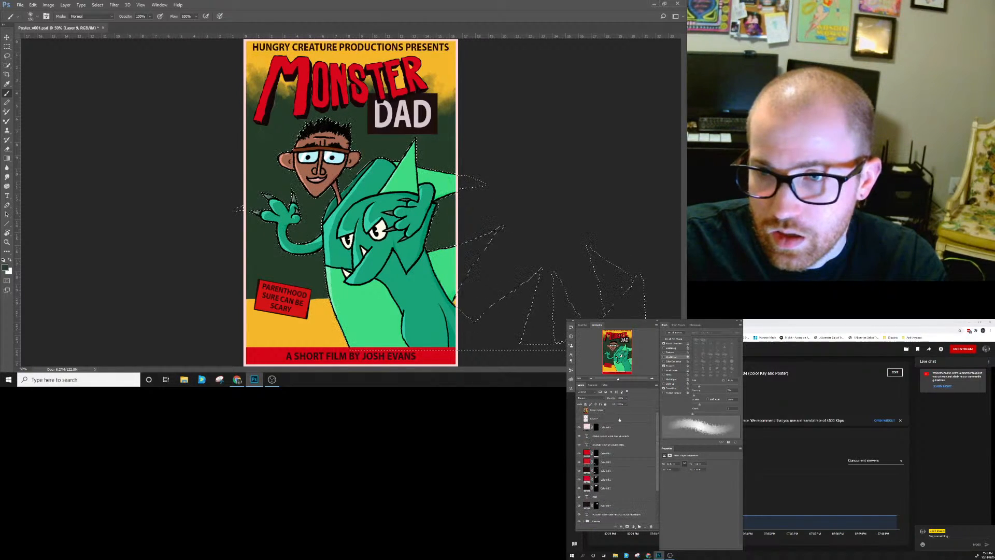
click(578, 410)
click(627, 526)
click(642, 431)
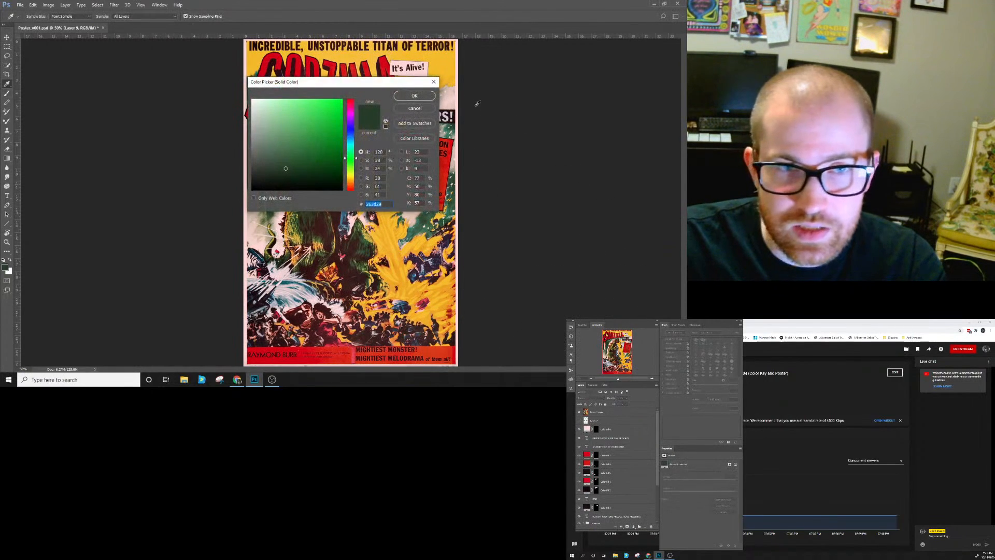
drag(398, 86, 563, 138)
click(311, 131)
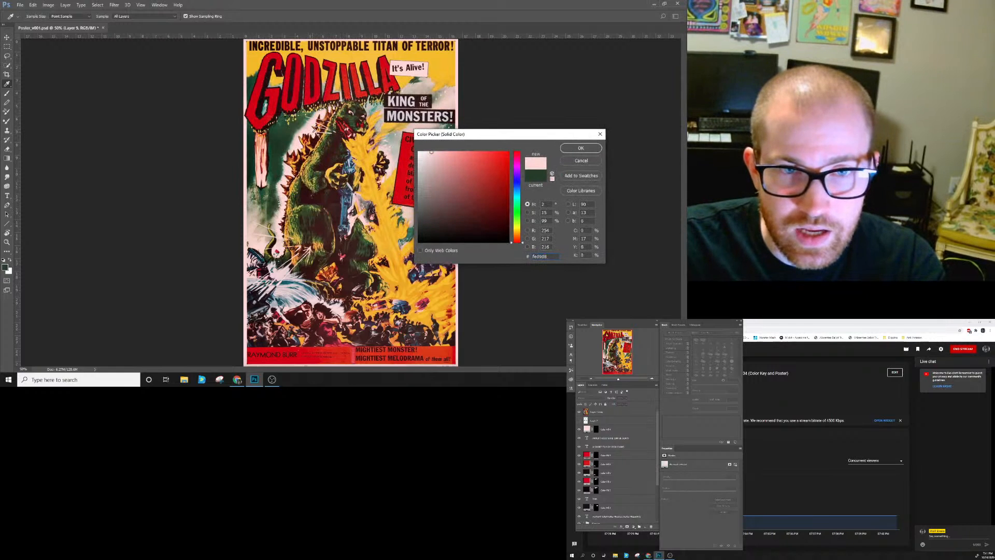
click(581, 148)
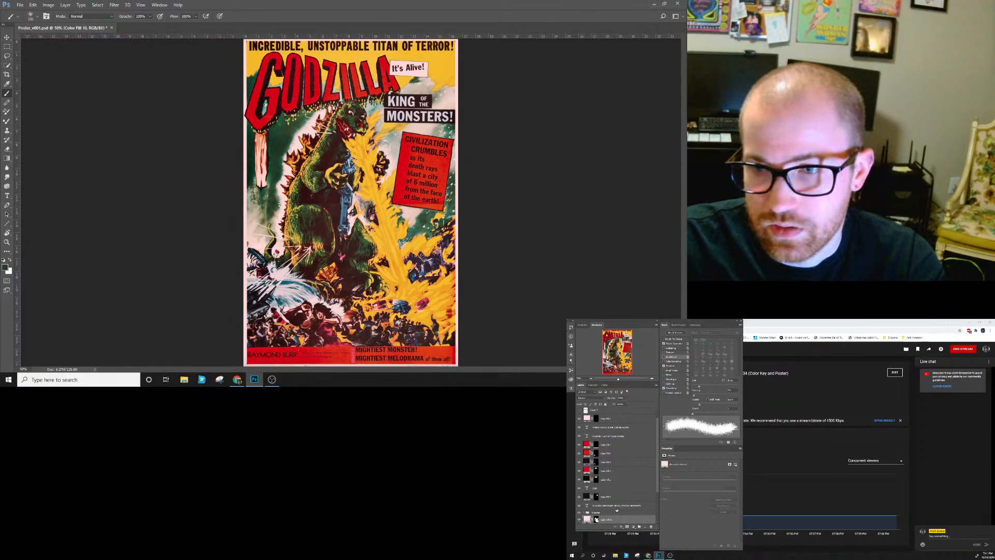
scroll(606, 519, down, 1)
scroll(605, 519, up, 3)
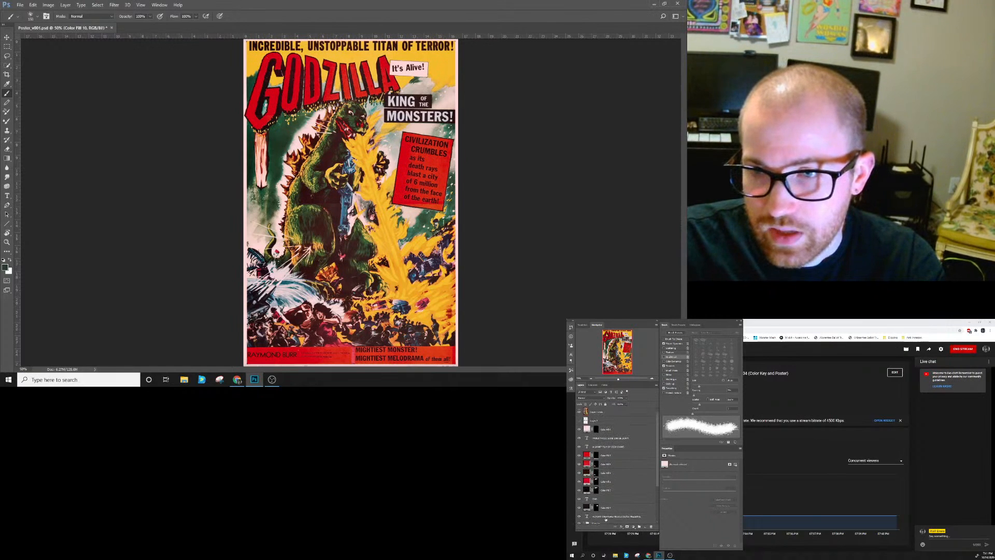
click(579, 413)
Rasterize the pinkish-white silhouette fill layer and apply its layer mask.
scroll(596, 487, down, 3)
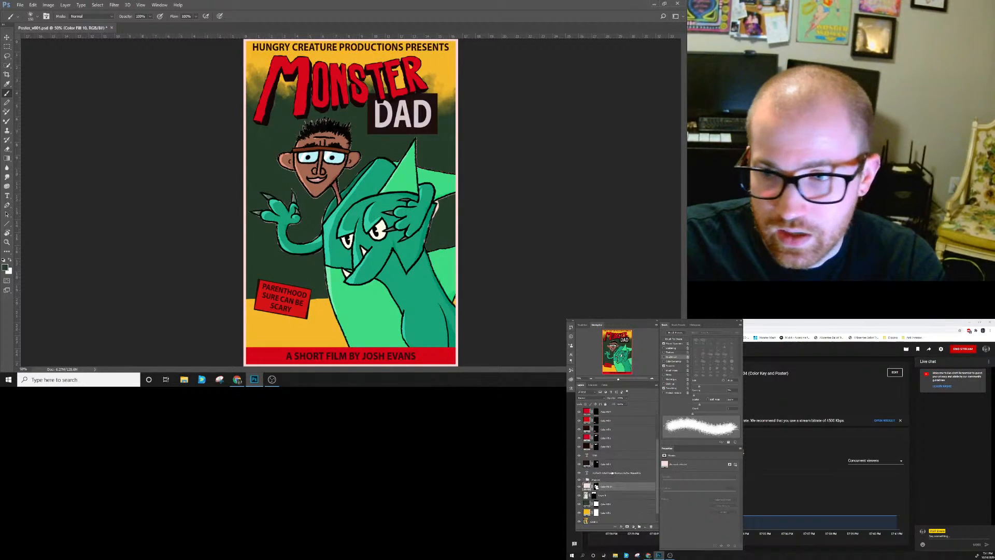
right_click(602, 488)
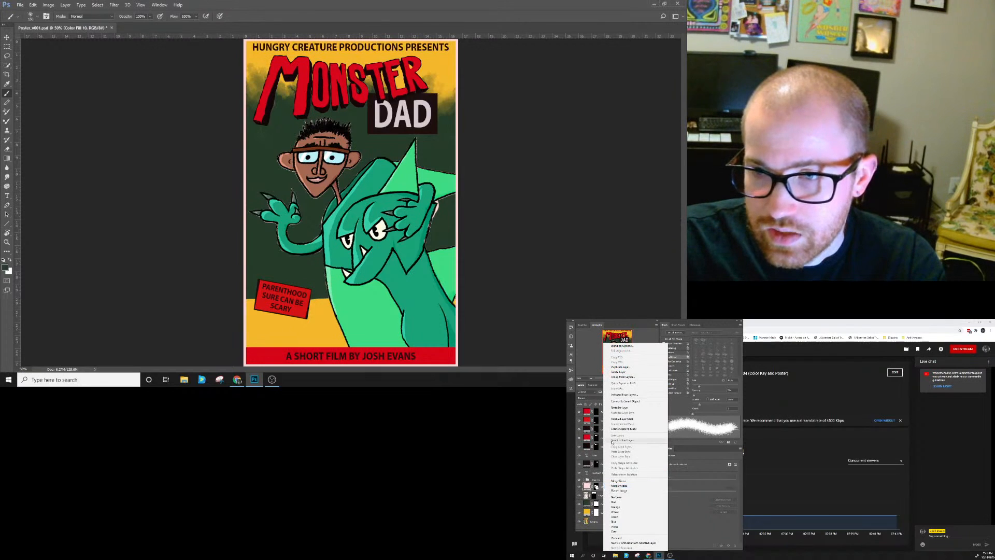
click(617, 409)
right_click(595, 486)
click(612, 498)
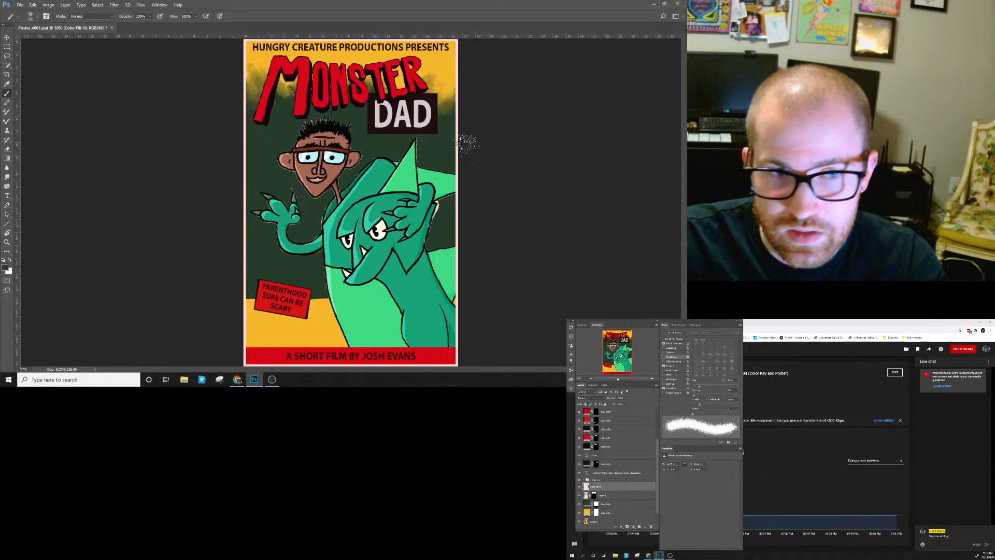
Apply a Gaussian Blur to the pinkish-white silhouette layer, adjusting the radius to make a soft glow around the characters.
click(115, 5)
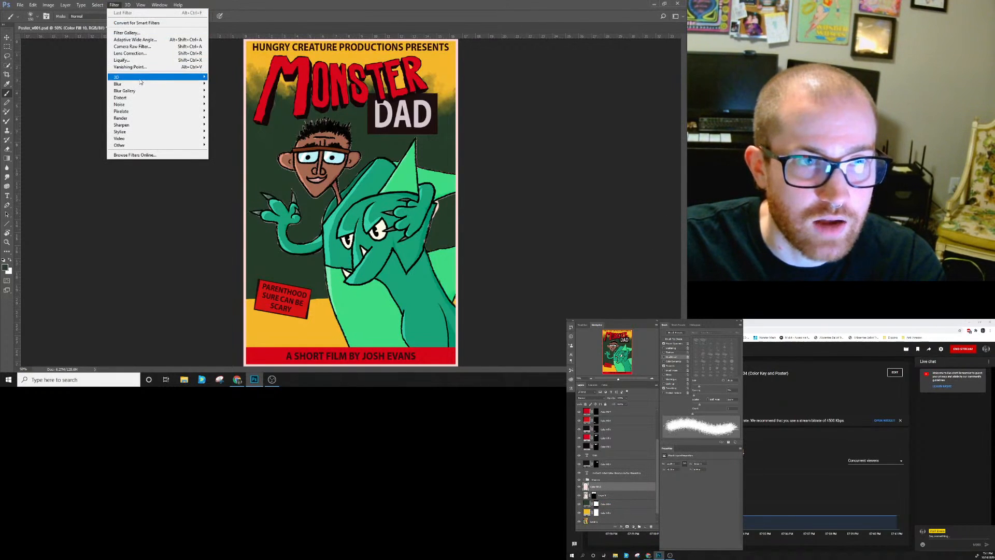
mouse_move(140, 84)
click(226, 112)
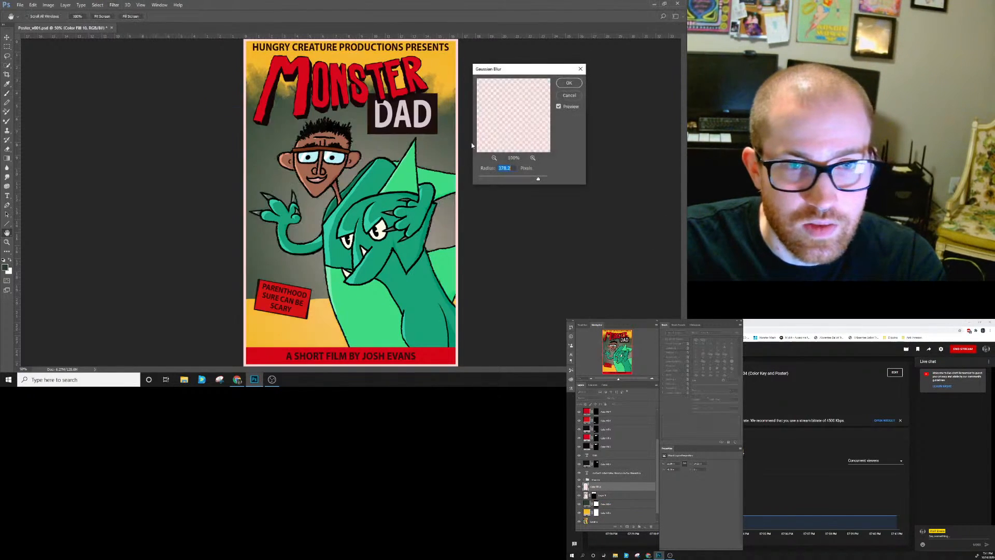
drag(498, 178, 514, 179)
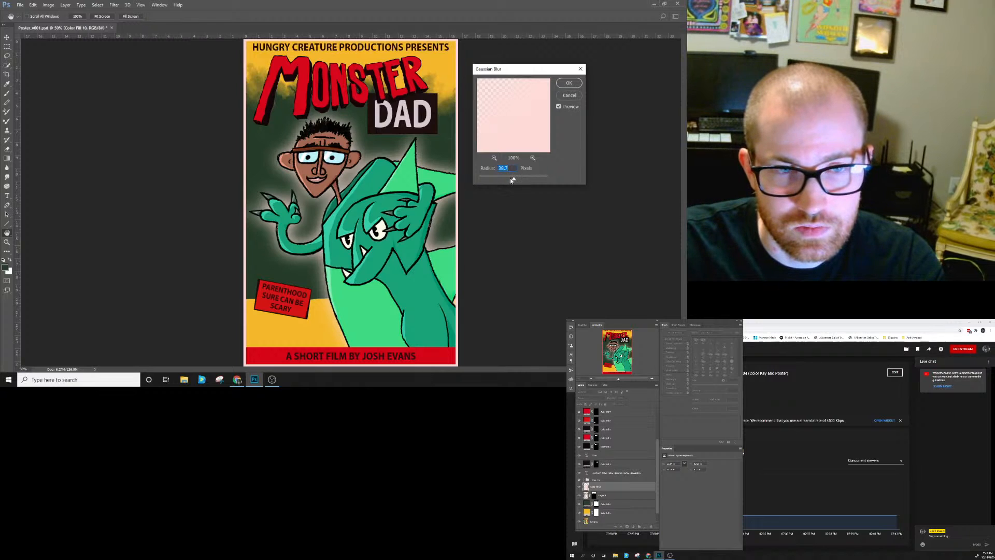
mouse_move(513, 180)
mouse_down()
mouse_move(500, 179)
mouse_move(510, 178)
mouse_up()
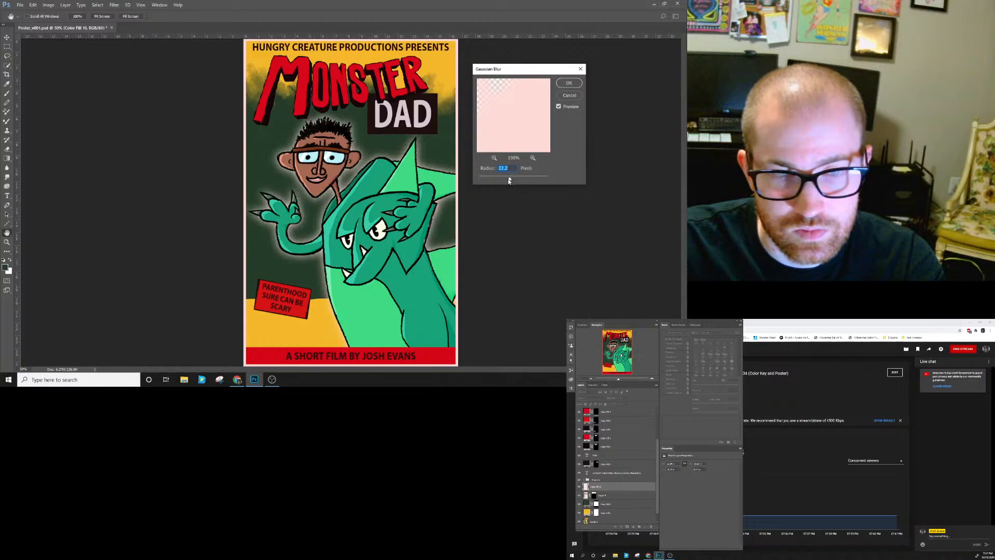
drag(508, 181, 503, 180)
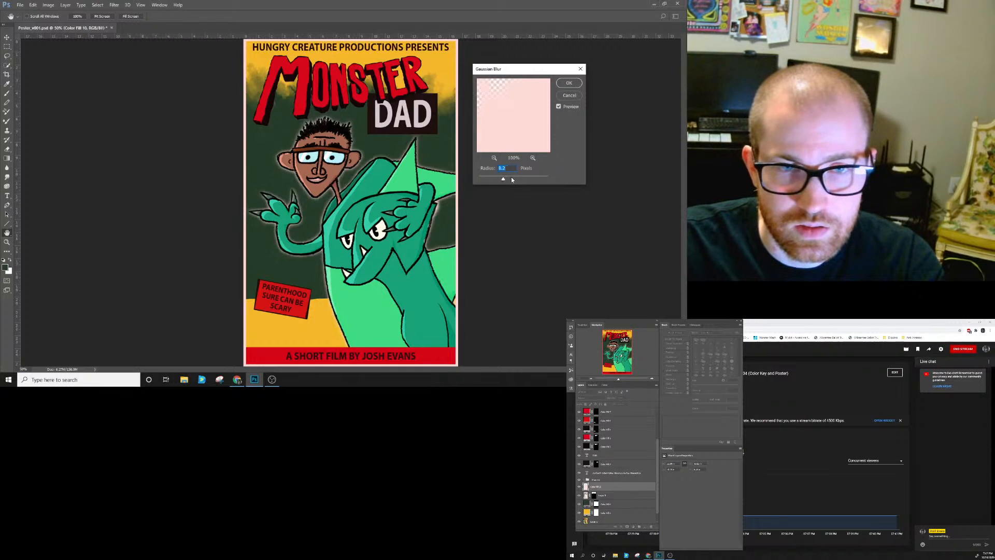
drag(511, 177, 519, 178)
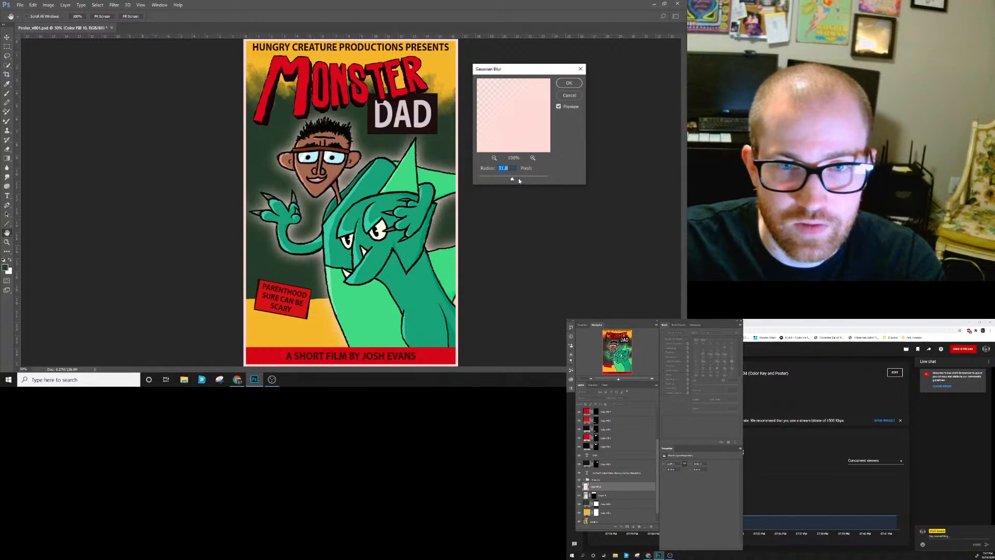
click(568, 84)
key(b)
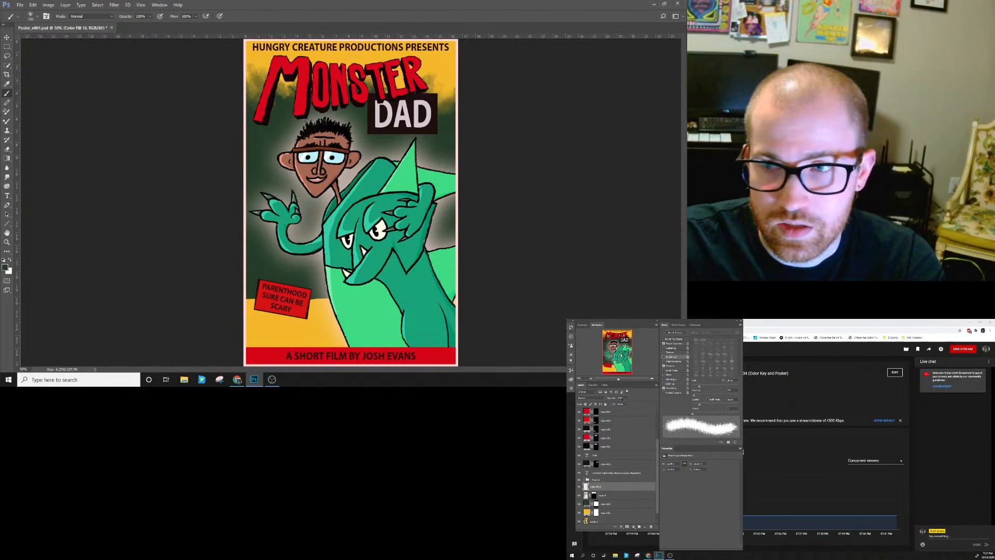
Lower the glow layer's opacity to a faint halo, and toggle its visibility to compare the poster with and without it.
drag(612, 403, 608, 403)
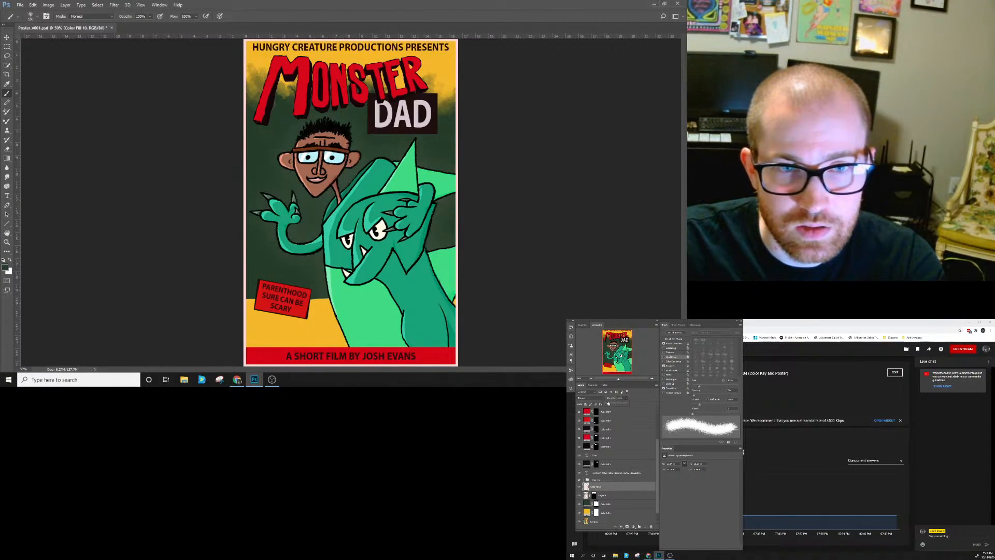
click(580, 487)
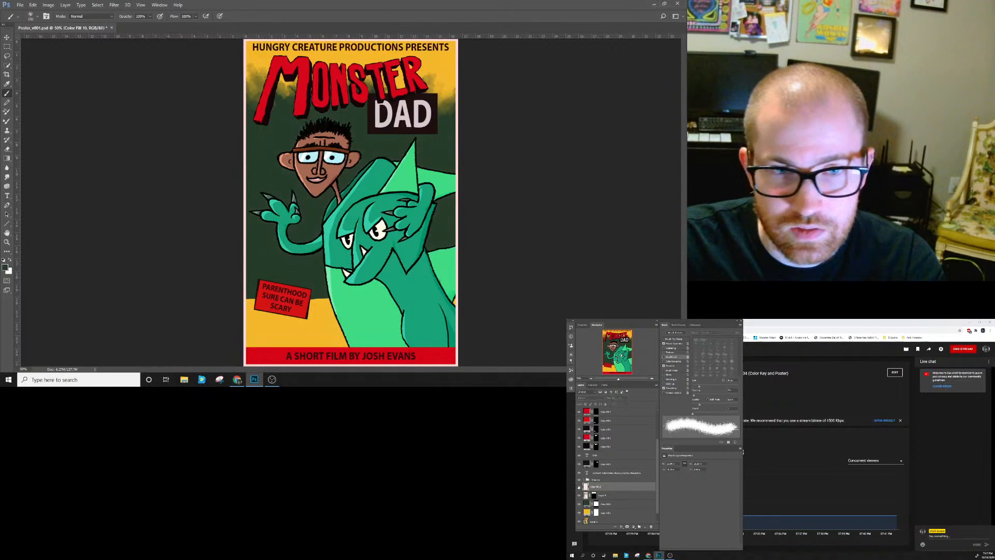
click(579, 487)
click(579, 487)
click(579, 488)
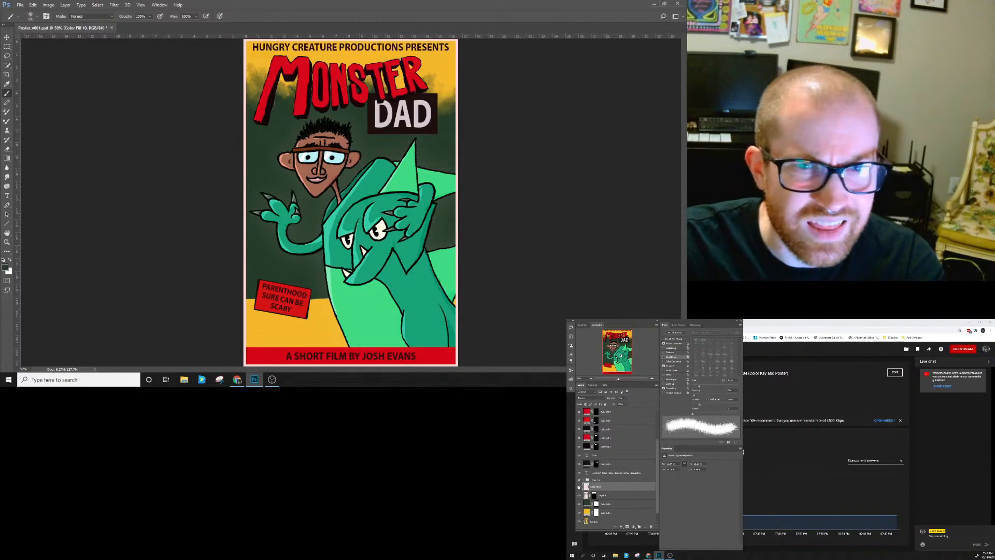
click(579, 487)
click(579, 487)
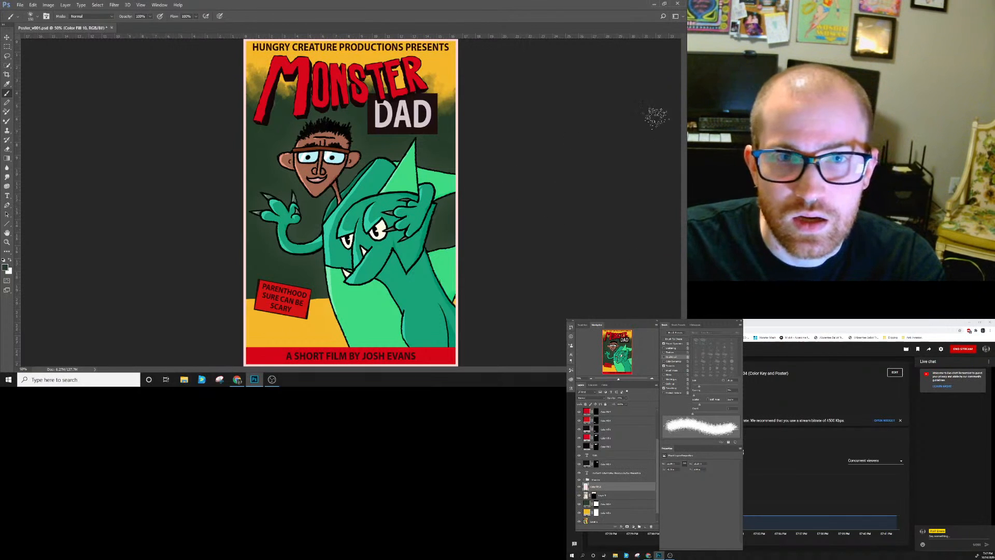
Identify the Color Fill 1 layer of the red MONSTER lettering by toggling layer visibility, and add a new empty layer above it.
drag(619, 379, 604, 341)
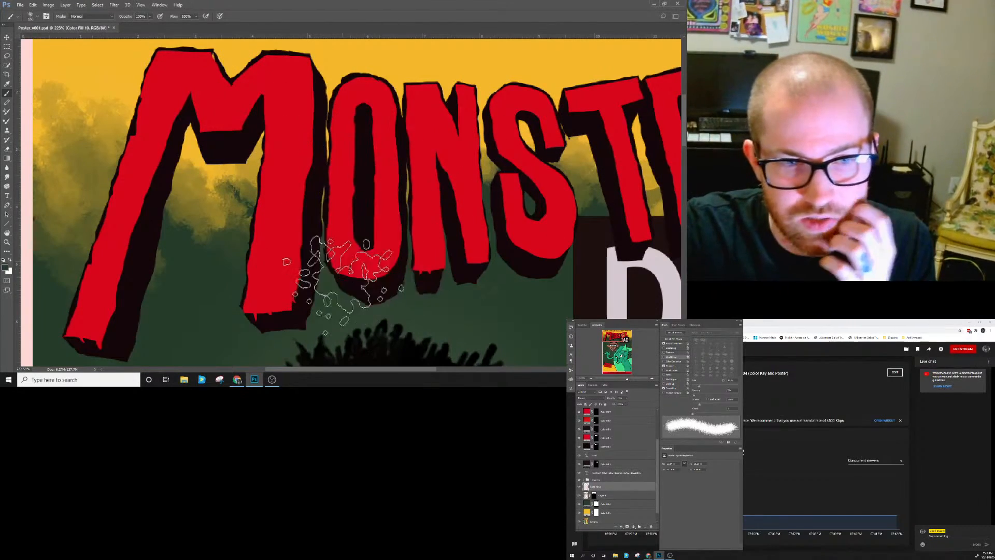
drag(656, 458, 649, 435)
click(625, 476)
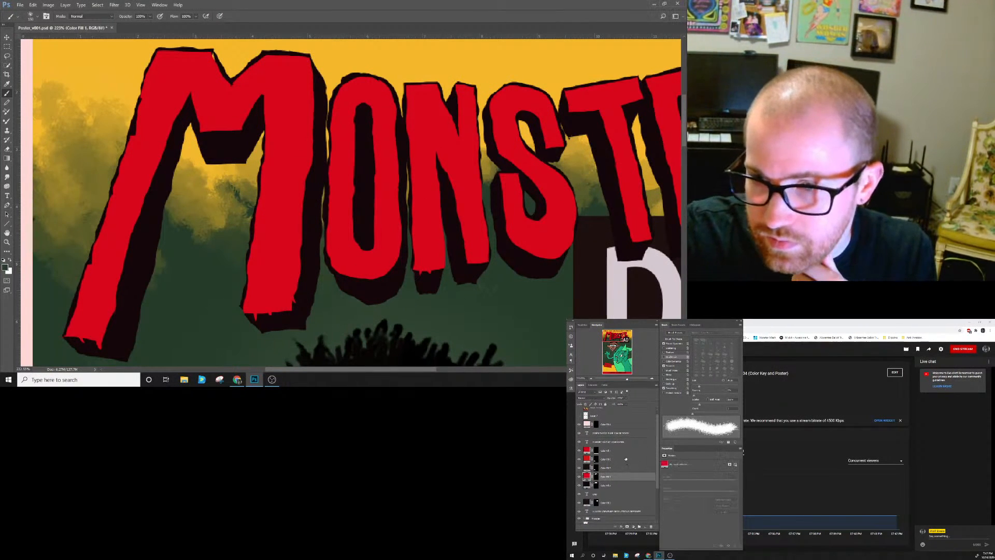
click(579, 476)
click(579, 476)
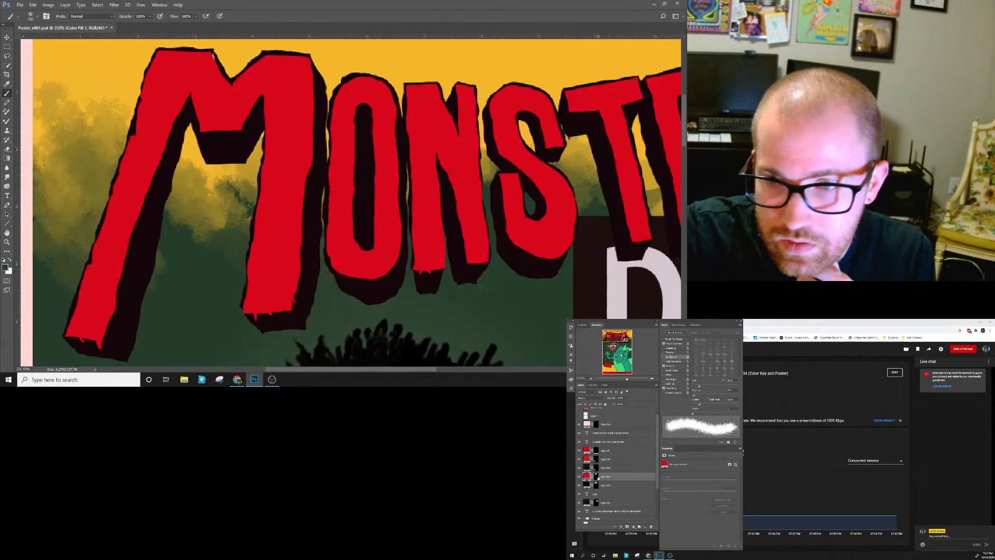
drag(579, 485, 579, 477)
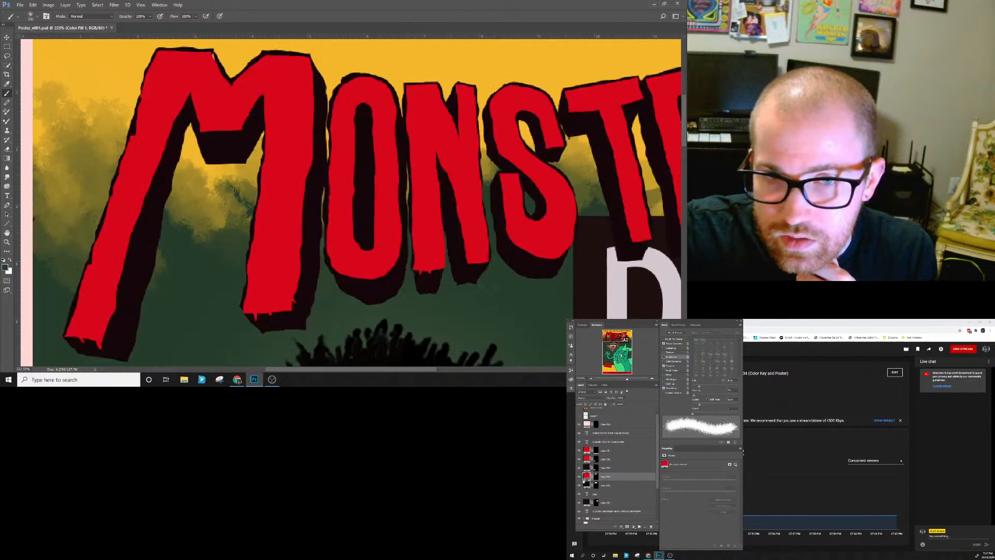
click(646, 526)
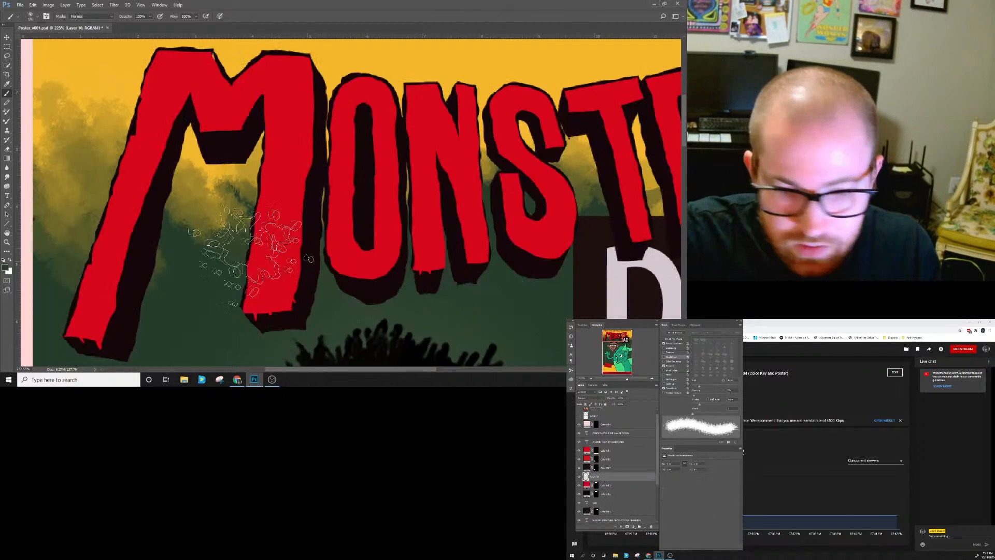
Shrink the brush to a fine tip and roughen the edges of the M's centre notch with near-black and red sampled from the lettering.
key(bracketleft)
key(bracketleft)
key(bracketleft)
key(bracketleft)
key(bracketleft)
key(bracketleft)
key(bracketleft)
key(bracketleft)
key(bracketleft)
key(bracketleft)
key(bracketleft)
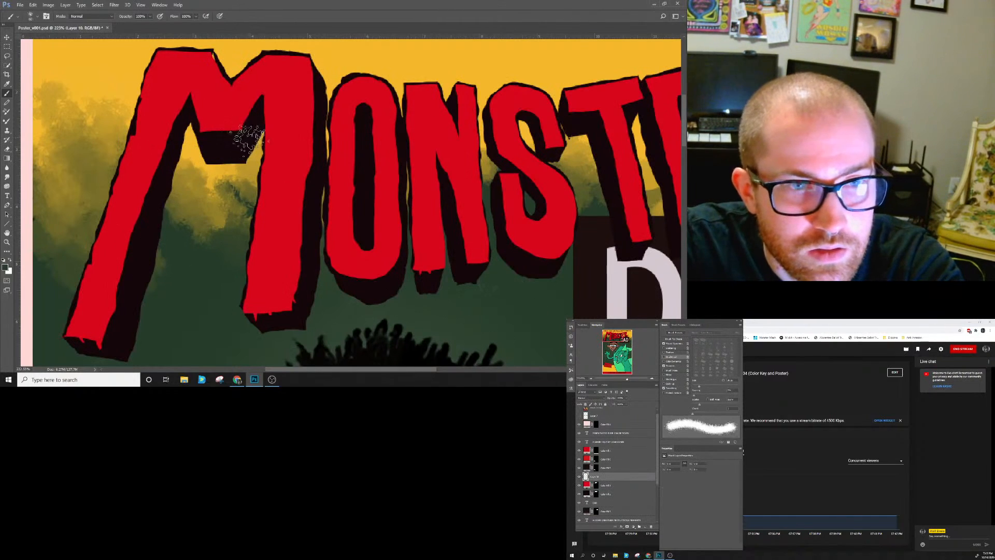
key(bracketleft)
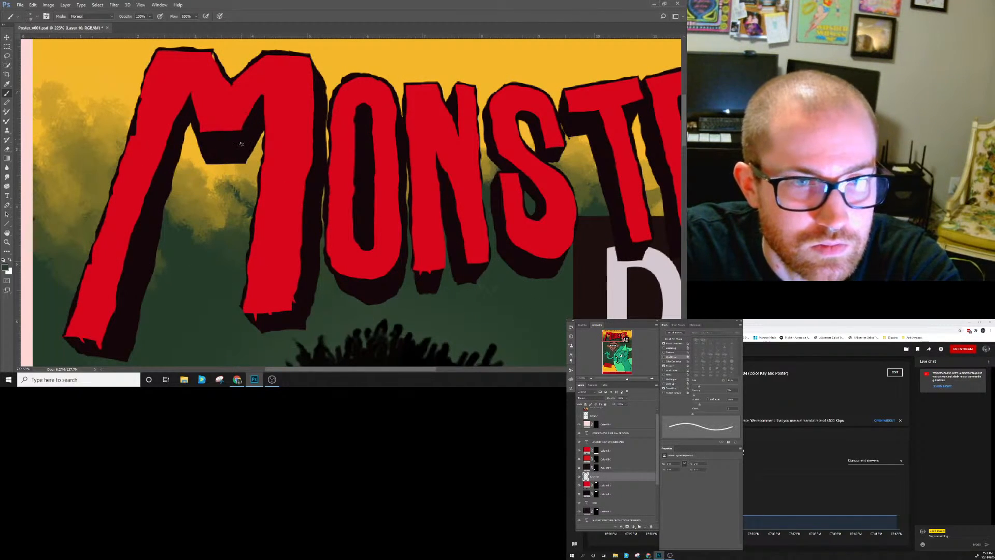
drag(214, 116, 216, 192)
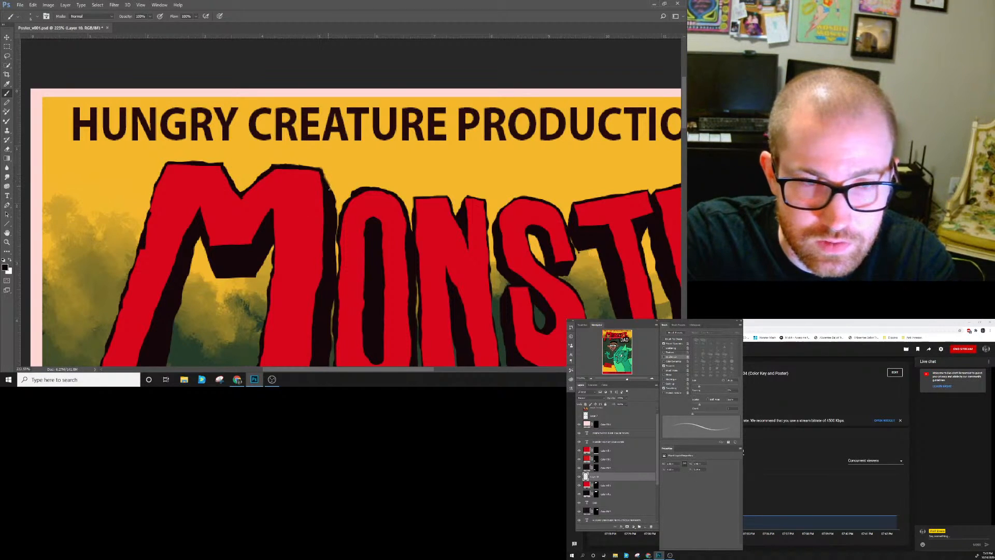
drag(245, 252, 257, 232)
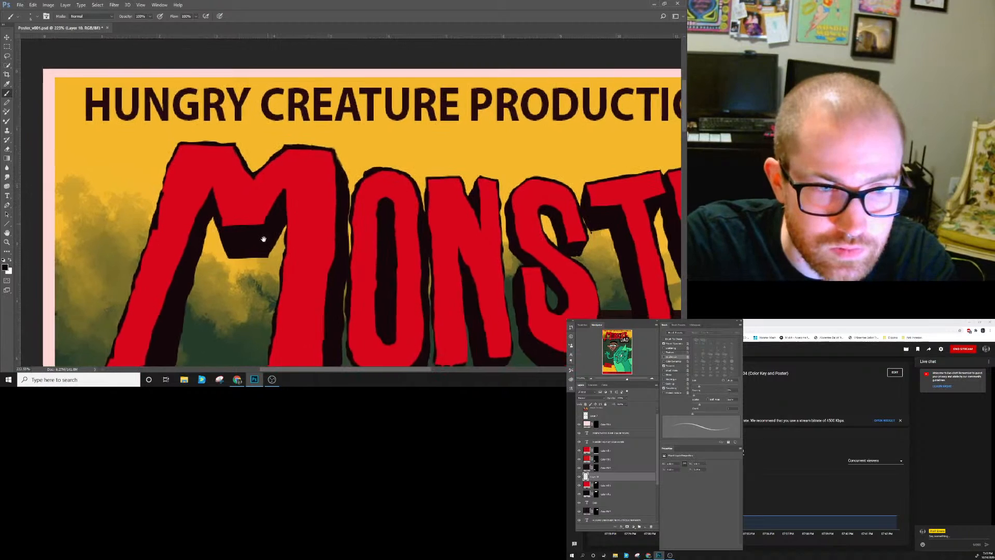
alt+click(226, 225)
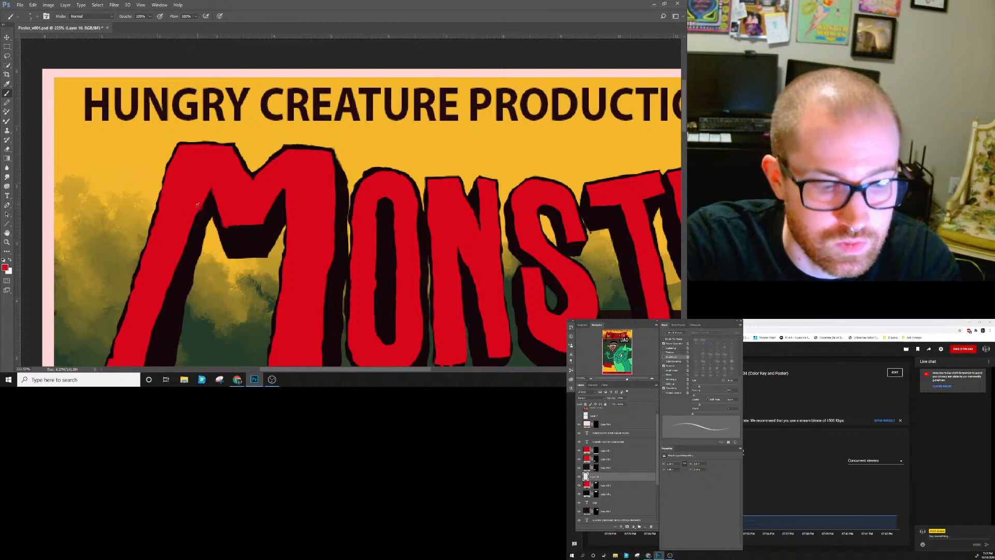
alt+click(283, 221)
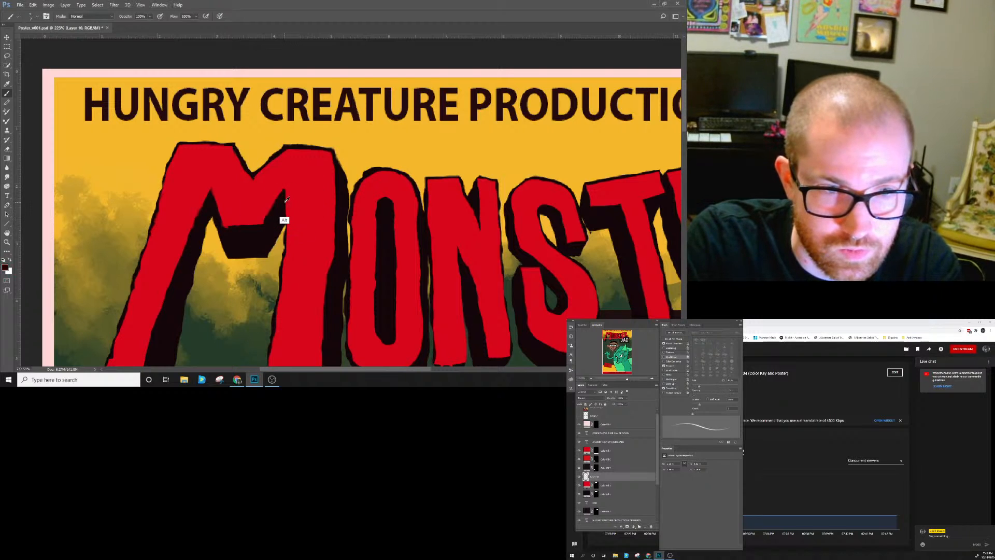
mouse_move(285, 204)
mouse_down()
mouse_move(286, 214)
mouse_move(362, 166)
mouse_up()
alt+click(290, 233)
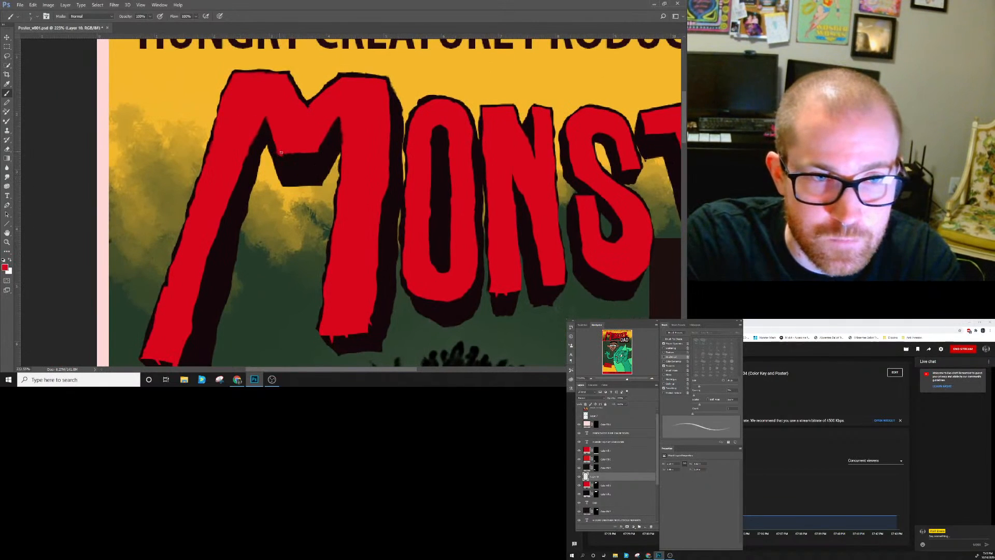
Paint a ragged bottom edge on the M's long left leg, alternating near-black and red sampled from the letter.
drag(304, 217, 357, 117)
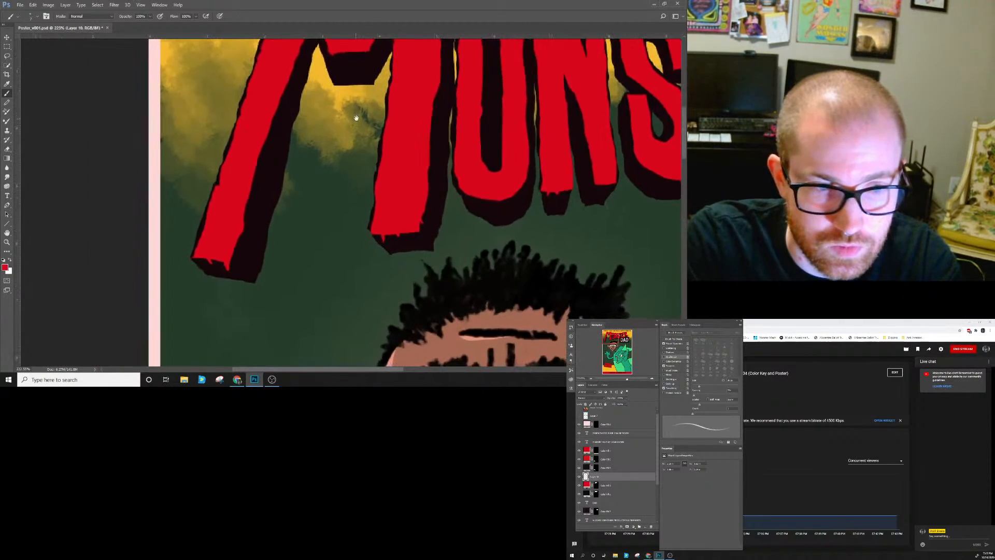
alt+click(229, 267)
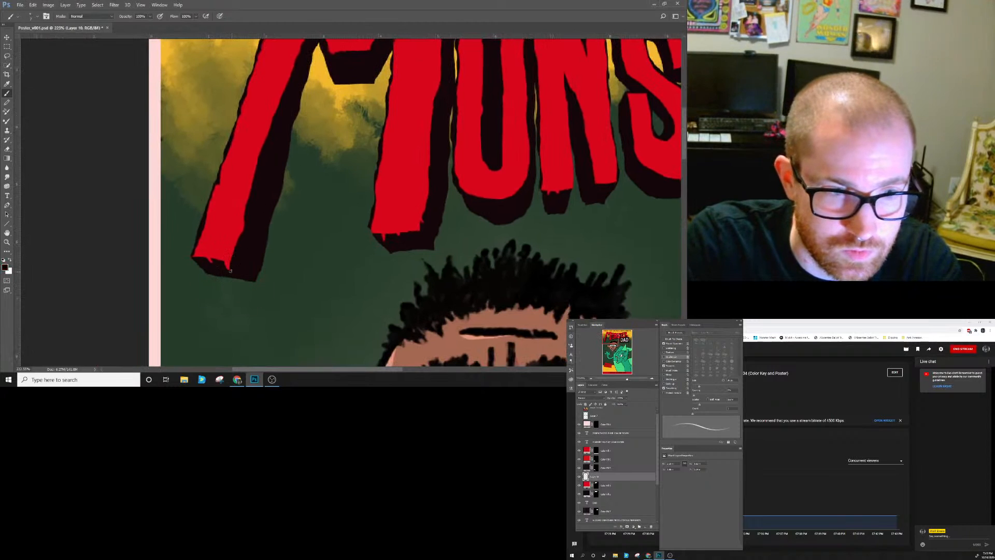
alt+click(227, 259)
drag(232, 258, 229, 266)
alt+click(195, 260)
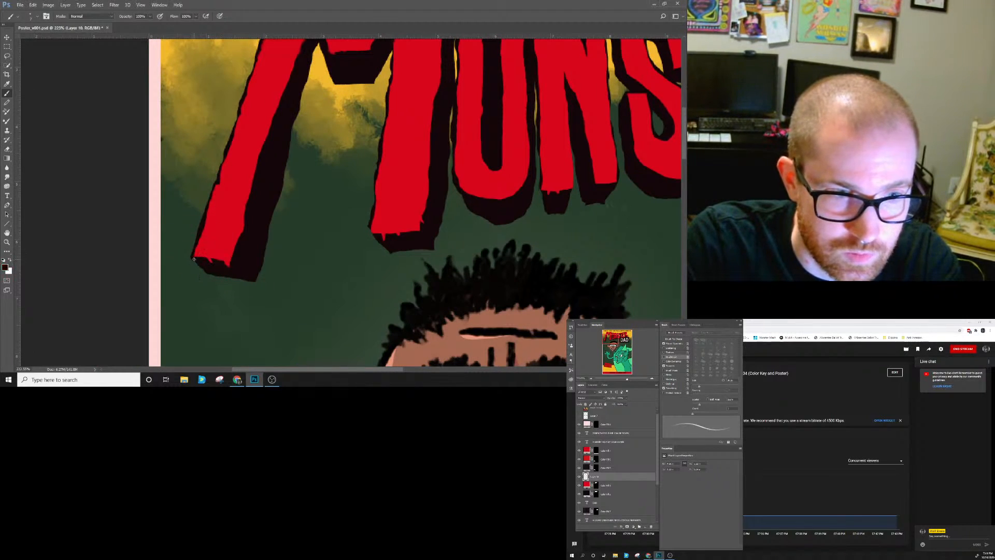
alt+click(208, 254)
right_click(201, 255)
click(202, 257)
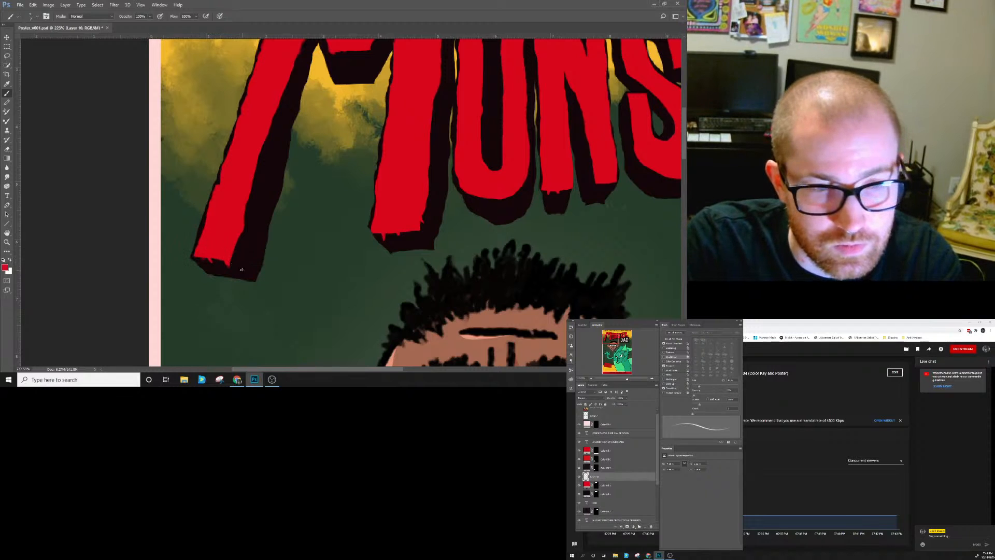
Roughen the bottom edges of the M's right leg and the O with sampled near-black and red strokes.
alt+click(370, 228)
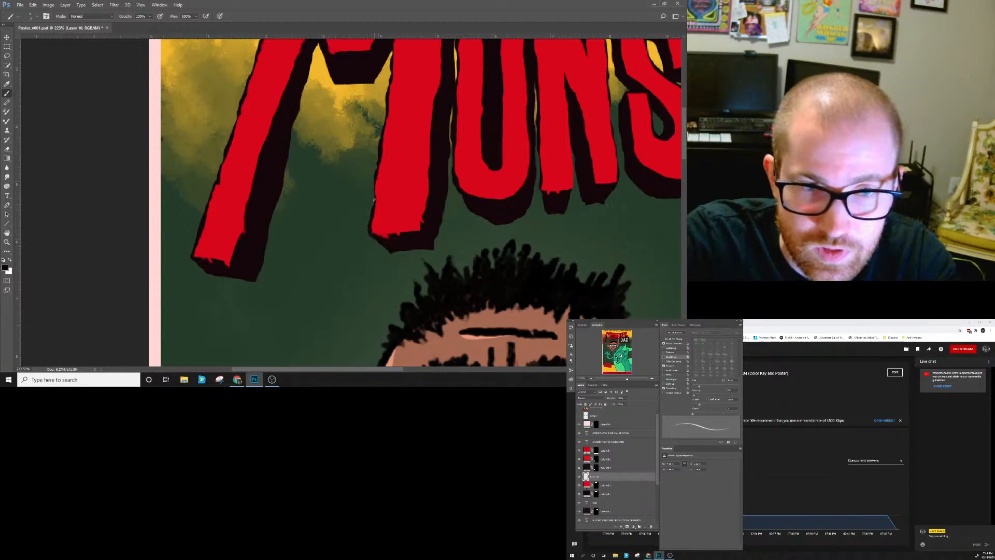
alt+click(375, 232)
drag(425, 223, 349, 292)
drag(382, 241, 349, 249)
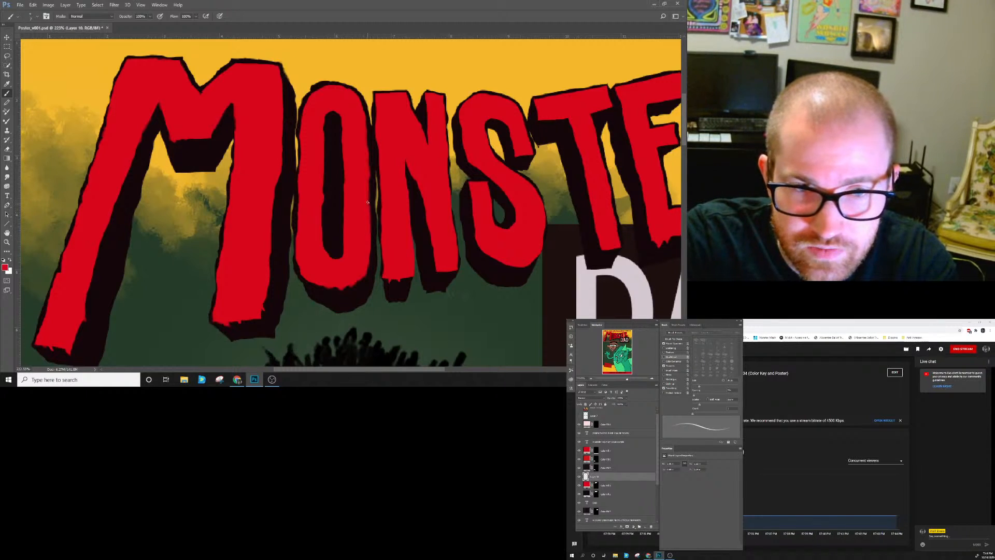
Touch up the O's outer edge and inner opening with near-black and red sampled from the lettering.
alt+click(372, 157)
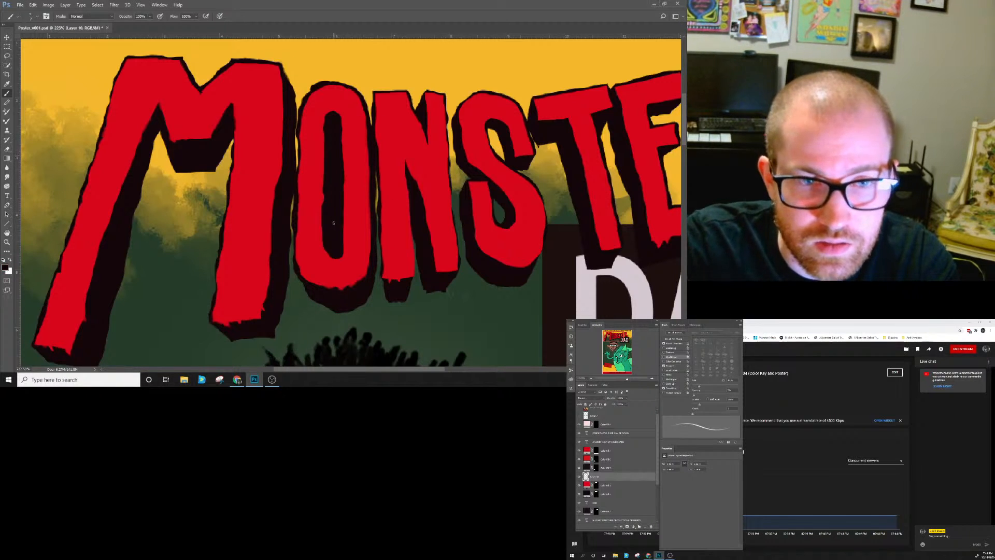
alt+click(333, 254)
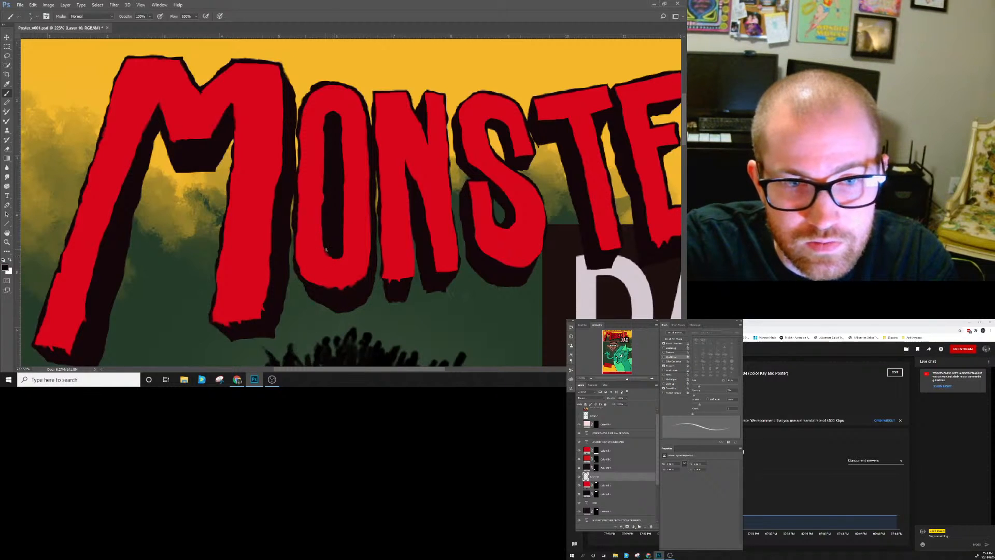
alt+click(343, 257)
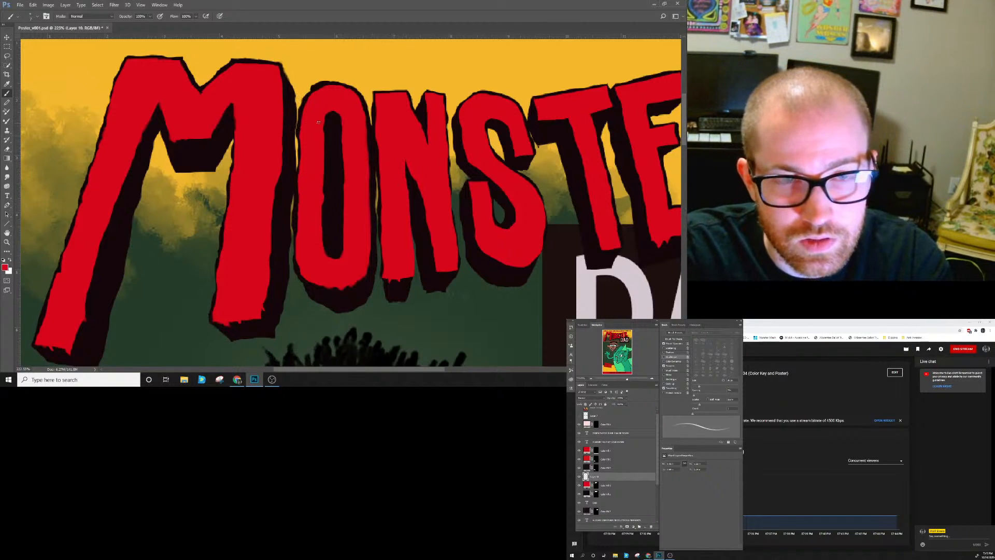
Touch up the gap between S and T in sampled background yellow, and the R's edges in sampled near-black and red.
scroll(334, 290, right, 3)
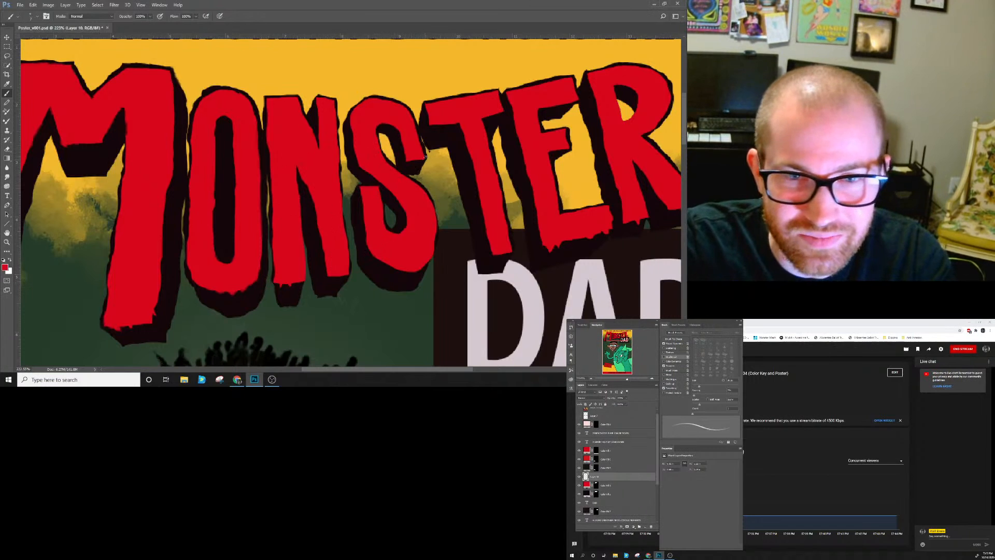
alt+click(436, 168)
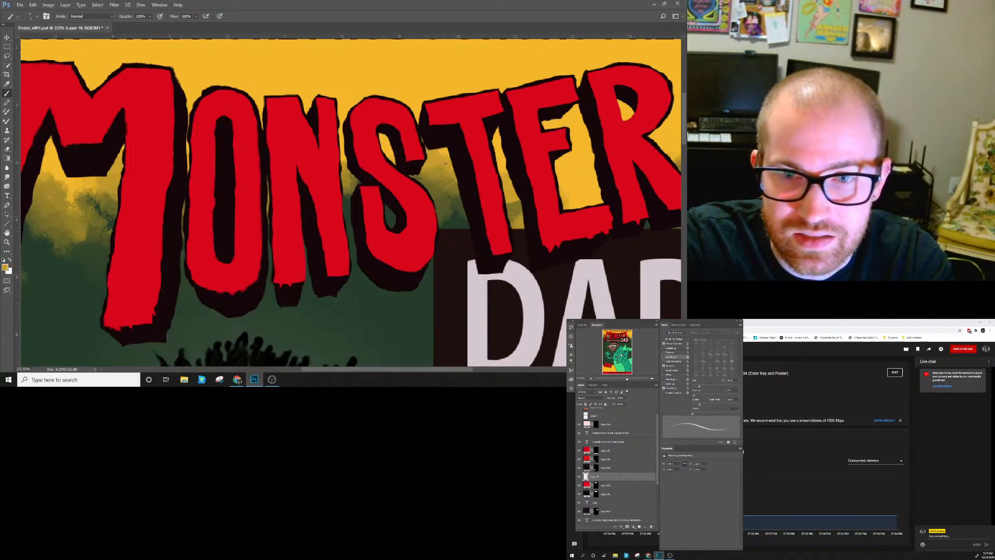
drag(459, 166, 342, 183)
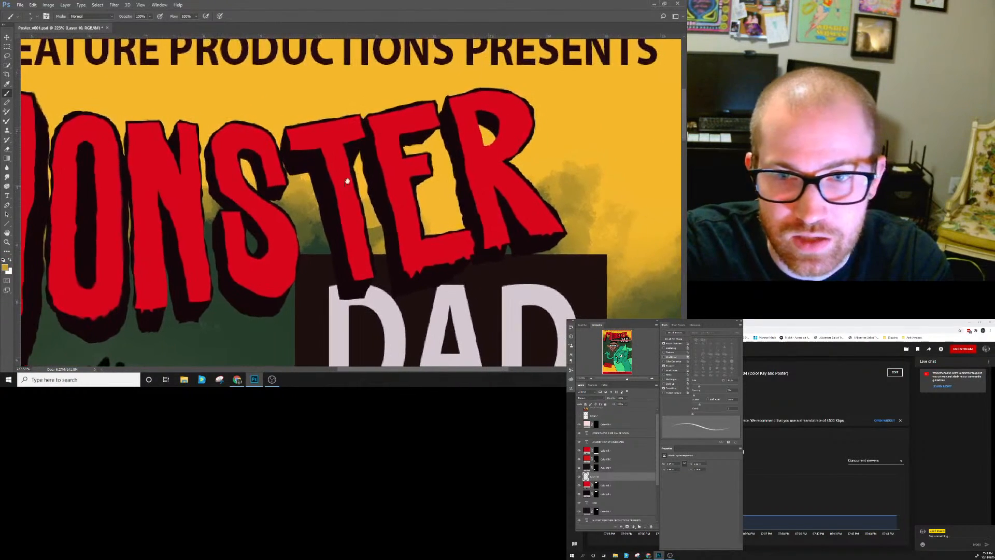
alt+click(491, 139)
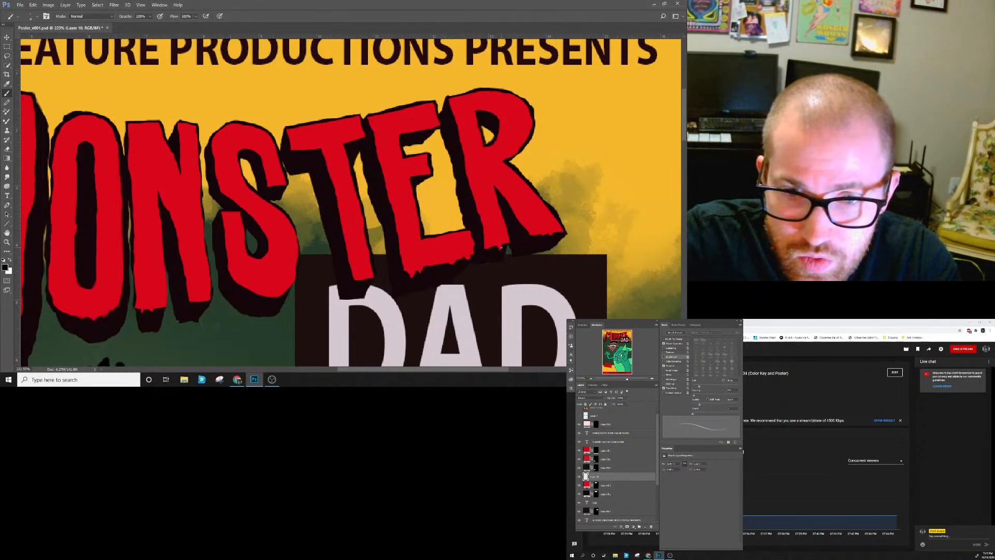
alt+click(491, 244)
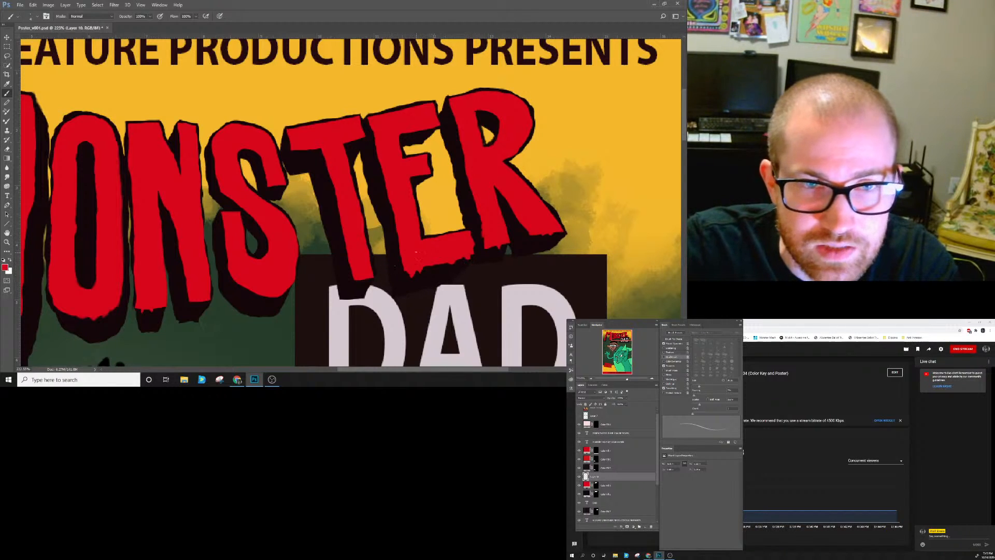
Inspect the DAD lettering, the monster artwork and the whole poster for areas that still need touching up.
drag(311, 244, 470, 237)
drag(371, 141, 426, 60)
drag(548, 282, 440, 140)
drag(593, 156, 383, 280)
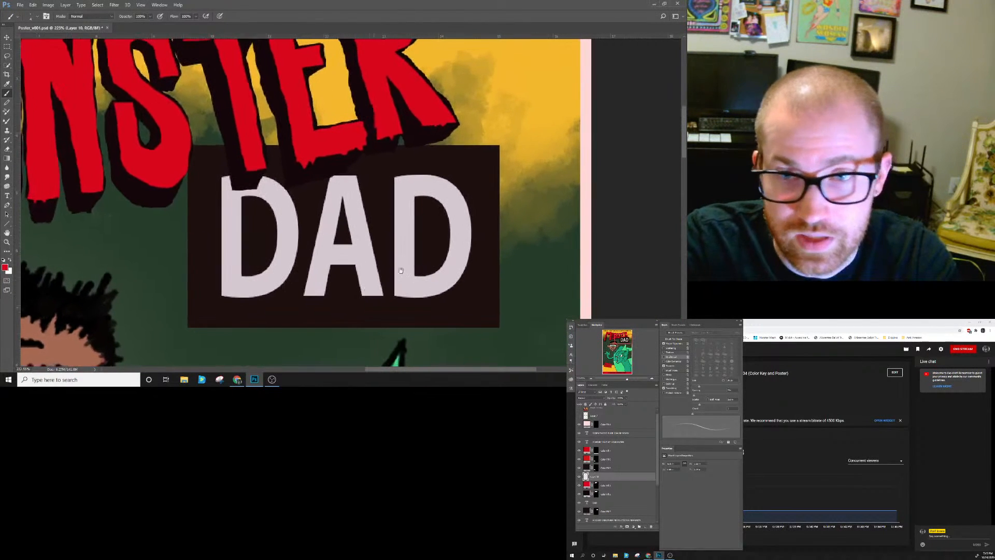
mouse_move(627, 379)
mouse_down()
mouse_move(604, 379)
mouse_move(624, 380)
mouse_move(620, 368)
mouse_up()
alt+click(575, 165)
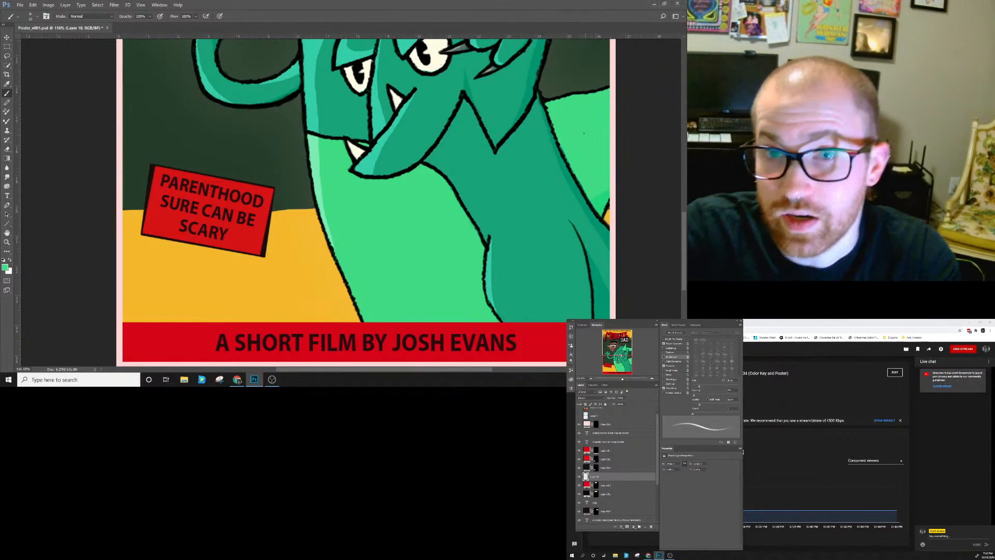
drag(622, 380, 618, 380)
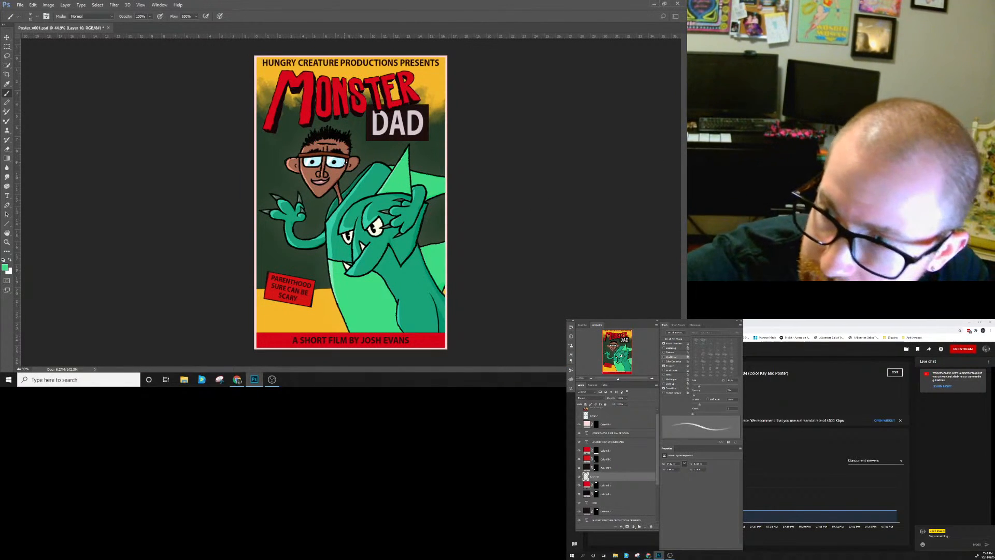
Save the poster document, and save a JPEG copy named Poster_v001 in the Poster folder with the offered JPEG options.
click(20, 4)
click(38, 79)
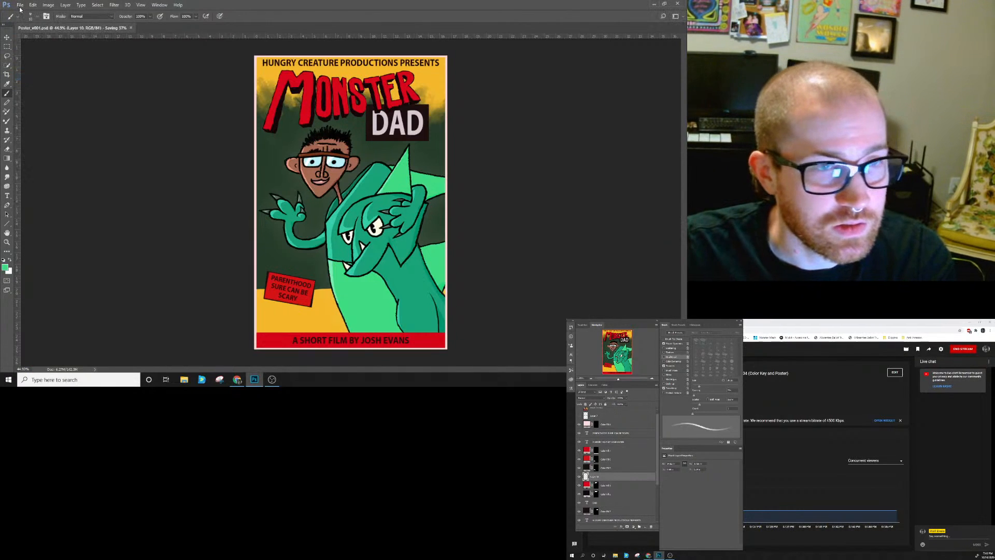
click(20, 4)
click(39, 87)
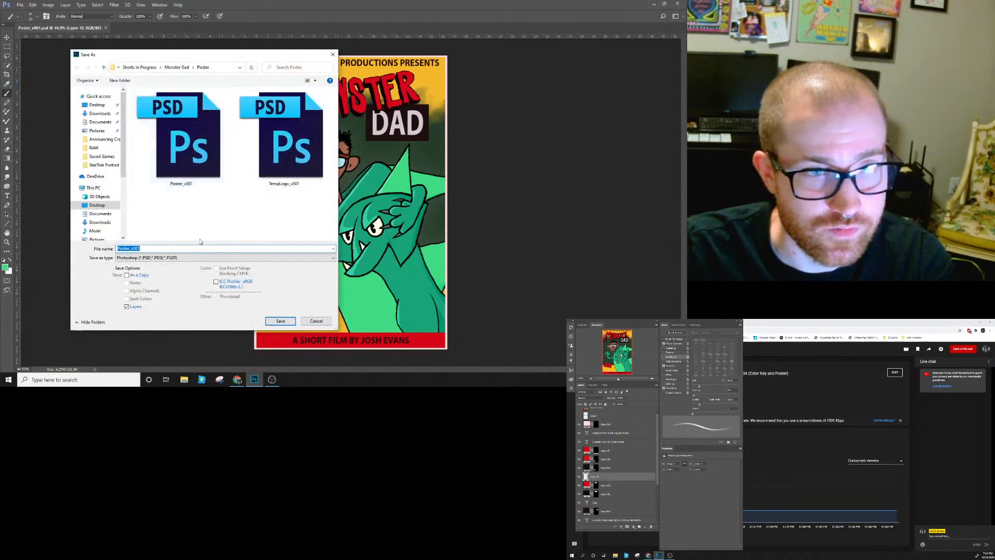
click(187, 257)
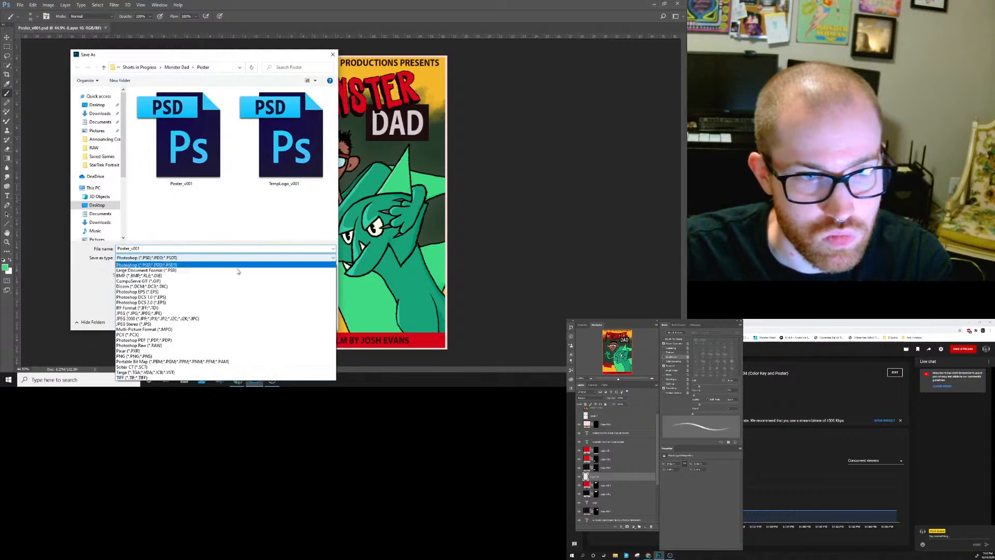
click(149, 314)
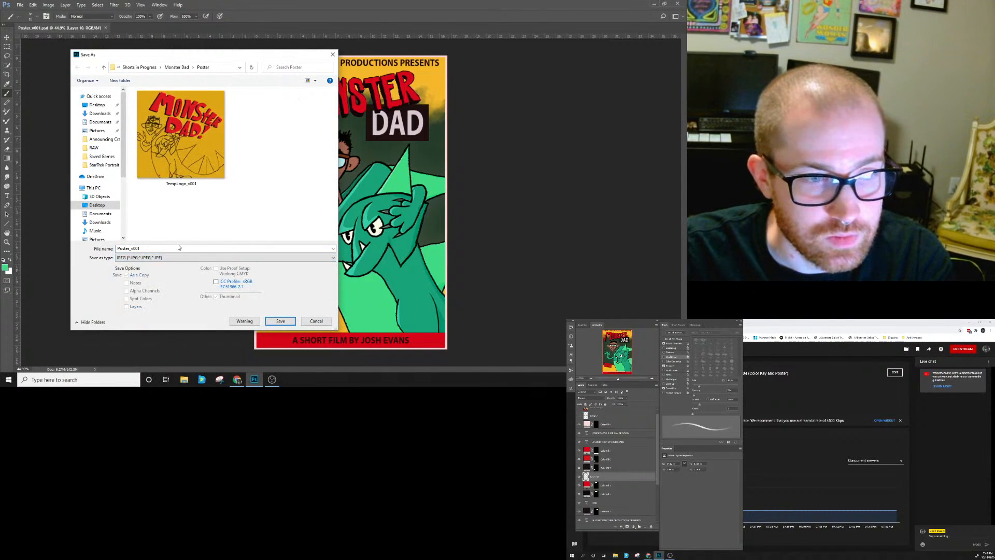
click(280, 321)
click(329, 82)
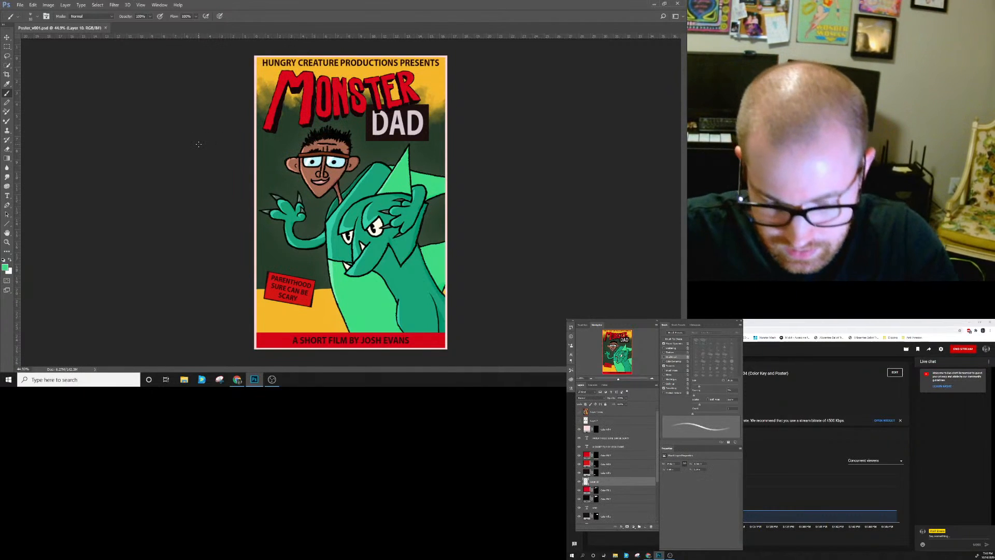
Switch to the YouTube Studio live stream page in the browser.
click(773, 323)
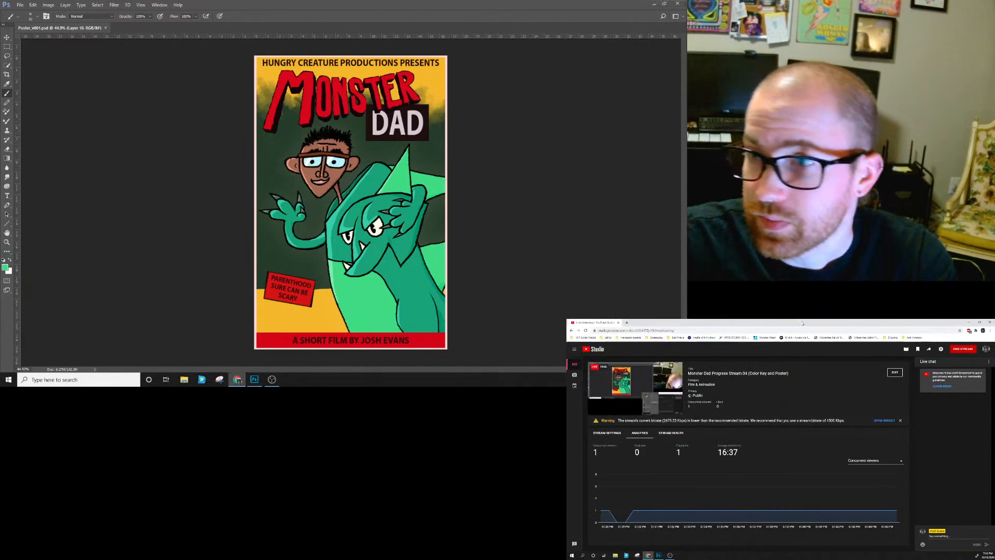
Open a new browser window on the main monitor and go to My Drive in Google Drive.
click(627, 322)
drag(632, 323, 253, 53)
drag(455, 10, 394, 61)
click(456, 45)
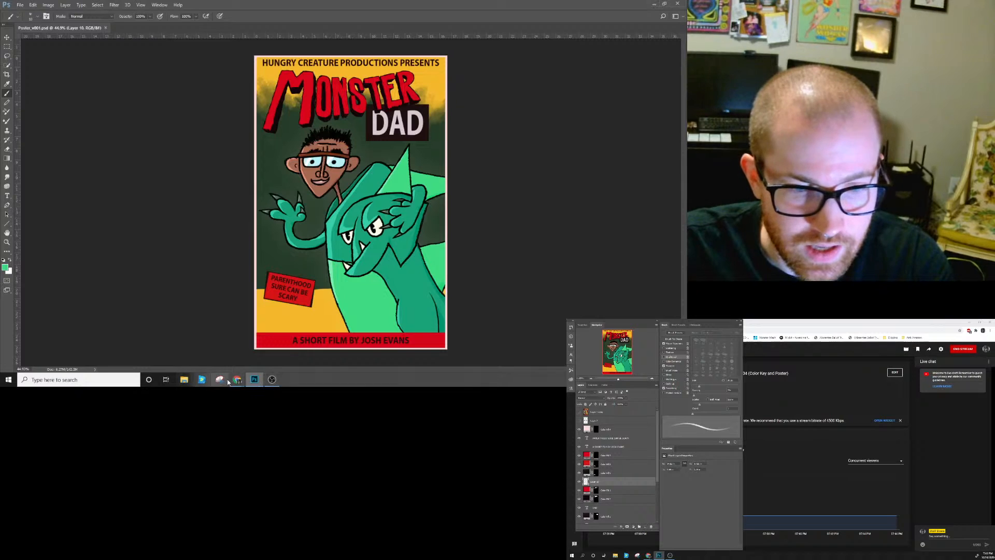
mouse_move(237, 379)
click(266, 355)
drag(445, 62, 392, 1)
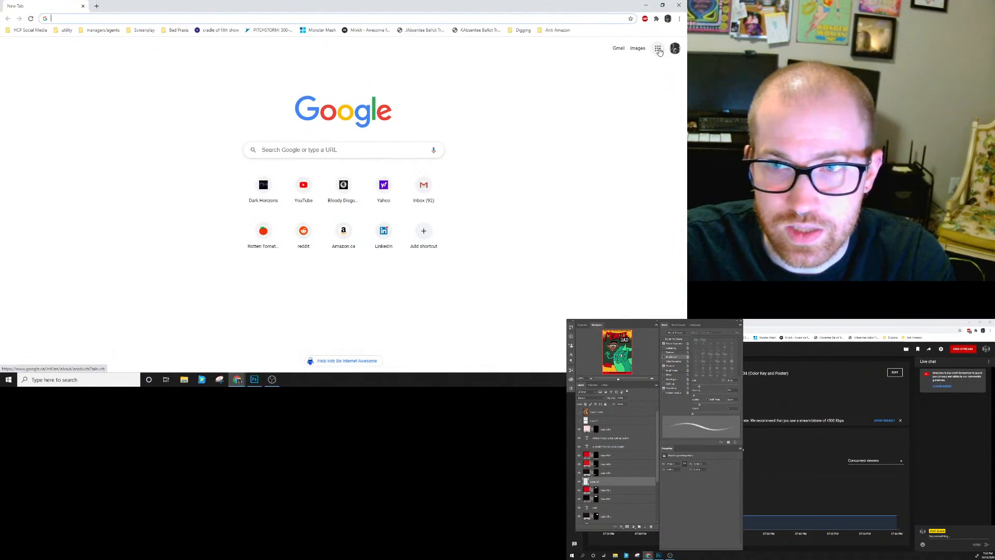
drag(559, 10, 400, 27)
click(501, 62)
click(437, 94)
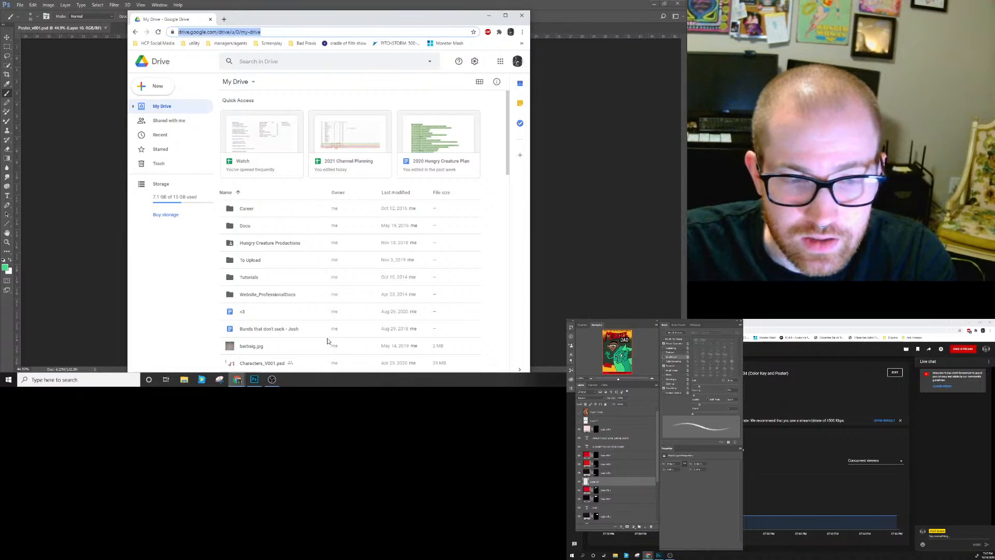
Open the Shot List spreadsheet from the Monster Dad folder under Hungry Creature Productions > Projects, and show it full screen.
scroll(278, 321, down, 1)
scroll(285, 260, up, 1)
double_click(289, 241)
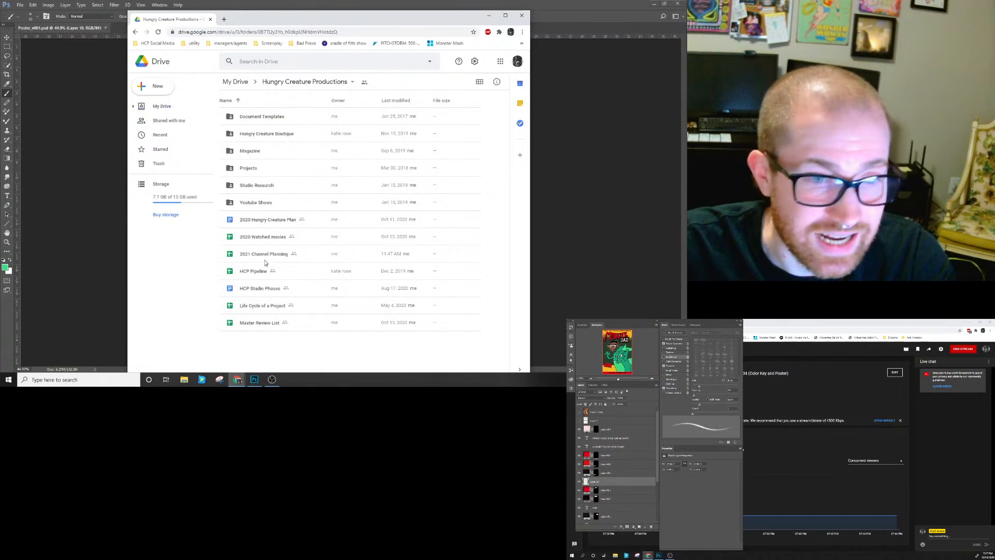
double_click(254, 175)
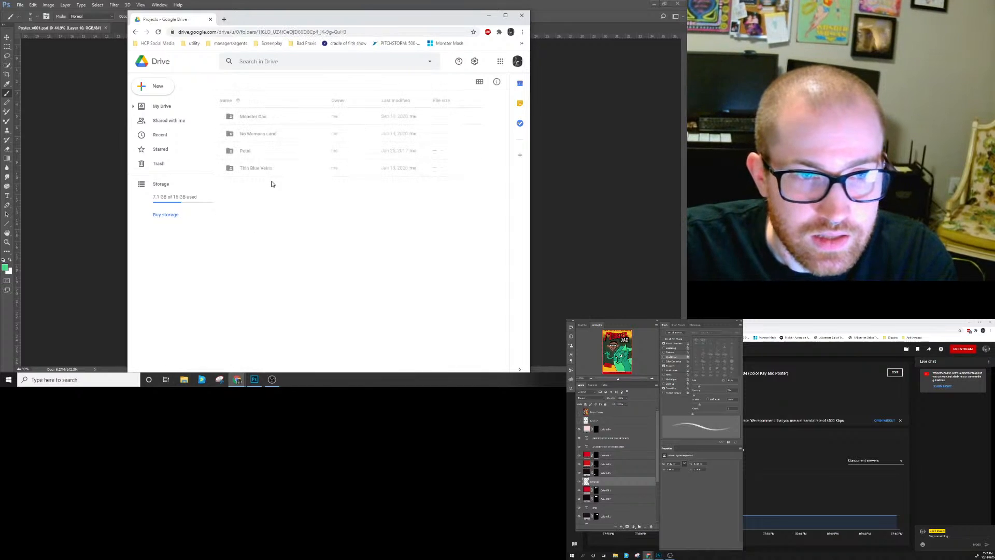
double_click(259, 117)
double_click(274, 118)
click(296, 19)
double_click(271, 148)
mouse_move(364, 20)
mouse_down()
mouse_move(365, 43)
mouse_move(363, 0)
mouse_up()
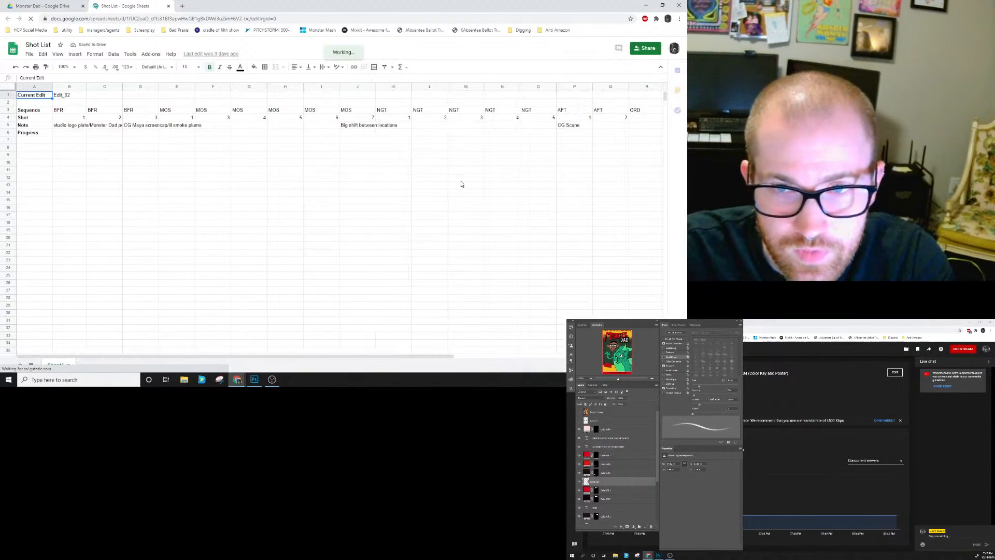
Review the Shot List's sequence and shot columns, and move its browser window to the second monitor.
drag(387, 356, 284, 350)
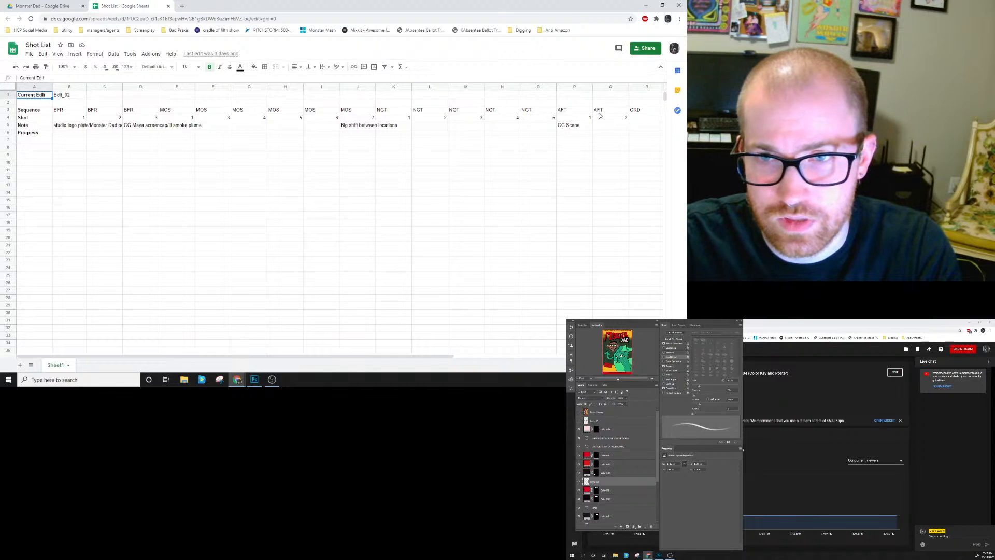
mouse_move(388, 355)
mouse_down()
mouse_move(448, 355)
mouse_move(385, 356)
mouse_up()
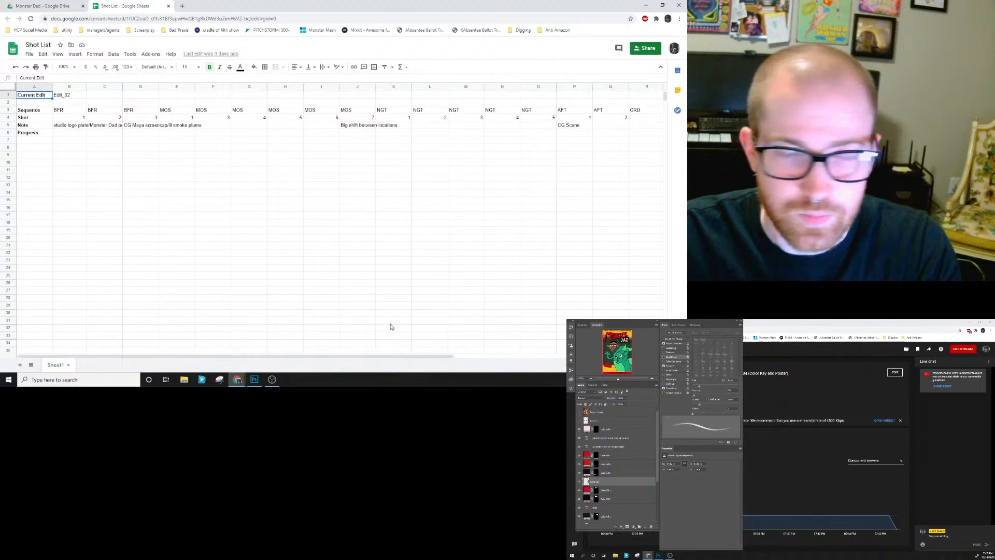
drag(425, 8, 994, 88)
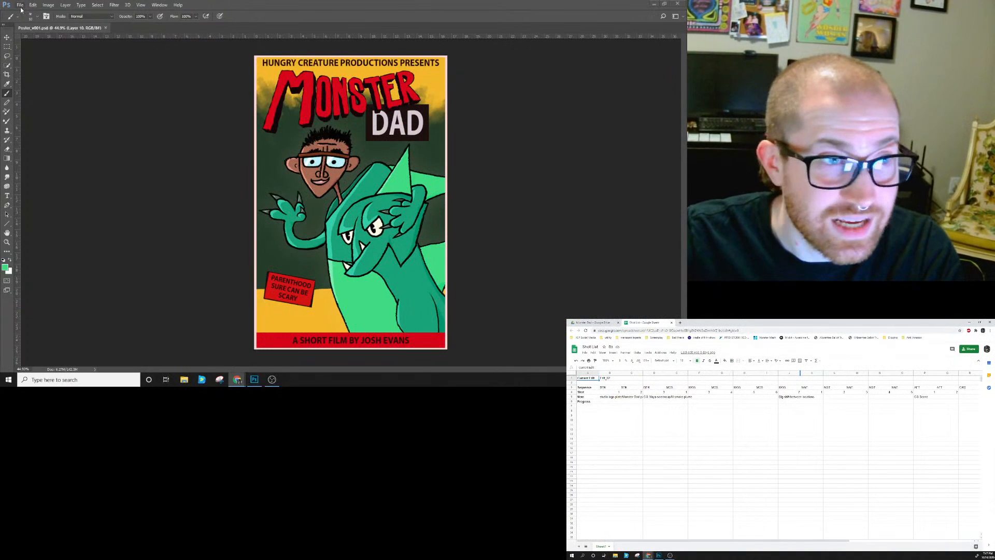
Create a new Photoshop document of 3000 x 3000 pixels at 150 pixels/inch with a white background.
click(21, 5)
click(29, 14)
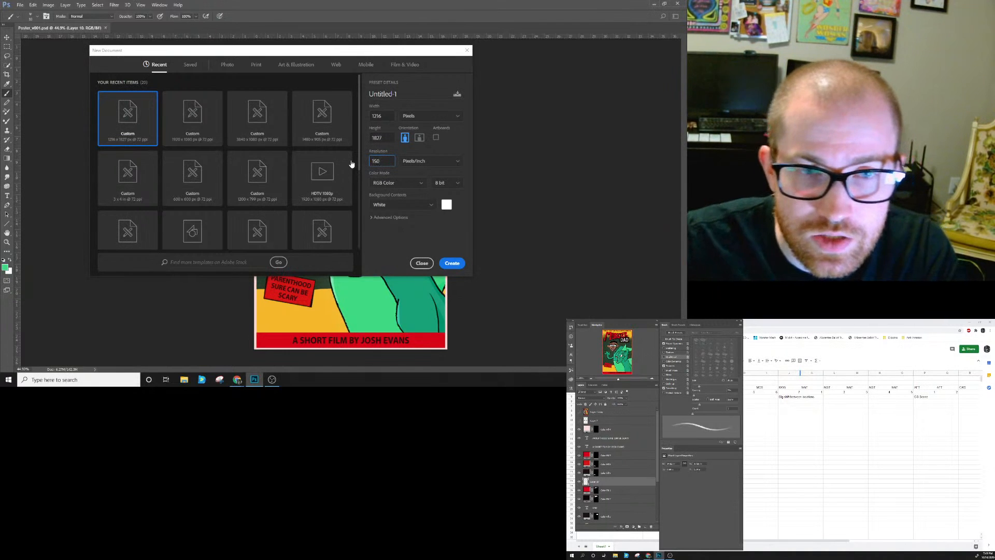
key(Tab)
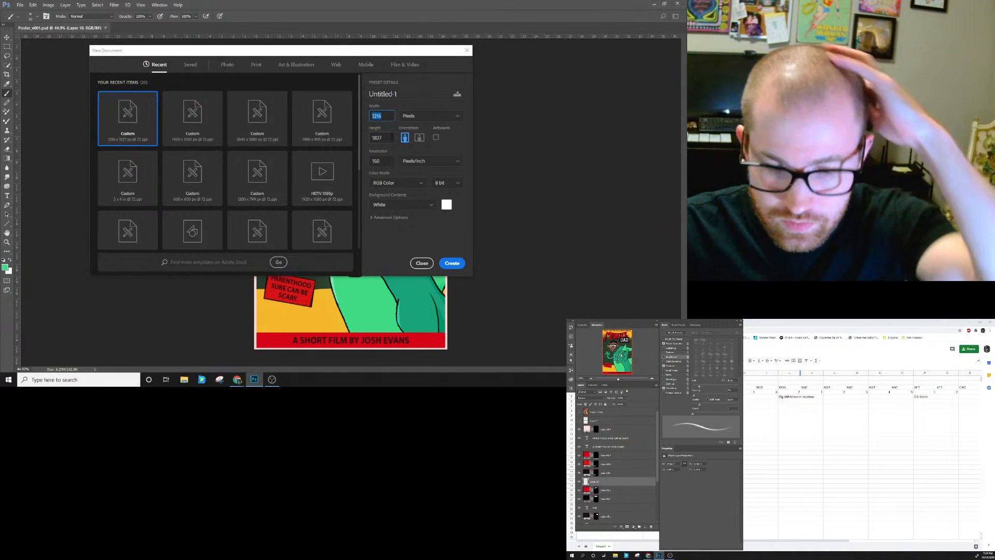
text(5000)
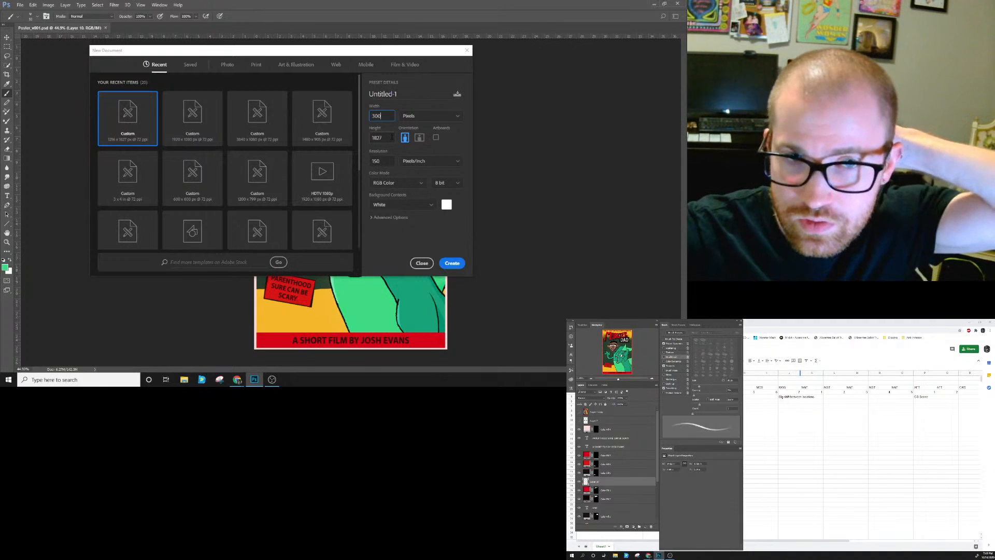
drag(392, 138, 370, 136)
text(3000)
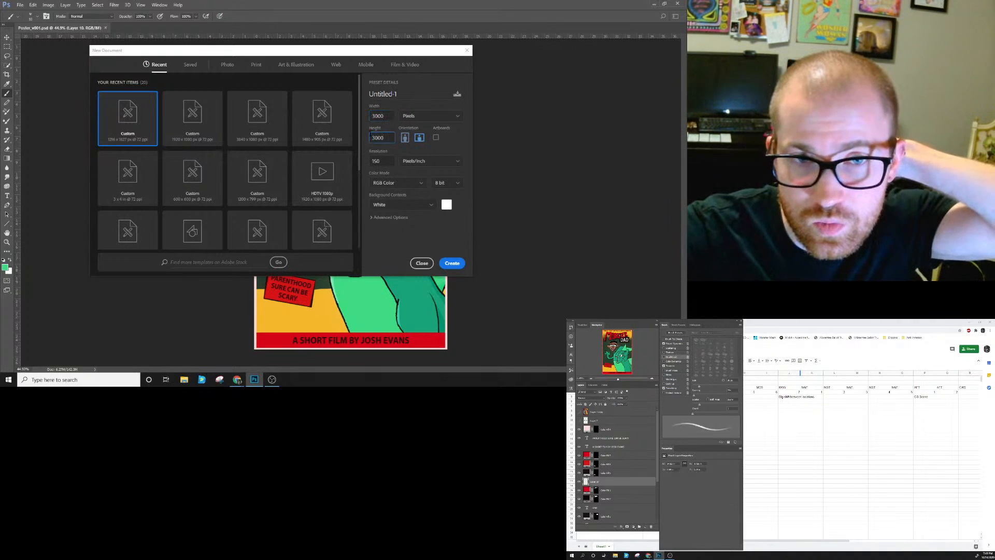
key(Return)
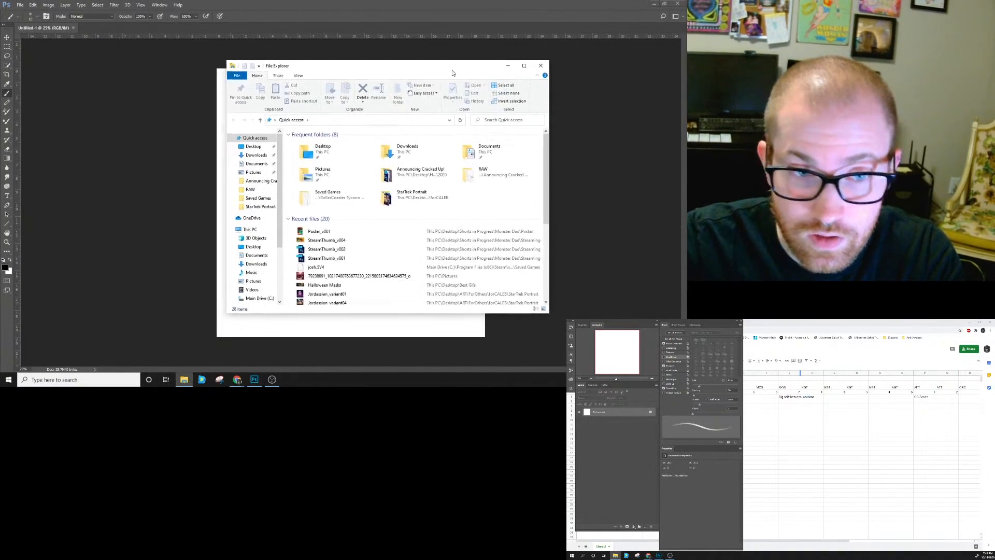
In File Explorer, browse from the Desktop to Shorts in Progress > Monster Dad > Production > Shots.
click(313, 154)
double_click(313, 154)
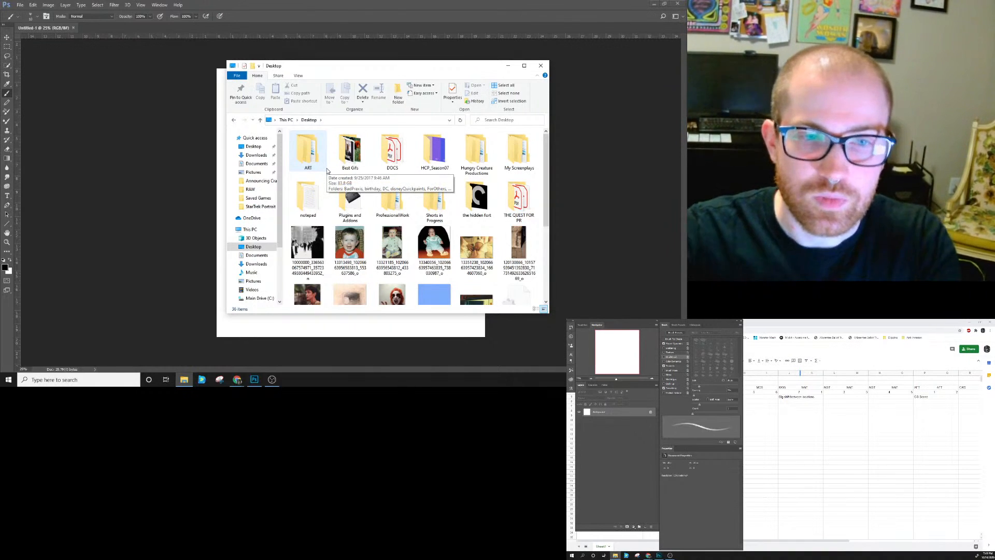
double_click(476, 156)
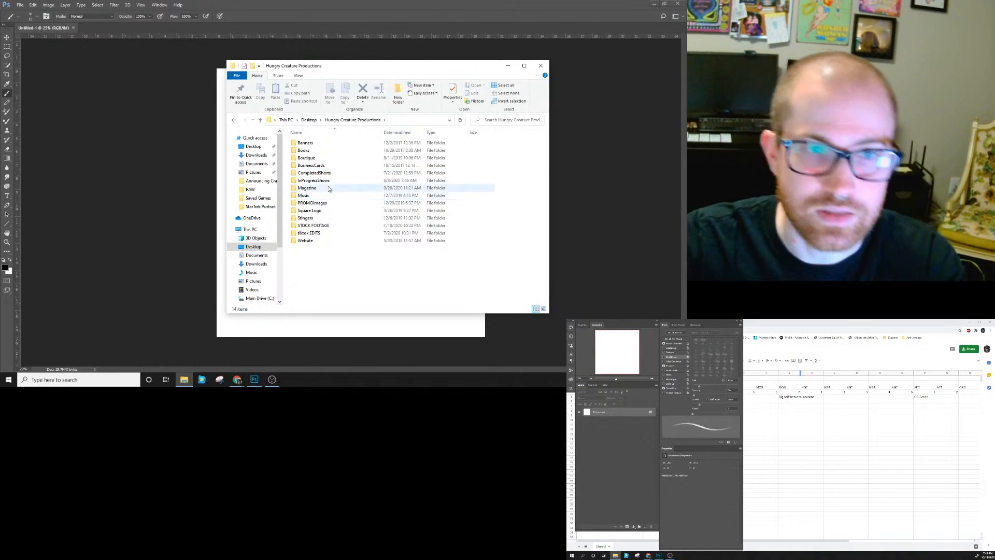
click(324, 173)
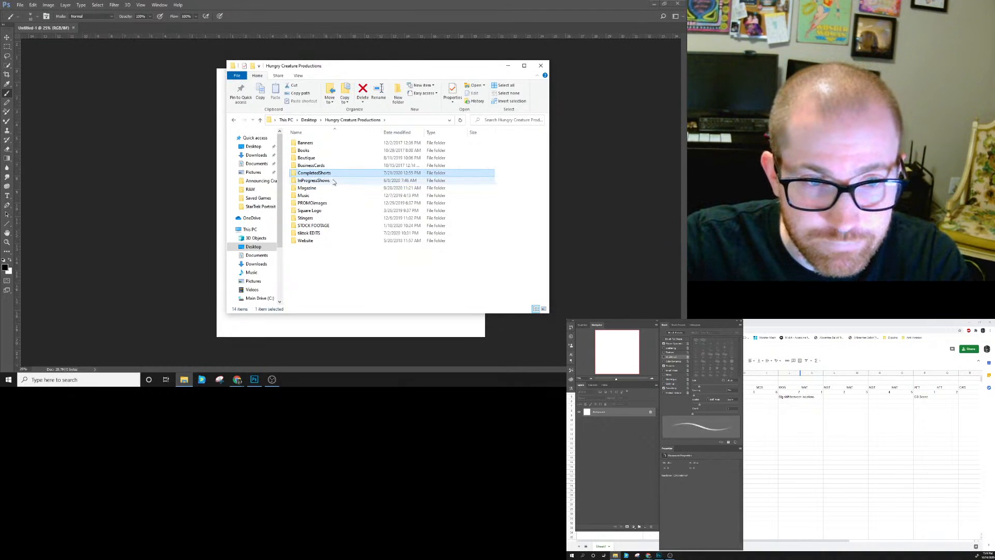
key(BackSpace)
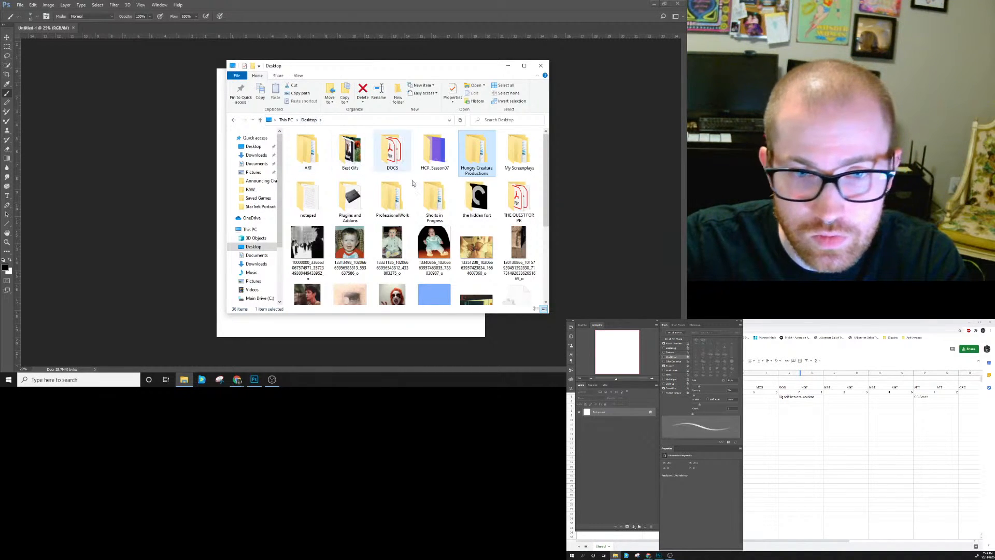
double_click(430, 200)
double_click(321, 152)
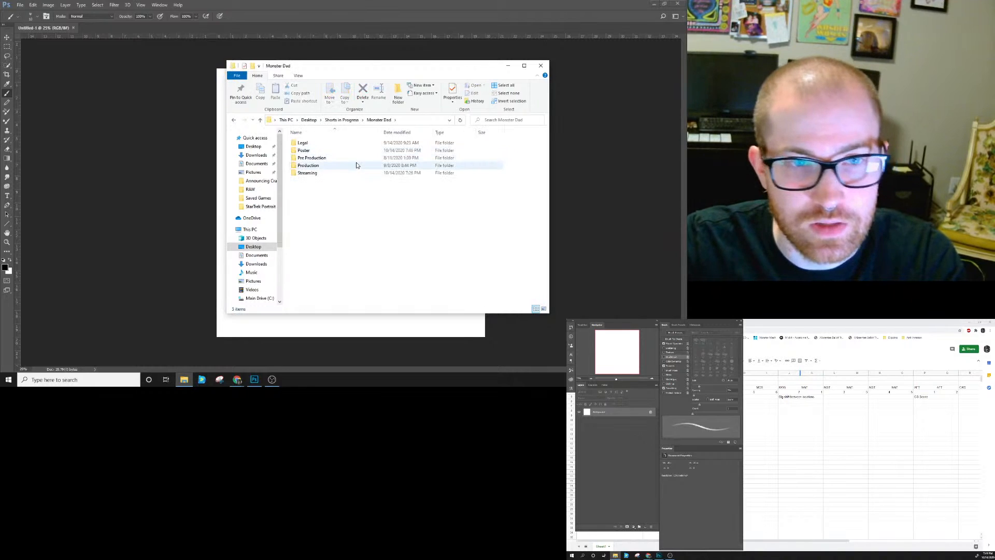
double_click(330, 165)
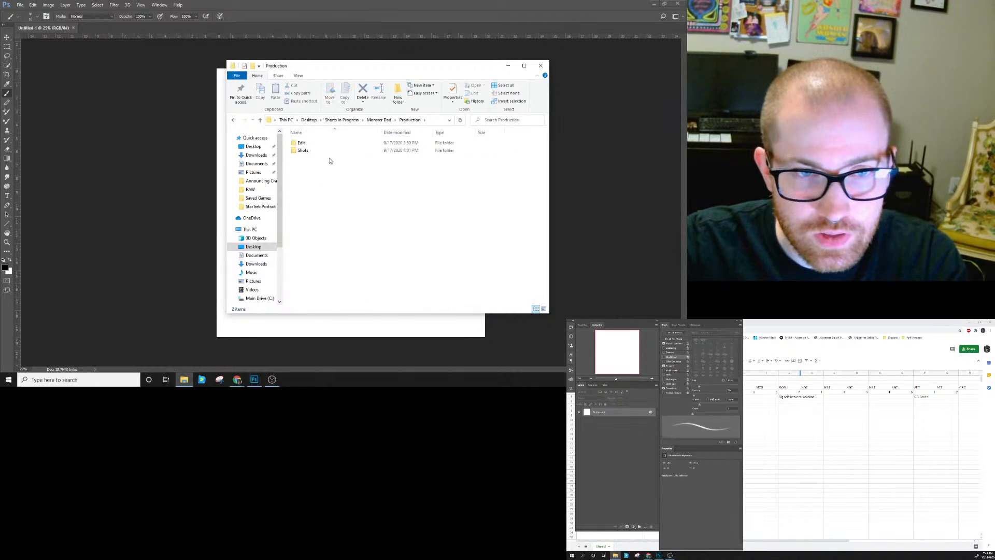
double_click(311, 152)
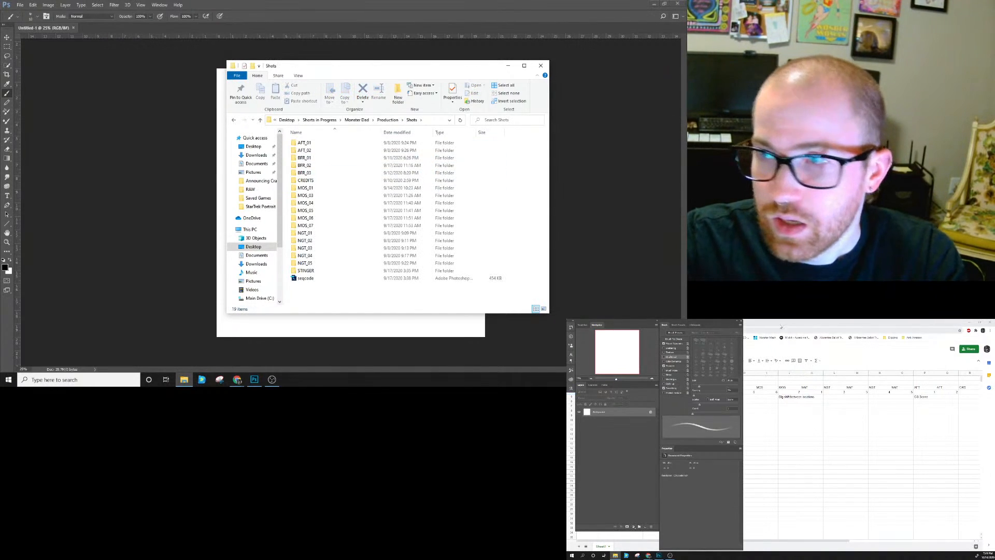
Bring the shot list into view, check the board images in BFR_01's CurrentBoard folder, and return to the Production folder.
click(781, 328)
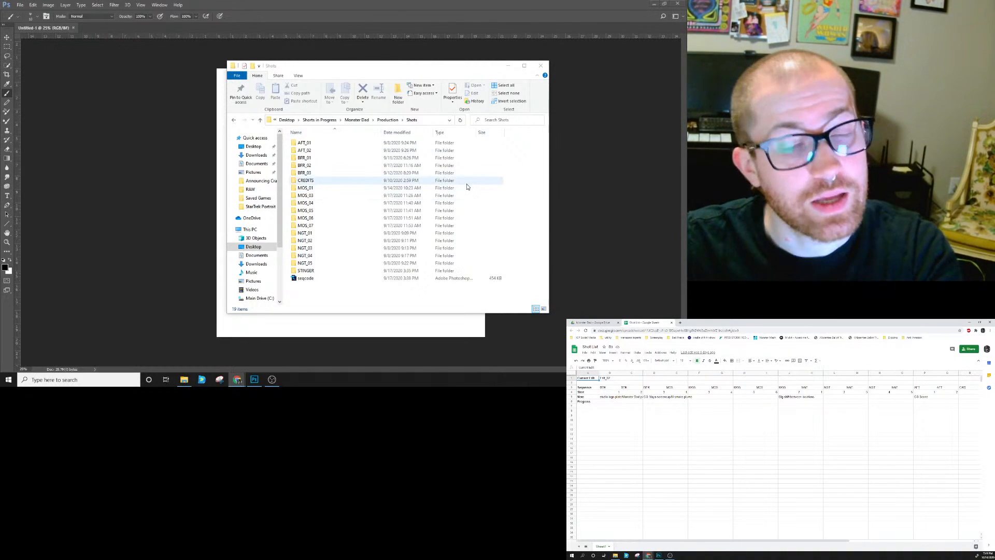
double_click(310, 158)
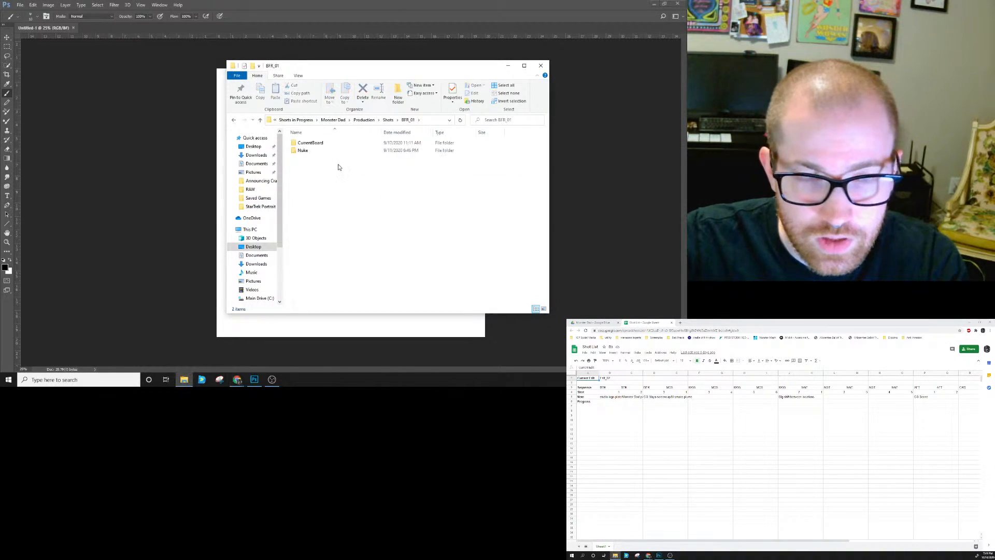
double_click(317, 144)
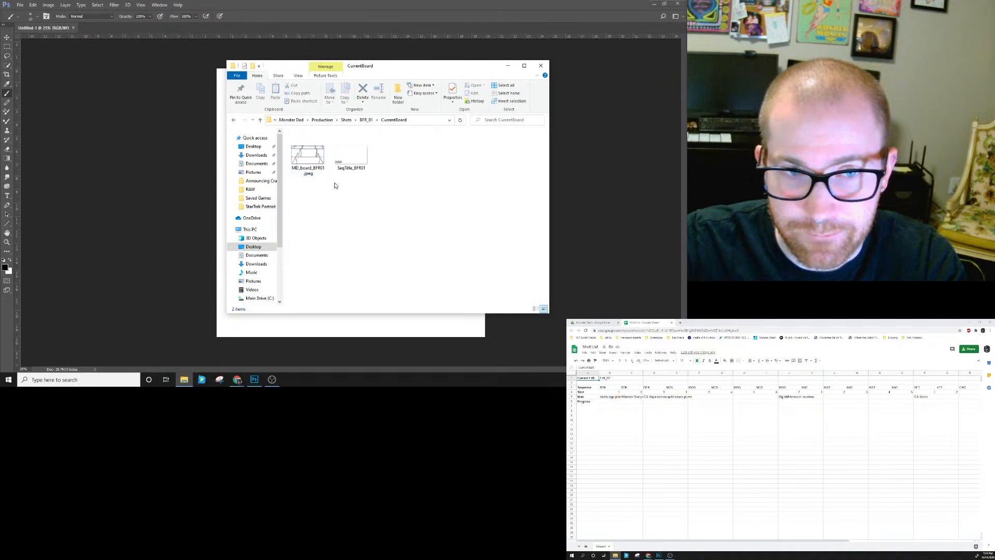
click(369, 120)
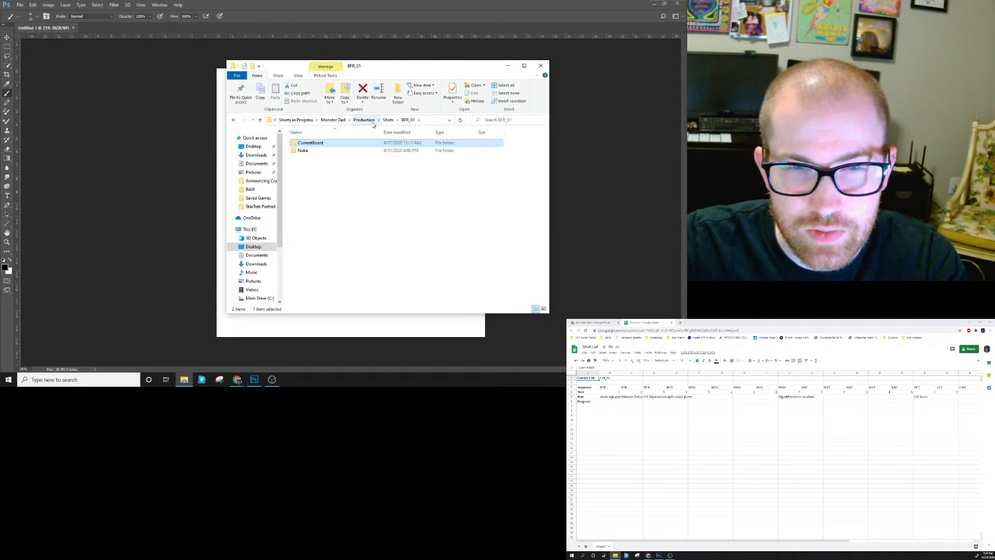
click(388, 120)
click(385, 121)
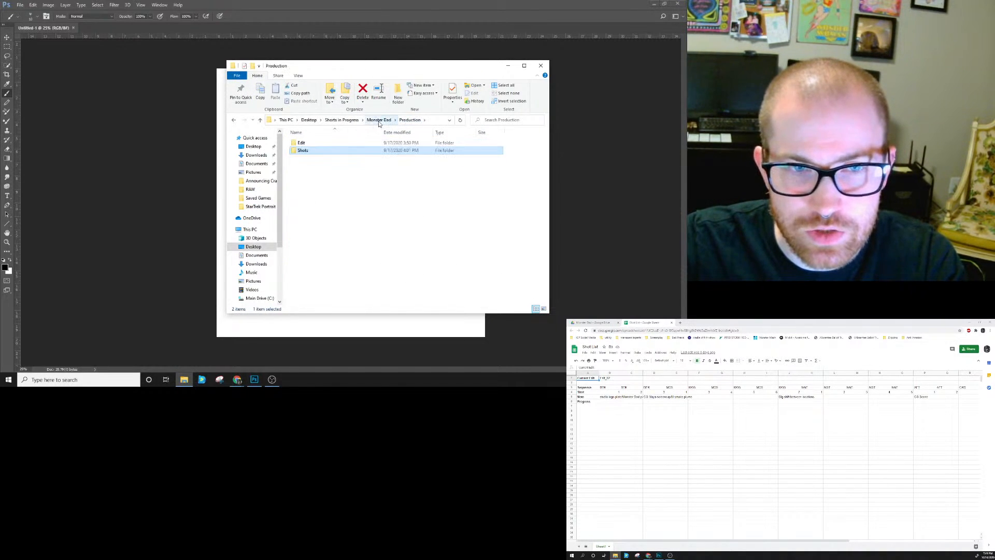
Open the MonsterDad_Edit02 video from the Edit folder, pause it on the opening BFR_01 frame, and move the player to the second monitor.
click(379, 120)
double_click(319, 158)
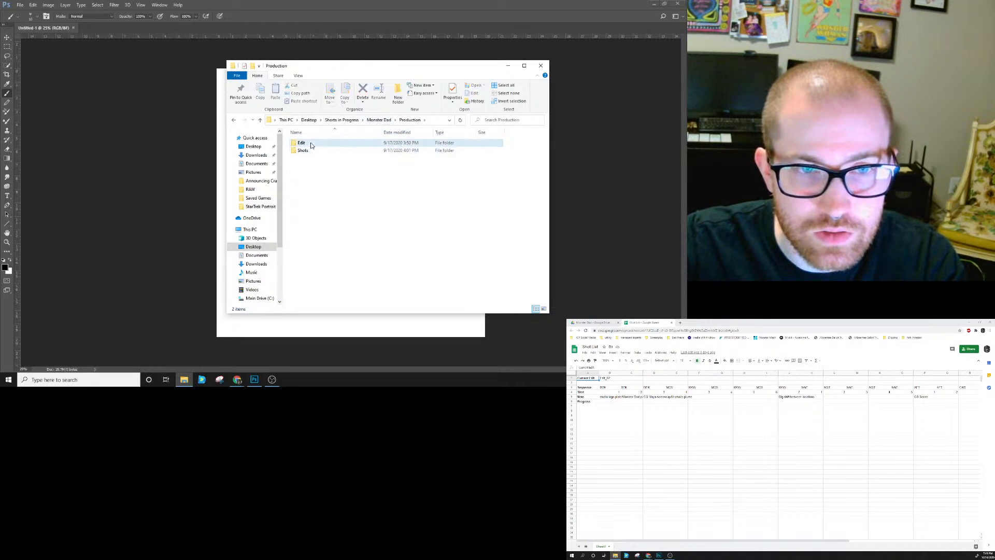
double_click(311, 146)
double_click(438, 156)
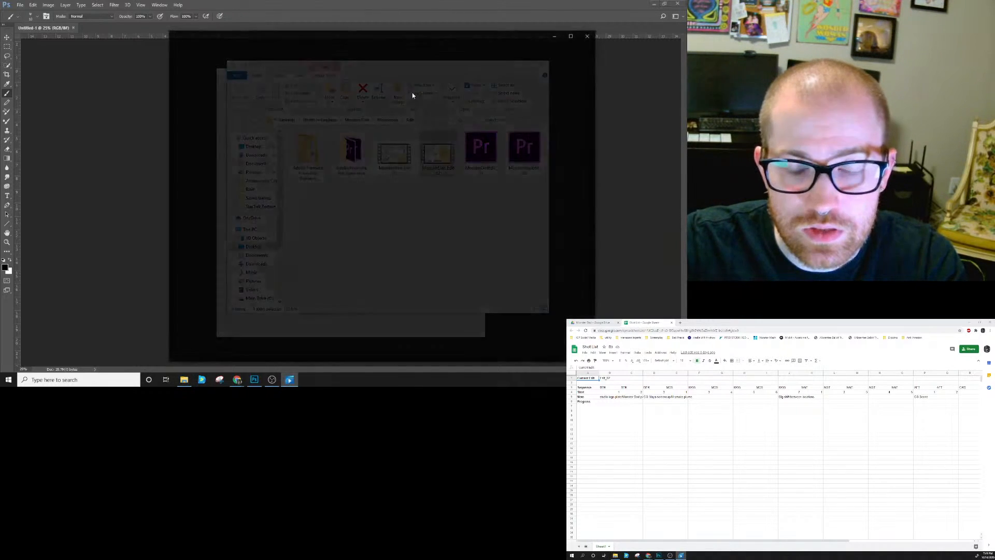
click(381, 350)
mouse_move(186, 332)
mouse_down()
mouse_move(201, 332)
mouse_move(185, 332)
mouse_up()
drag(357, 36, 709, 339)
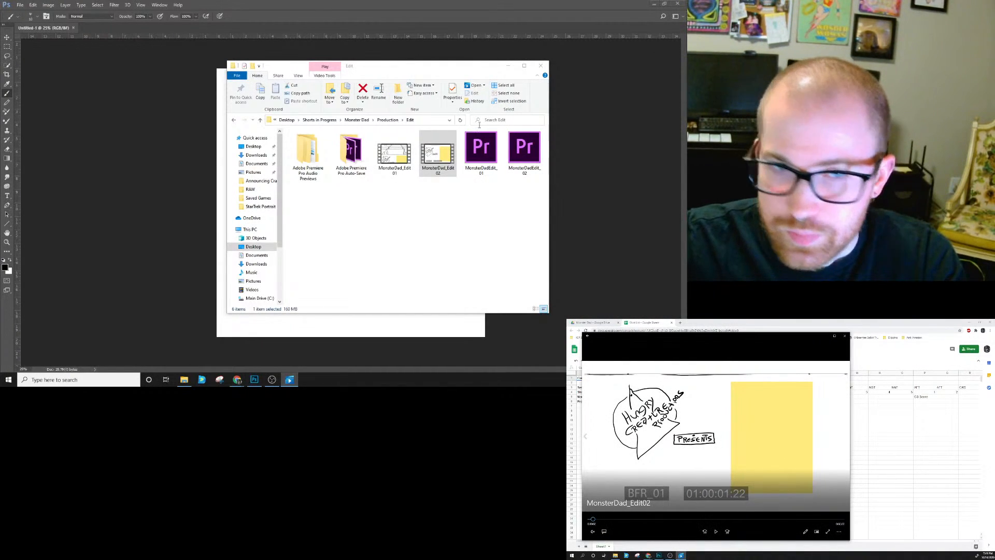
click(388, 120)
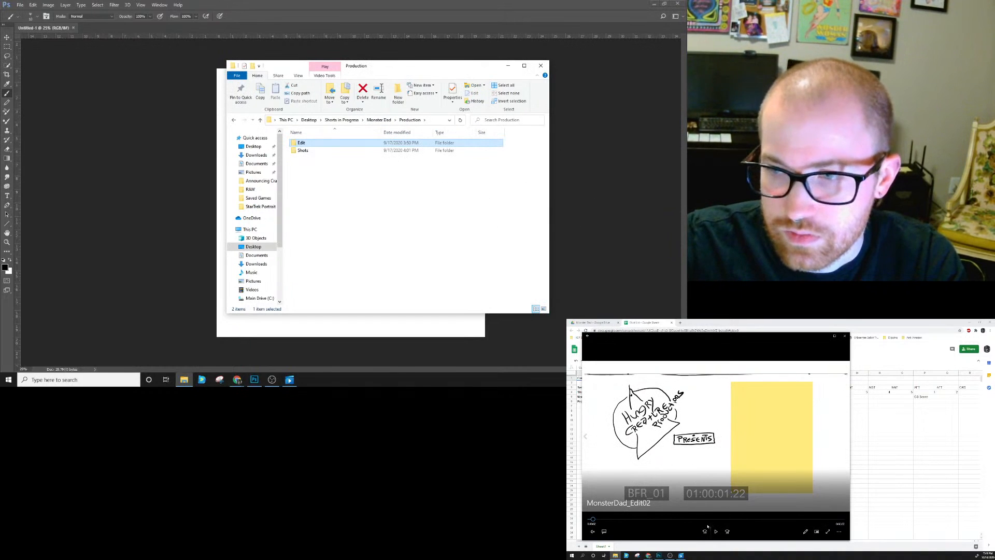
mouse_move(595, 521)
mouse_down()
mouse_move(609, 521)
mouse_move(593, 519)
mouse_up()
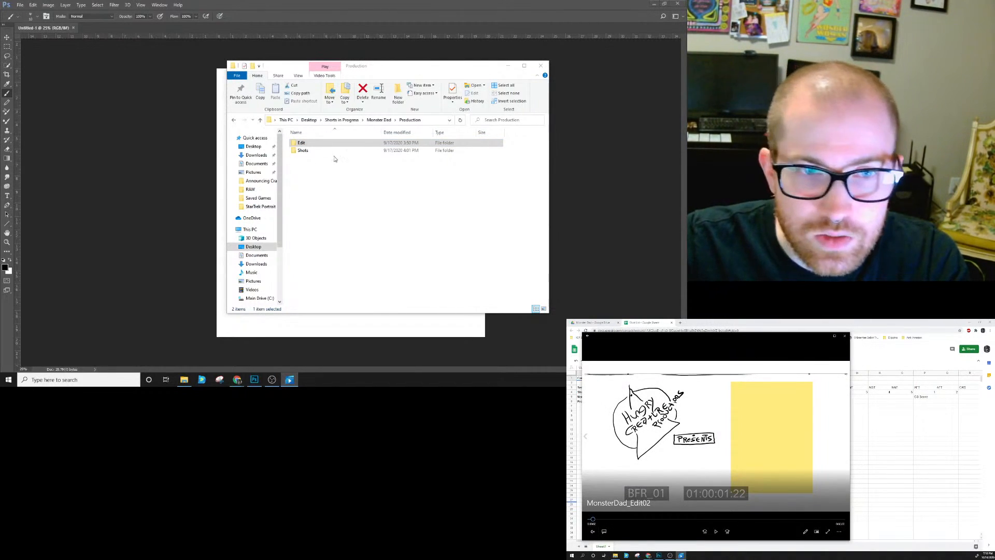
Browse to Shots > BFR_01 > Nuke > render_v001 and select the first and last rendered frames, bfr_01_r01_0 and bfr_01_r01_215.
double_click(305, 151)
double_click(305, 159)
double_click(319, 151)
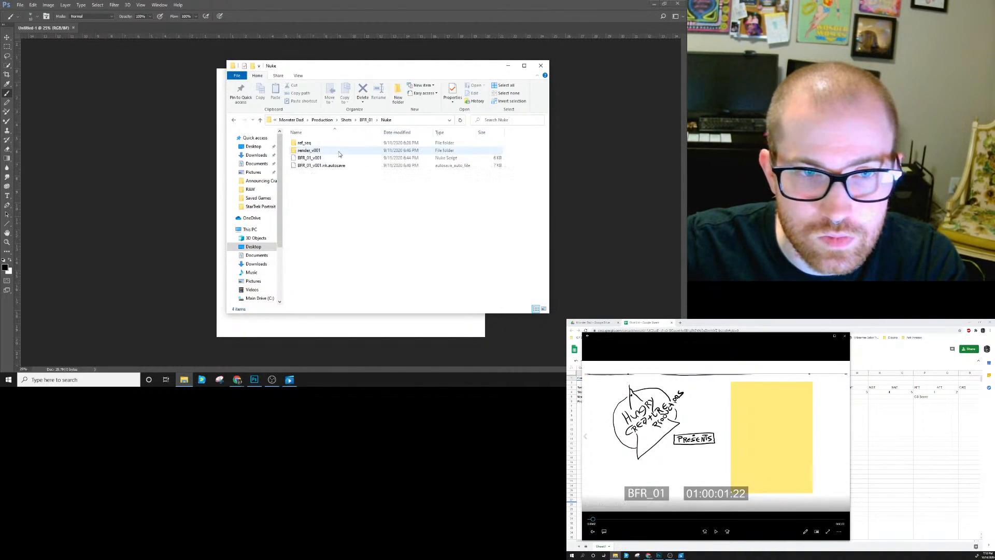
double_click(338, 151)
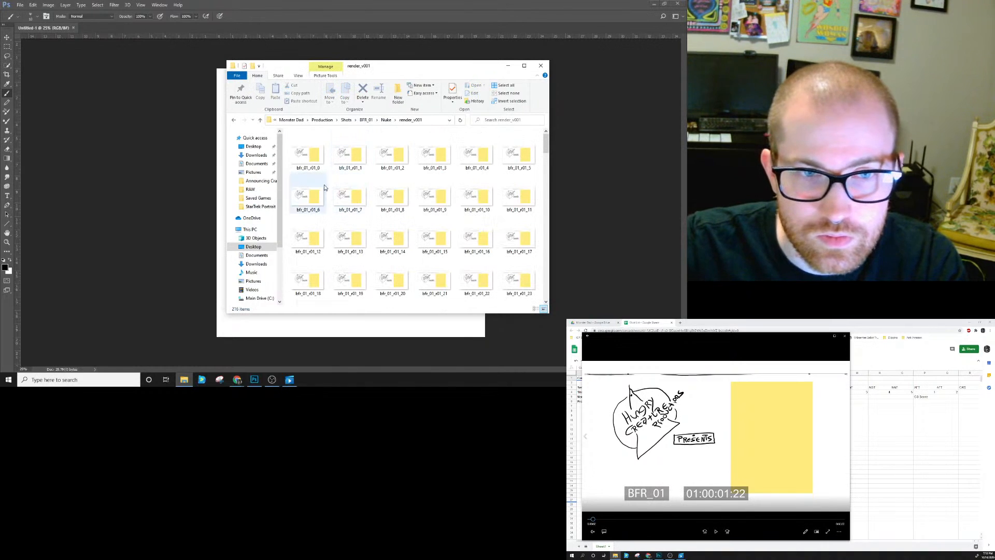
click(312, 154)
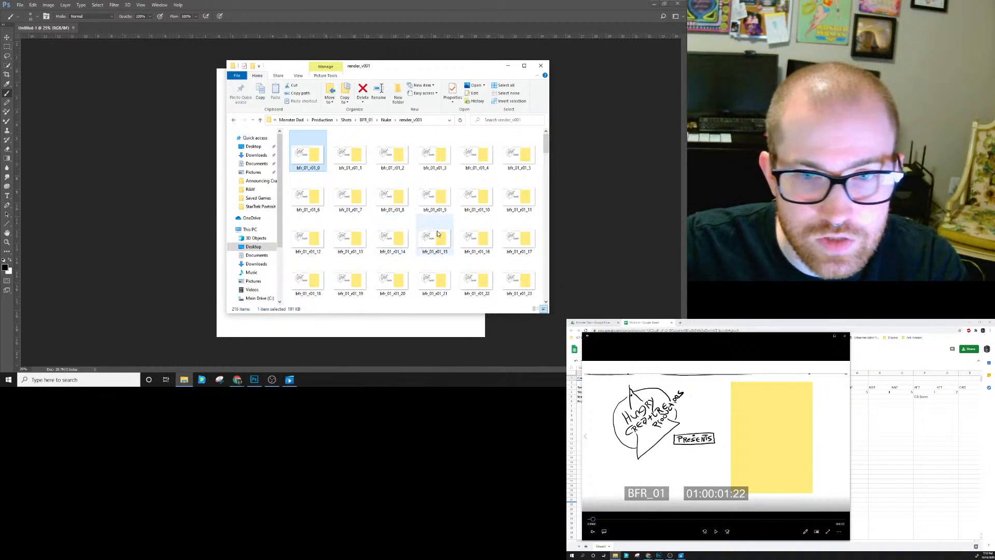
scroll(437, 235, down, 15)
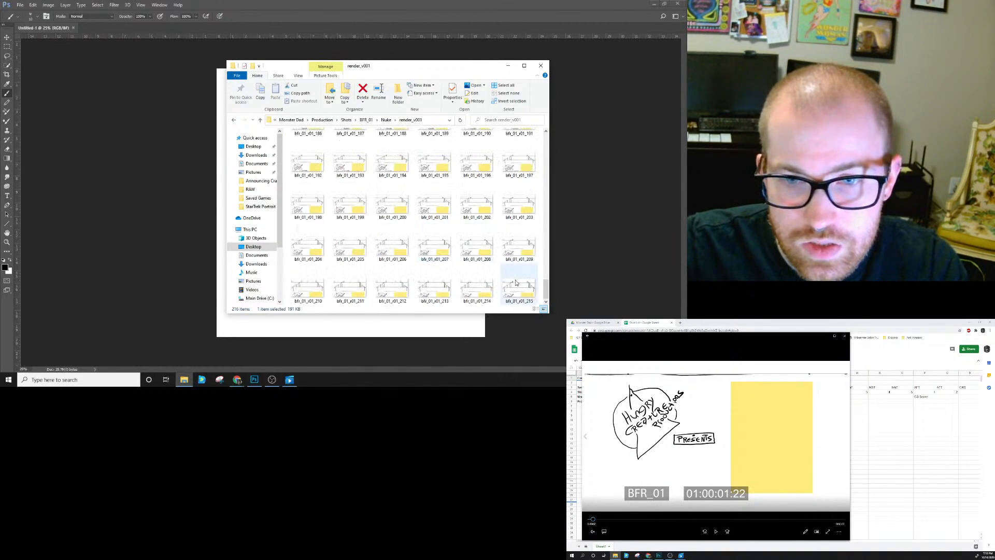
ctrl+click(519, 290)
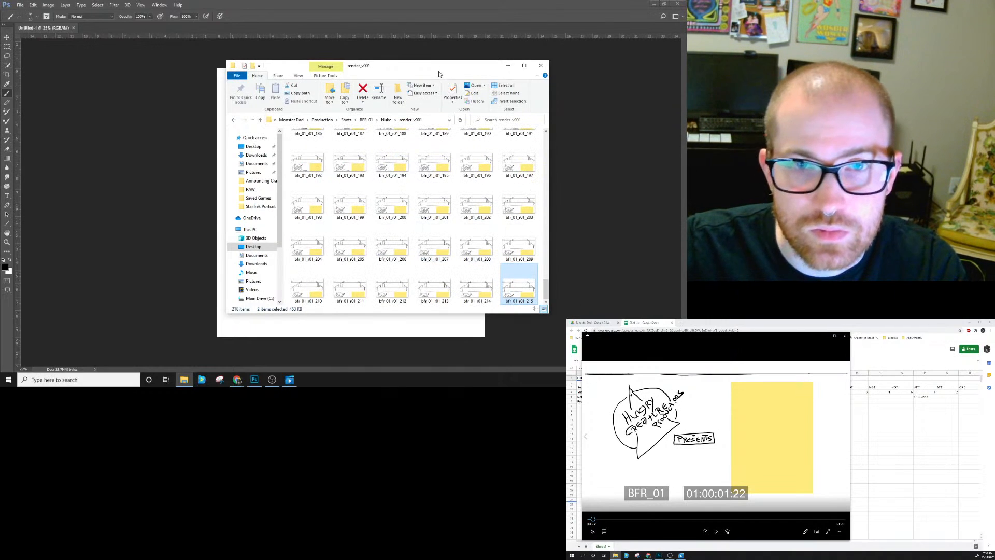
Place the two selected BFR_01 frames into the 3000 x 3000 document as layers at their default size.
drag(440, 66, 581, 119)
drag(660, 340, 320, 151)
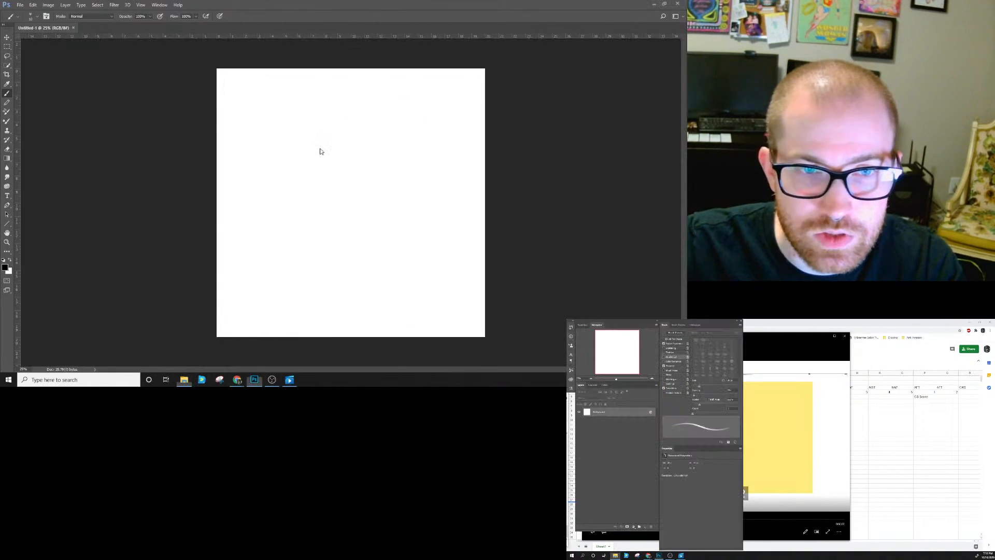
click(247, 16)
click(246, 17)
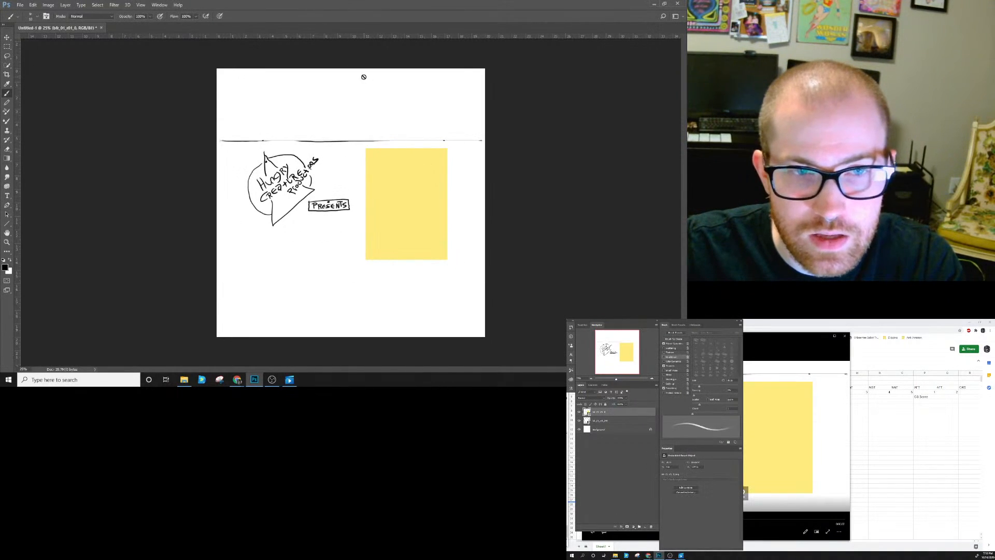
click(638, 469)
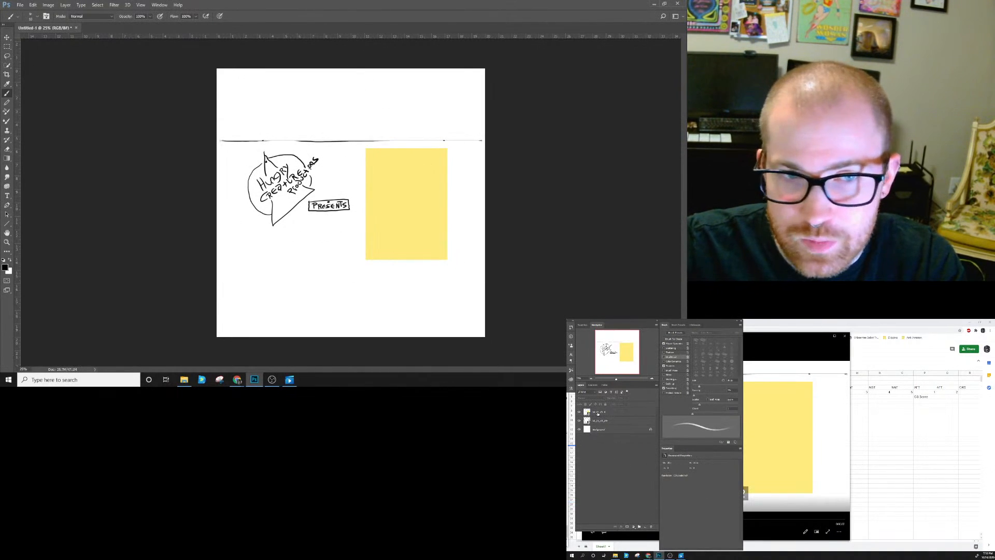
Group the two placed frame layers and name the group BFR01.
click(599, 413)
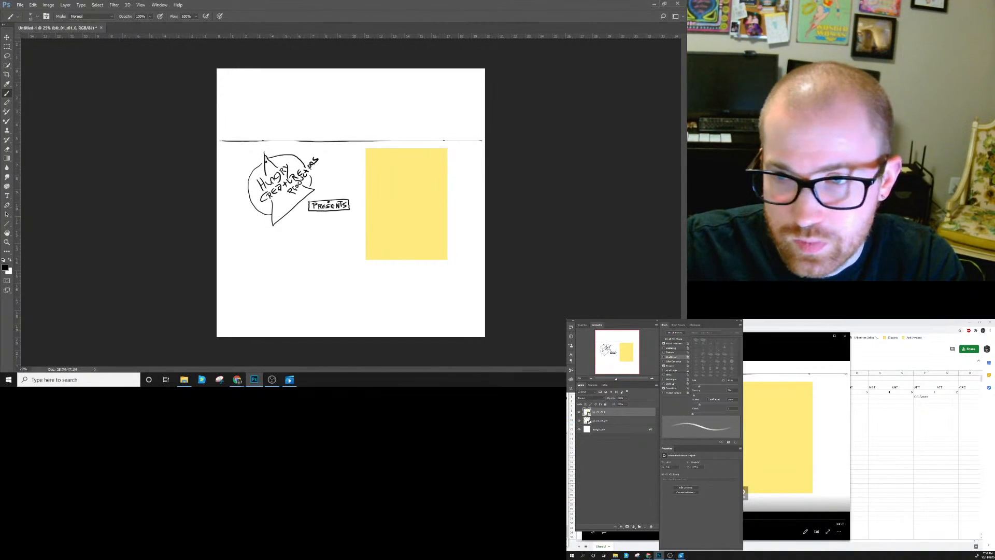
click(610, 421)
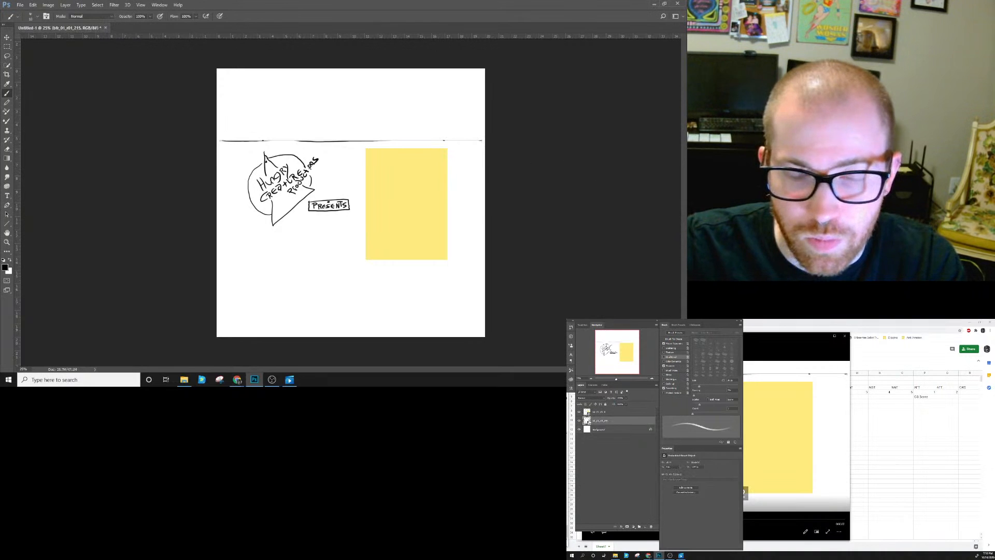
shift+click(611, 412)
key(ctrl+g)
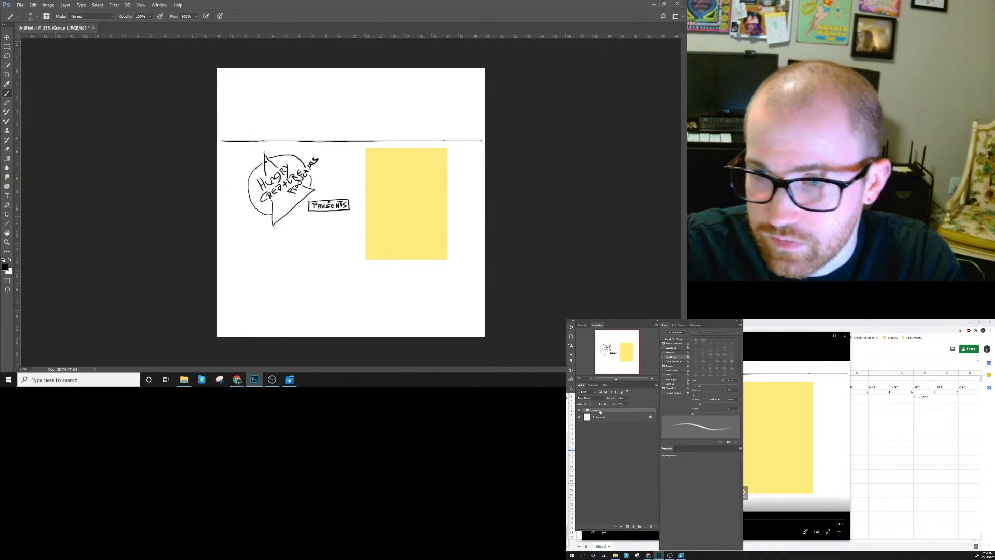
text(unk)
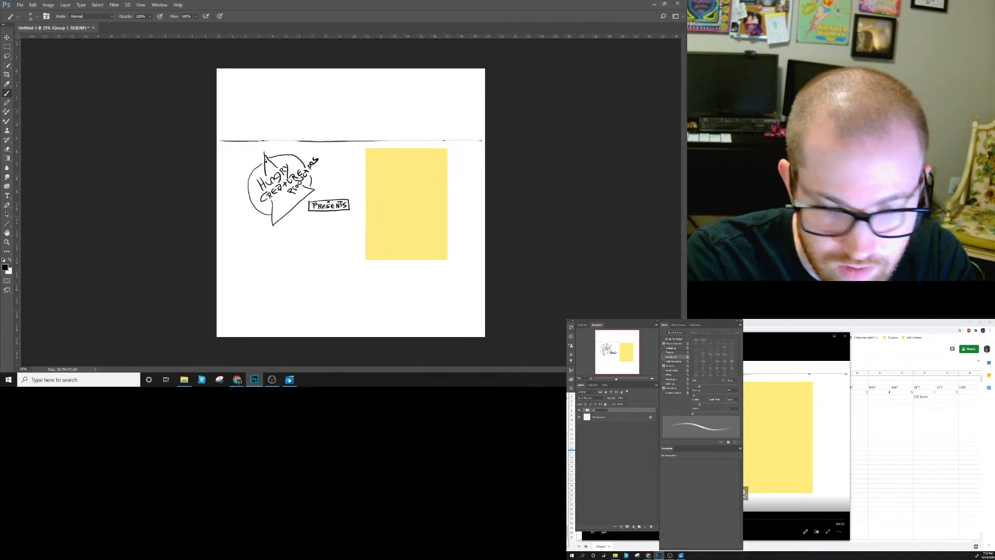
key(Return)
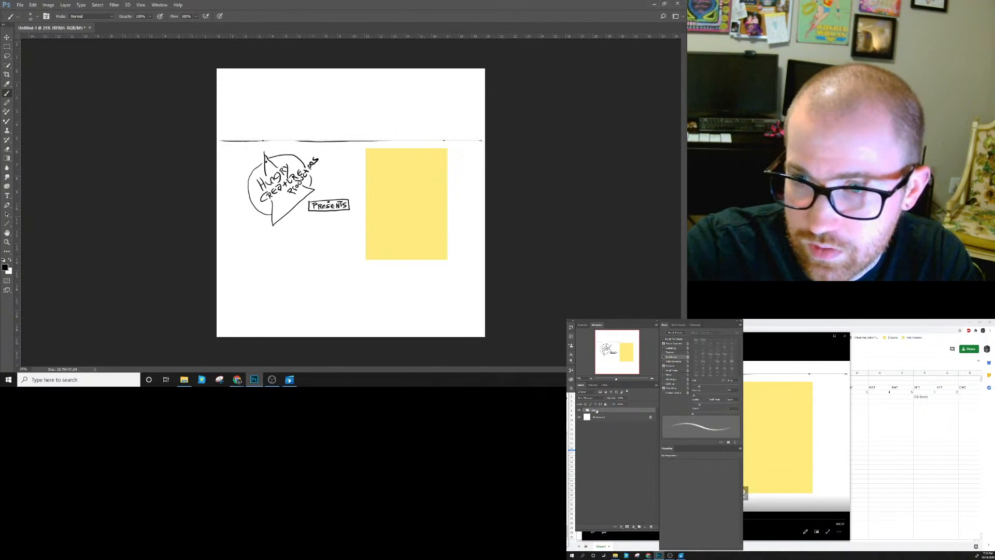
click(595, 448)
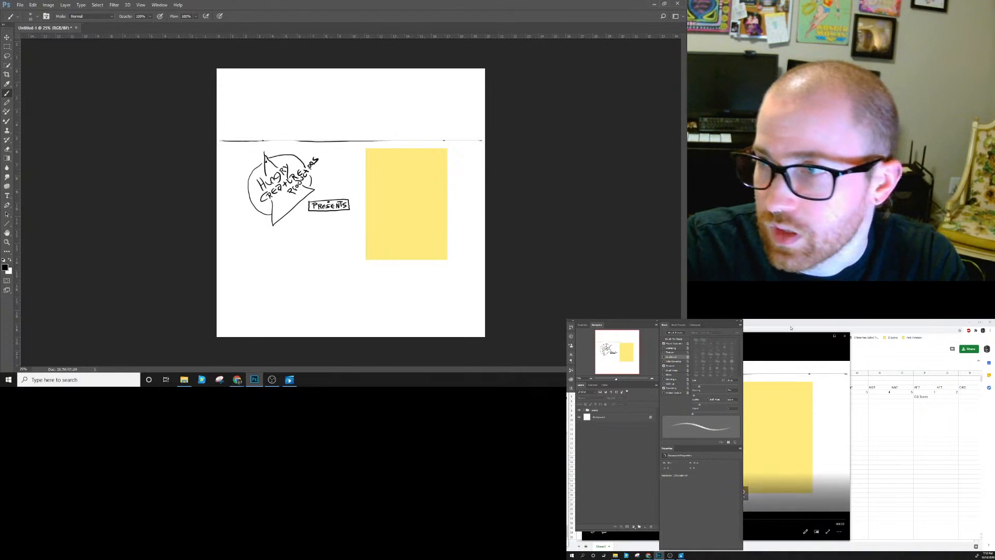
Find the shot of the man leaning on the table in the MonsterDad_Edit01 video, pause there, and park the player on the second monitor.
drag(790, 338, 452, 73)
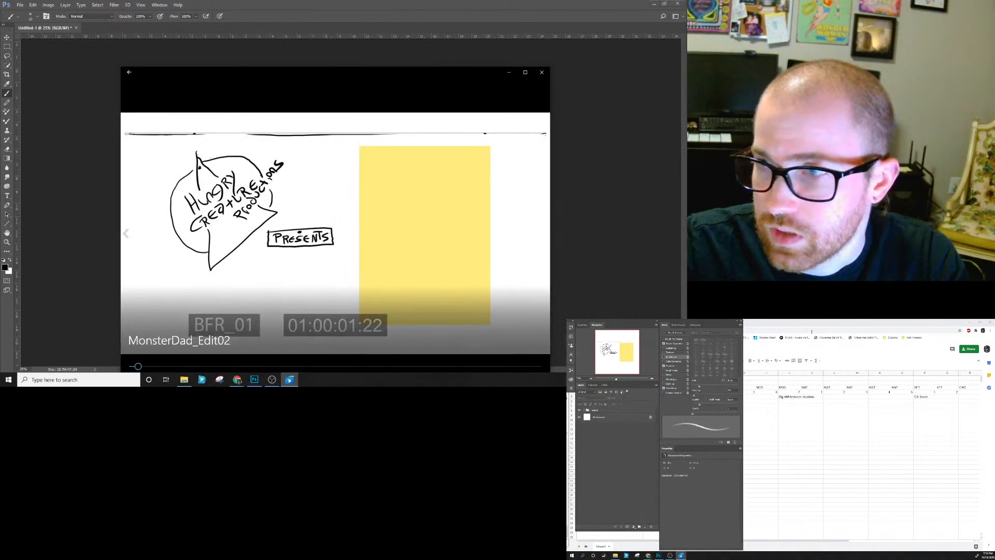
click(808, 348)
key(Left)
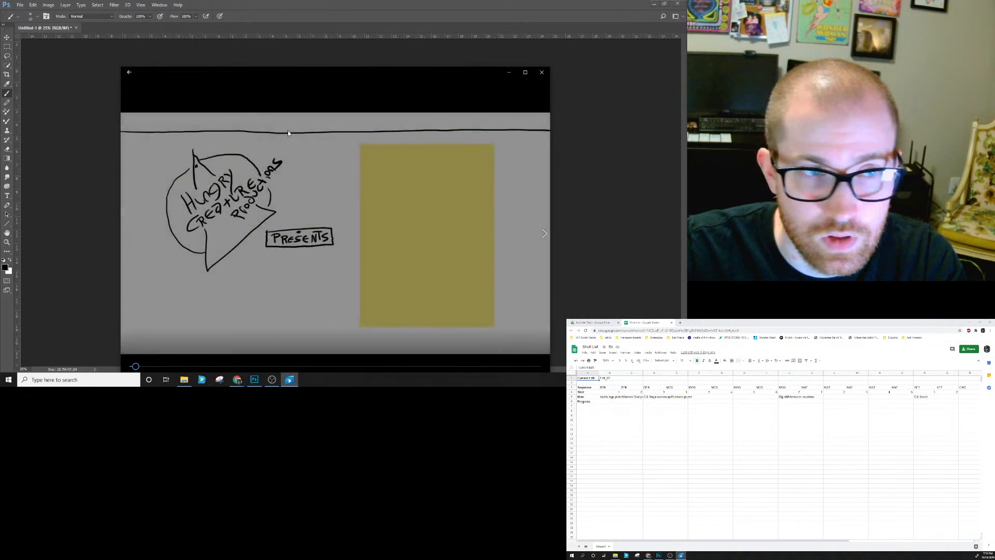
drag(300, 78, 254, 44)
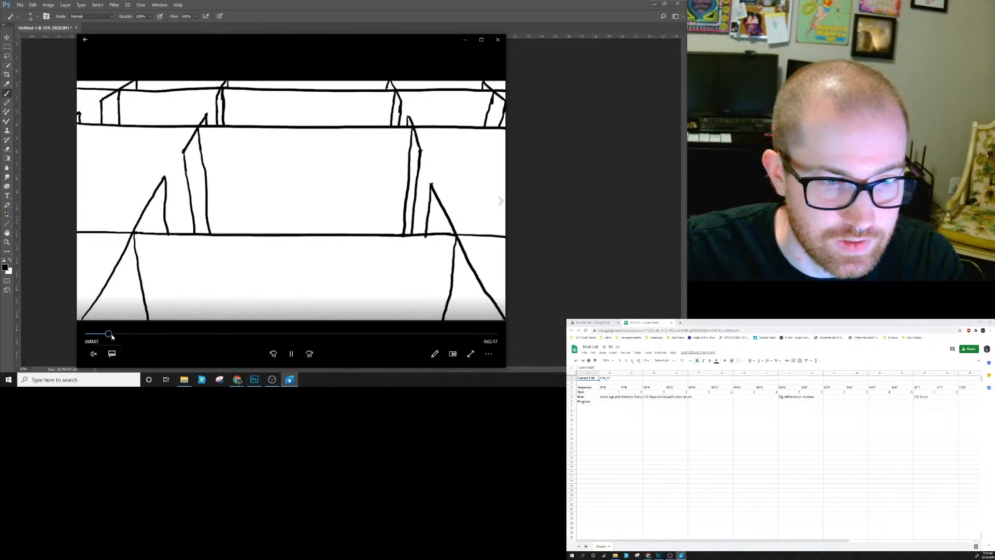
drag(299, 49, 311, 25)
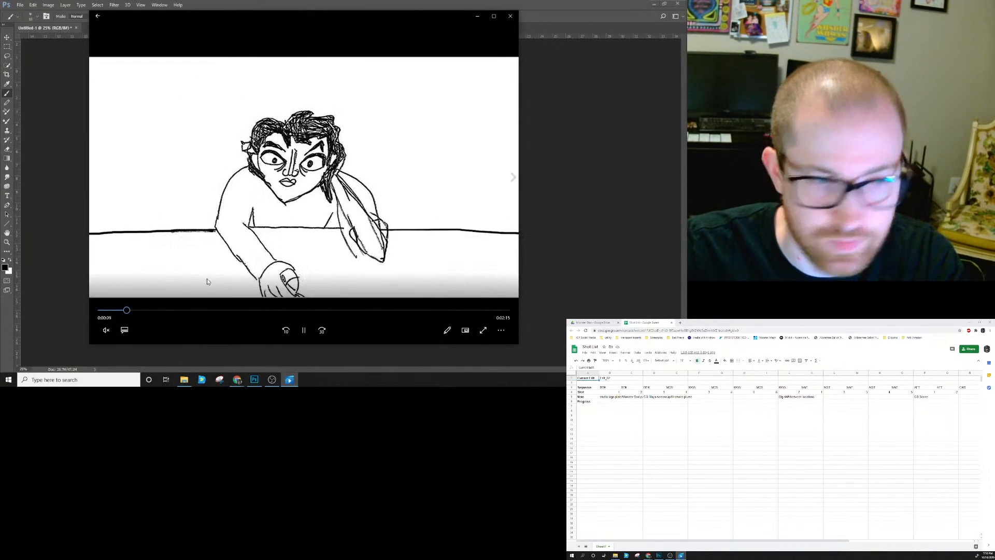
click(304, 330)
click(140, 310)
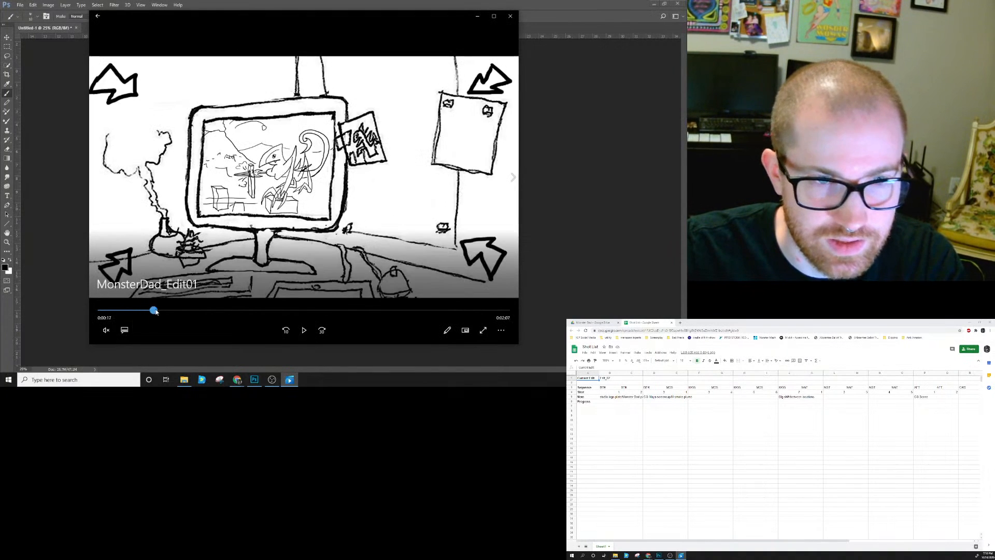
drag(140, 310, 137, 310)
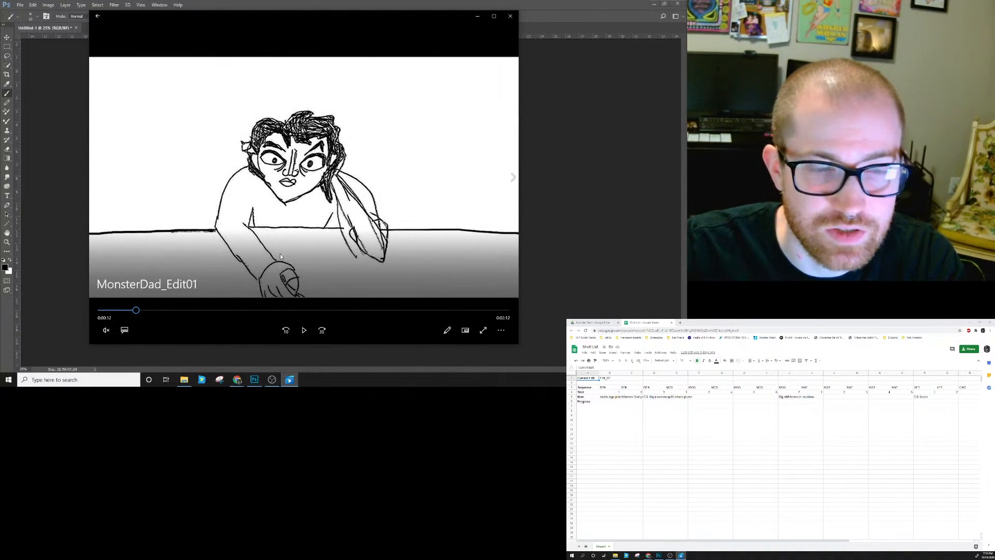
drag(402, 22, 788, 340)
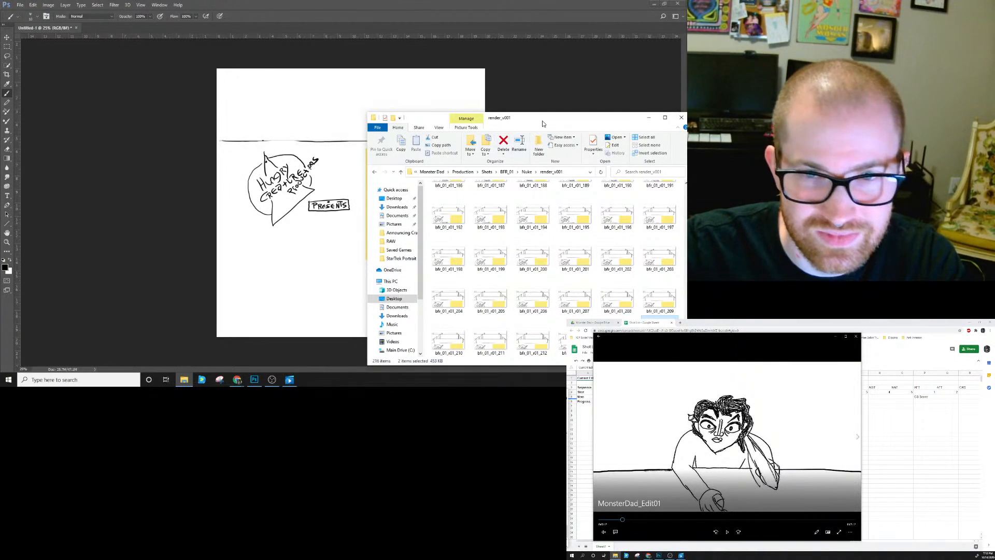
In File Explorer, return to the Shots folder and open BFR_02's CurrentBoard folder.
drag(543, 122, 404, 104)
click(346, 154)
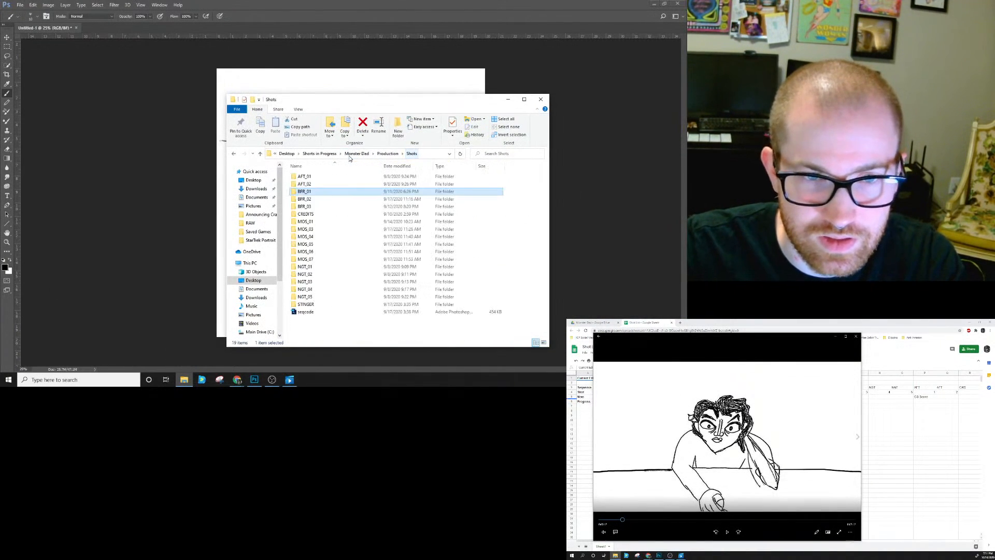
click(308, 200)
double_click(309, 200)
double_click(309, 193)
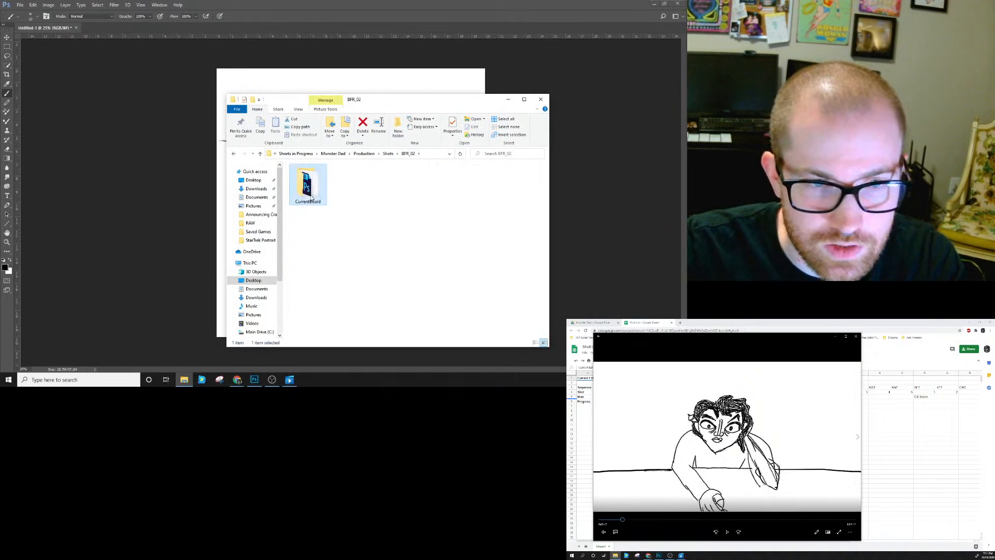
click(368, 154)
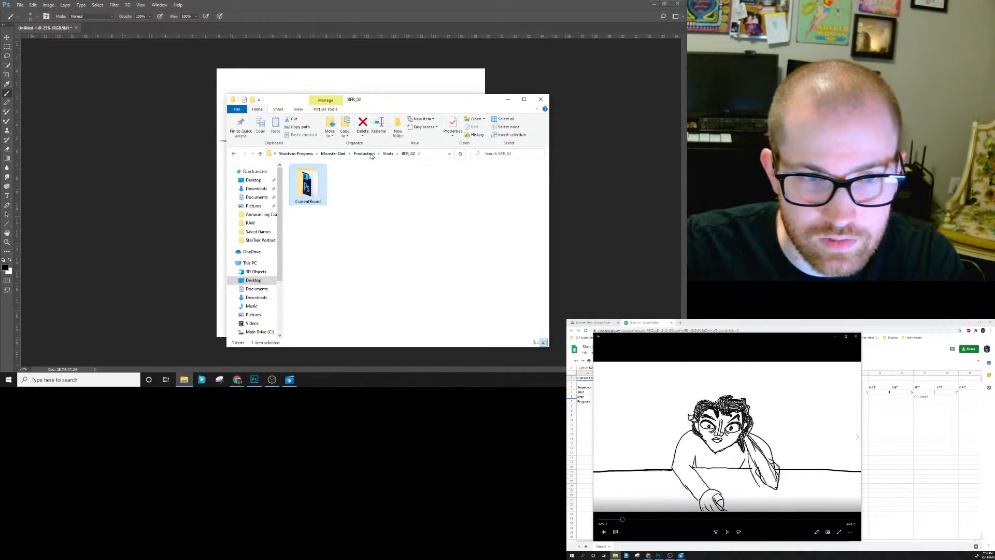
double_click(322, 194)
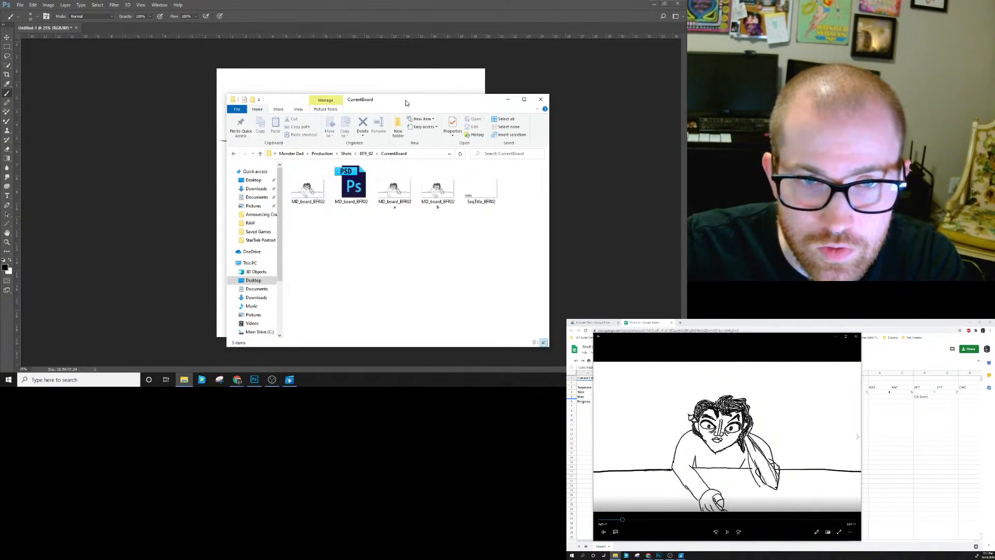
Place the MD_board_BFR02 image into the document and scale it up to span the full canvas width.
drag(406, 107, 435, 119)
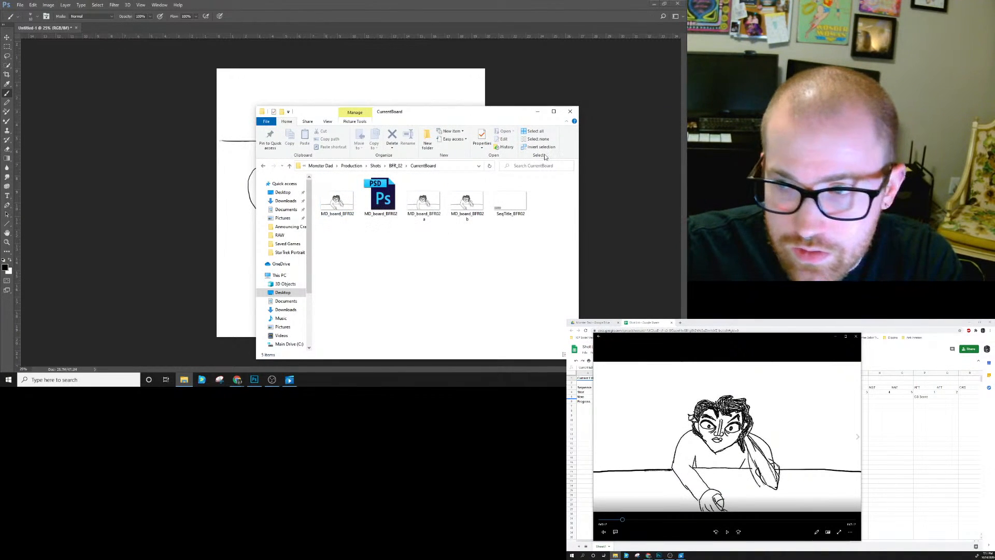
drag(442, 119, 543, 139)
drag(438, 222, 364, 209)
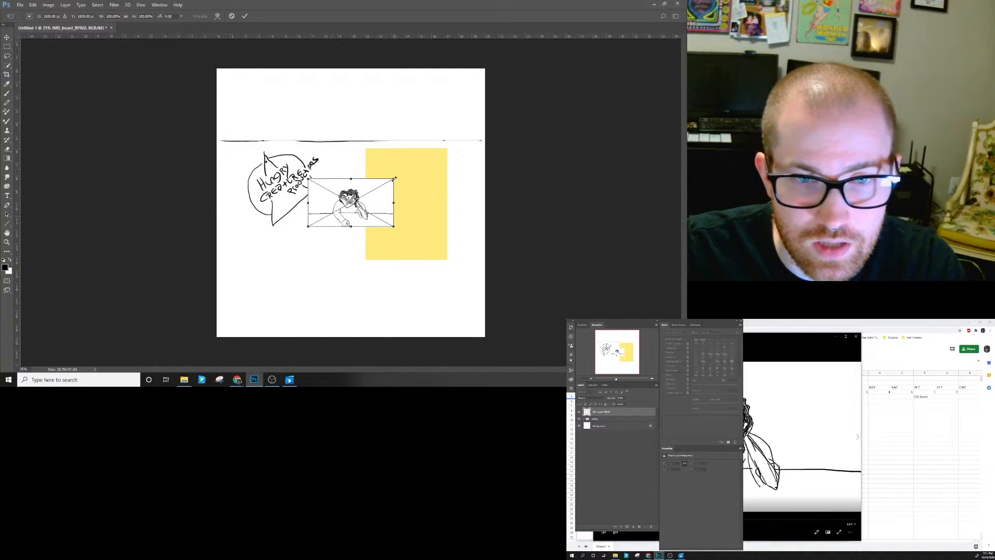
drag(395, 178, 501, 155)
drag(309, 226, 212, 267)
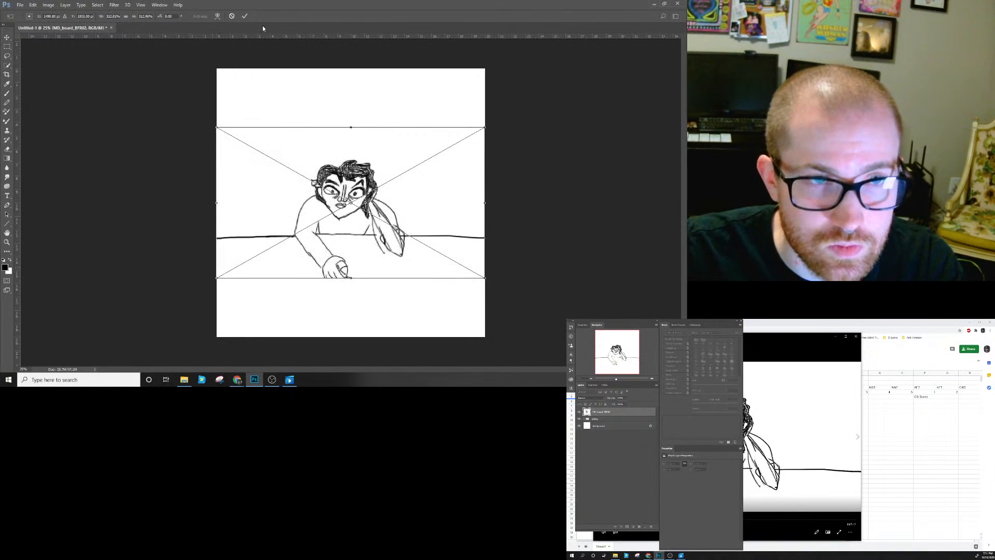
key(Return)
Move the MD_board_BFR02 layer below the BFR01 group, put it in its own group named BFR02, and hide the BFR01 group.
drag(616, 412, 613, 421)
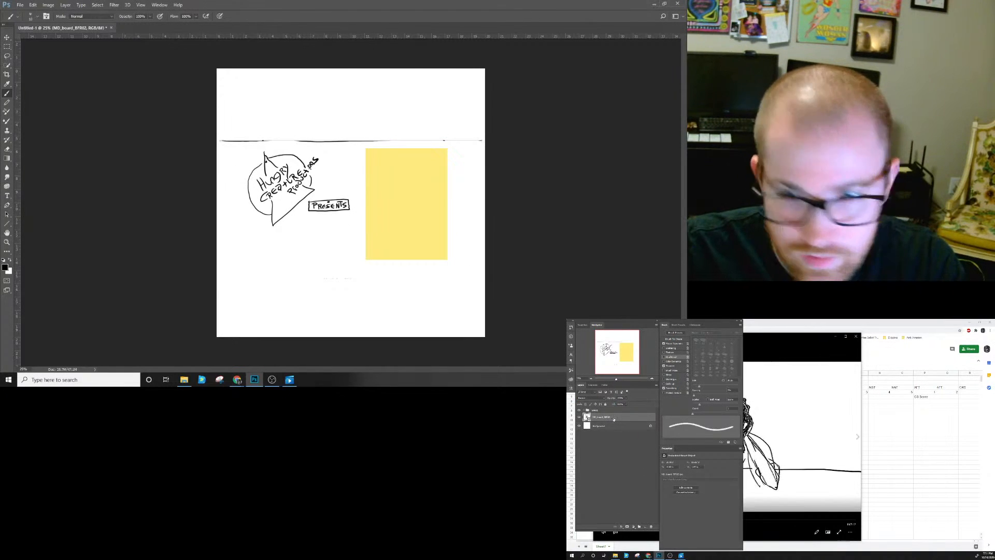
key(ctrl+g)
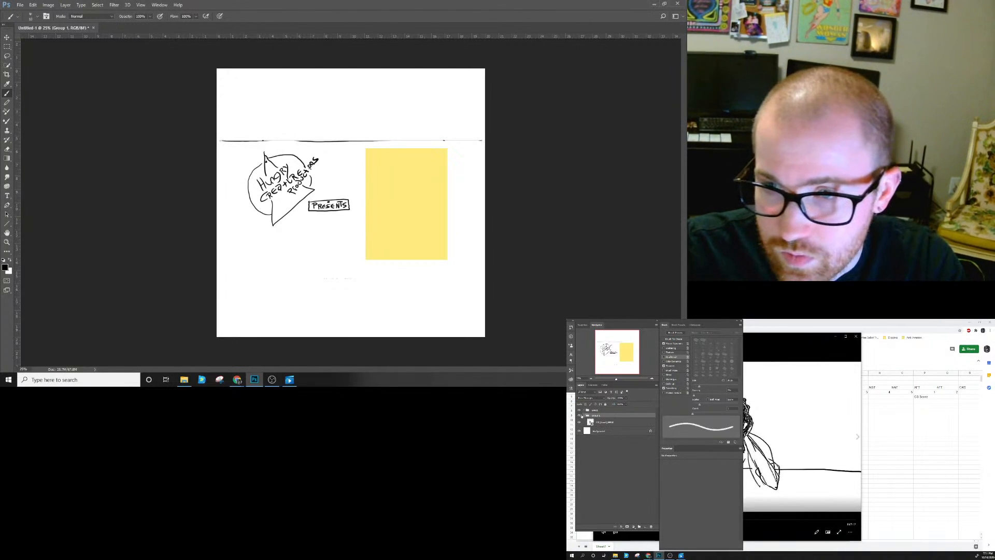
text(BFR)
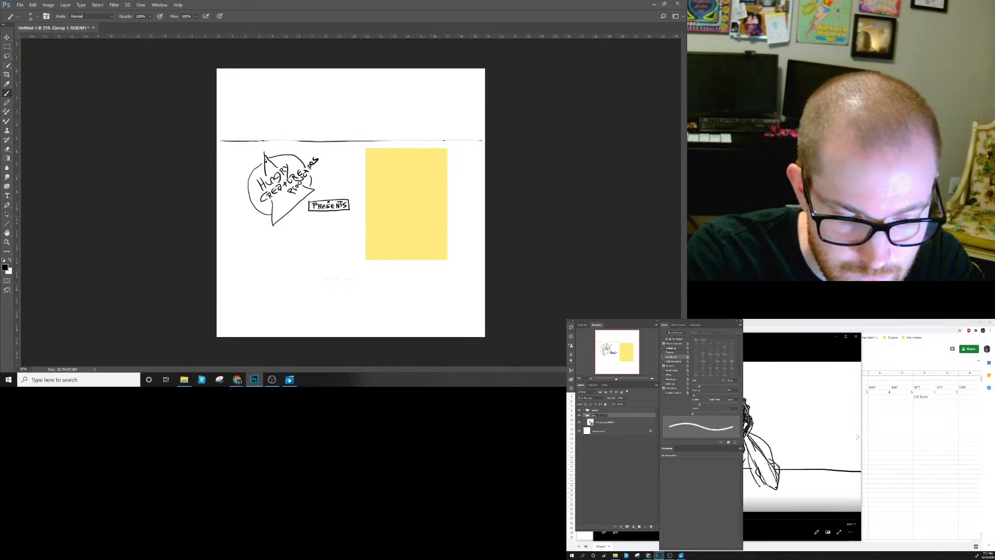
text(02)
key(Return)
click(584, 415)
click(579, 410)
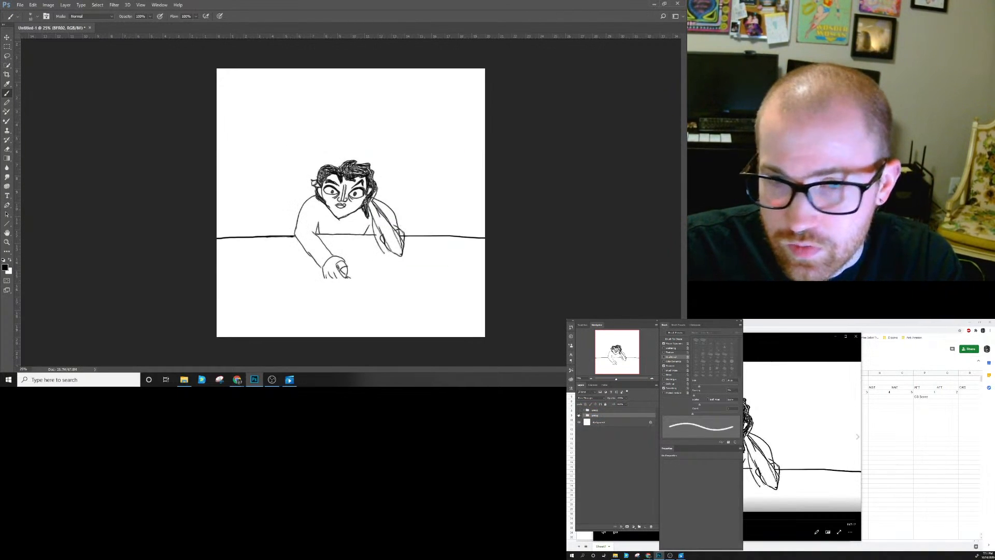
click(580, 415)
Bring the video player back to the main monitor and play the edit on to the shot of the computer on the desk.
mouse_move(796, 339)
mouse_down()
mouse_move(746, 346)
mouse_move(406, 54)
mouse_up()
click(856, 320)
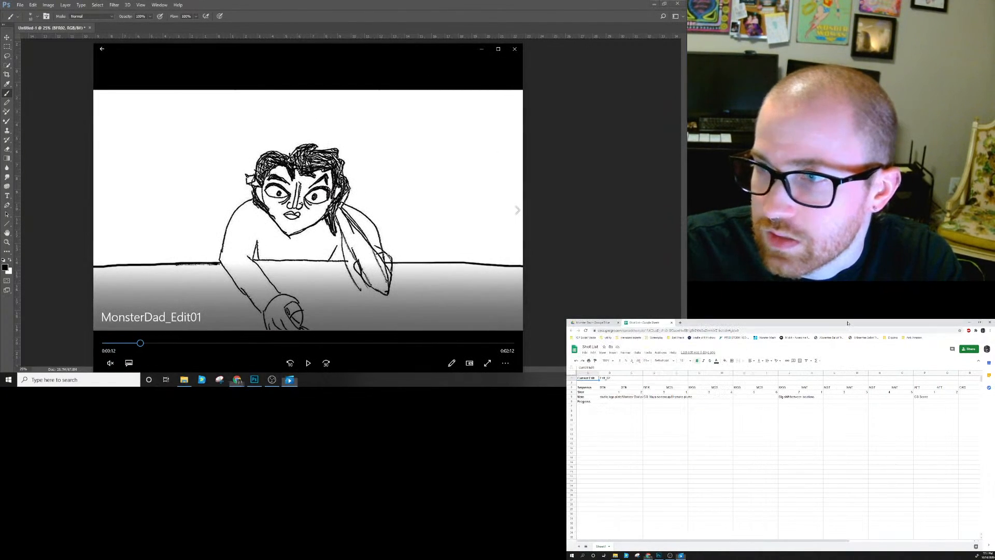
click(422, 48)
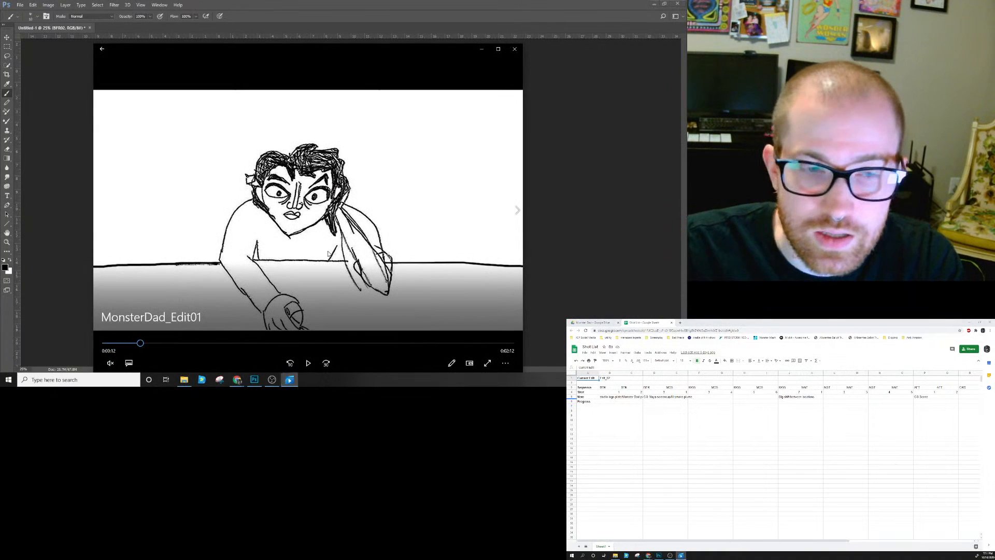
click(308, 362)
drag(344, 54, 336, 33)
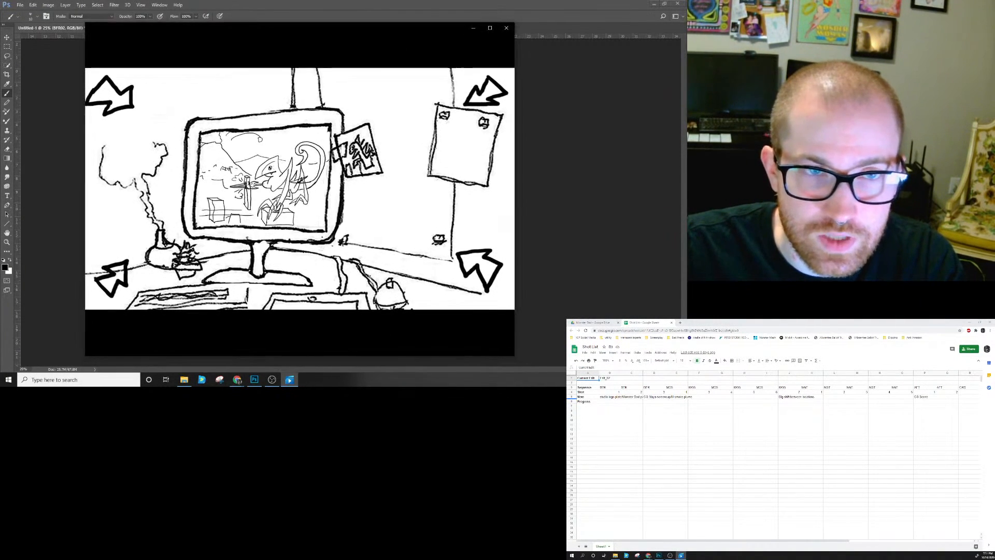
Pause the edit on the shot of the computer on the desk, scrub back slightly, and move the video player to the second monitor.
click(300, 341)
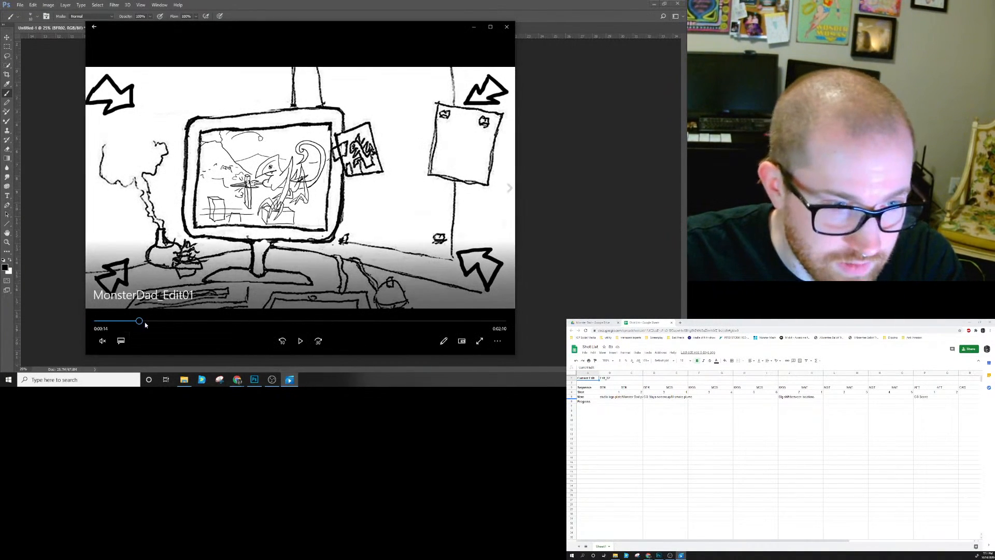
drag(139, 322, 136, 323)
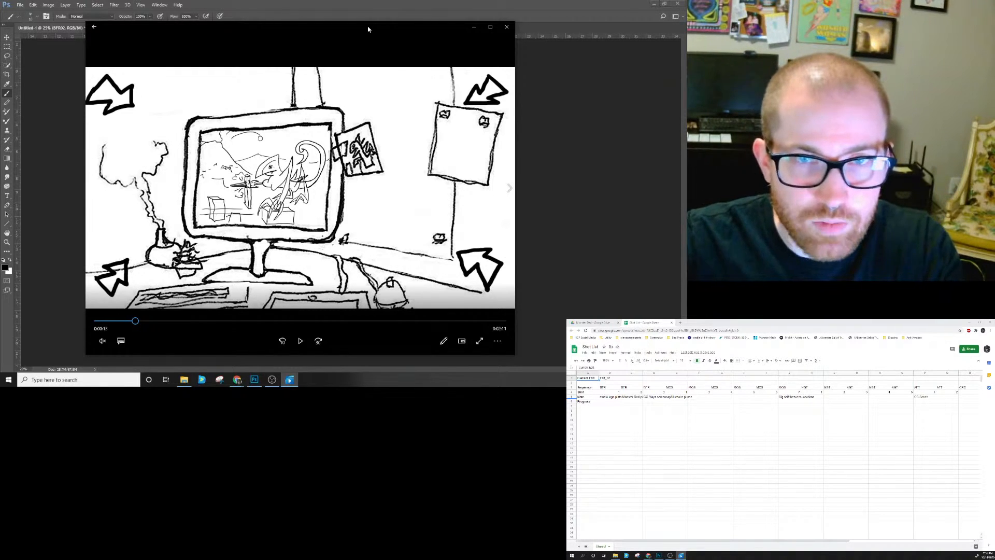
drag(368, 29, 772, 341)
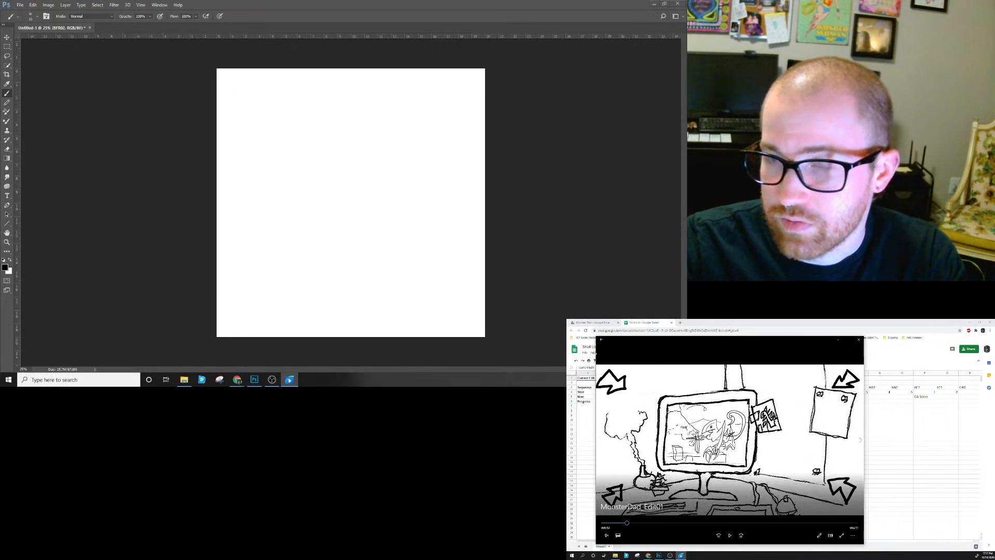
mouse_move(629, 343)
mouse_down()
mouse_move(736, 337)
mouse_move(646, 337)
mouse_up()
In File Explorer, return to the Shots folder and open BFR_03's Nuke render_v001 folder.
click(184, 380)
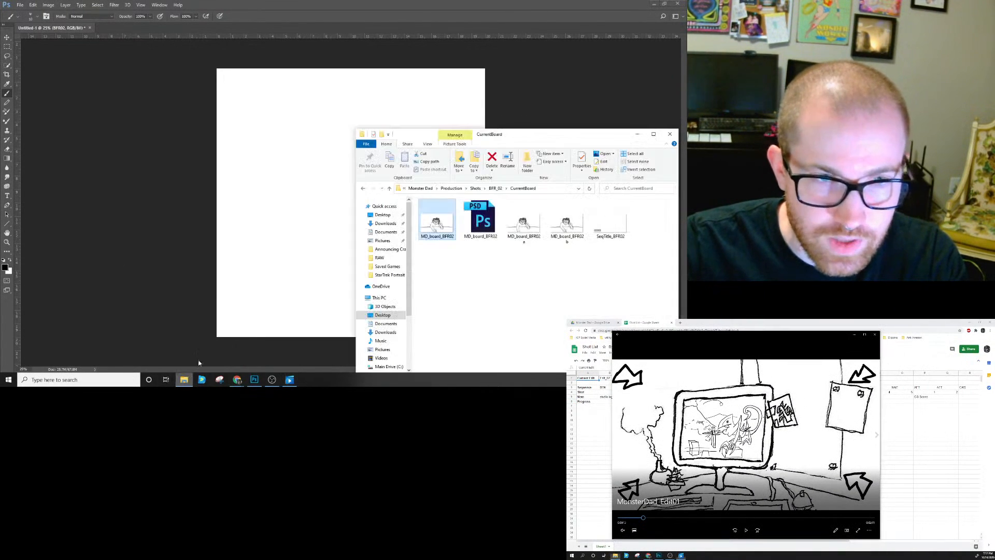
drag(514, 135, 443, 115)
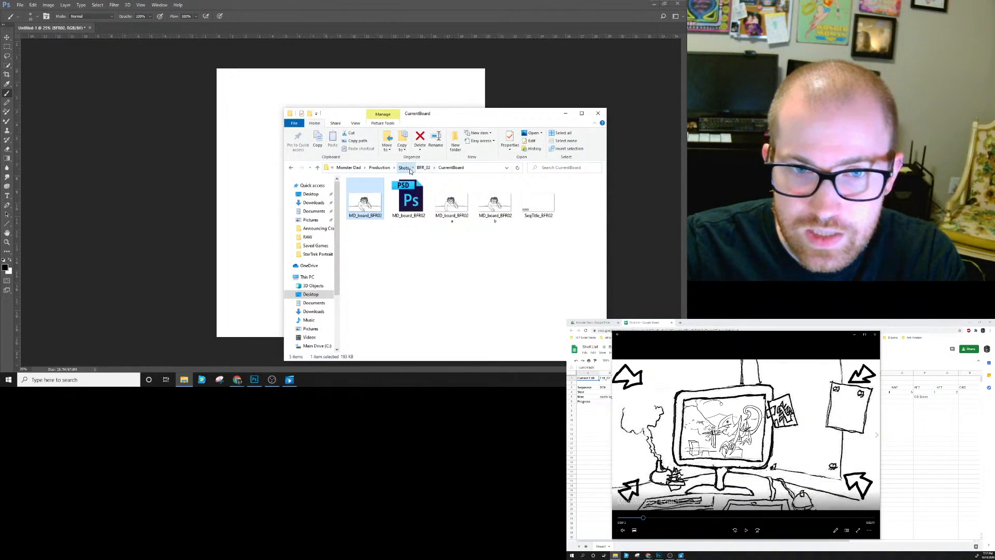
click(403, 168)
double_click(366, 221)
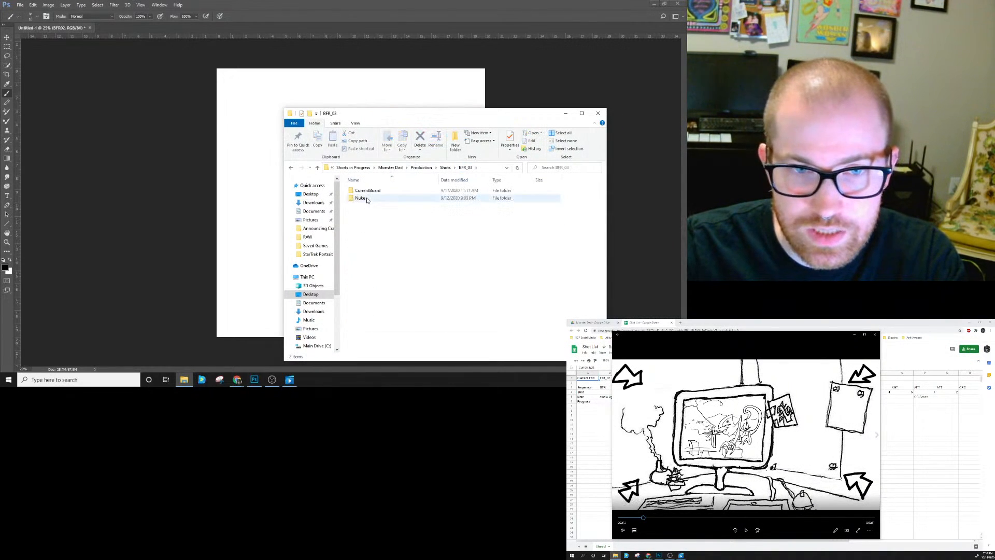
double_click(366, 192)
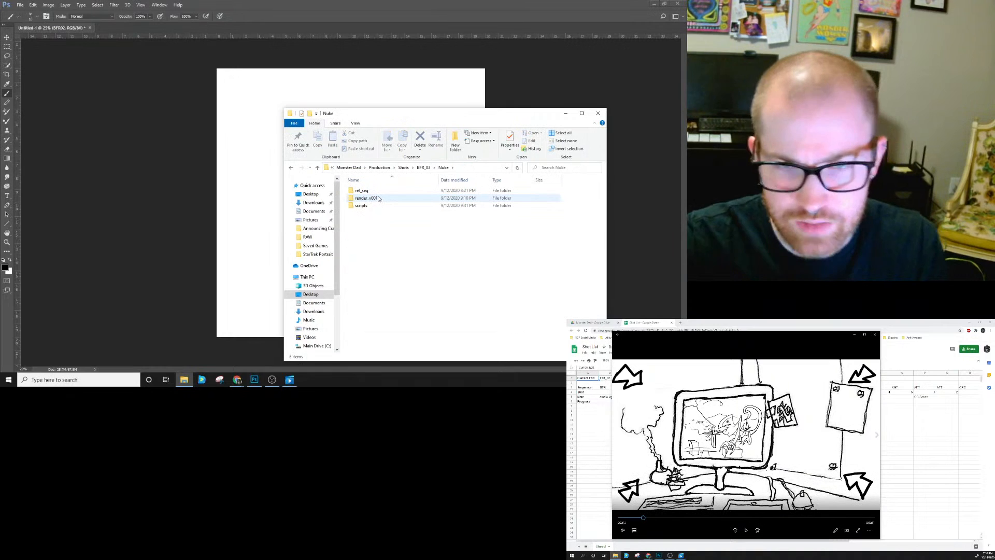
click(376, 201)
double_click(376, 201)
click(493, 252)
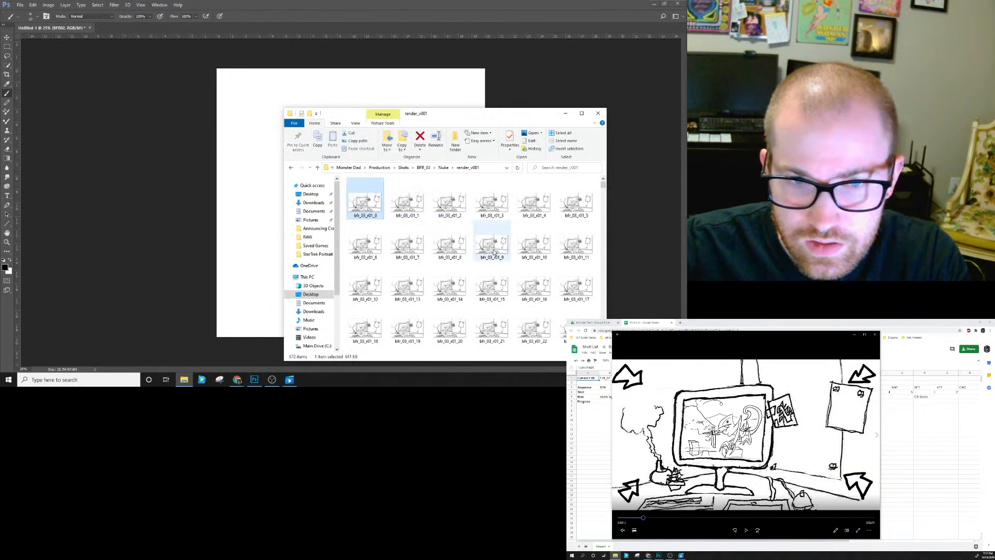
Look through the BFR_03 render frames and place the first one, bfr_03_v01_0, into the document at full canvas width.
scroll(494, 252, down, 20)
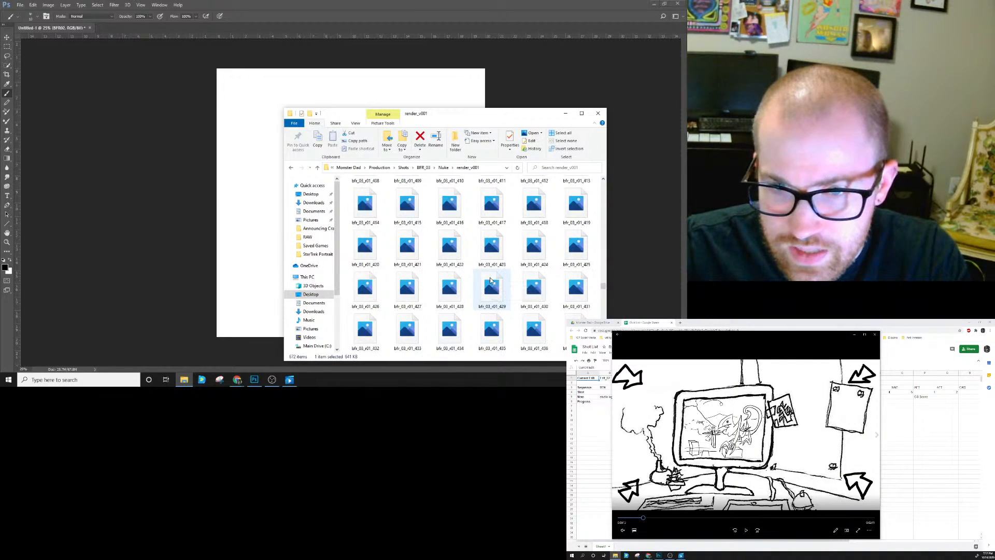
scroll(493, 284, down, 9)
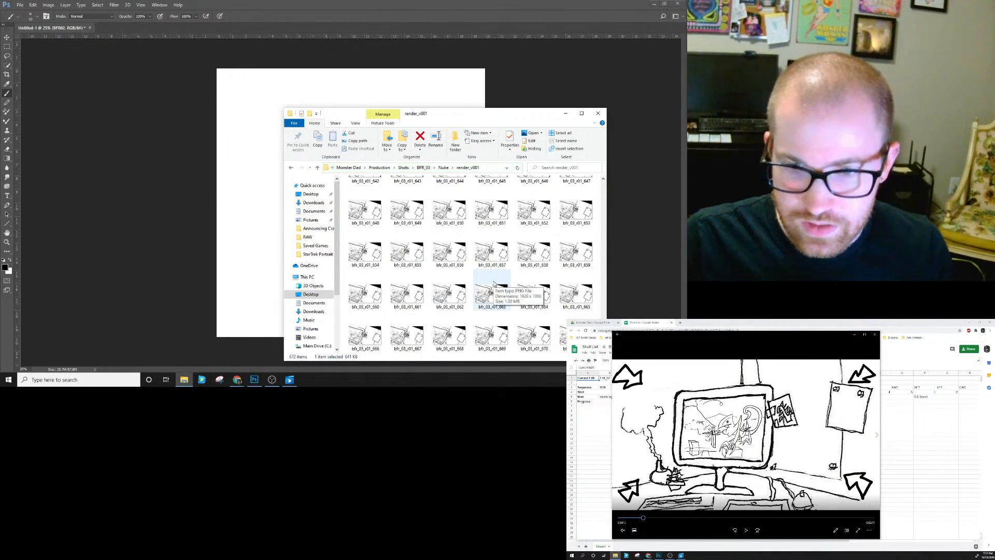
scroll(494, 284, up, 20)
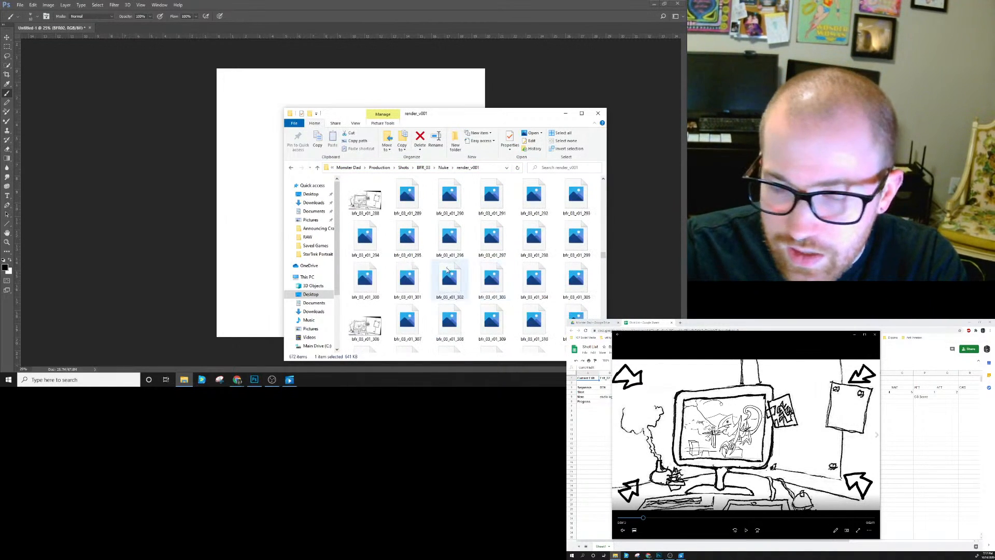
scroll(442, 269, up, 10)
drag(376, 193, 255, 171)
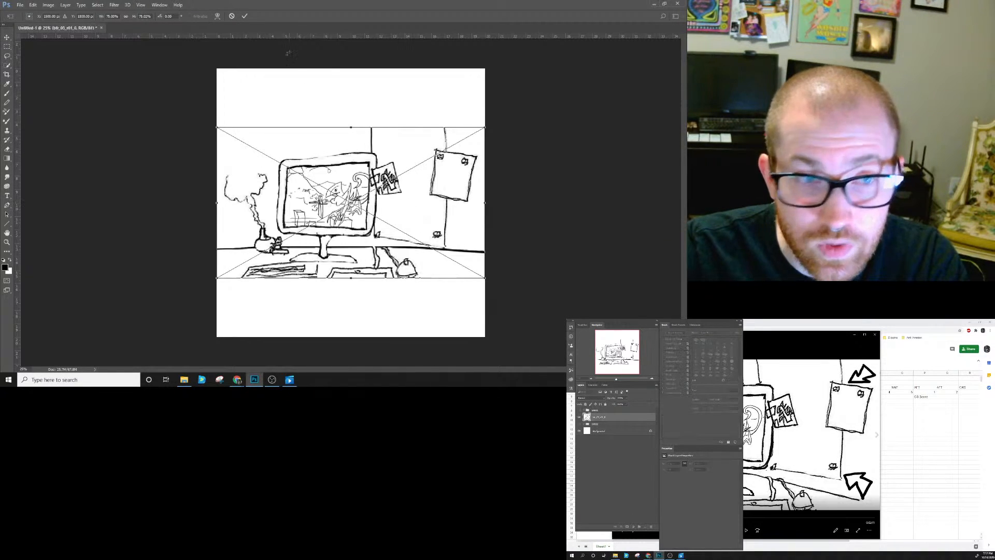
click(244, 16)
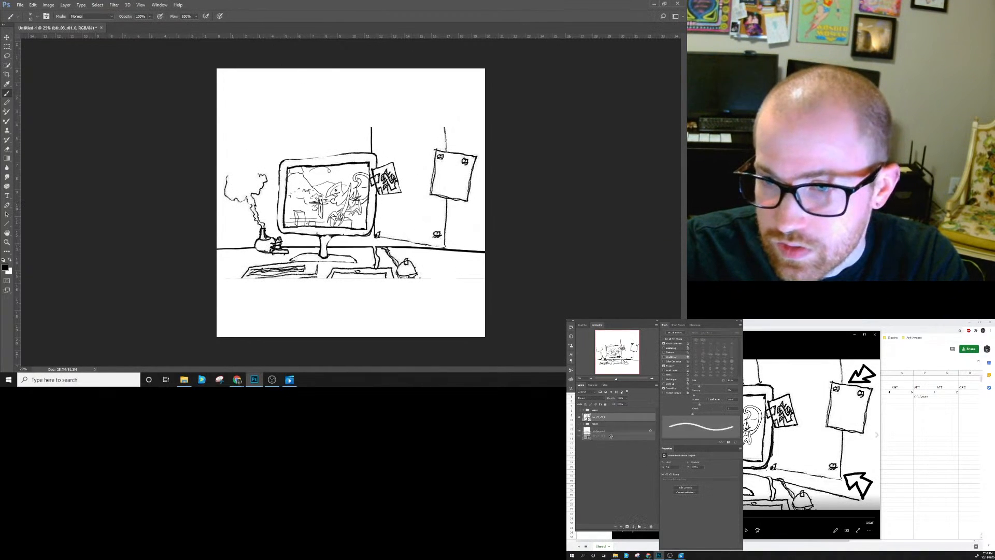
Move the bfr_03_v01_0 layer below the BFR02 group, put it in its own group named BFR03, and collapse and hide that group.
drag(605, 426, 603, 428)
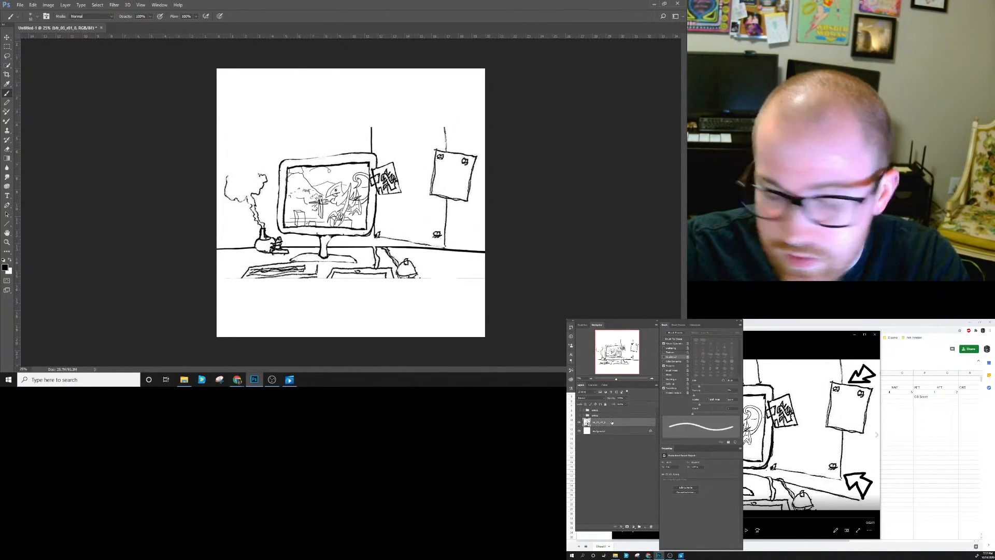
key(ctrl+g)
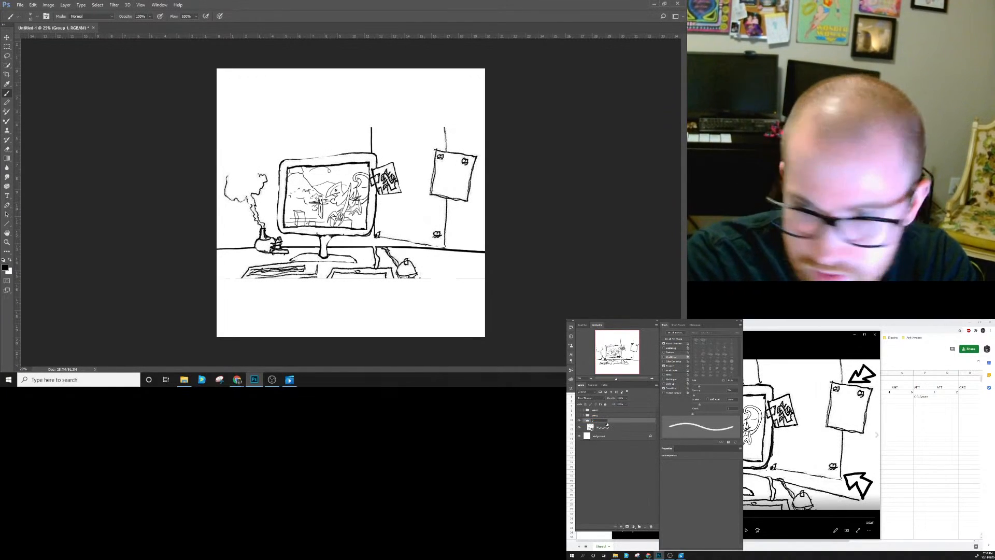
text(EF)
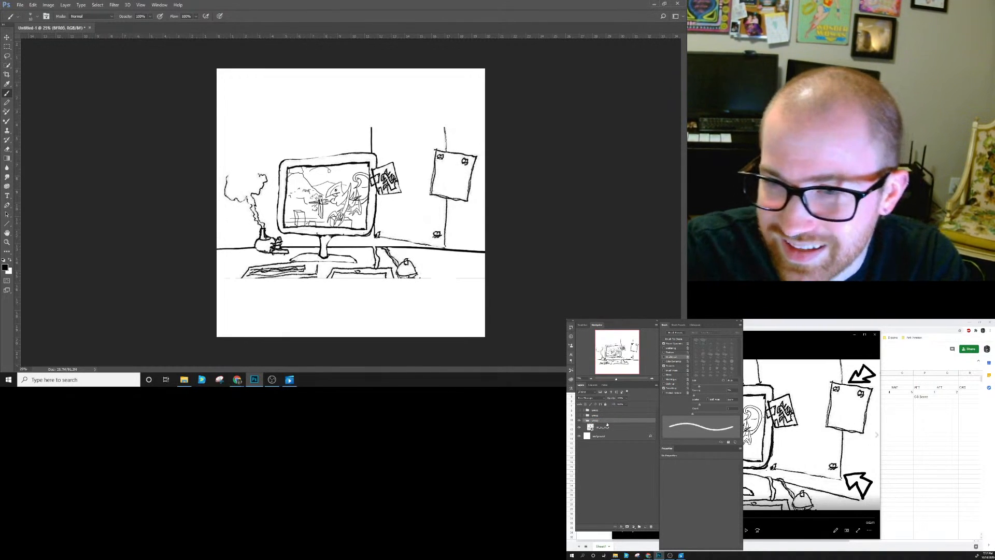
click(579, 421)
click(579, 420)
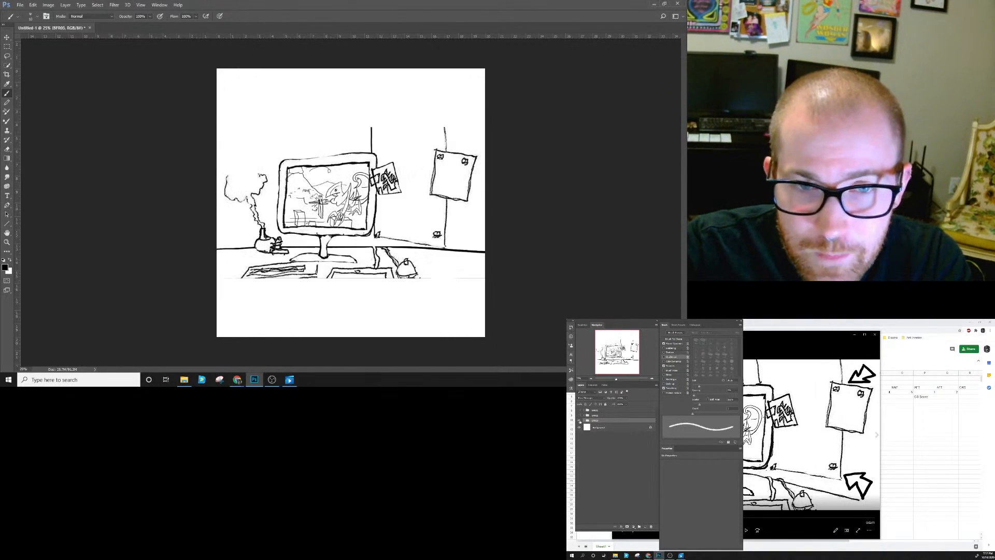
click(579, 415)
click(578, 415)
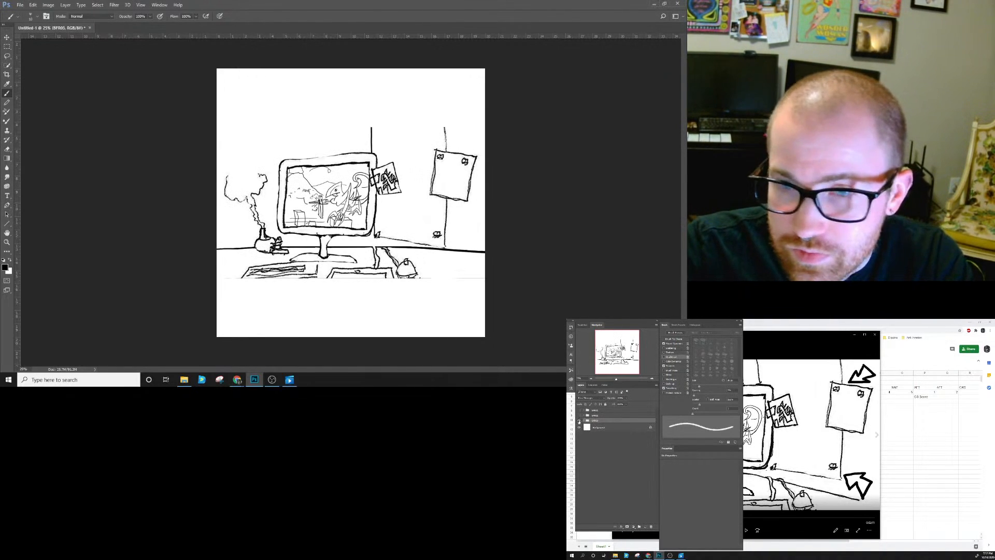
click(579, 420)
Bring the video player back to the main monitor, select the first MOS cell in the shot list, and scrub MonsterDad_Edit01 to 0:44.
drag(807, 335, 511, 51)
click(816, 320)
click(669, 389)
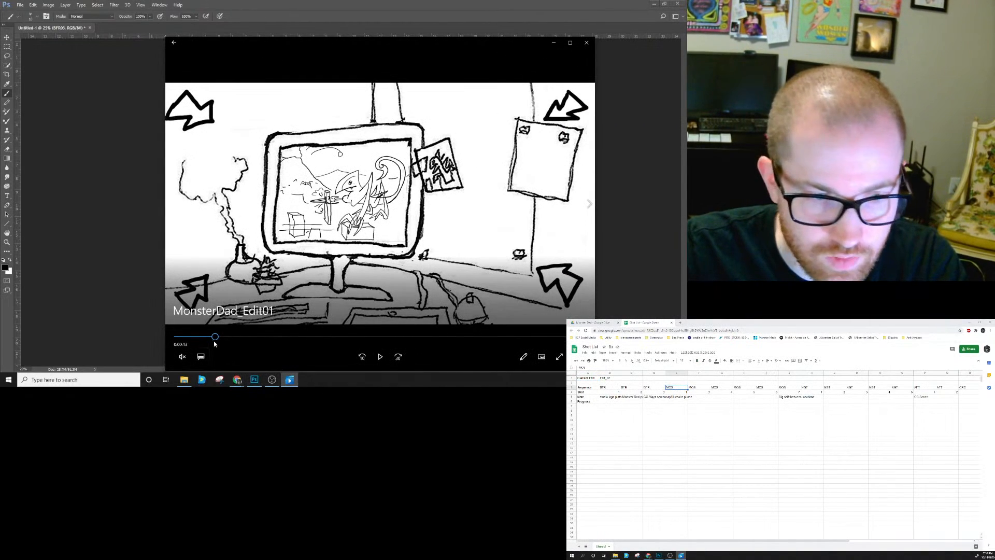
drag(225, 340, 305, 335)
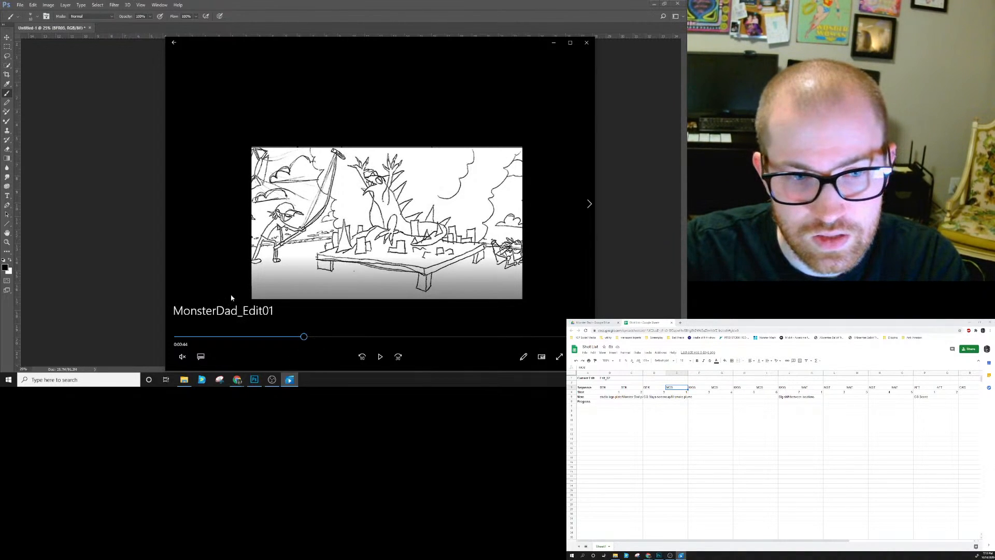
Switch the player to MonsterDad_Edit02, pause it, and scrub to the MOS_01 shot at 0:42.
click(588, 205)
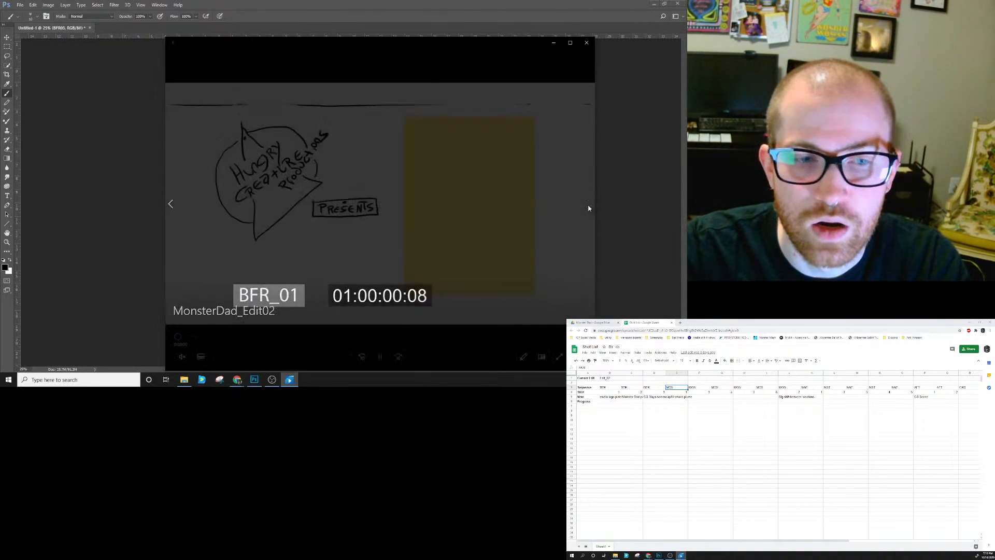
click(380, 357)
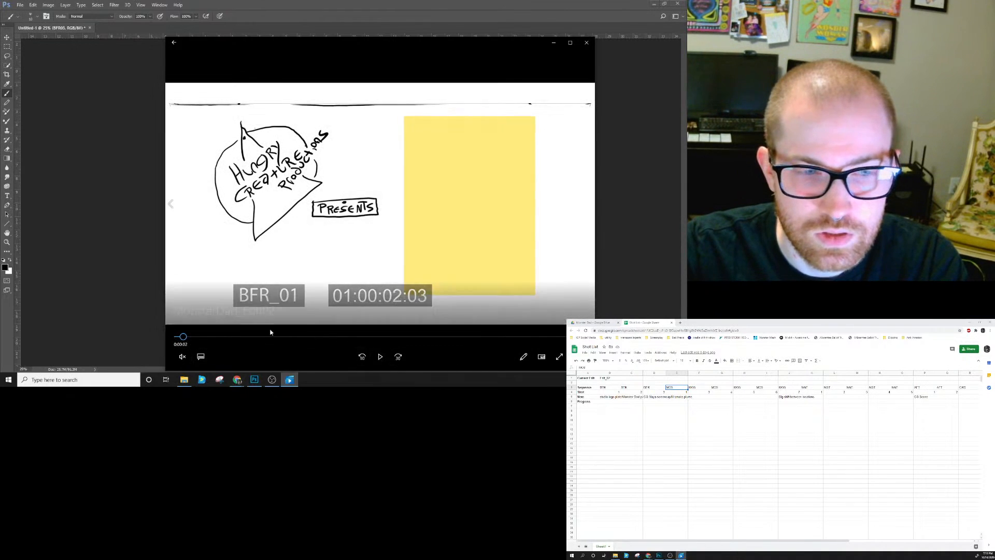
drag(182, 338, 286, 340)
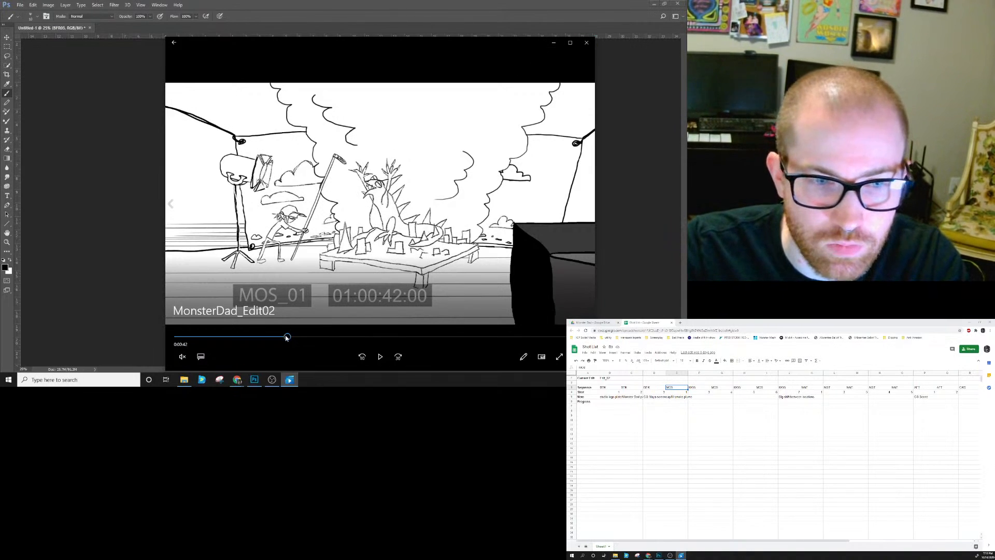
In File Explorer, return to the Shots folder and open MOS_01's Nuke mos01_render_v001 folder.
click(375, 4)
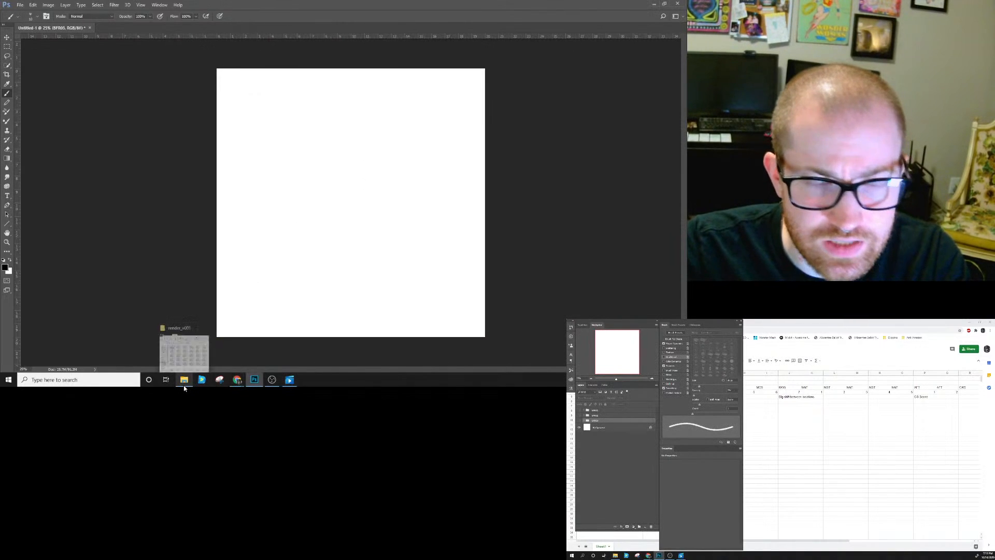
click(184, 385)
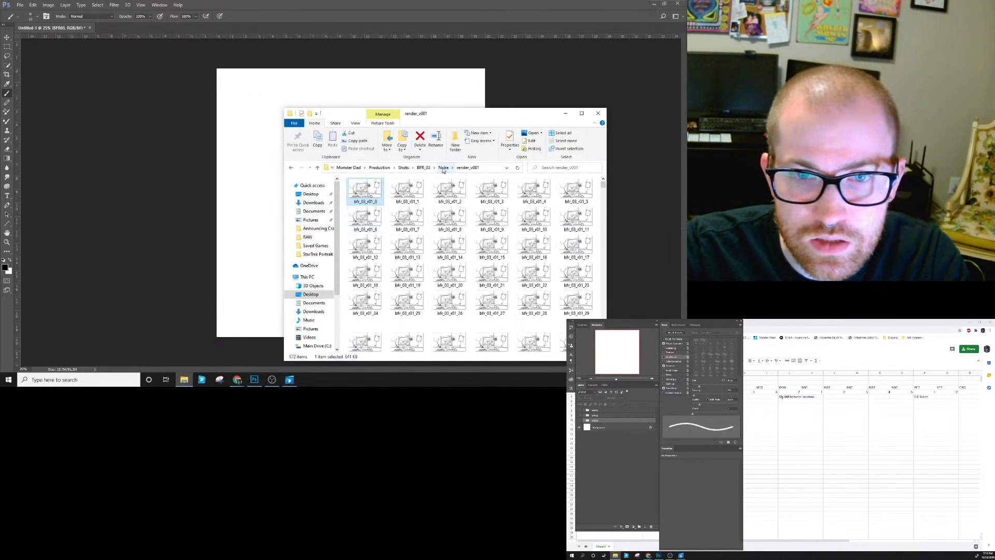
click(403, 167)
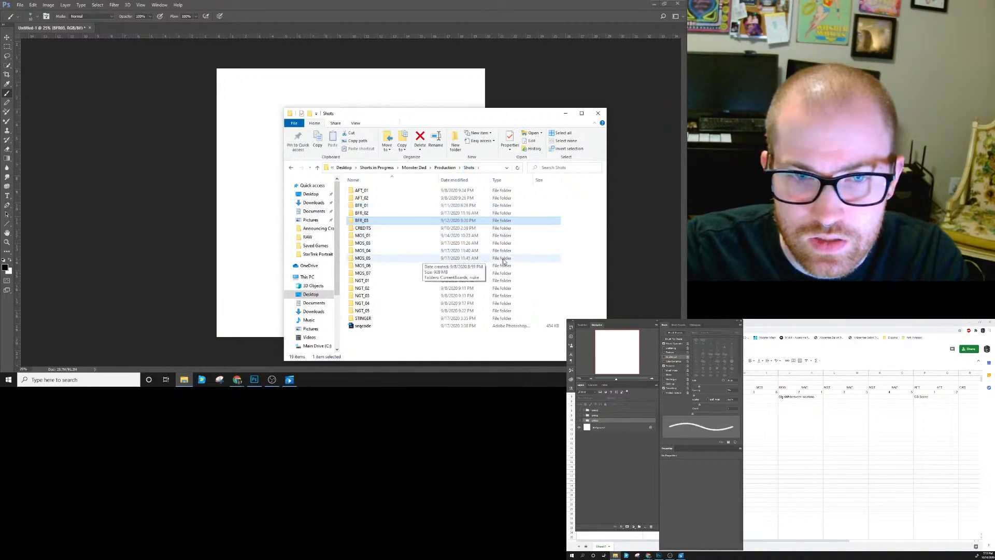
click(788, 323)
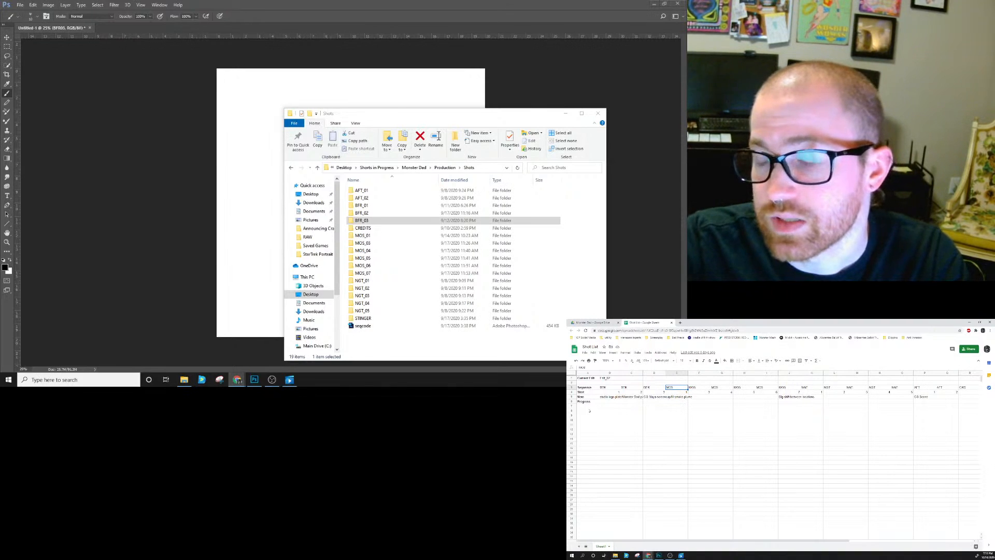
double_click(392, 238)
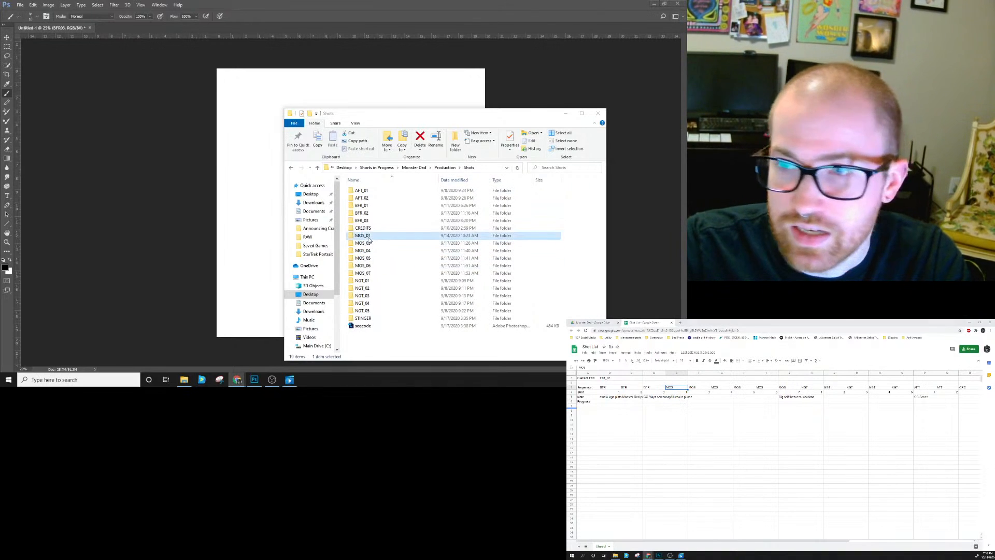
double_click(362, 198)
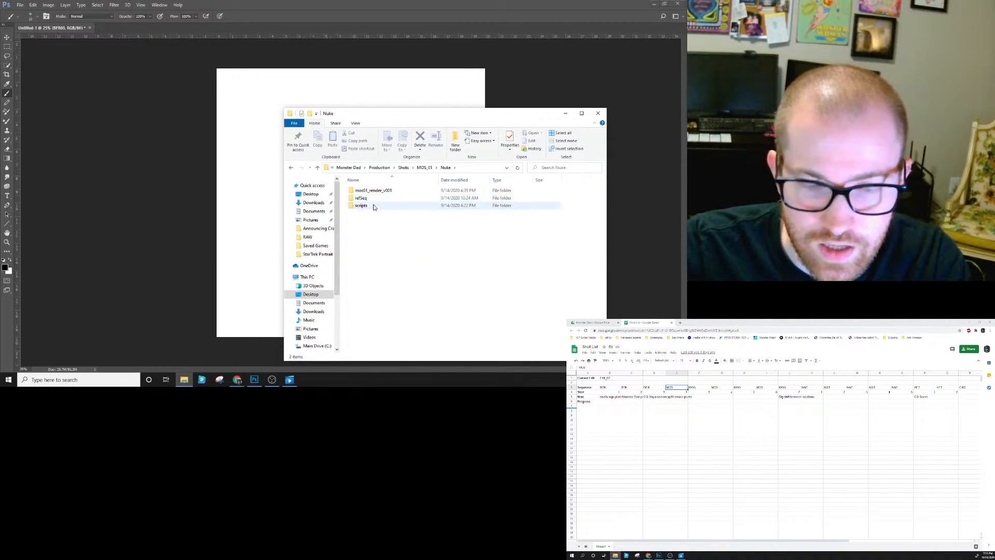
double_click(380, 191)
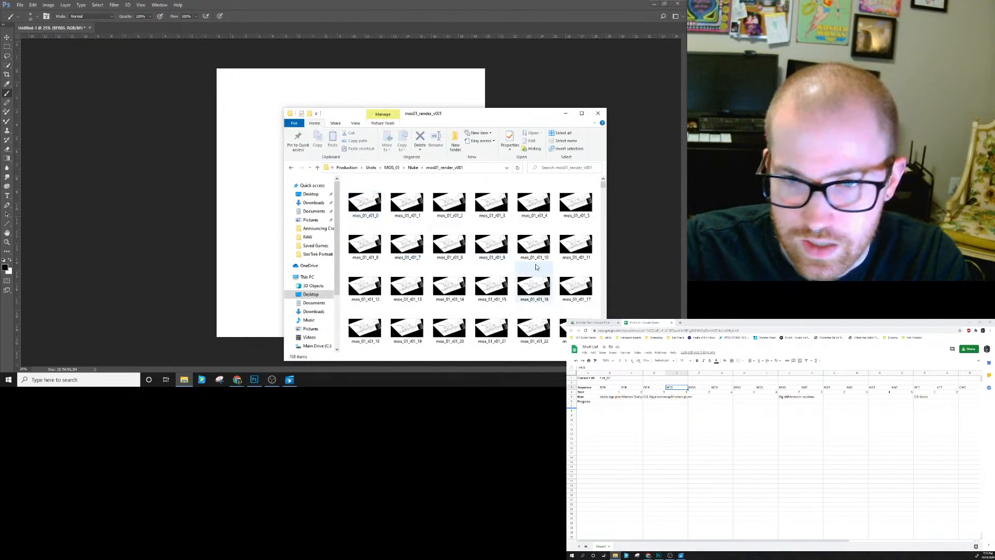
Place the last MOS_01 render frame, mos_01_v01_767, into the document at full canvas width.
scroll(531, 265, down, 10)
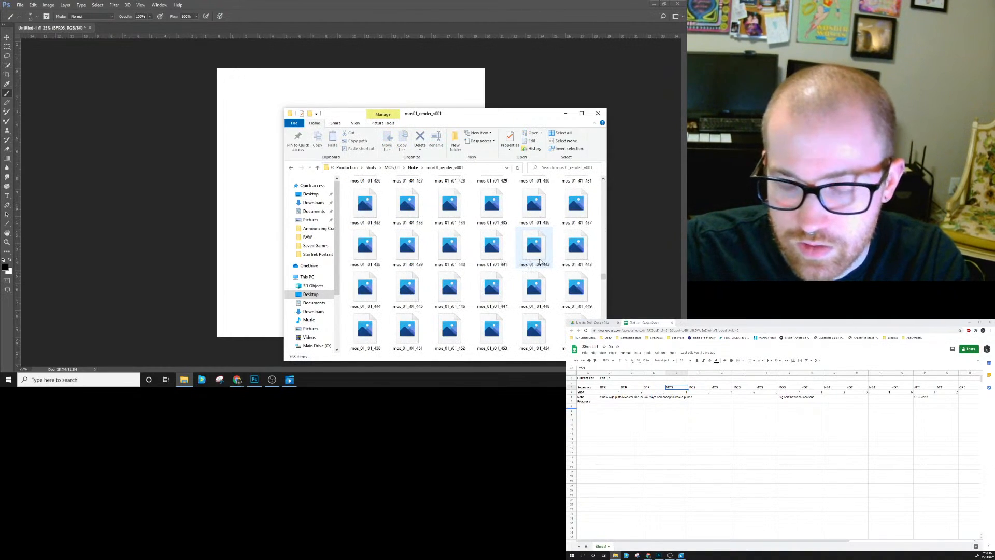
scroll(538, 261, down, 18)
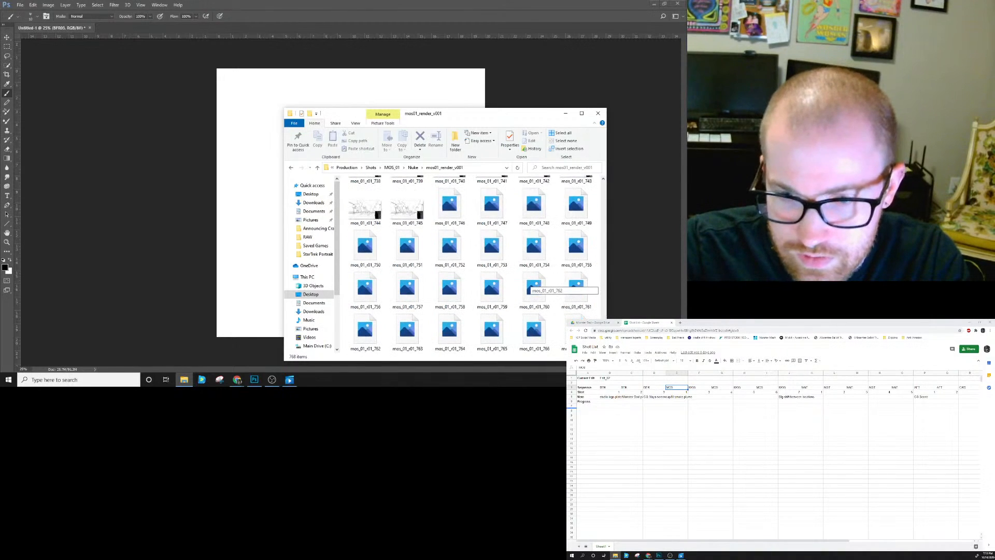
drag(576, 331, 282, 194)
click(245, 17)
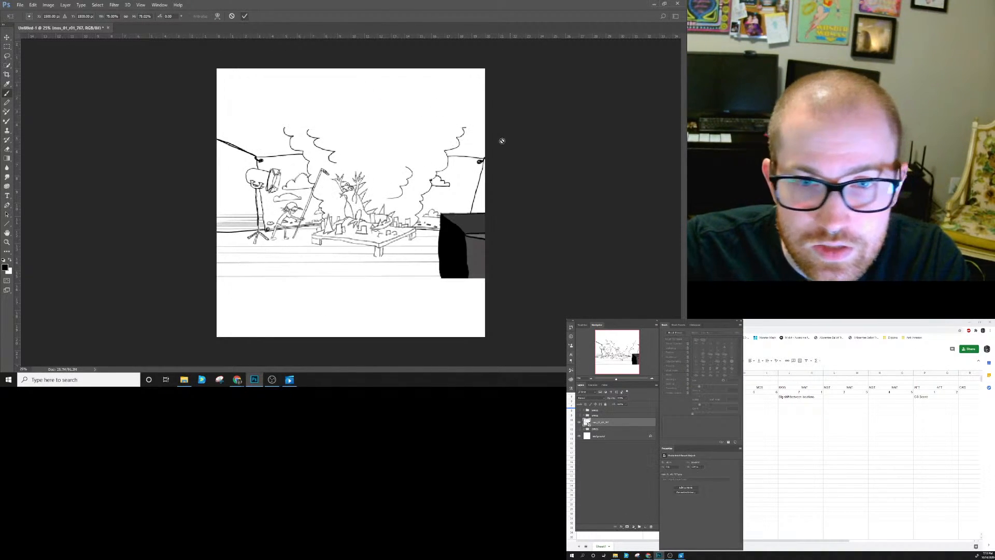
Move the mos_01_v01_767 layer directly above the Background, put it in a group named Mos01, and collapse the group.
drag(609, 423, 595, 428)
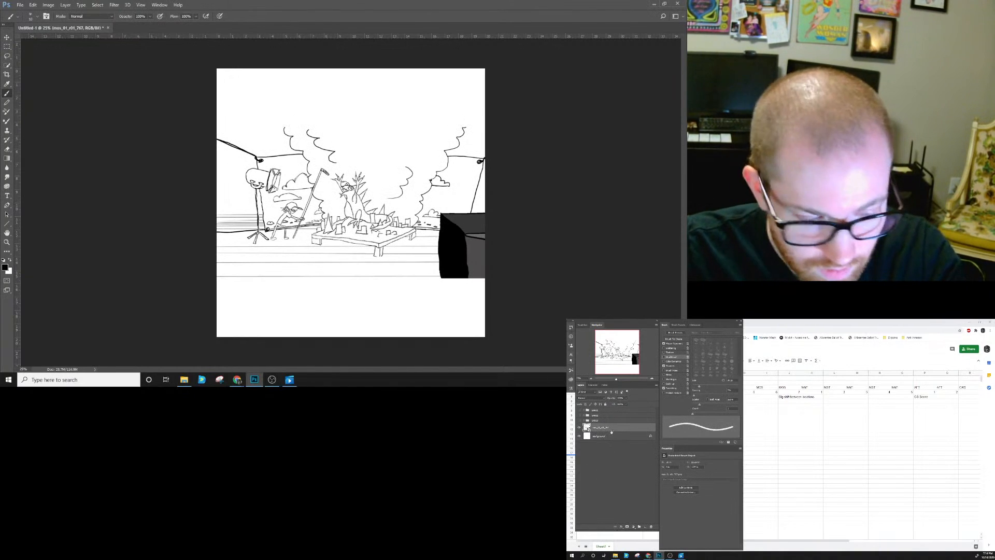
key(ctrl+g)
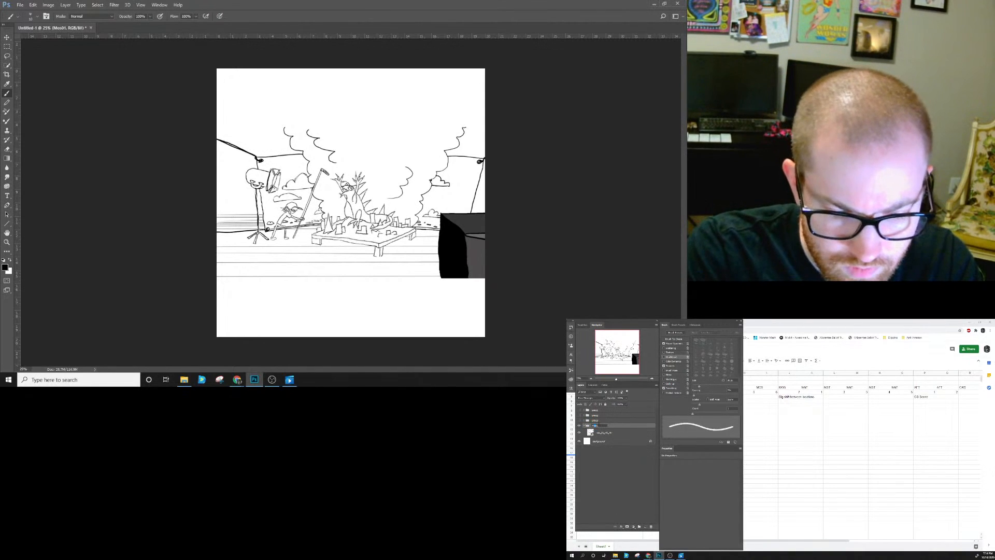
click(598, 445)
click(584, 425)
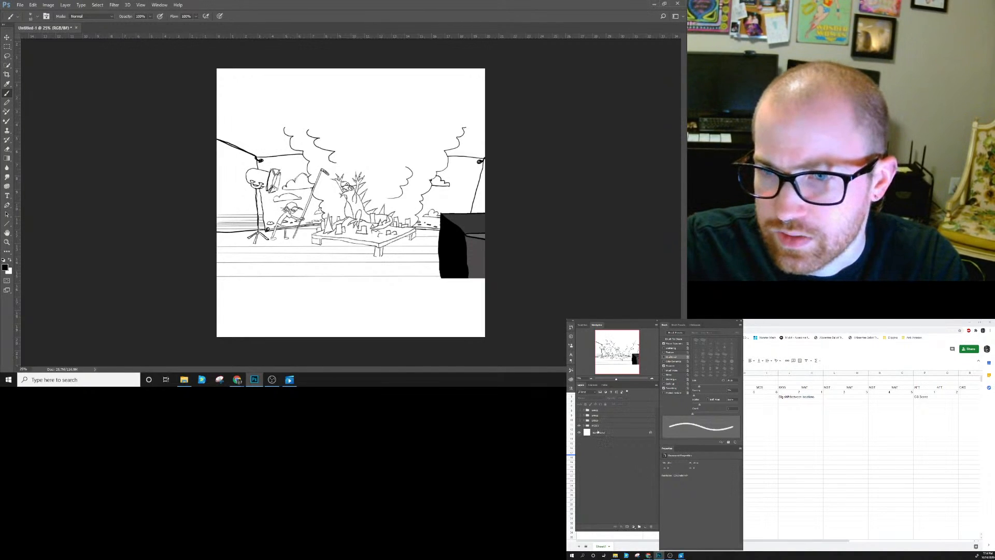
Select the second MOS cell in the shot list and hide the Mos01 group in the document.
click(766, 325)
click(693, 388)
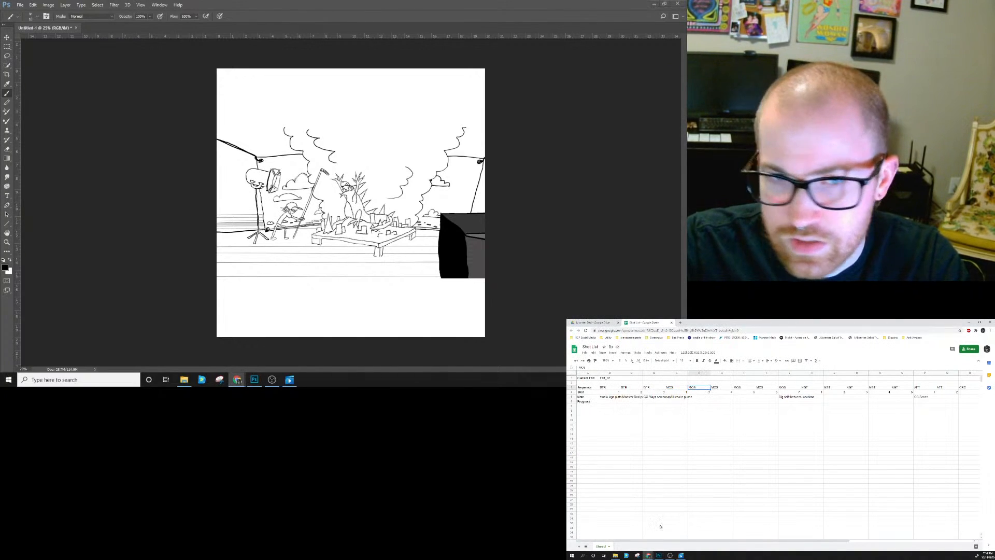
click(527, 60)
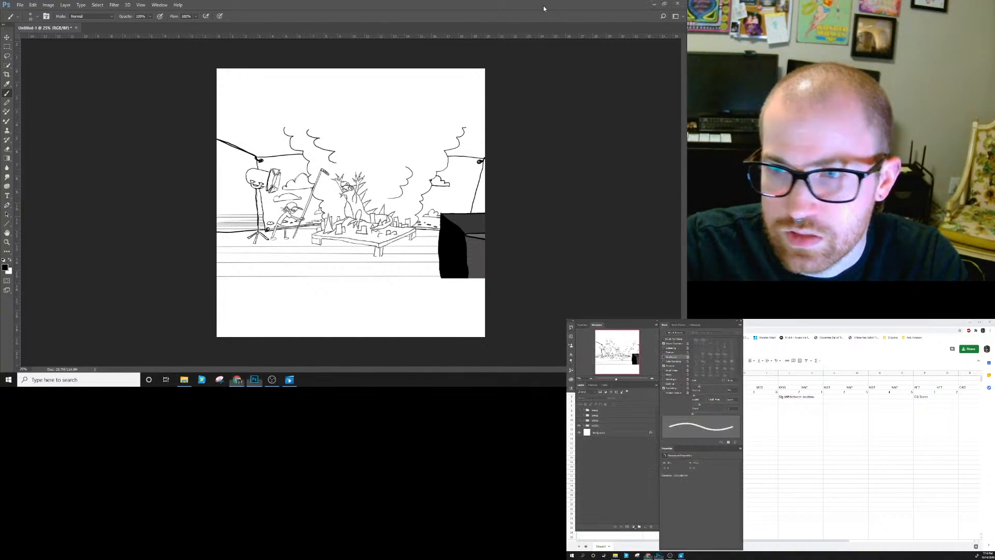
click(579, 425)
click(579, 426)
click(579, 421)
click(579, 420)
click(579, 425)
click(579, 426)
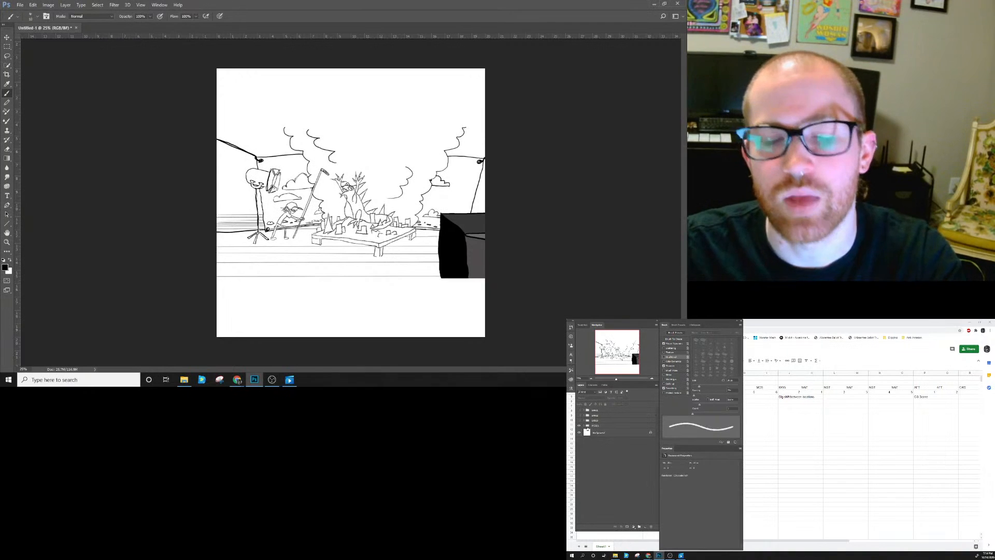
click(579, 426)
Recheck the second MOS shot in the shot list, scrub MonsterDad_Edit02 to MOS_03 at 0:48, and minimize the player.
click(769, 382)
click(702, 394)
click(702, 388)
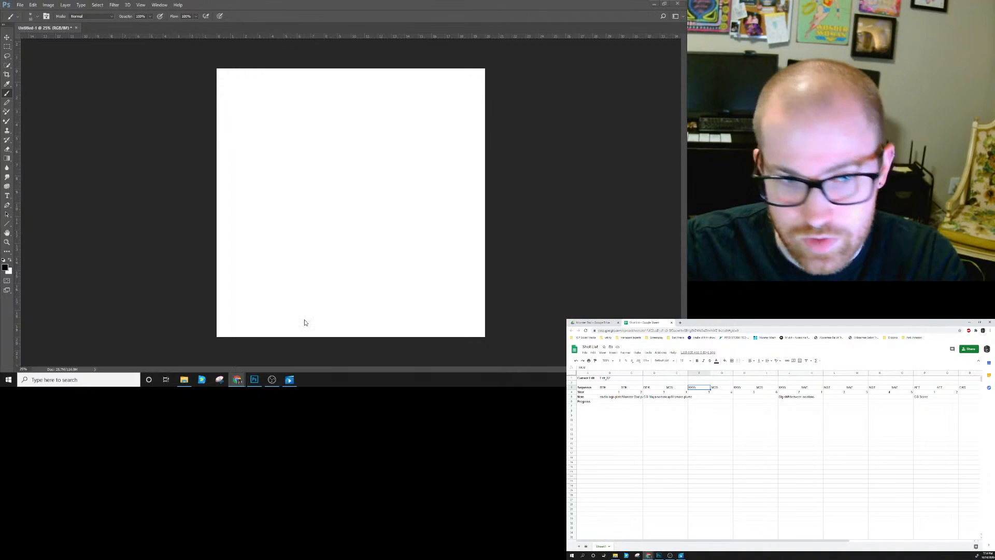
click(202, 379)
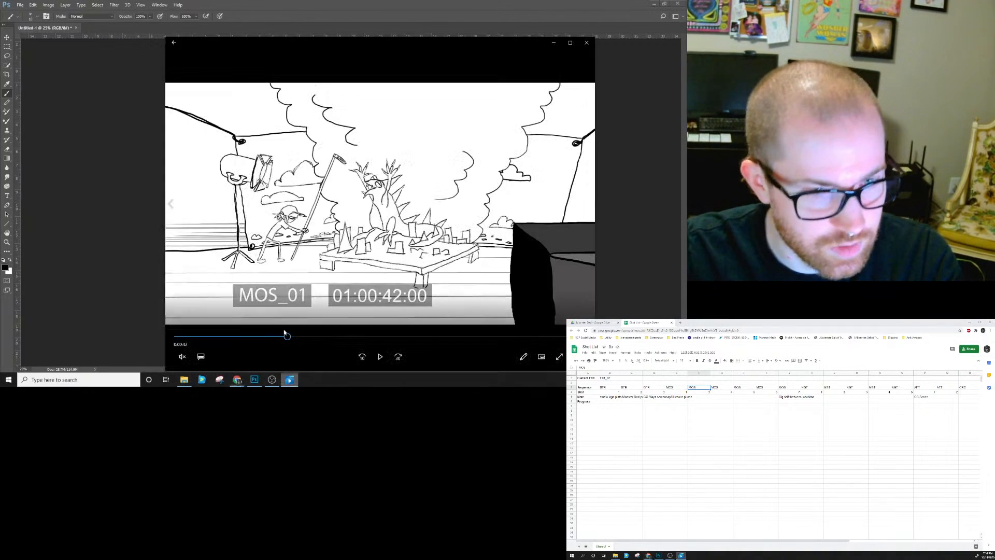
drag(298, 337, 303, 337)
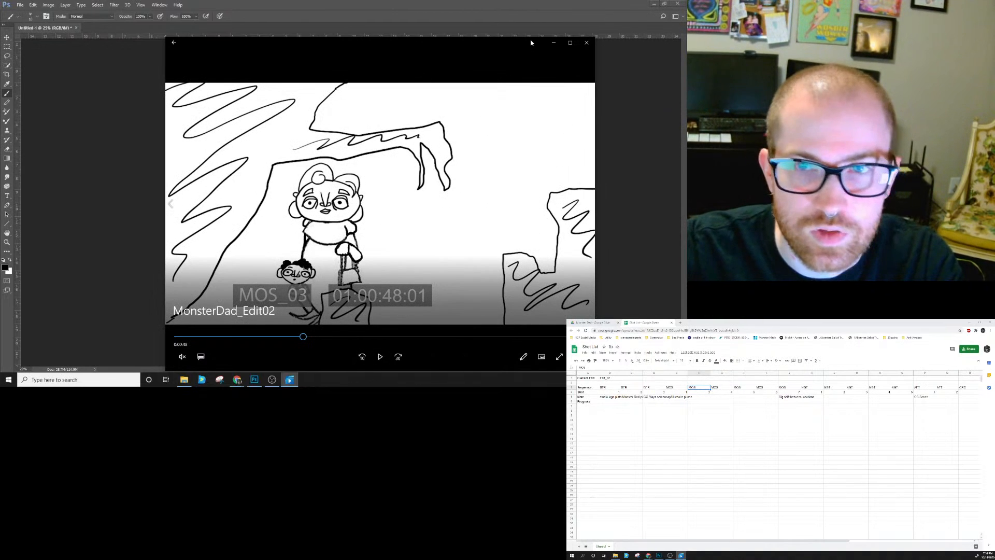
click(554, 45)
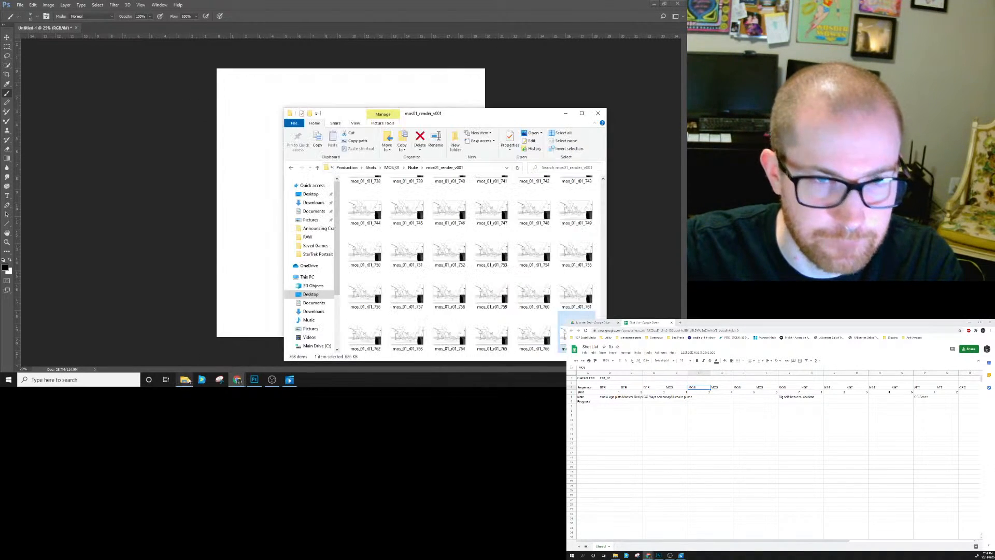
In File Explorer, return to the Shots folder and open MOS_03's CurrentBoards folder.
click(184, 379)
click(370, 167)
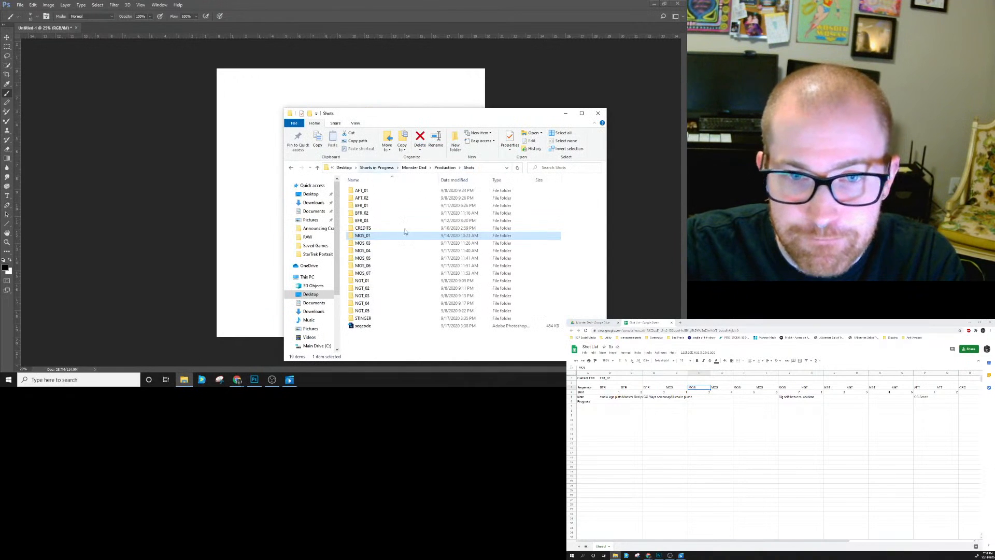
click(370, 243)
double_click(370, 244)
double_click(375, 214)
click(425, 167)
drag(408, 200, 344, 258)
double_click(364, 200)
Place the board MD_board_MOS03a into the document and scale it to the full canvas width.
click(371, 207)
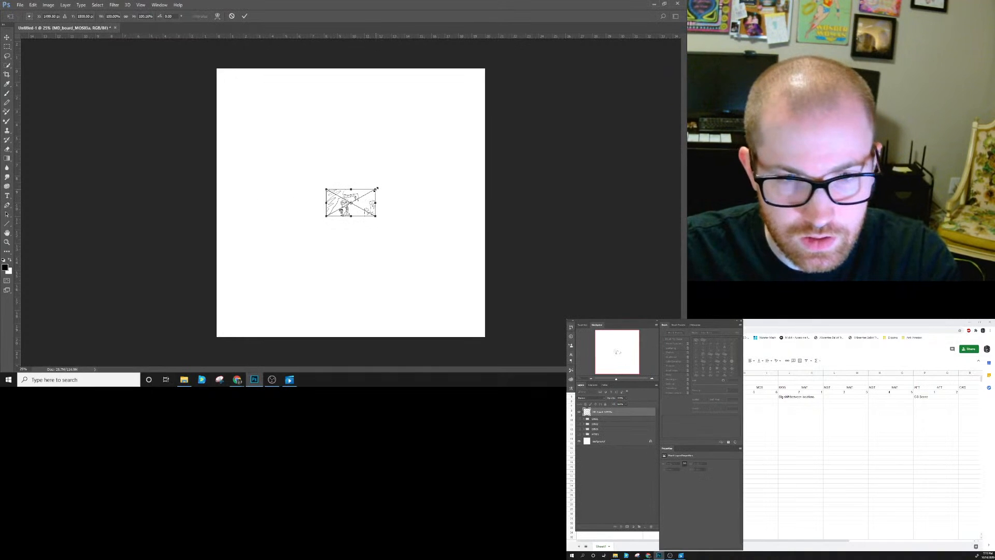
drag(376, 188, 494, 143)
drag(326, 216, 217, 279)
click(243, 15)
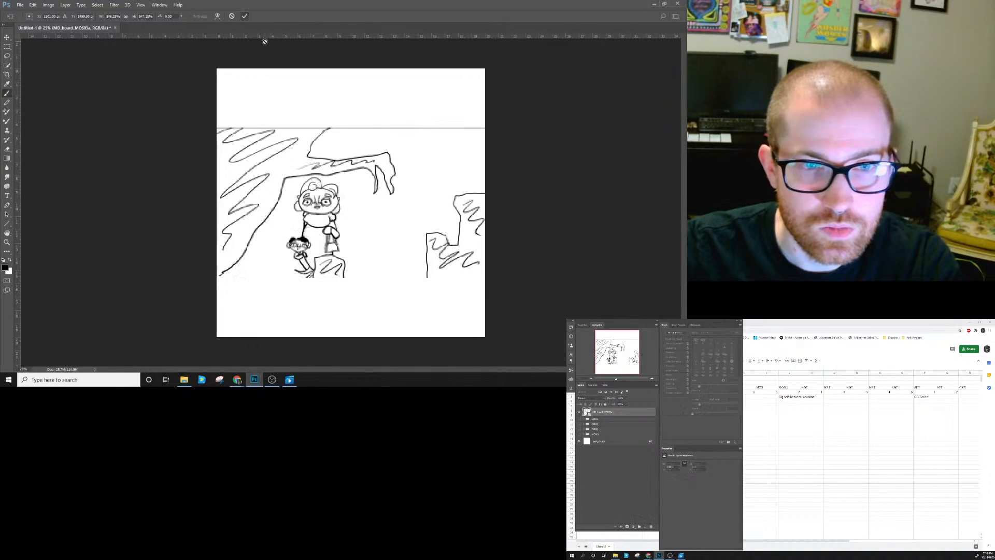
key(b)
Move the MOS03 board layer directly above the Background, put it in a group named MOS03, and collapse the group.
drag(604, 414, 603, 434)
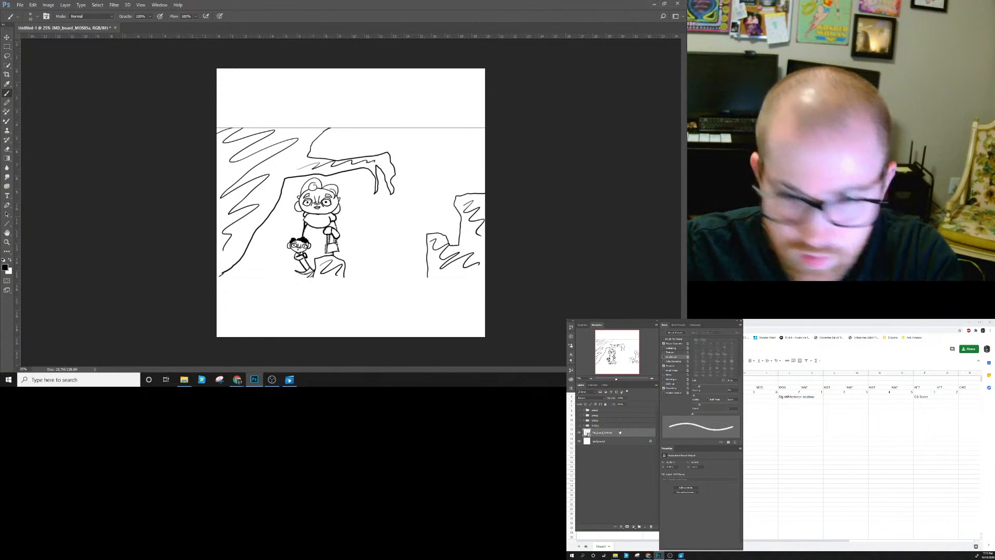
key(ctrl+g)
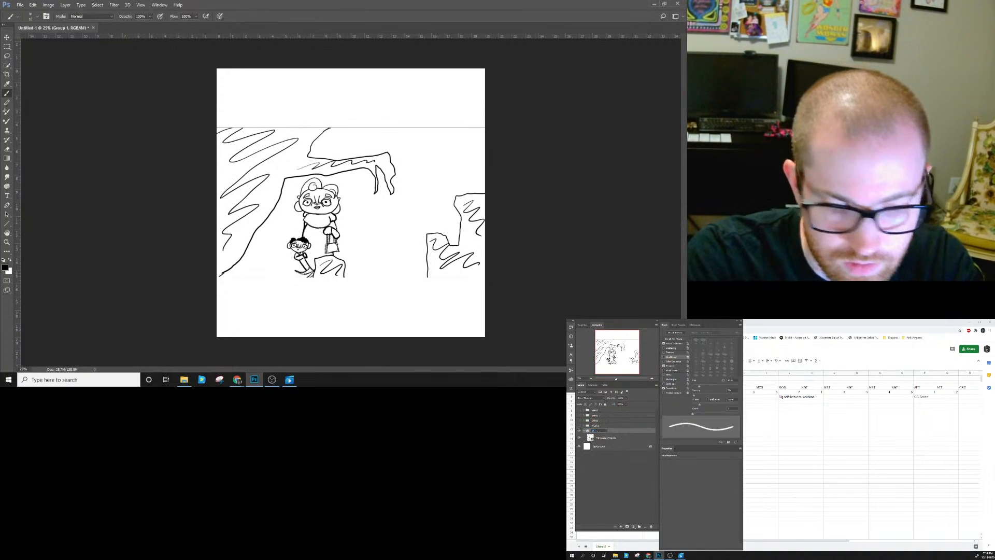
text(MOS03)
key(Return)
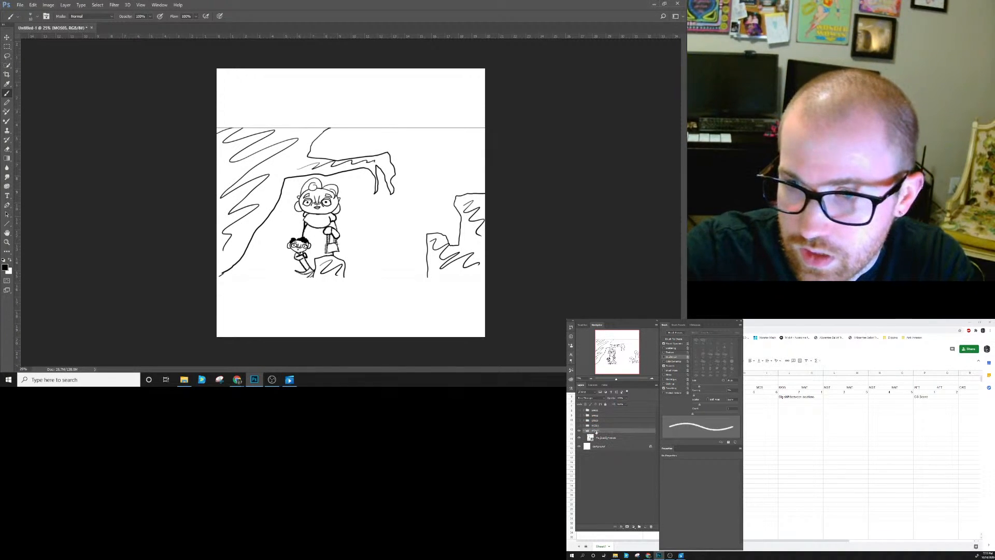
click(583, 431)
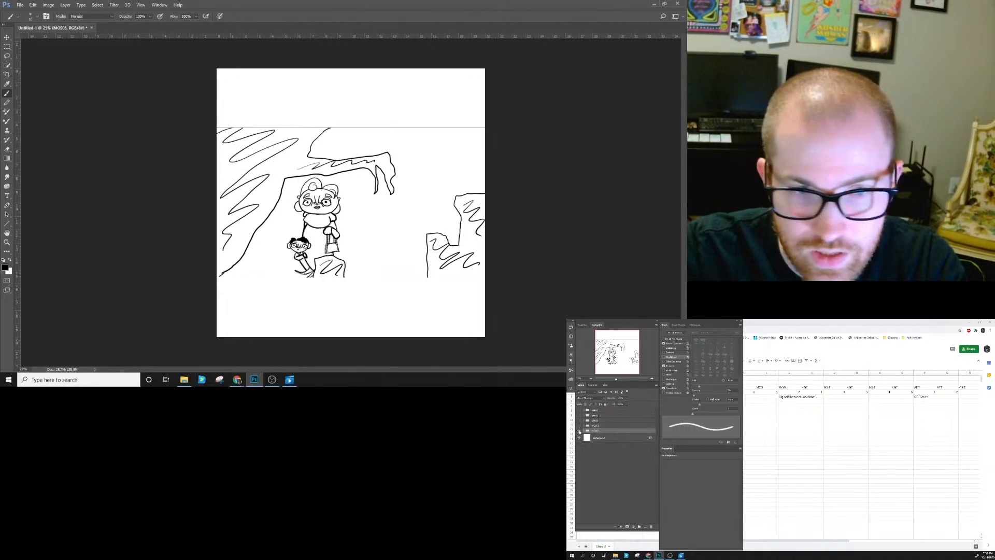
Hide the MOS03 group and select the third MOS cell in the shot list.
click(580, 431)
click(579, 431)
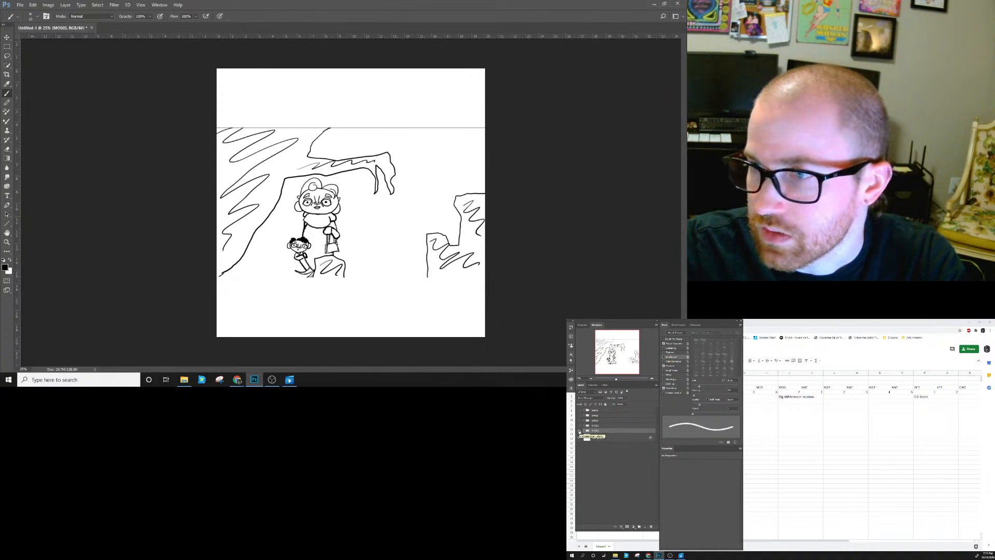
click(580, 432)
key(alt+Tab)
click(720, 389)
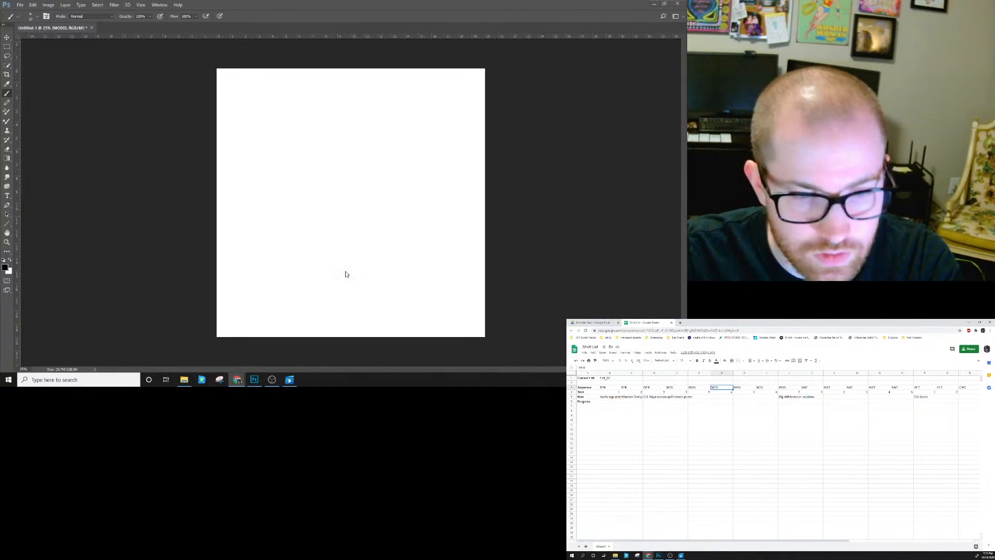
key(alt+Tab)
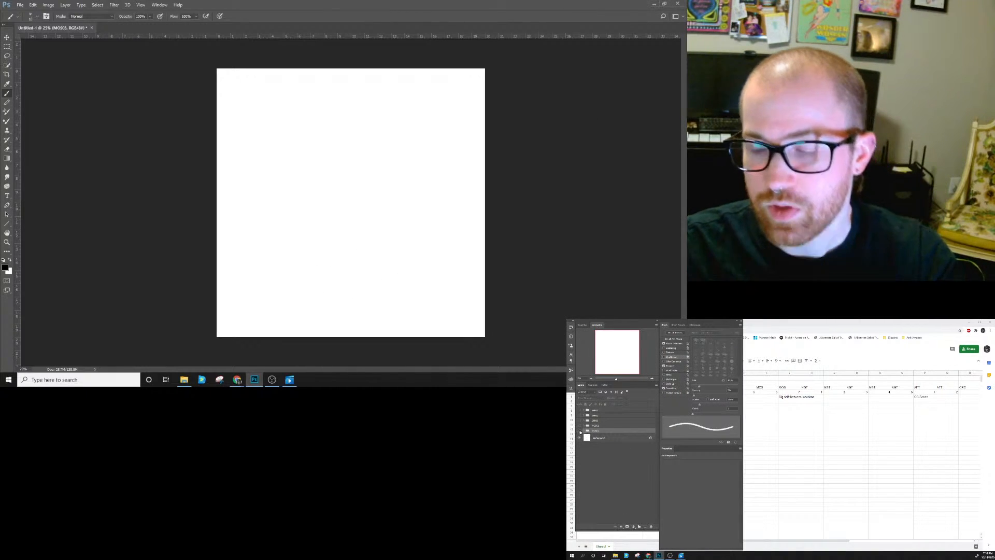
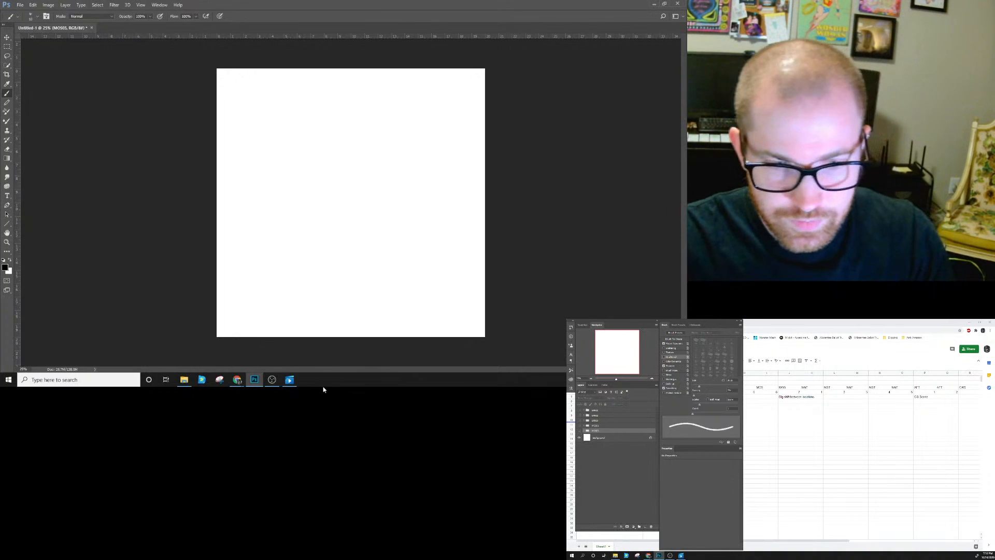
Bring up the video player beside the shot list and scrub MonsterDad_Edit02 to the MOS_04 shot at 0:58.
click(290, 380)
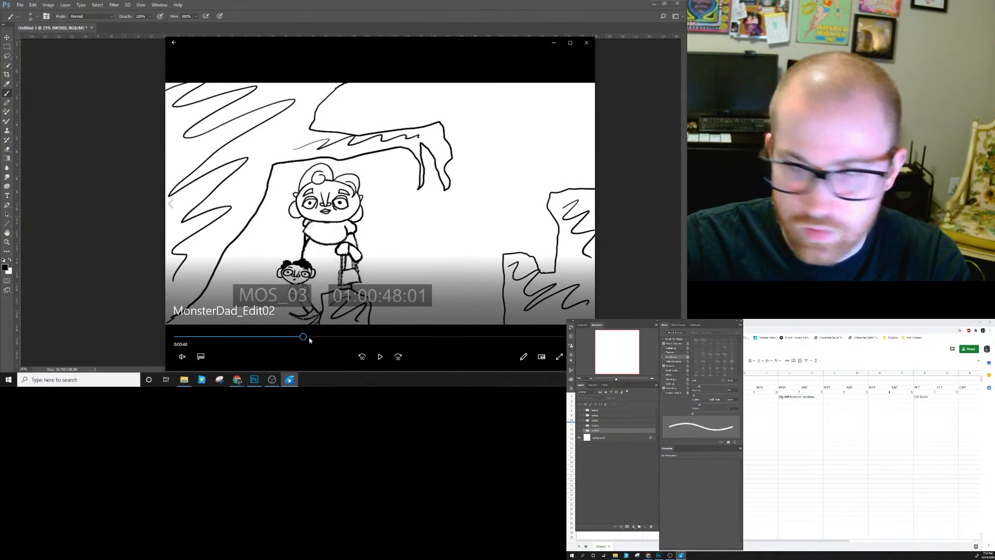
click(747, 321)
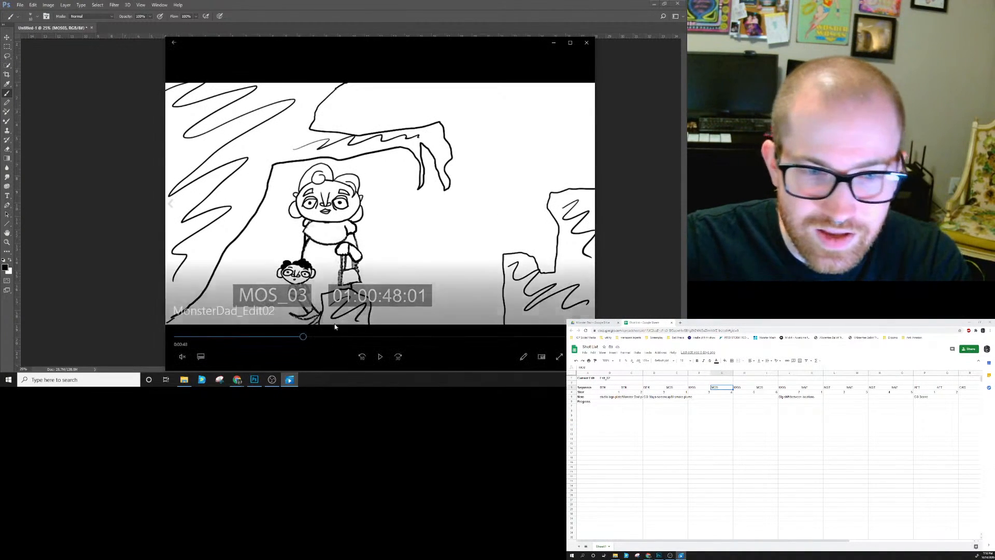
click(305, 338)
drag(306, 339, 331, 341)
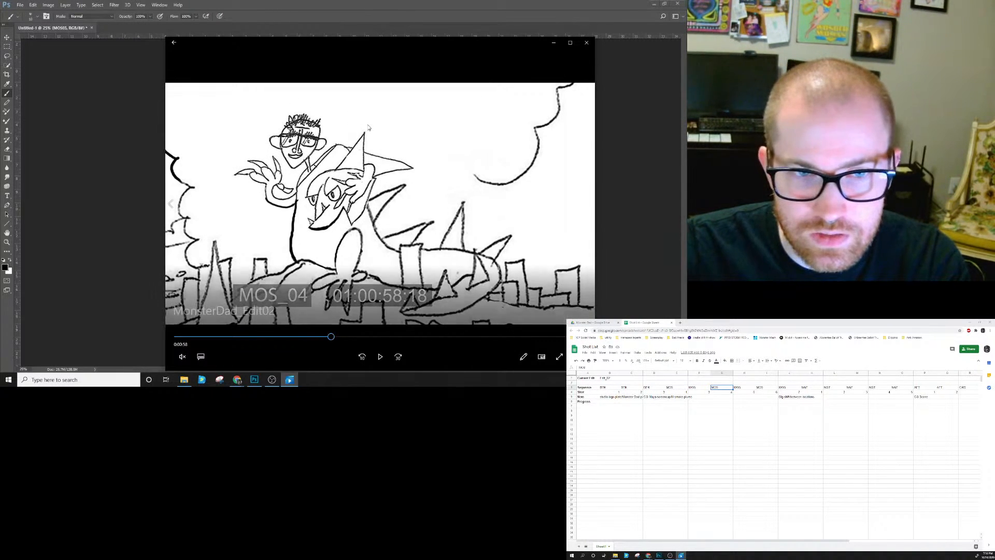
click(424, 18)
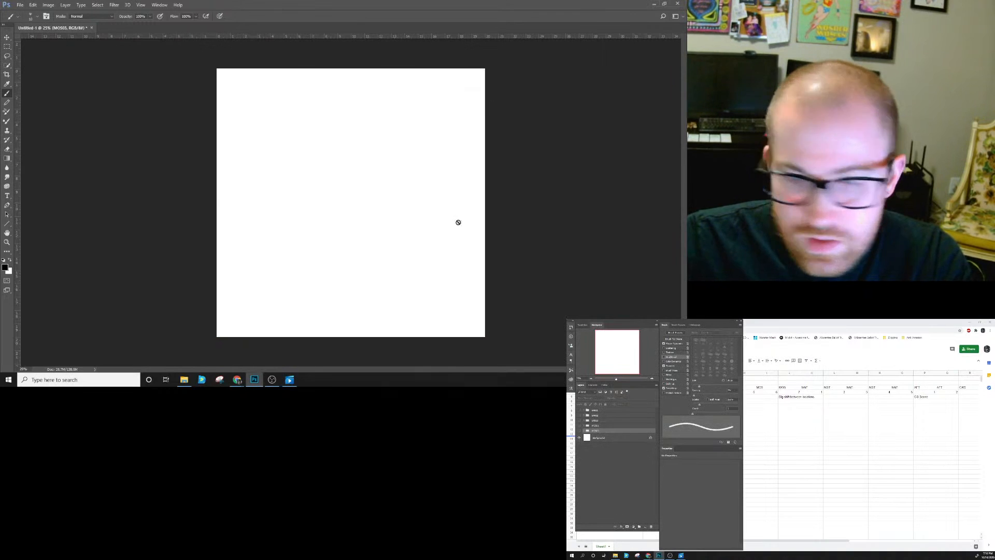
In File Explorer, return to the Shots folder and open MOS_04's CurrentBoards folder.
click(184, 379)
click(403, 168)
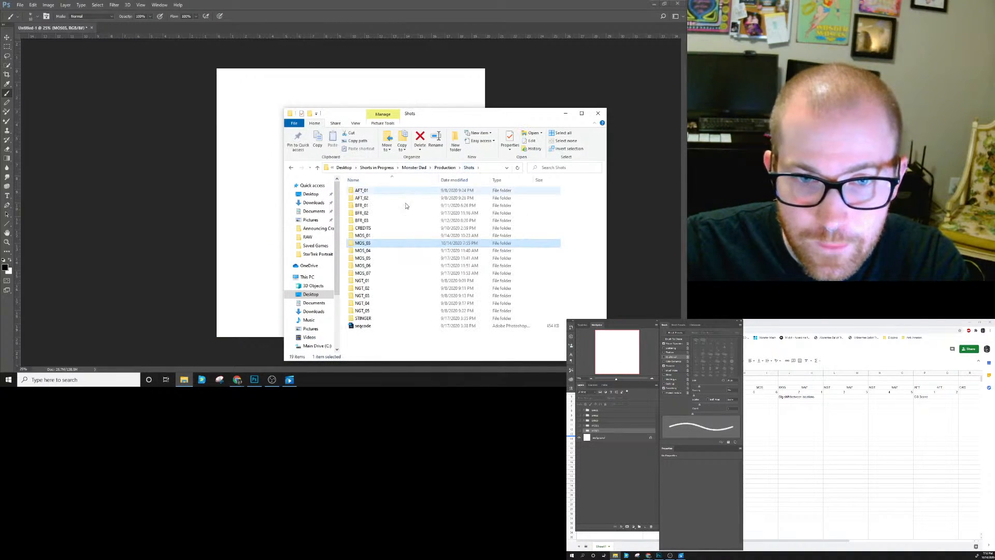
double_click(368, 250)
double_click(367, 202)
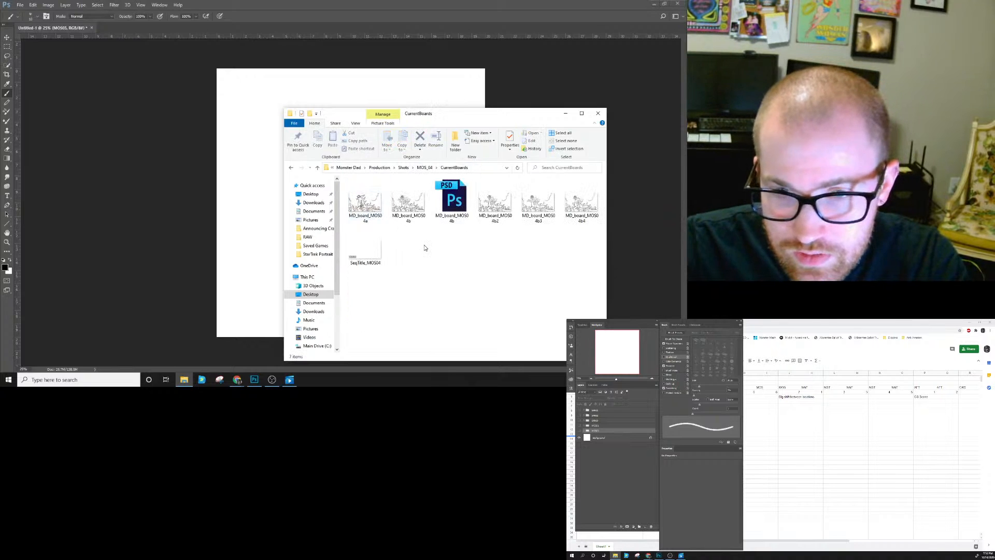
Place the board MD_board_MOS04b into the document and scale it to the full canvas width.
click(422, 217)
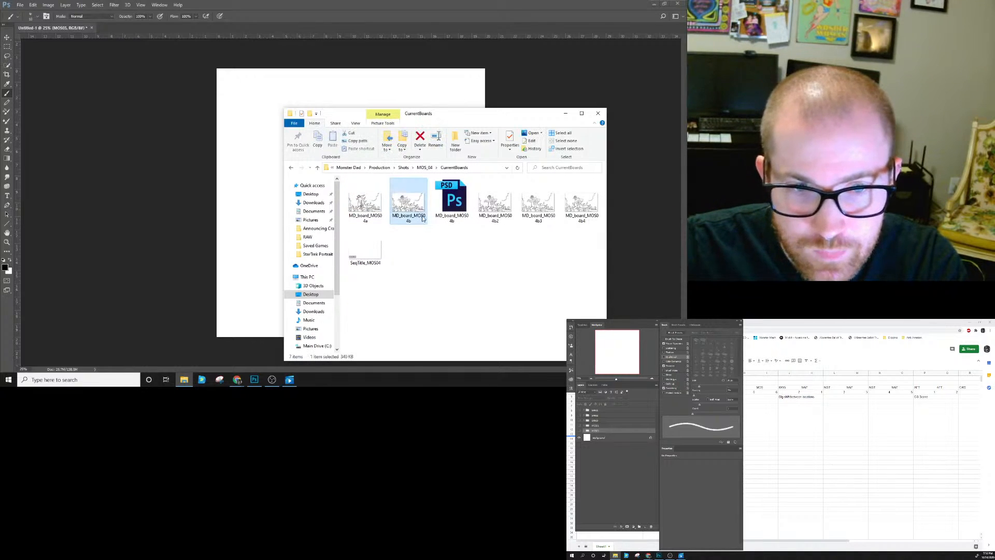
drag(412, 207, 259, 193)
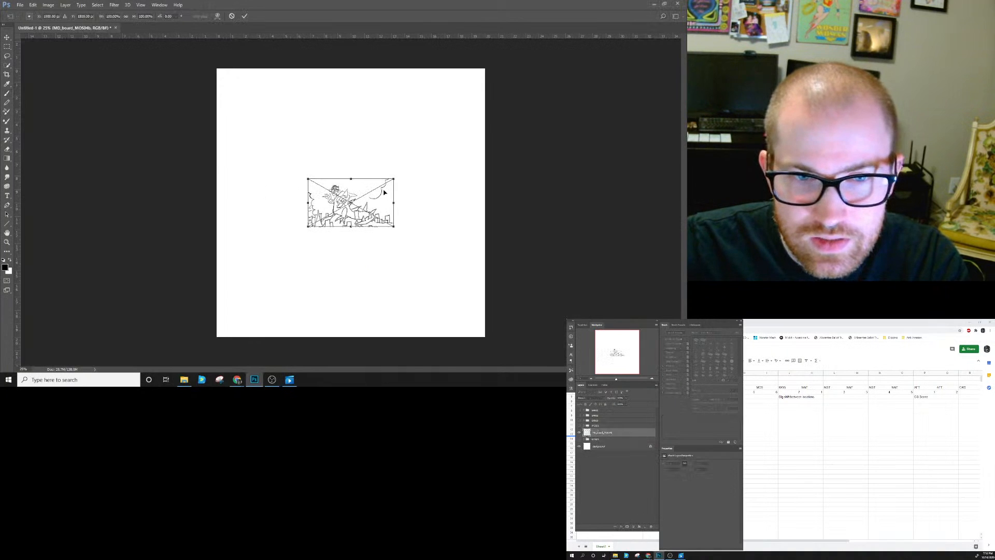
drag(394, 178, 495, 147)
drag(307, 226, 216, 278)
click(244, 16)
key(b)
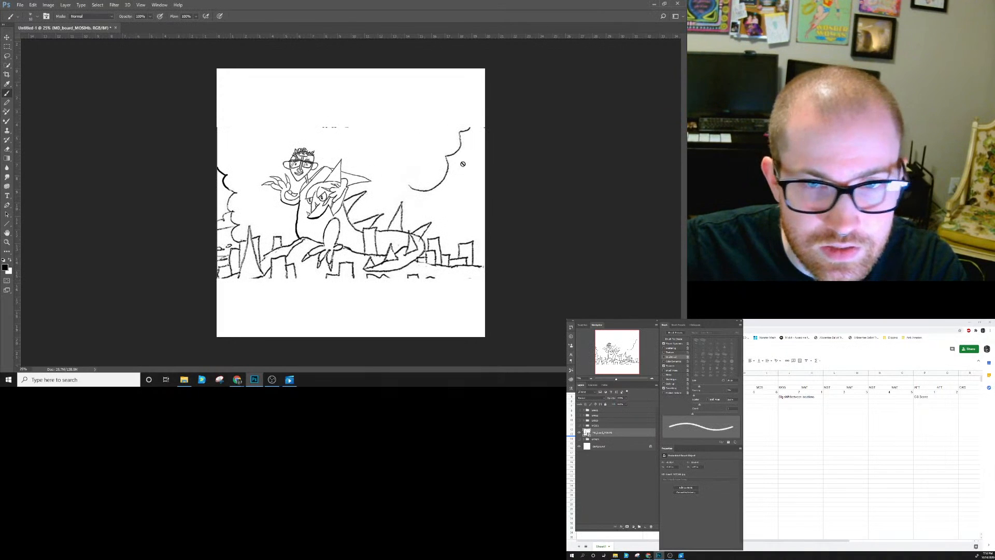
Move the MOS04 board layer directly above the Background, put it in a group named MOS04, and collapse the group.
drag(609, 437, 612, 440)
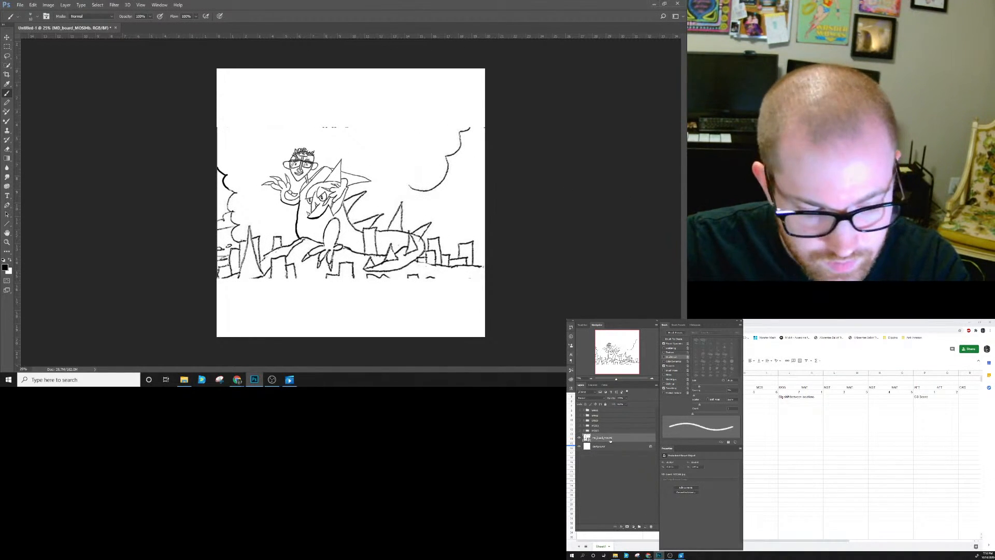
key(ctrl+g)
double_click(597, 436)
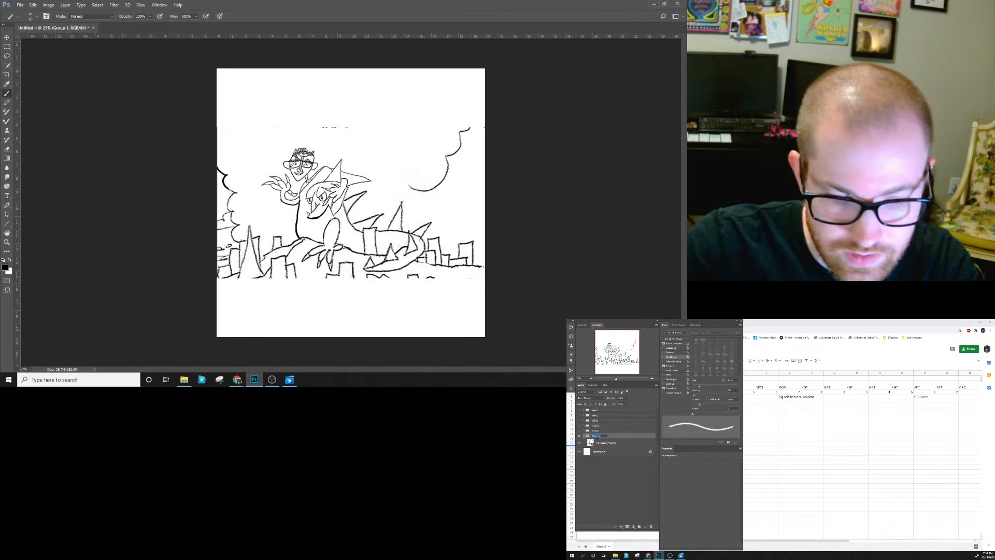
text(MOS)
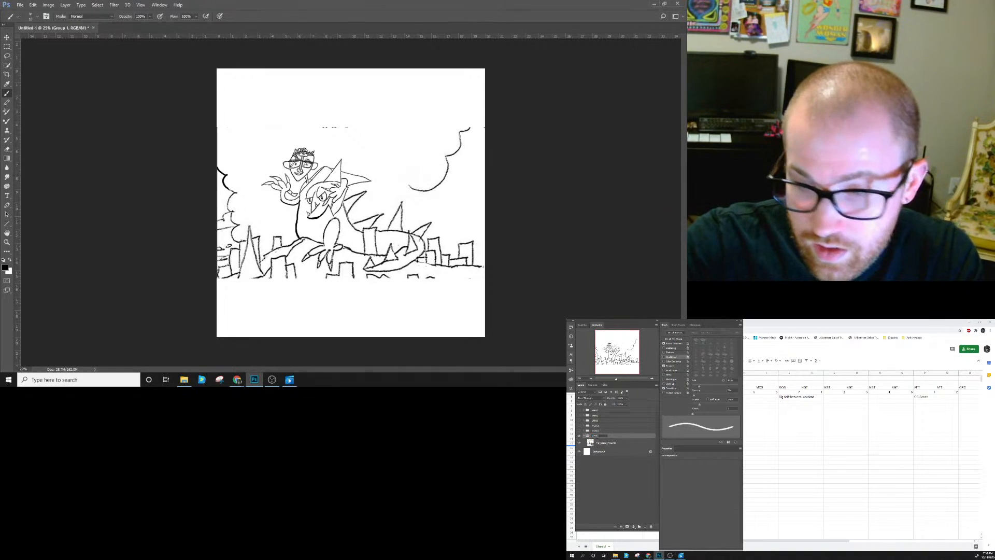
text(04)
key(Return)
click(584, 436)
click(612, 464)
Select the fourth MOS cell in the shot list and return to the Photoshop document.
click(761, 327)
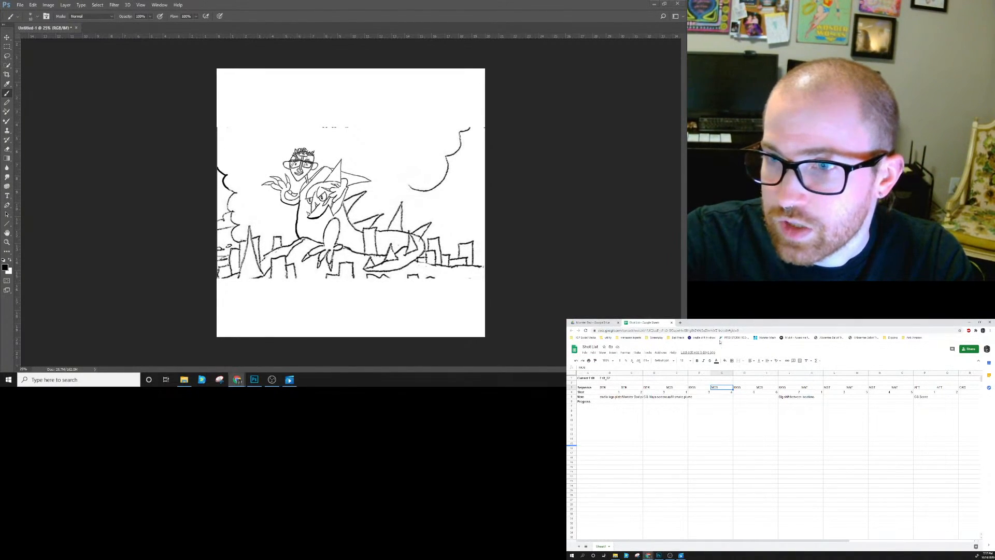
click(745, 391)
click(481, 9)
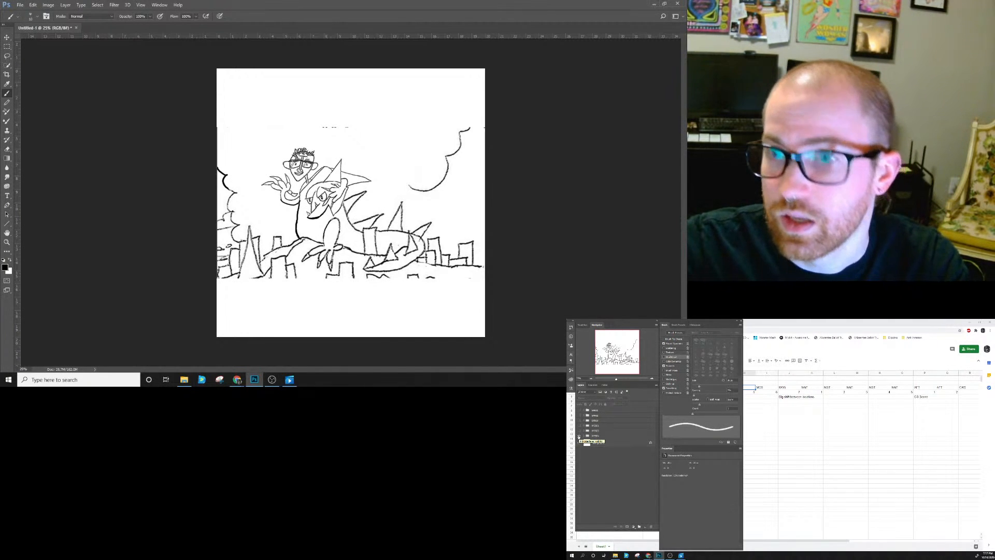
Check the shot list, return to the Photoshop document, and hide the MOS04 group.
key(alt+Tab)
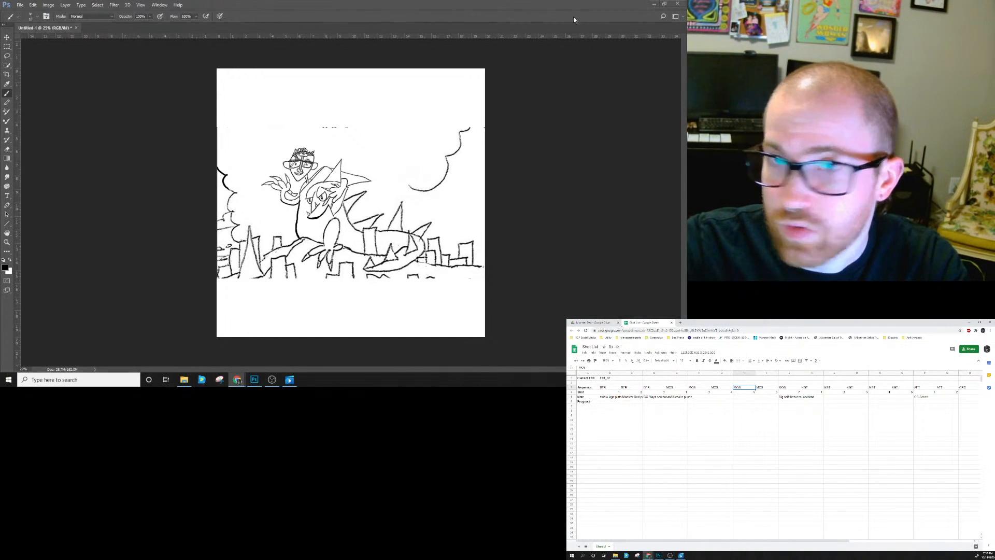
key(alt+Tab)
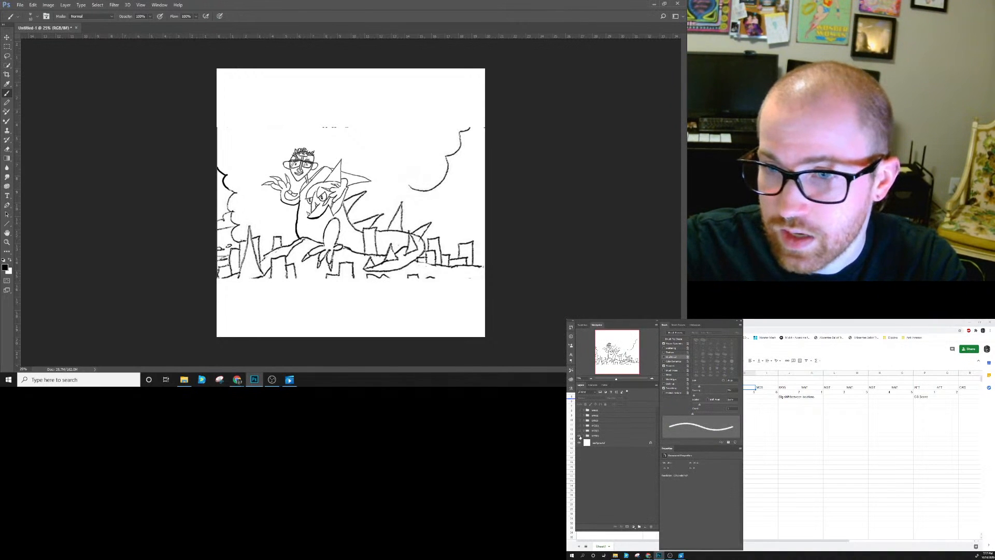
click(580, 437)
Switch to the MonsterDad_Edit02 video, scrub forward to shot MOS_05, and return to the Photoshop document.
click(289, 379)
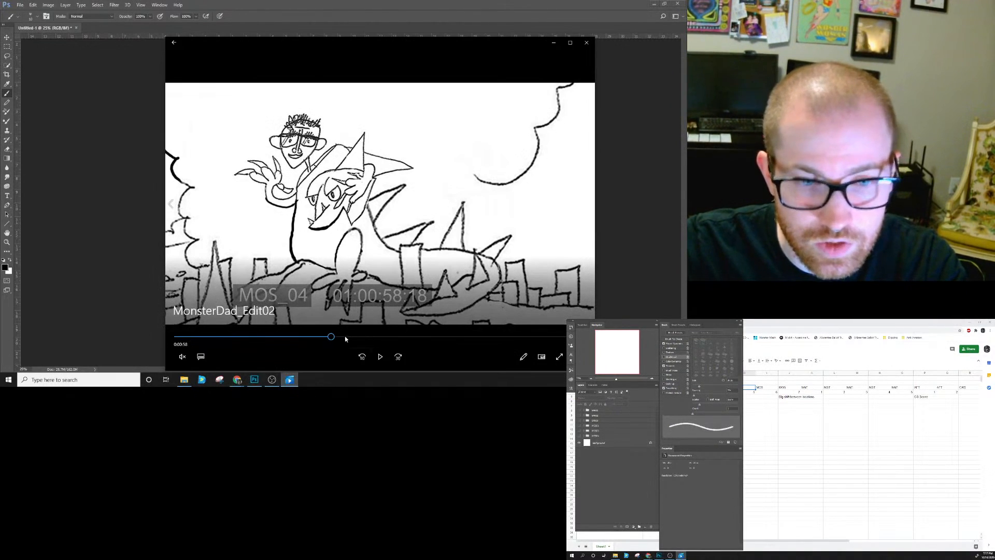
drag(347, 337, 337, 338)
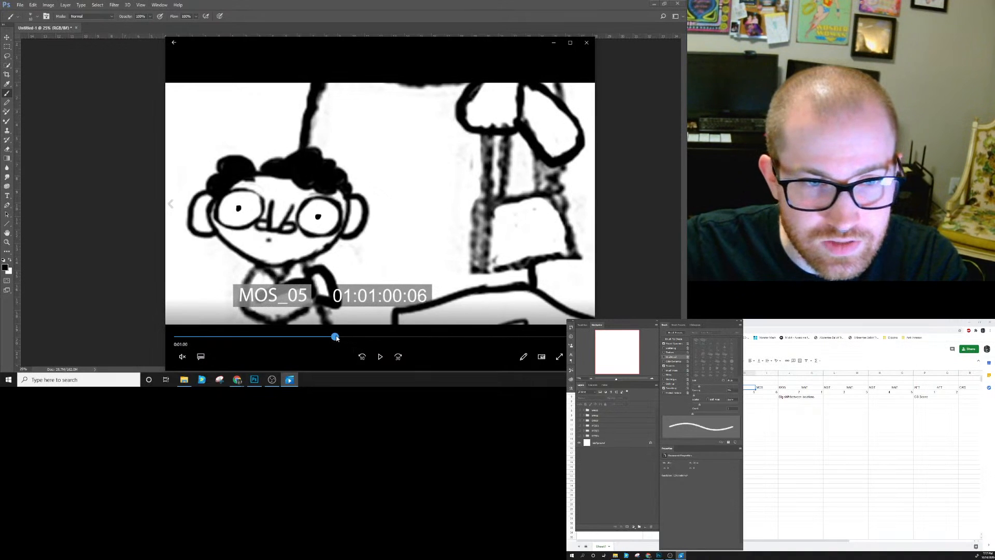
click(400, 15)
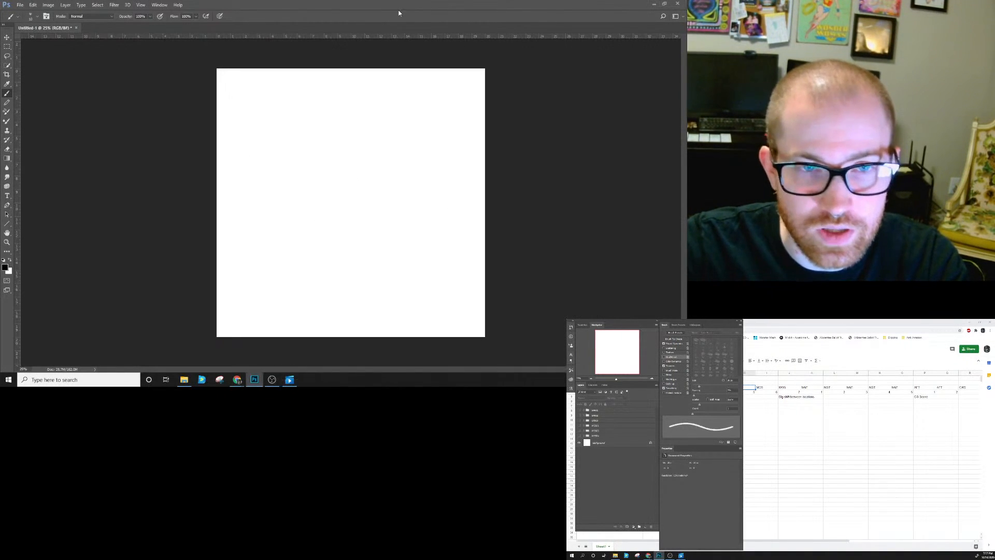
In File Explorer, go back to the Shots folder and open the CurrentBoards folder of MOS_05.
click(184, 380)
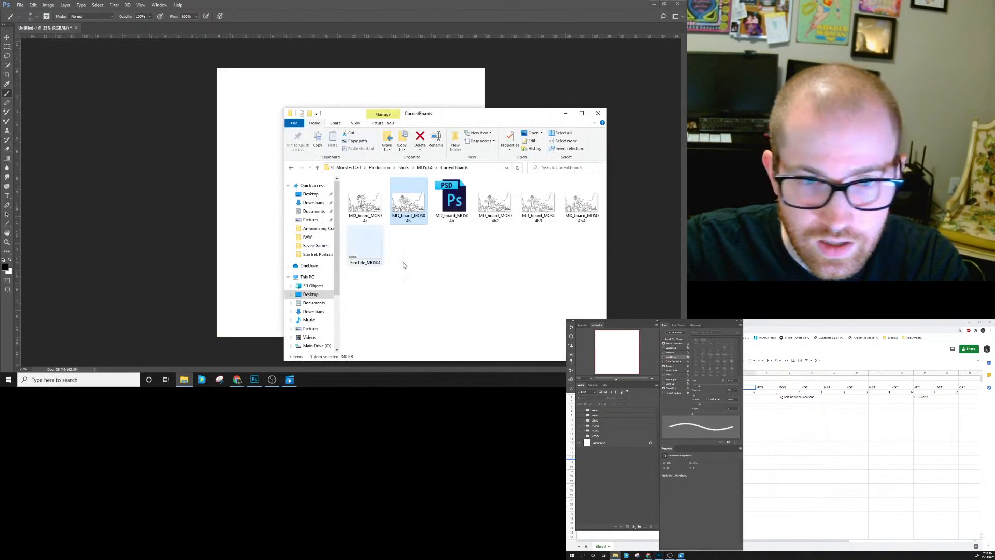
click(408, 167)
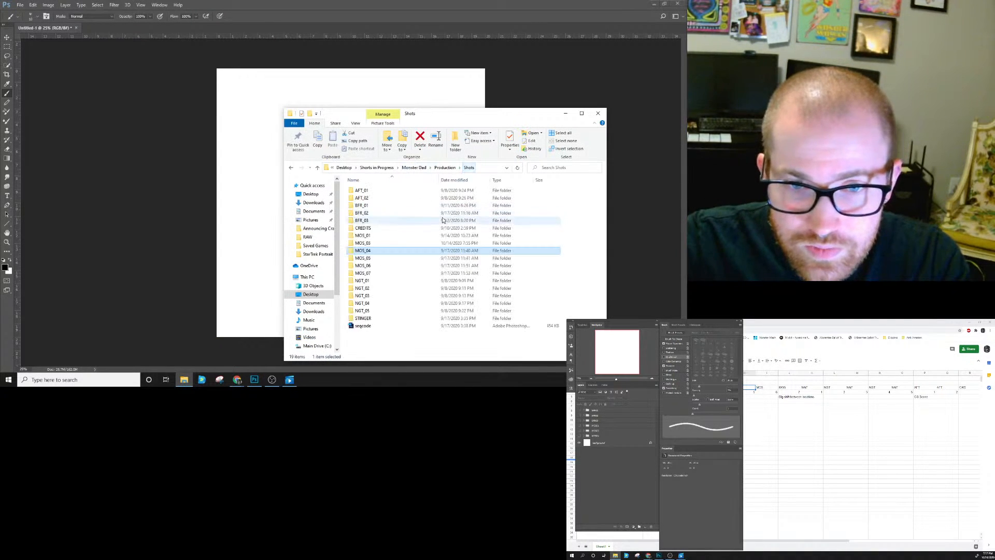
double_click(378, 259)
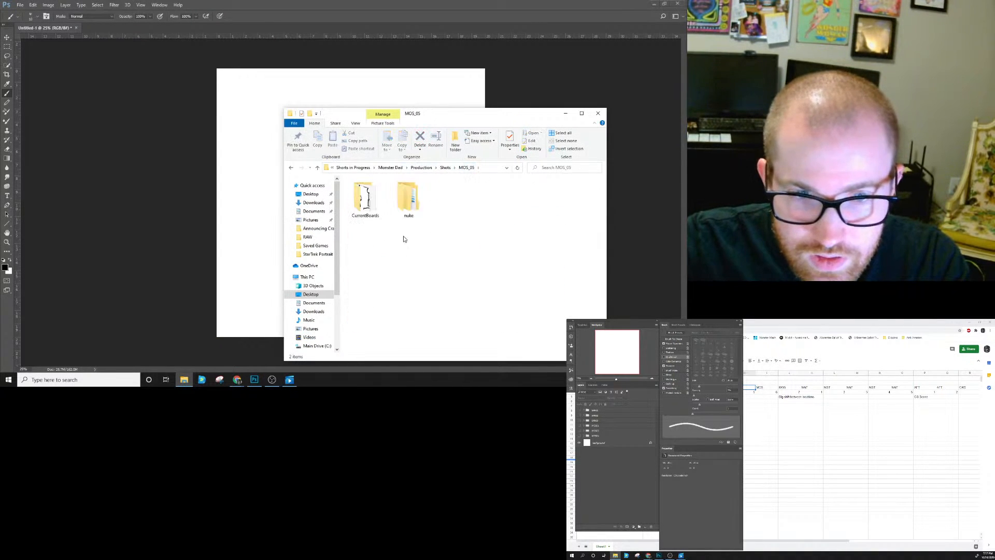
double_click(365, 200)
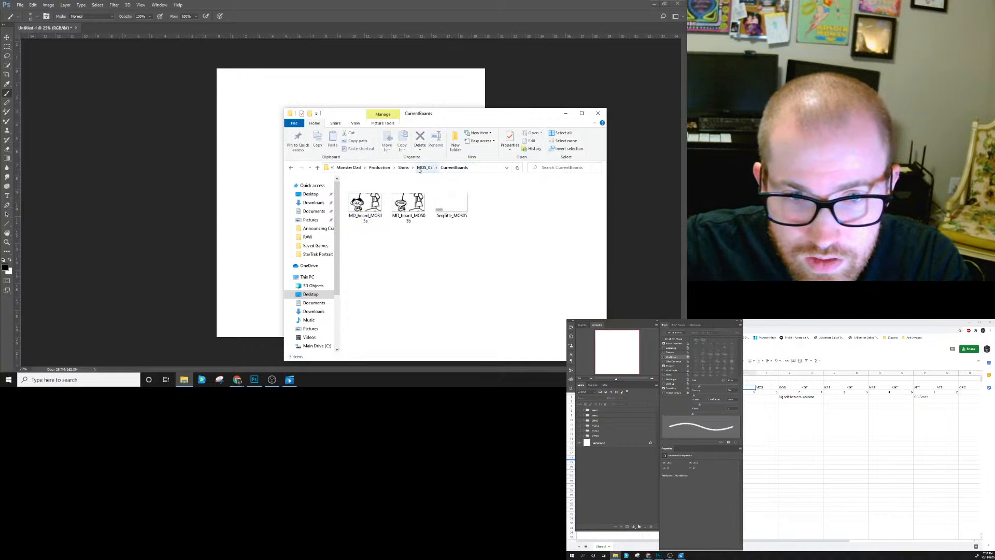
Browse the rendered frames in the MOS_05 nuke render_v001 folder and check that shot in the MonsterDad_Edit02 video.
click(424, 168)
double_click(409, 205)
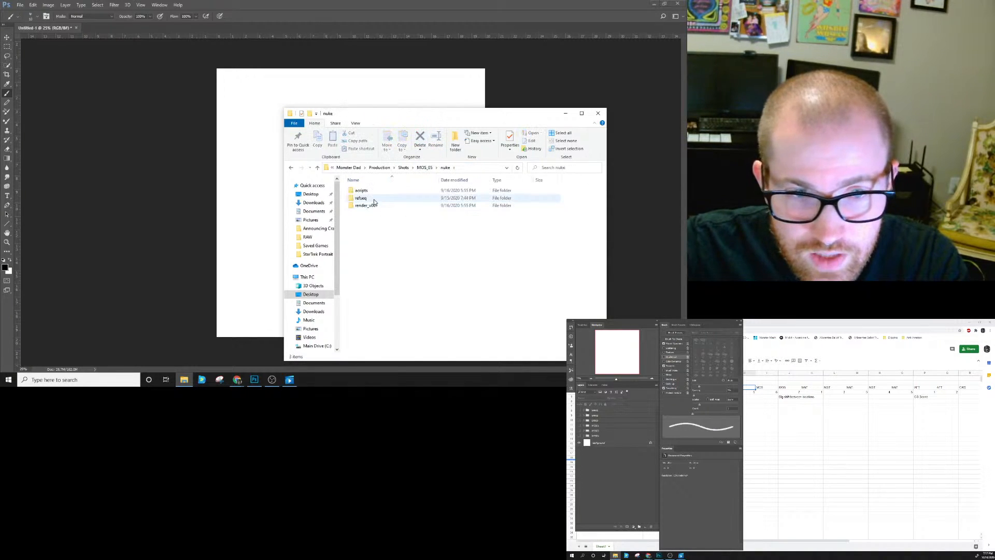
double_click(366, 206)
scroll(410, 218, down, 10)
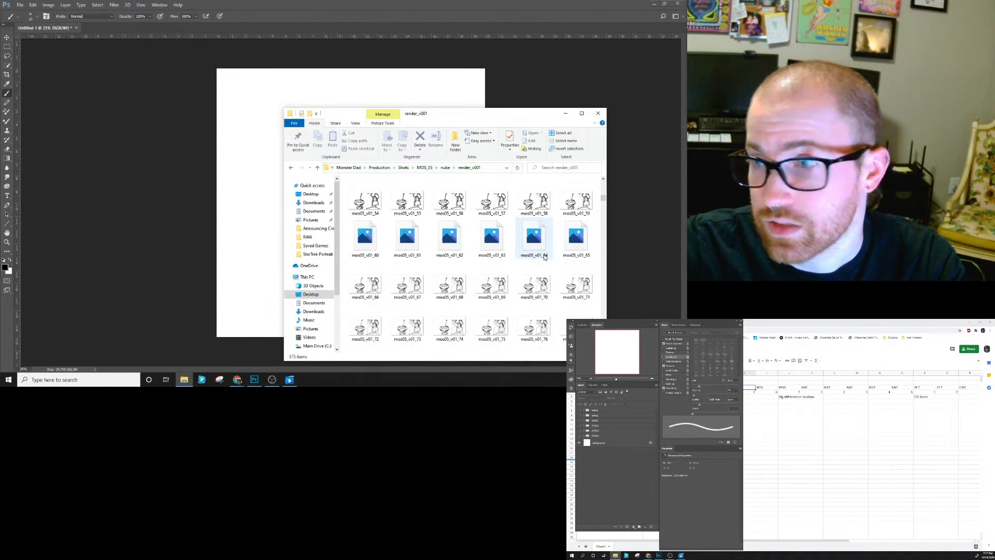
click(289, 379)
mouse_move(337, 337)
mouse_down()
mouse_move(373, 337)
mouse_move(339, 336)
mouse_up()
click(602, 152)
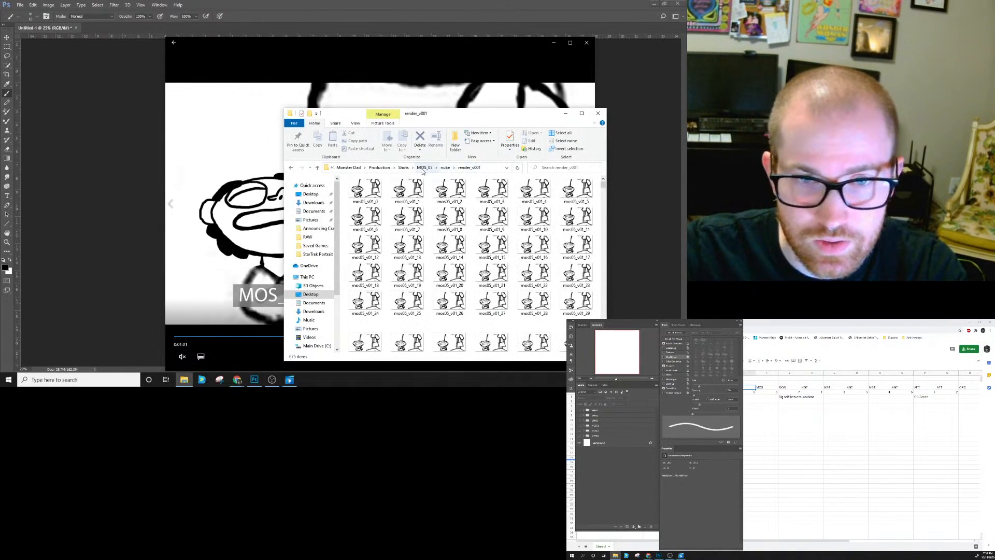
Check which boards are stored in the CurrentBoards folder of shot MOS_07.
click(403, 169)
double_click(391, 273)
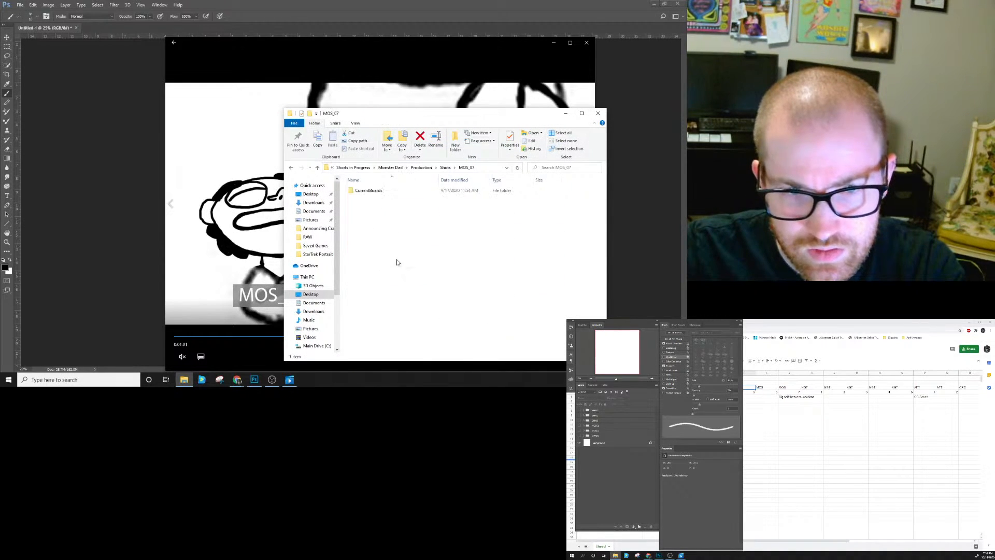
double_click(369, 191)
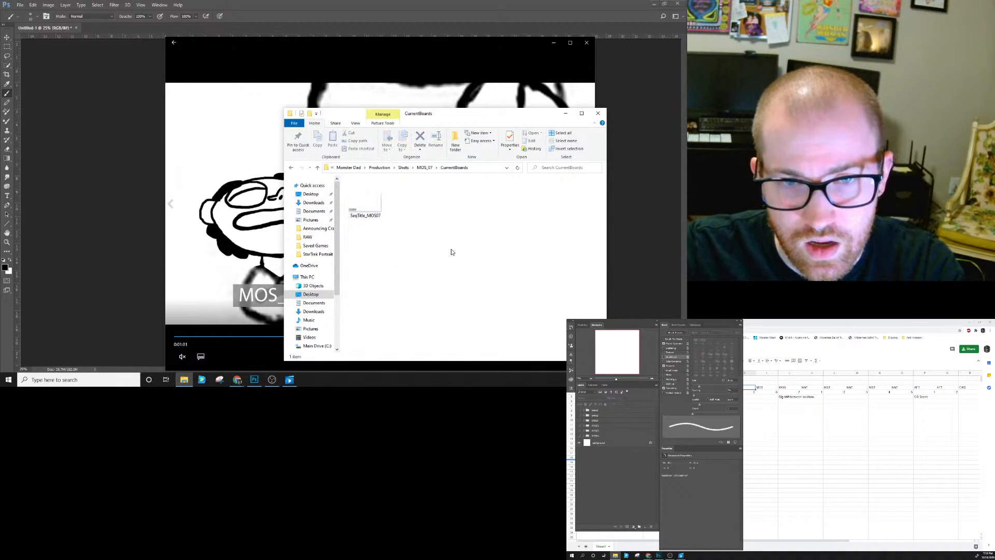
Copy the nuke folder from the MOS_05 shot folder into the MOS_07 shot folder.
click(404, 168)
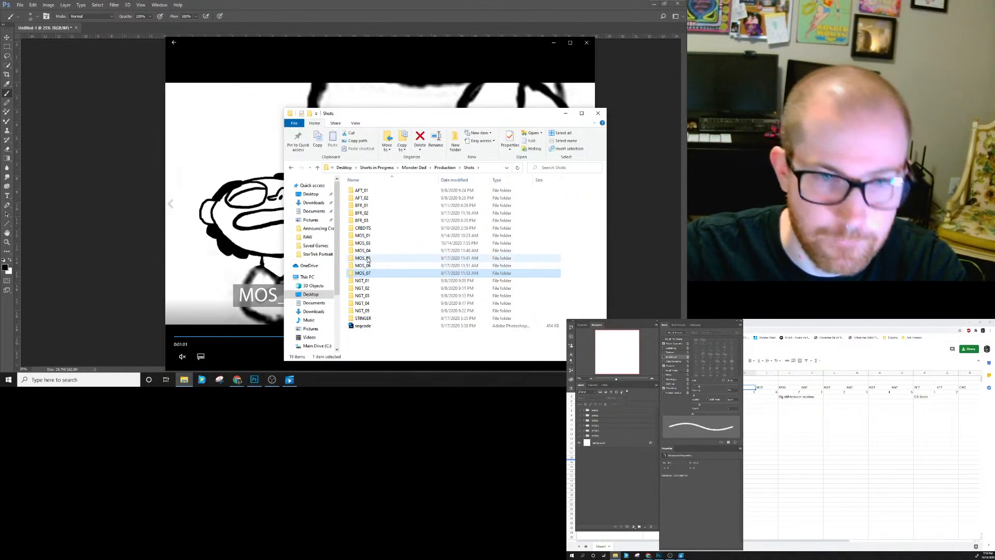
mouse_move(372, 261)
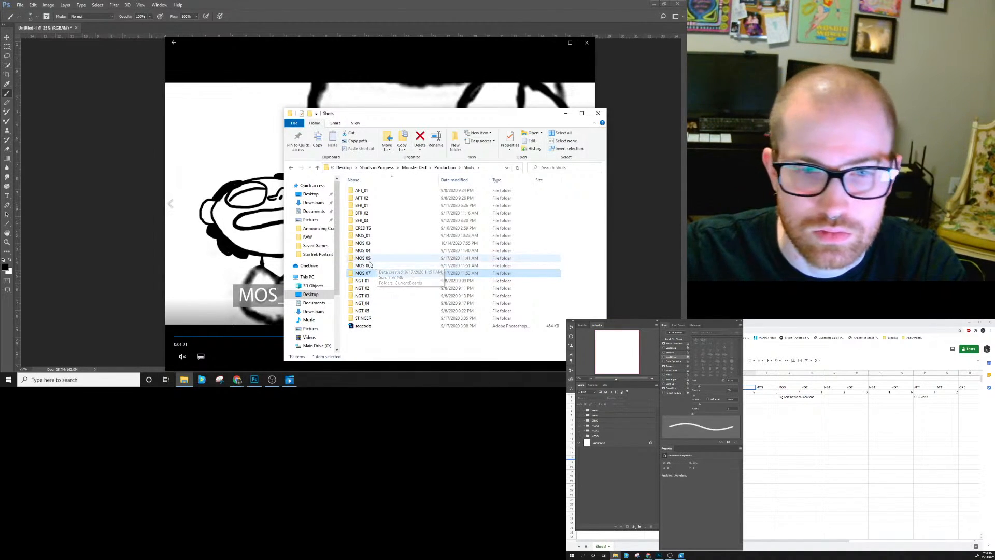
double_click(365, 259)
click(406, 202)
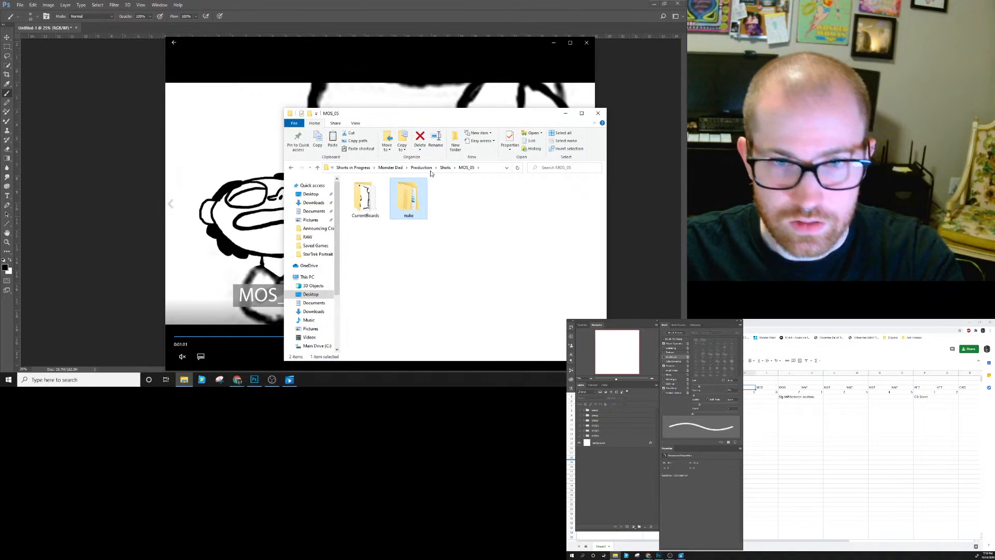
click(445, 167)
double_click(369, 273)
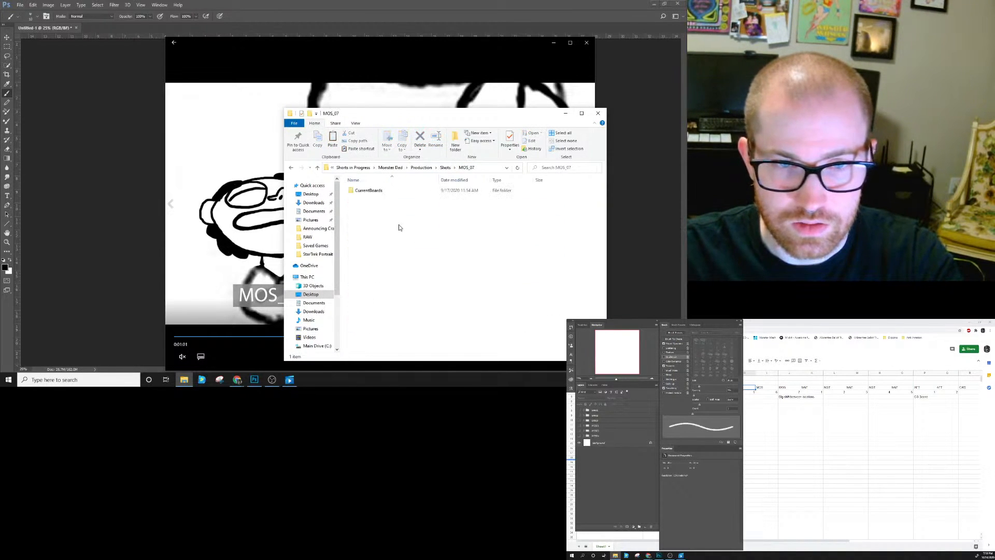
key(ctrl+v)
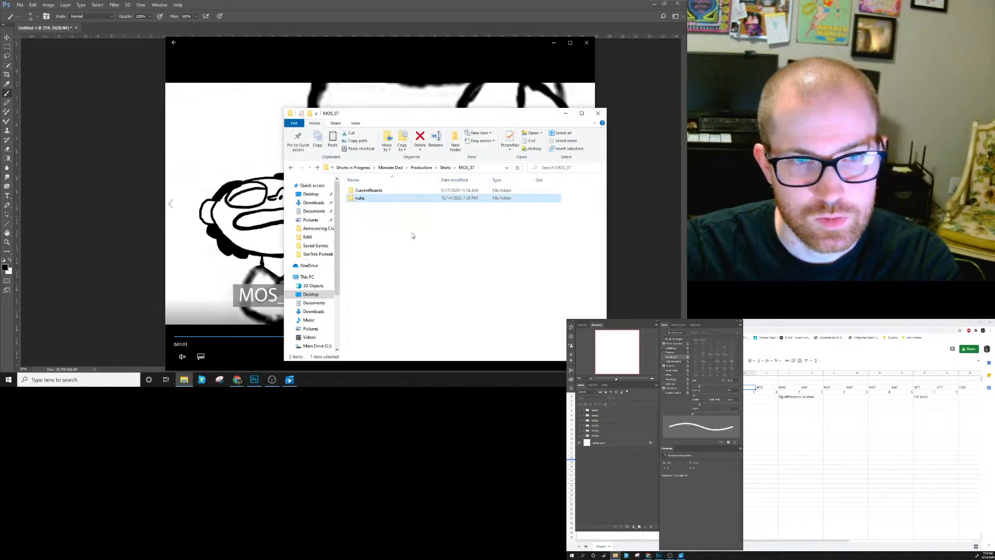
Place the MD_board_MOS05a image from the MOS_05 CurrentBoards folder into the open Photoshop document.
click(445, 168)
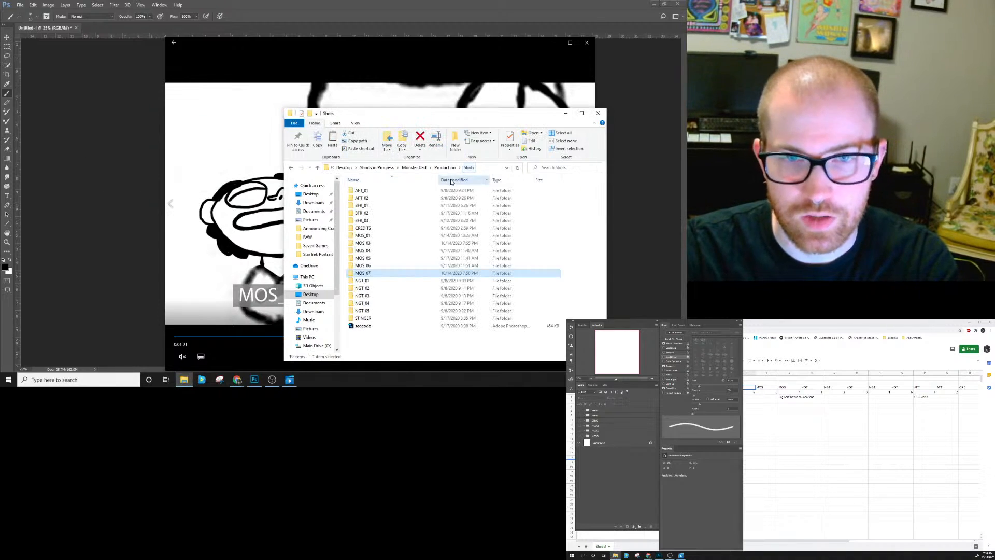
double_click(375, 260)
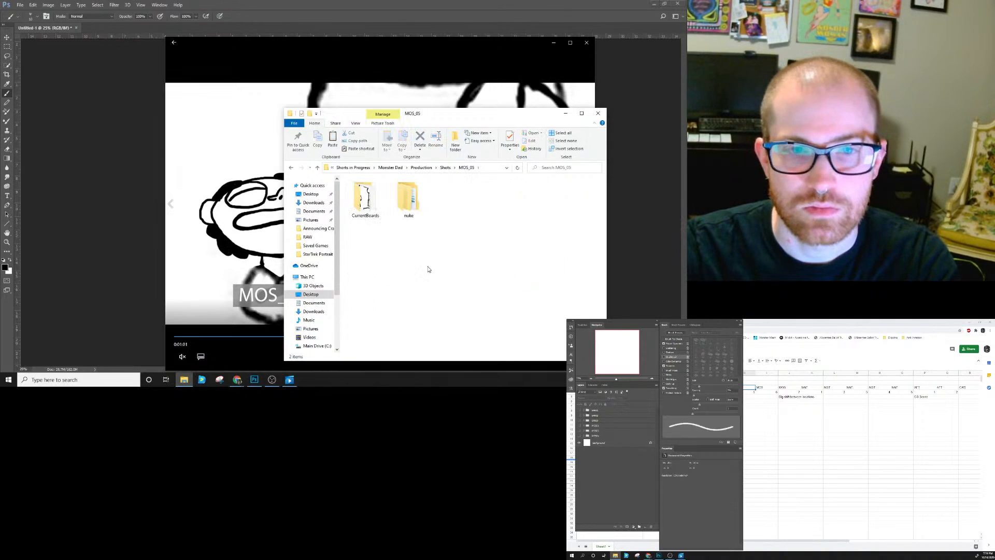
click(370, 207)
double_click(371, 208)
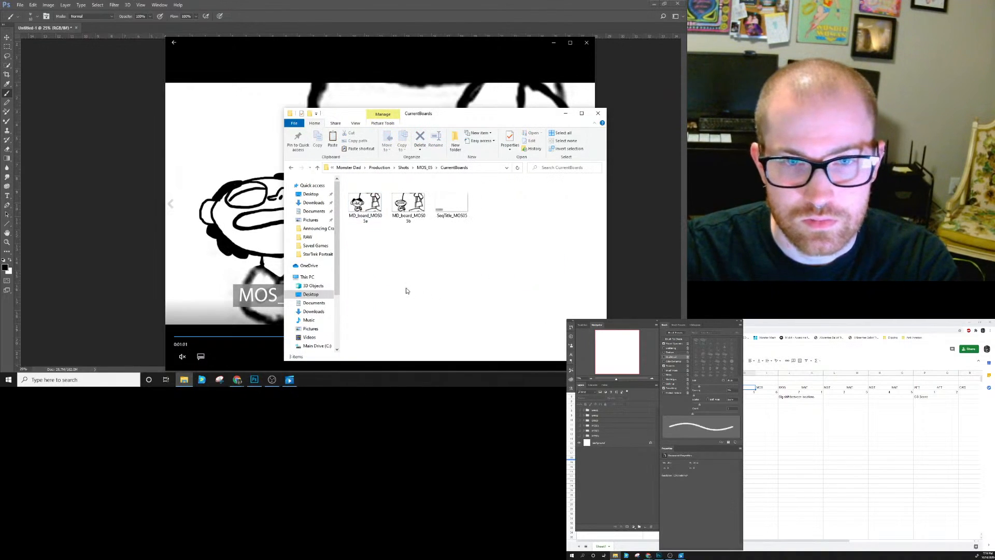
click(395, 206)
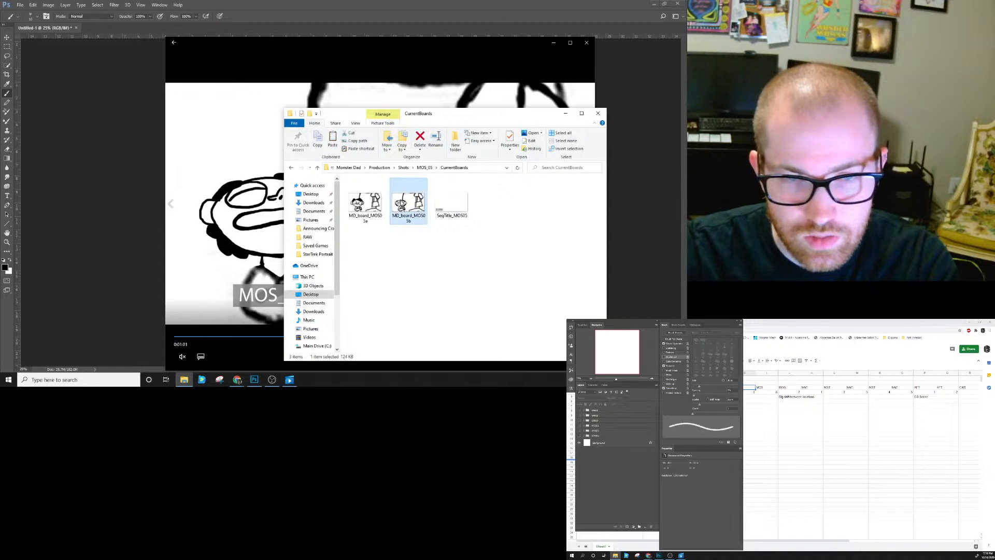
click(374, 210)
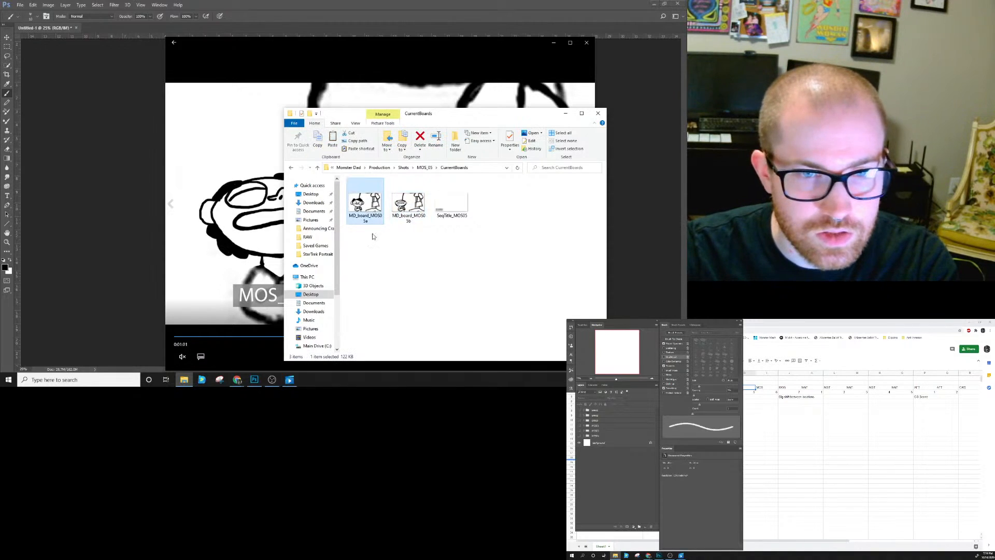
drag(368, 207, 125, 108)
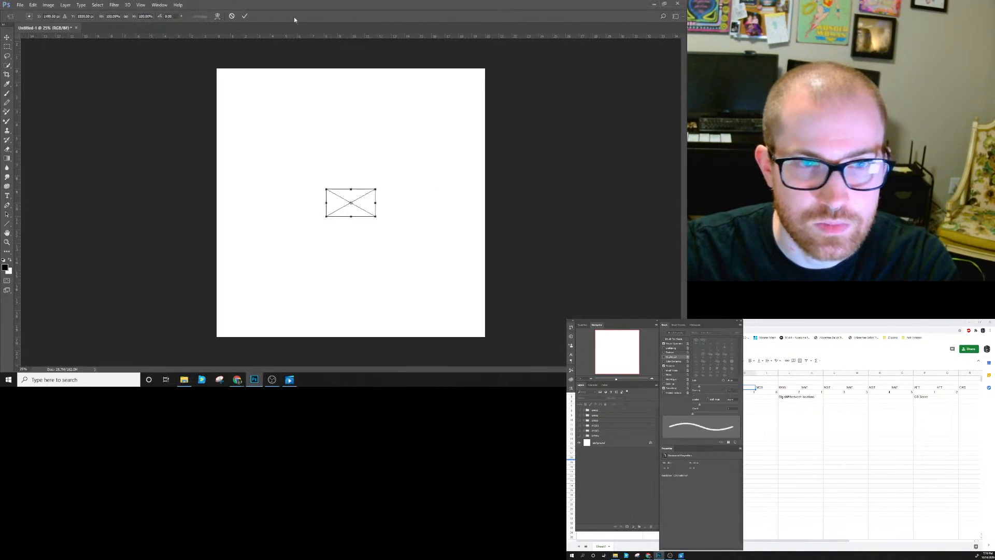
Enlarge the placed board image to span the full canvas width and commit the placement.
drag(378, 190, 497, 149)
drag(325, 216, 207, 262)
click(244, 17)
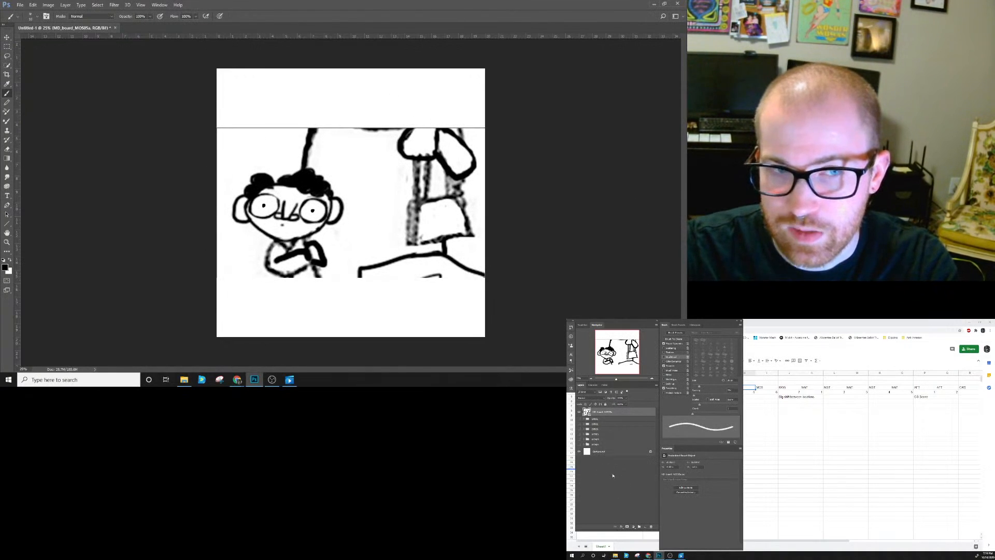
Group the placed board layer directly above the background under the name MOS05 and hide the group.
drag(613, 413, 607, 448)
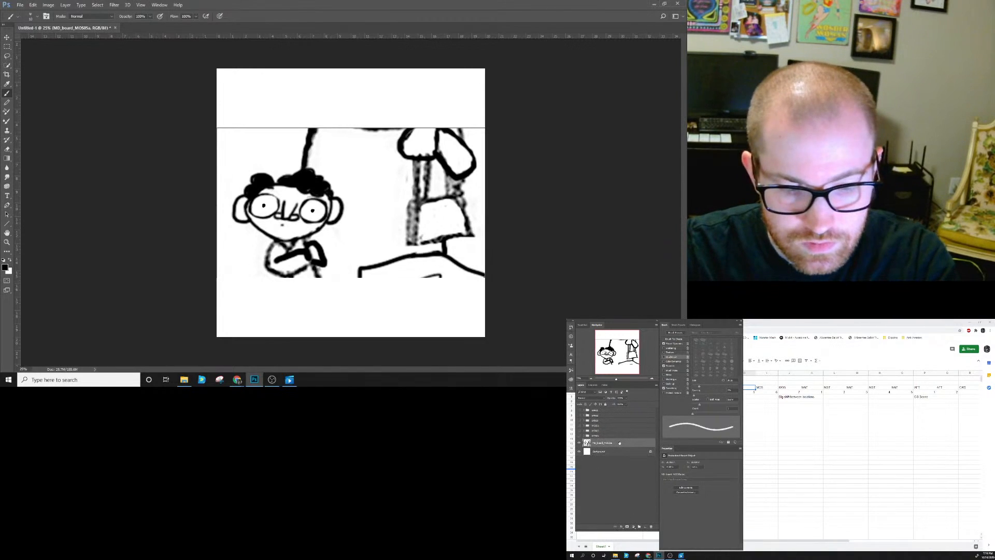
key(ctrl+g)
text(M)
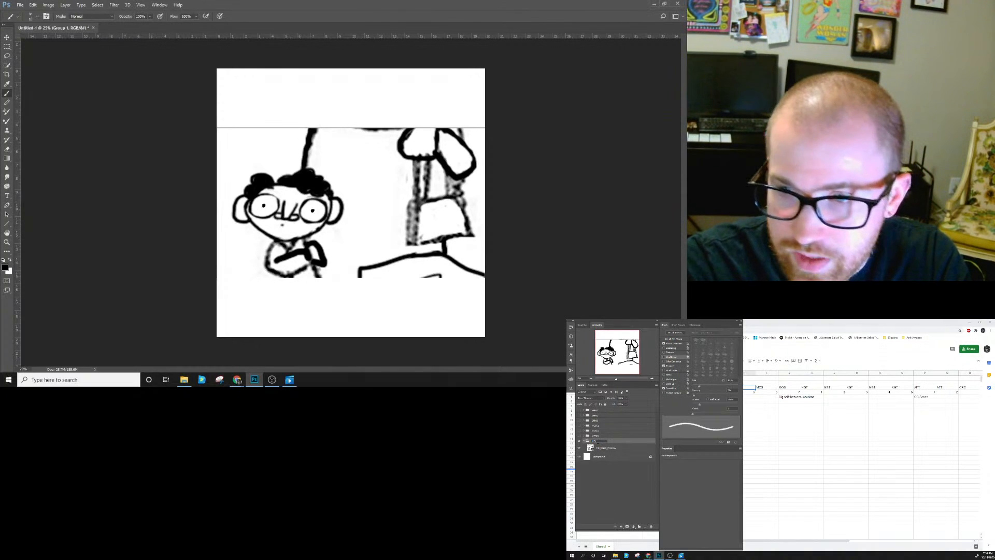
text(OS05)
key(Return)
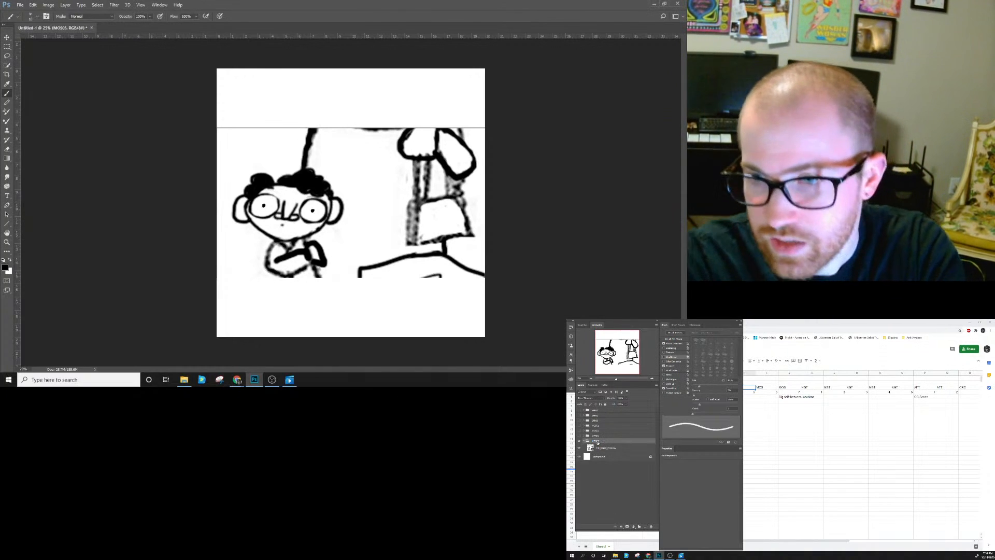
click(583, 441)
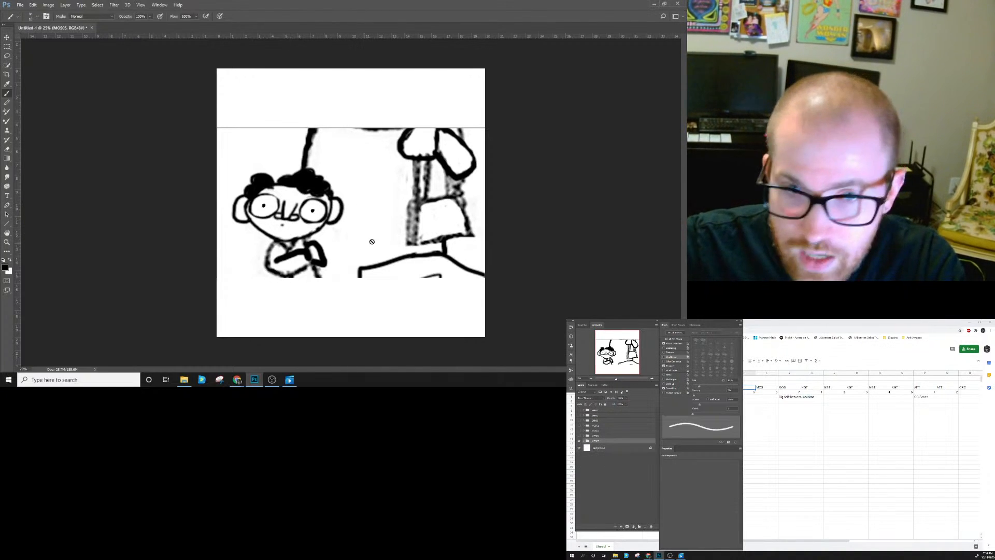
click(579, 441)
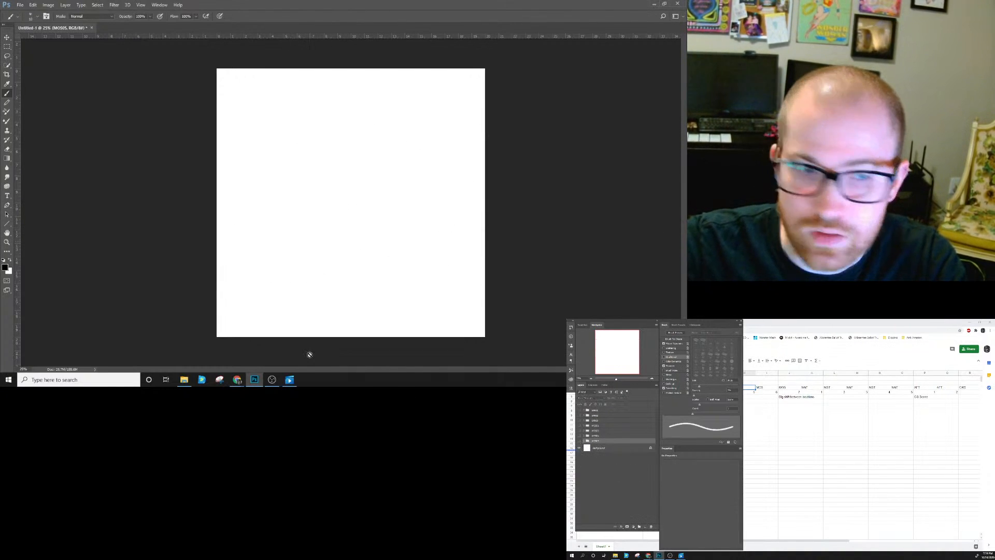
Select the MOS shot 6 cell in the Shot List sheet and play MonsterDad_Edit02 into shot MOS_06.
click(290, 379)
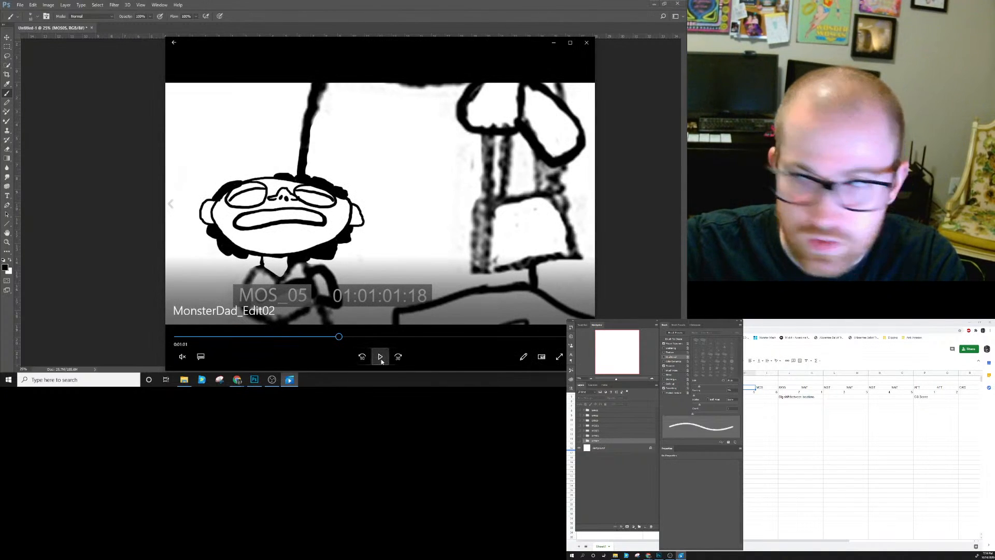
click(767, 389)
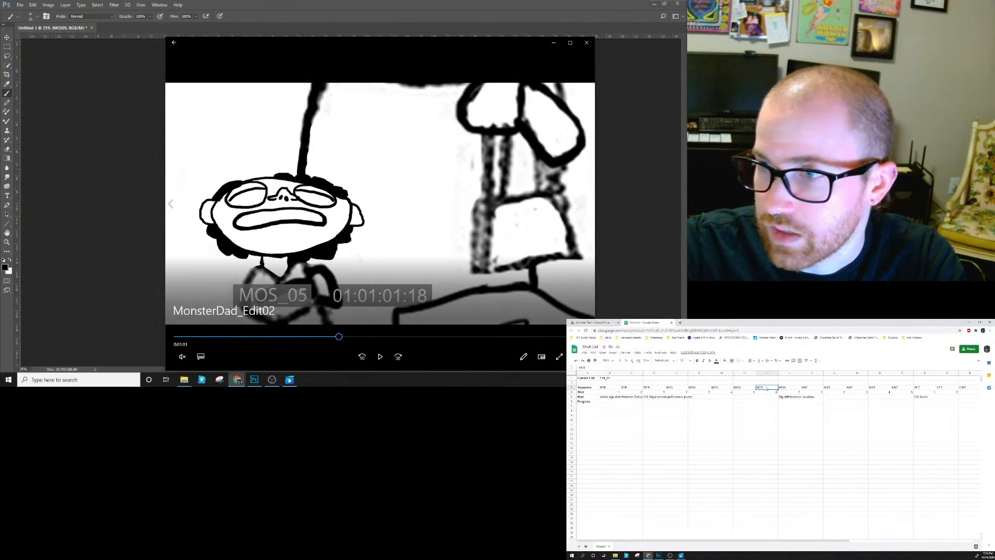
click(380, 356)
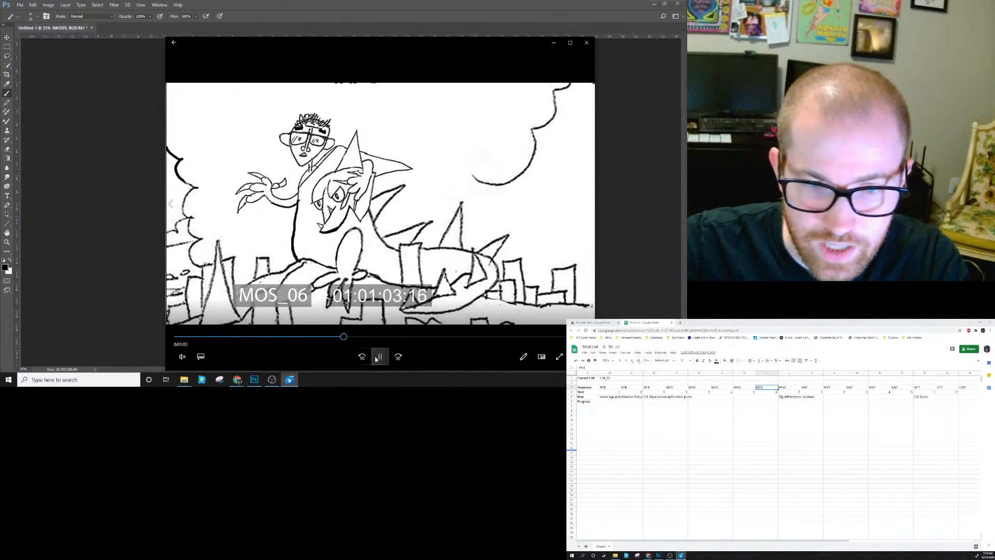
click(378, 357)
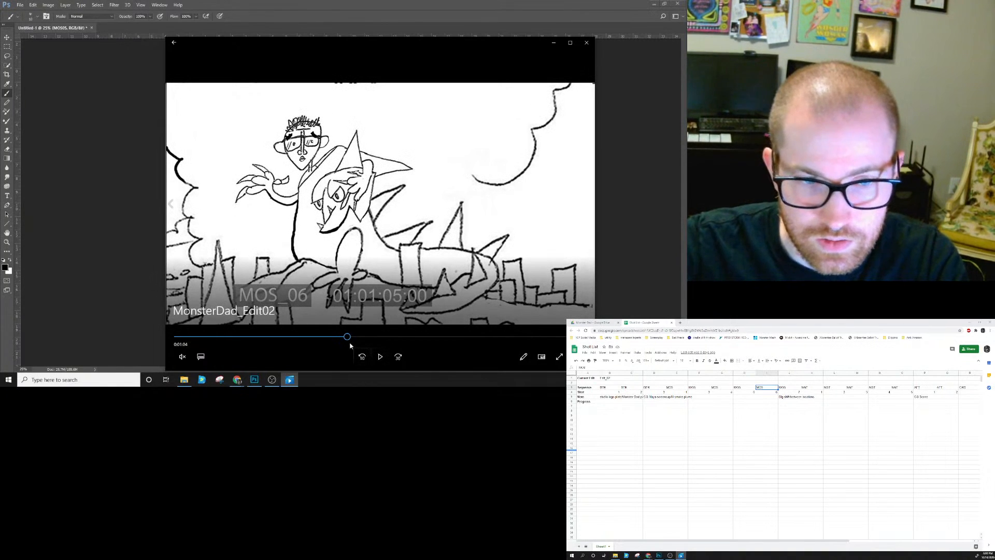
Scrub through shots MOS_06 and MOS_07 in MonsterDad_Edit02 to examine their boards and timing.
drag(347, 338, 346, 339)
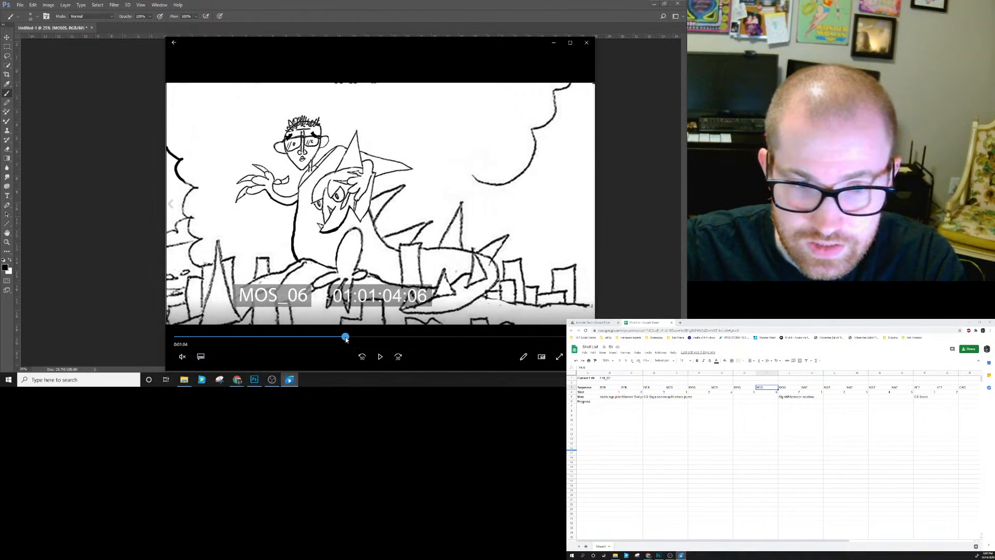
mouse_move(345, 339)
mouse_down()
mouse_move(282, 339)
mouse_move(355, 340)
mouse_up()
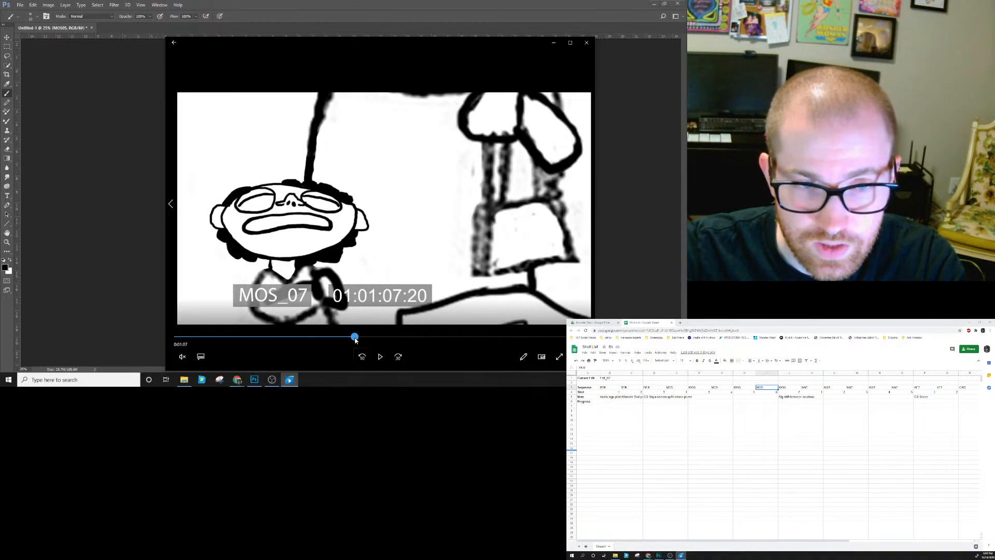
drag(356, 340, 379, 337)
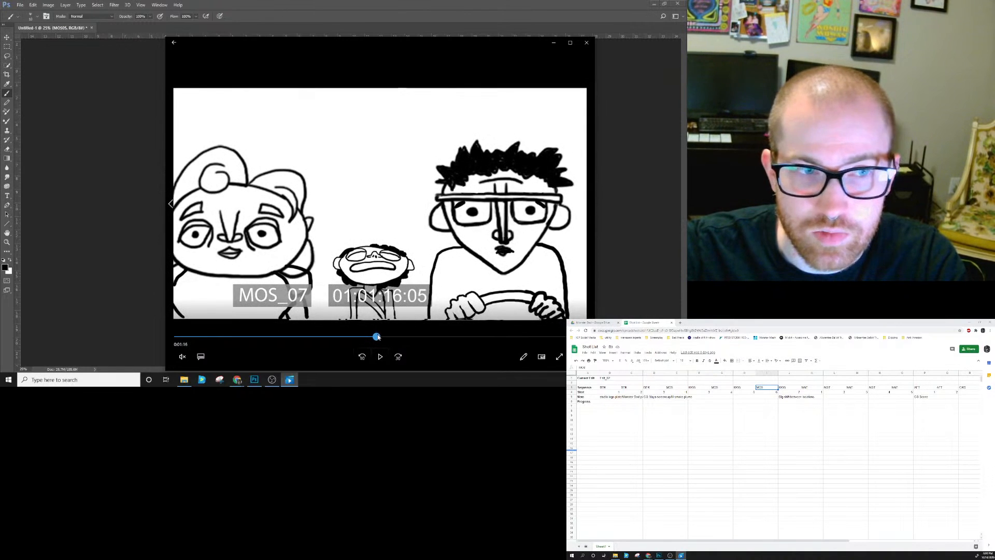
drag(378, 339, 420, 337)
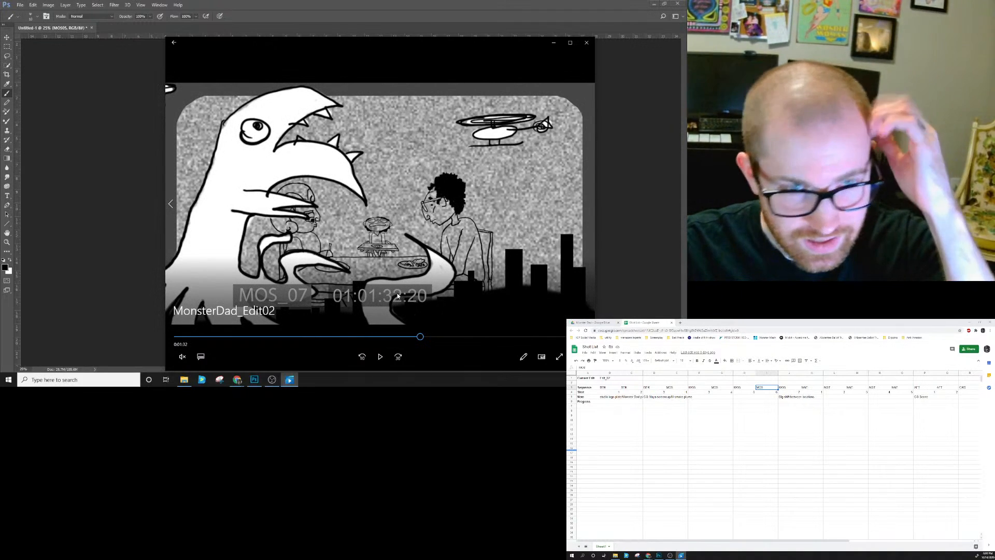
drag(422, 340, 376, 342)
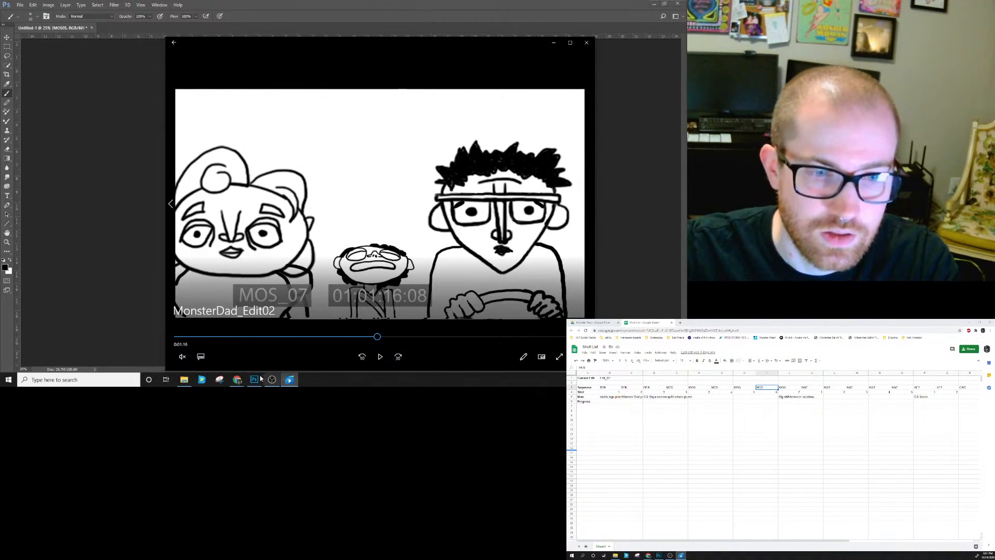
Browse the frames in the render_v001 folder inside the MOS_07 nuke folder.
click(254, 380)
click(185, 379)
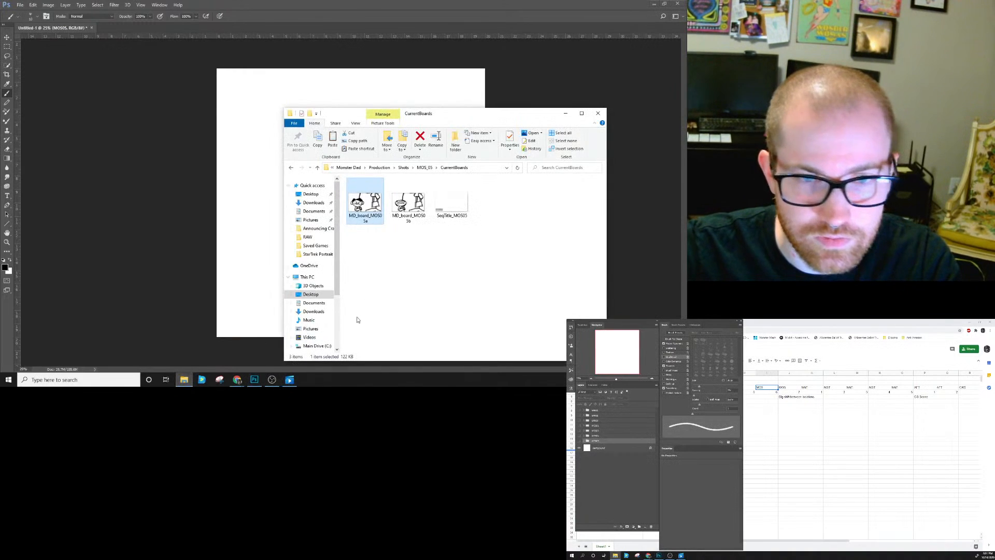
click(407, 168)
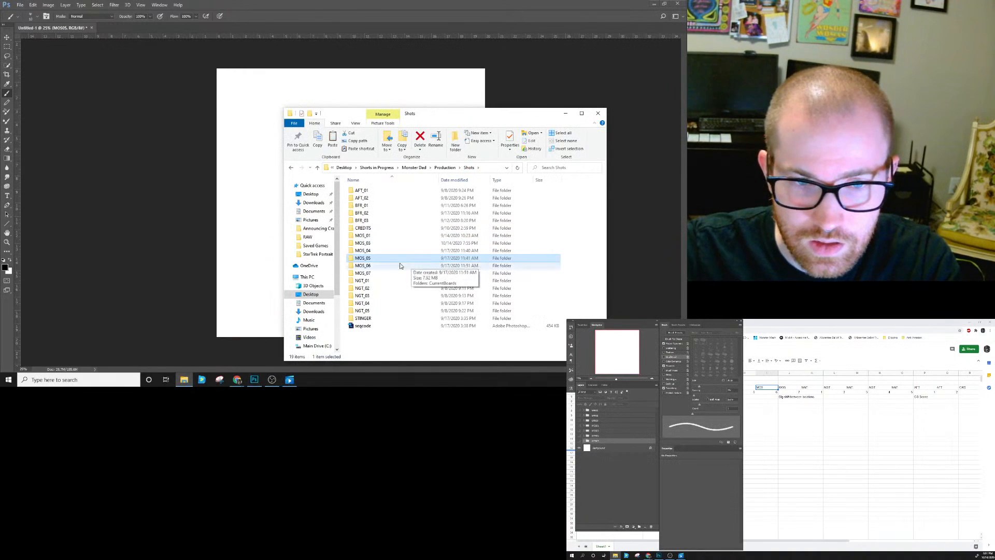
double_click(363, 273)
double_click(362, 191)
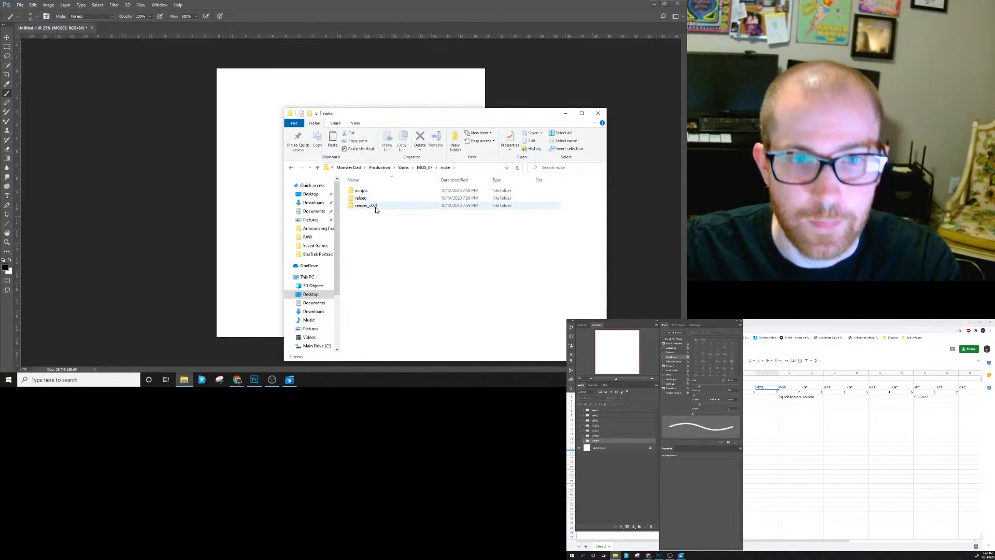
double_click(372, 206)
scroll(414, 287, down, 5)
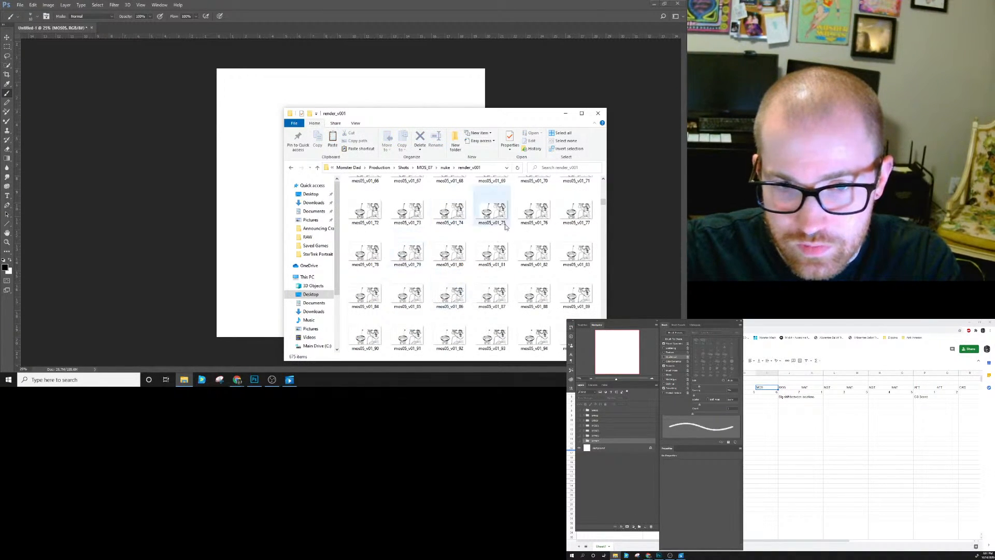
Find frame mos05_v01_230 in the render_v001 folder and place it in the Photoshop document.
scroll(467, 289, down, 7)
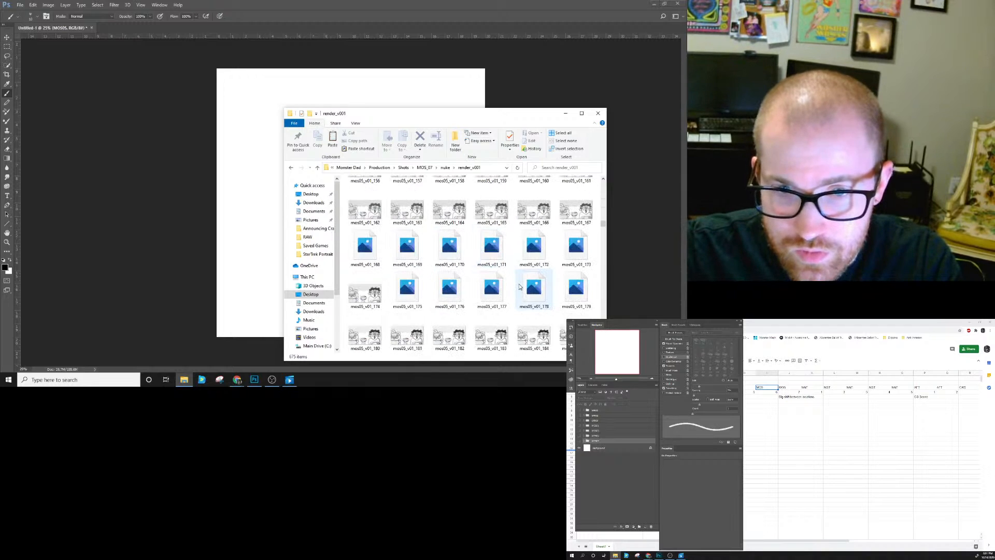
scroll(519, 287, down, 4)
scroll(520, 286, down, 4)
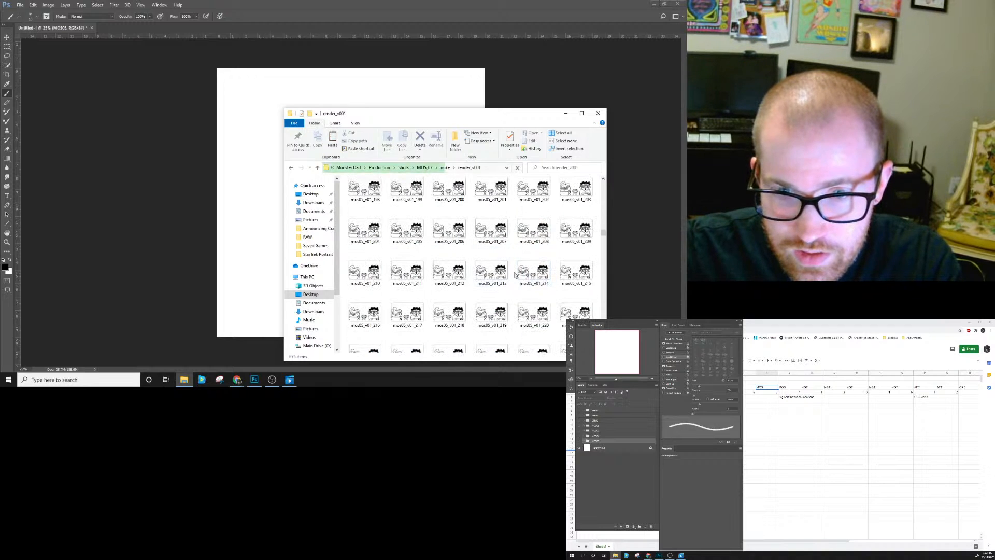
scroll(503, 239, up, 2)
scroll(527, 246, up, 2)
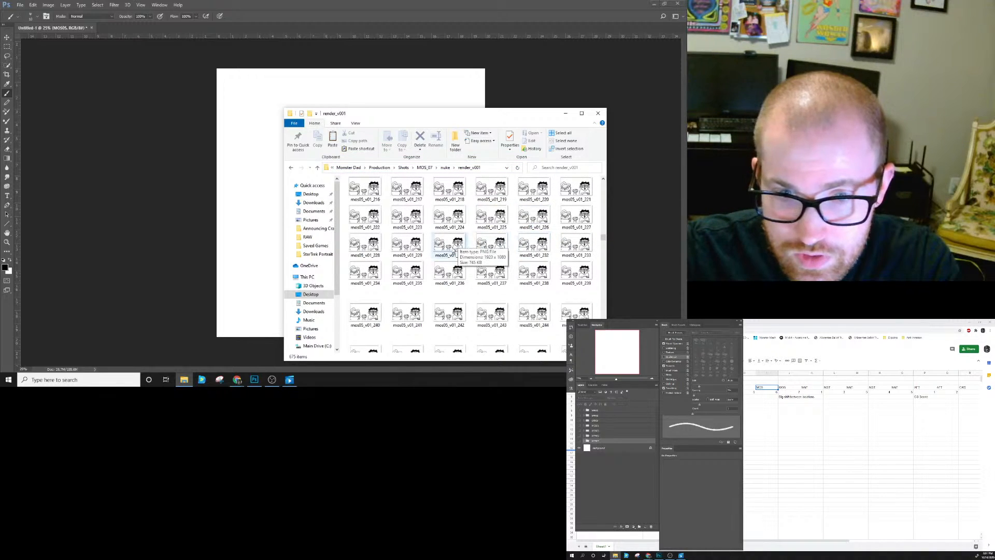
drag(455, 248, 266, 177)
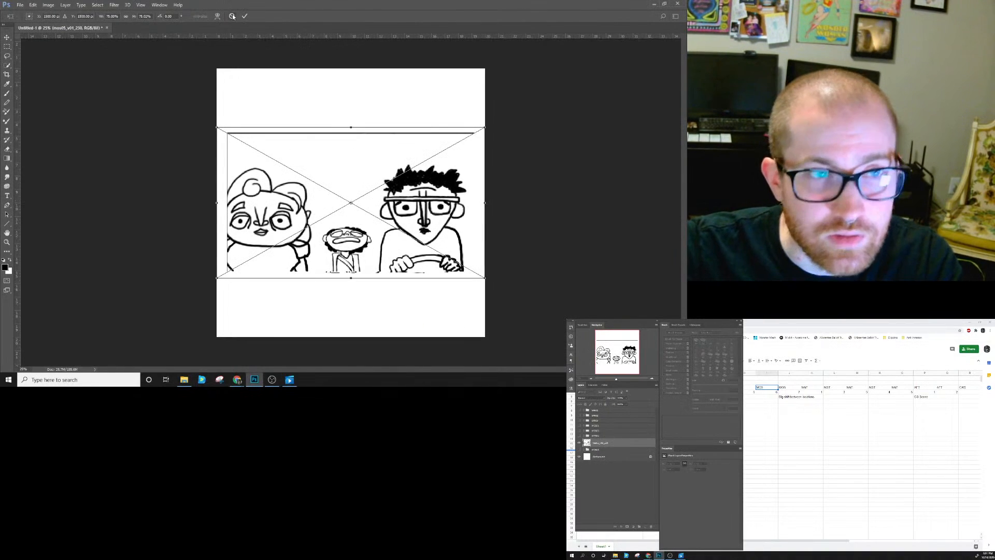
click(245, 16)
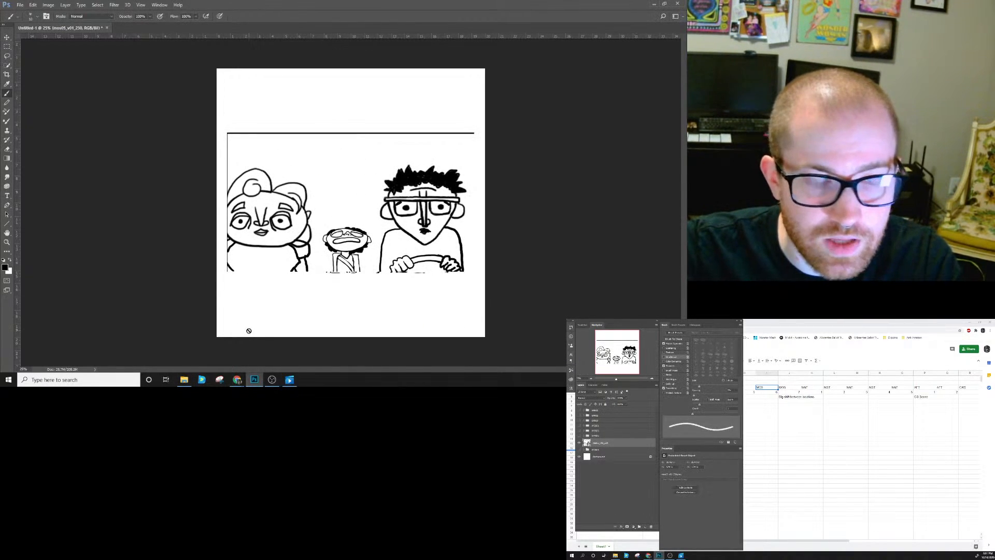
Return to the render_v001 folder, find frame mos05_v01_460 and place it in the Photoshop document.
click(184, 380)
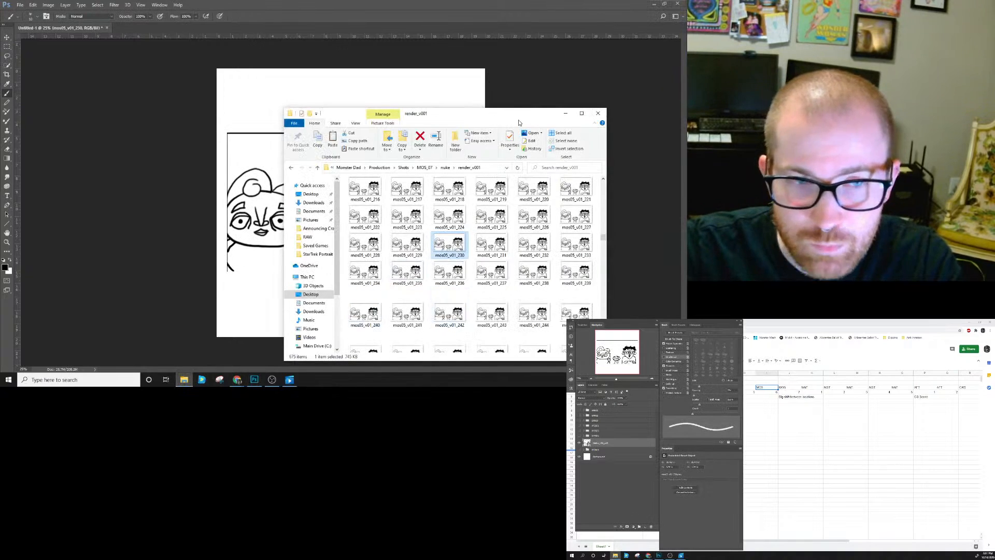
mouse_move(488, 114)
mouse_down()
mouse_move(541, 103)
mouse_move(575, 254)
mouse_move(414, 121)
mouse_move(499, 102)
mouse_up()
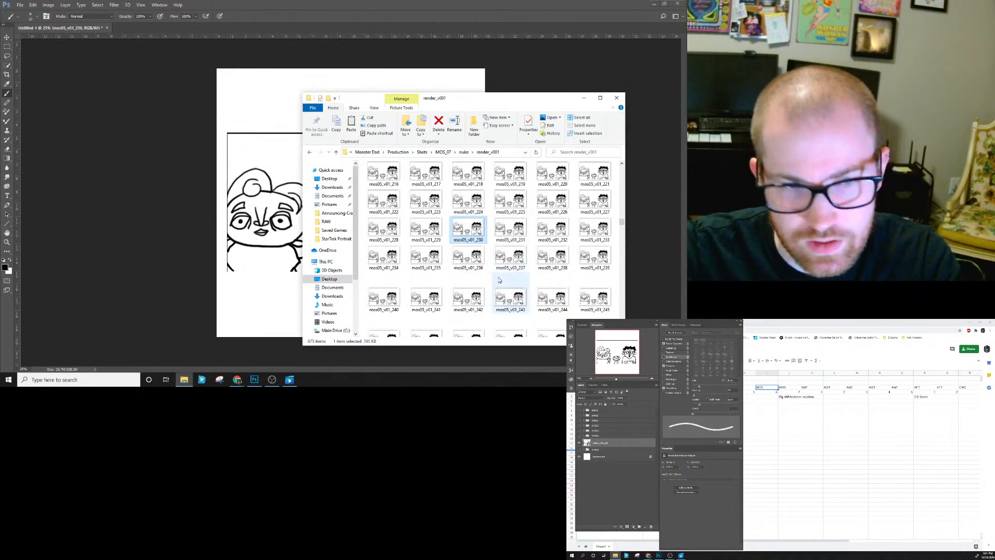
scroll(495, 272, down, 2)
scroll(493, 269, down, 8)
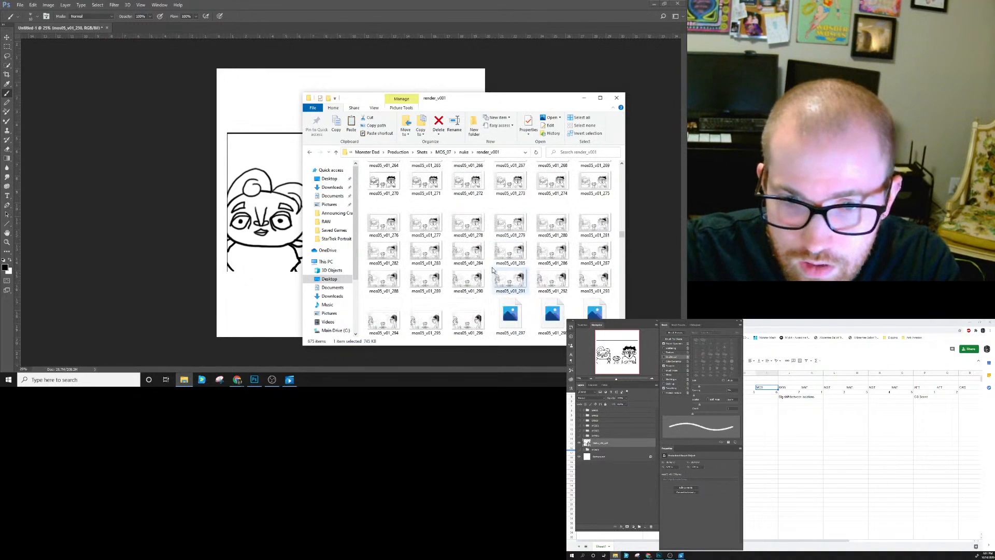
scroll(493, 269, up, 2)
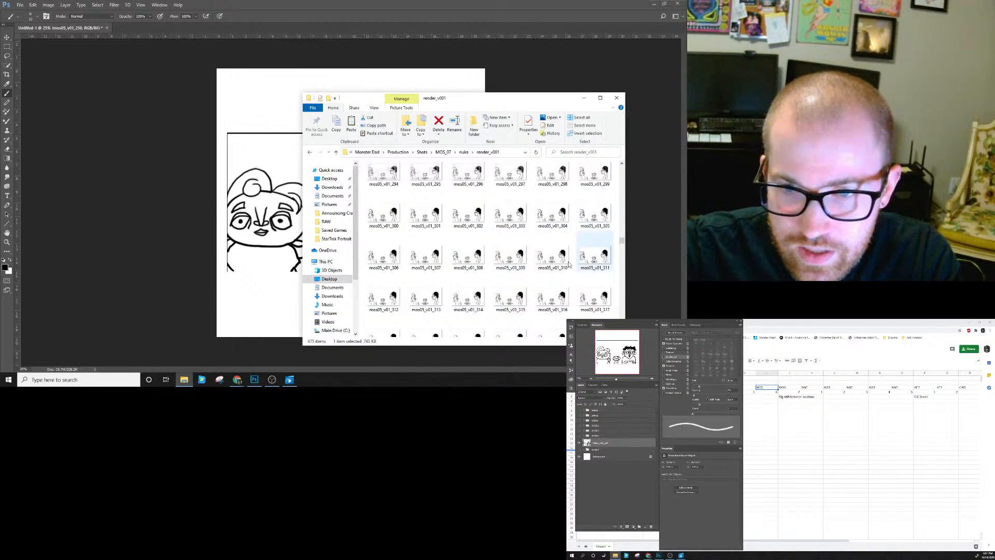
scroll(477, 259, down, 3)
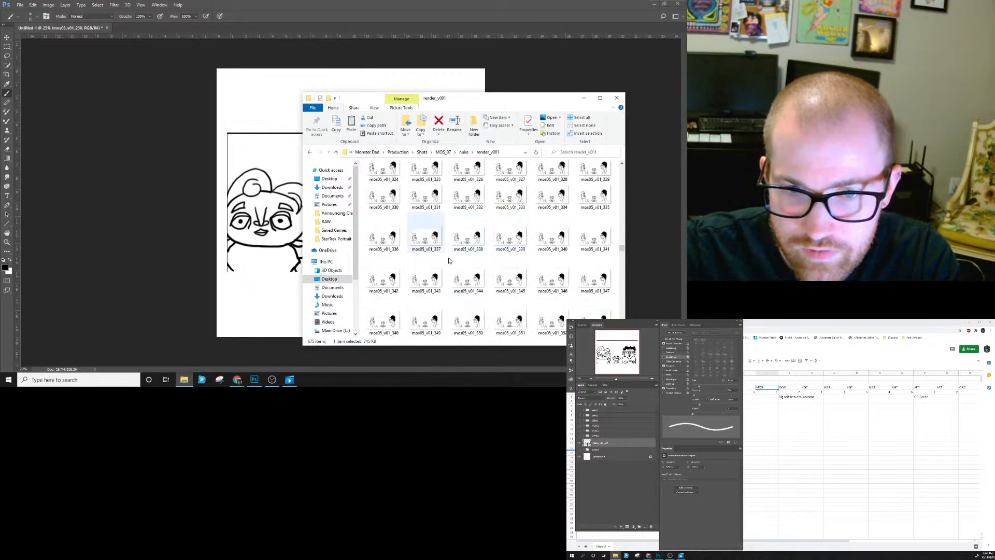
scroll(478, 259, down, 7)
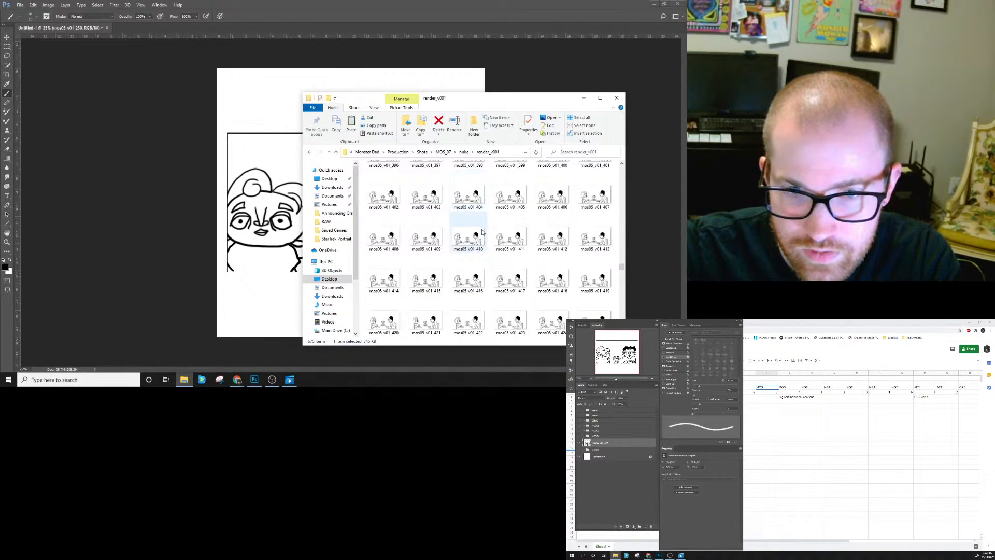
scroll(480, 239, up, 2)
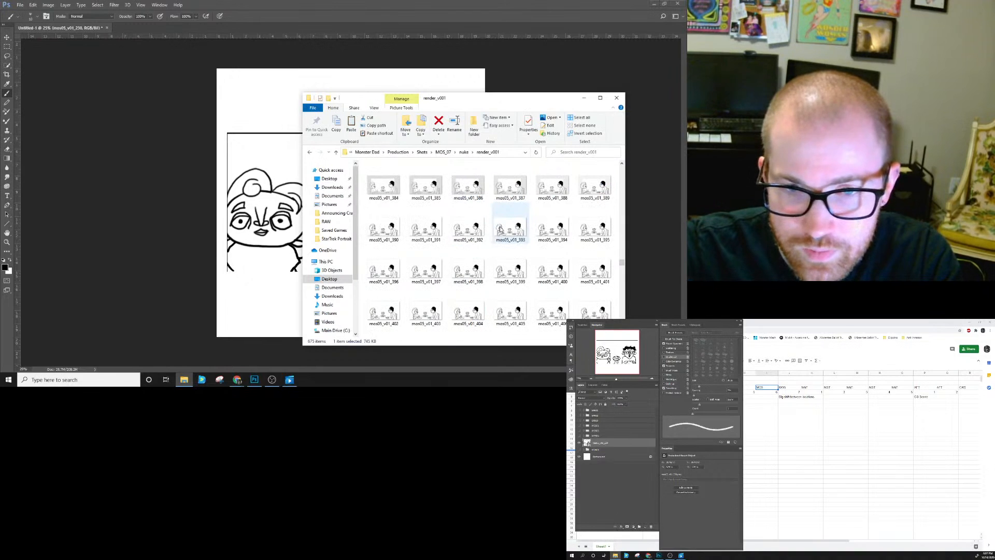
scroll(500, 230, down, 5)
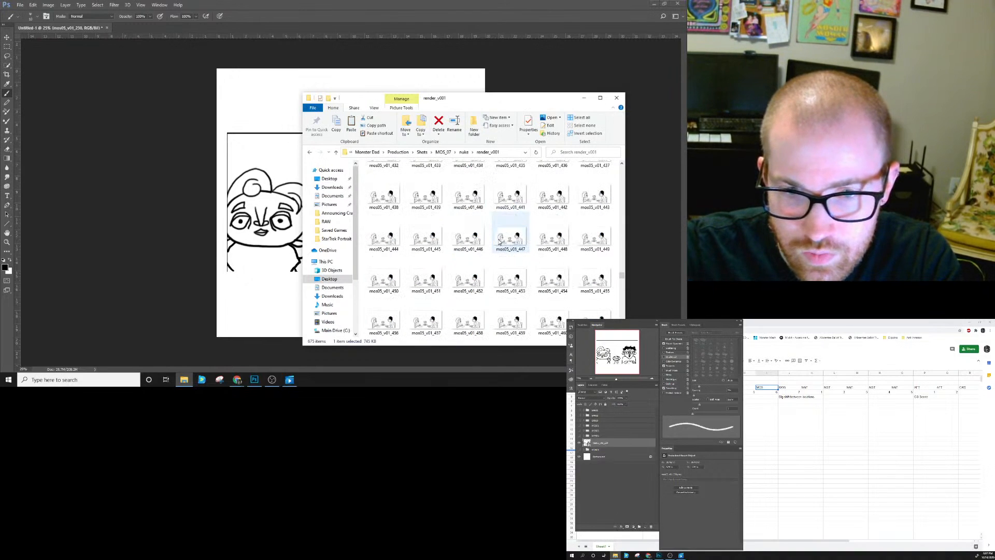
scroll(497, 248, down, 2)
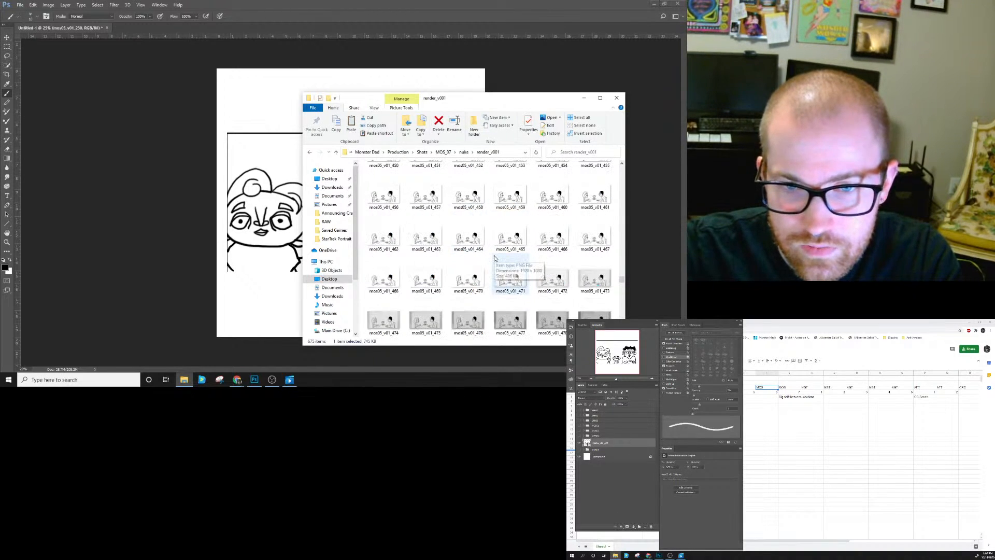
scroll(482, 251, down, 1)
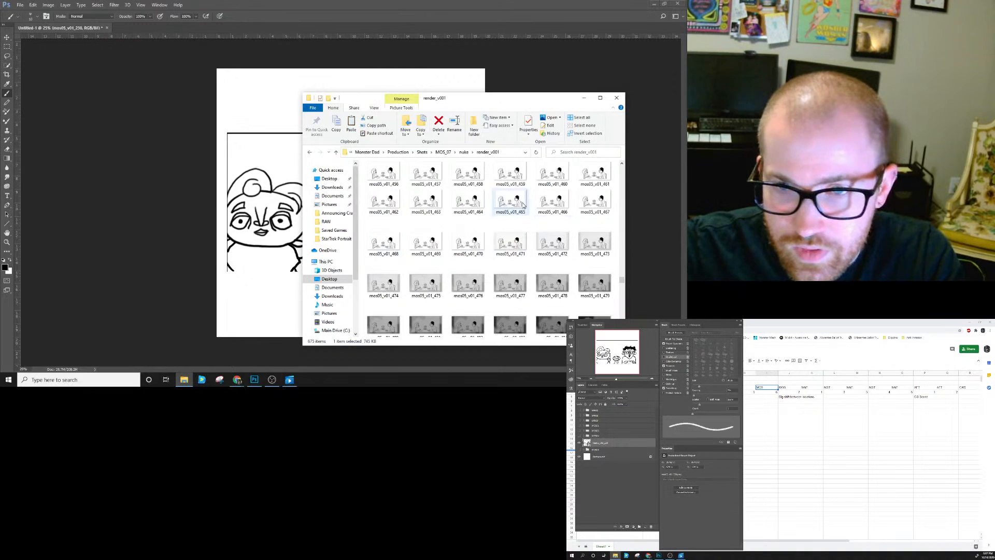
click(551, 177)
drag(564, 175, 275, 194)
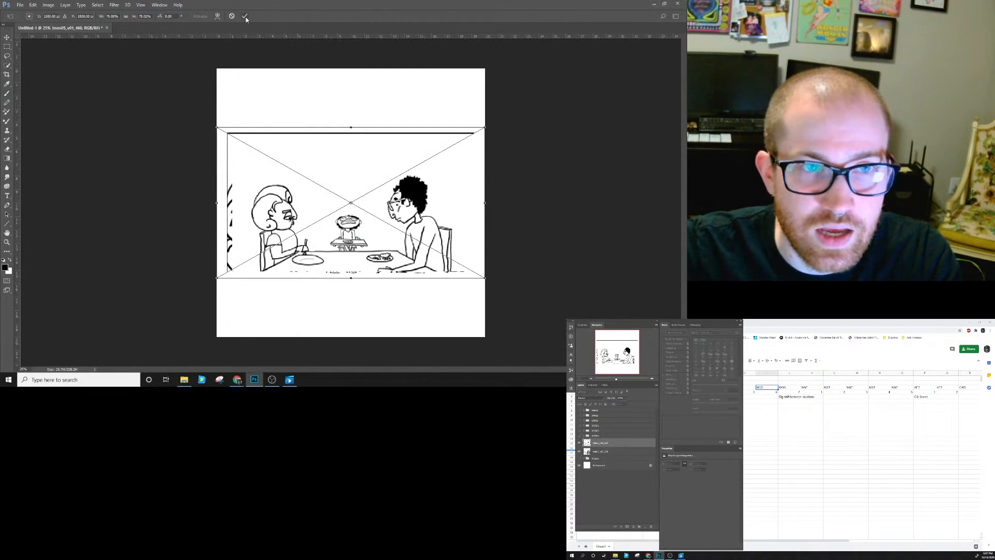
key(Return)
Find frame mos05_v01_670 near the end of the render_v001 folder and place it in the Photoshop document.
click(185, 376)
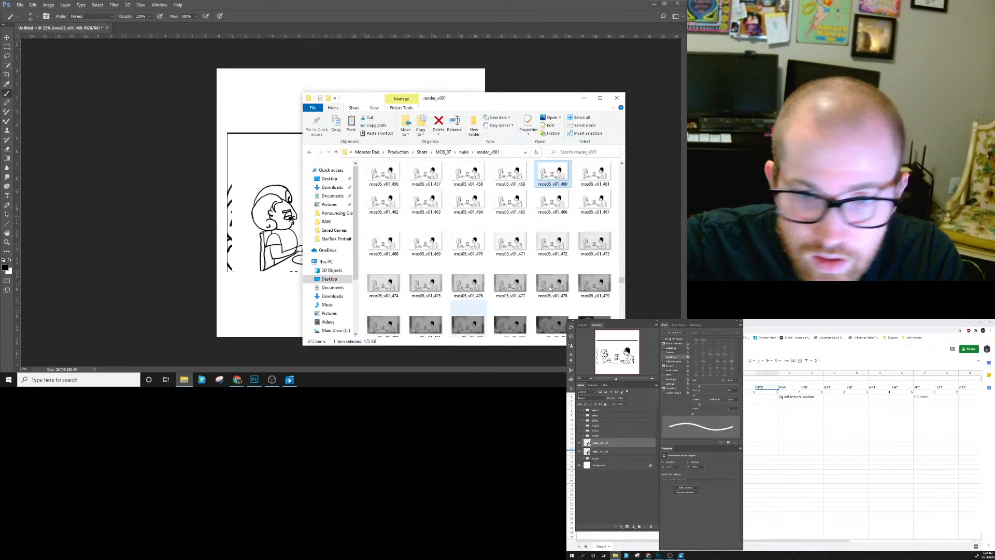
scroll(487, 247, down, 3)
scroll(485, 218, down, 5)
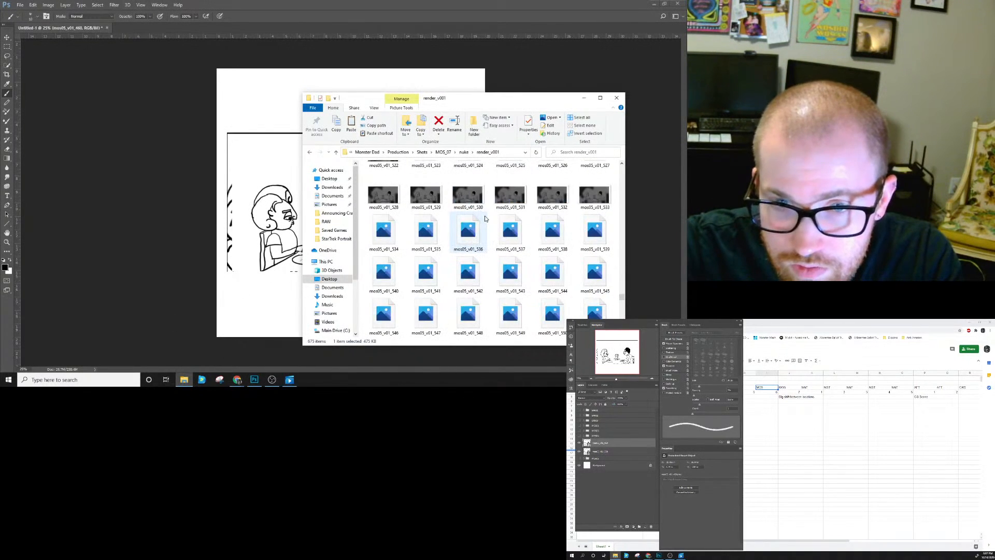
scroll(486, 218, down, 3)
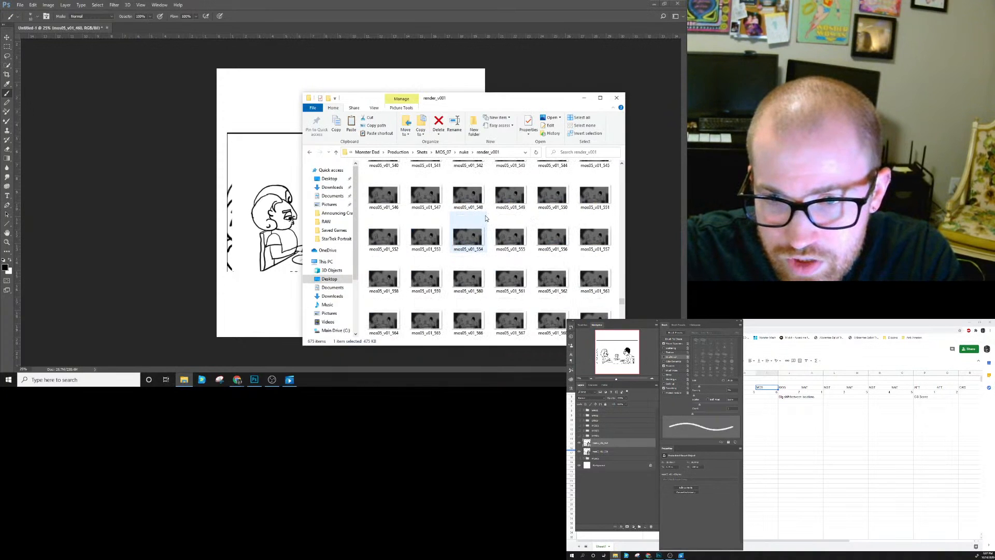
scroll(487, 220, down, 15)
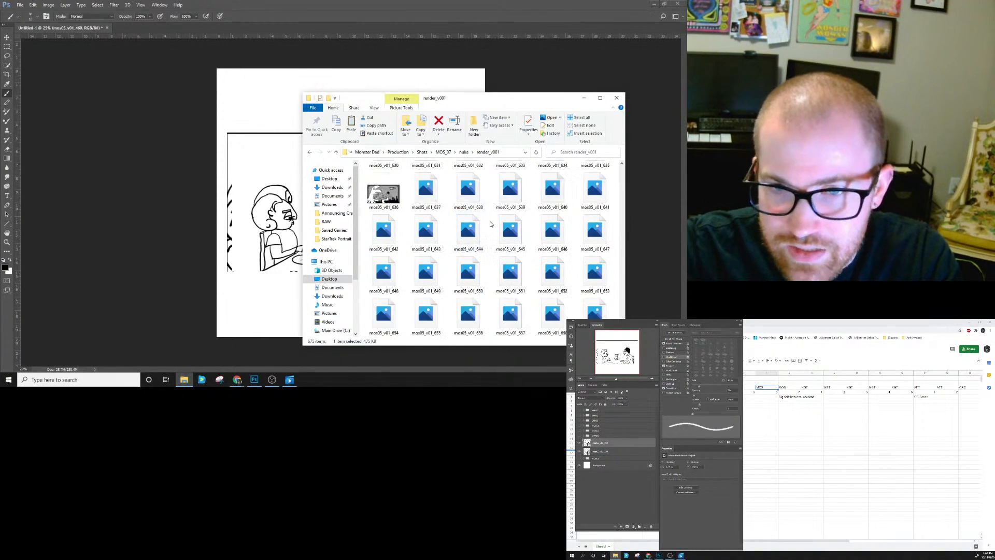
scroll(478, 325, down, 3)
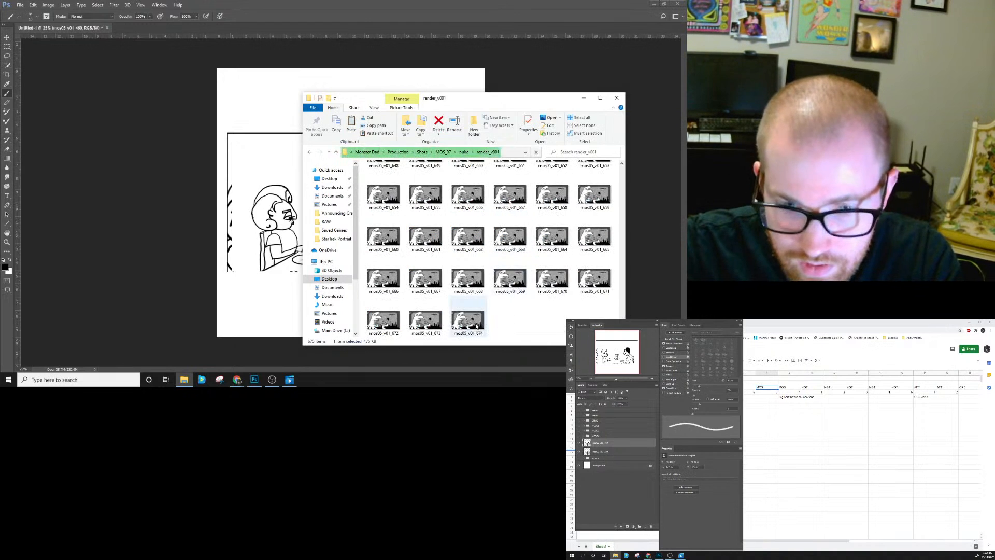
click(552, 278)
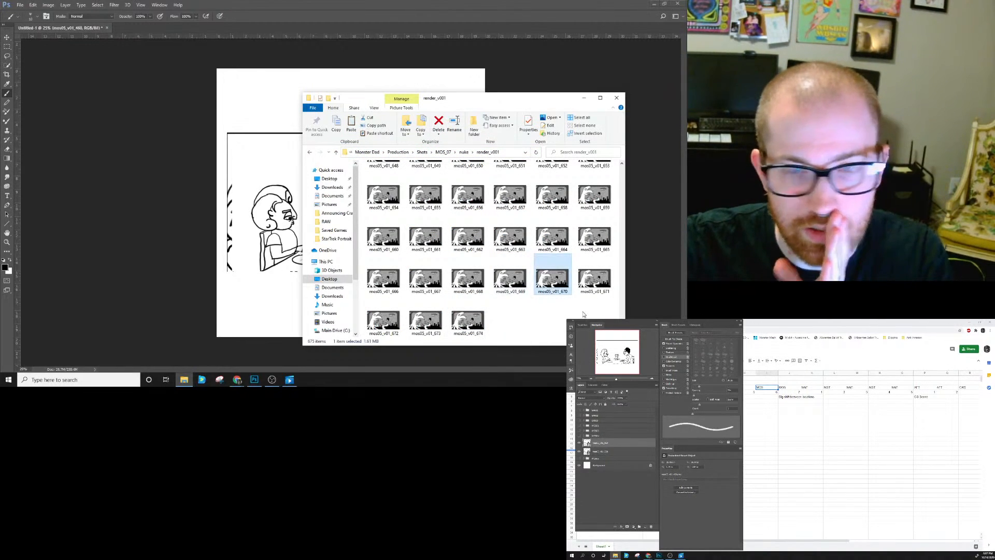
drag(553, 281, 256, 225)
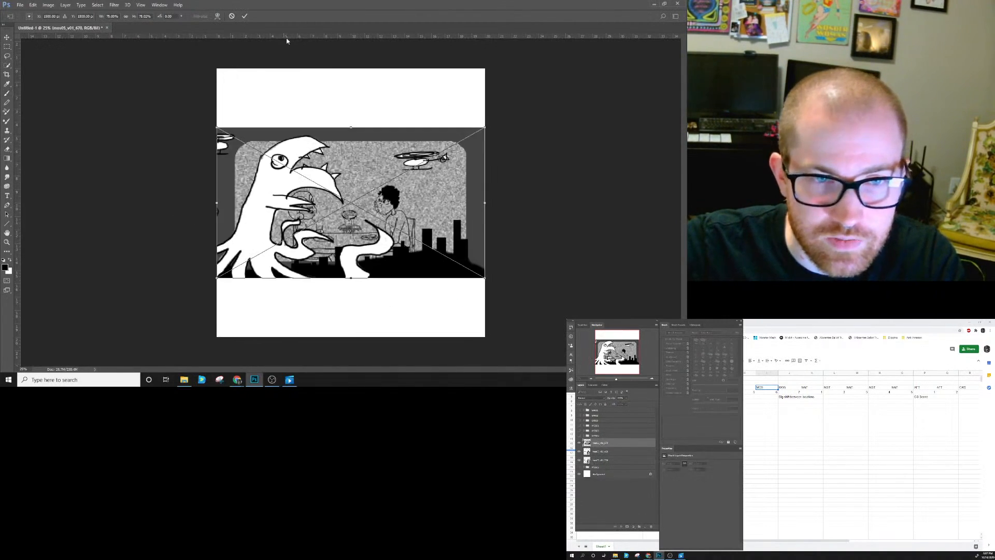
key(Return)
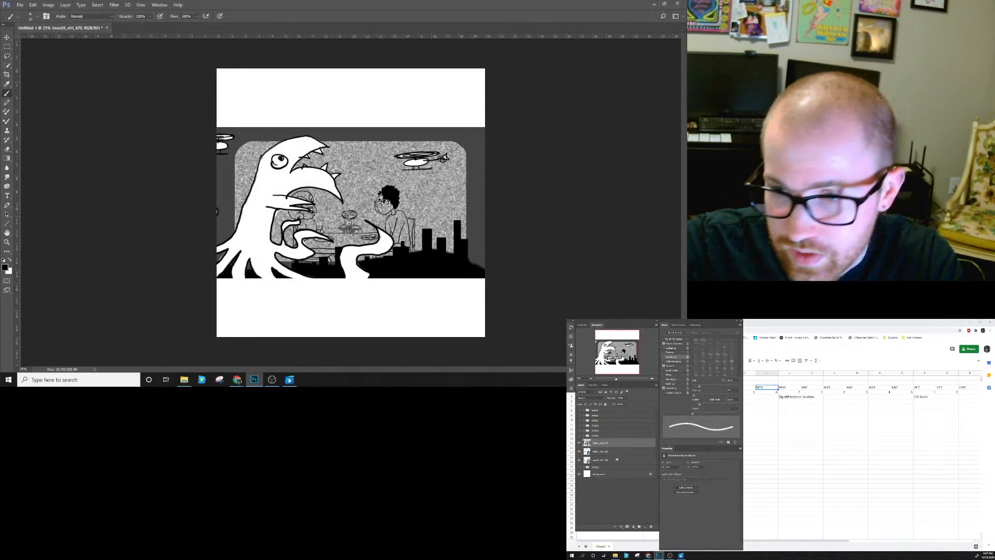
Stack the three placed frames with 230 uppermost and 670 lowest, and group them as MOS07 directly above the background.
drag(609, 461, 604, 439)
click(596, 451)
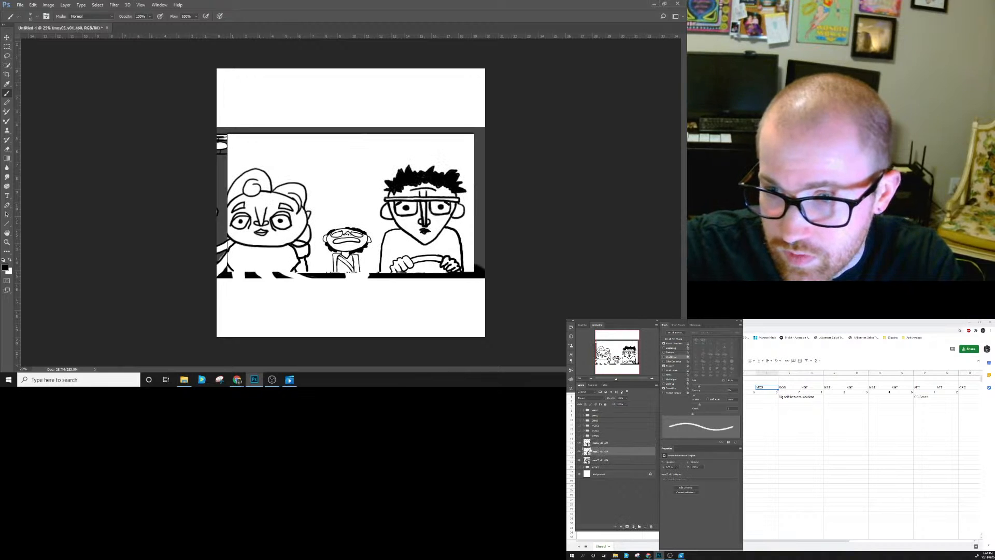
click(601, 443)
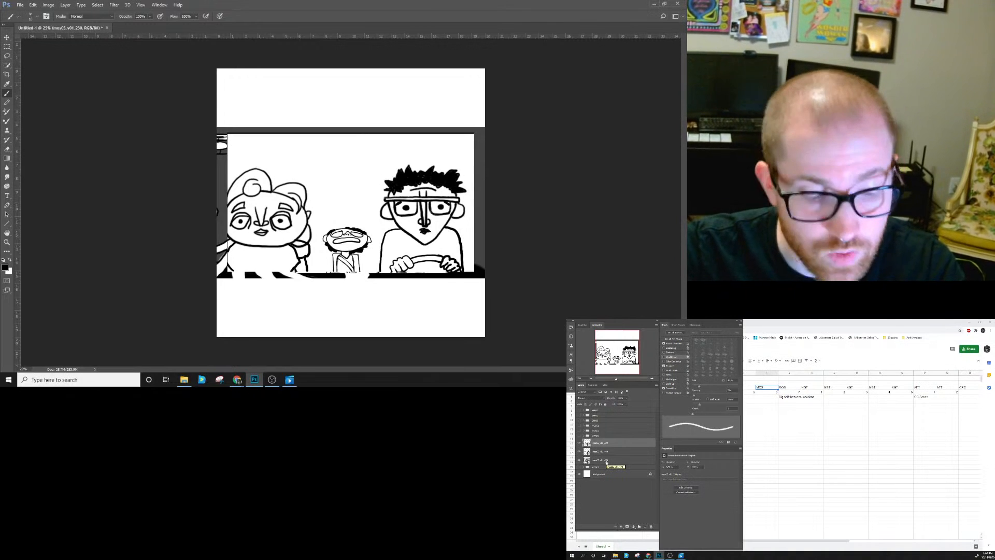
shift+click(606, 460)
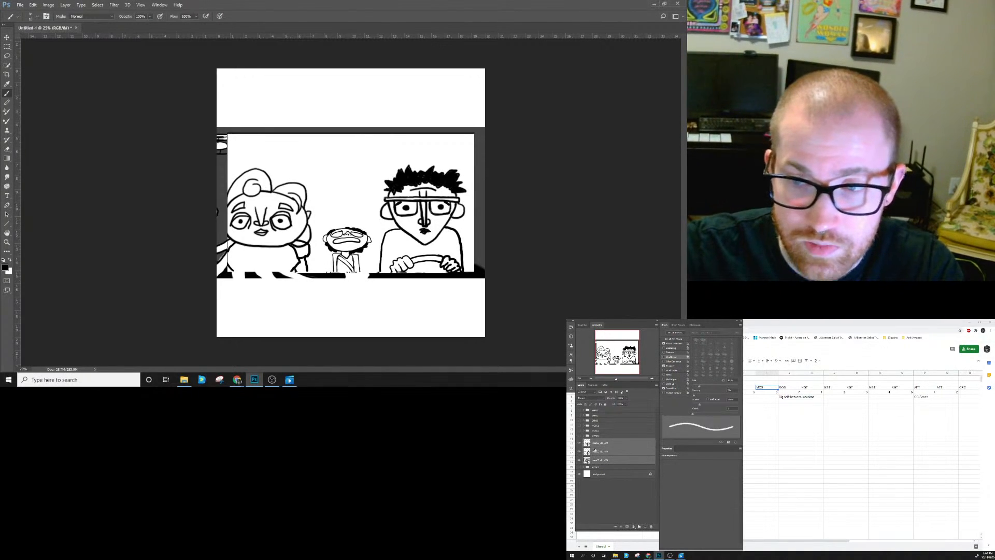
key(ctrl+g)
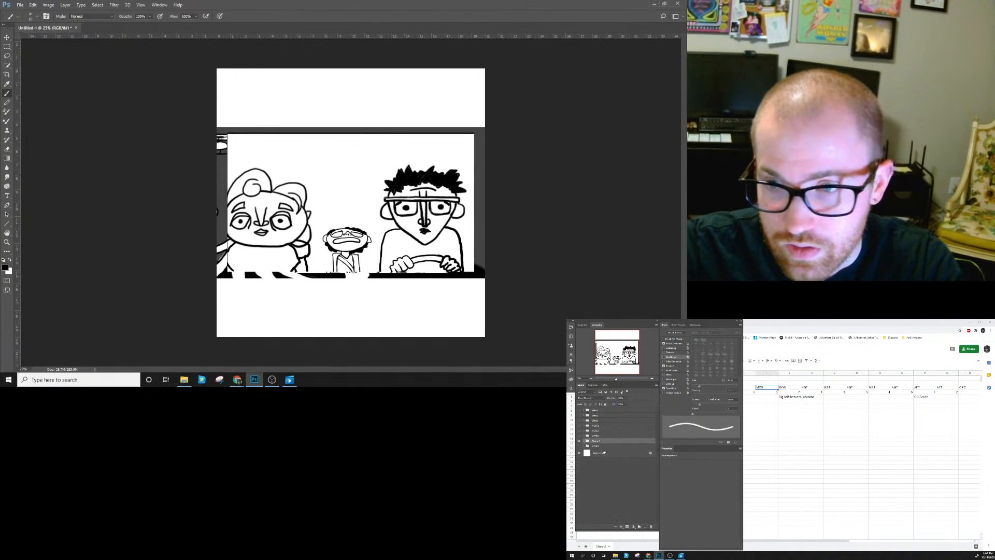
drag(596, 441, 597, 449)
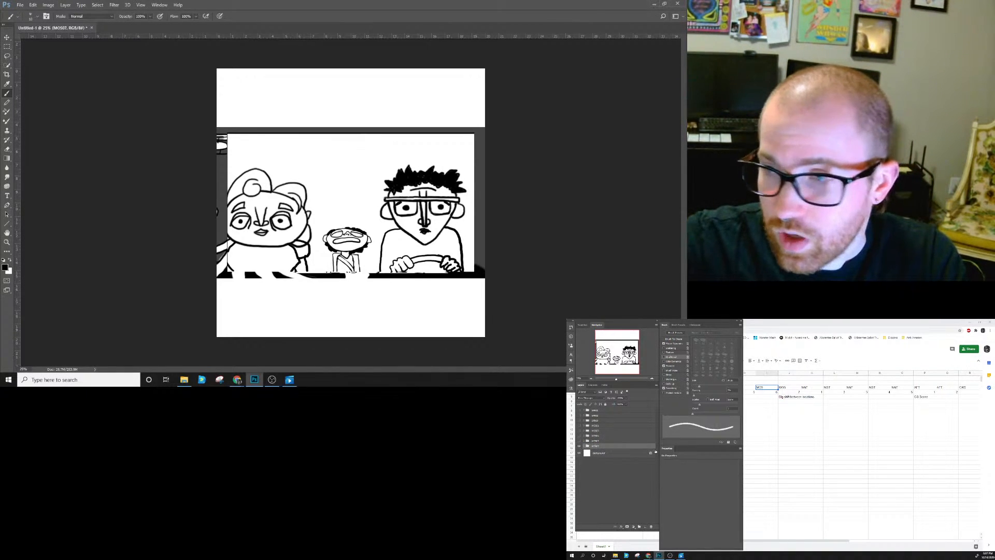
Select the NGT shot 1 cell in the Shot List sheet and scrub MonsterDad_Edit02 to examine shot NGT_01.
click(794, 389)
key(Right)
click(289, 379)
drag(382, 337, 451, 327)
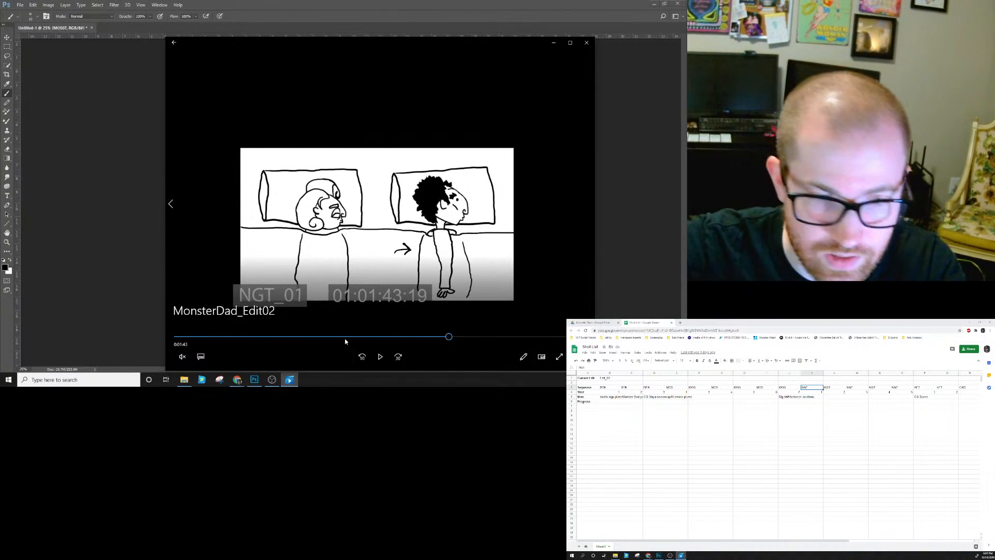
drag(449, 339, 442, 337)
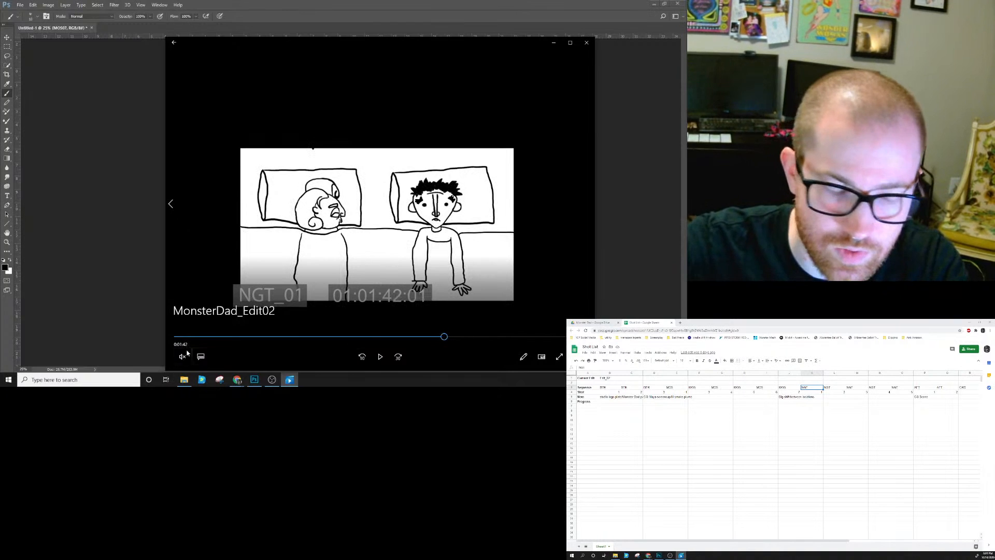
Open the CurrentBoards folder of shot NGT_01 and place board MD_board_NGT01a in the Photoshop document.
click(184, 379)
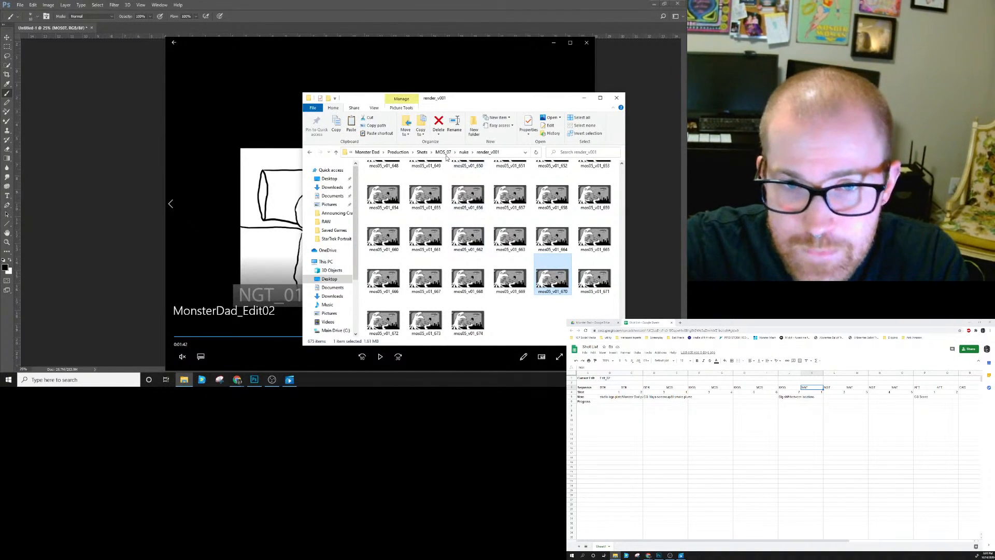
click(443, 152)
click(422, 153)
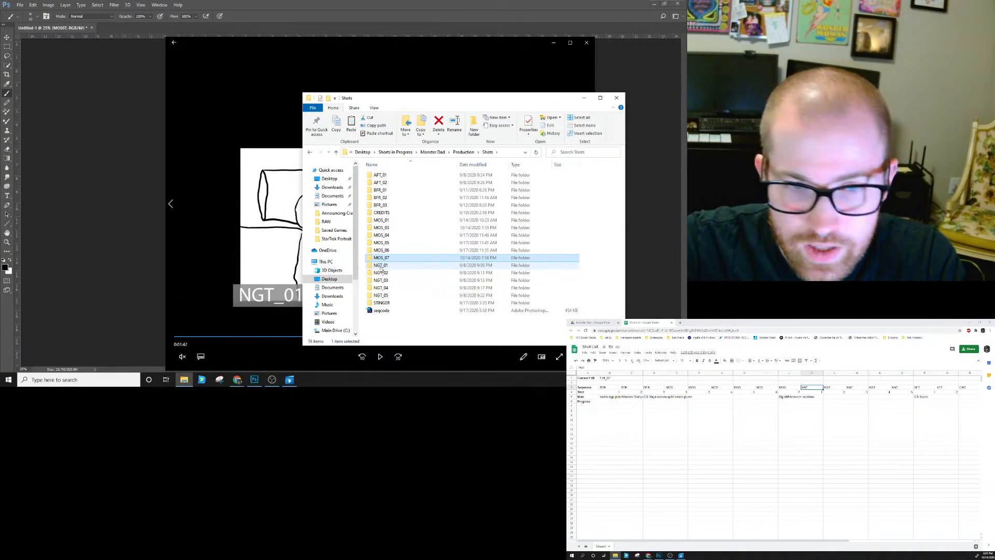
double_click(380, 265)
double_click(389, 175)
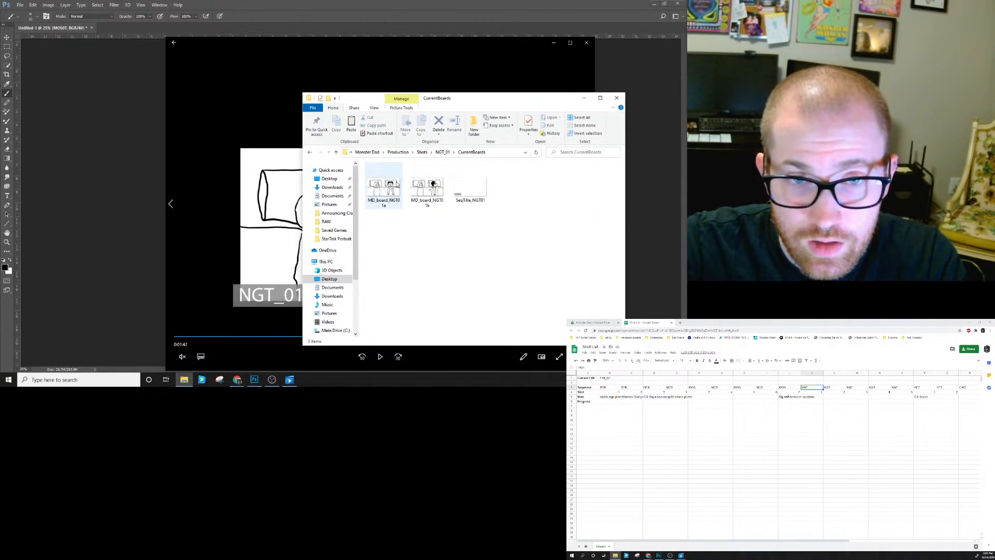
drag(393, 192, 142, 200)
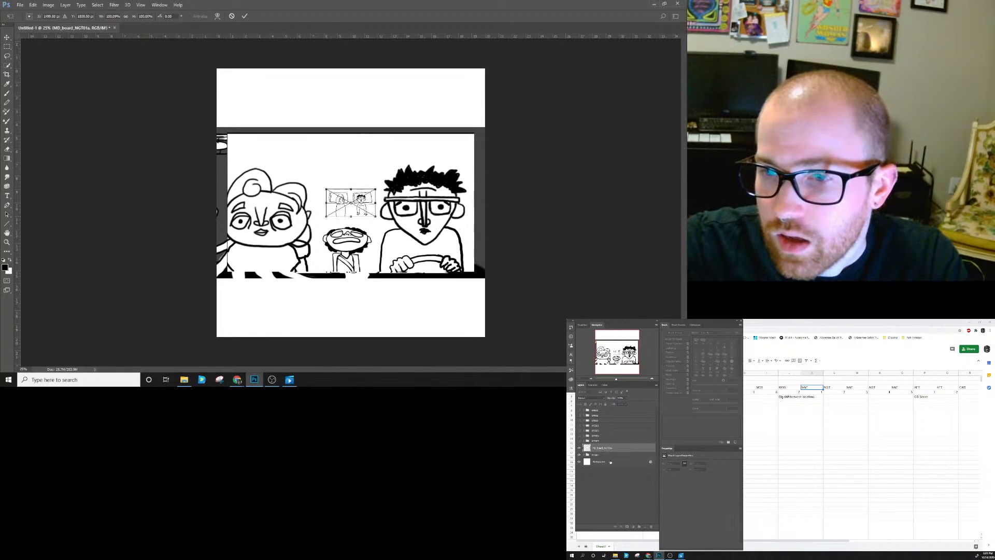
key(Return)
Move the placed NGT01a board directly above the background layer and scale it to span the full canvas width.
drag(608, 449, 609, 458)
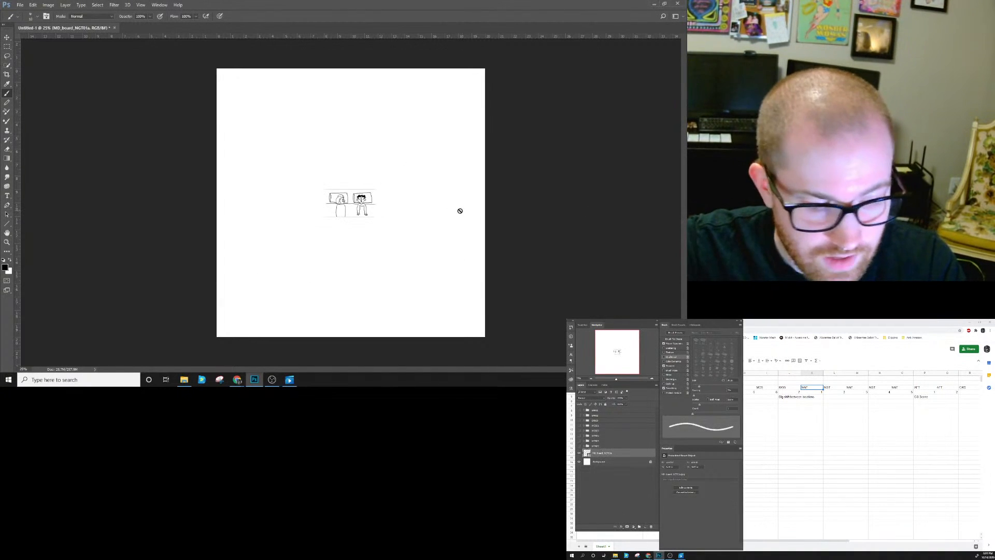
key(ctrl+t)
drag(379, 188, 500, 150)
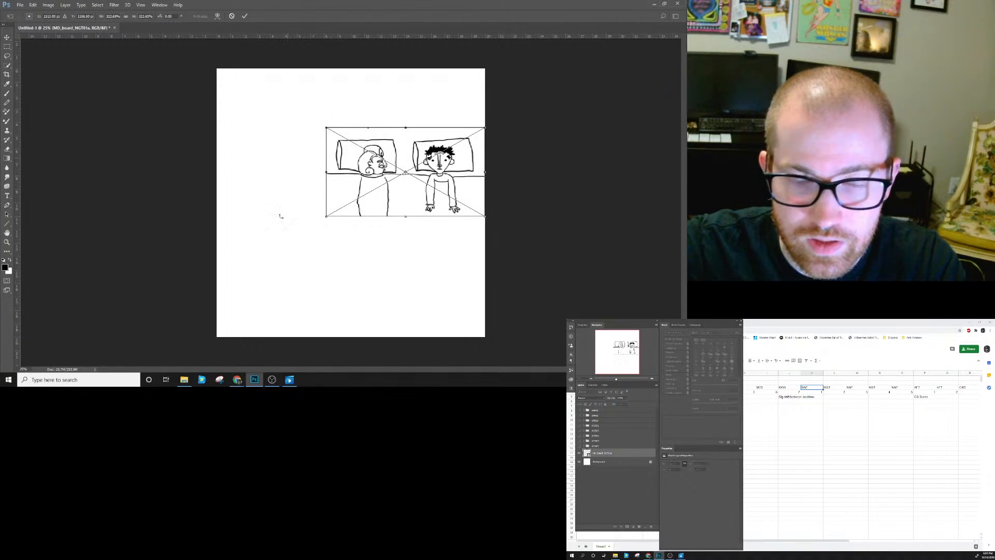
drag(323, 217, 216, 278)
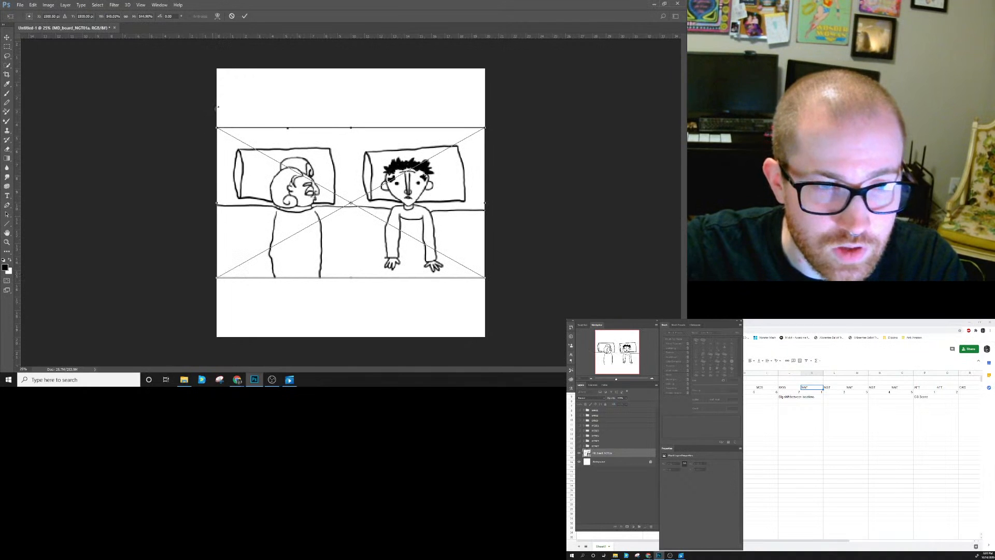
click(246, 17)
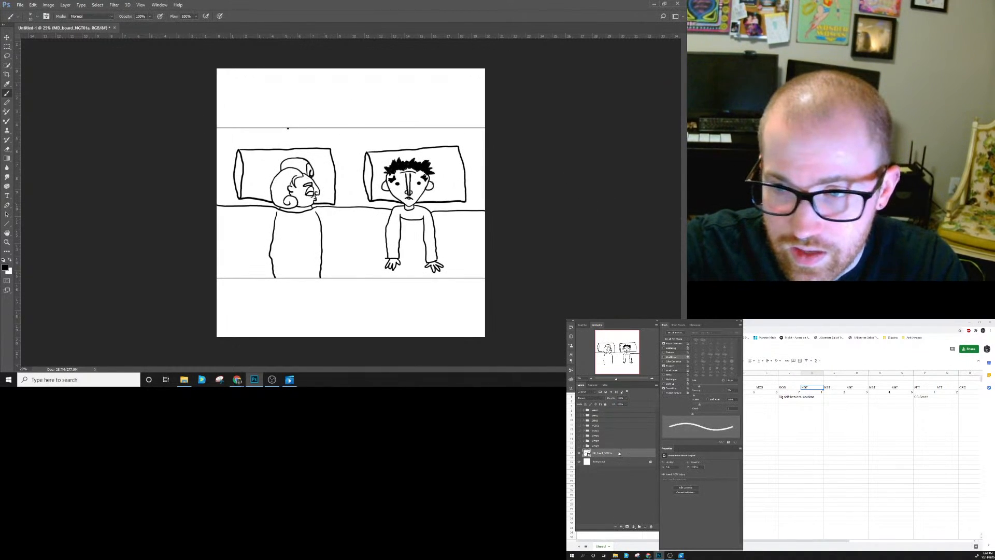
Group the board layer and name the group NGT01.
key(ctrl+g)
double_click(598, 452)
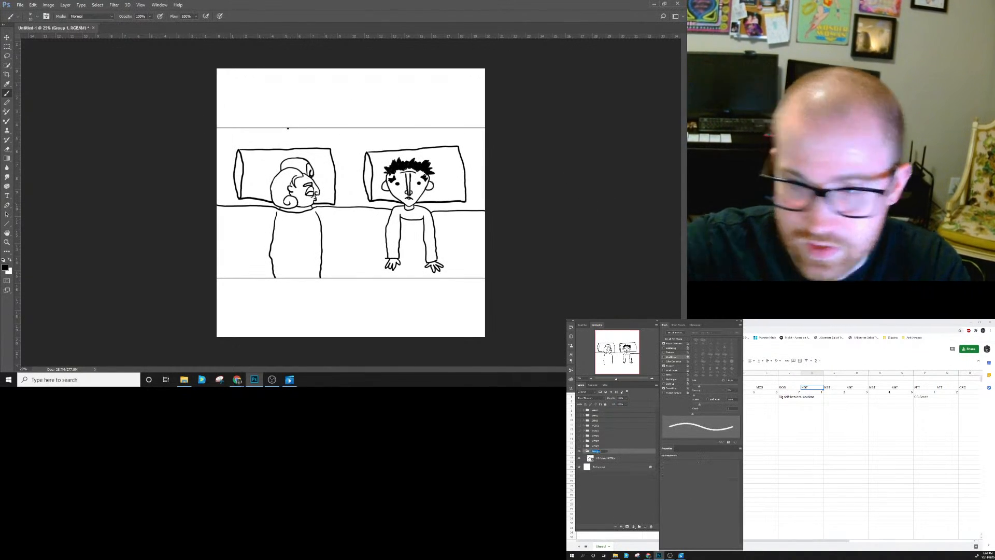
text(NGT)
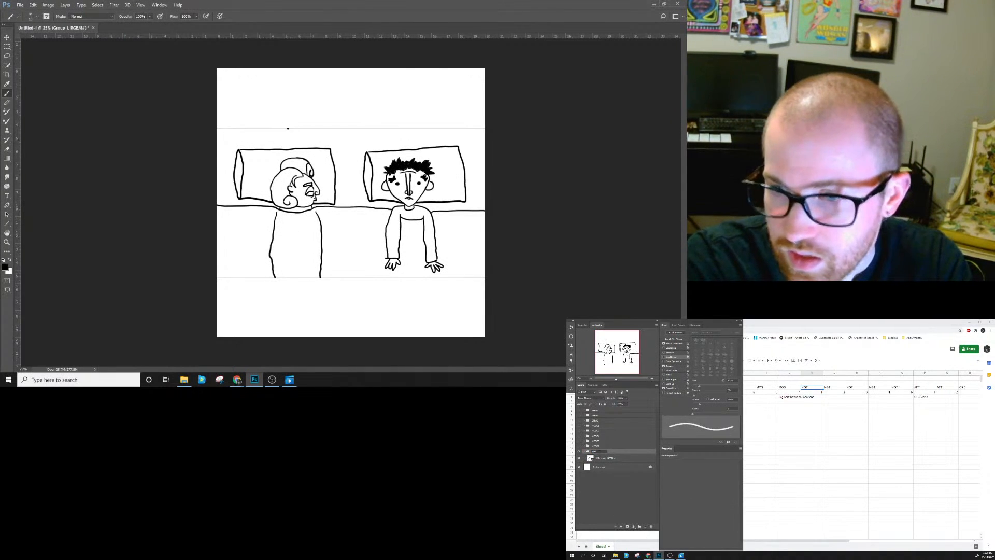
text(01)
key(Return)
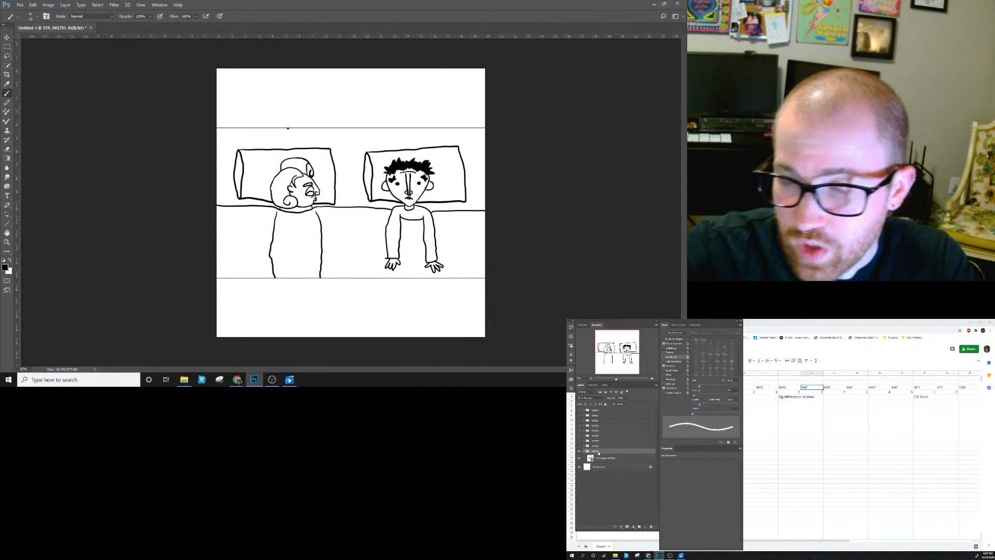
Collapse and hide the NGT01 group, briefly checking MOS07's visibility, and make the Background layer active.
click(583, 457)
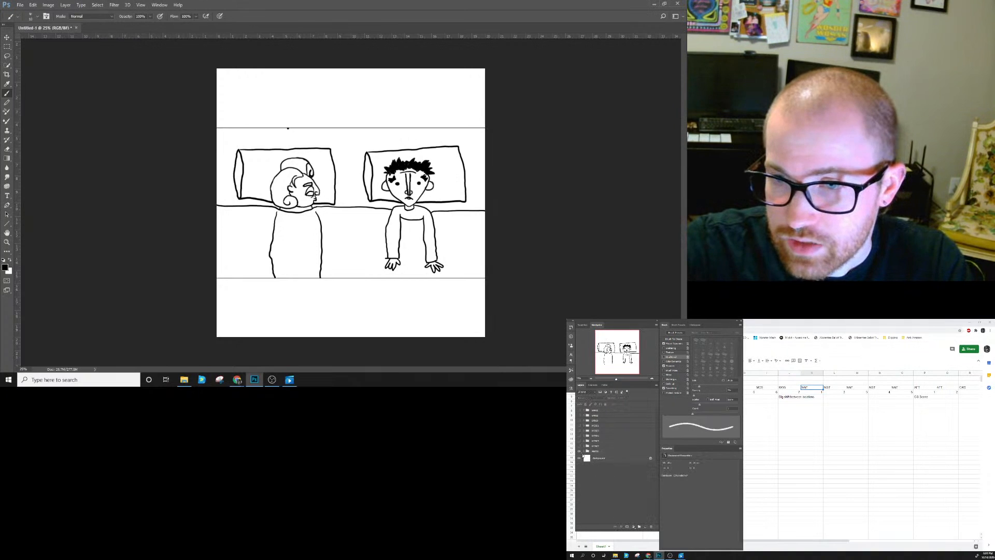
click(579, 447)
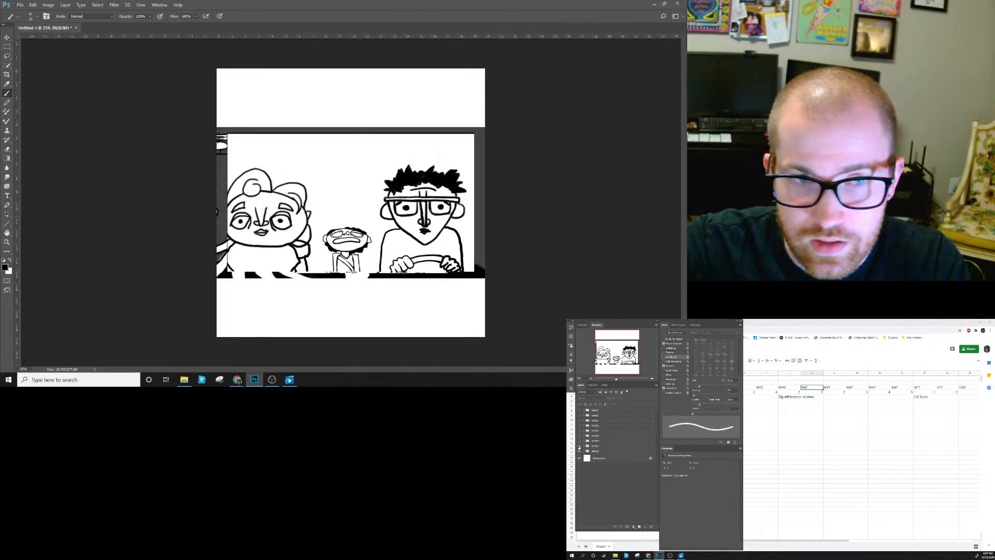
click(579, 447)
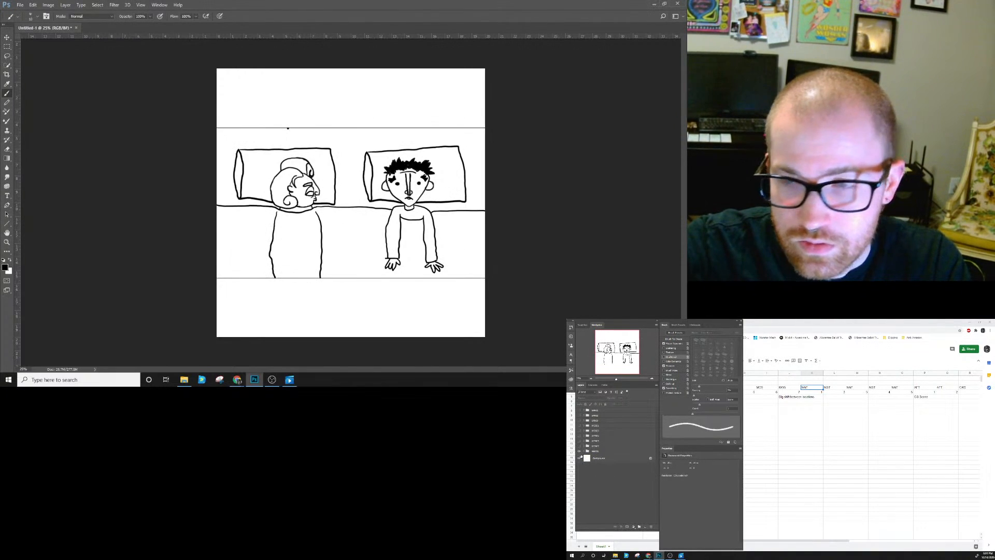
click(579, 451)
click(599, 458)
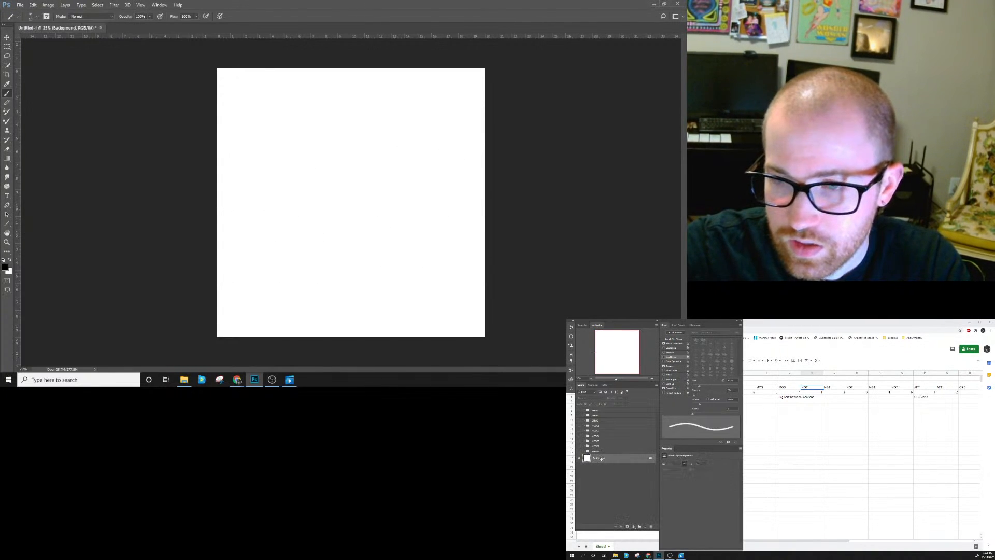
Select the NGT shot 2 cell in the Shot List sheet and scrub MonsterDad_Edit02 forward to examine shot NGT_02.
click(290, 381)
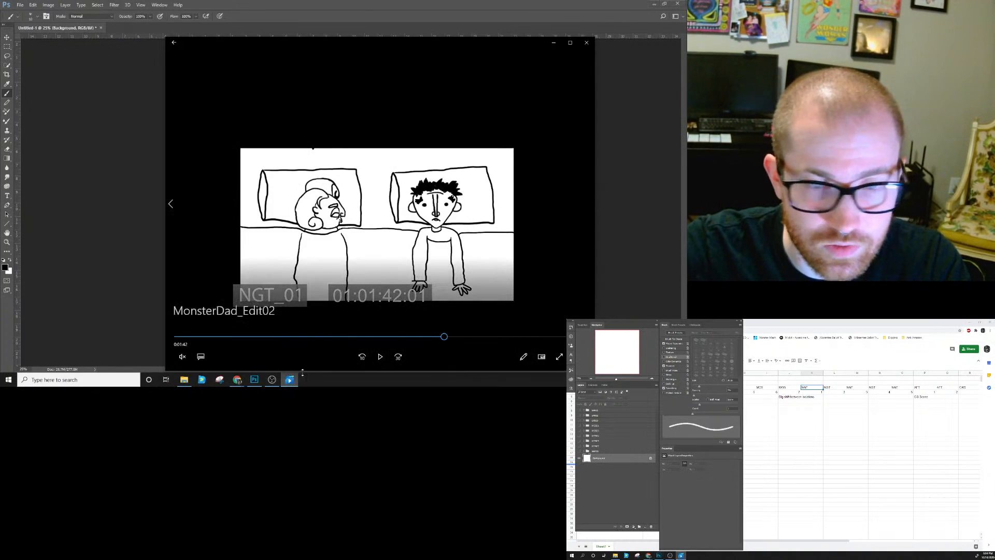
click(837, 389)
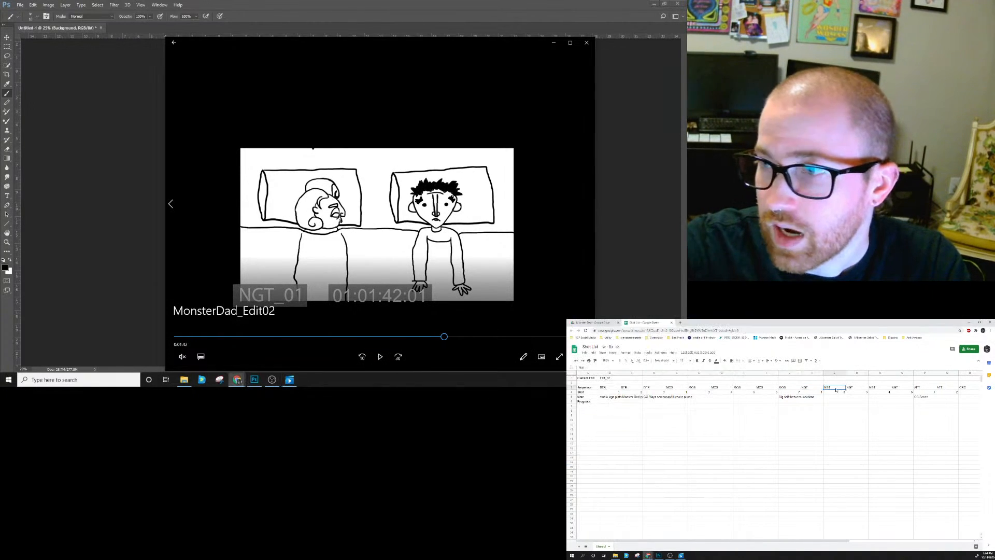
click(463, 193)
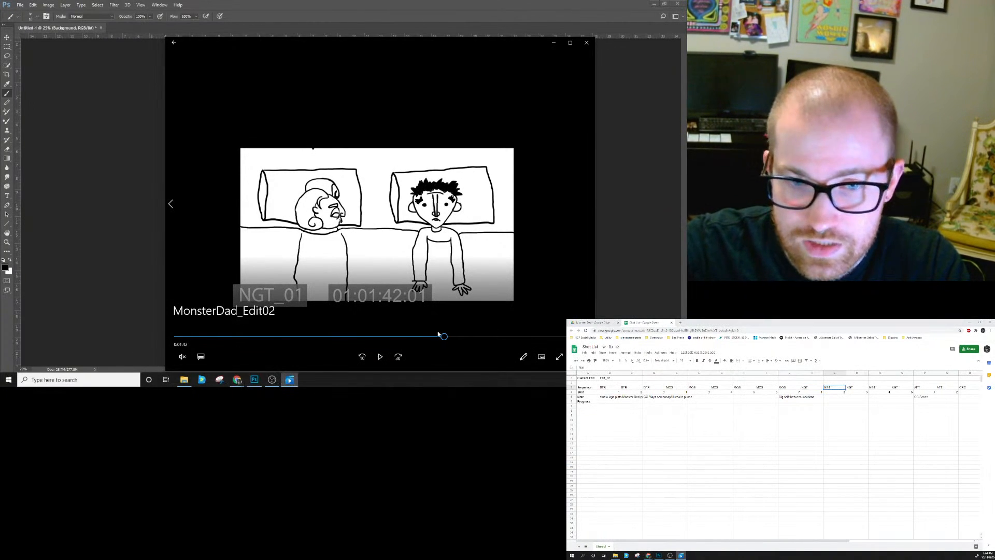
drag(444, 339, 464, 341)
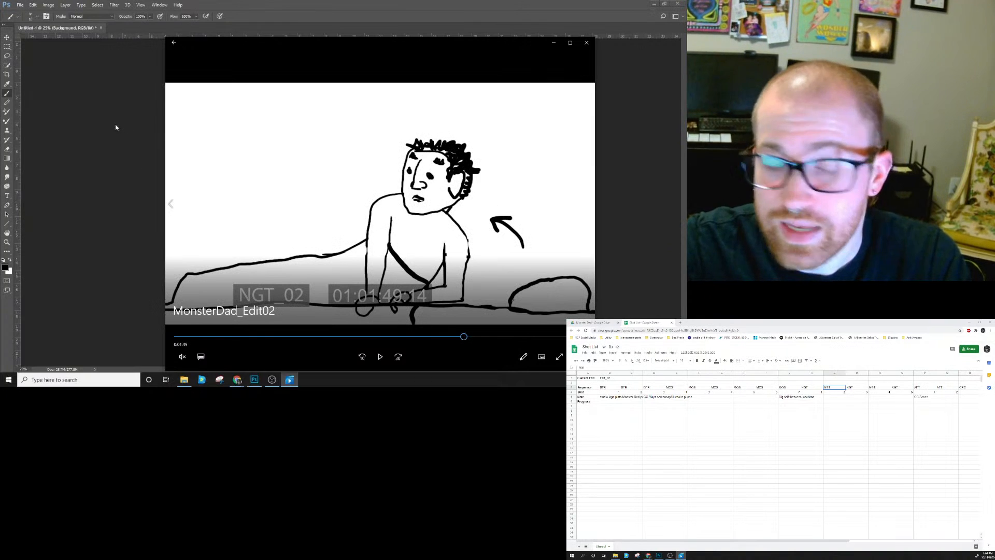
Return to Photoshop, open shot NGT_02's CurrentBoards folder and place board MD_board_NGT02b in the document.
click(298, 23)
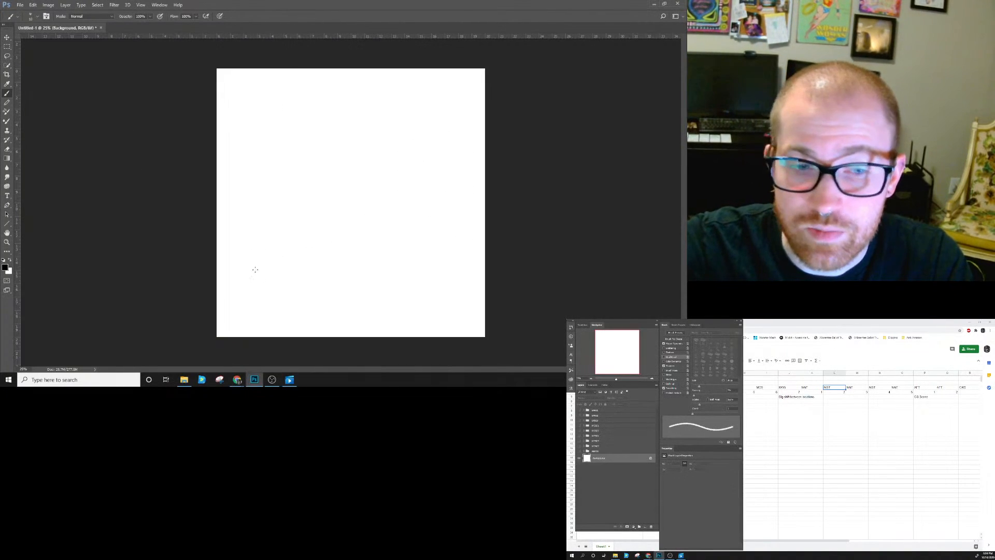
click(185, 379)
click(422, 152)
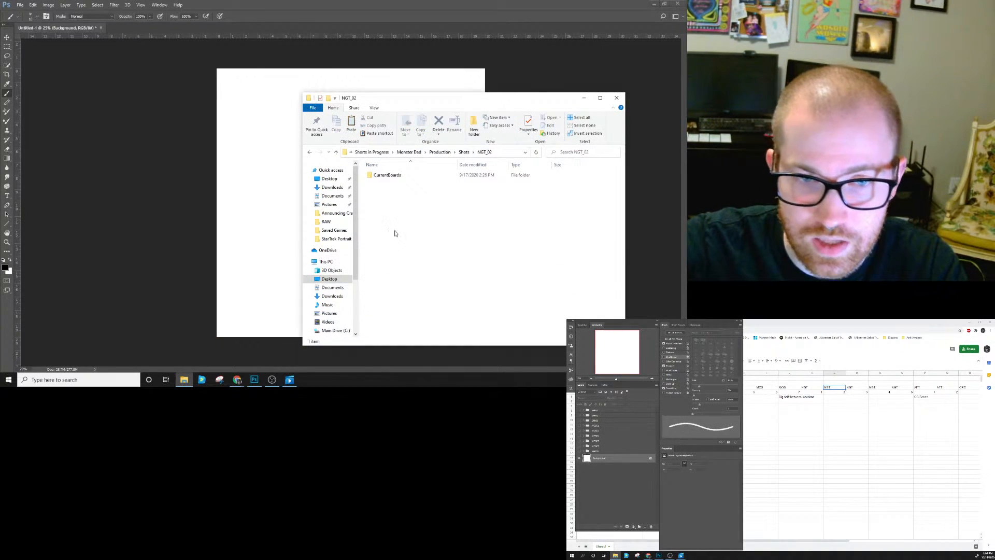
double_click(387, 176)
drag(431, 196, 270, 202)
Scale the placed NGT02b board to span the full canvas width, centred vertically.
drag(377, 189, 506, 138)
drag(327, 217, 218, 278)
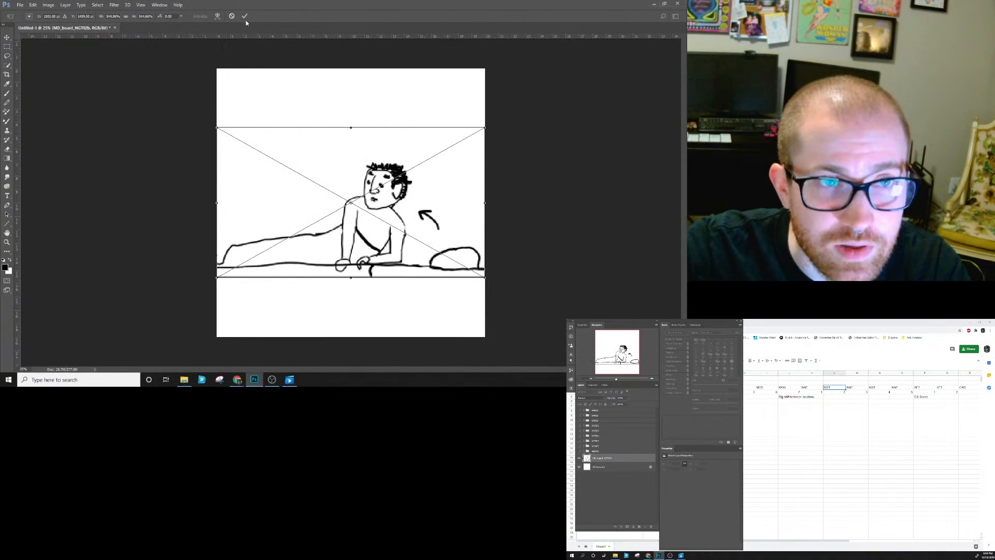
key(Return)
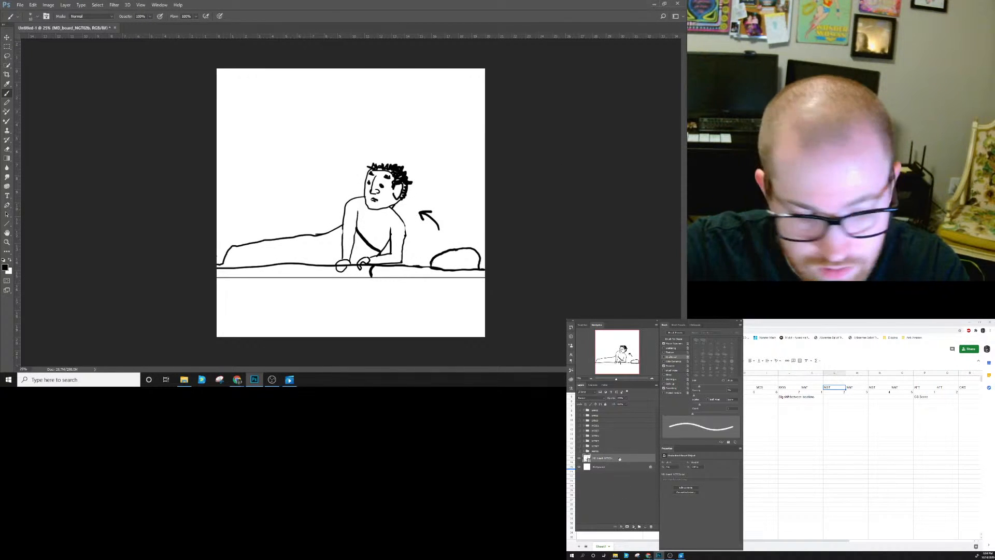
Group the NGT02b board as NGT02, collapse and hide the group, and make the Background layer active.
key(ctrl+g)
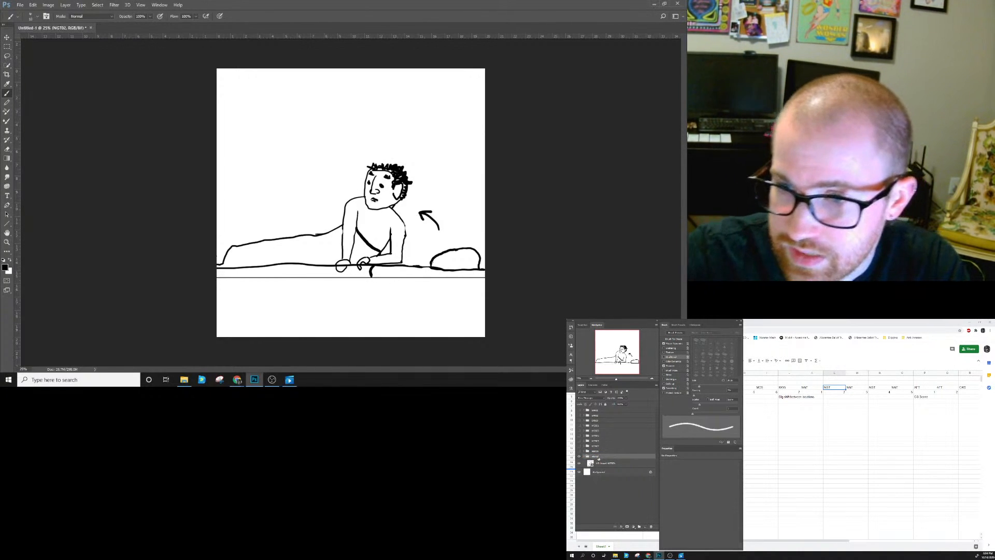
click(584, 457)
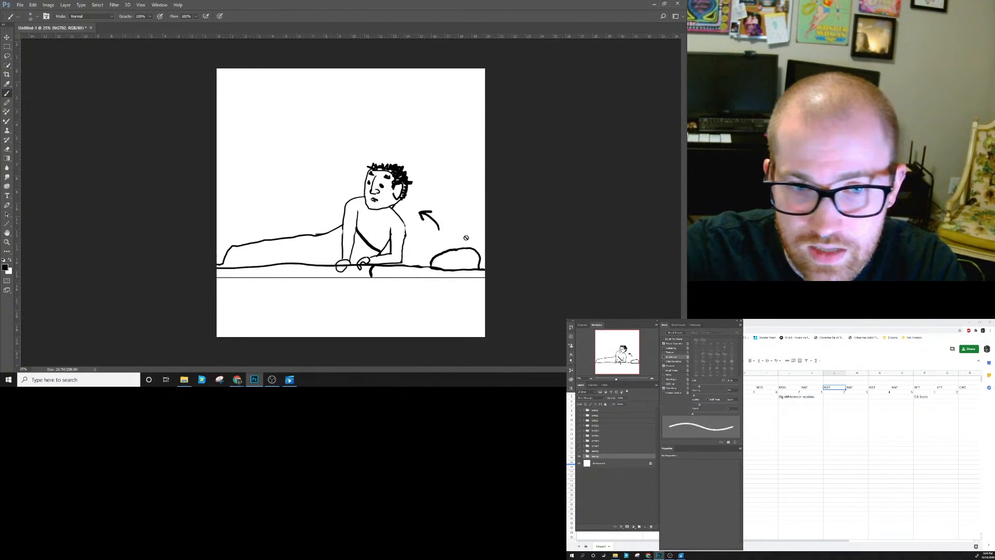
click(579, 456)
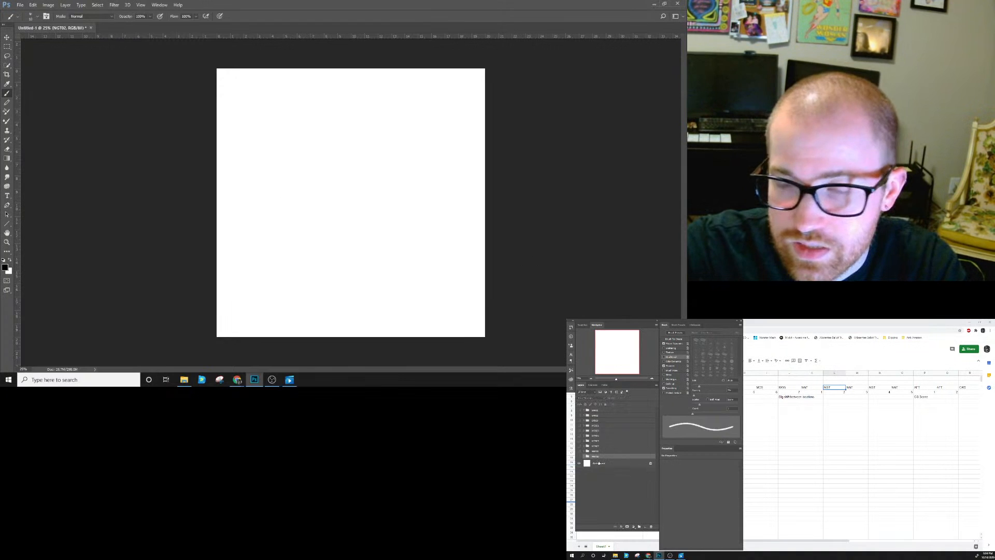
click(599, 464)
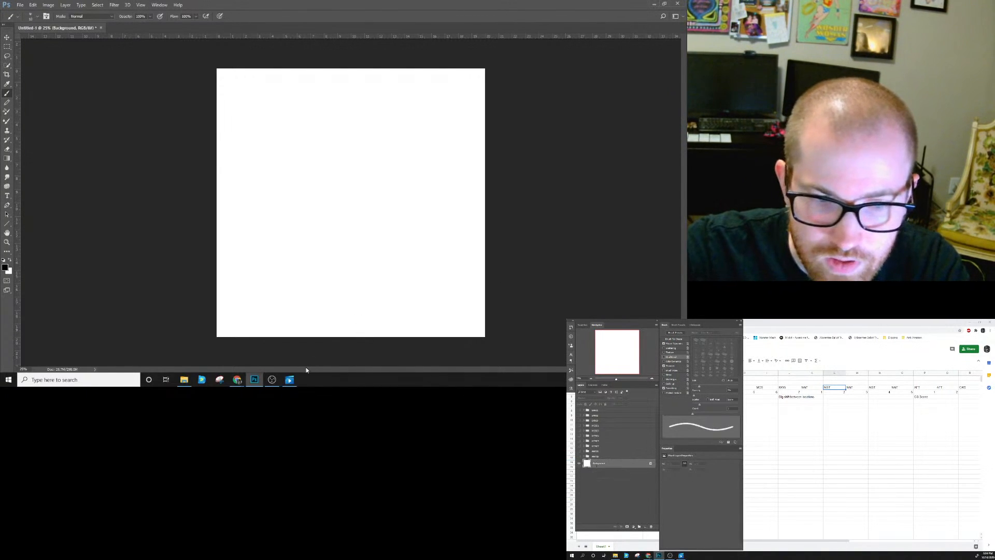
Scrub MonsterDad_Edit02 onward from shot NGT_02 and place board MD_board_NGT03c from NGT_03's CurrentBoards folder in the Photoshop document.
click(290, 379)
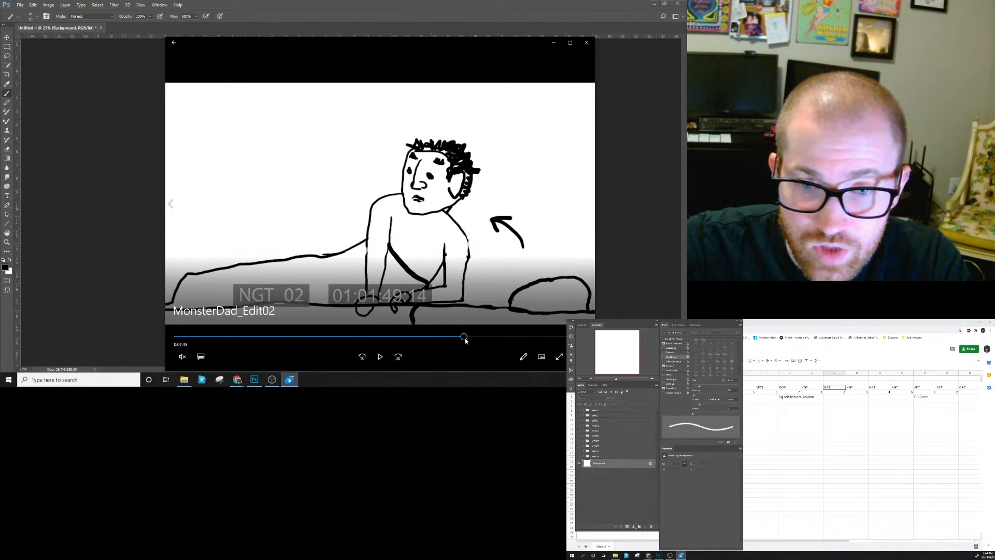
drag(465, 340, 480, 339)
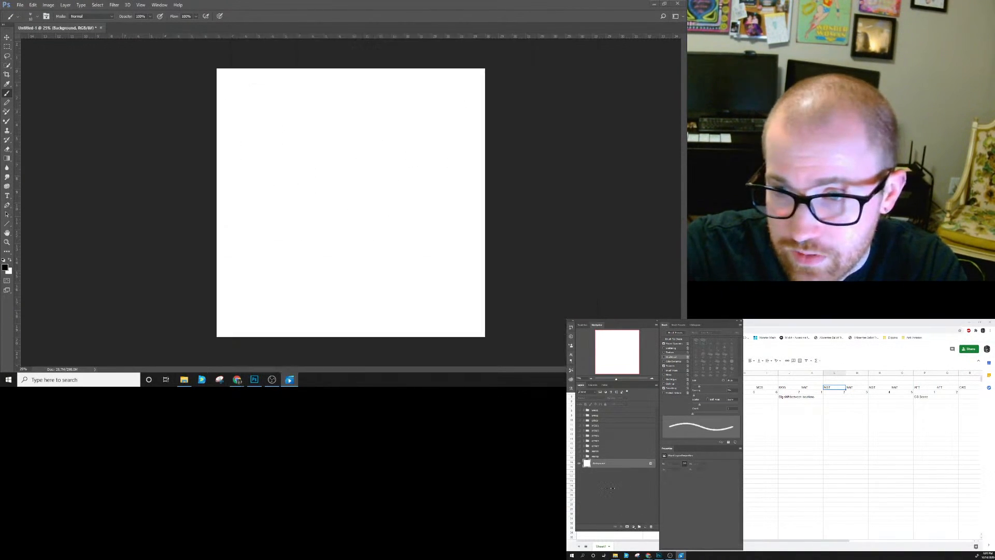
click(184, 379)
click(422, 152)
double_click(400, 285)
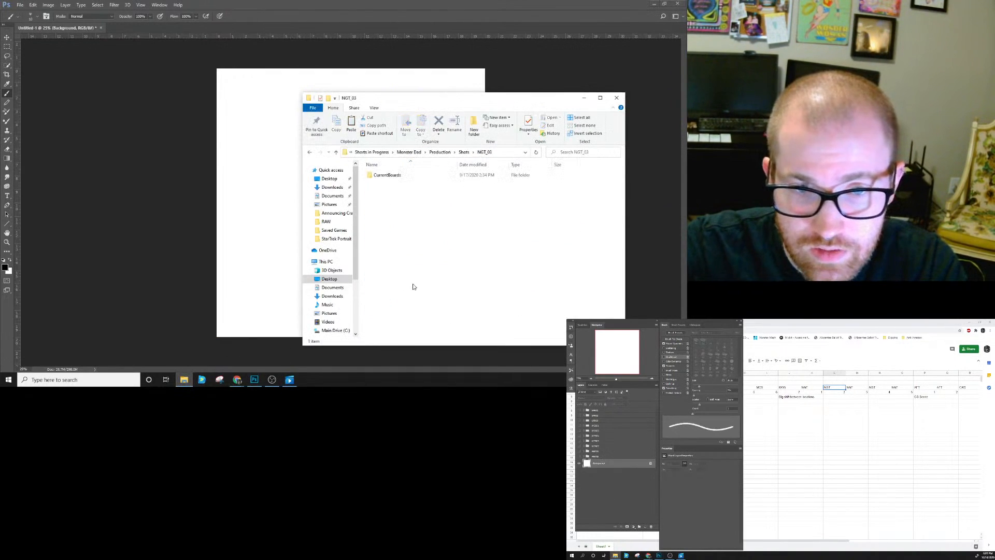
double_click(389, 174)
click(480, 196)
drag(480, 196, 280, 206)
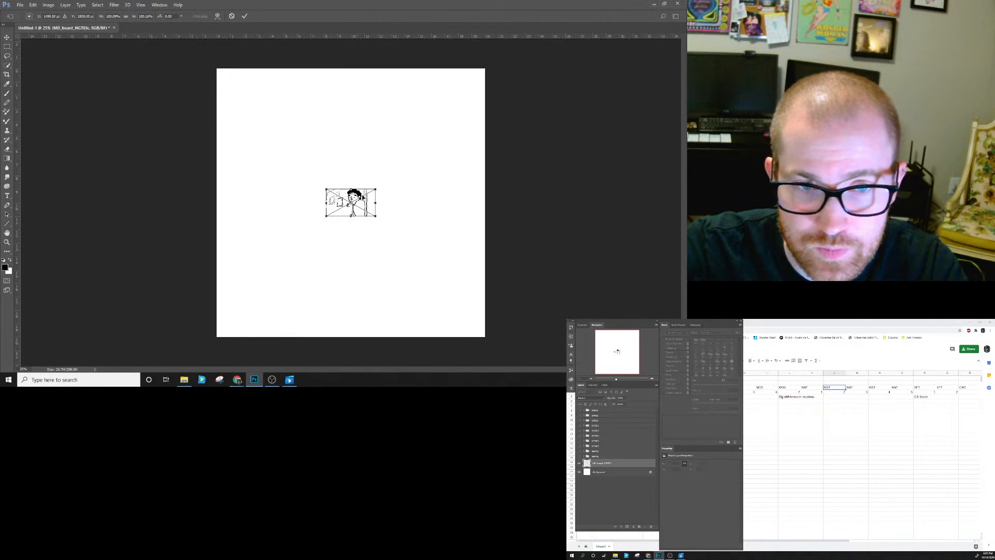
Enlarge the placed NGT03c board so that it fills the canvas from edge to edge horizontally.
drag(375, 190, 498, 152)
drag(327, 216, 213, 267)
click(245, 16)
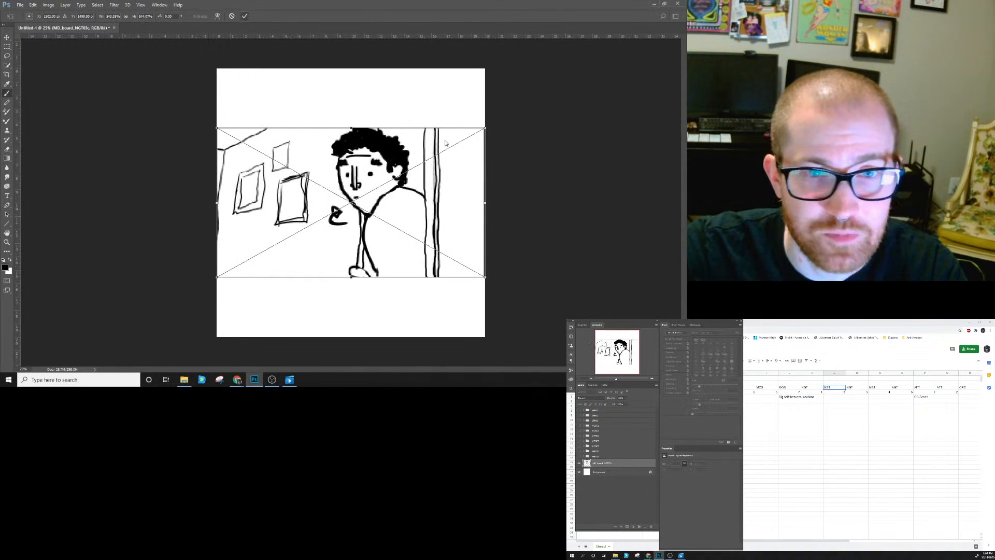
Put the NGT03c board layer in a group named NGT03.
key(ctrl+g)
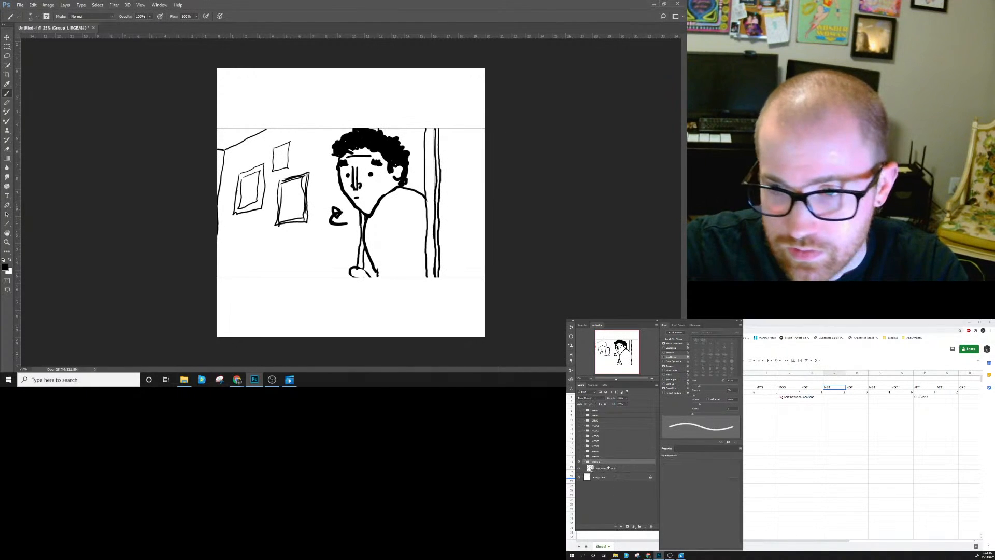
text(NGT)
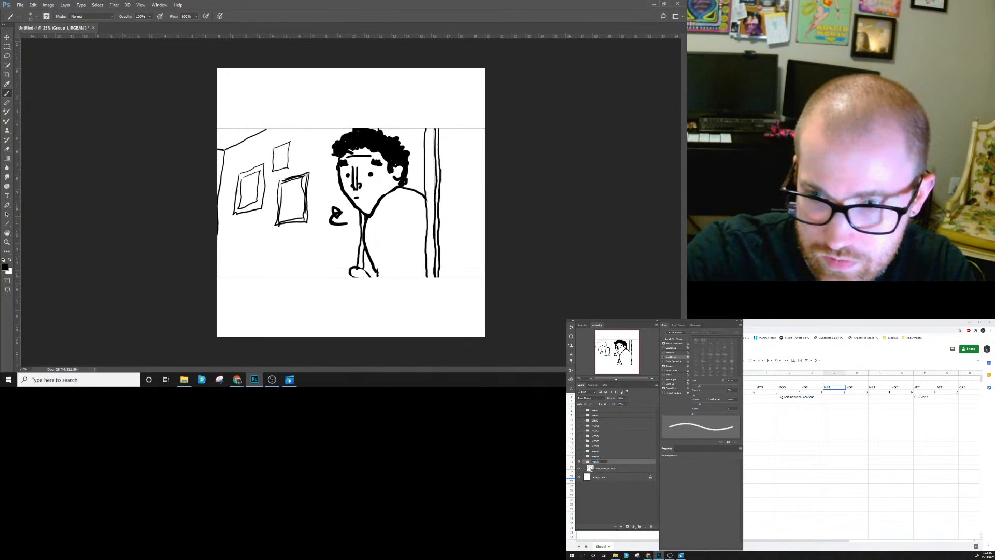
text(03)
key(Return)
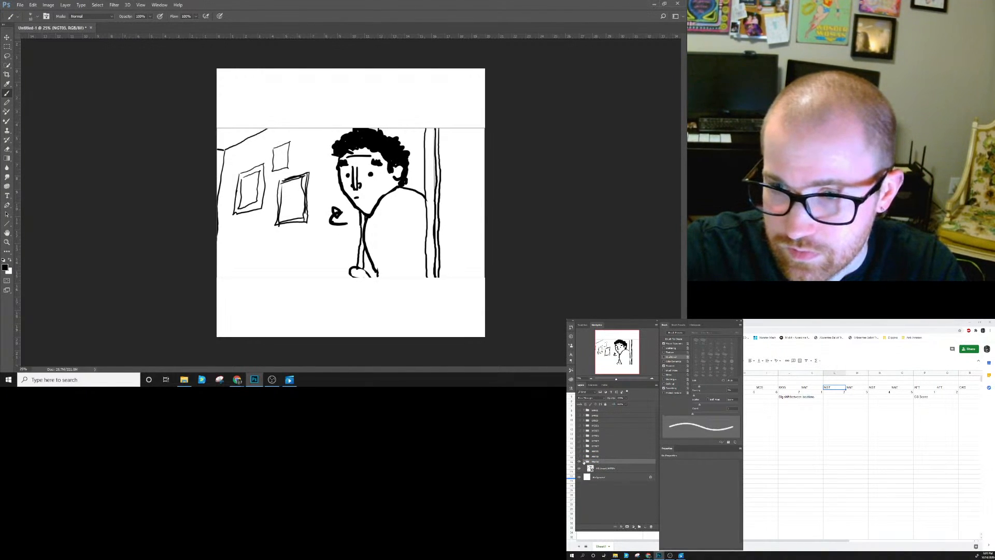
Collapse the NGT03 group and hide it.
click(584, 461)
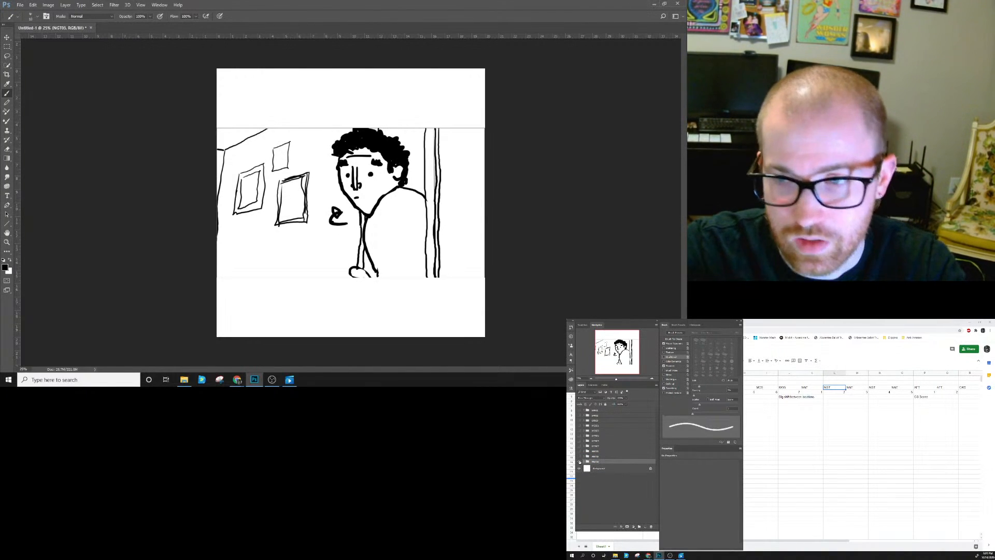
click(579, 461)
Select the NGT shot 4 entry in the Shot List sheet and scrub MonsterDad_Edit02 onward to shot NGT_04.
click(290, 381)
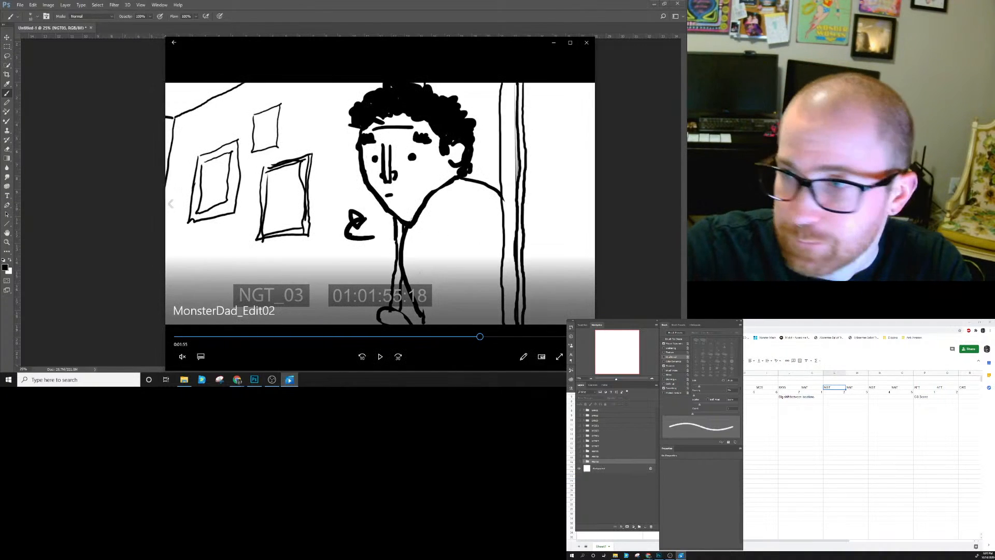
click(854, 392)
key(Right)
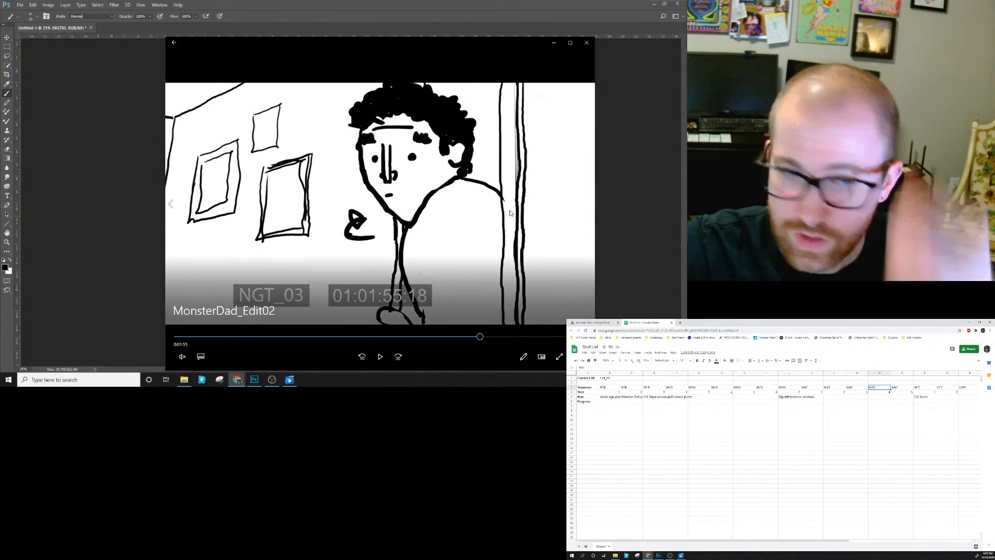
click(481, 338)
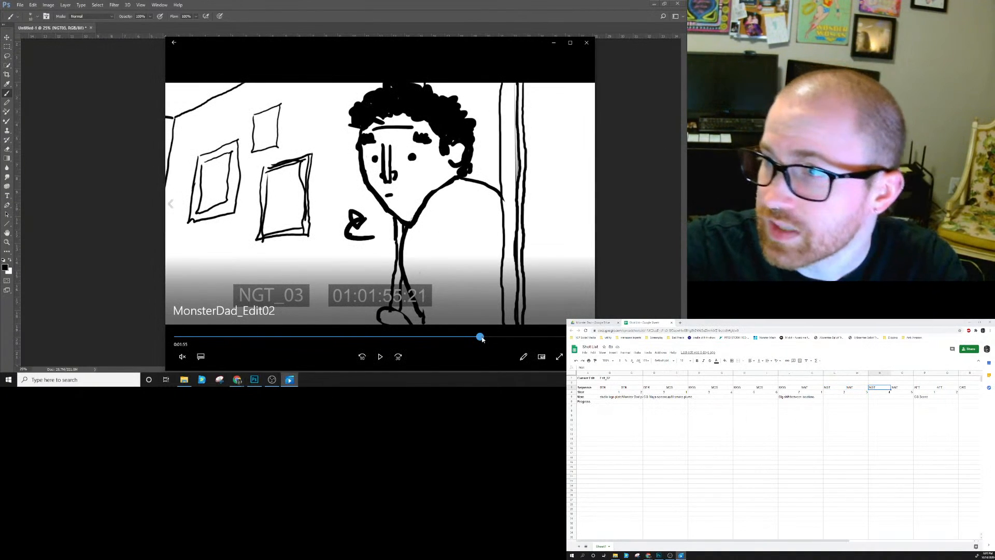
drag(482, 338, 503, 339)
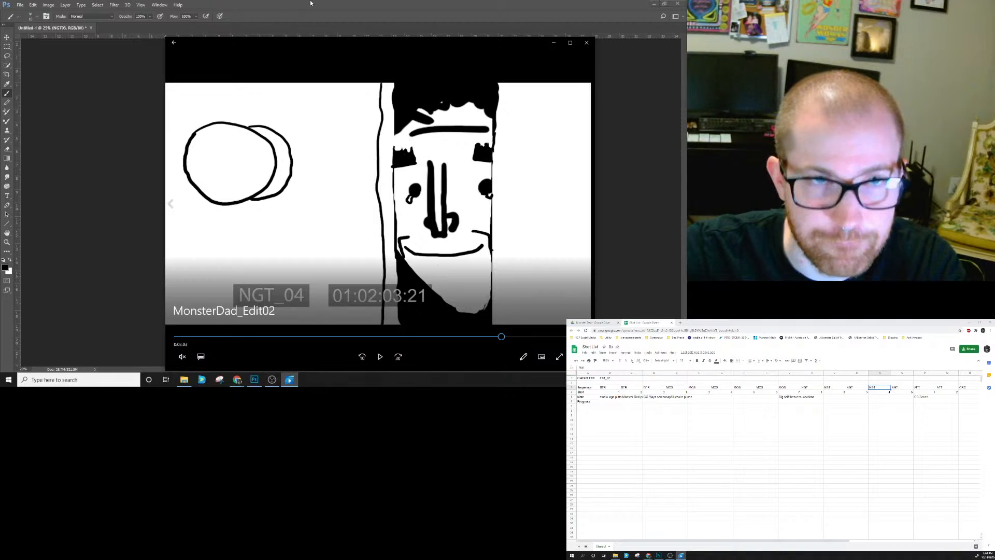
Place board MD_board_NGT04e from NGT_04's CurrentBoards folder in the Photoshop document.
click(254, 380)
click(184, 379)
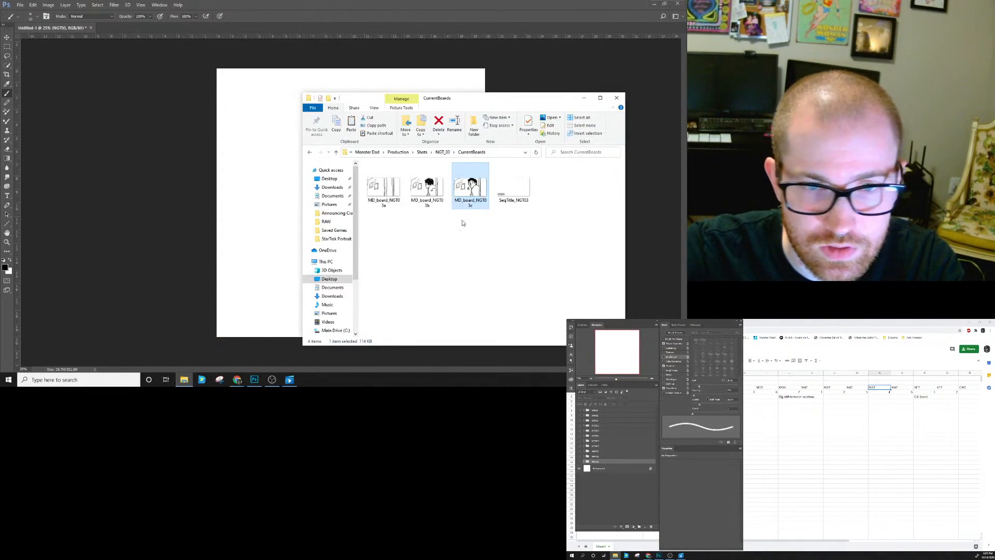
click(420, 155)
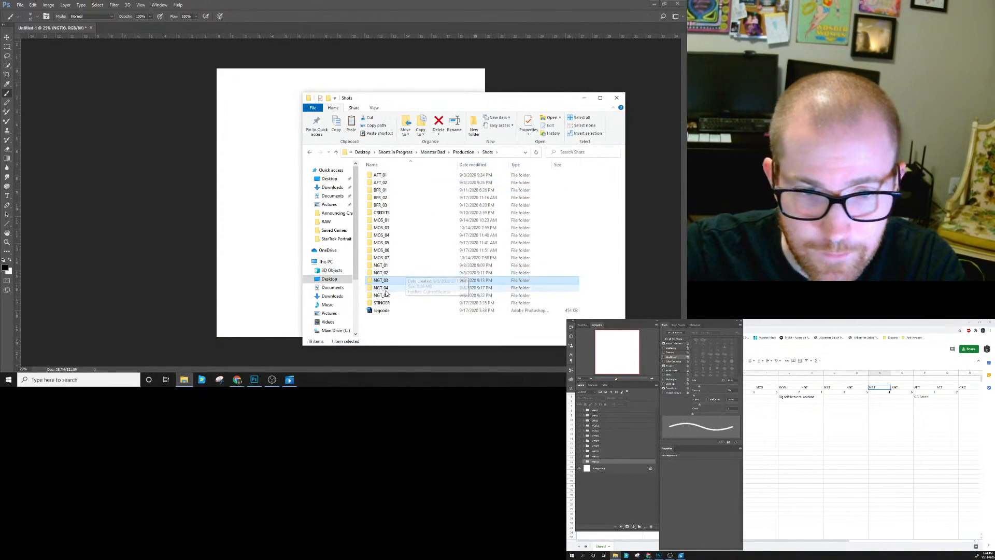
double_click(390, 271)
double_click(388, 175)
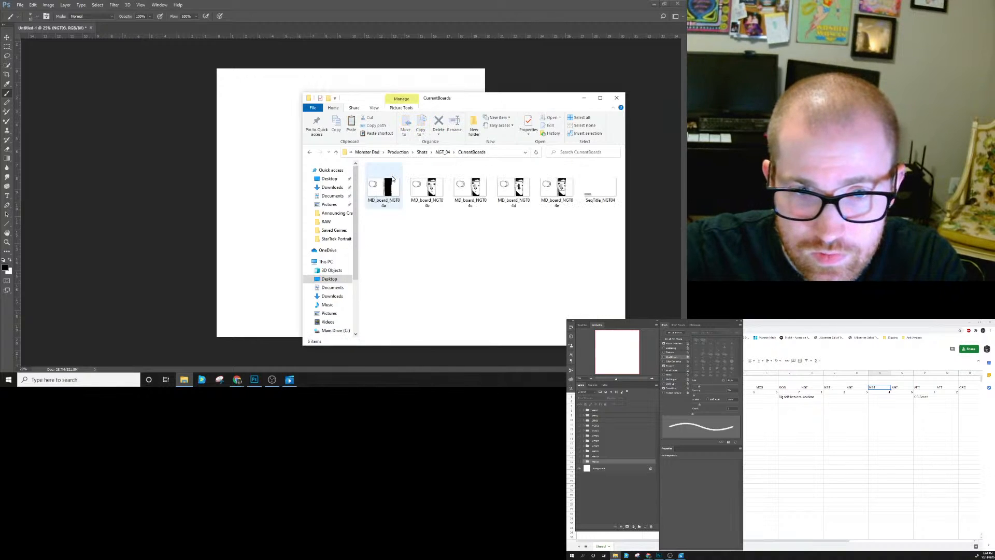
click(560, 201)
drag(559, 201, 309, 240)
Enlarge the placed NGT04e board so that it spans the full width of the canvas.
drag(377, 190, 484, 128)
drag(326, 216, 220, 280)
key(Return)
Group the NGT04e board as NGT04 beneath the NGT03 group, and collapse and hide the new group.
drag(607, 464, 611, 468)
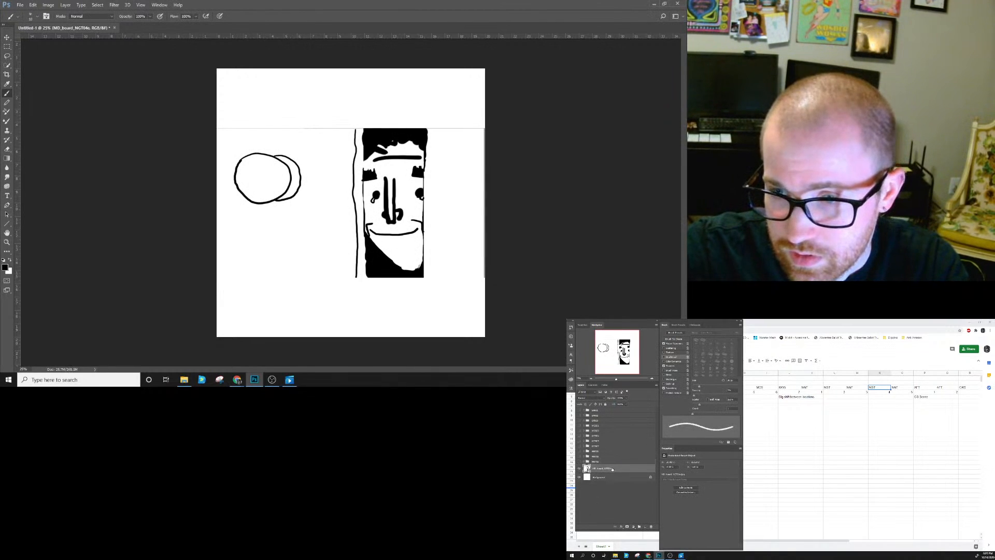
key(ctrl+g)
text(NGT04)
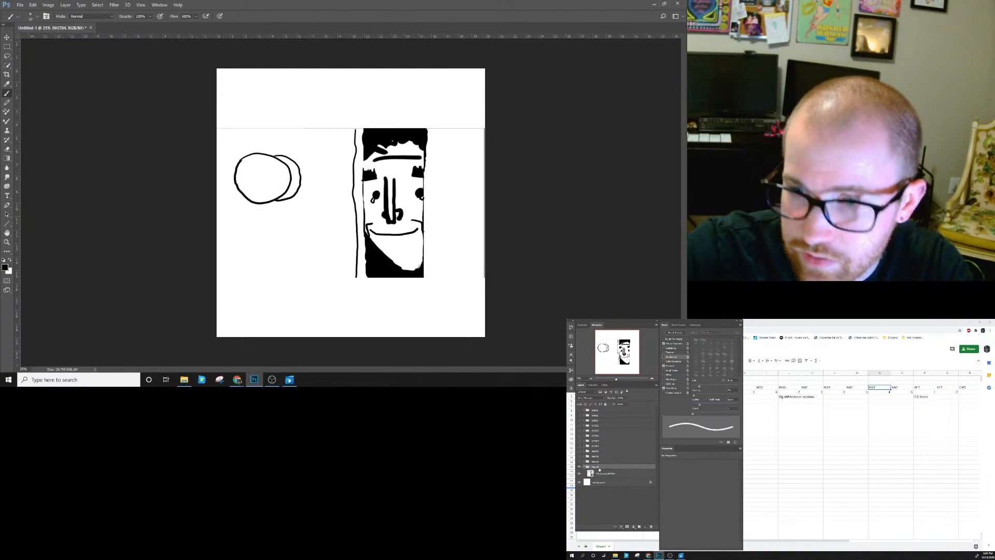
click(645, 485)
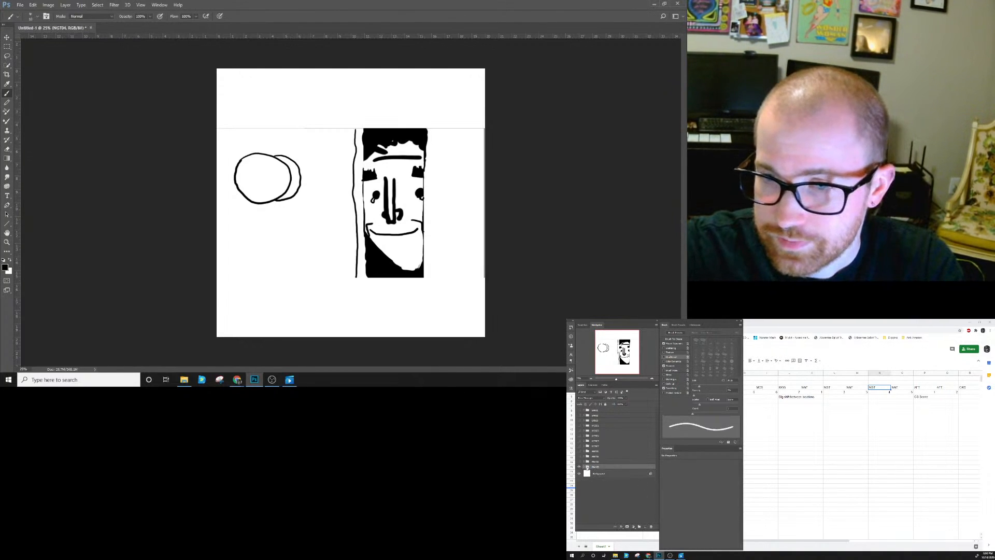
click(579, 467)
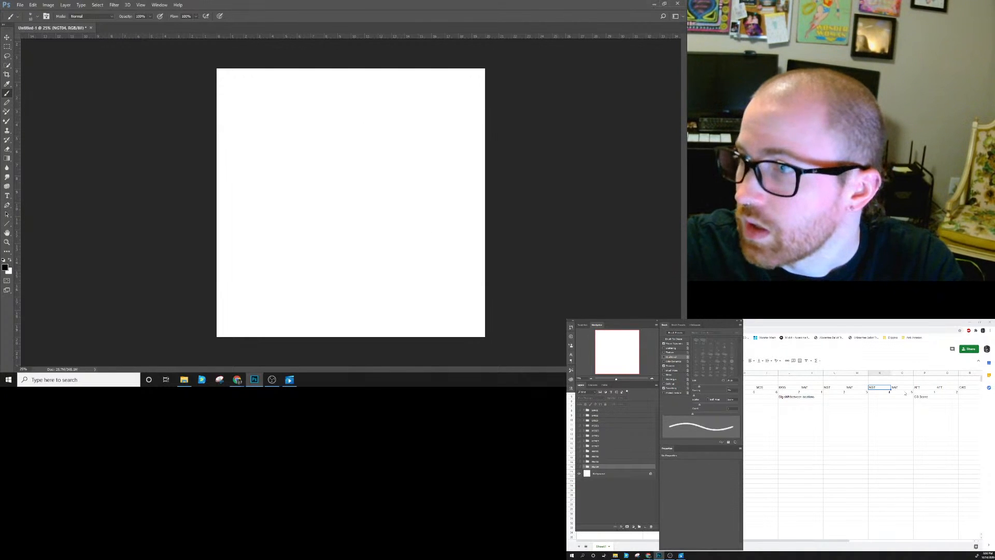
Select the NGT shot 5 entry in the Shot List sheet and scrub MonsterDad_Edit02 onward to shot NGT_05.
click(902, 387)
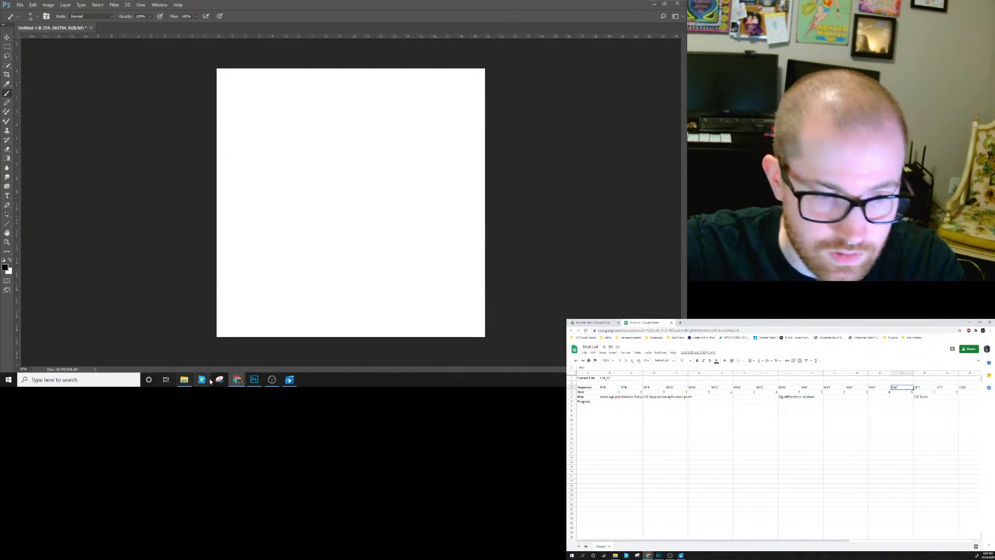
click(289, 380)
mouse_move(500, 336)
mouse_down()
mouse_move(520, 338)
mouse_move(510, 338)
mouse_up()
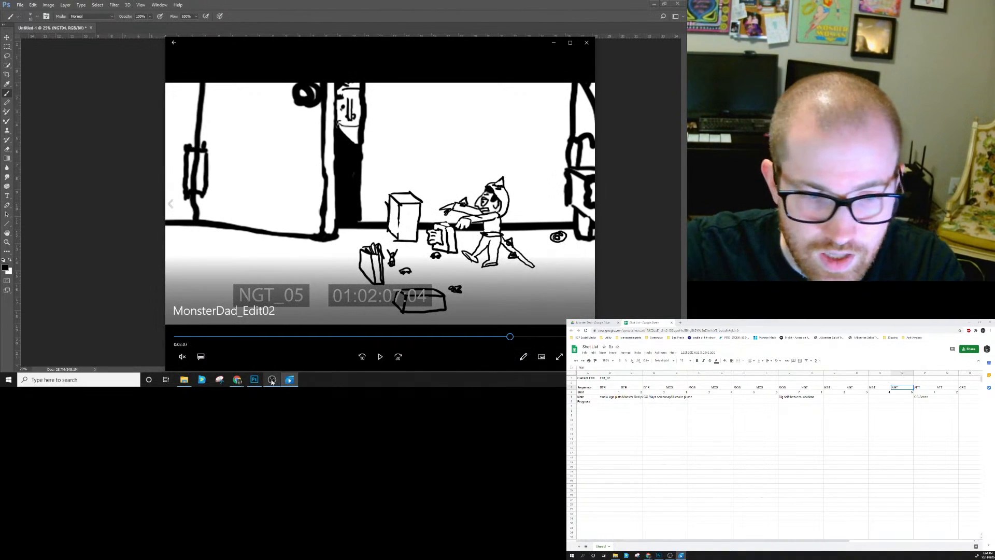
Place board MD_board_NGT05a from NGT_05's CurrentBoards folder in the Photoshop document.
mouse_move(255, 381)
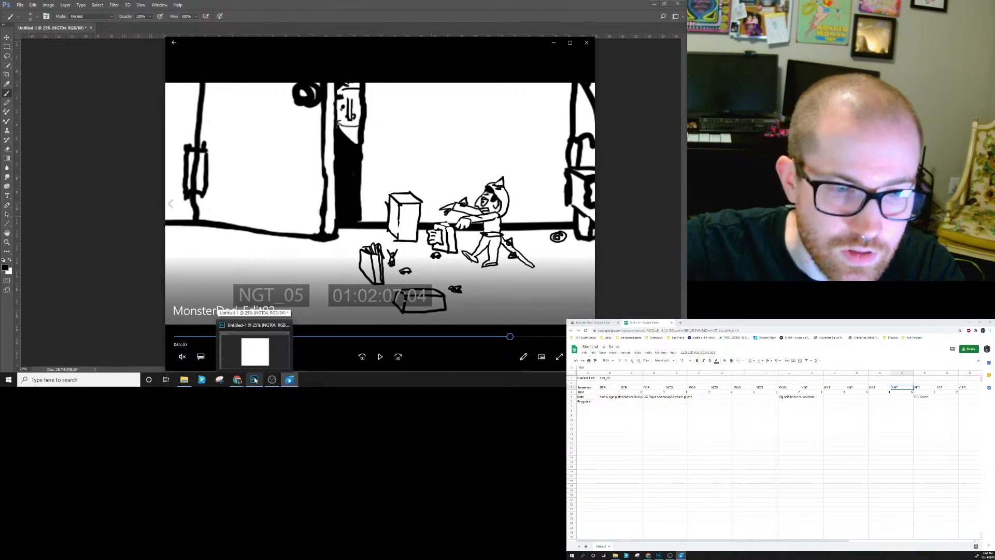
click(184, 381)
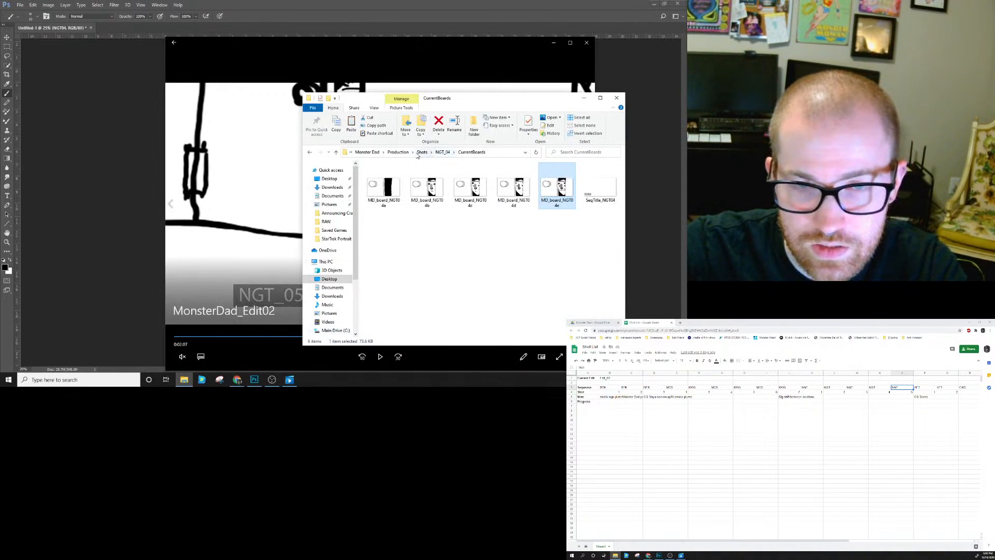
click(422, 152)
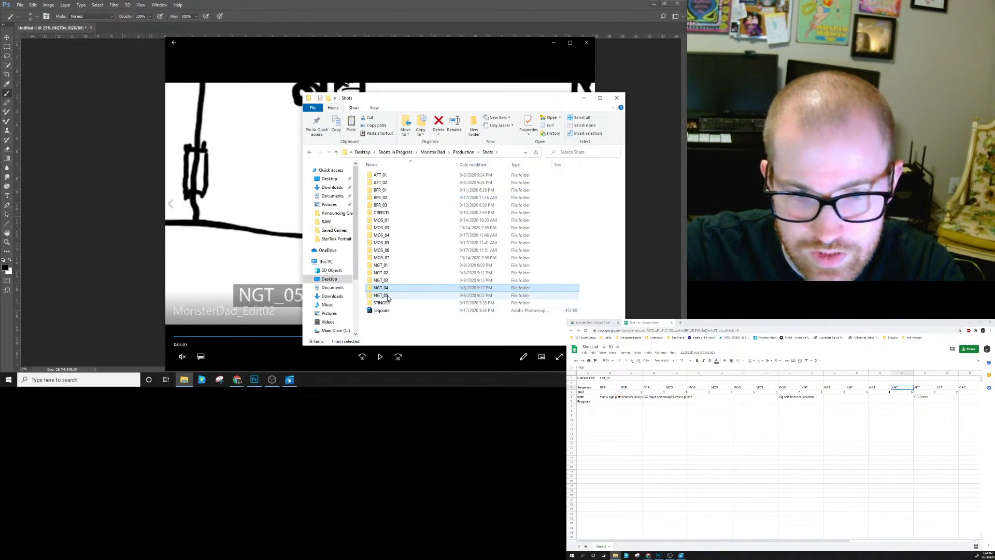
double_click(388, 297)
double_click(383, 175)
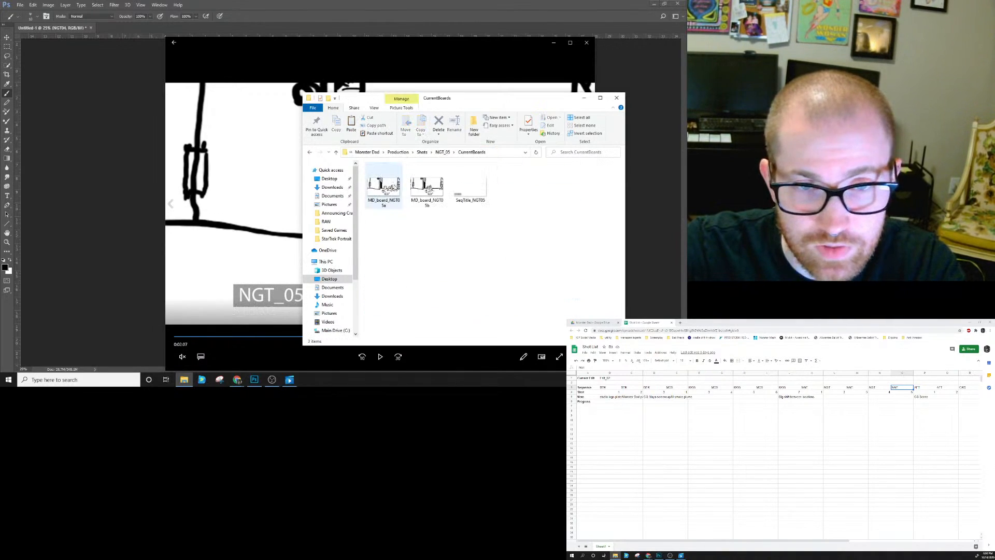
drag(388, 198, 138, 173)
Enlarge the placed NGT05a board so that it spans the full width of the canvas.
drag(375, 190, 500, 156)
drag(325, 216, 217, 277)
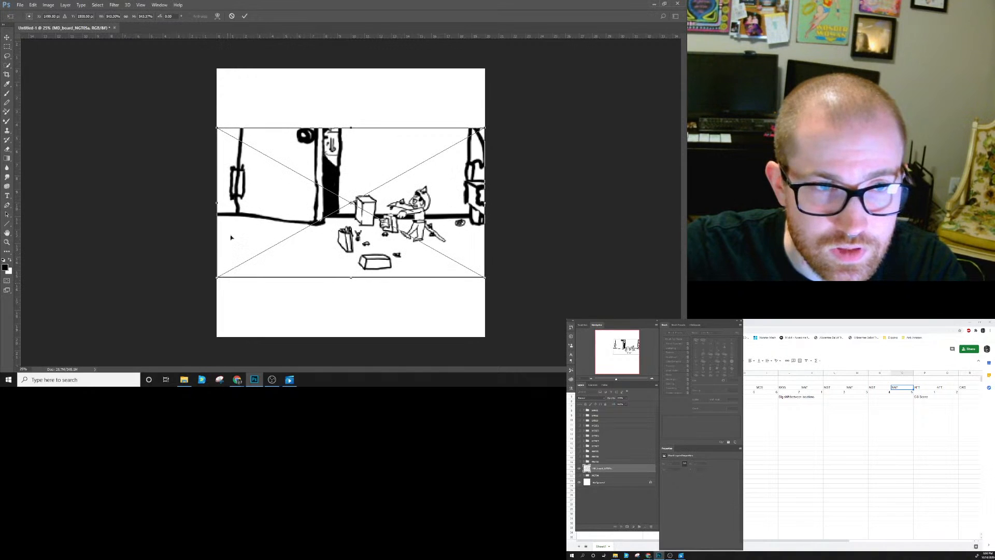
click(245, 16)
Move the NGT05a board layer beneath the NGT04 group and put it in a group named NGT05.
drag(614, 469, 603, 471)
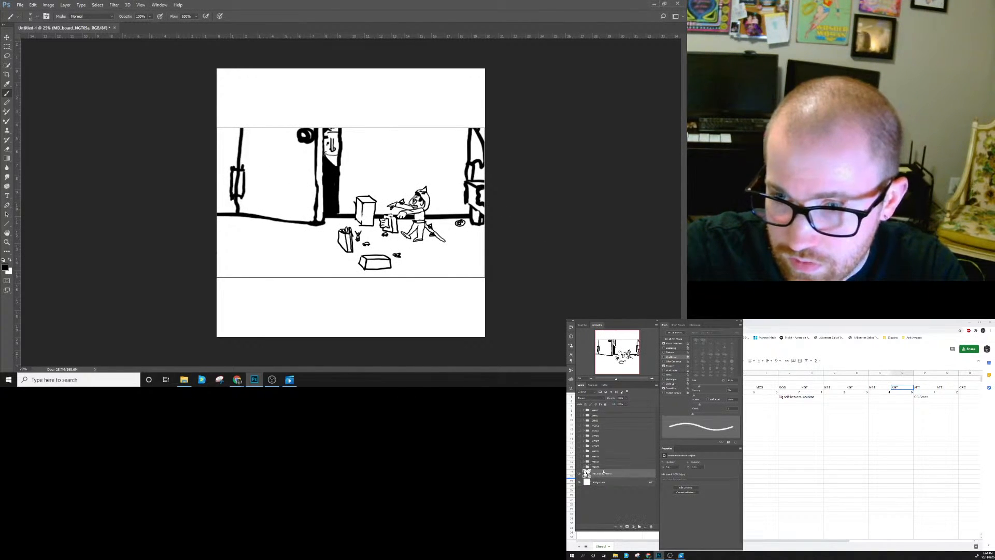
key(ctrl+g)
text(NGT05)
key(Return)
Collapse and hide the NGT05 group, and make the Background layer active.
click(583, 471)
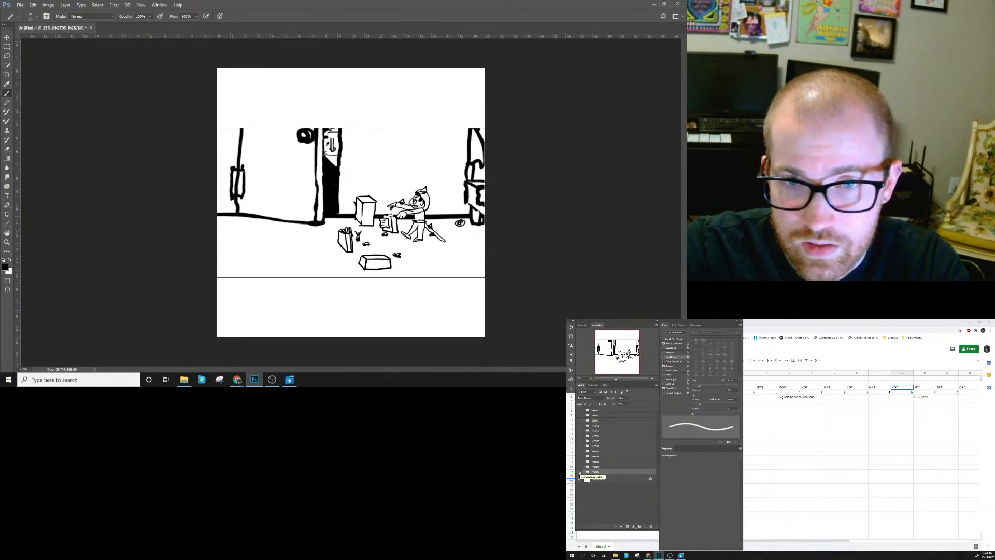
click(580, 472)
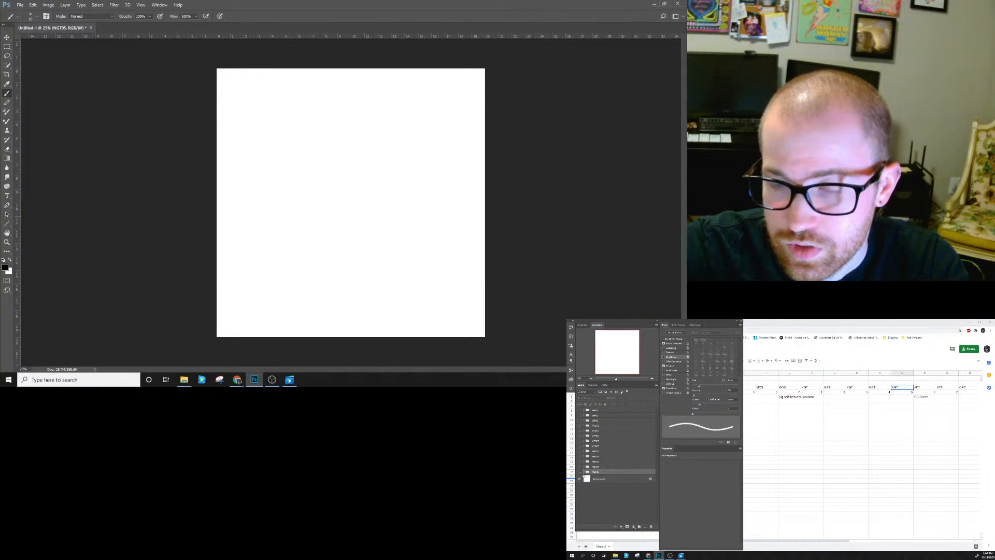
click(608, 479)
Select the first AFT shot in the Shot List sheet and place board MD_board_AFT01b from AFT_01's CurrentBoards folder in the Photoshop document.
click(924, 388)
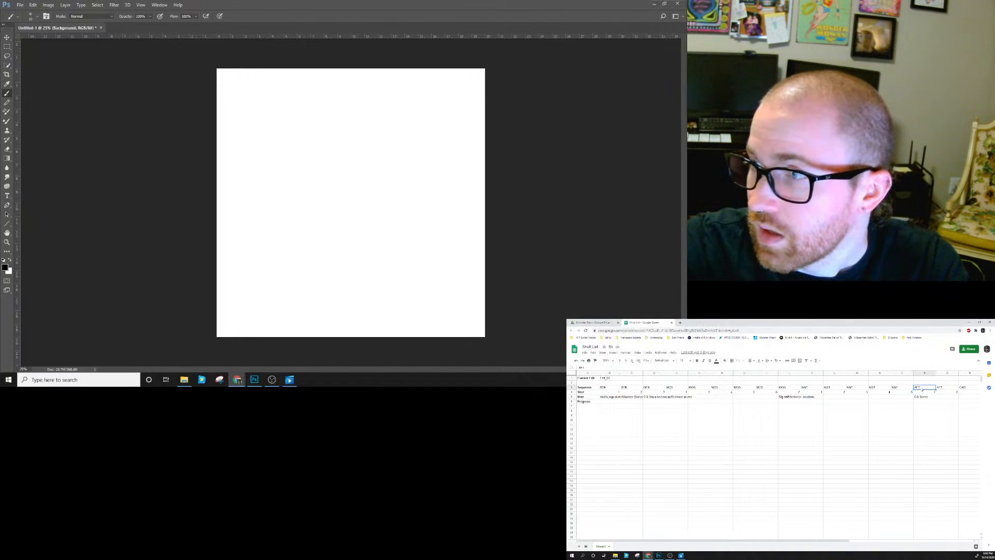
click(151, 264)
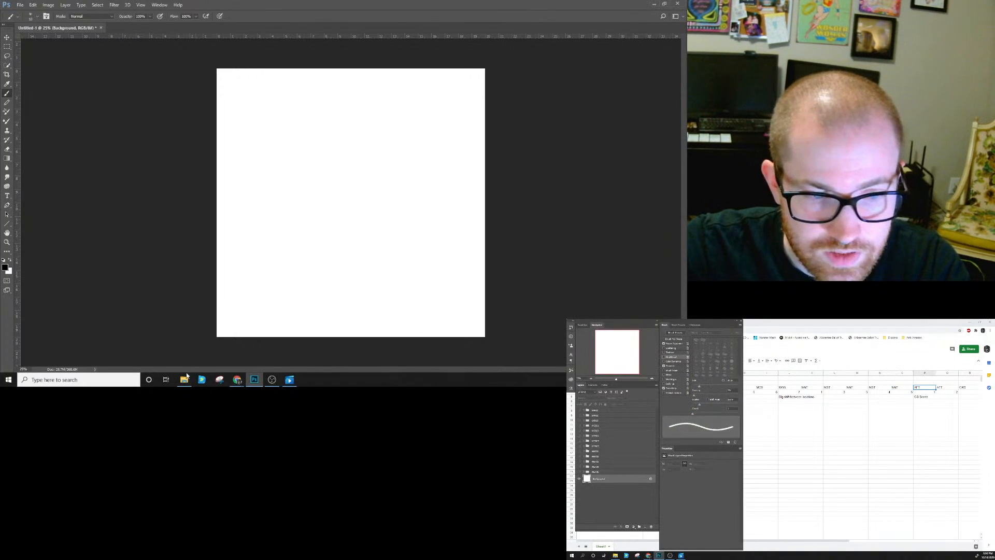
click(185, 379)
click(421, 152)
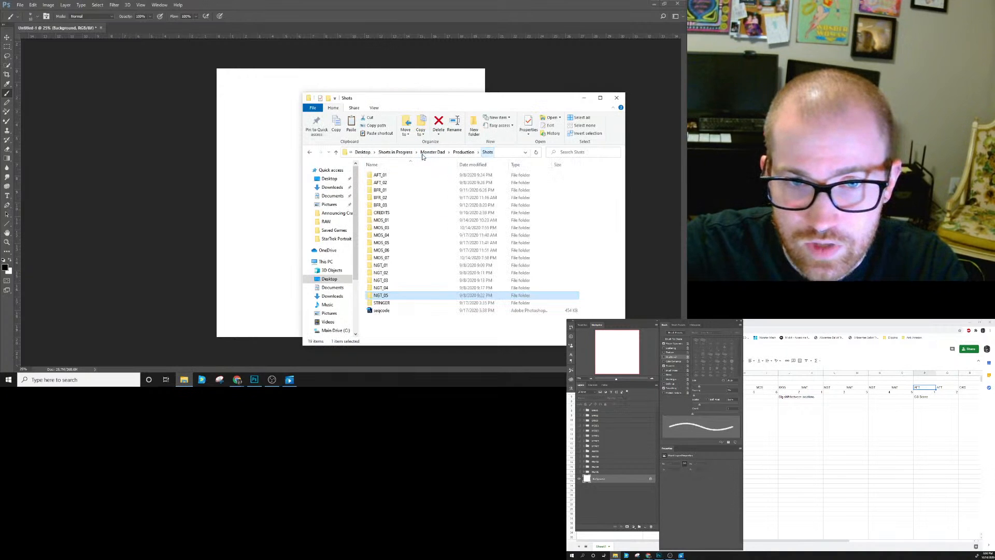
double_click(408, 176)
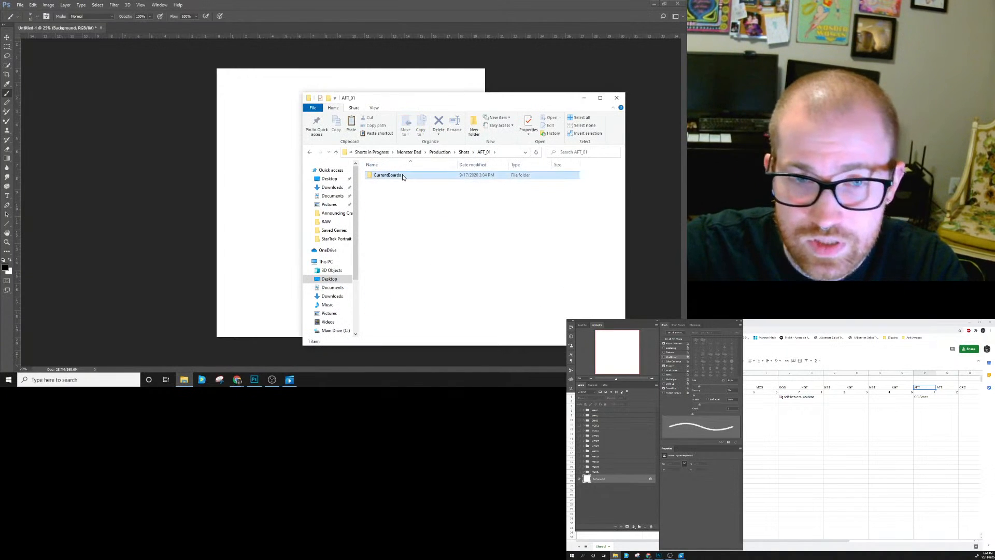
double_click(403, 175)
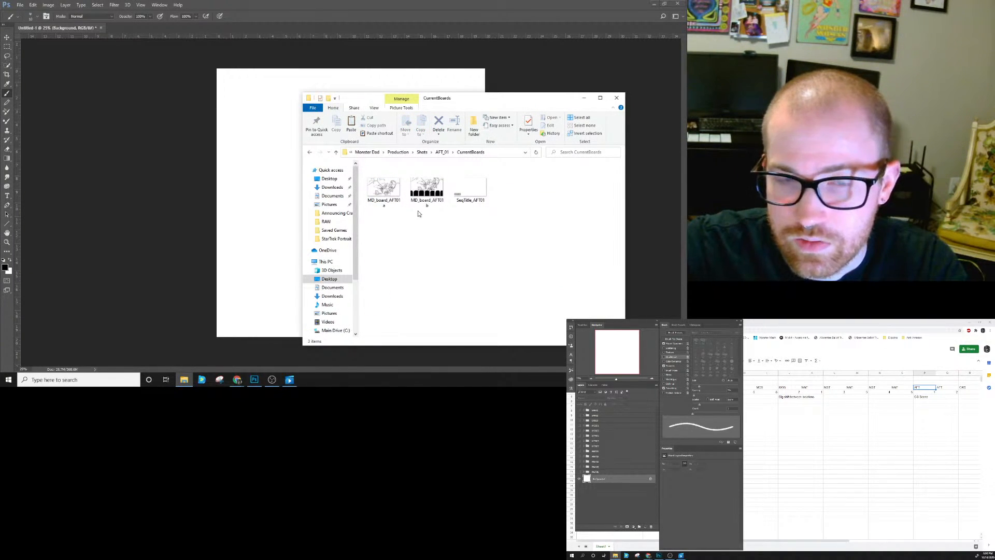
click(437, 205)
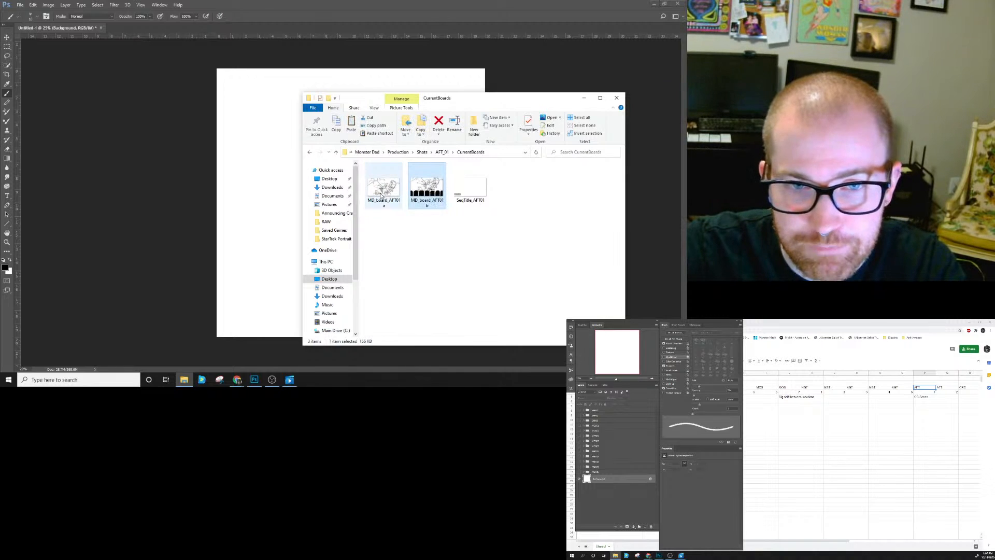
click(387, 204)
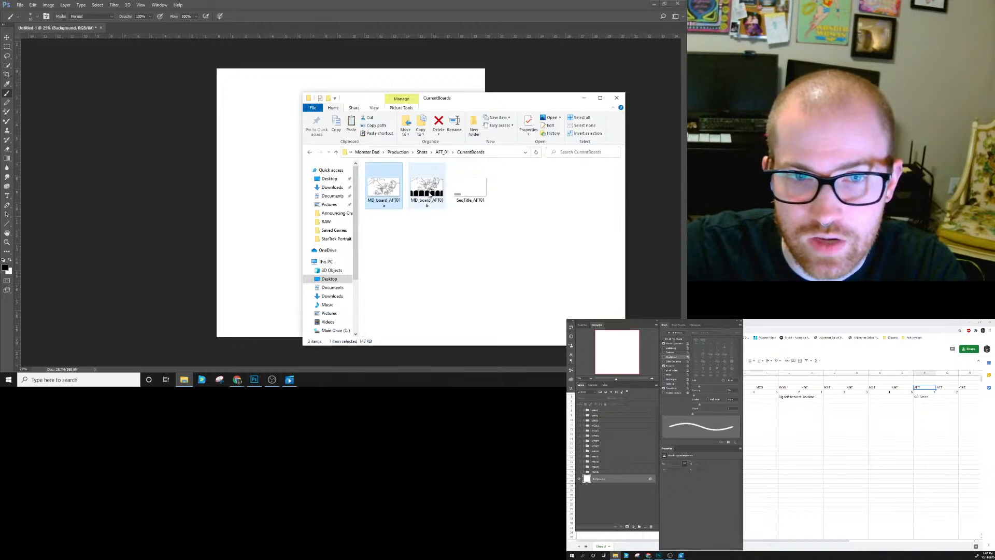
click(433, 196)
drag(440, 196, 278, 209)
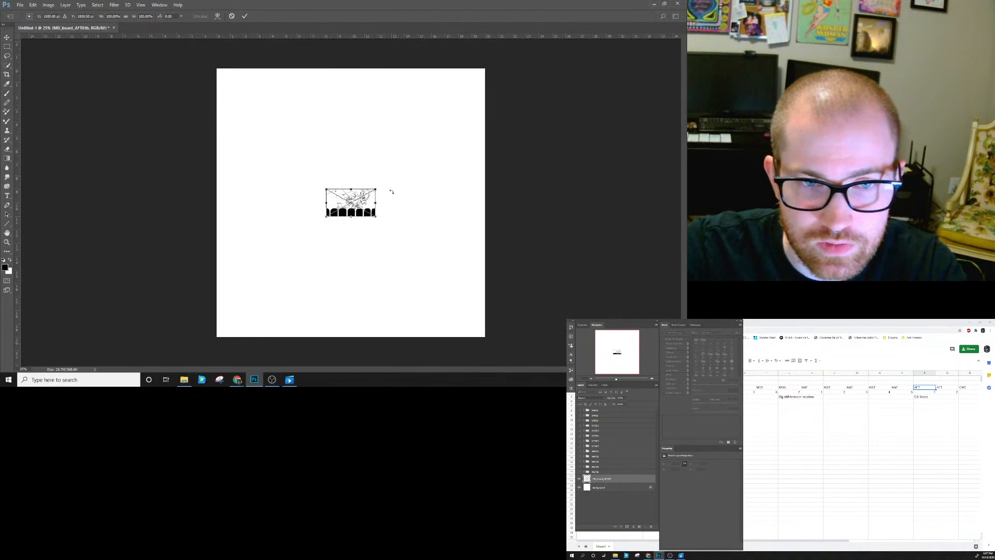
Enlarge the placed AFT01b board so that it spans the full width of the canvas.
drag(377, 187, 493, 129)
drag(328, 215, 216, 273)
click(245, 17)
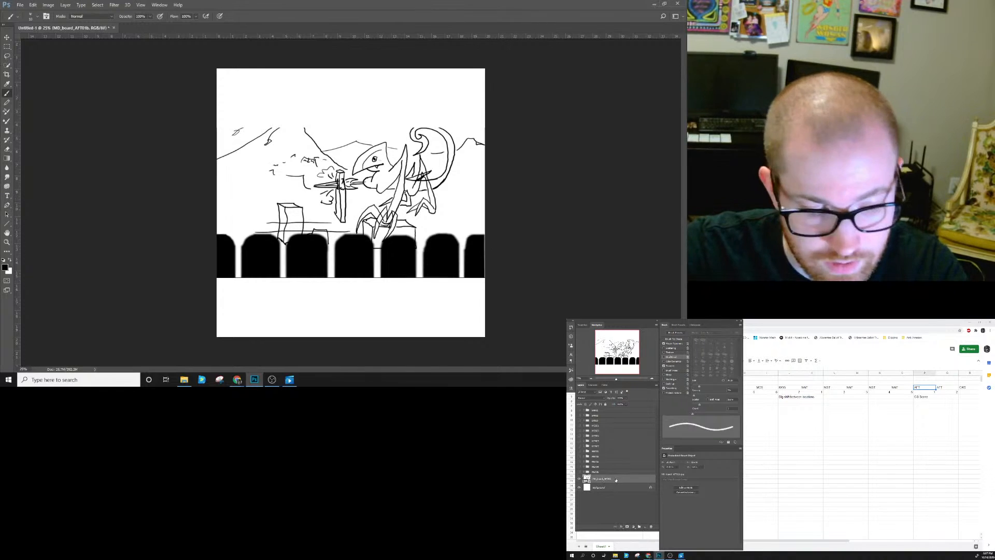
Put the AFT01b board layer in a group named AFT01 and collapse the group.
key(ctrl+g)
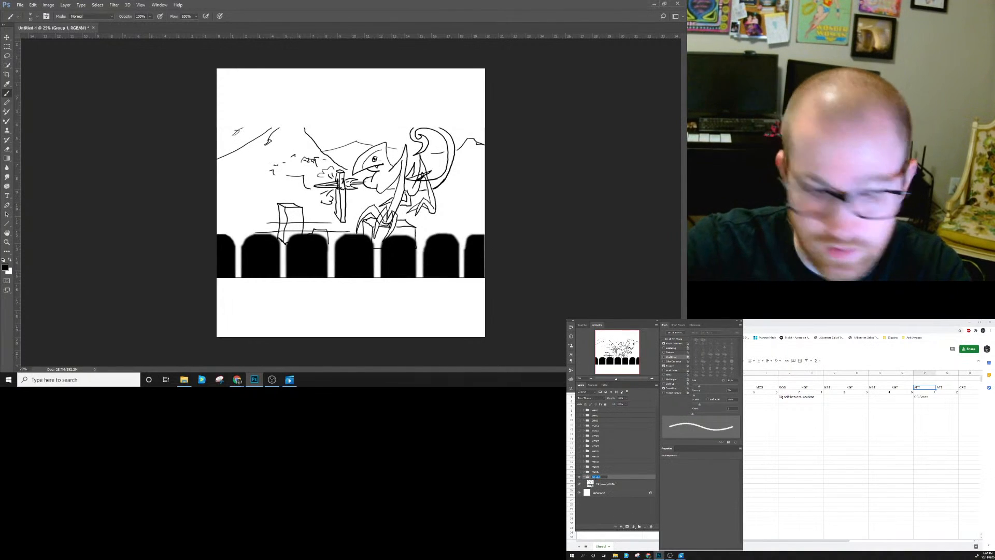
text(AFT)
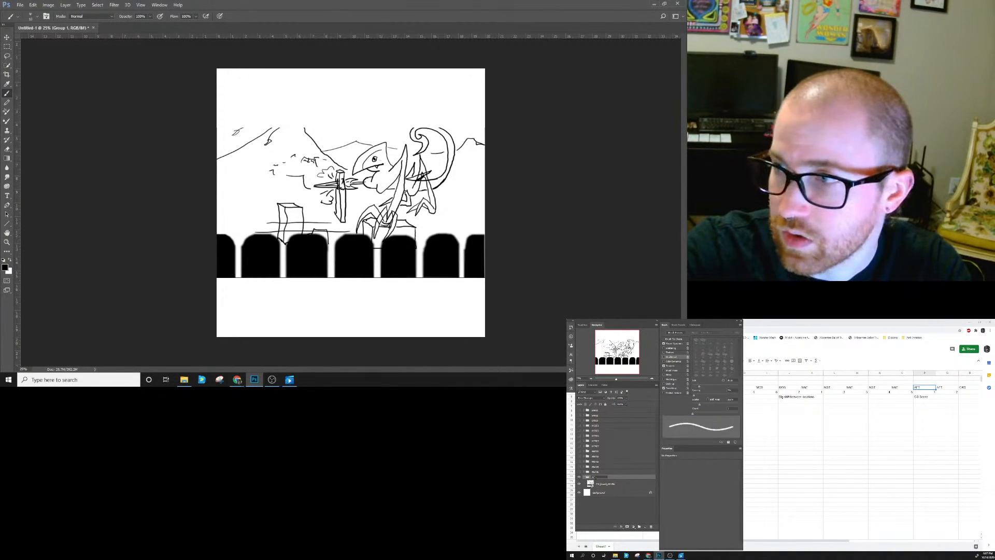
text(01)
key(Return)
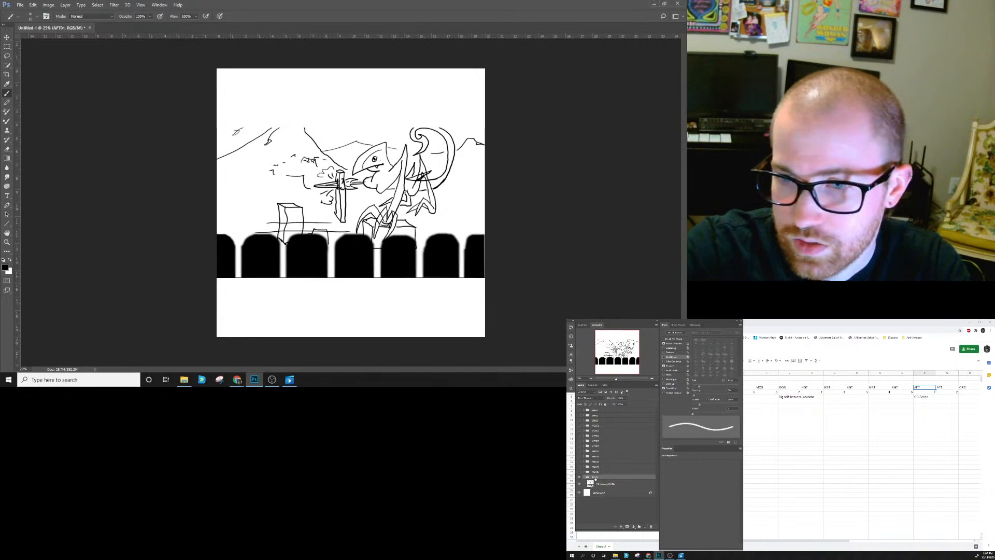
click(584, 477)
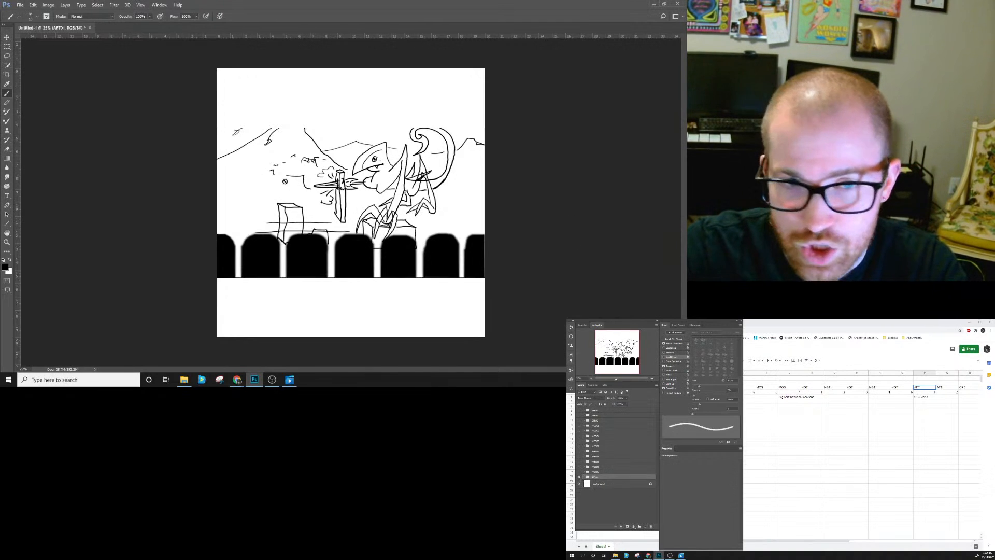
Hide the AFT01 group and advance the MonsterDad_Edit02 video to shot AFT_02.
click(579, 477)
click(579, 477)
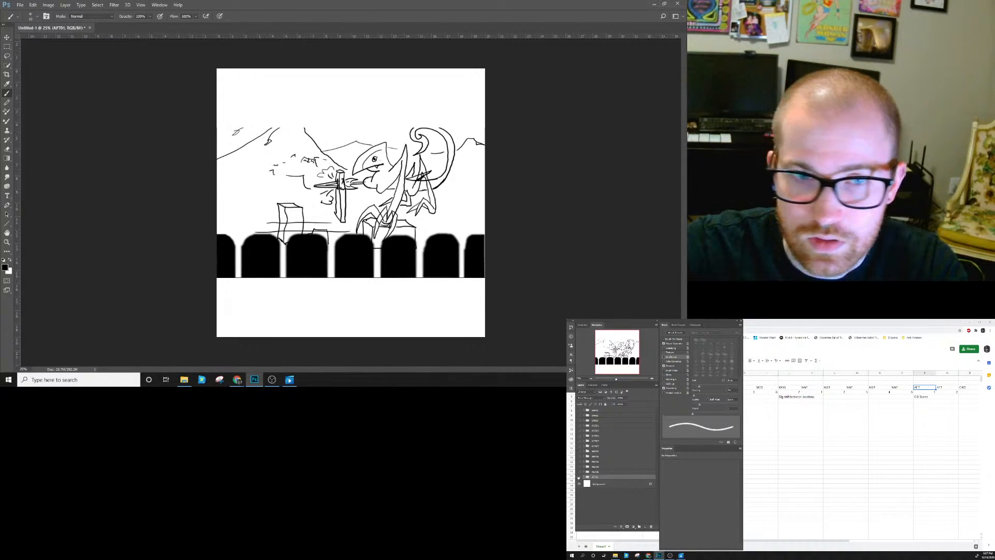
click(579, 477)
click(289, 379)
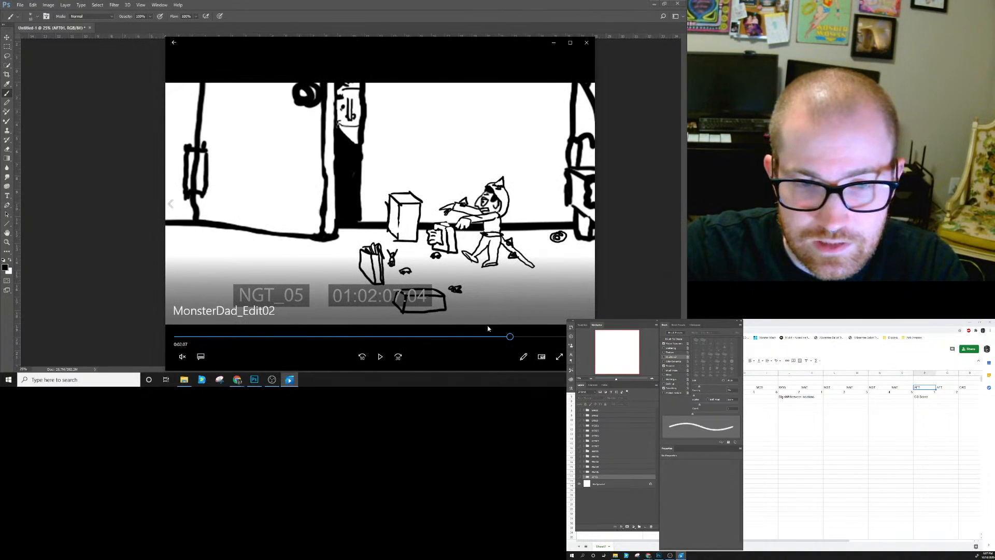
drag(510, 338, 551, 340)
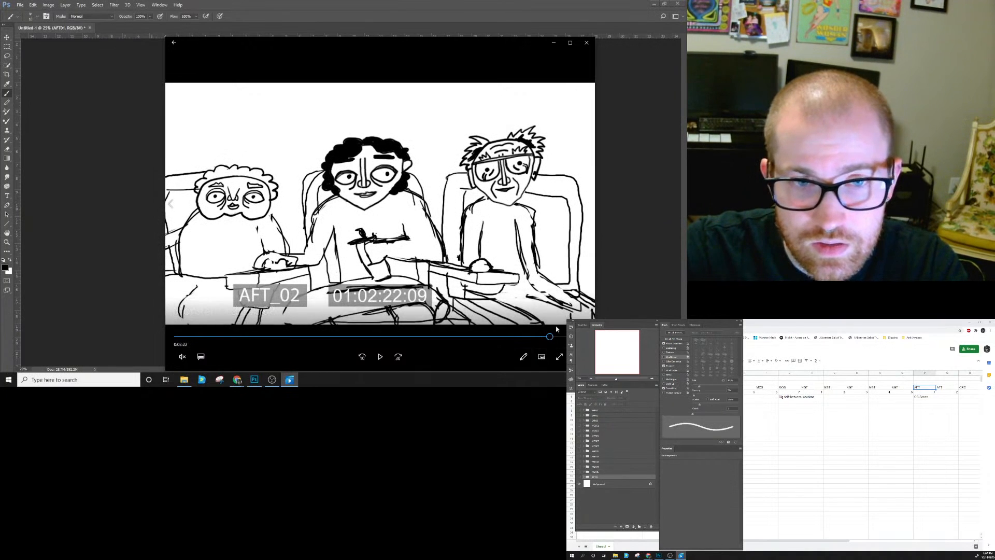
Place board MD_board_AFT02b from AFT_02's CurrentBoards folder in the Photoshop document.
click(184, 381)
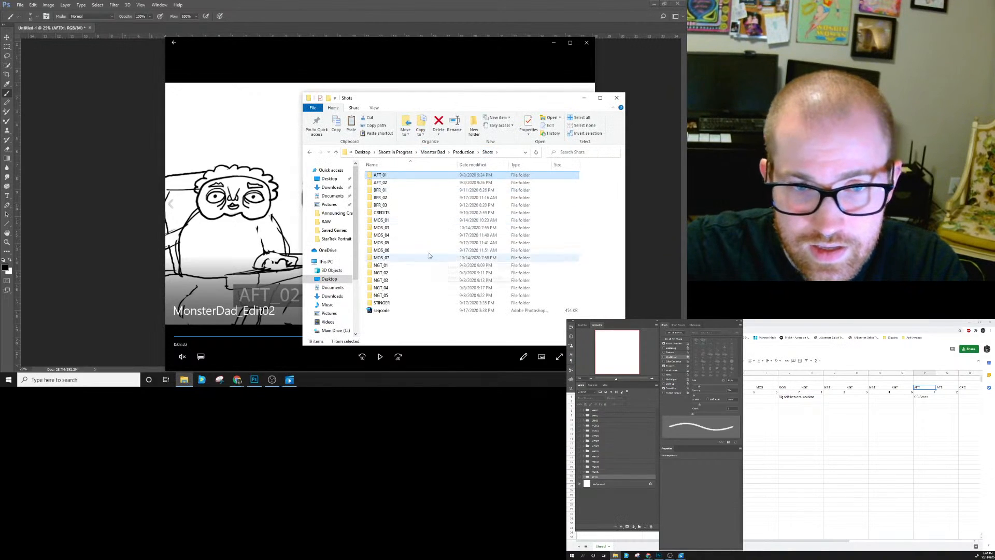
double_click(391, 182)
double_click(387, 175)
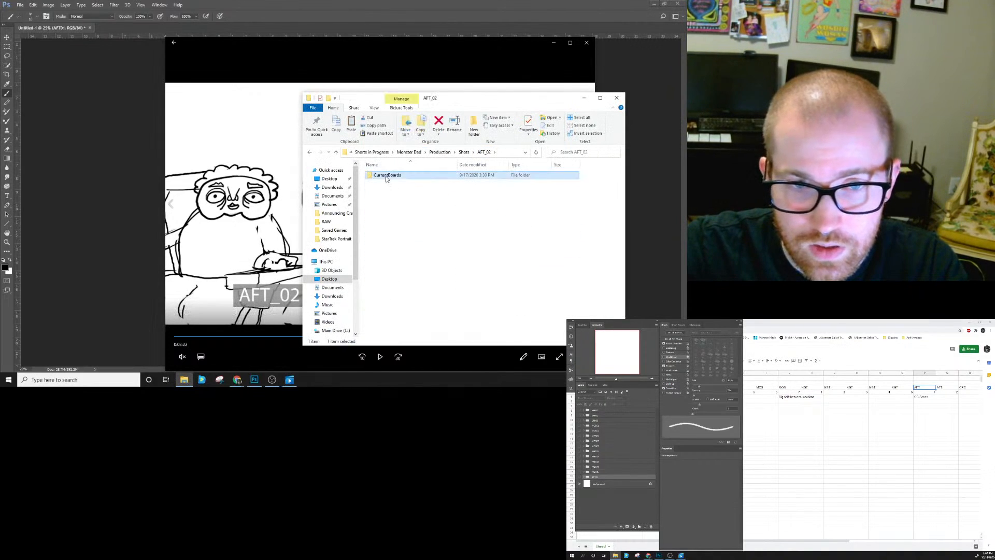
drag(433, 193, 129, 217)
Enlarge the placed AFT02b board so that it spans the full width of the canvas.
drag(376, 190, 503, 161)
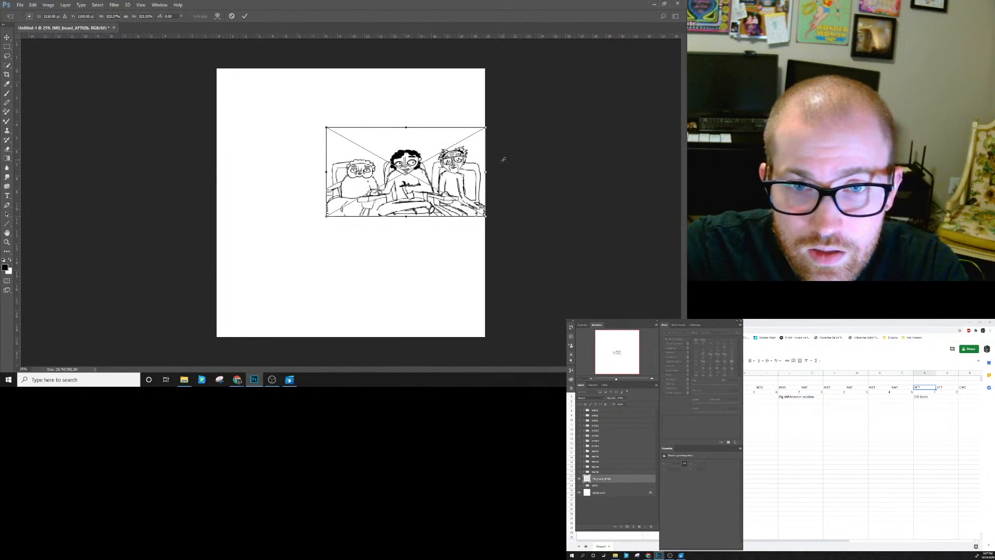
mouse_move(326, 216)
mouse_down()
mouse_move(276, 257)
mouse_move(215, 279)
mouse_up()
click(245, 16)
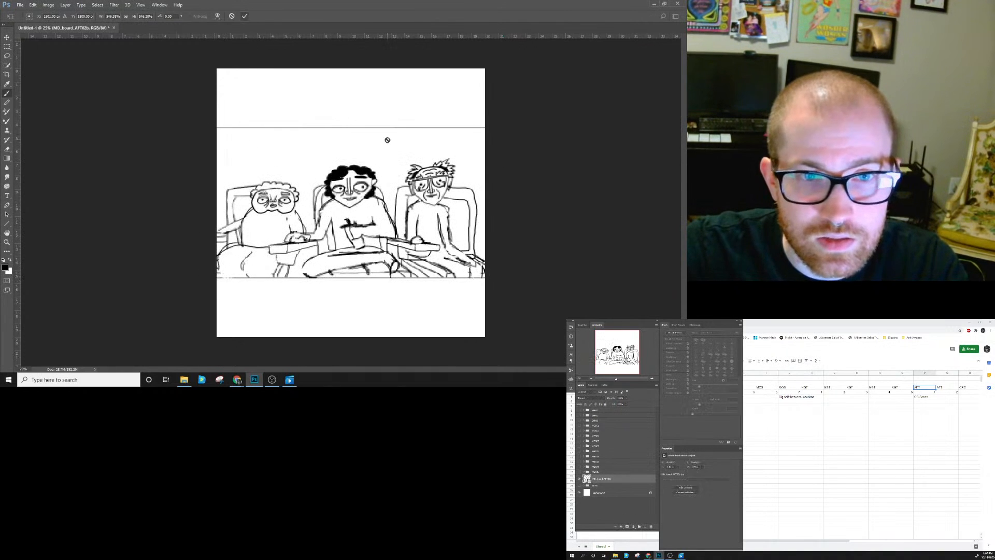
Move the AFT02b board layer below the AFT01 group and put it in a group named AFT02.
key(b)
drag(612, 479, 612, 487)
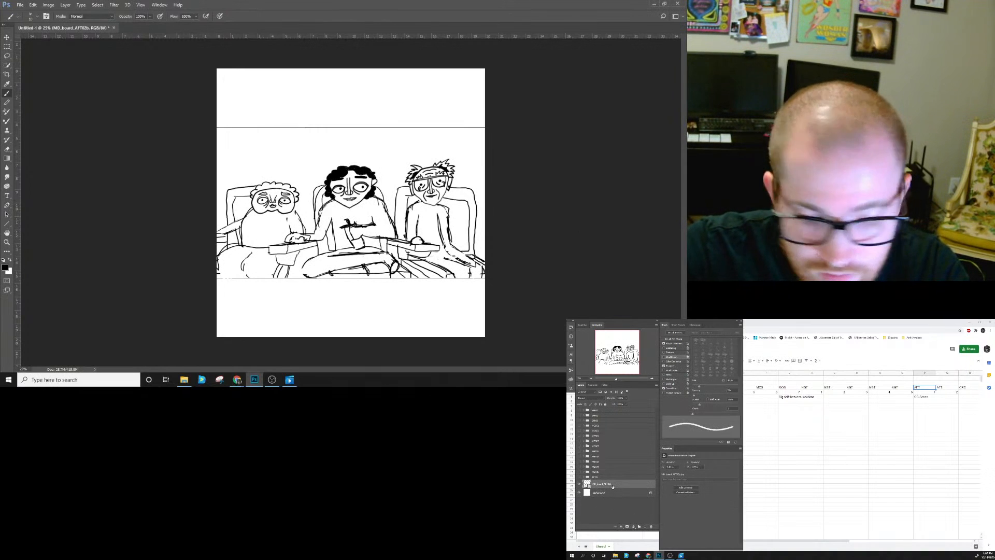
key(ctrl+g)
click(598, 483)
text(AFT02)
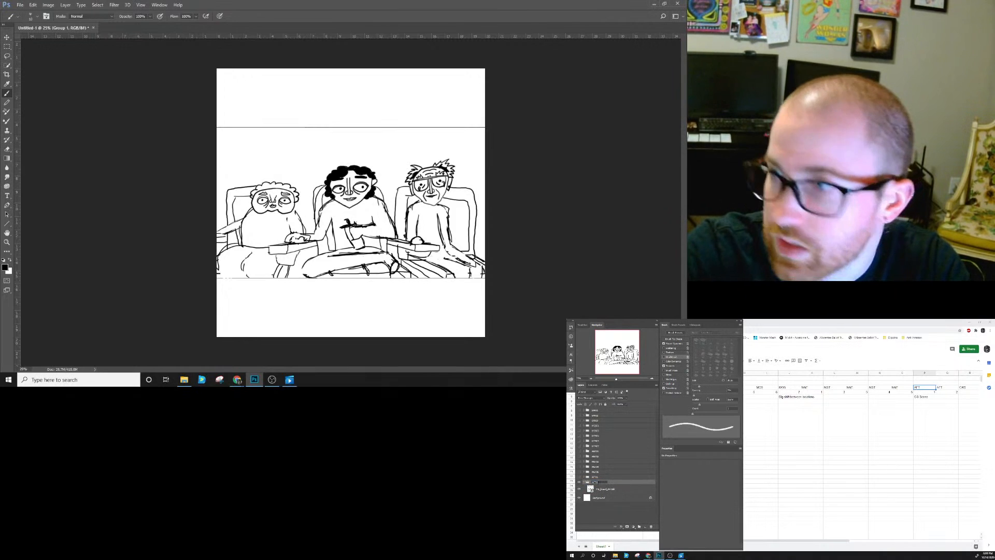
key(Return)
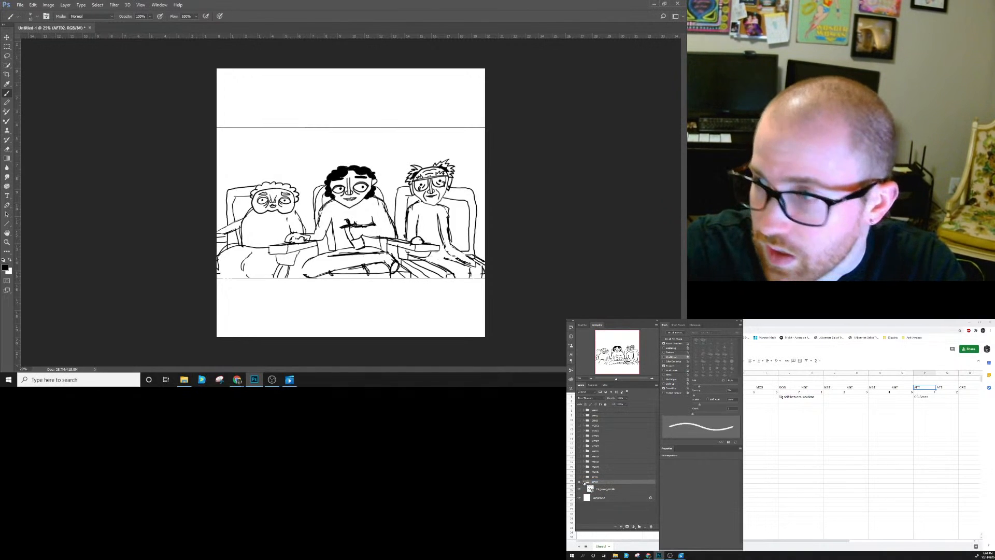
Collapse and hide the AFT02 group, and make the Background layer active.
click(583, 482)
click(579, 483)
click(602, 487)
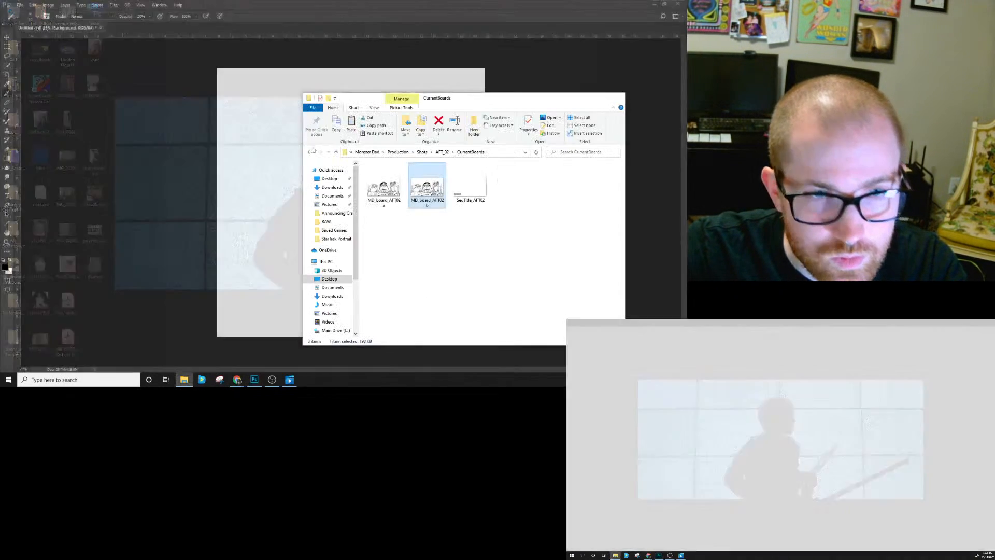
Place the CREDITS_01 image from the CREDITS shot's currentboards folder in the Photoshop document.
click(185, 346)
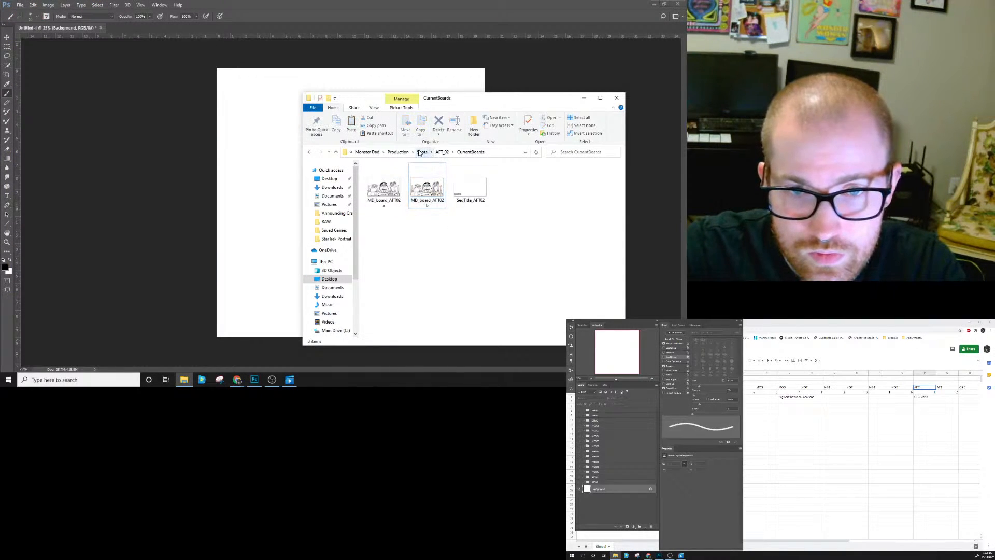
click(422, 152)
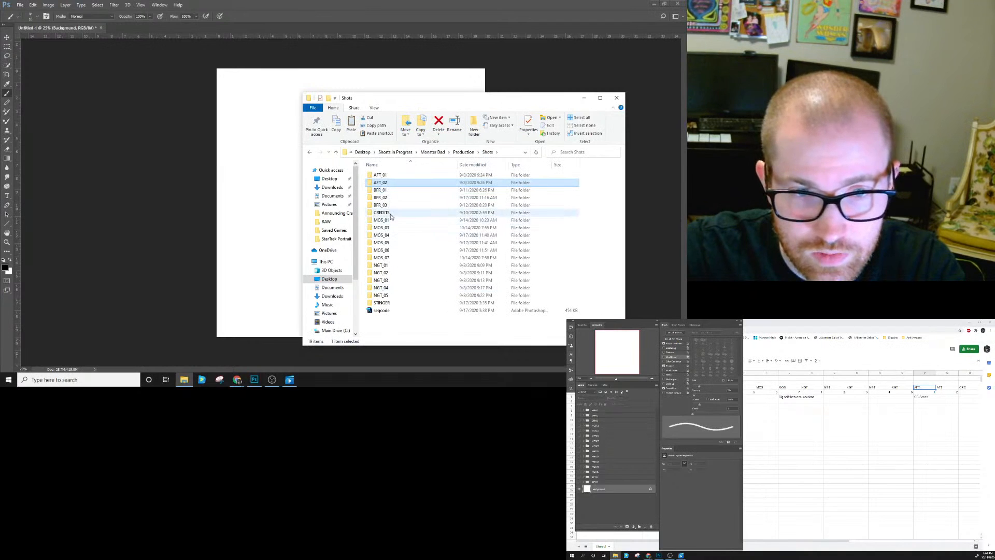
double_click(391, 213)
double_click(398, 177)
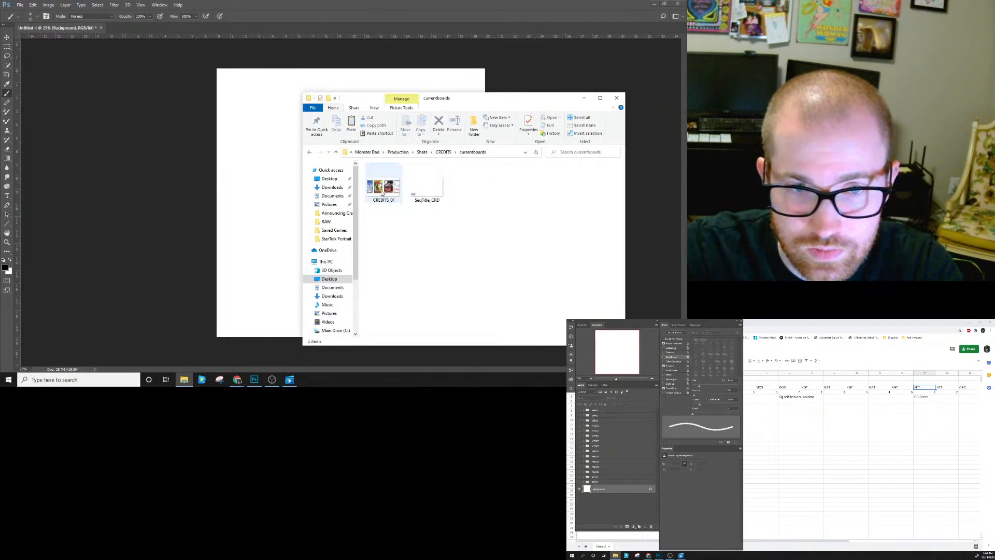
click(383, 186)
drag(383, 186, 291, 244)
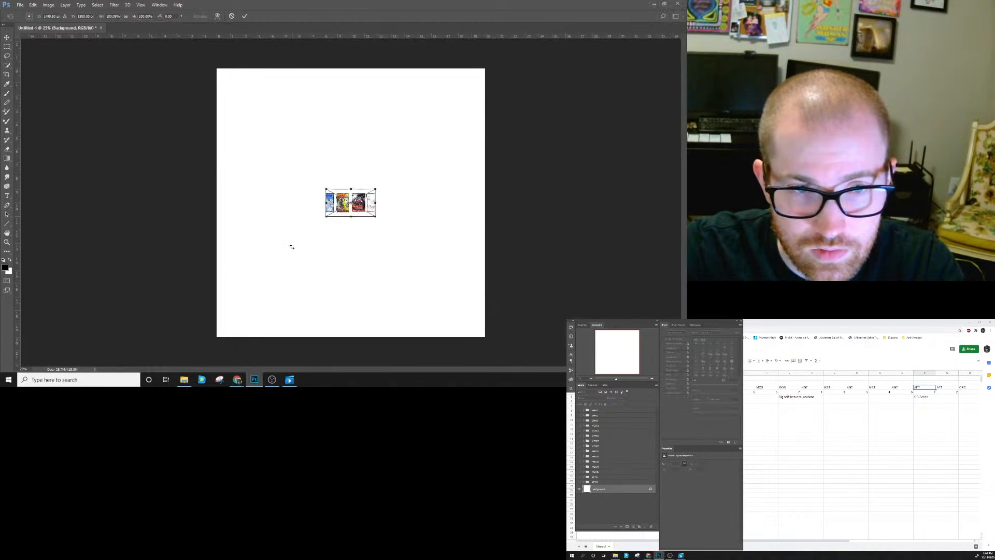
Enlarge the placed CREDITS_01 image so that it spans the full width of the canvas.
drag(381, 187, 497, 153)
drag(326, 216, 217, 277)
click(245, 17)
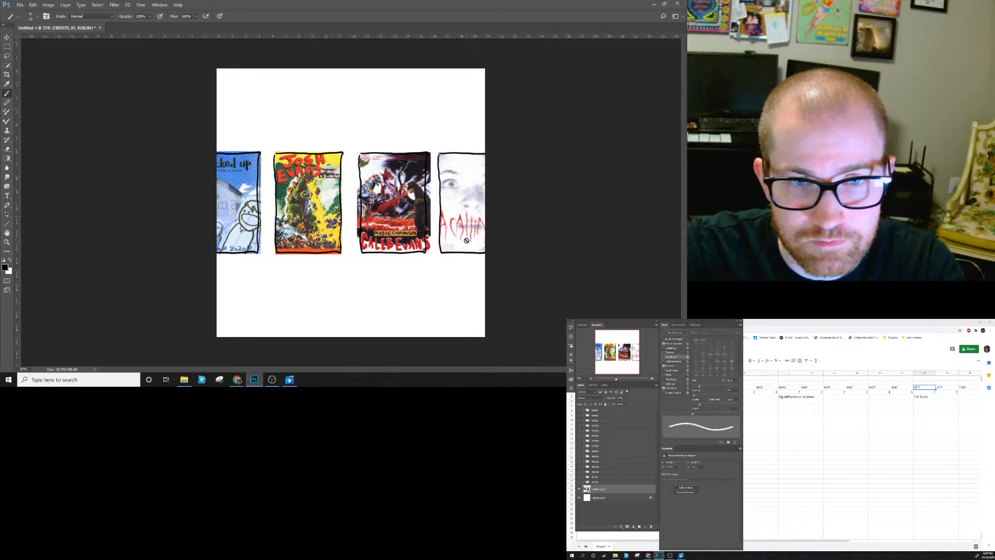
Put the CREDITS_01 layer in a group named CRD and collapse the group.
key(ctrl+g)
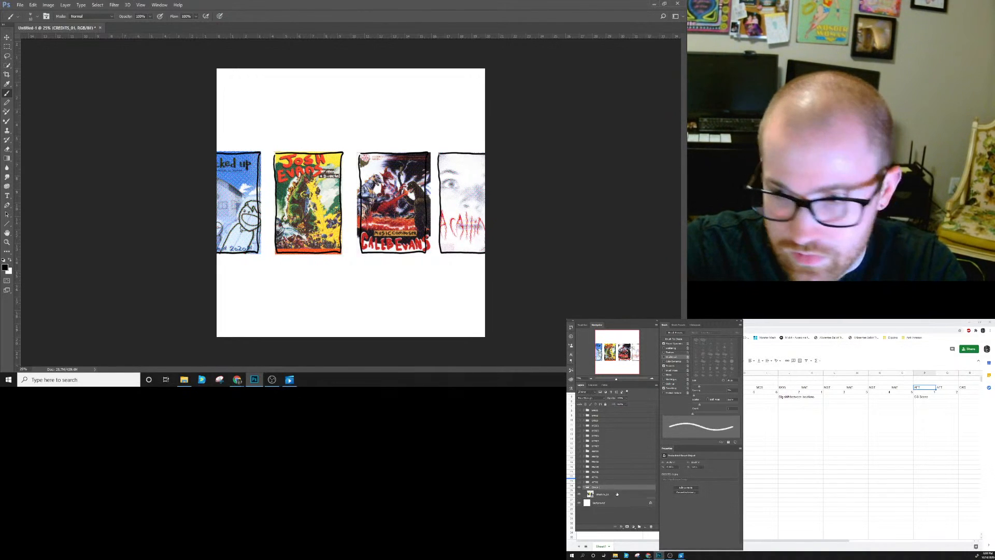
text(CR)
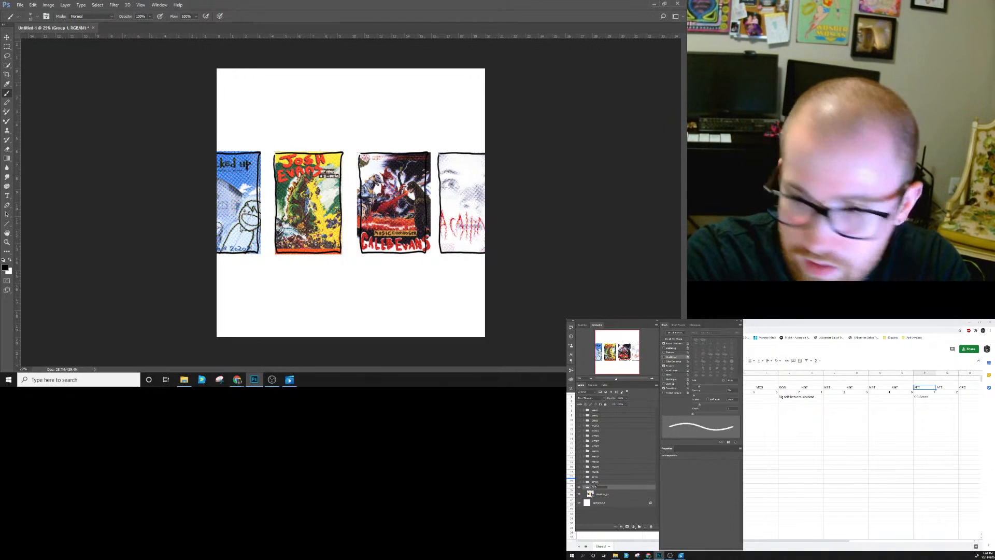
text(D)
key(Return)
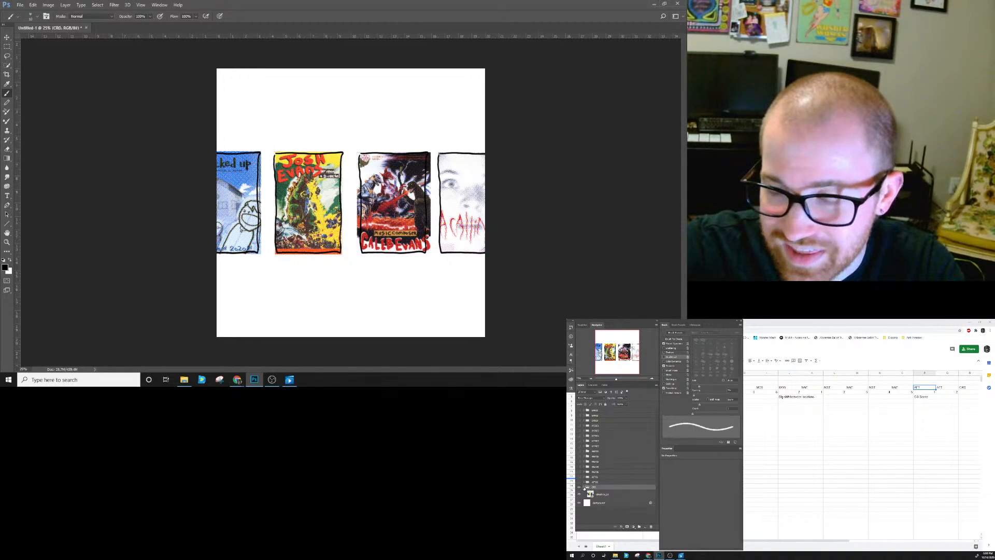
click(584, 487)
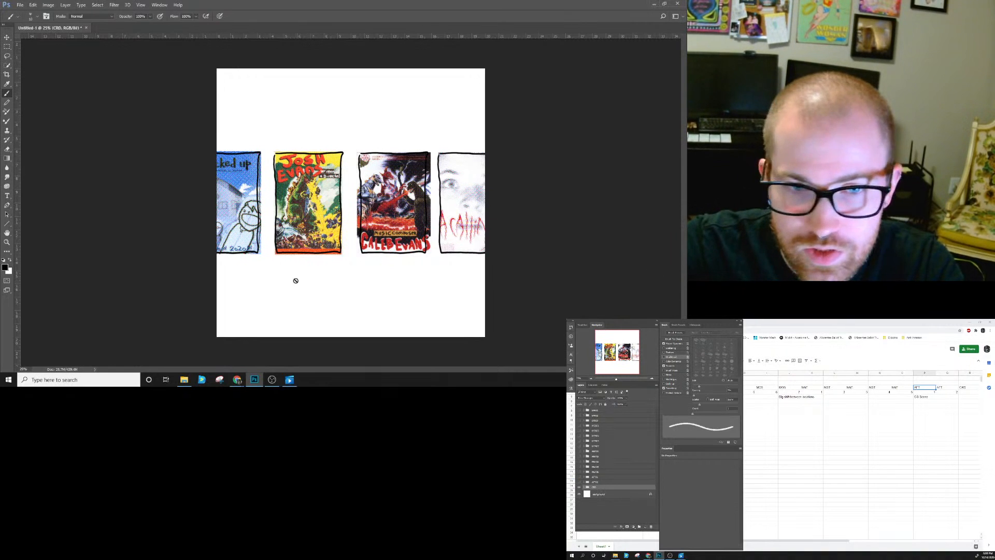
Make every shot group visible and select all groups from the topmost one down to CRD.
click(7, 46)
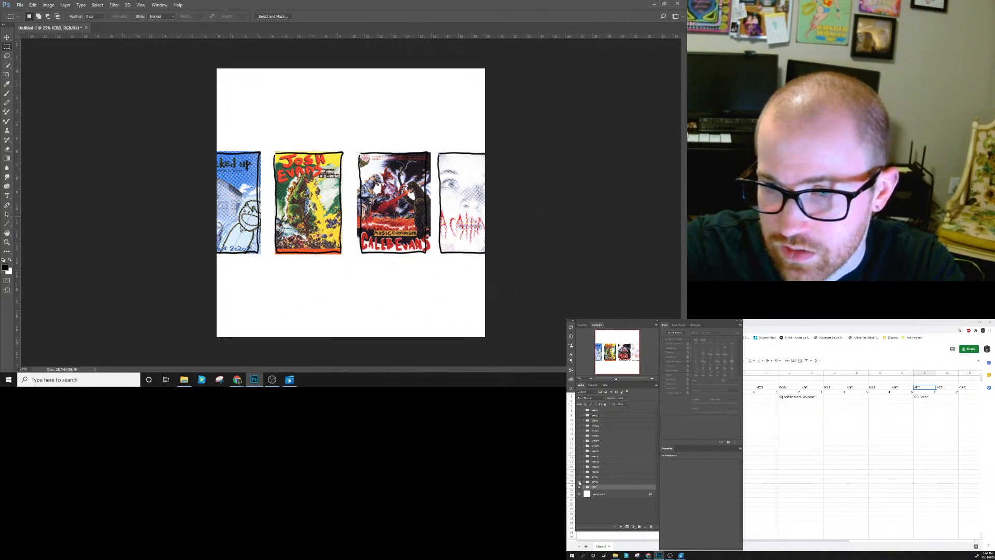
click(579, 414)
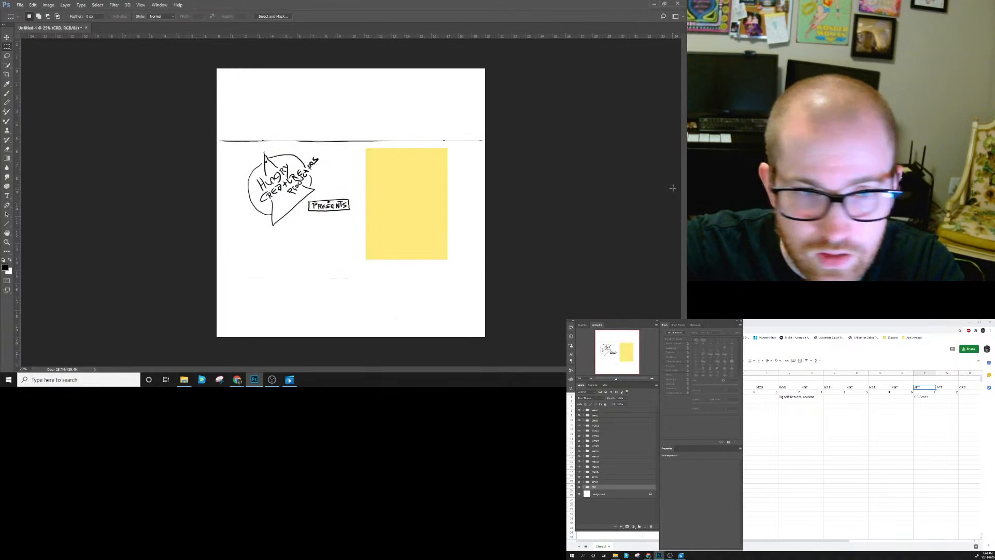
click(593, 411)
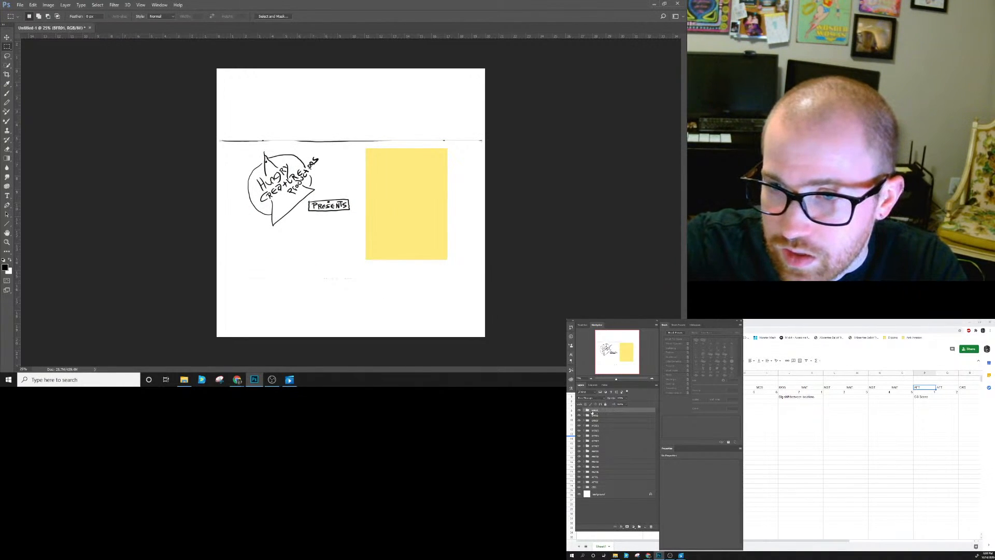
shift+click(600, 487)
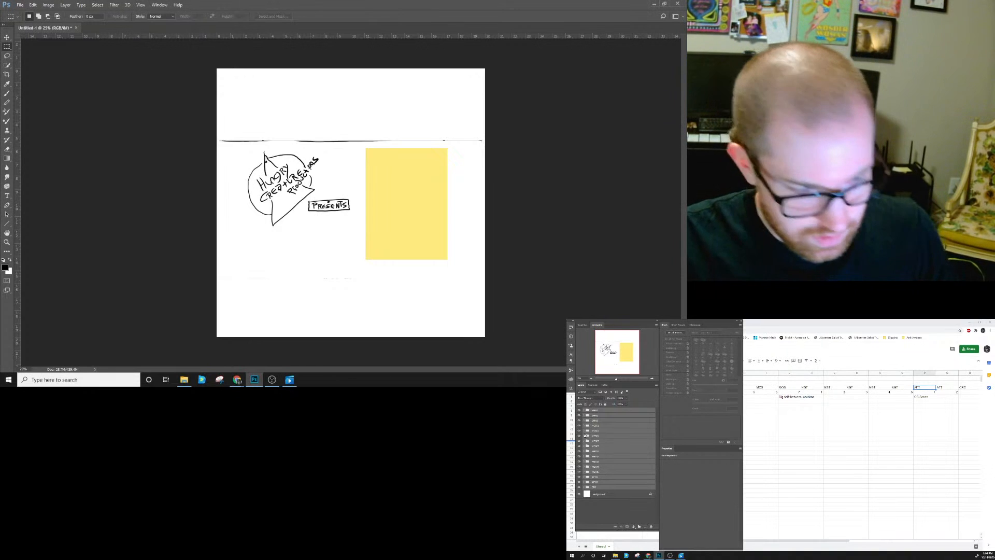
Go through the shot groups one by one down to CRD to count them.
click(600, 410)
click(600, 415)
click(601, 420)
click(601, 426)
click(601, 431)
click(602, 436)
click(601, 440)
click(602, 446)
click(602, 452)
click(602, 457)
click(602, 462)
click(603, 467)
click(602, 472)
click(604, 477)
click(605, 482)
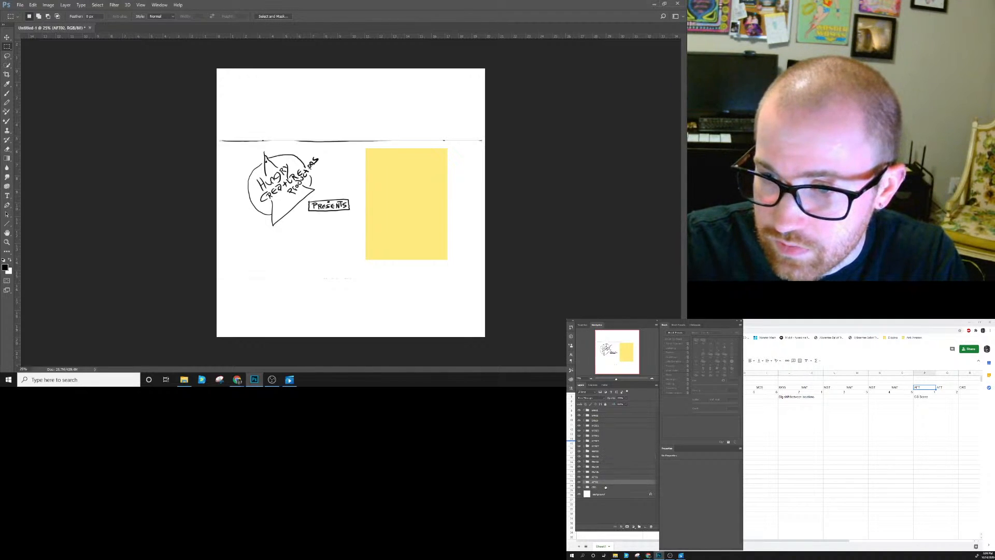
click(603, 488)
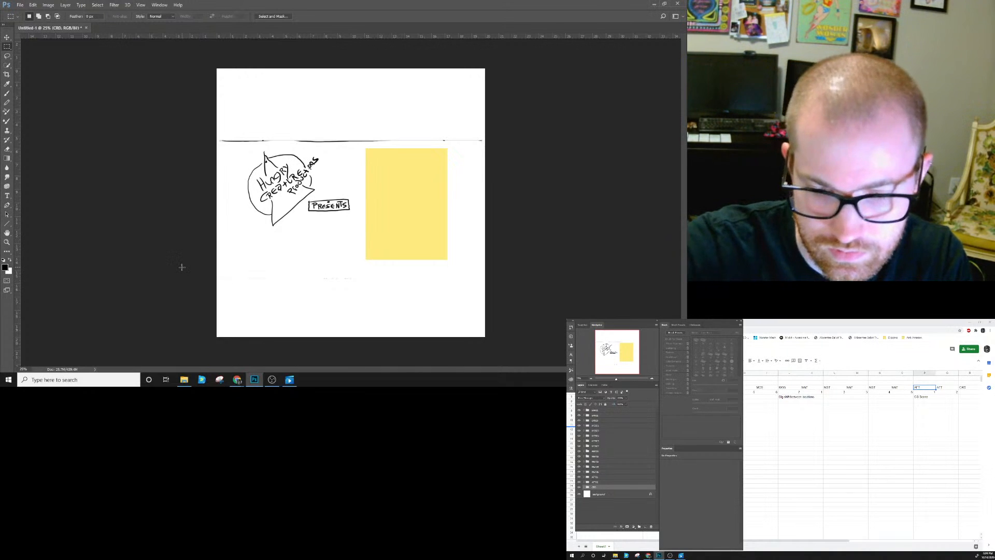
Calculate 16 divided by 4 in Calculator, then close it.
key(XF86Calculator)
text(16/4)
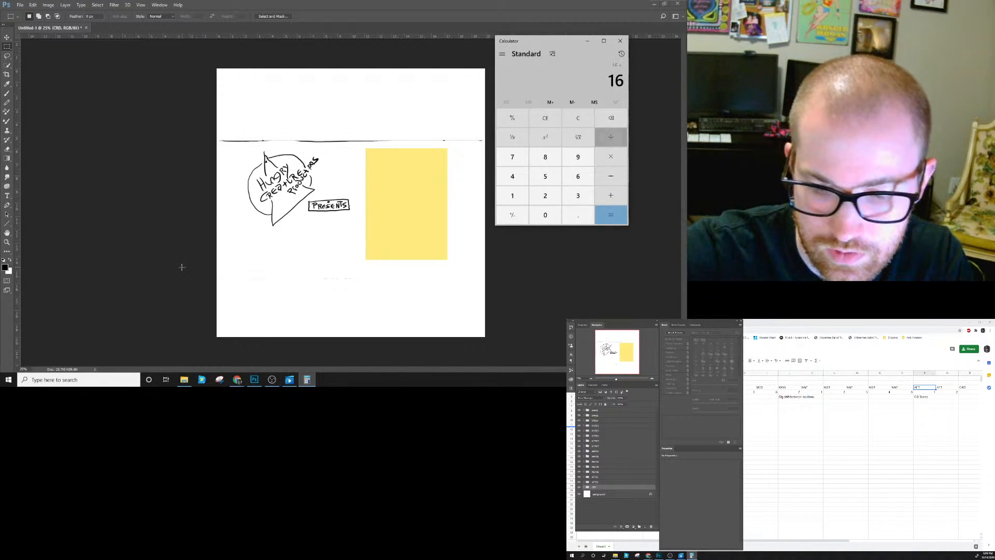
key(Return)
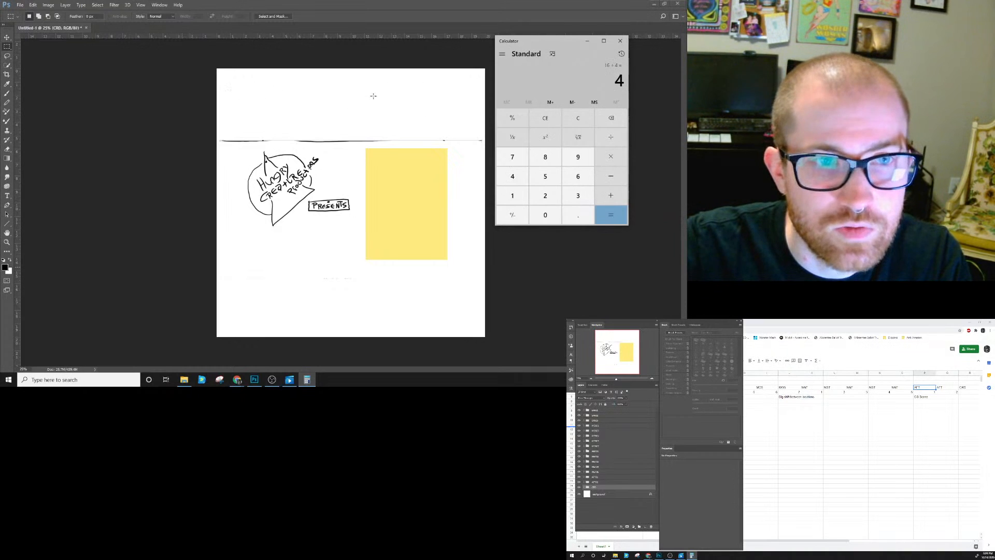
click(620, 41)
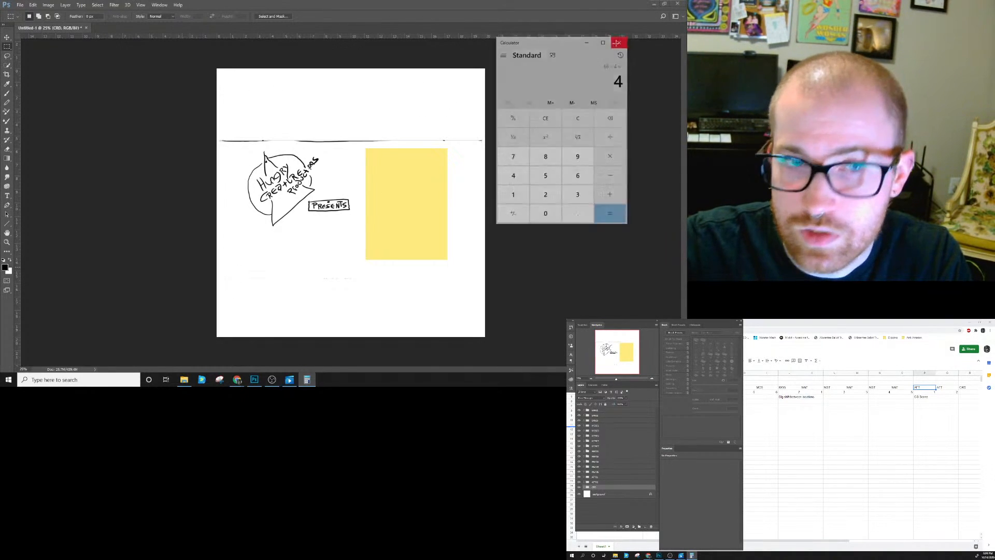
Select all the shot groups and scale them together into the canvas's upper-left corner, at just under a third of the canvas width.
shift+click(600, 411)
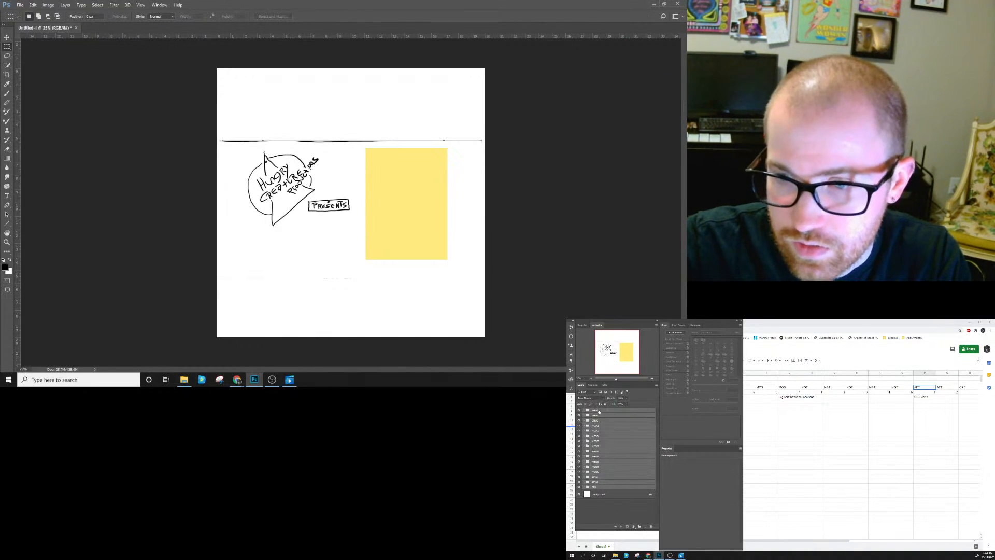
key(ctrl+t)
drag(485, 278, 283, 107)
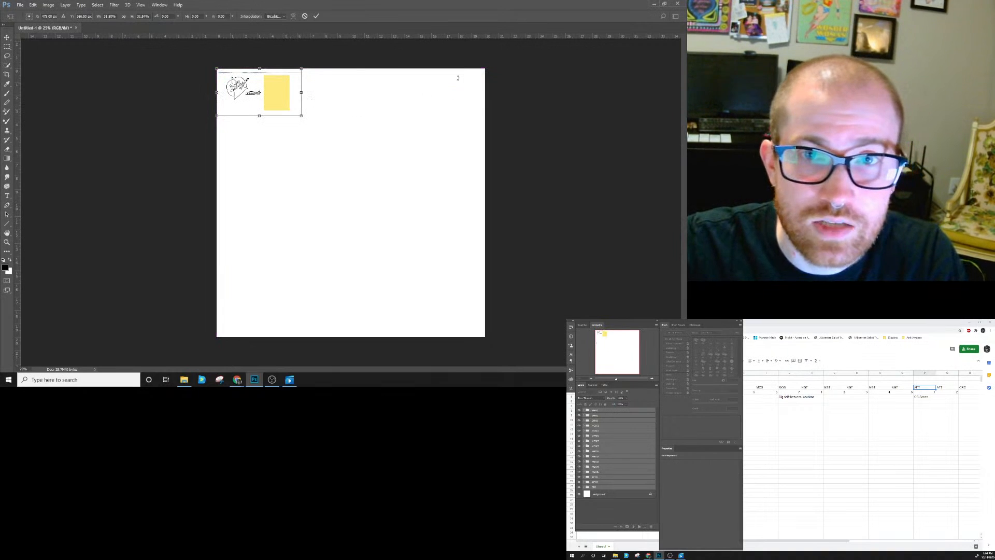
click(317, 16)
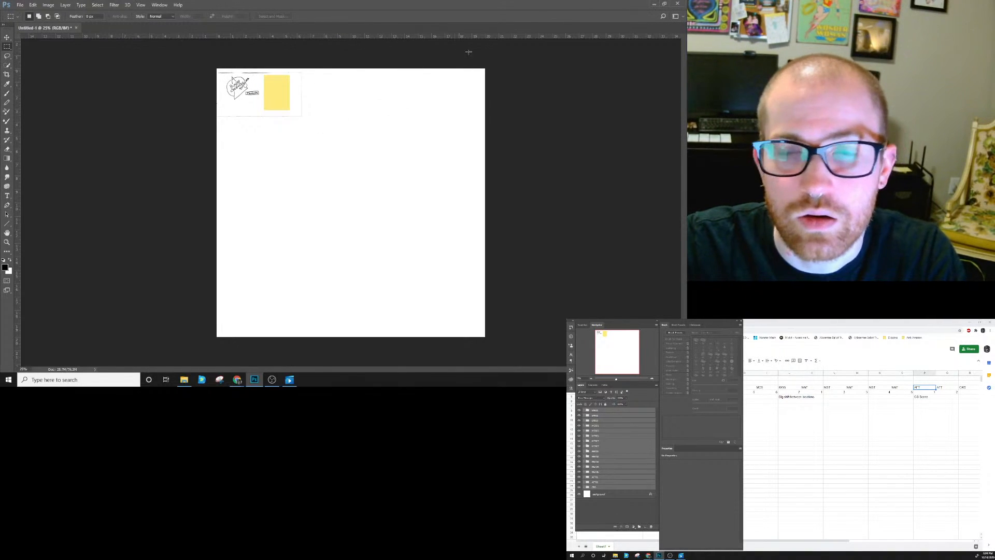
Calculate 20 divided by 4 in Calculator, then close it.
mouse_move(289, 379)
mouse_move(288, 337)
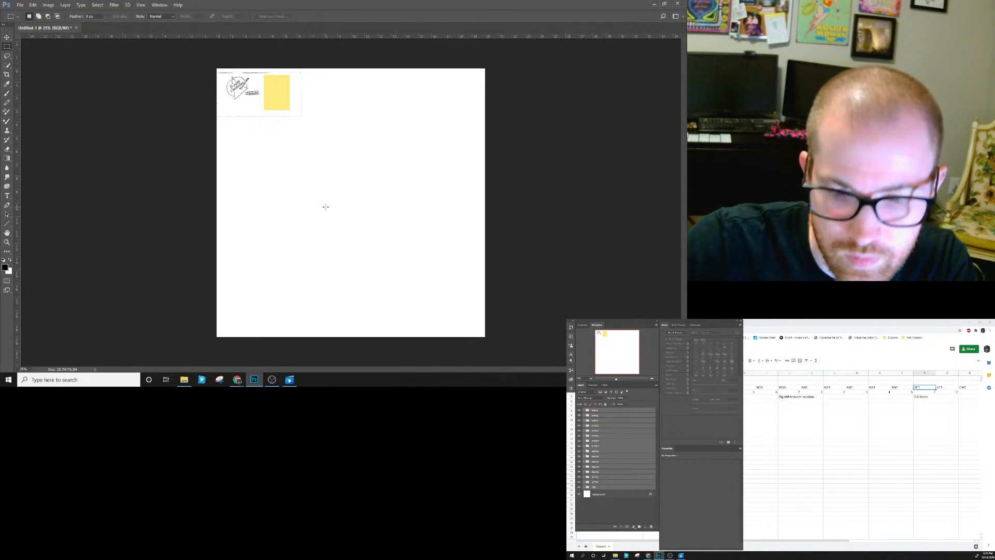
key(XF86Calculator)
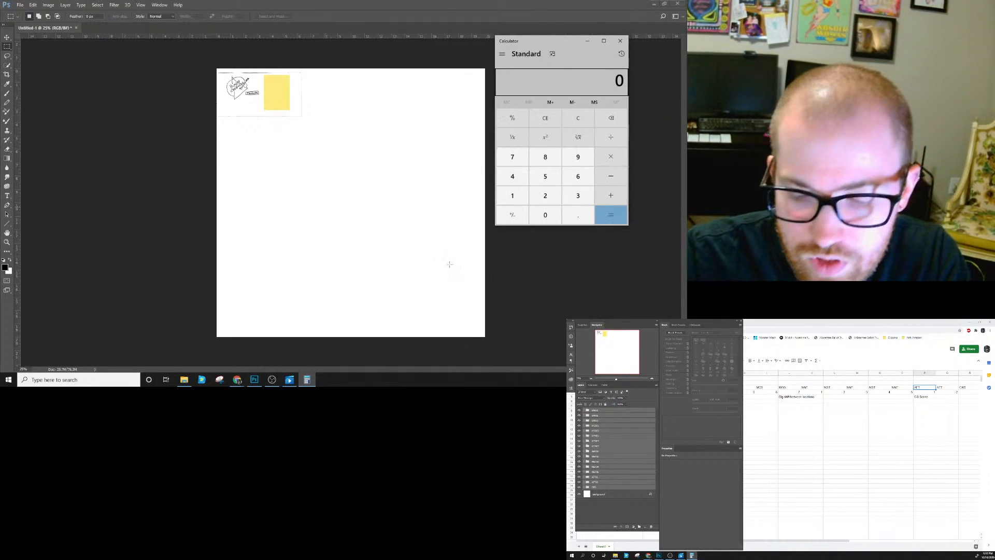
text(20)
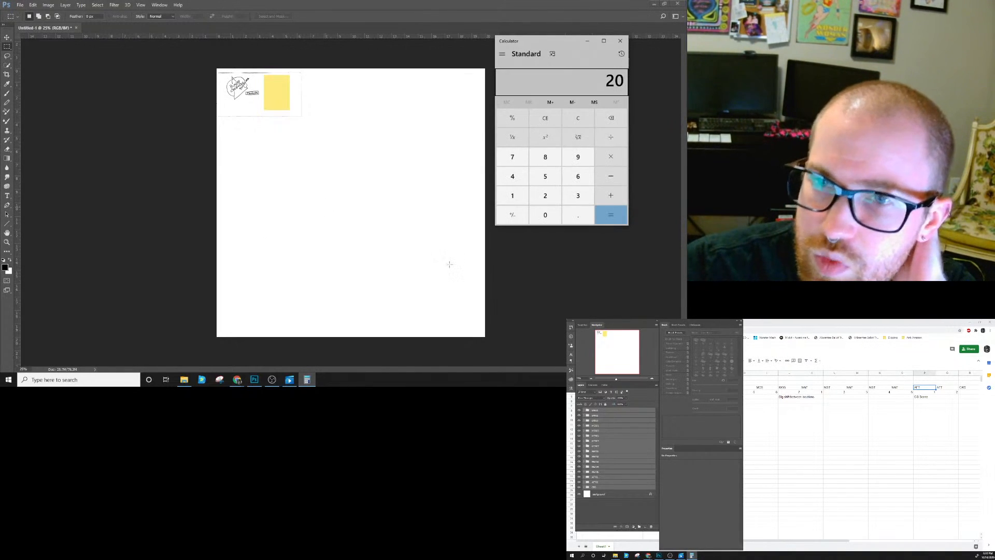
text(/4)
key(Return)
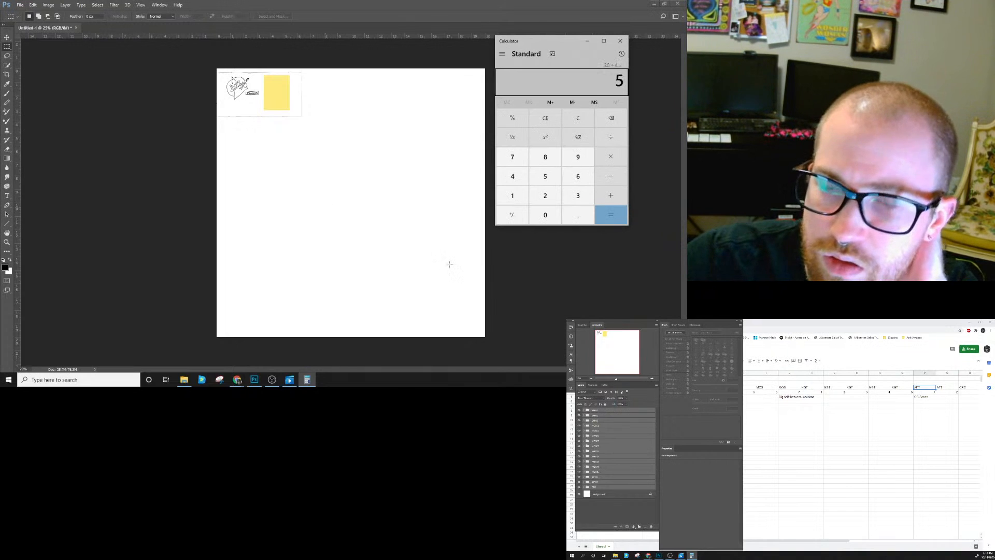
click(618, 41)
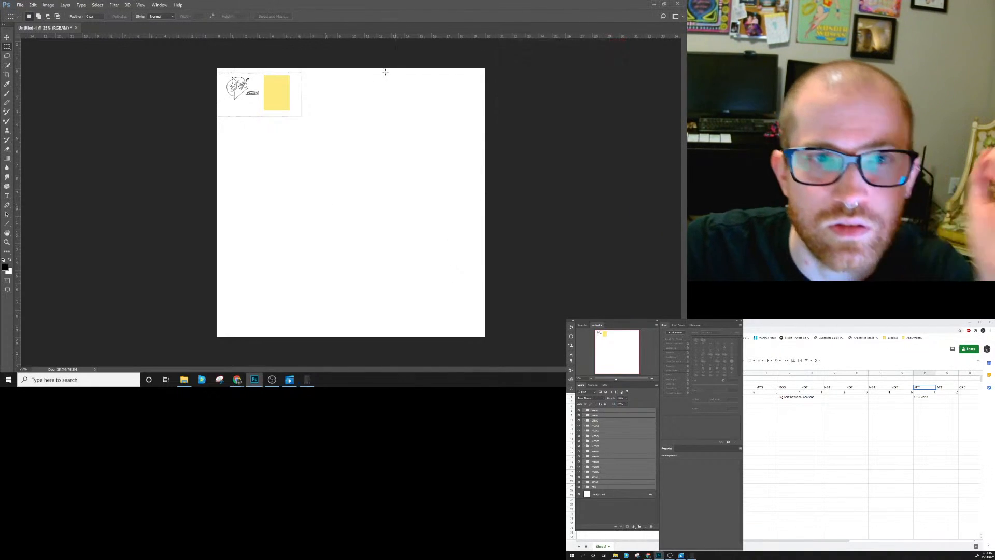
Scale all the selected shot groups down to about a quarter of the canvas width, anchored at the canvas's upper-left corner.
key(ctrl+t)
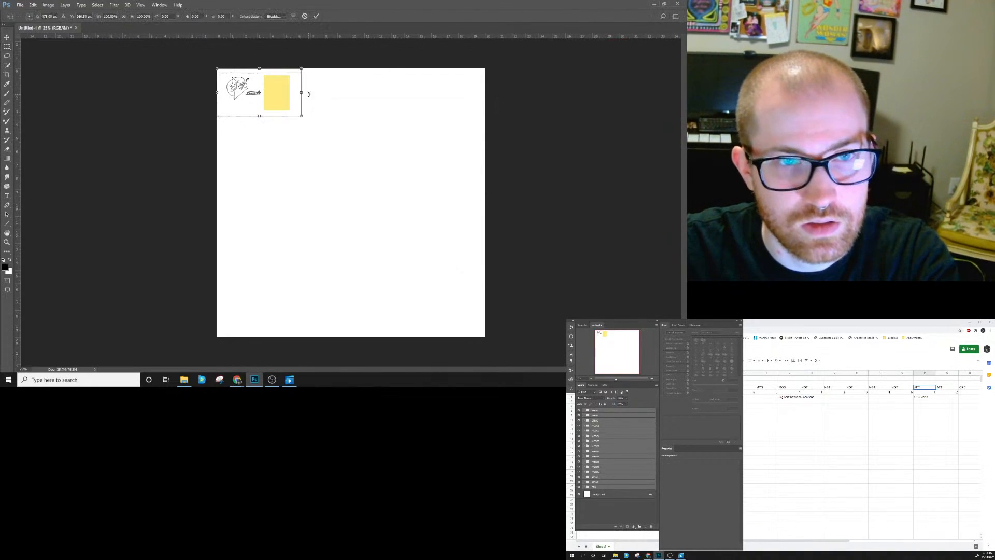
drag(301, 116, 285, 113)
key(m)
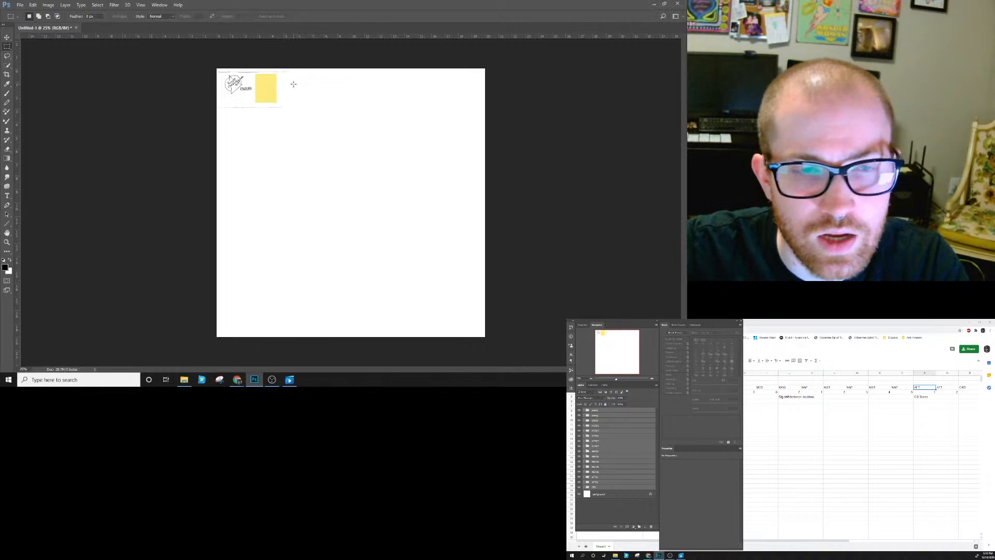
Move the lower image inside the topmost shot group to the second place in the canvas's top row.
click(596, 411)
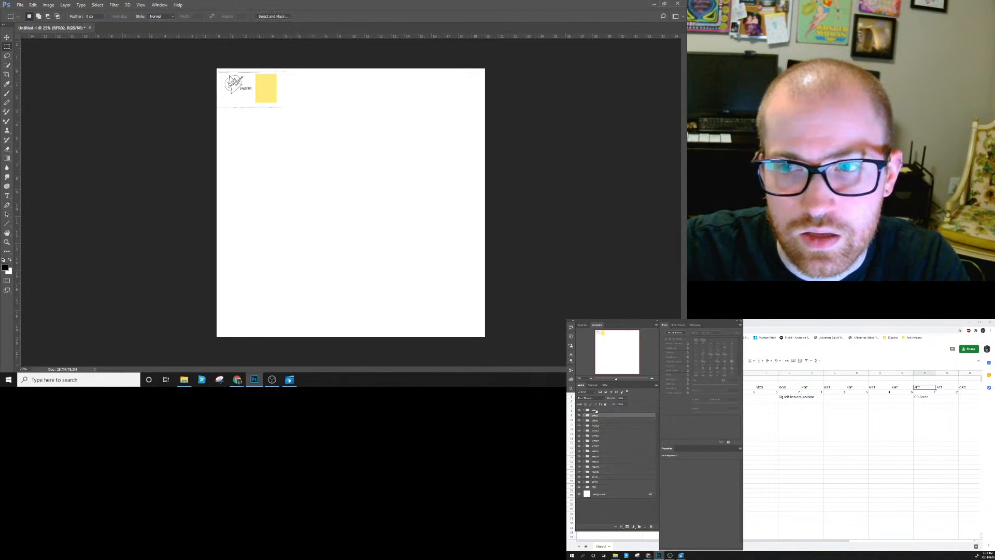
click(584, 410)
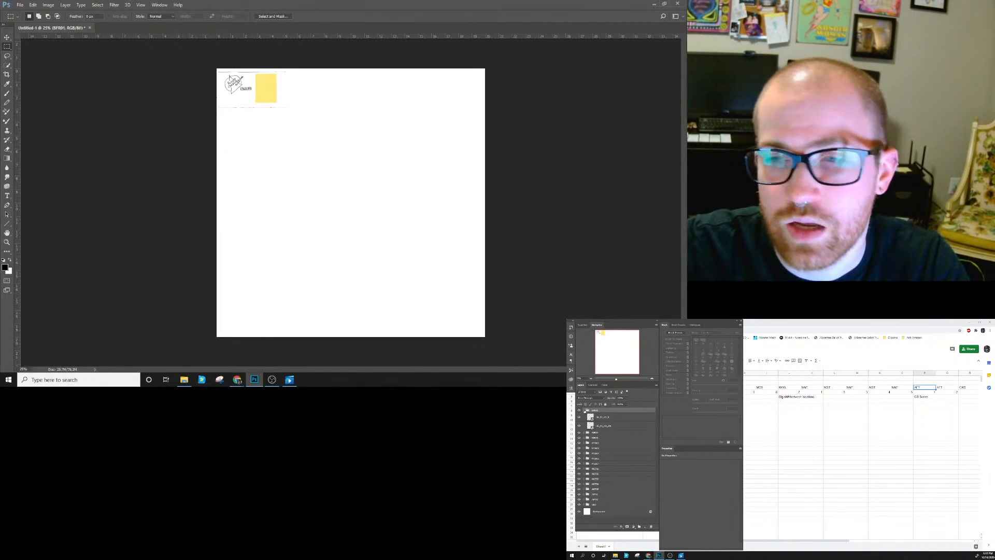
click(604, 426)
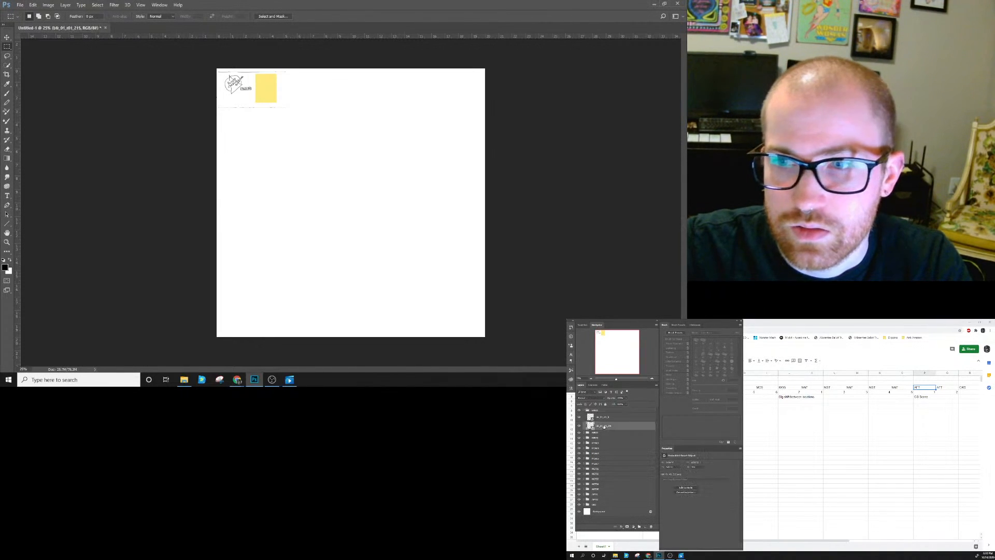
click(7, 38)
drag(260, 100, 327, 100)
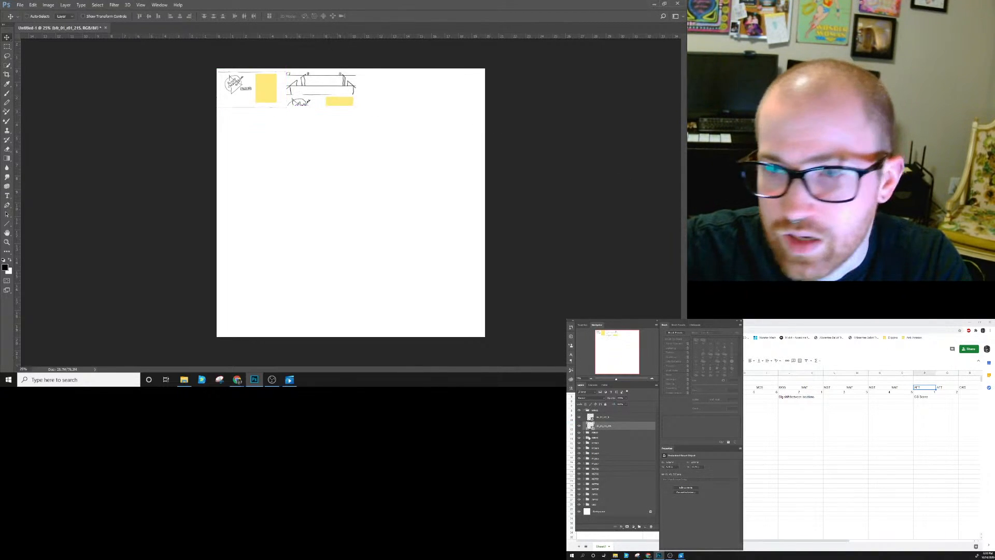
Collapse the topmost group and move the second and third groups' images to the third and fourth places in the top row.
click(601, 411)
click(584, 410)
click(588, 416)
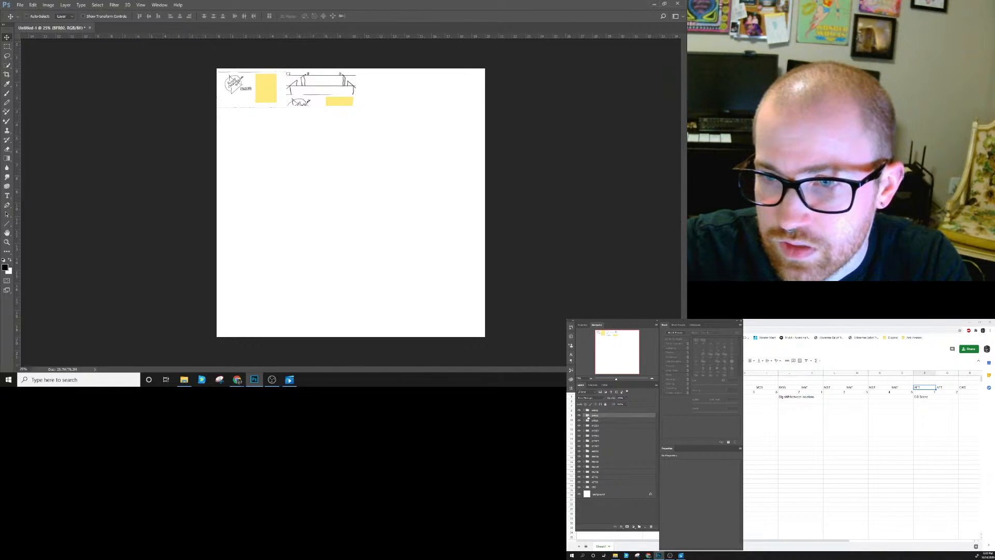
mouse_move(361, 132)
mouse_down()
mouse_move(401, 163)
mouse_move(518, 141)
mouse_move(495, 133)
mouse_up()
click(584, 422)
click(585, 422)
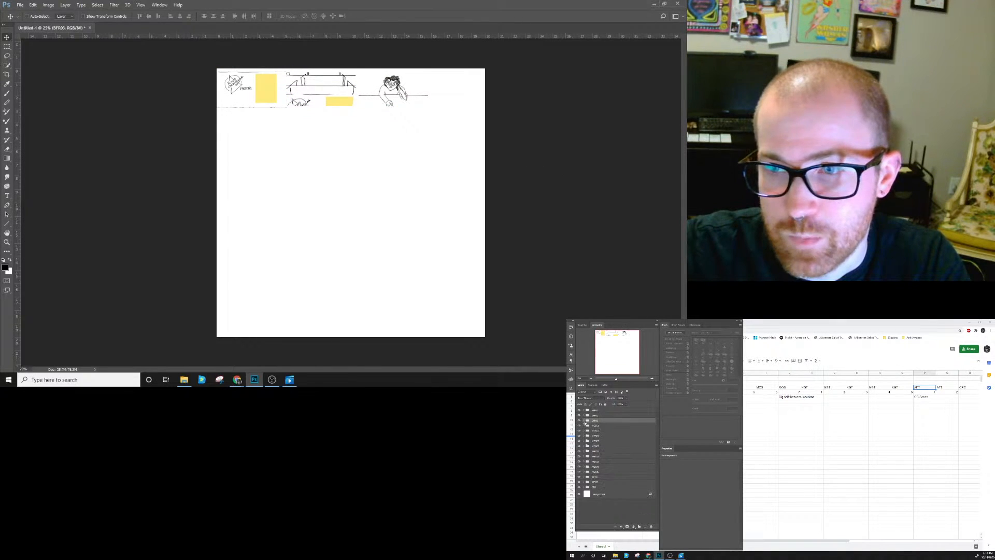
mouse_move(423, 167)
mouse_down()
mouse_move(609, 174)
mouse_move(596, 172)
mouse_up()
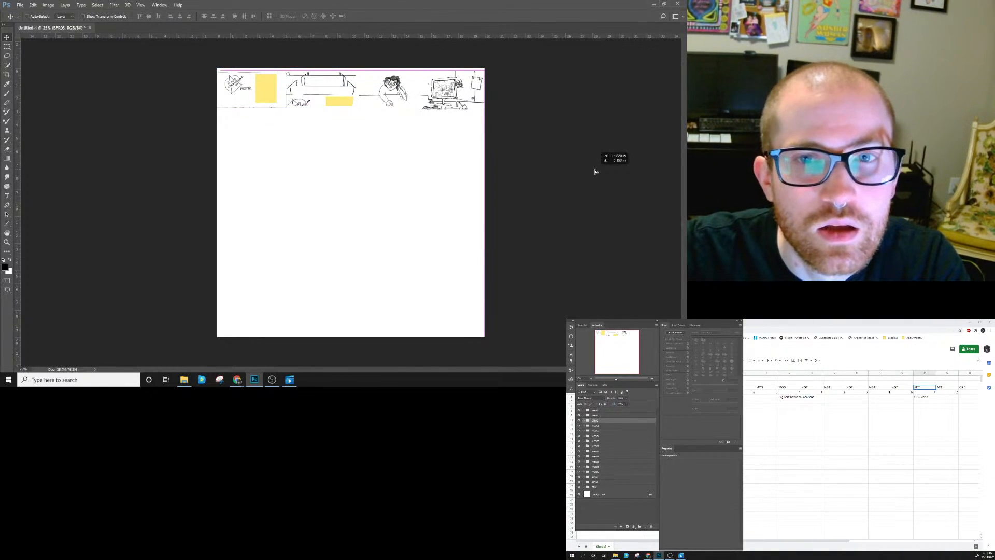
drag(595, 172, 595, 171)
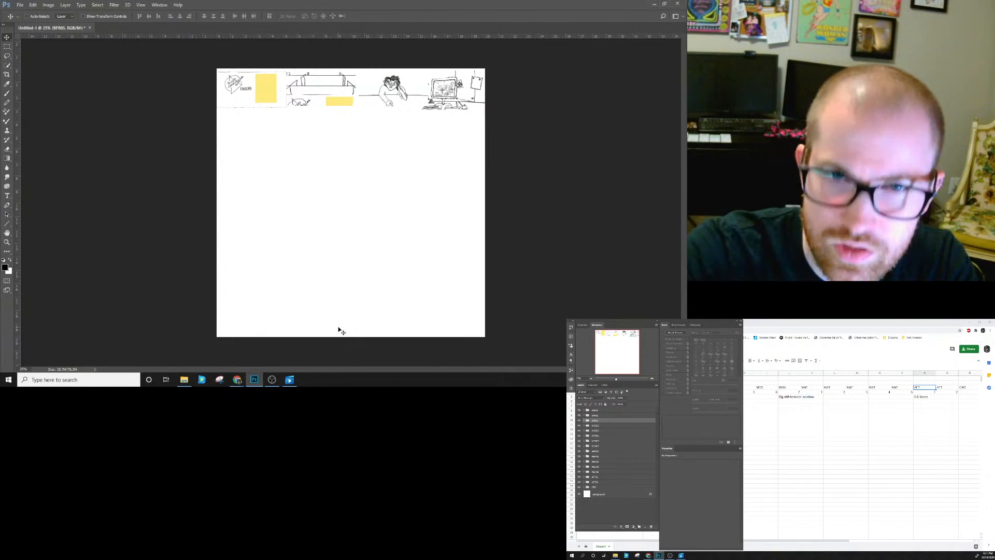
Calculate 20 divided by 4 and 19 divided by 4 in Calculator, then close it.
text(20/4)
key(Return)
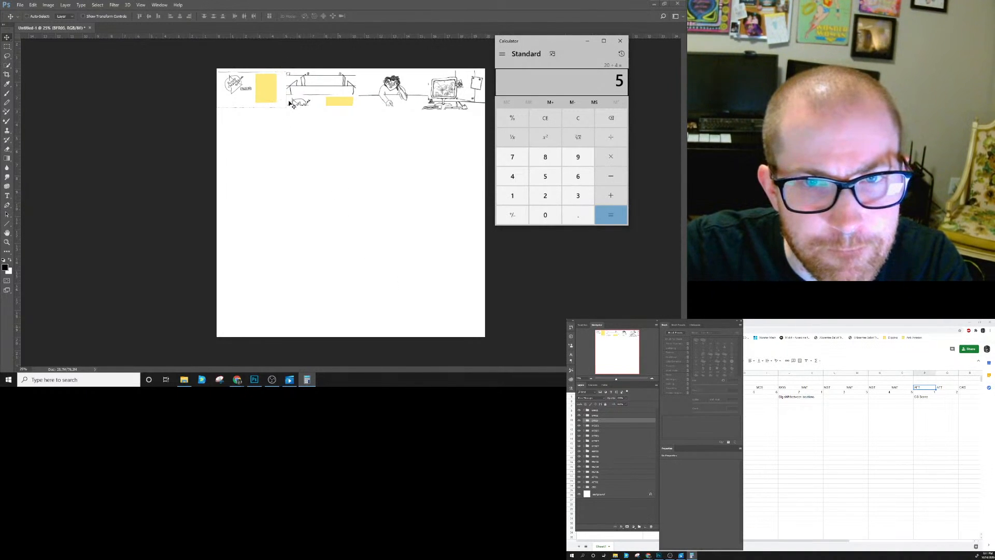
click(547, 118)
text(19/4)
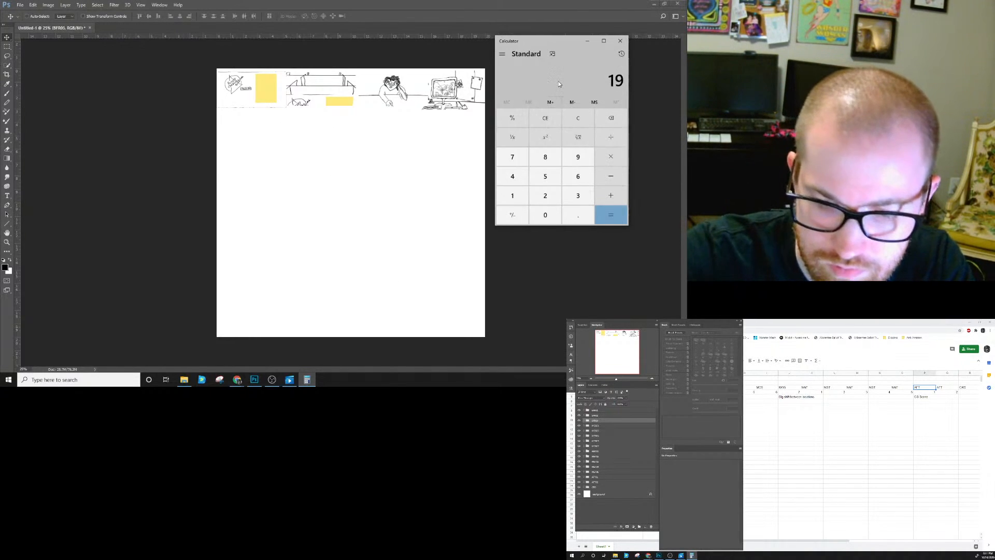
key(Return)
click(621, 41)
Undo the placements of the shot images in the top row and the last scaling of the groups.
key(ctrl+alt+z)
key(ctrl+alt+z)
key(ctrl+alt+z)
key(ctrl+alt+z)
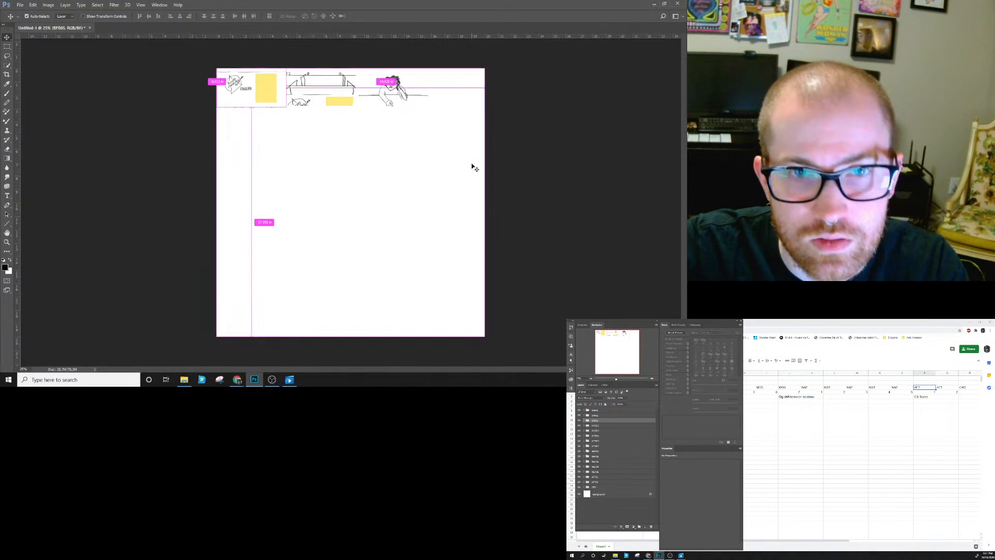
Try to scale down the third shot group on its own, then cancel the transform.
key(ctrl+t)
drag(298, 114, 278, 111)
click(316, 17)
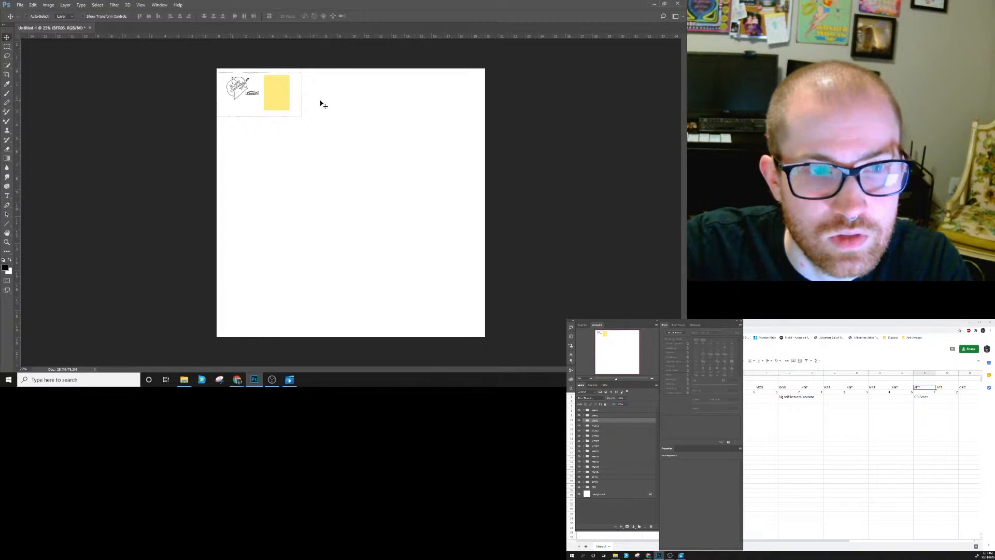
key(ctrl+t)
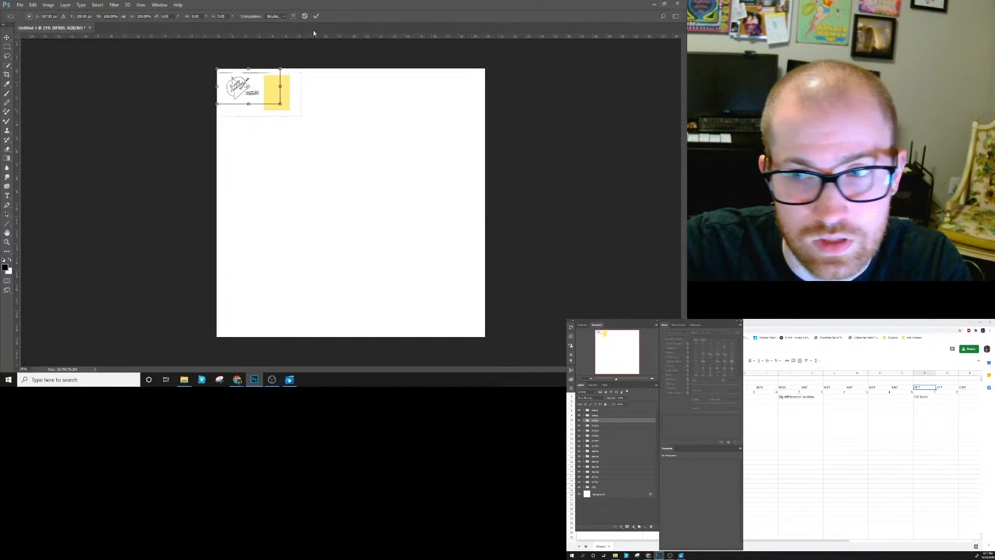
click(316, 16)
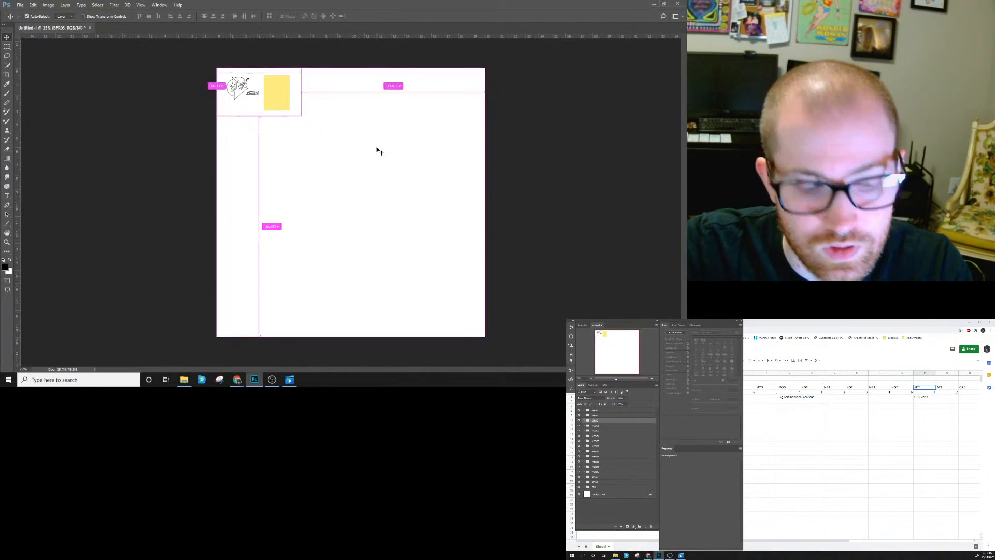
key(ctrl+t)
click(305, 16)
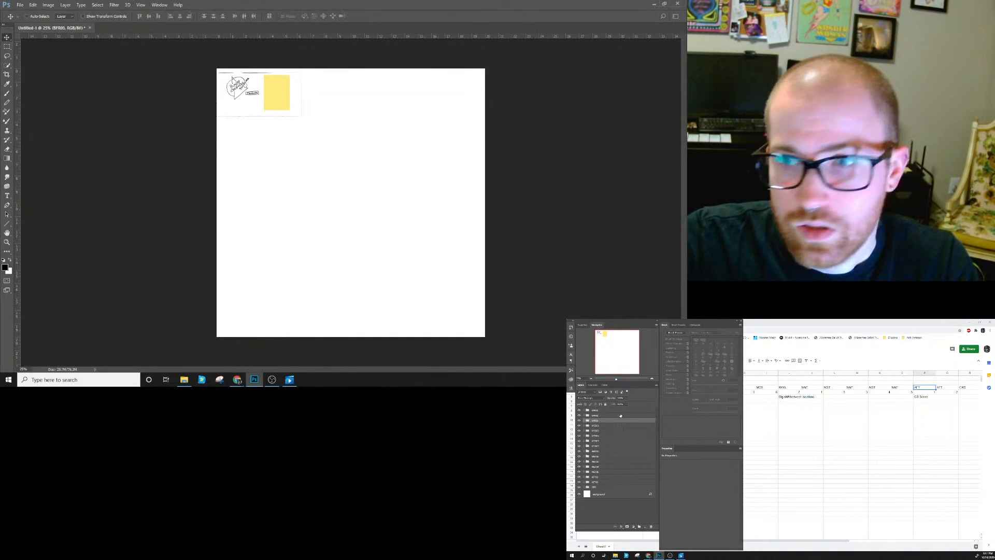
Select all the shot groups and scale them together to slightly under a quarter of the canvas width, anchored at the upper-left corner.
shift+click(601, 488)
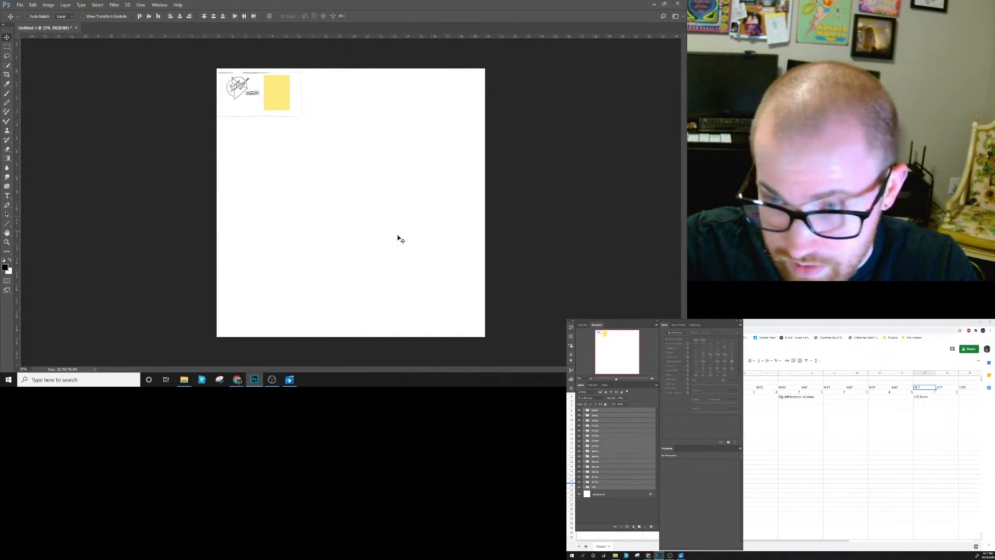
key(ctrl+t)
drag(303, 118, 278, 110)
click(316, 16)
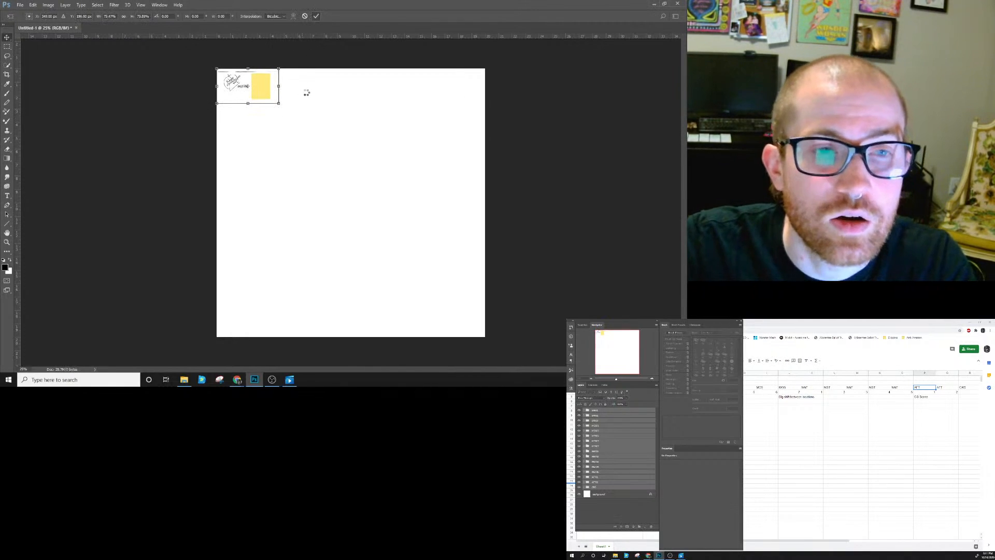
Move the topmost group's lower image directly beside the first image in the top row, then collapse the group.
click(605, 415)
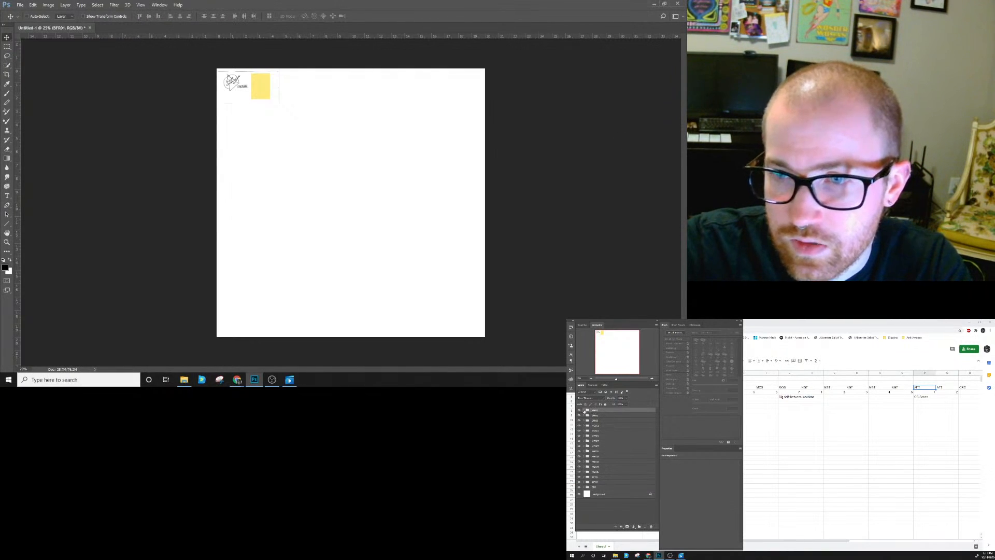
click(583, 409)
click(603, 425)
drag(257, 88, 318, 89)
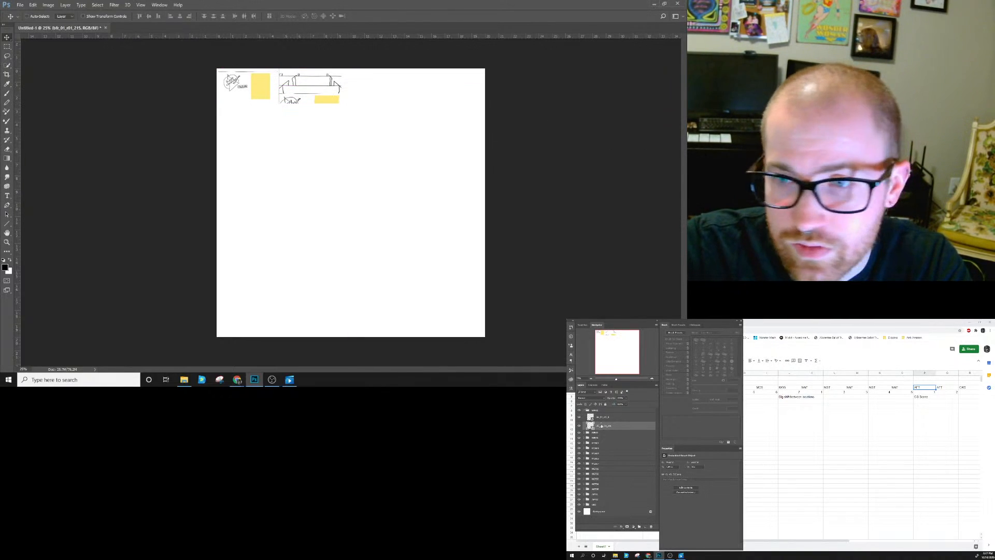
click(593, 410)
click(583, 410)
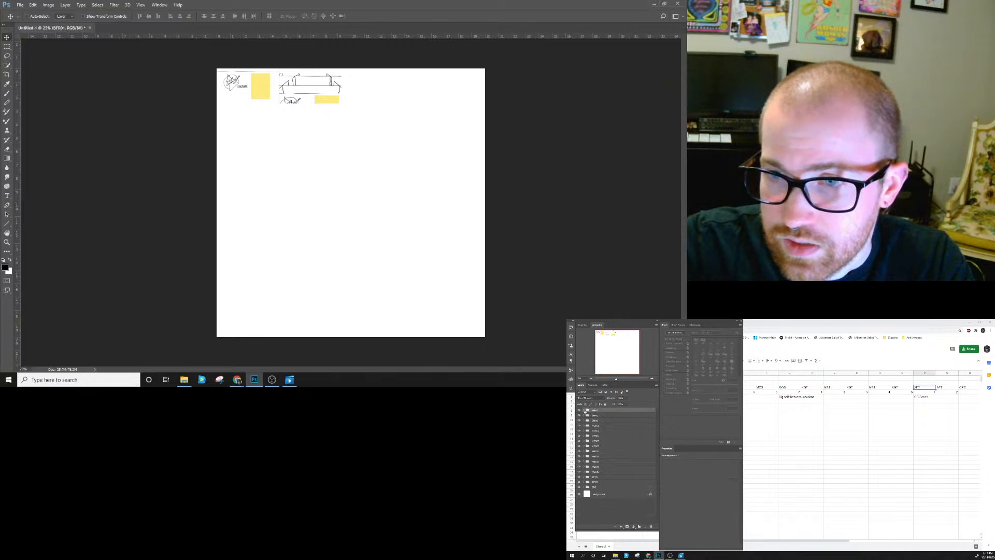
Move the second group's image to the third place in the canvas's top row and collapse the group.
click(584, 415)
click(604, 422)
mouse_move(444, 131)
mouse_down()
mouse_move(432, 156)
mouse_move(473, 135)
mouse_move(464, 130)
mouse_up()
click(585, 416)
click(585, 416)
Move the third group's image to the fourth place in the canvas's top row and collapse the group.
click(586, 421)
click(584, 420)
click(601, 427)
mouse_move(452, 138)
mouse_down()
mouse_move(469, 157)
mouse_move(559, 159)
mouse_up()
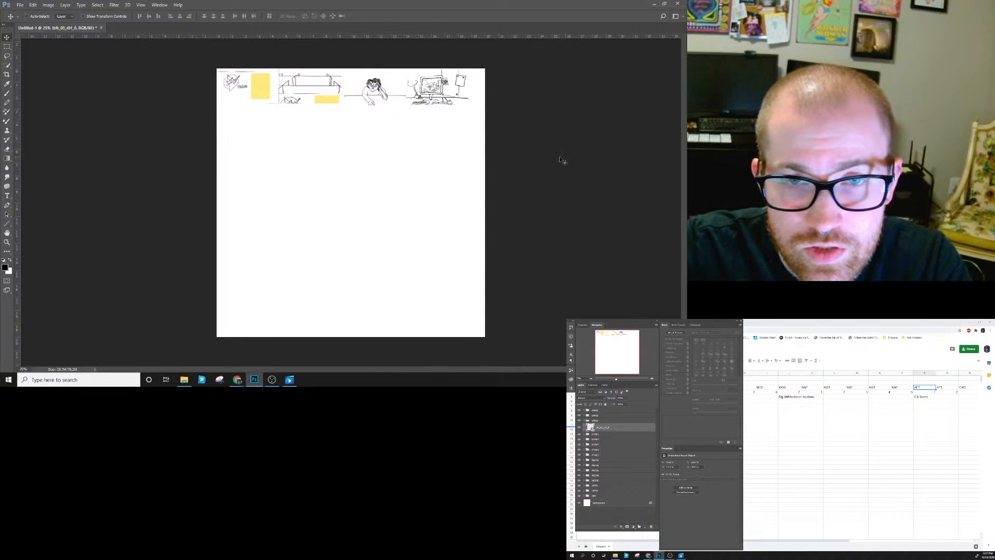
click(586, 421)
click(584, 420)
Move the fourth group's image to the start of a second row beneath the first image, then collapse the group.
click(585, 425)
click(584, 426)
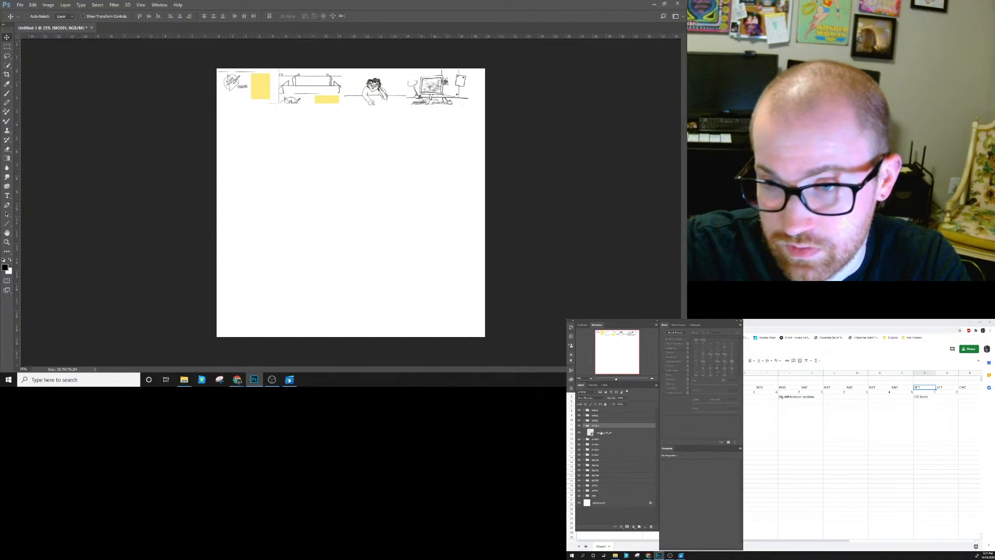
click(601, 433)
drag(344, 140, 345, 176)
click(591, 425)
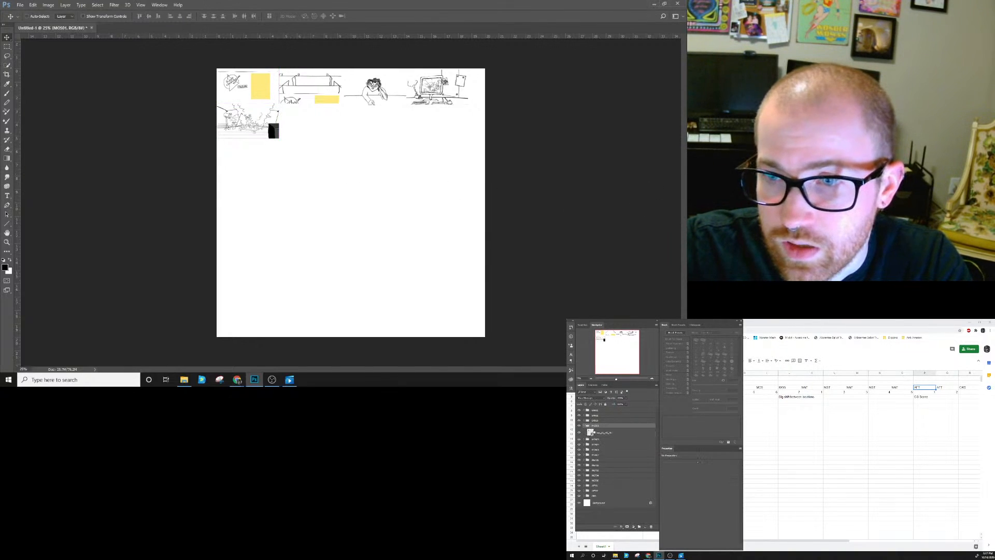
click(587, 426)
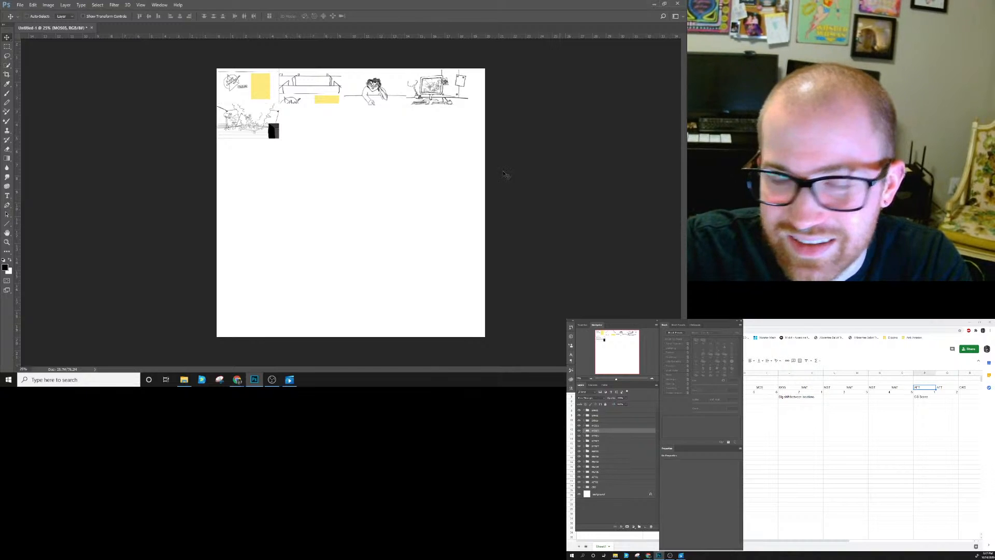
Move the fifth, sixth and seventh shot groups to the second, third and fourth places in the second row.
mouse_move(319, 144)
mouse_down()
mouse_move(398, 178)
mouse_move(378, 175)
mouse_up()
click(595, 436)
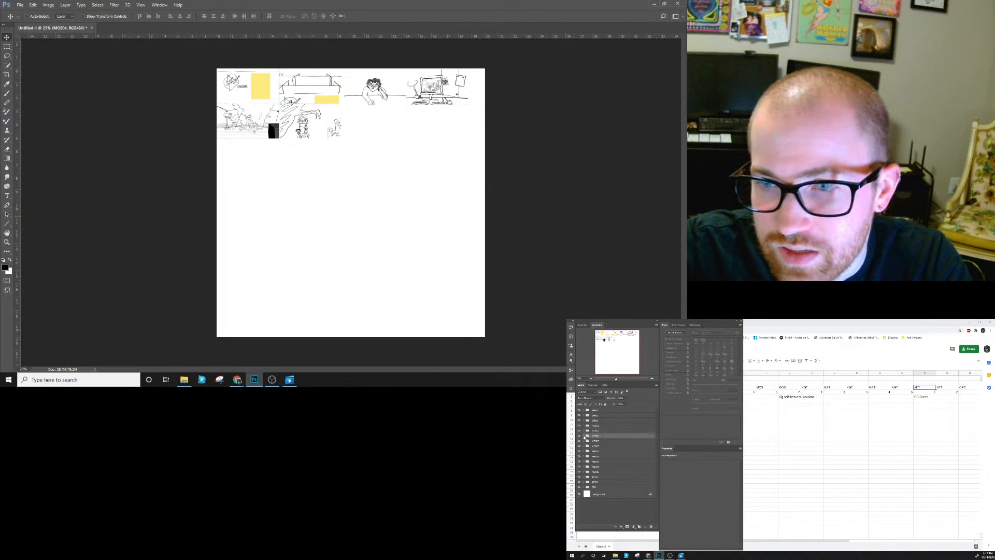
drag(324, 177, 443, 210)
click(598, 441)
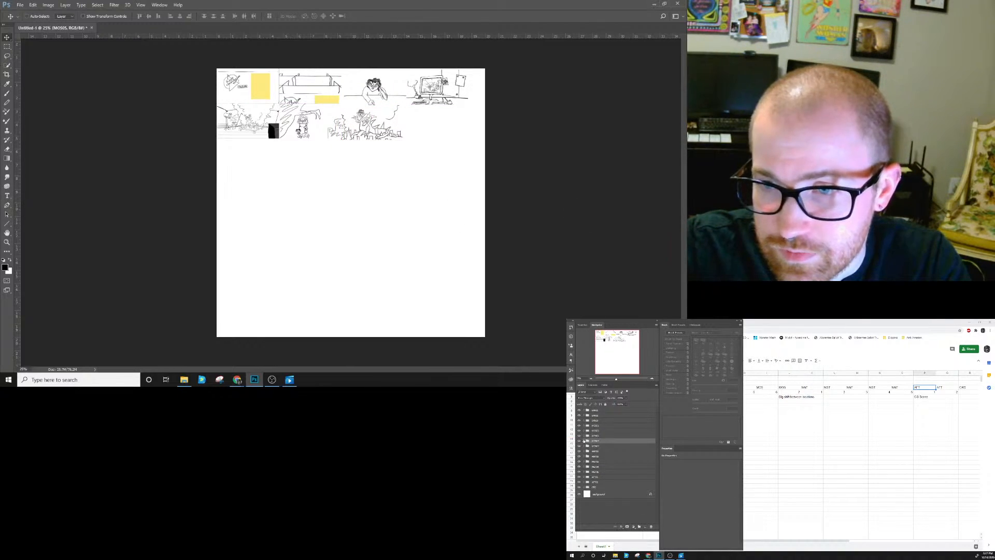
drag(330, 149, 516, 184)
Expand the eighth shot group and place its upper two images side by side at the start of a third row.
click(594, 446)
click(584, 446)
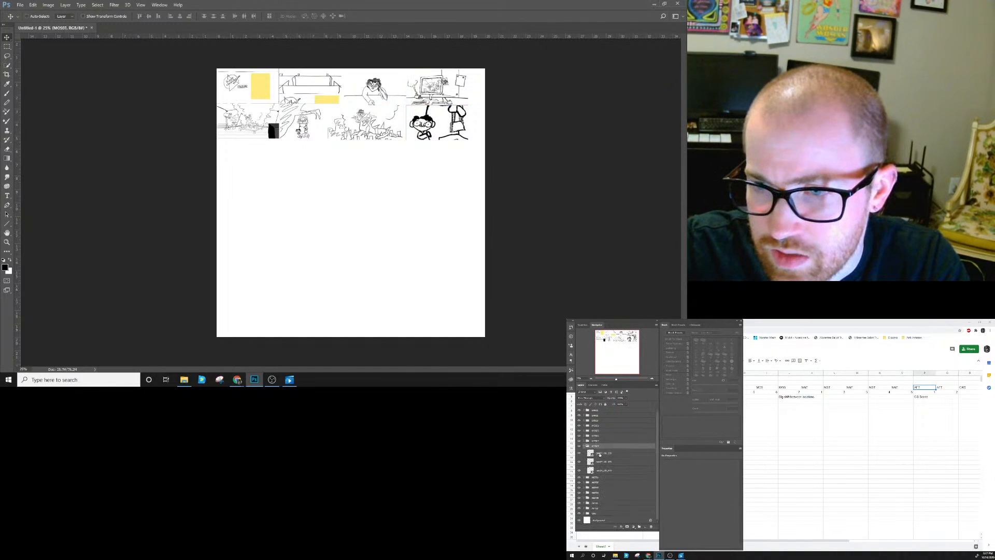
click(601, 452)
drag(288, 143, 294, 213)
click(603, 463)
drag(342, 193, 380, 253)
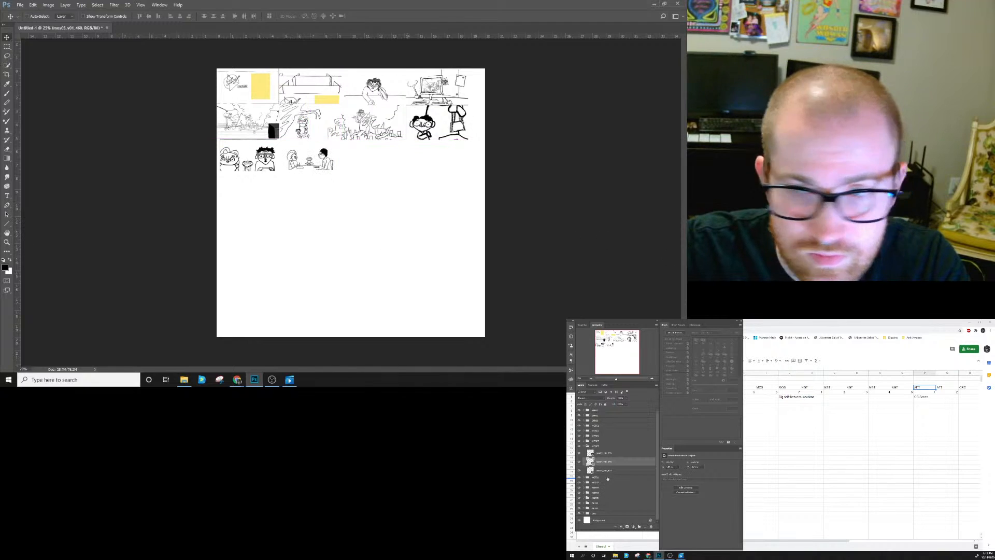
Move the eighth shot group's lowest image to the third place in the third row, then collapse the group.
click(606, 470)
drag(318, 219, 437, 288)
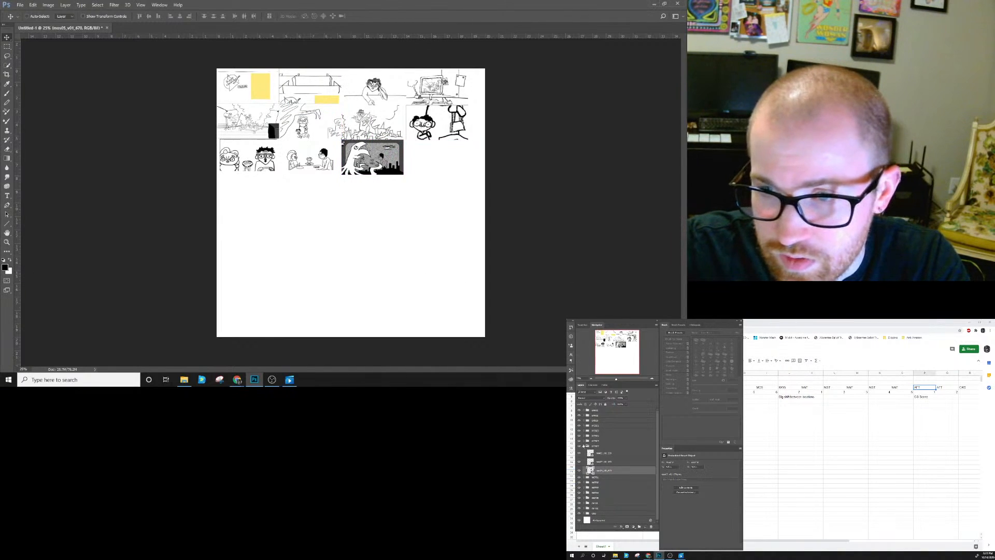
click(583, 446)
Move the ninth shot group's image to the fourth place in the third row and collapse the group.
click(587, 450)
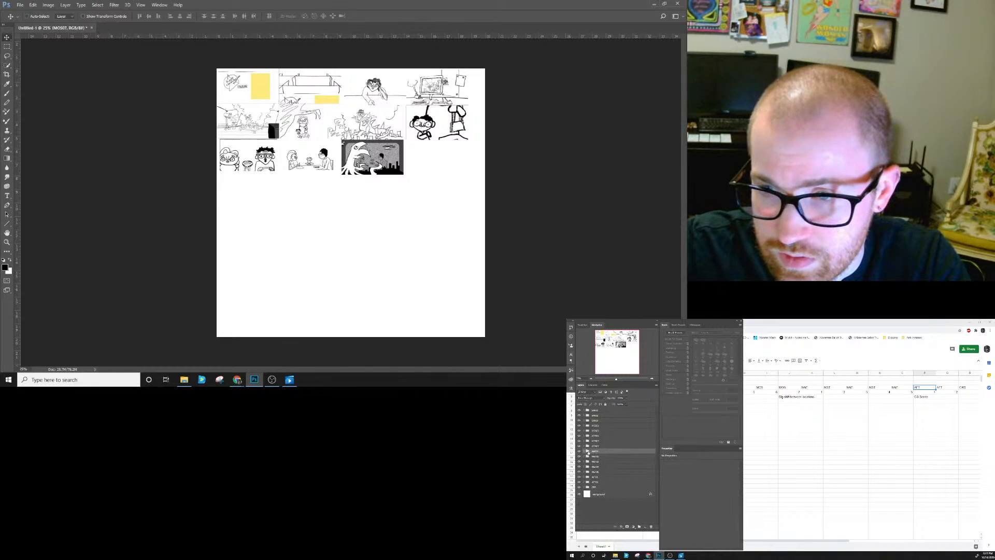
click(584, 452)
click(599, 459)
drag(380, 167, 565, 236)
click(595, 452)
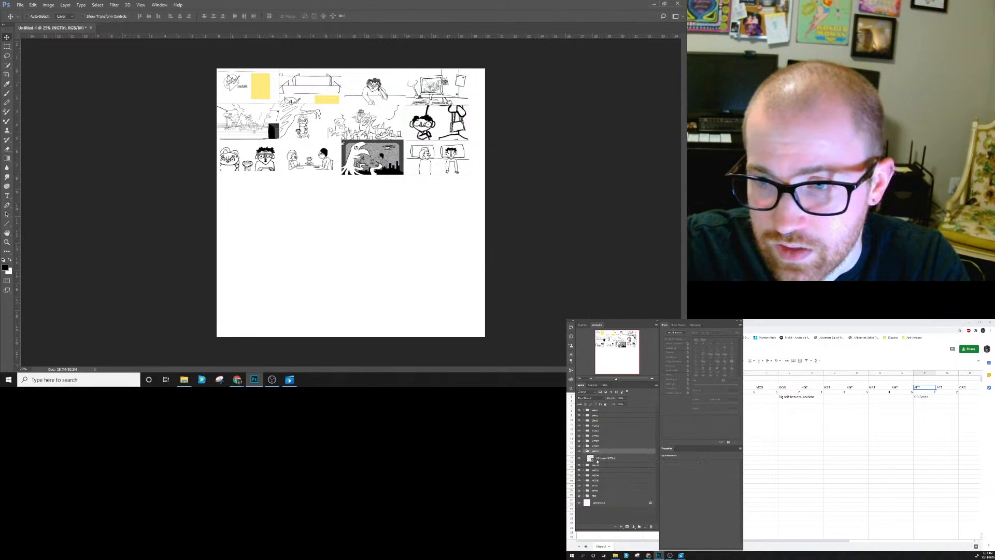
click(584, 451)
Move the tenth shot group, MGT02, to the start of a fourth row beneath the third.
click(590, 457)
click(584, 456)
click(591, 463)
click(596, 456)
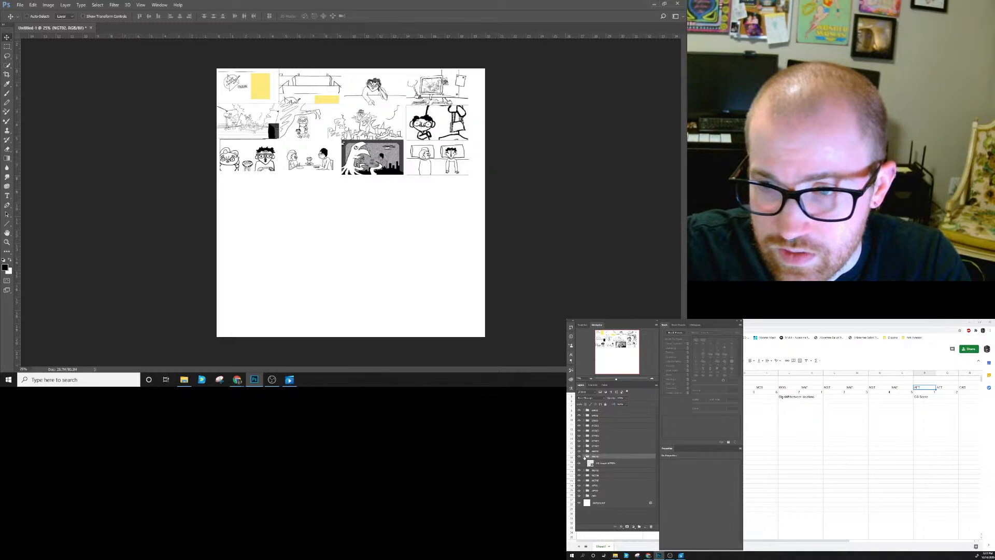
click(584, 456)
mouse_move(359, 196)
mouse_down()
mouse_move(344, 296)
mouse_move(376, 234)
mouse_move(368, 209)
mouse_up()
Place the eleventh shot group's image in the second place of the fourth row.
click(604, 462)
click(584, 461)
click(583, 462)
drag(320, 208, 388, 228)
click(596, 457)
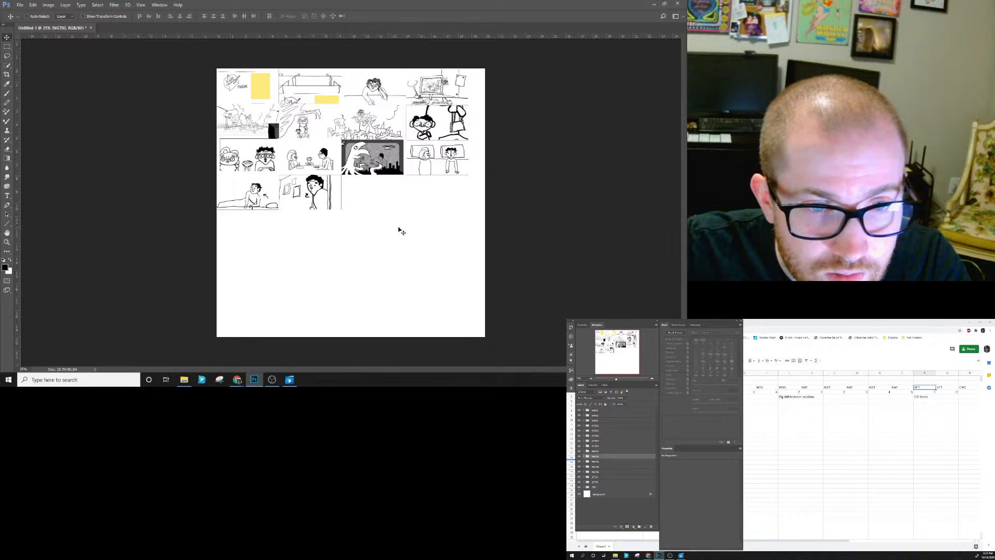
Move the MGT04 and MGT05 groups to the third and fourth places in the fourth row.
click(601, 467)
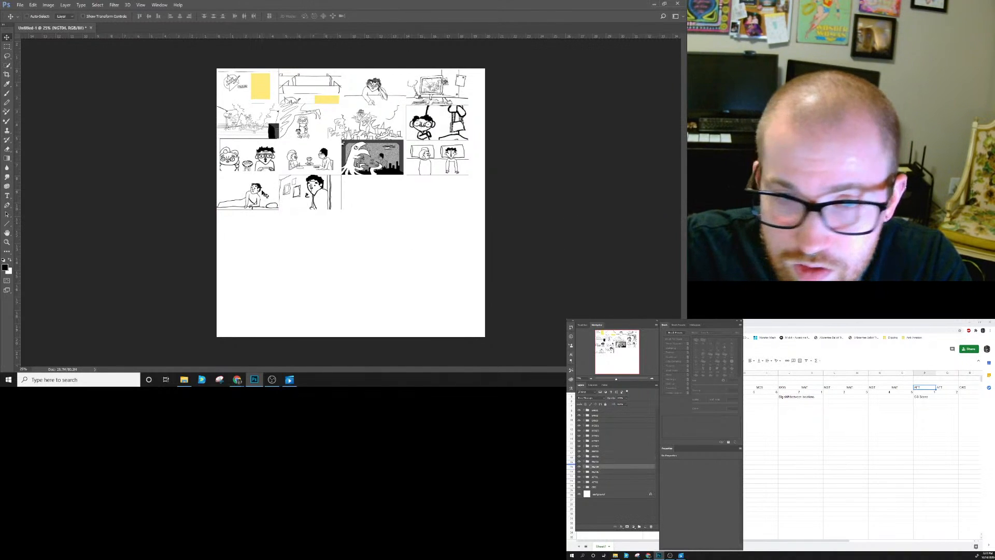
drag(311, 233, 409, 293)
drag(354, 211, 449, 238)
click(591, 472)
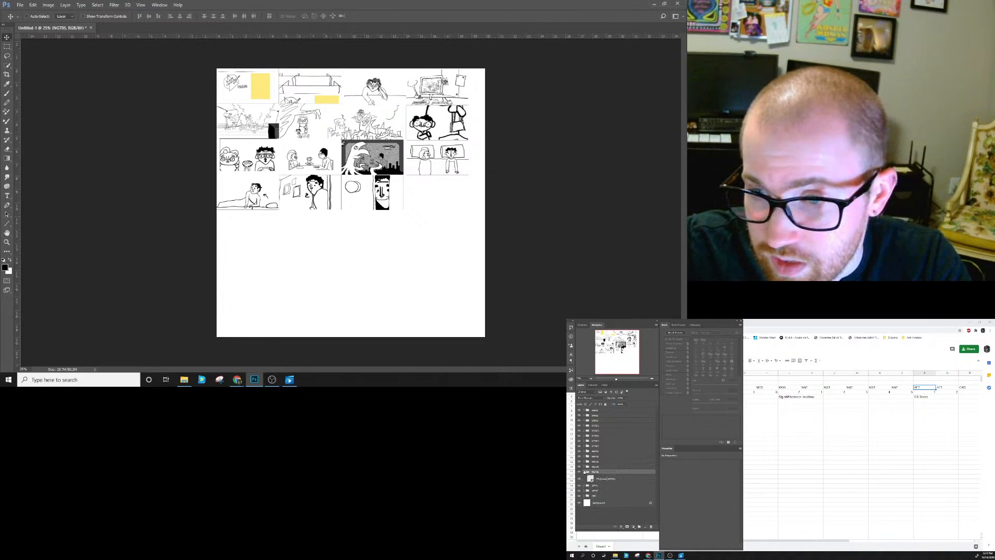
drag(427, 238, 457, 255)
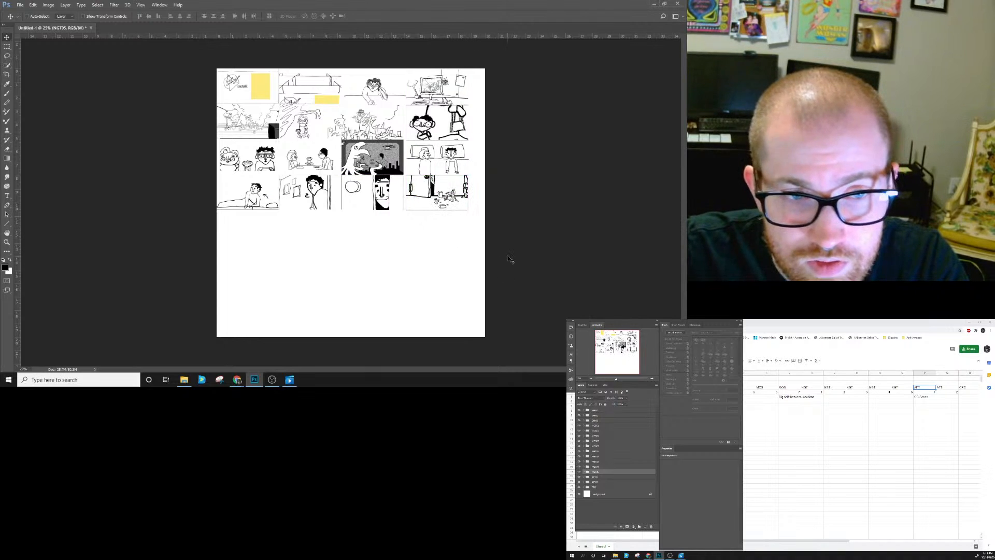
Line up the last three shot groups as the first three images of a fifth row, directly against the fourth row.
click(593, 476)
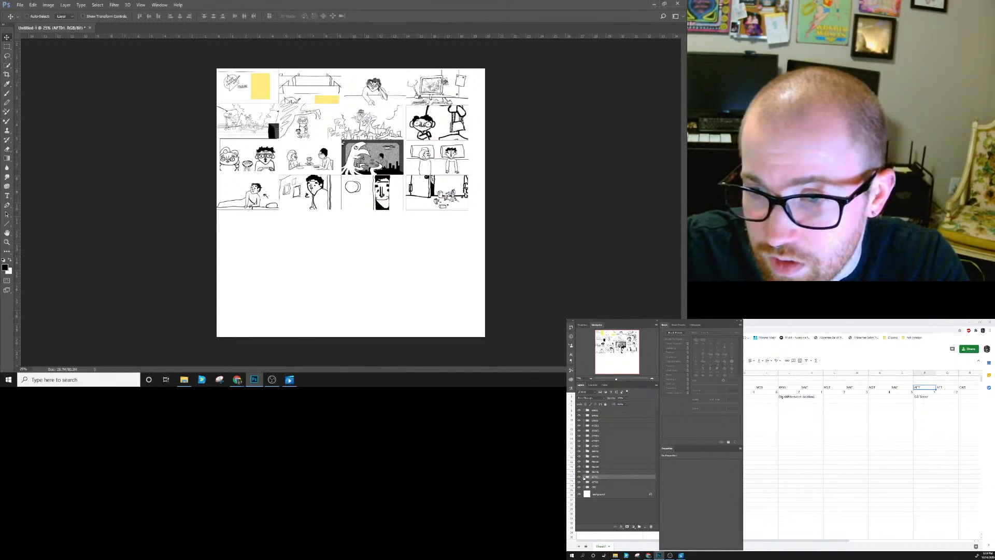
drag(351, 279, 365, 259)
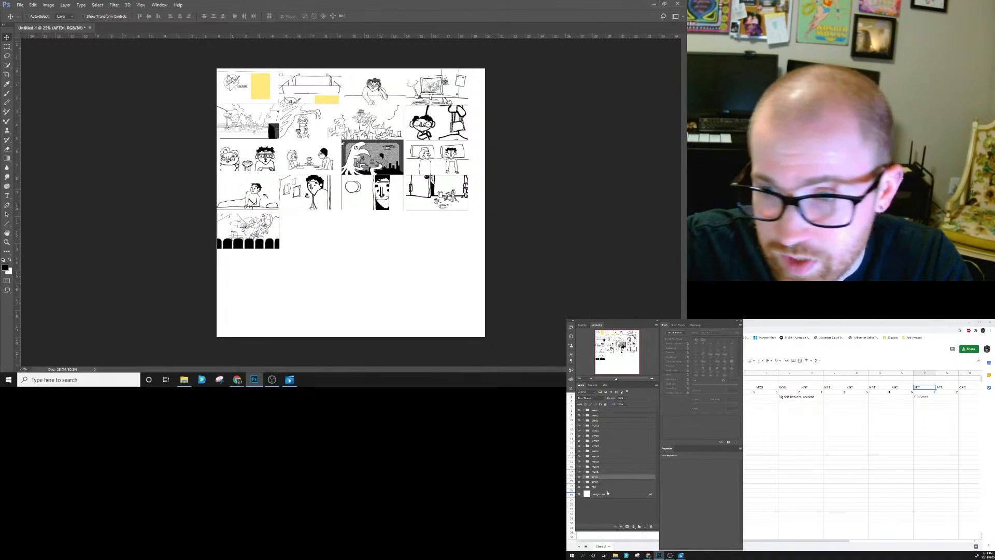
click(583, 482)
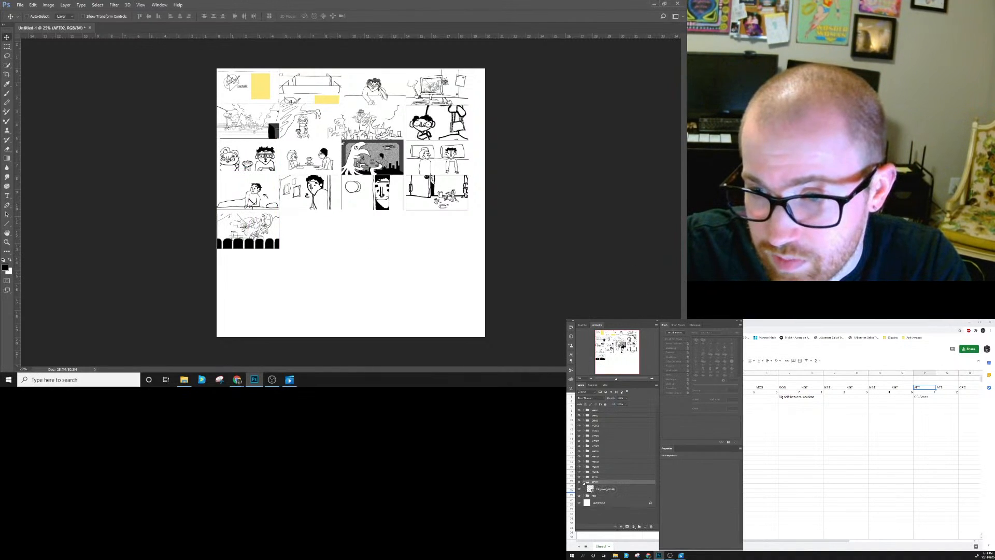
drag(392, 239, 417, 288)
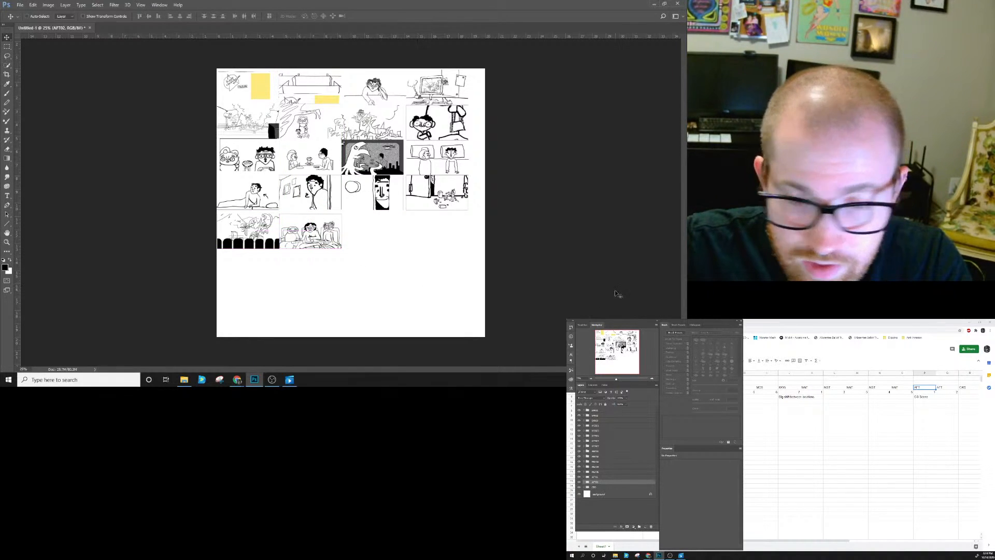
click(594, 486)
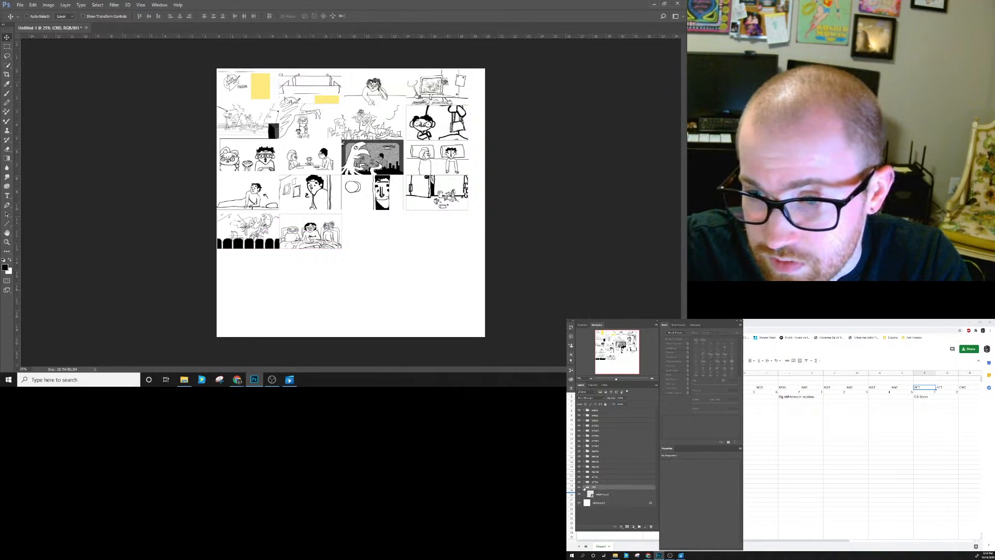
drag(421, 305, 450, 265)
shift+click(603, 477)
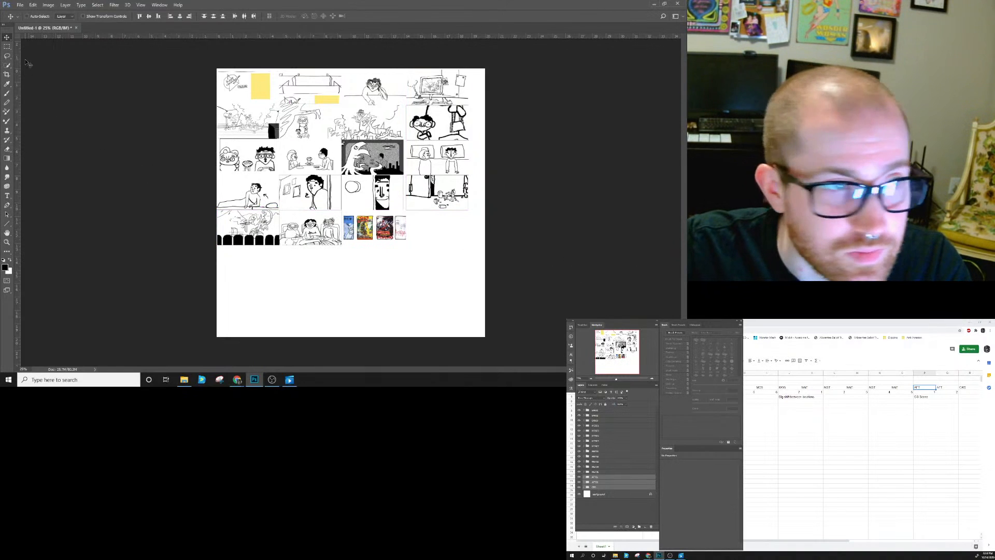
Crop the canvas to a rectangular selection around the whole storyboard grid, then clear the selection.
click(7, 46)
drag(217, 68, 469, 245)
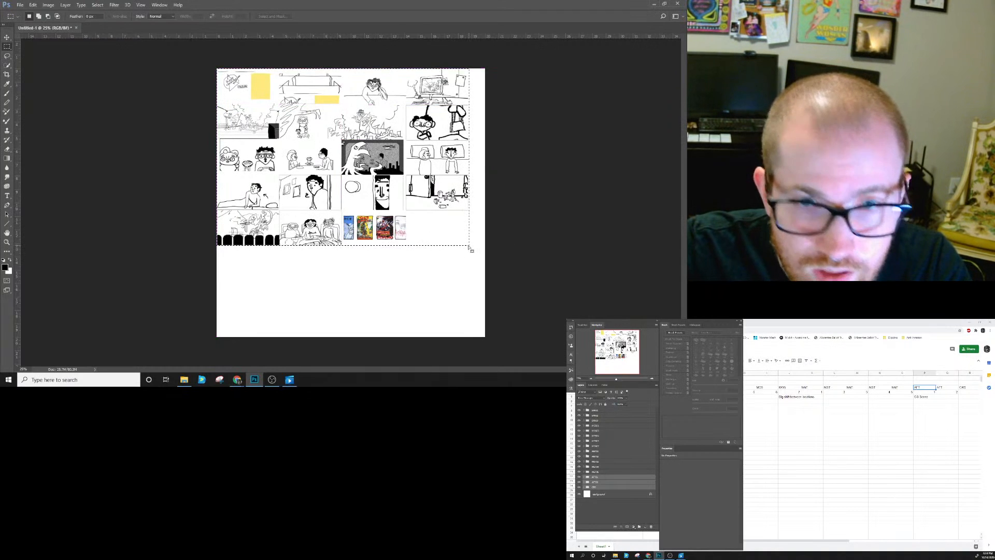
click(49, 5)
click(67, 76)
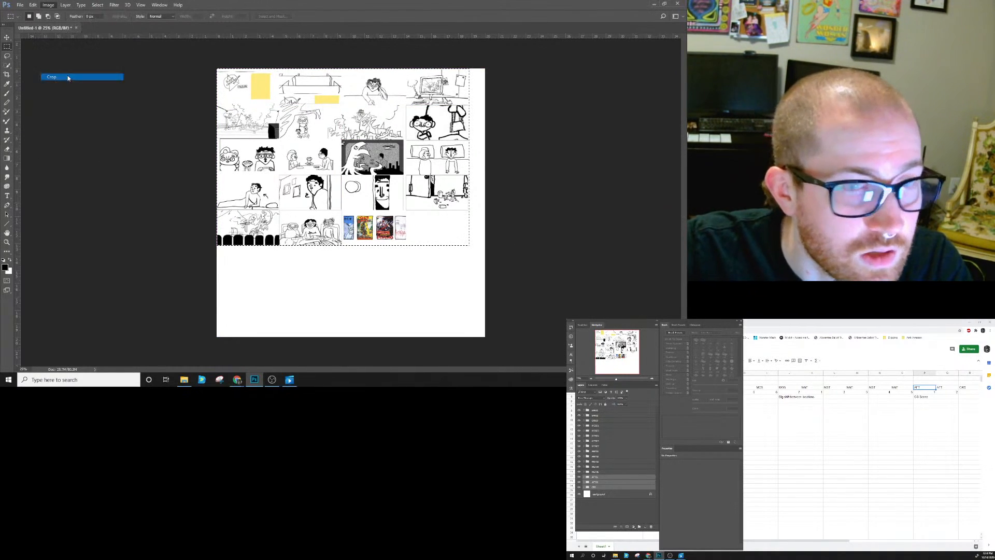
key(ctrl+d)
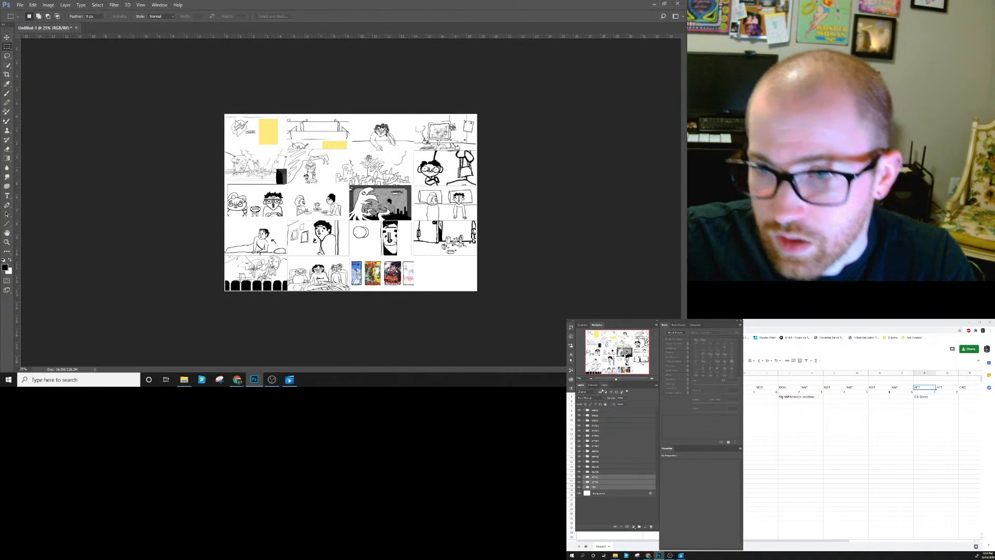
click(619, 446)
drag(618, 380, 619, 379)
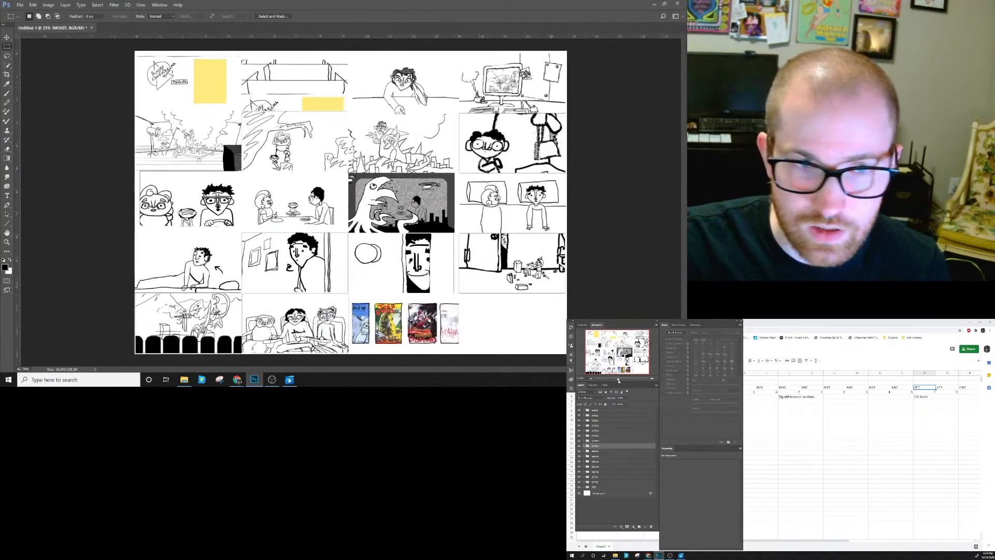
Begin saving the document under a new name and create and open a KeyArt folder inside Monster Dad's Production folder.
click(20, 4)
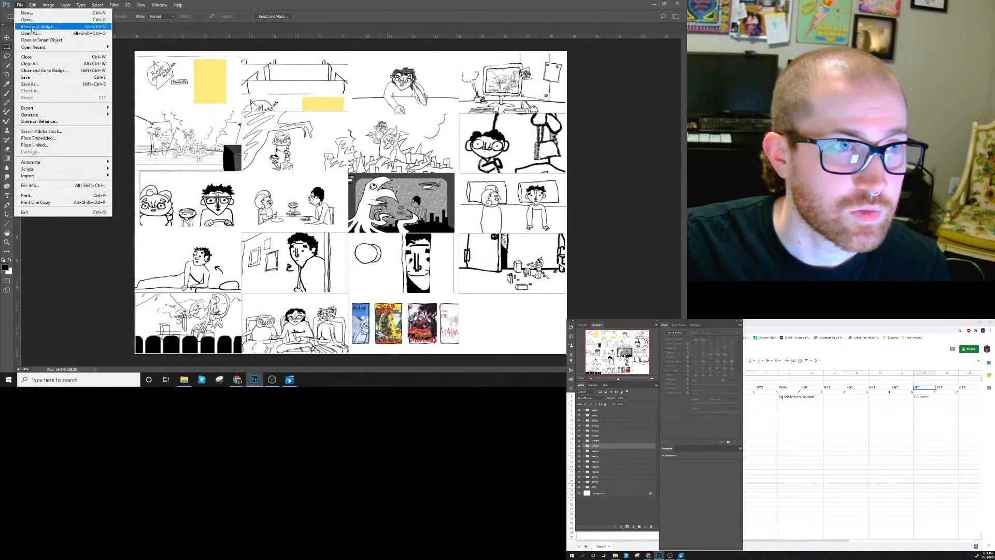
click(30, 84)
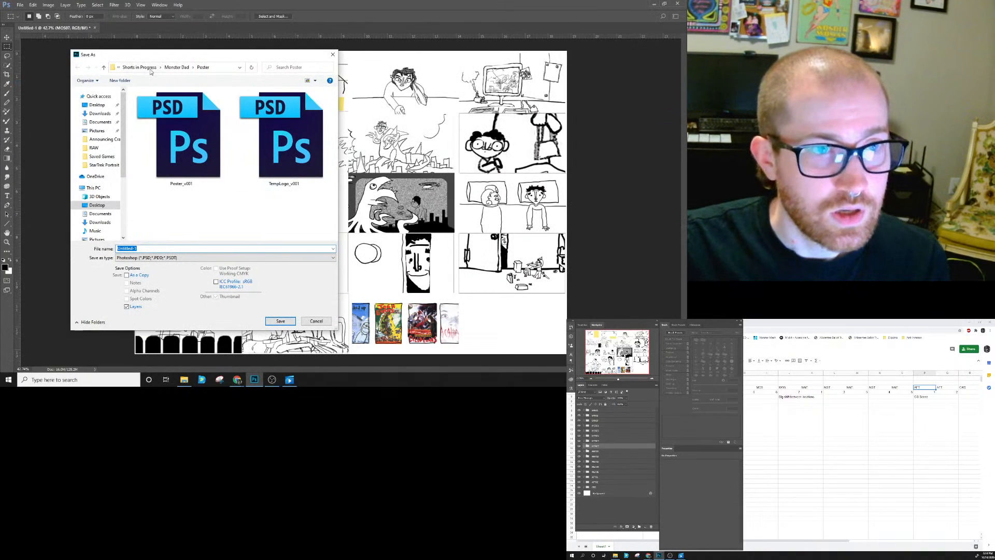
click(177, 68)
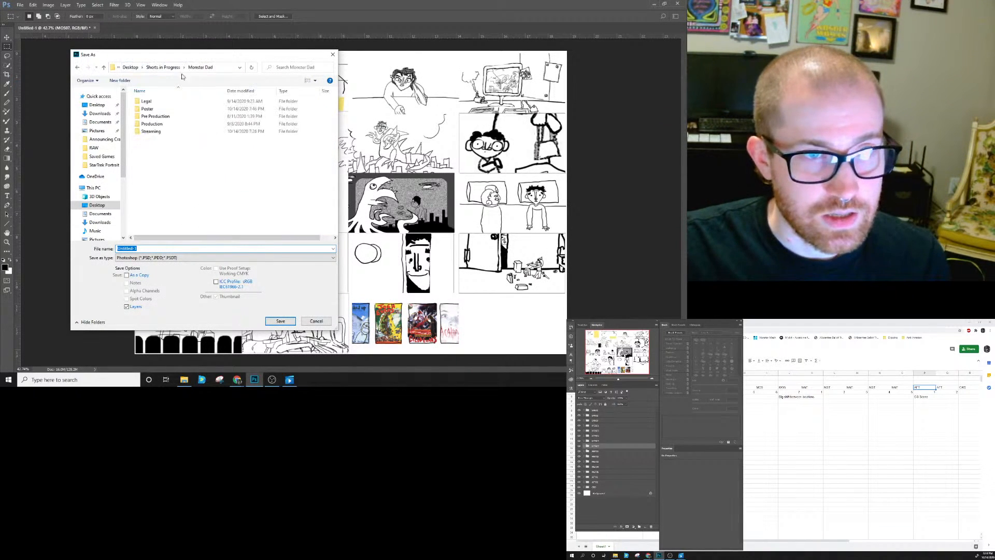
double_click(153, 124)
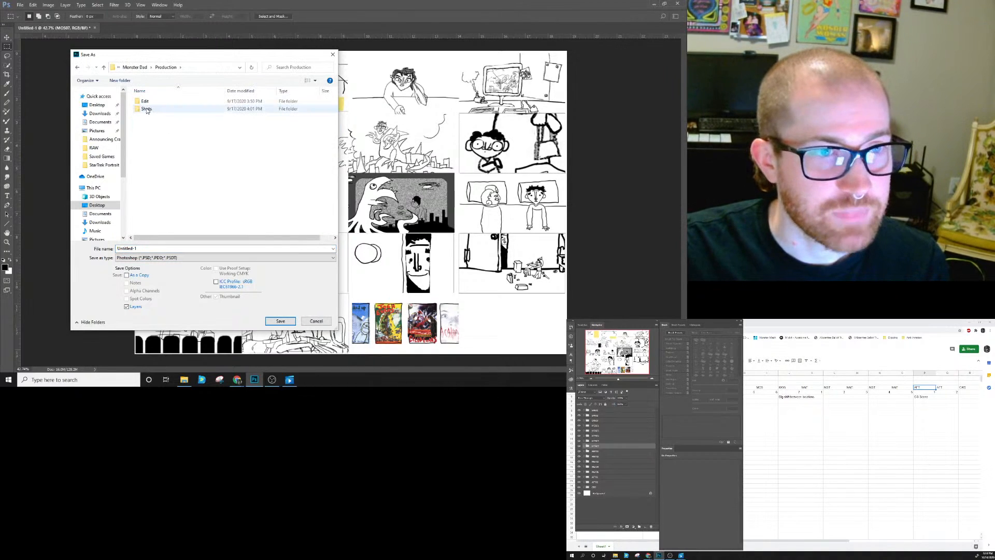
click(119, 80)
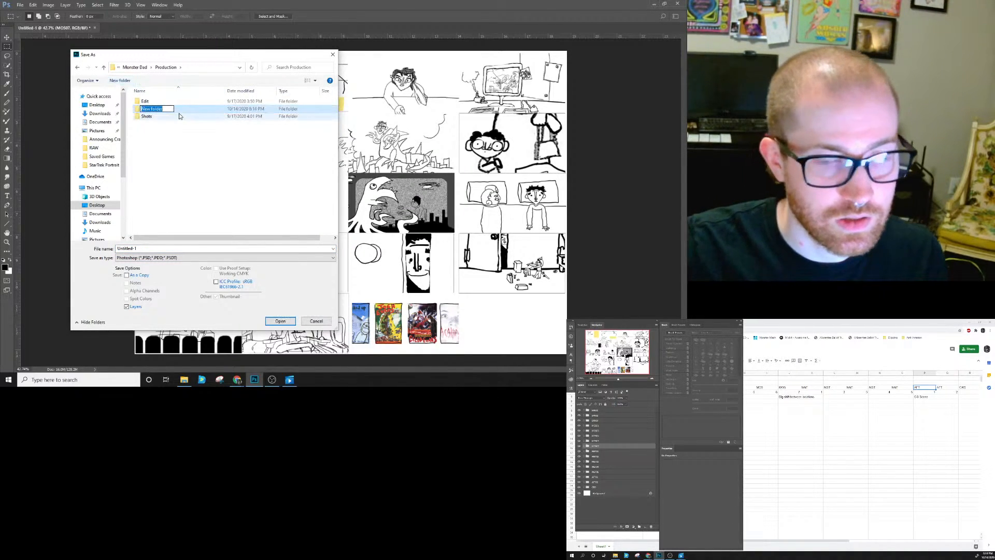
text(KeyArt)
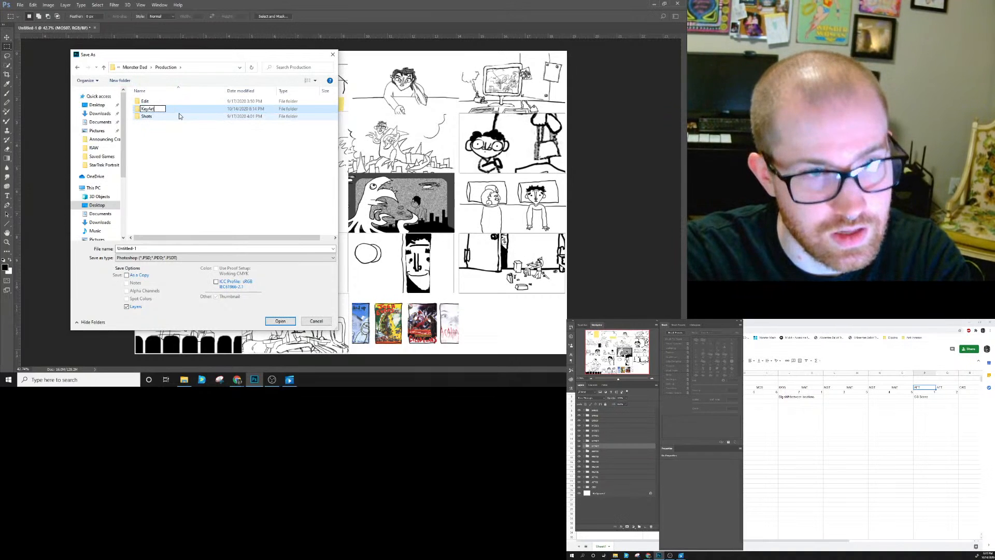
key(Return)
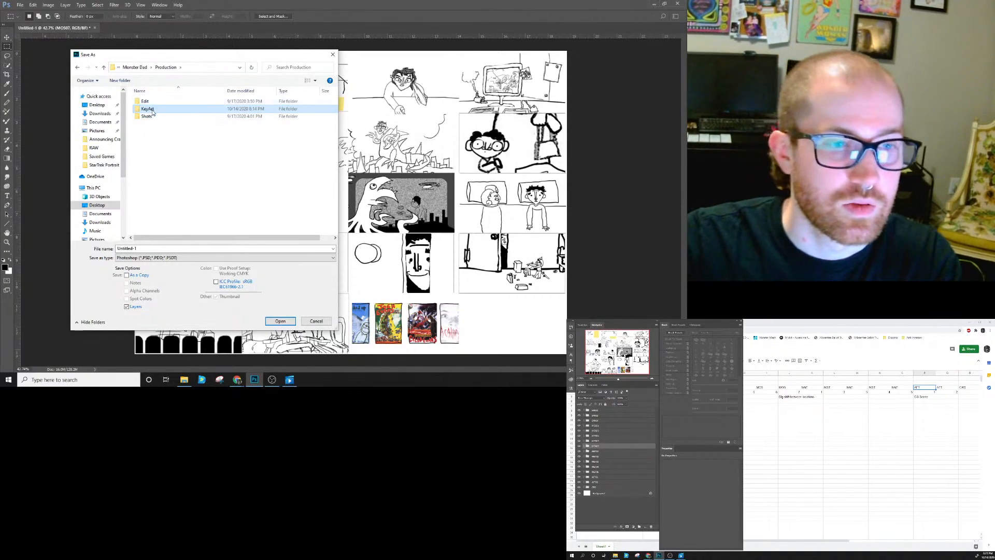
double_click(154, 109)
Save the document in the KeyArt folder as the Photoshop file ContactSheet_v001 with Maximize Compatibility on.
click(152, 250)
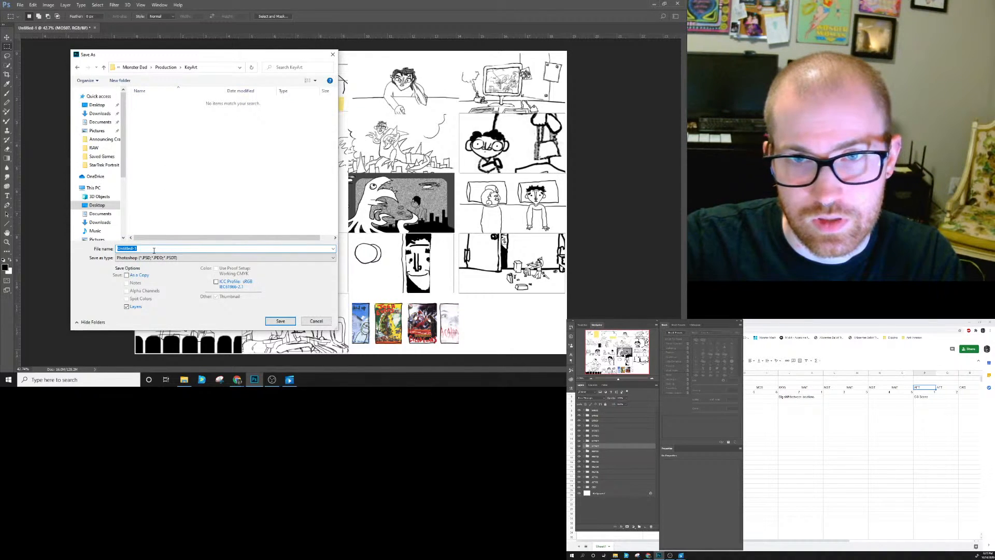
text(ContactSheet_v00)
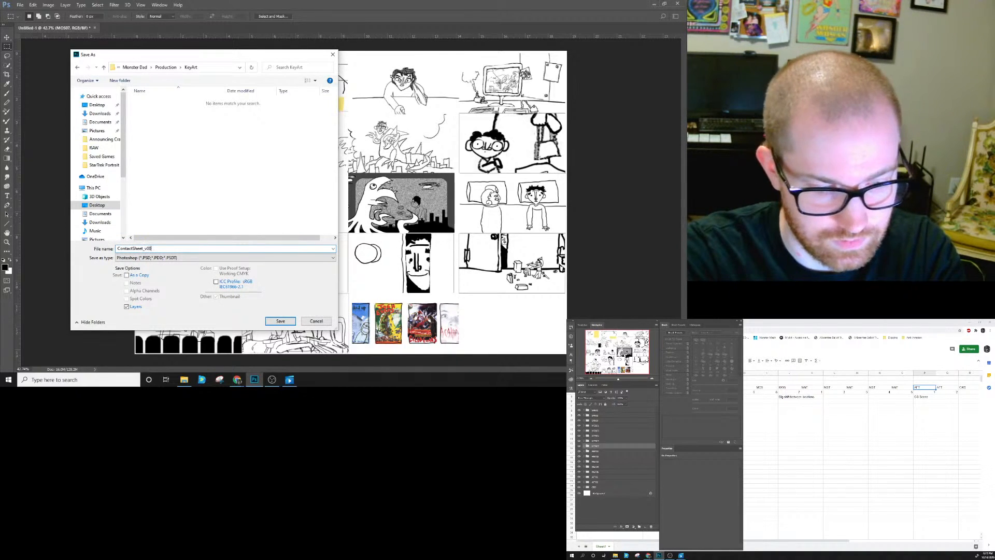
key(Return)
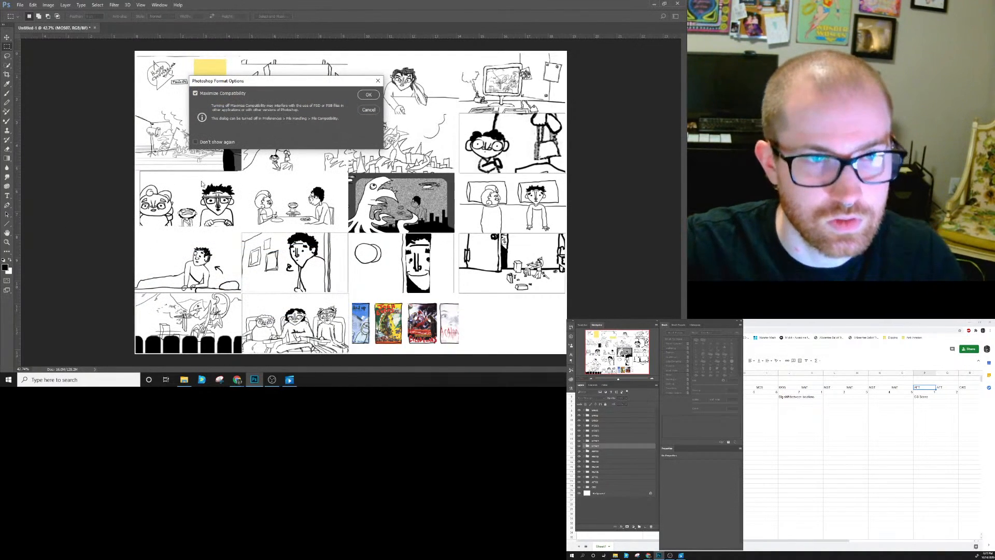
click(369, 95)
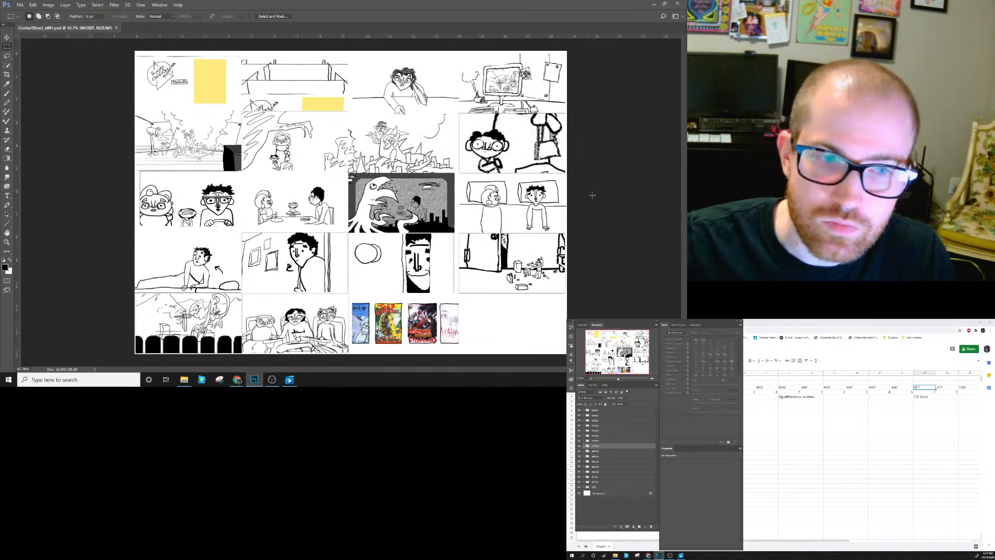
Switch to Chrome, open a new tab beside the shot list and detach it into its own window on the main monitor.
click(760, 324)
click(680, 322)
drag(699, 322, 176, 1)
Search Google for "popular color schemes 1960s".
click(327, 149)
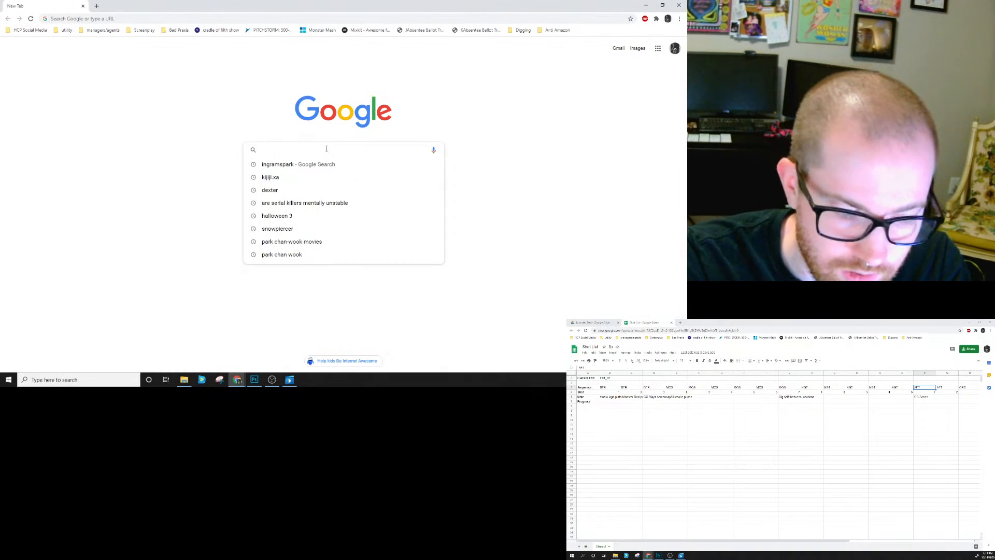
text(popula)
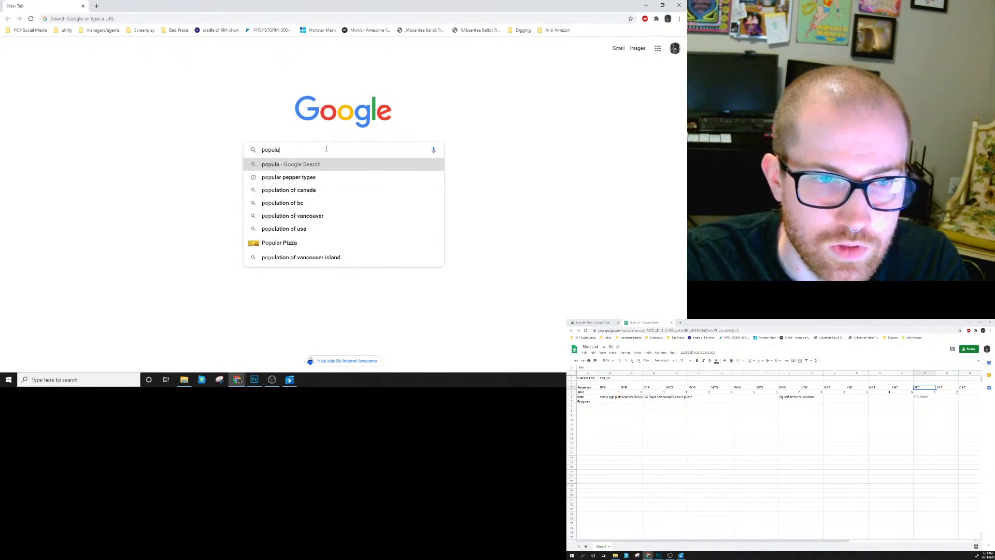
text(r col)
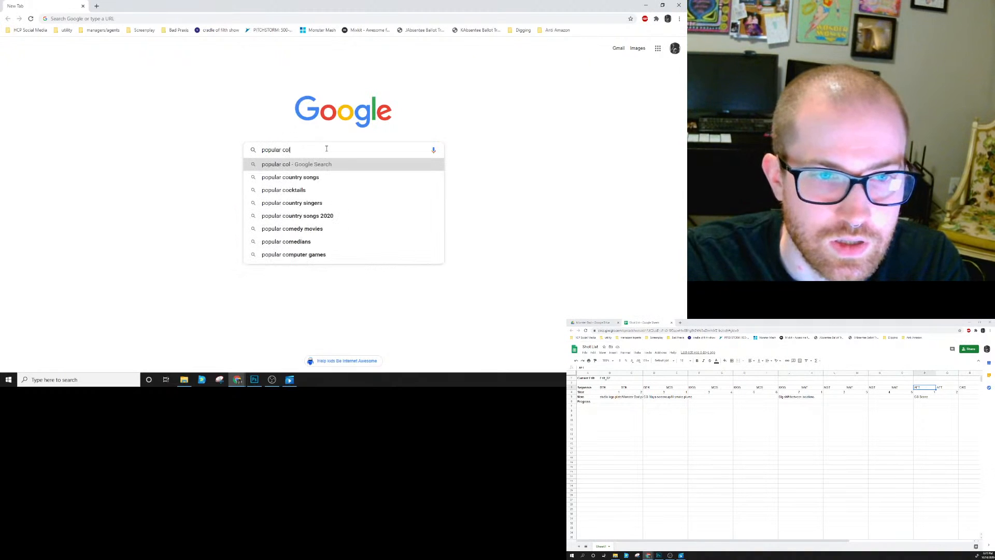
text(or scehems)
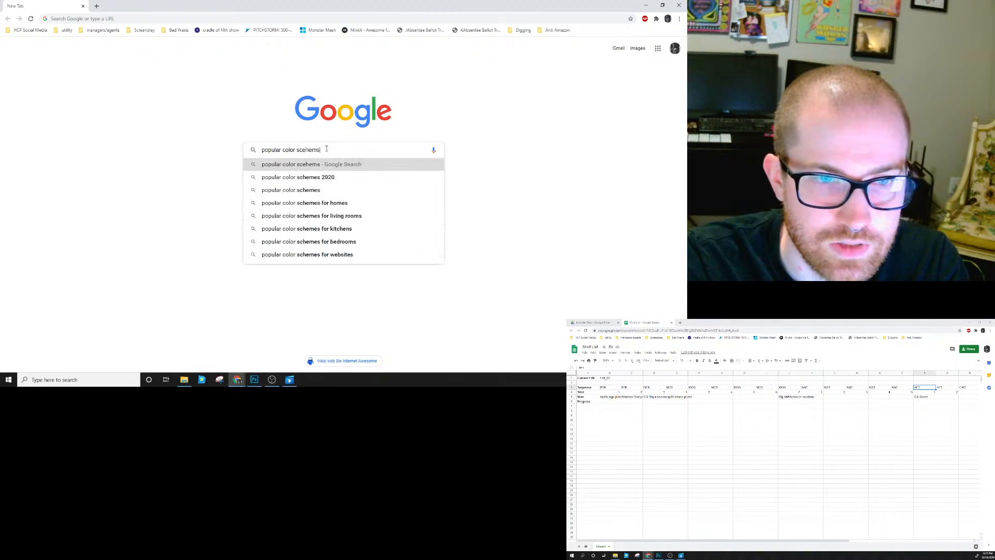
key(BackSpace)
key(BackSpace)
key(BackSpace)
key(BackSpace)
key(BackSpace)
text(hemes )
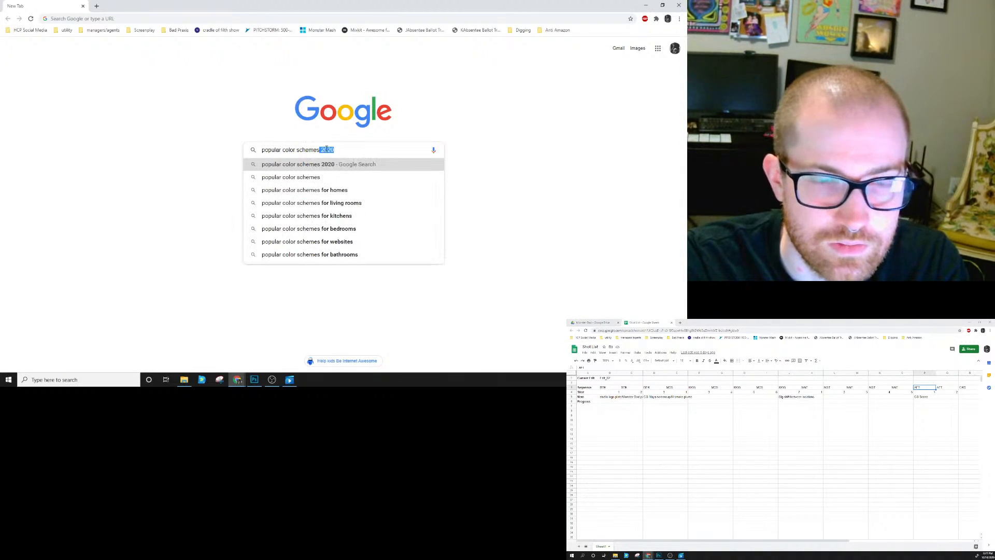
text(19)
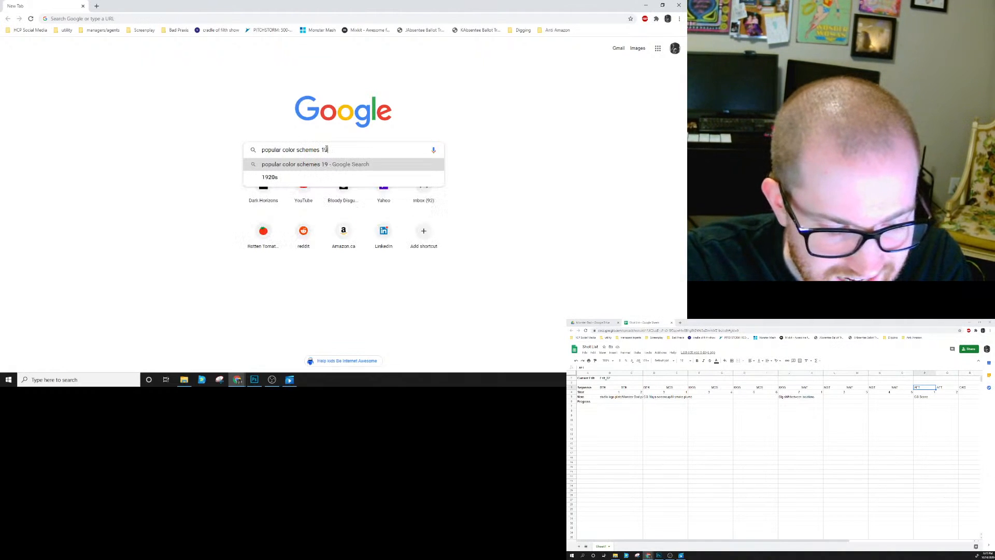
text(60s)
key(Return)
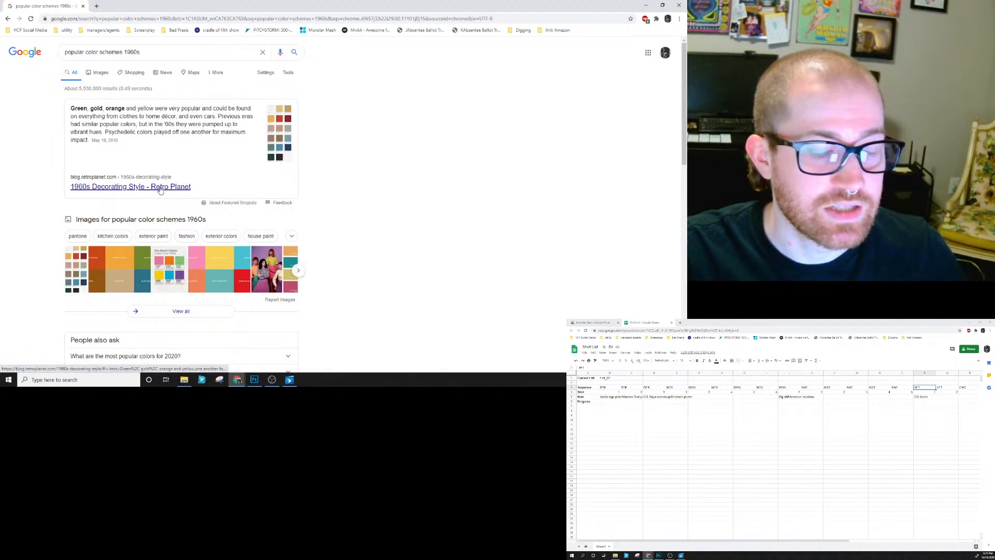
Open Retro Planet's 1960s Decorating Style article, open its color palette image in a separate tab and close the article.
click(160, 190)
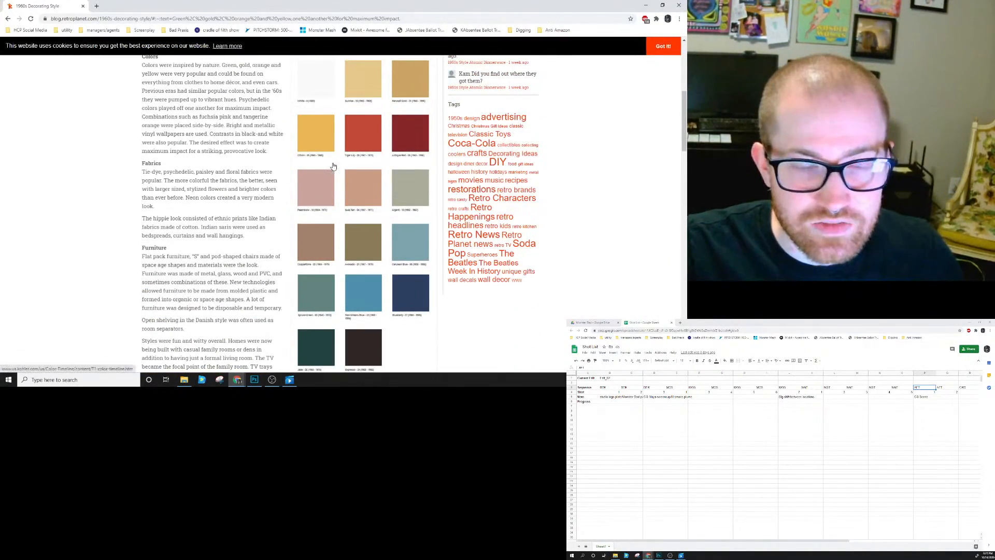
right_click(367, 174)
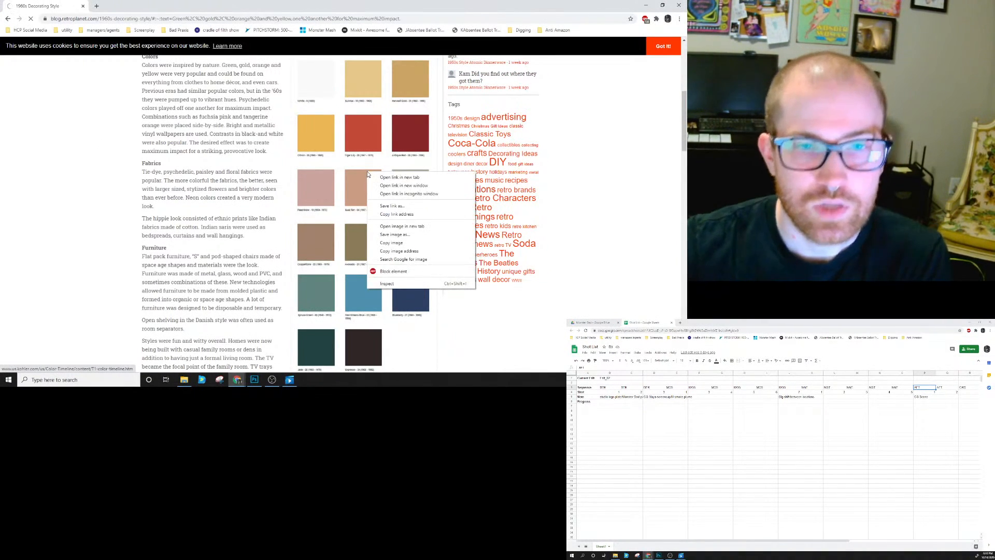
click(396, 226)
click(105, 5)
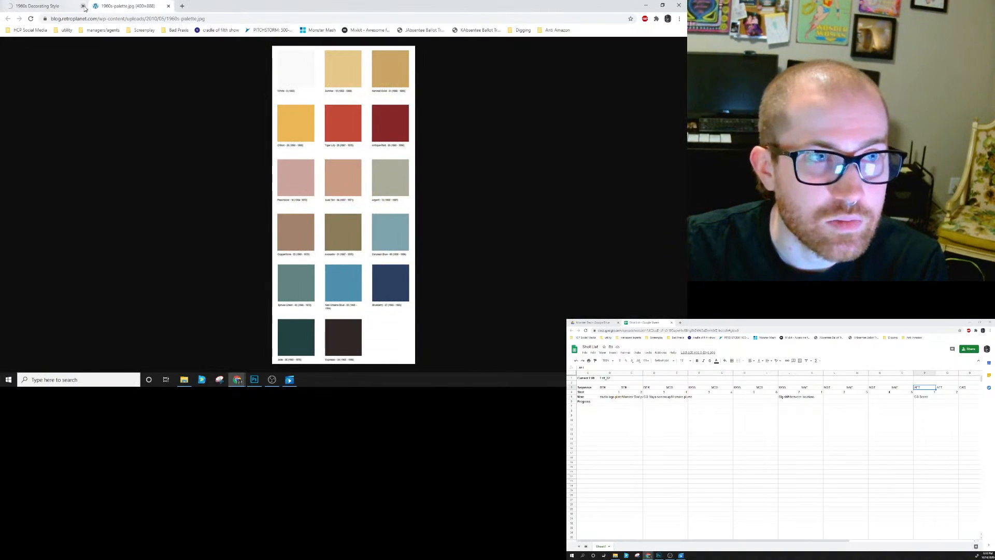
click(83, 6)
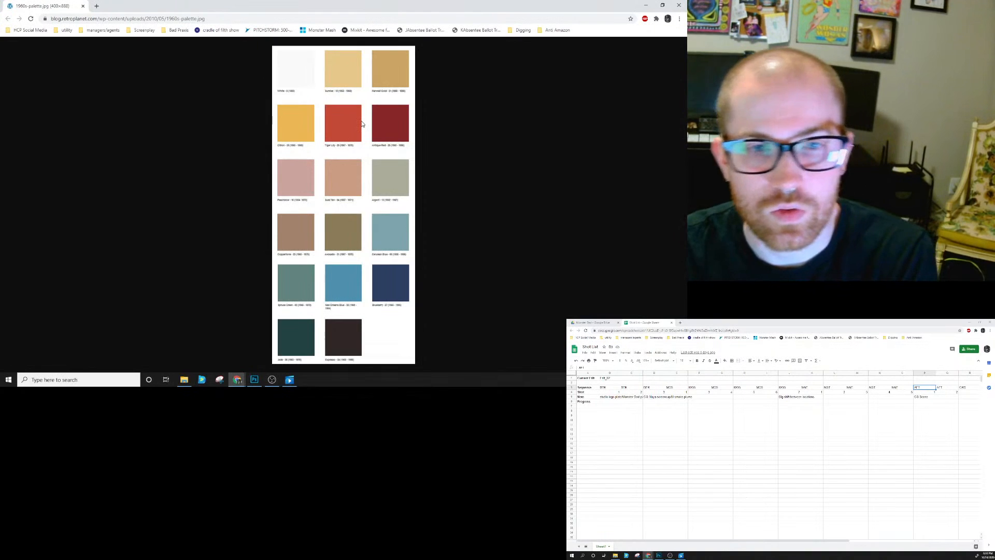
Copy the 1960s palette image and paste it into the ContactSheet_v001 document in Photoshop.
right_click(343, 165)
click(376, 188)
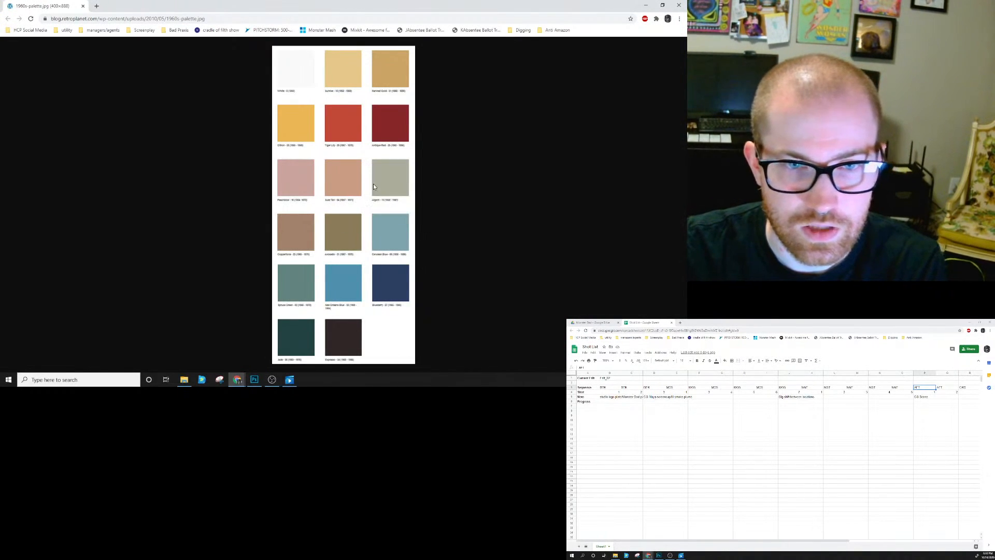
double_click(177, 7)
click(232, 14)
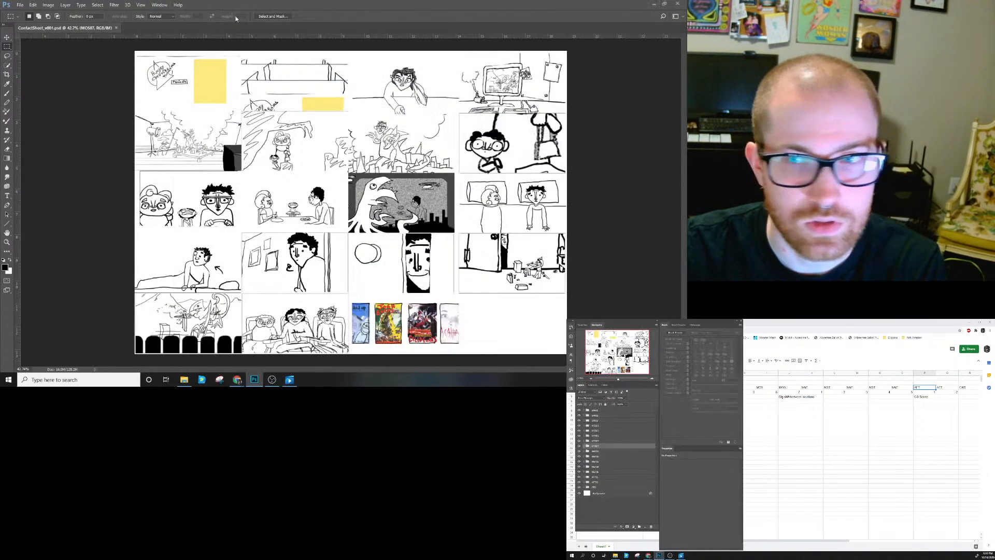
click(32, 5)
click(40, 67)
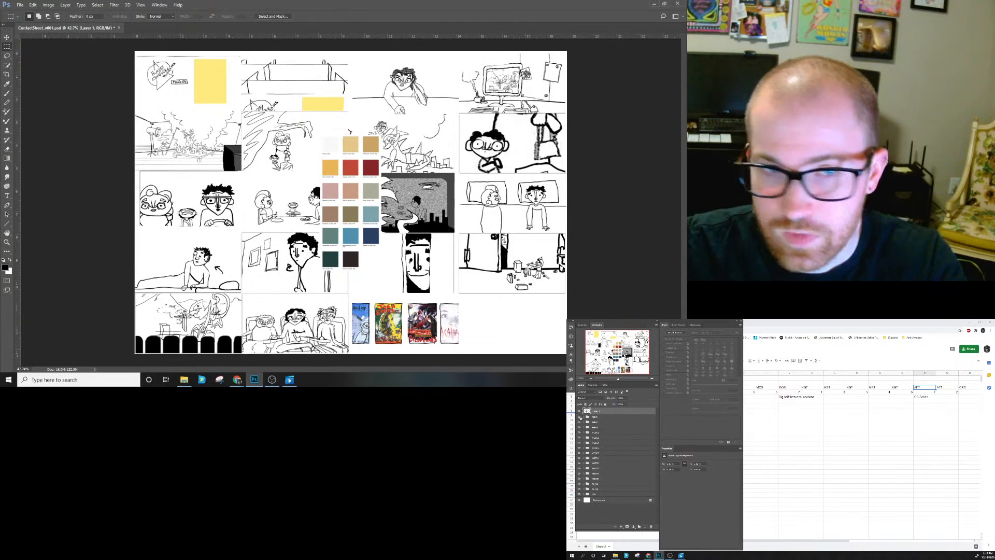
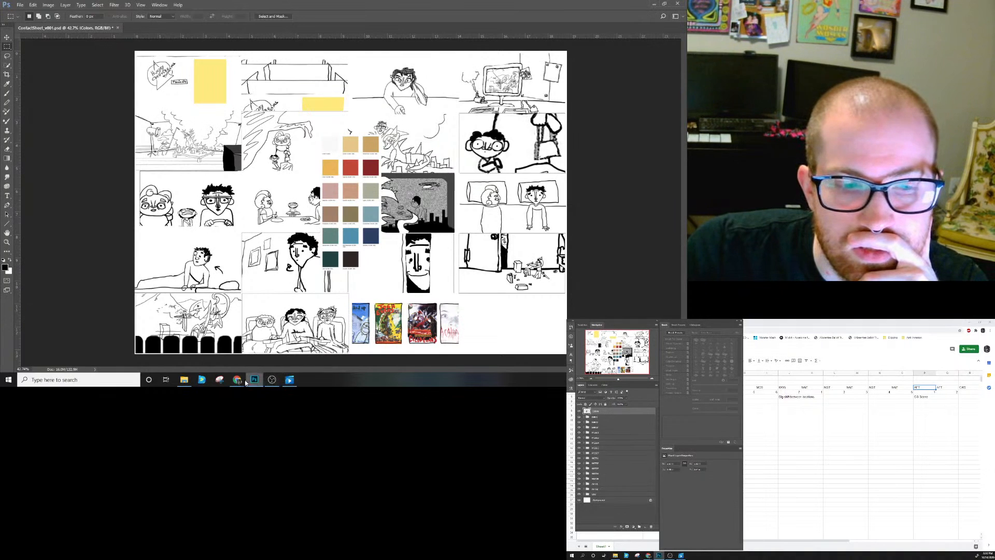
Switch back to the Chrome palette window and search for "color scheme" in a new tab.
mouse_move(238, 381)
click(282, 350)
drag(388, 112, 265, 1)
mouse_move(238, 381)
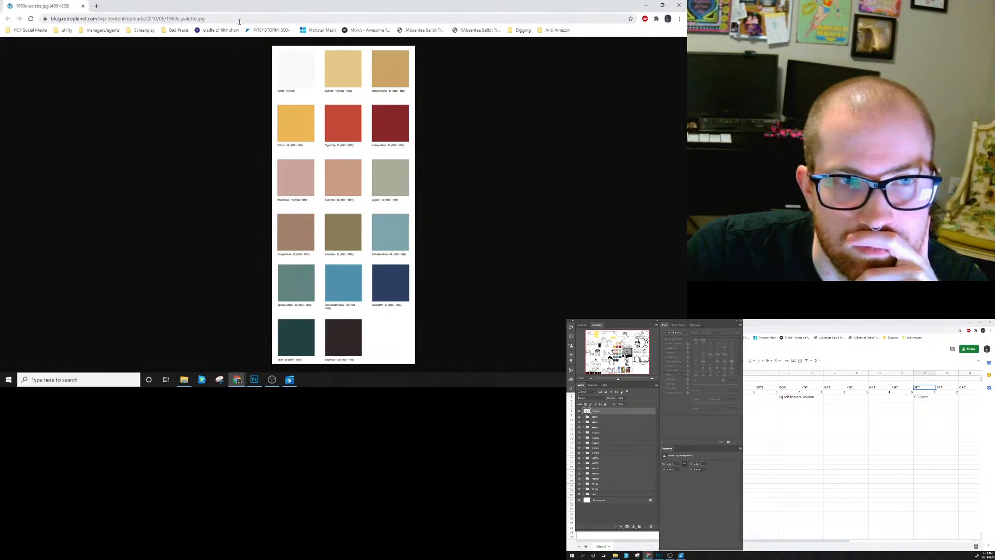
click(96, 6)
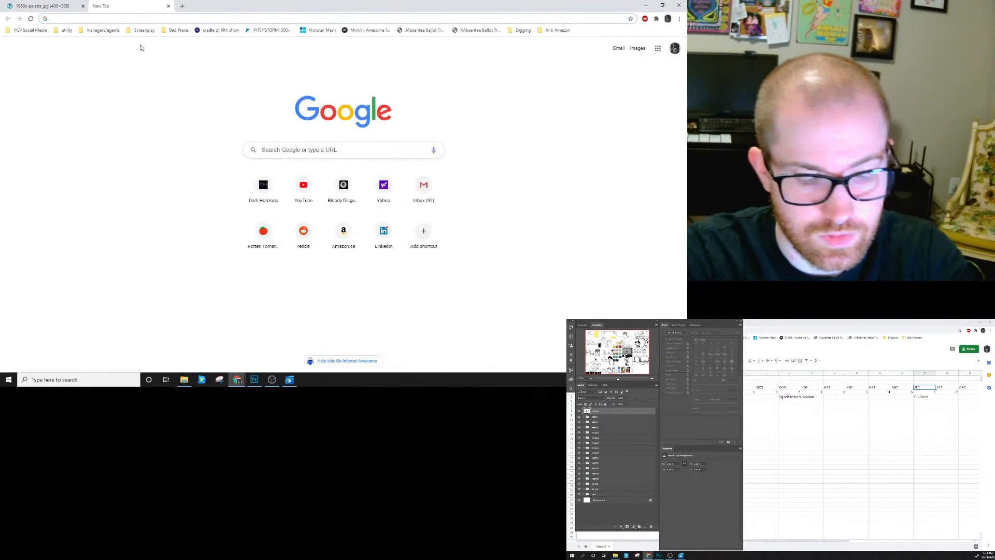
text(color scheme)
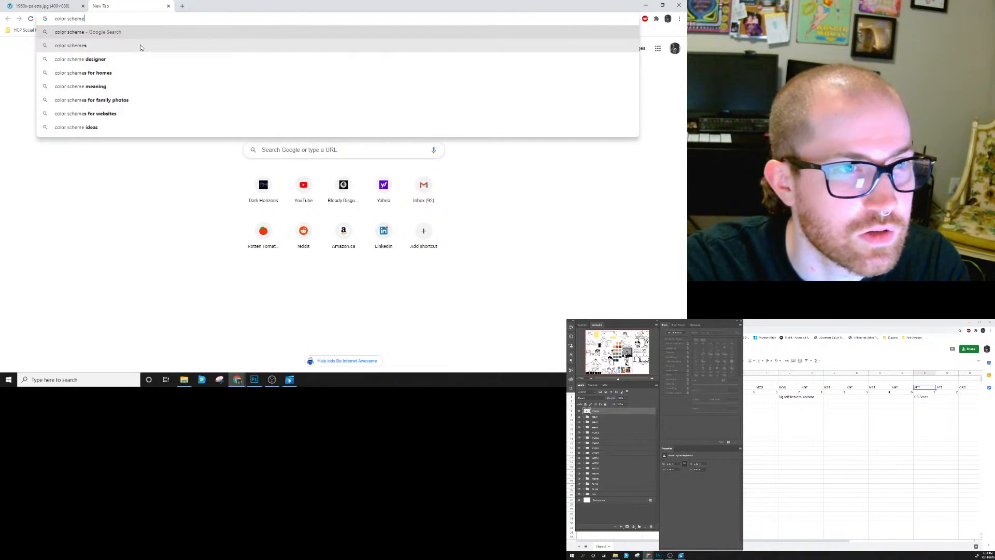
key(Return)
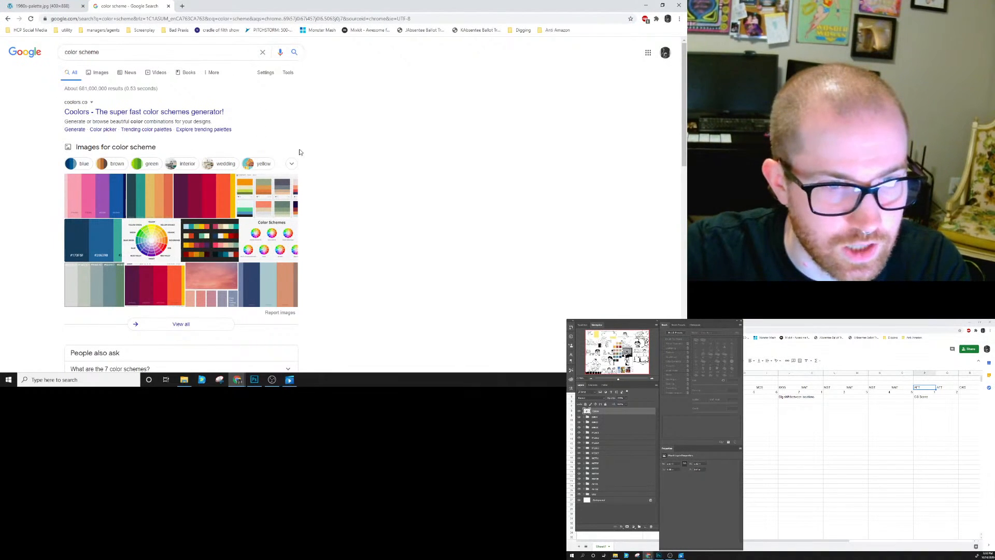
Look at the Coolors site and dismiss its What's new notice, then return to the results and open Paletton instead.
click(201, 114)
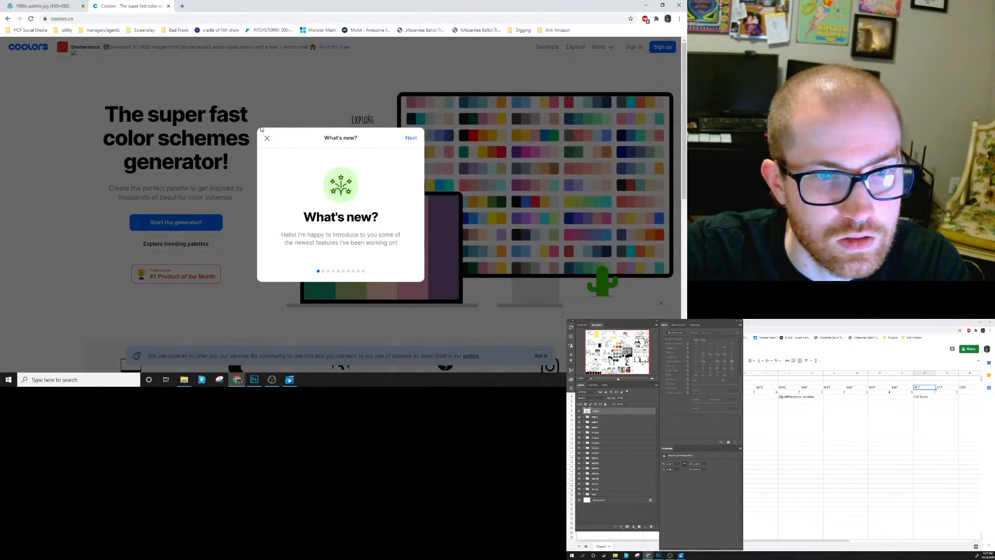
click(242, 179)
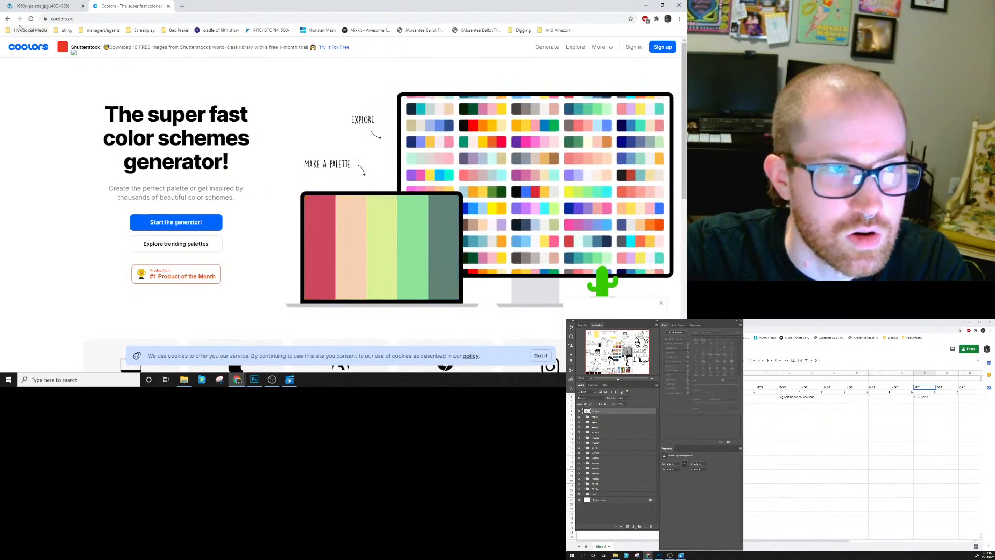
key(alt+Left)
scroll(423, 221, down, 5)
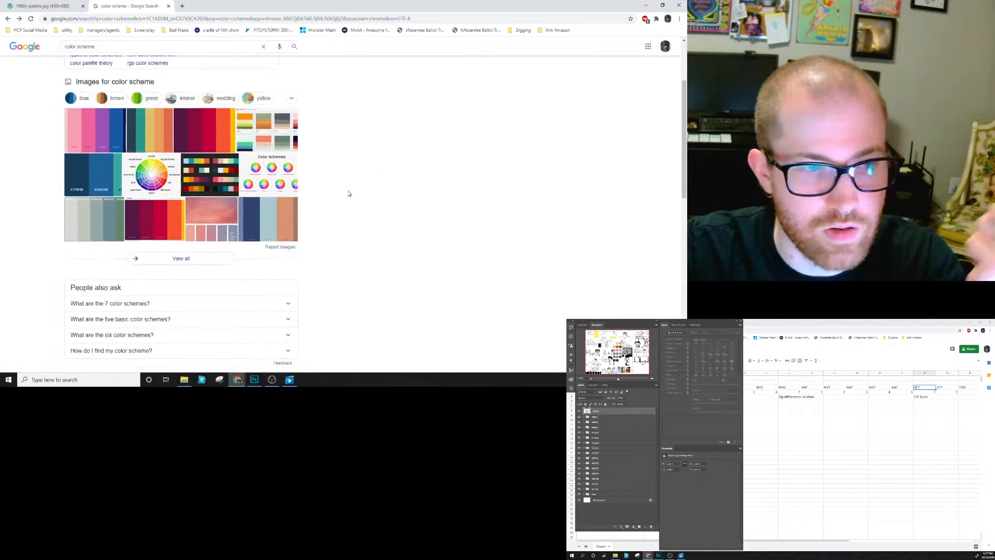
click(155, 211)
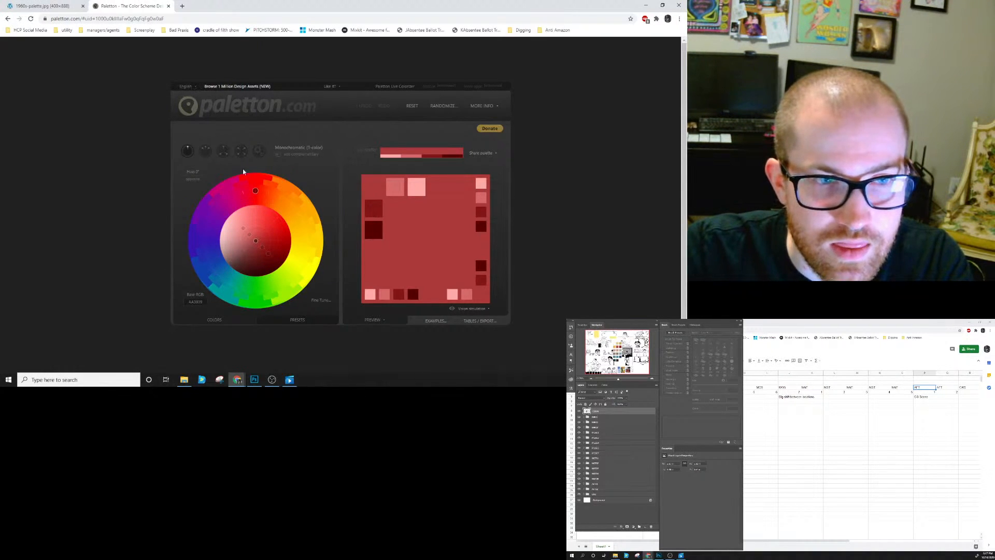
Set Paletton to the Adjacent colors (3 colors) scheme and compare it with the 1960s palette image.
click(205, 154)
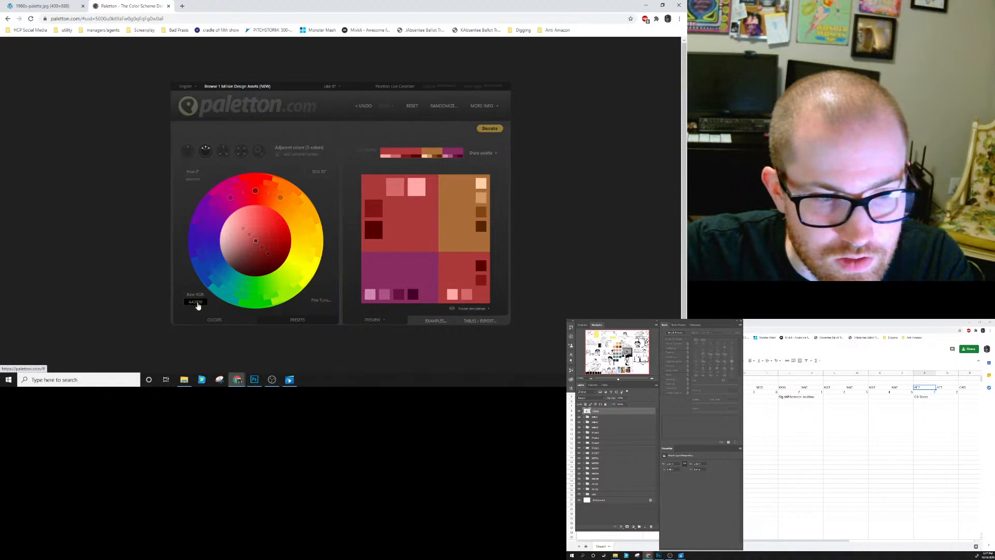
click(41, 6)
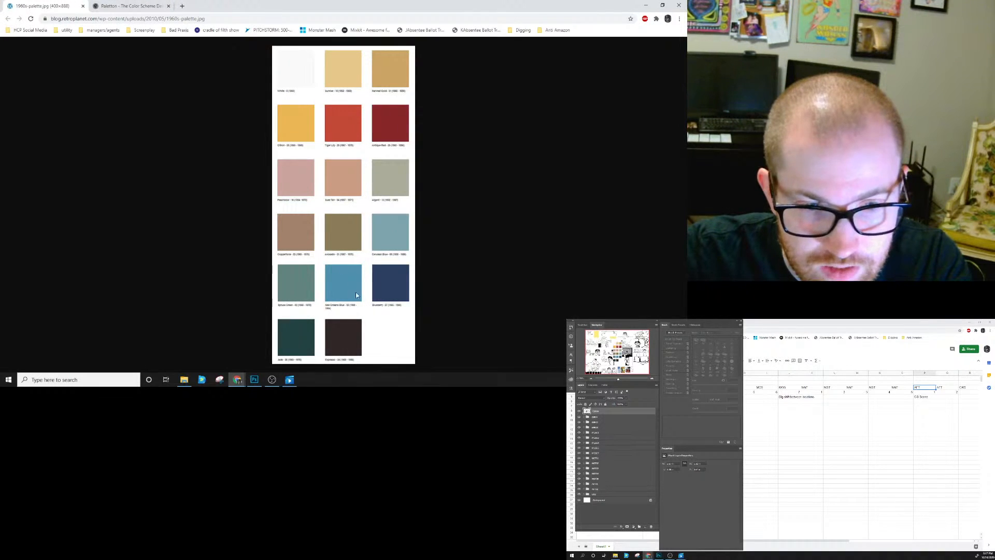
click(116, 4)
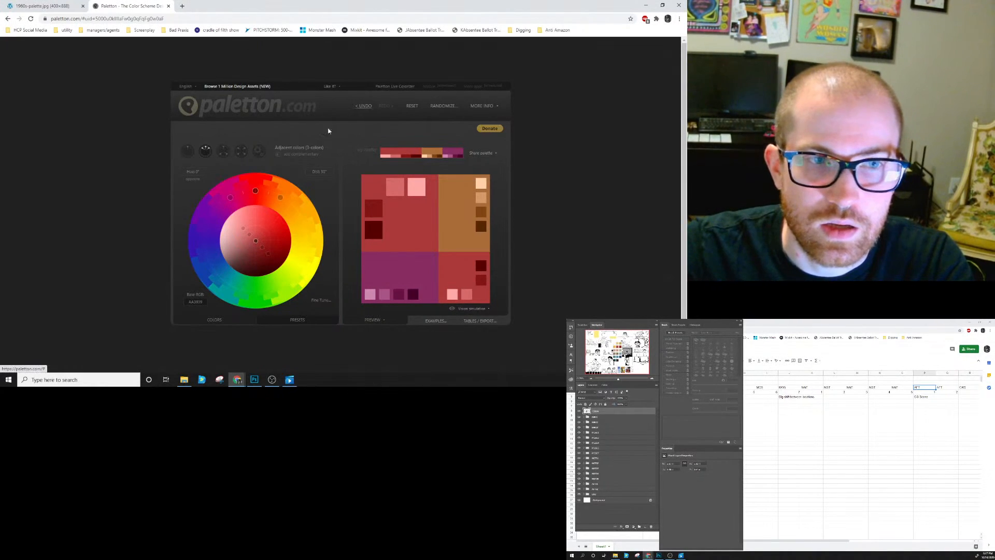
Open the Paletton Live Colorizer page, look it over and close it again.
click(377, 88)
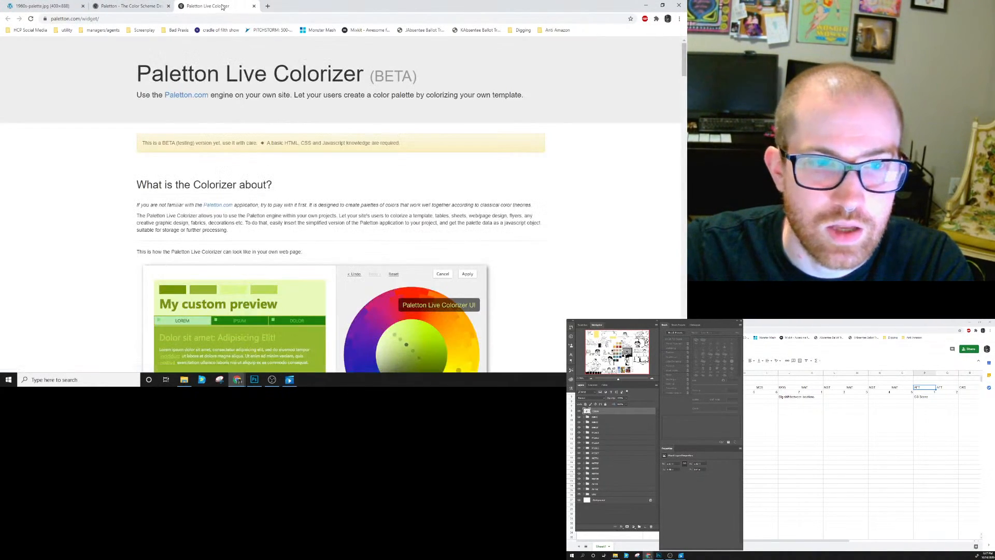
scroll(228, 110, down, 3)
scroll(231, 109, up, 3)
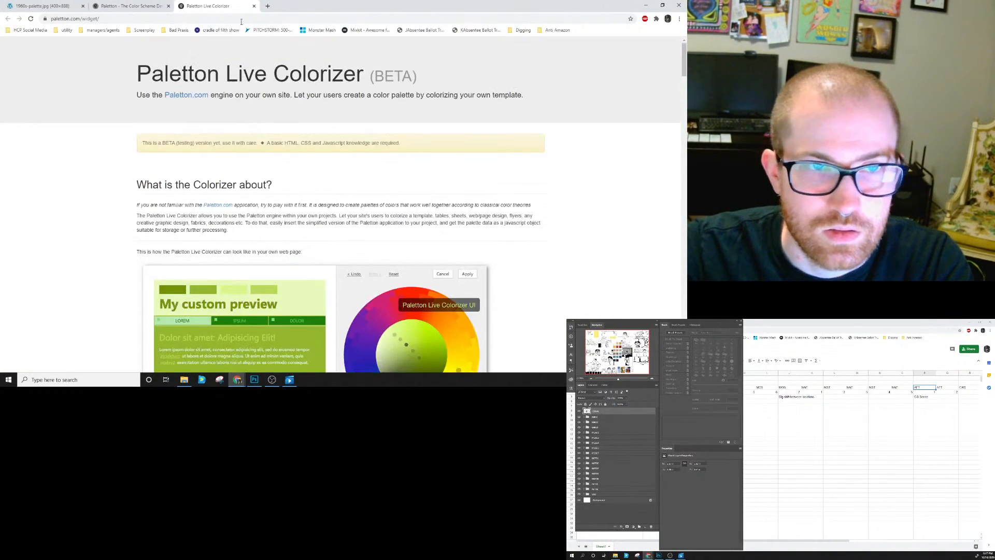
key(ctrl+w)
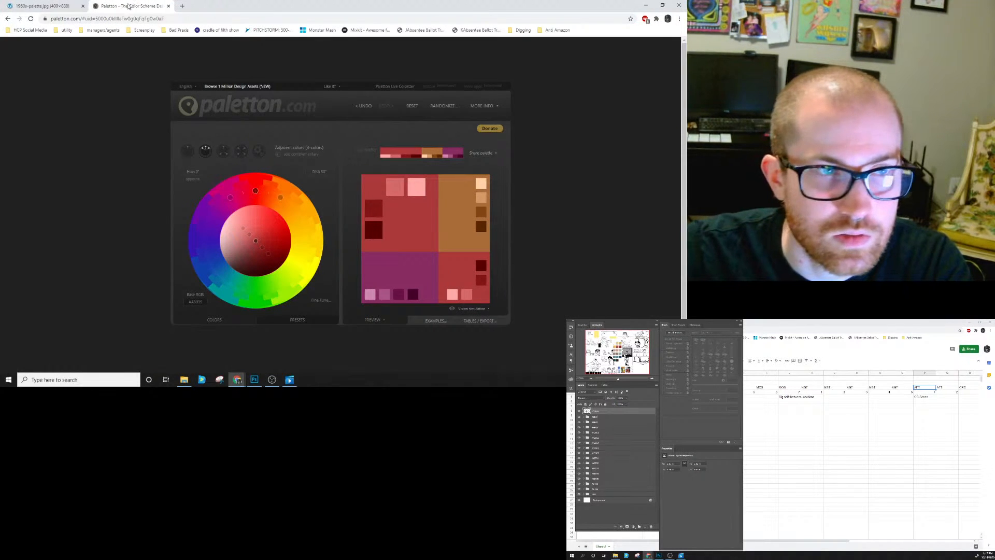
Shift Paletton's base hue to purple with the Triad (3 colors) scheme, then view the 1960s palette image.
drag(230, 199, 211, 222)
click(224, 151)
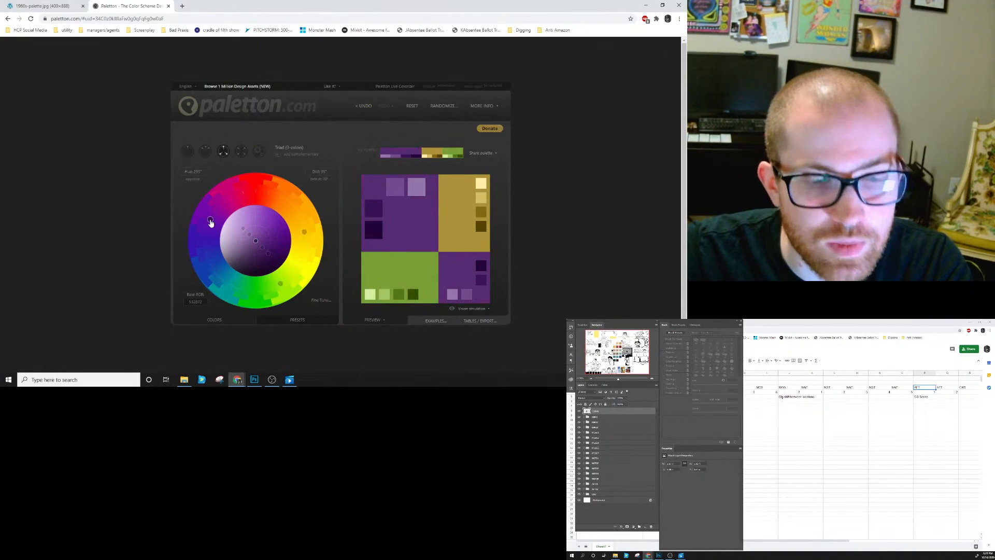
click(48, 6)
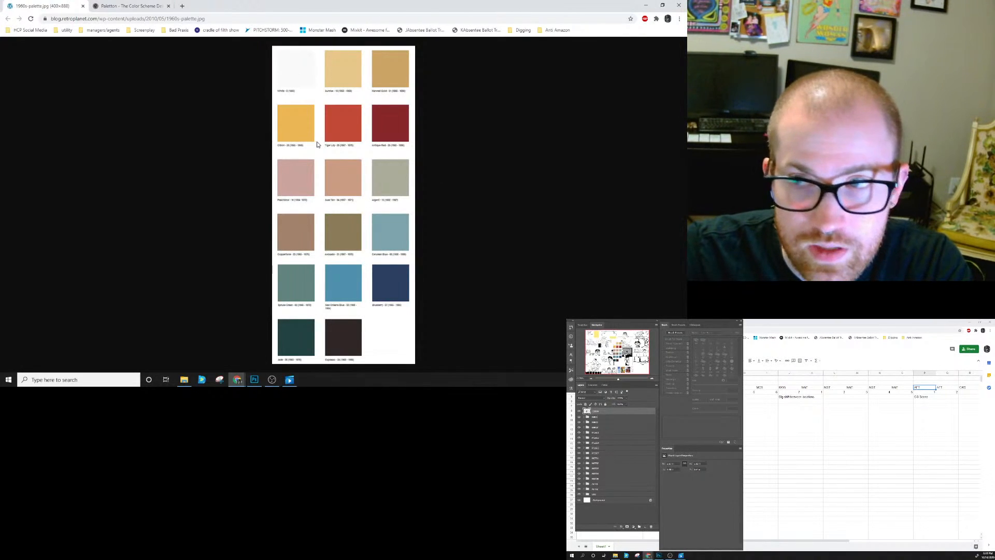
Return to Photoshop, show the Info readout and sample the red swatch of the pasted palette as foreground color with the Eyedropper.
click(645, 5)
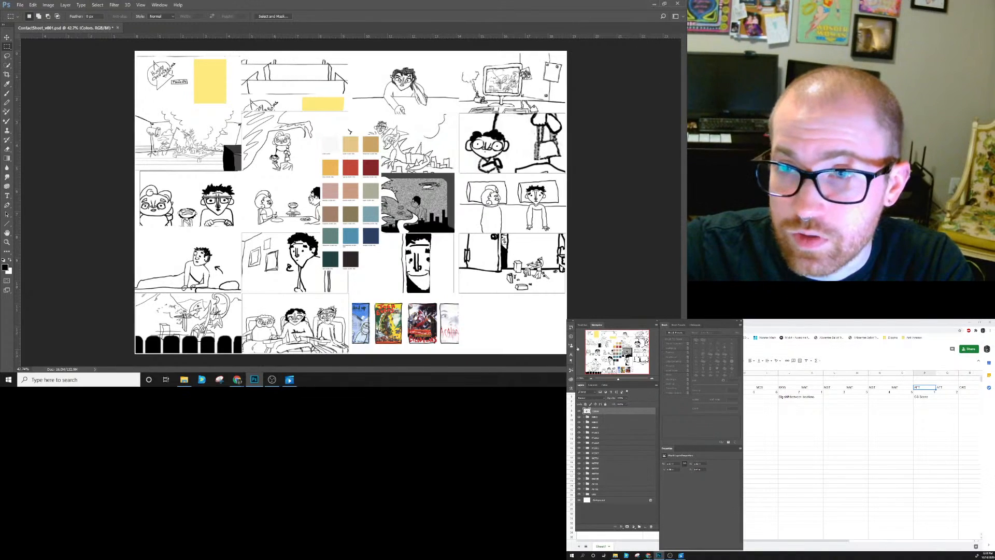
key(F8)
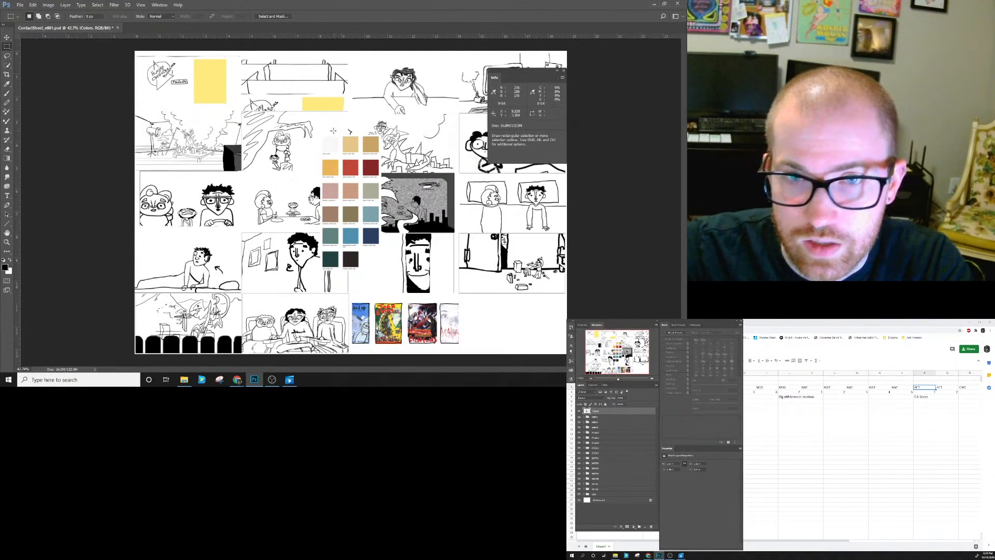
click(7, 84)
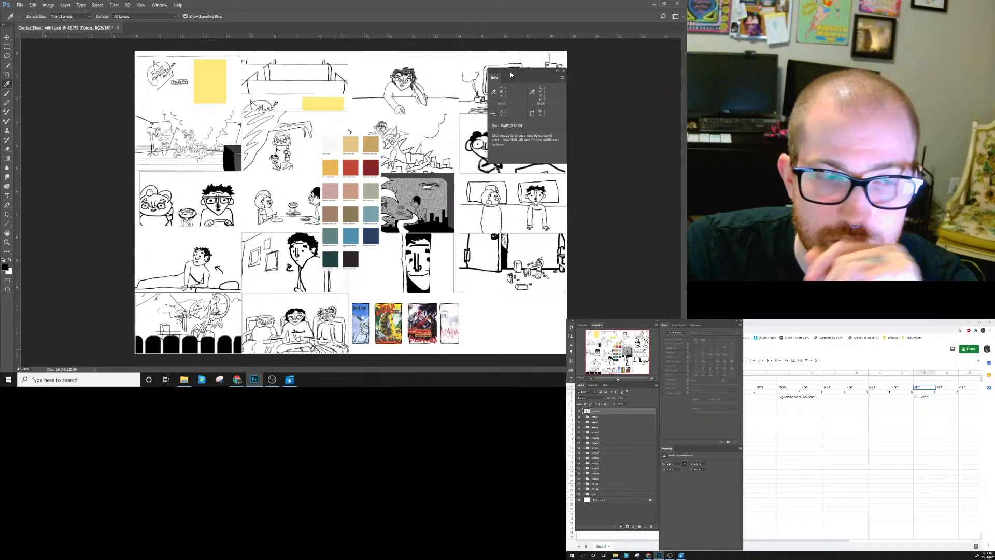
click(352, 165)
click(352, 166)
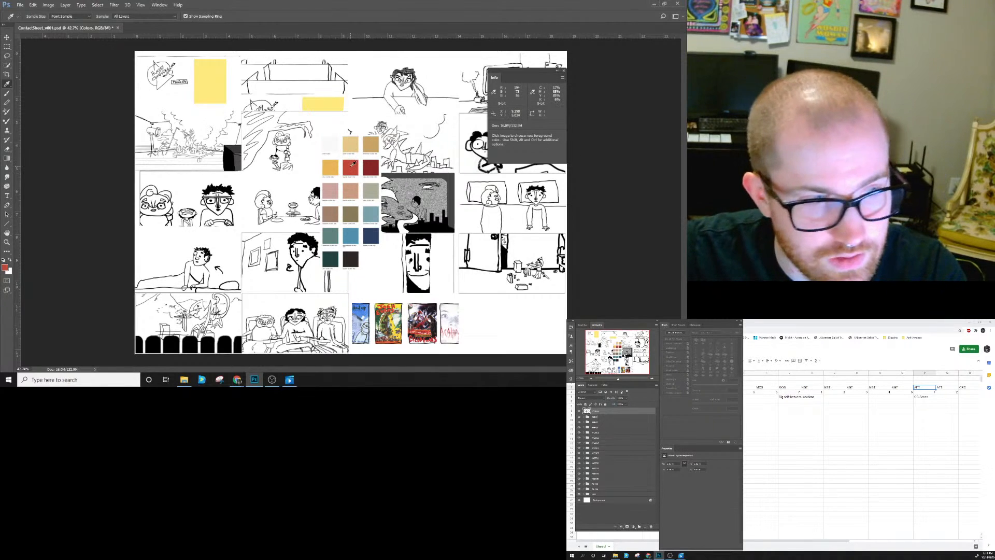
Copy the hex code of Photoshop's foreground color and set Paletton's base color to c24938 with it.
click(5, 267)
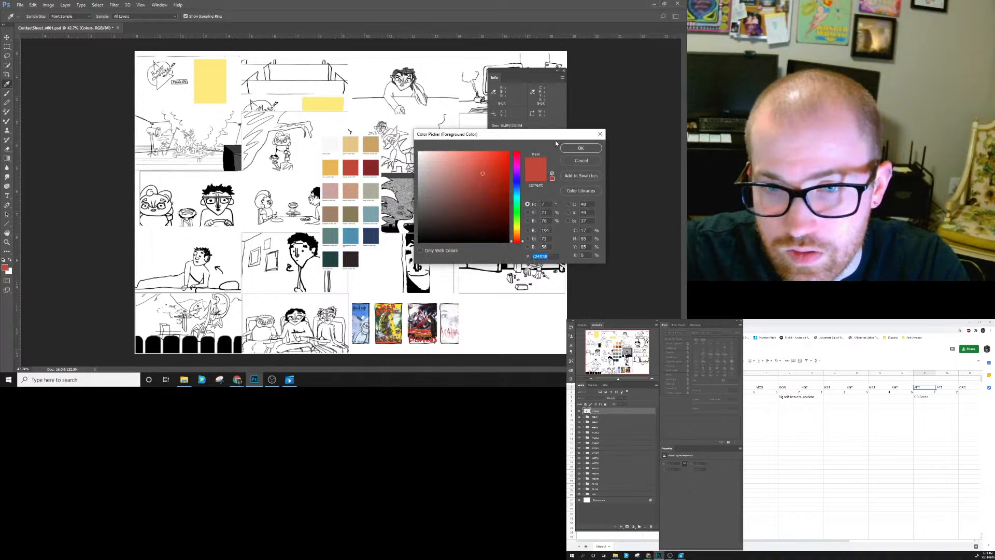
click(553, 256)
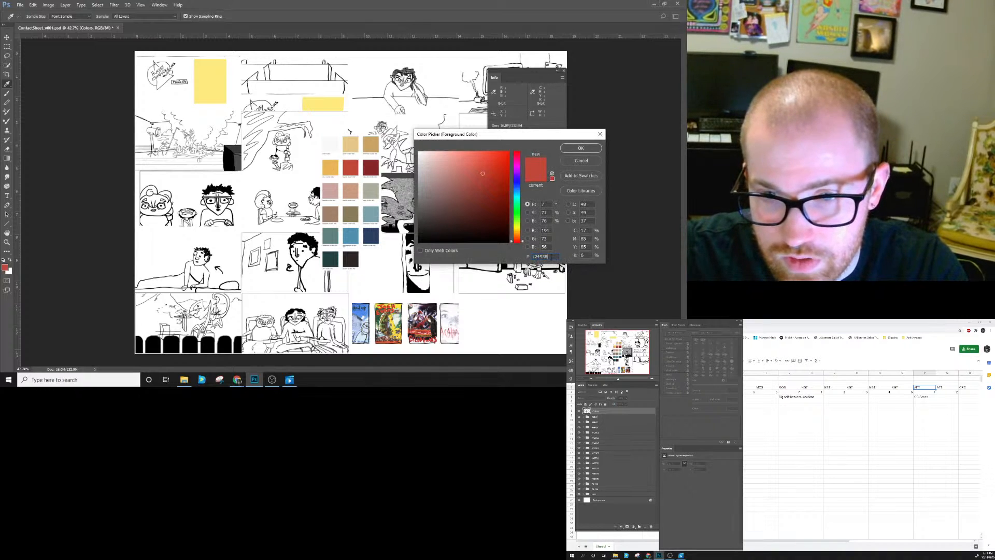
key(ctrl+a)
key(ctrl+c)
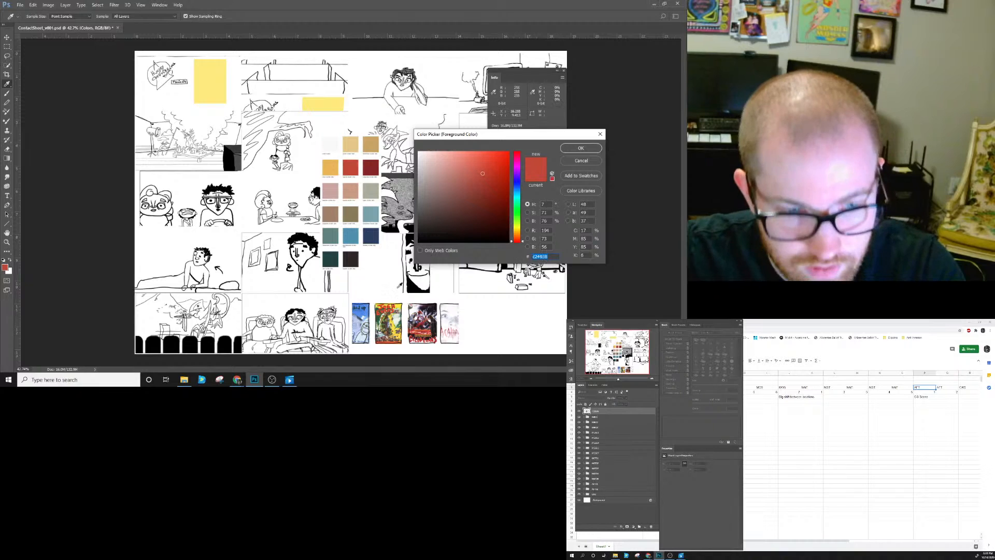
click(238, 382)
click(312, 355)
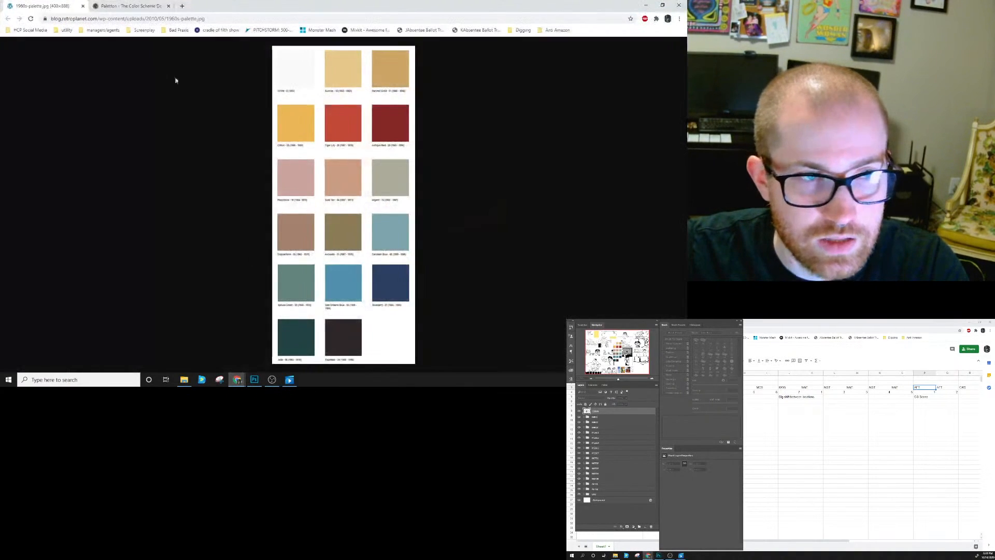
click(133, 6)
click(207, 302)
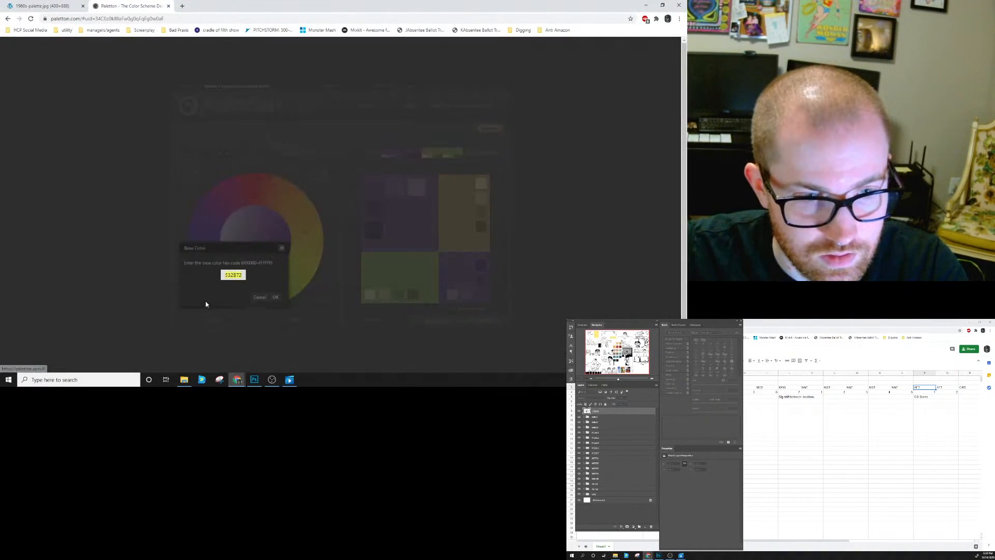
key(ctrl+v)
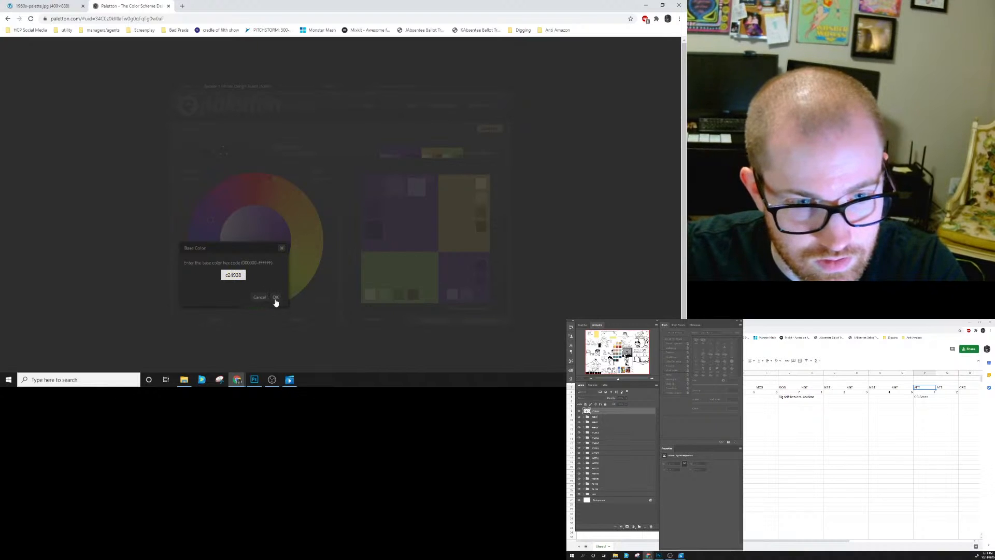
click(275, 297)
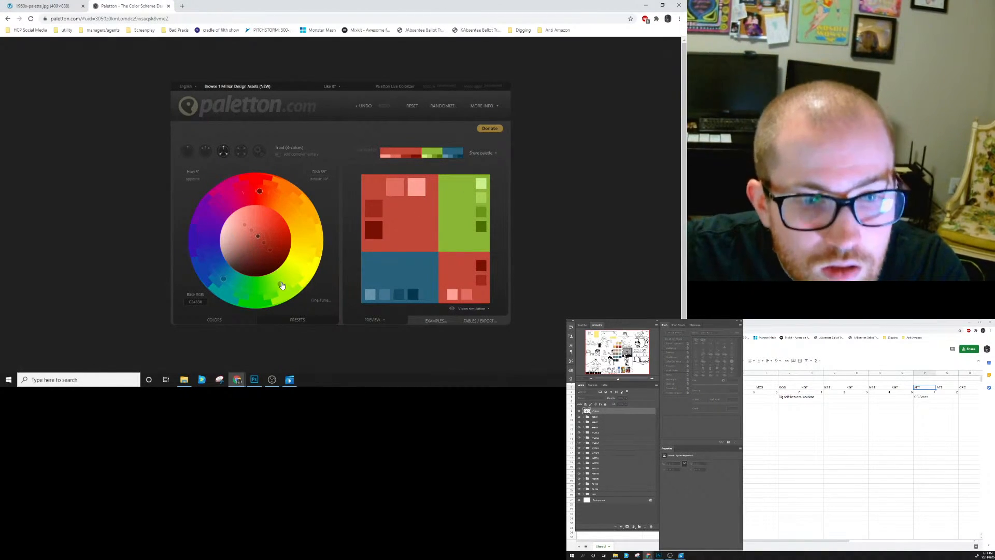
Compare Paletton's Adjacent and Tetrad schemes, close both browser pages and dismiss Photoshop's Color Picker.
click(206, 155)
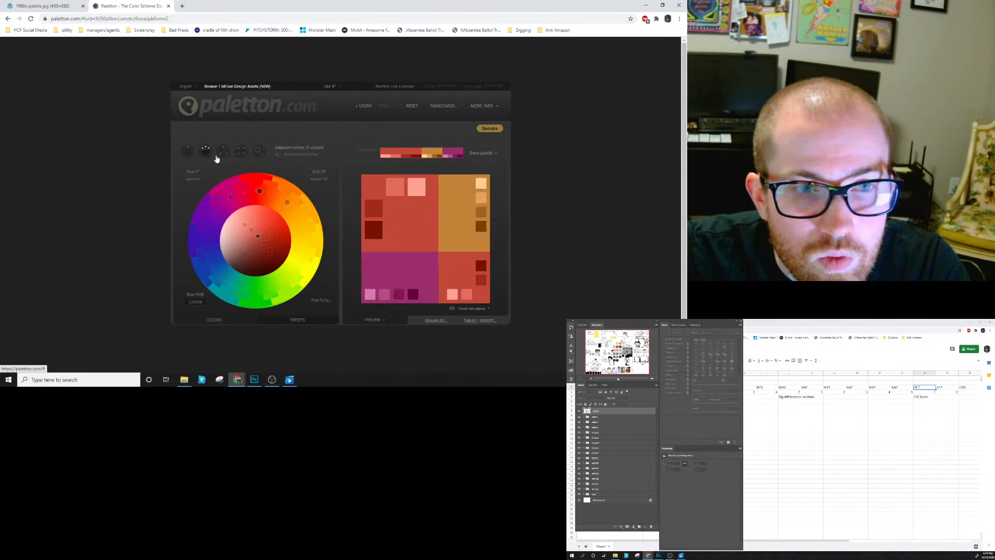
click(241, 157)
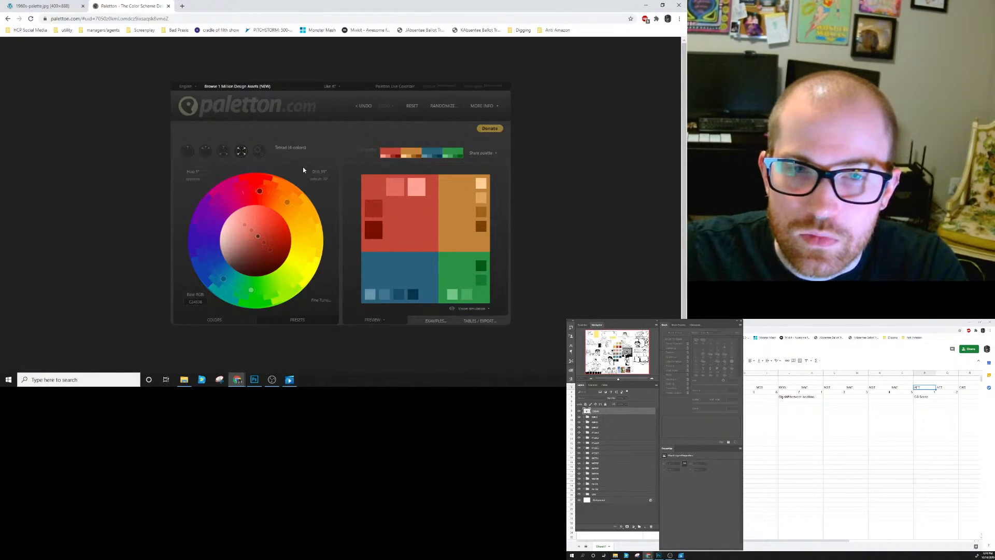
click(168, 5)
click(83, 6)
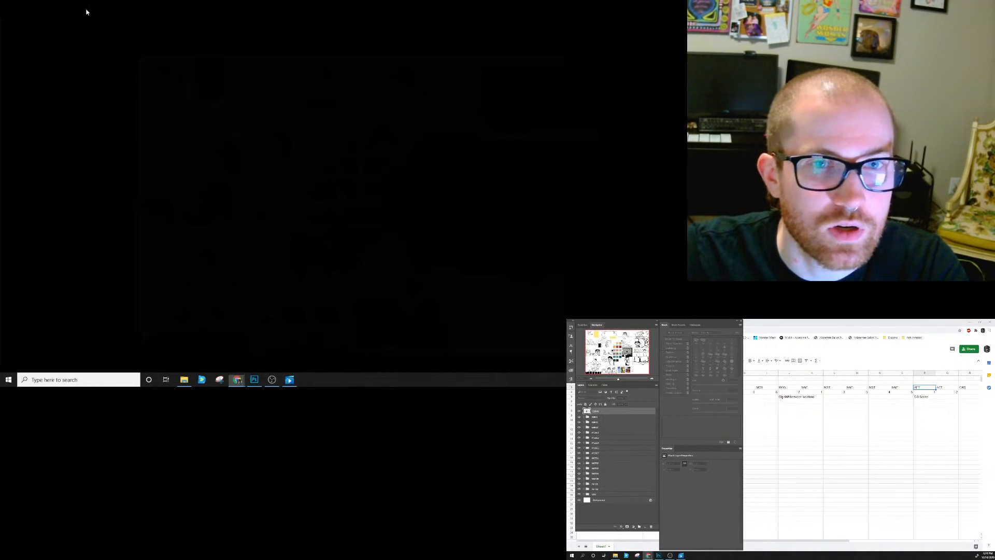
click(585, 160)
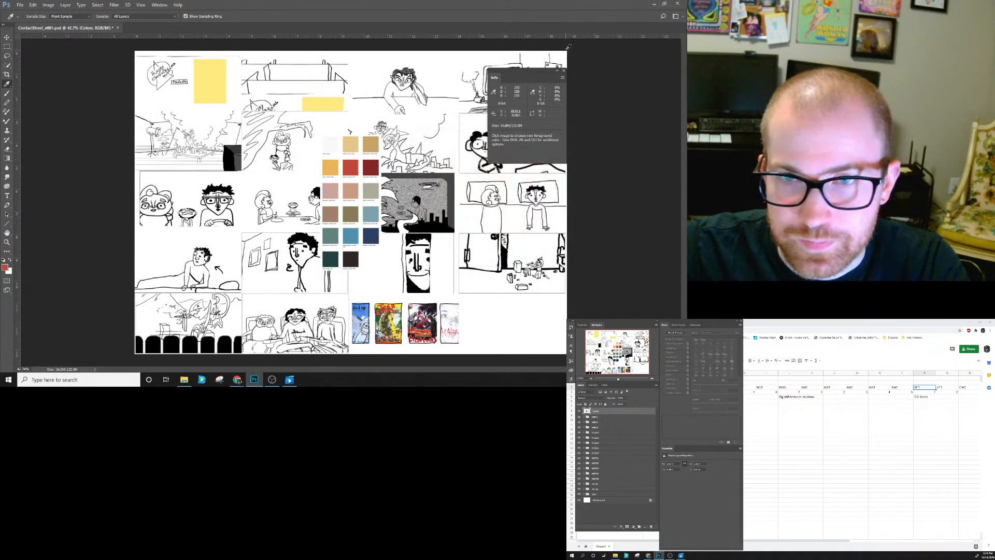
Add a new layer below the palette layer and set the foreground color to a brighter version of the palette's dark red swatch.
click(604, 416)
click(646, 528)
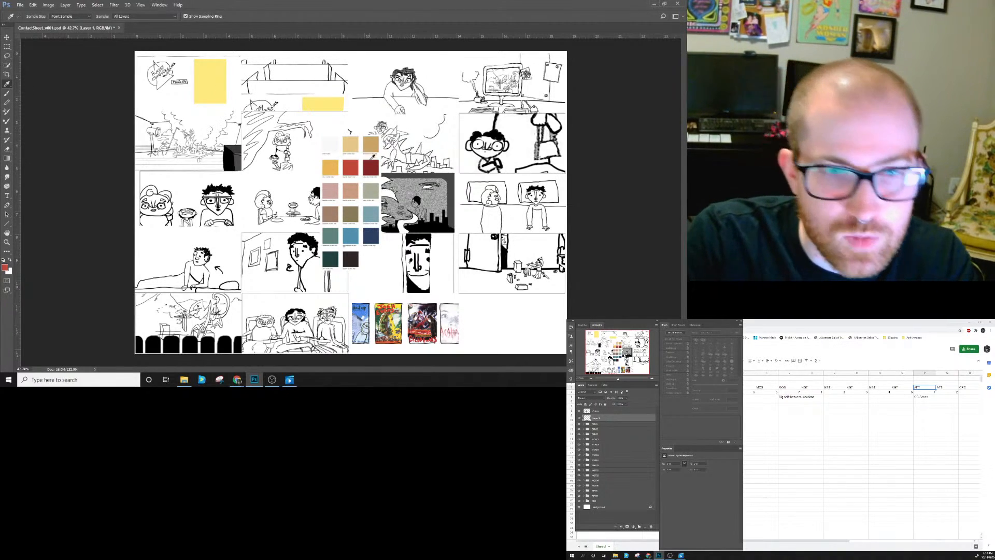
click(375, 164)
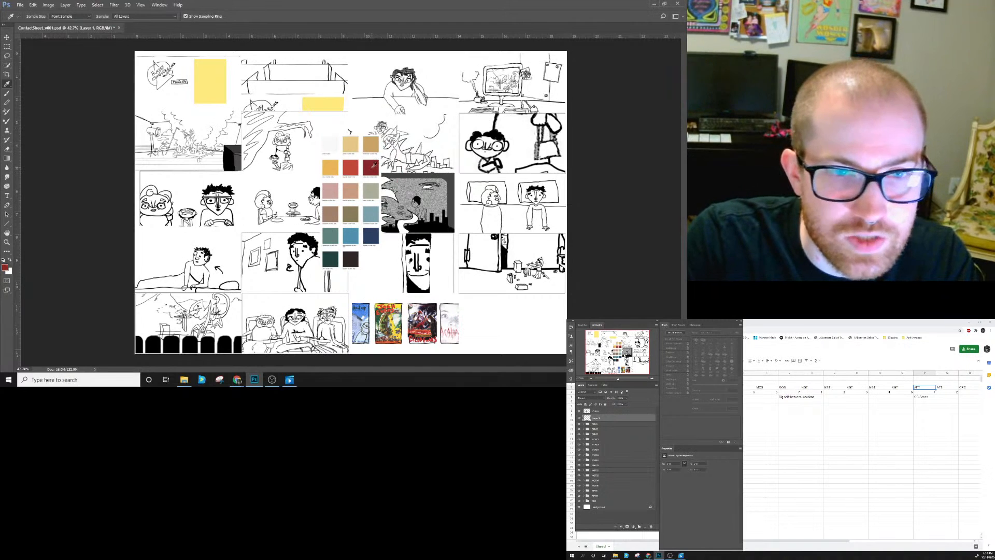
click(5, 268)
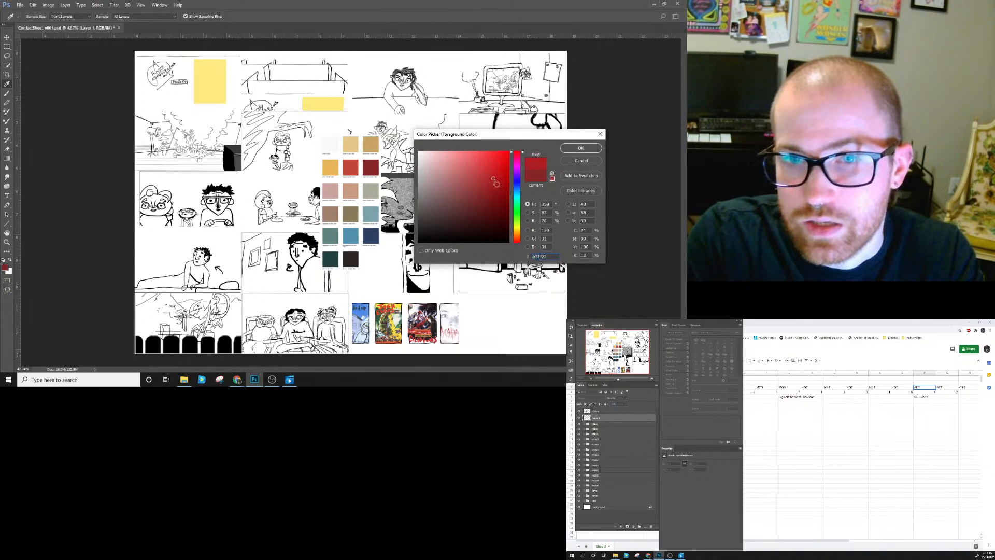
click(580, 149)
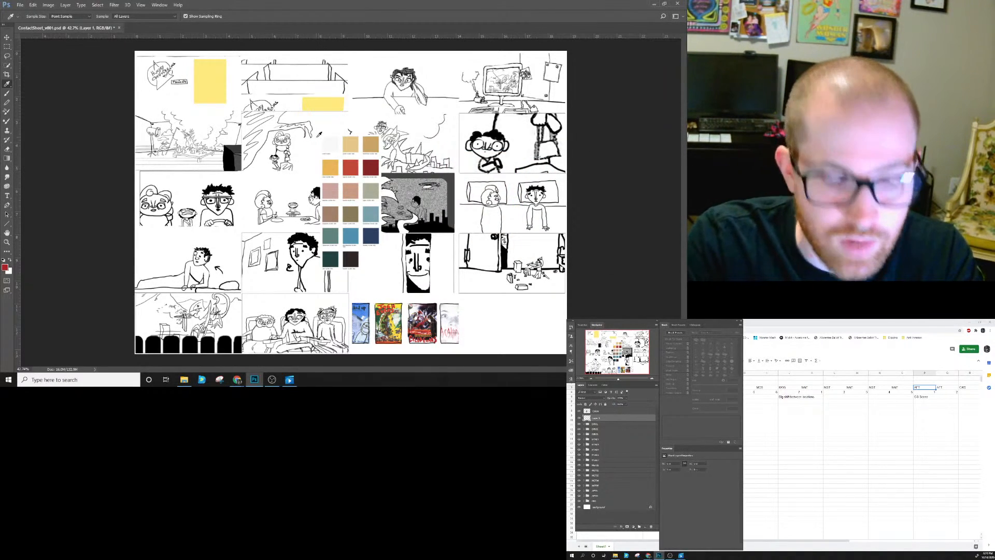
Set up a larger brush with a different preset and test it with a red stroke on the second top-row panel, undoing the stroke.
key(b)
key(bracketright)
key(bracketright)
key(bracketright)
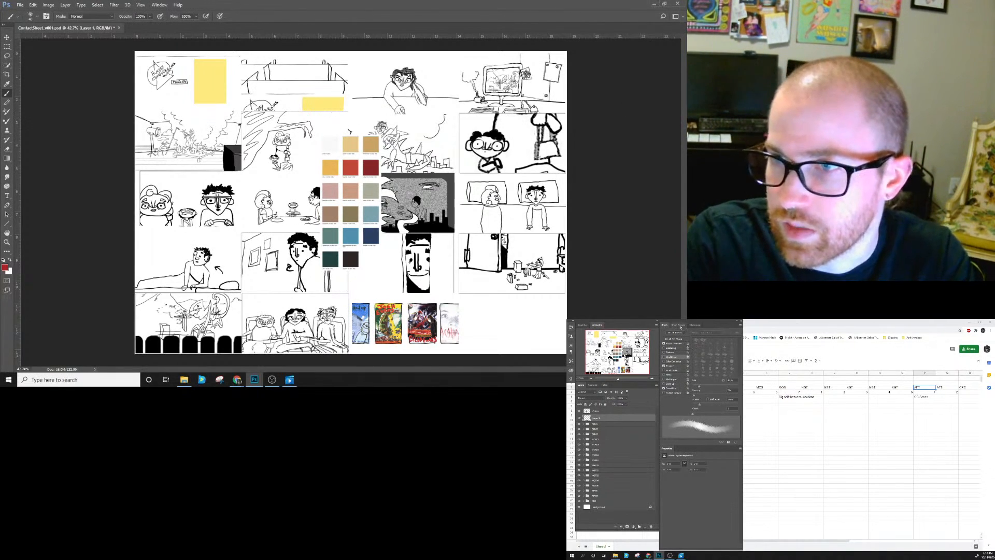
click(678, 325)
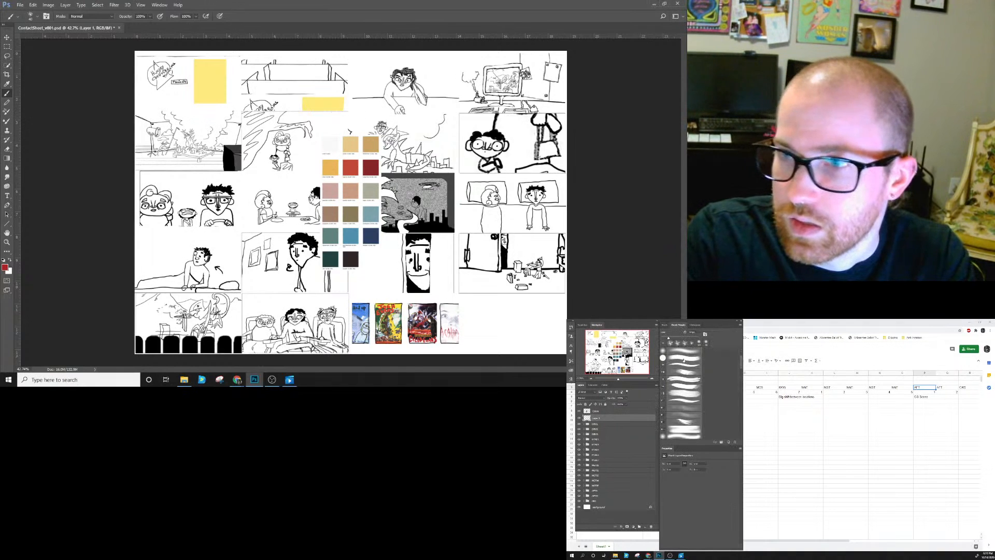
click(665, 325)
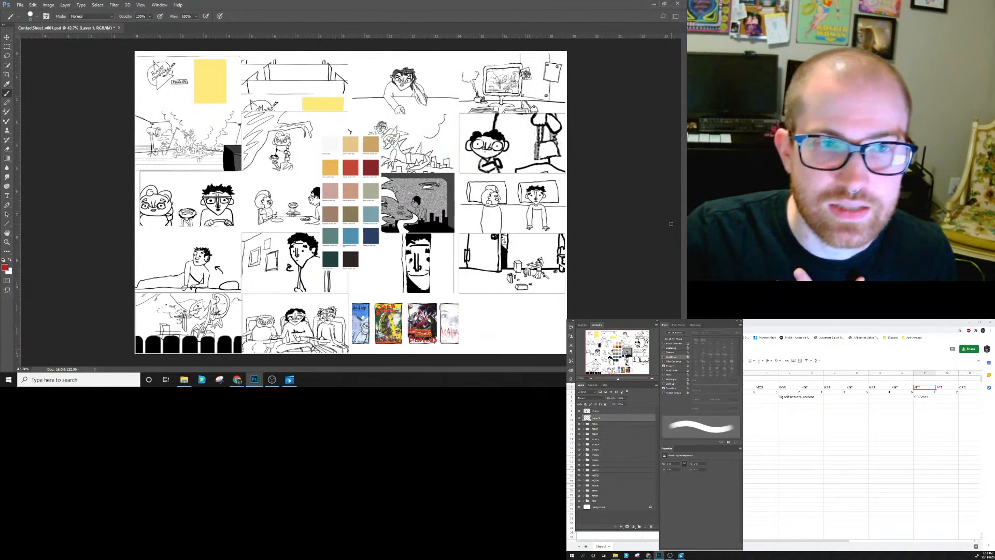
mouse_move(284, 66)
mouse_down()
mouse_move(239, 89)
mouse_move(296, 72)
mouse_up()
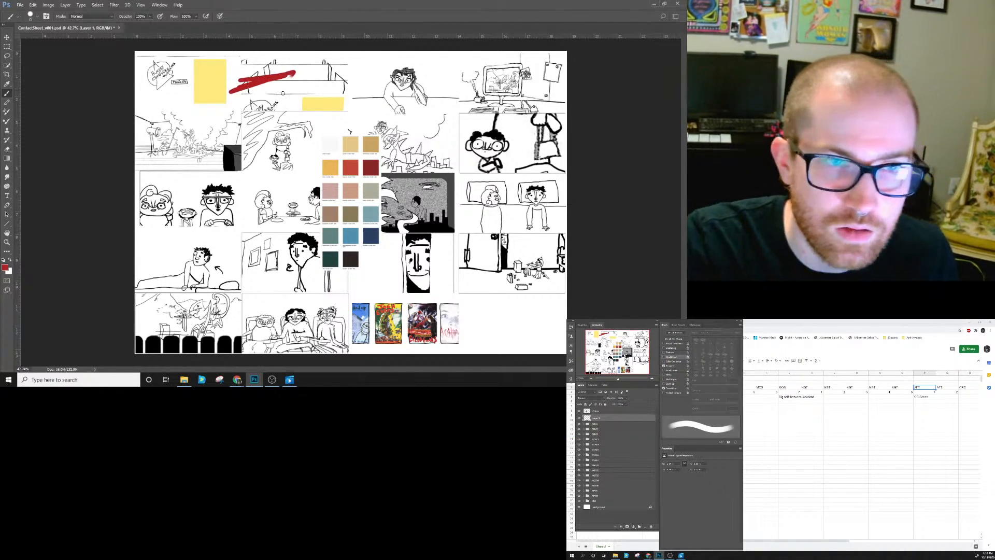
key(ctrl+z)
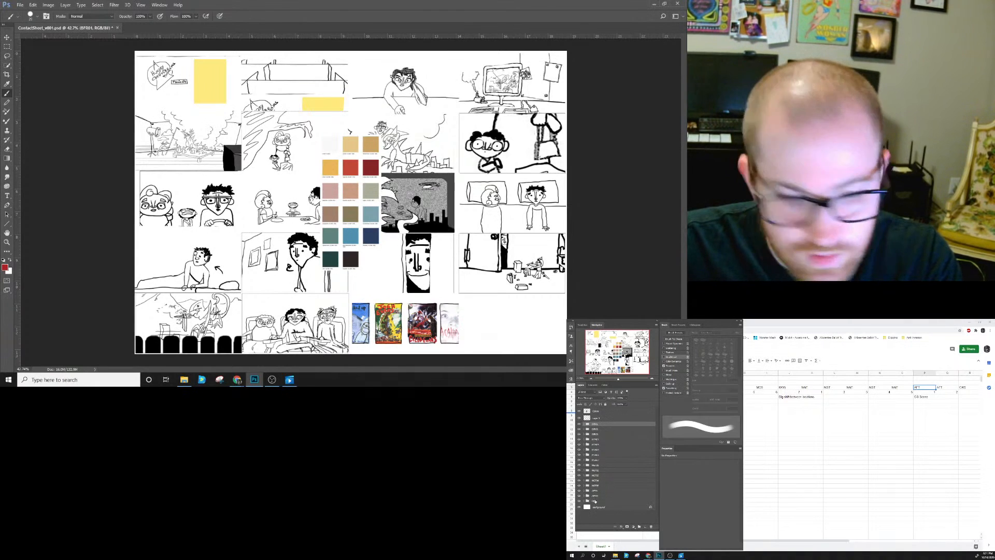
Expand the topmost storyboard group, toggle its upper sketch layer's visibility to check it and adjust that layer's blend mode.
click(584, 423)
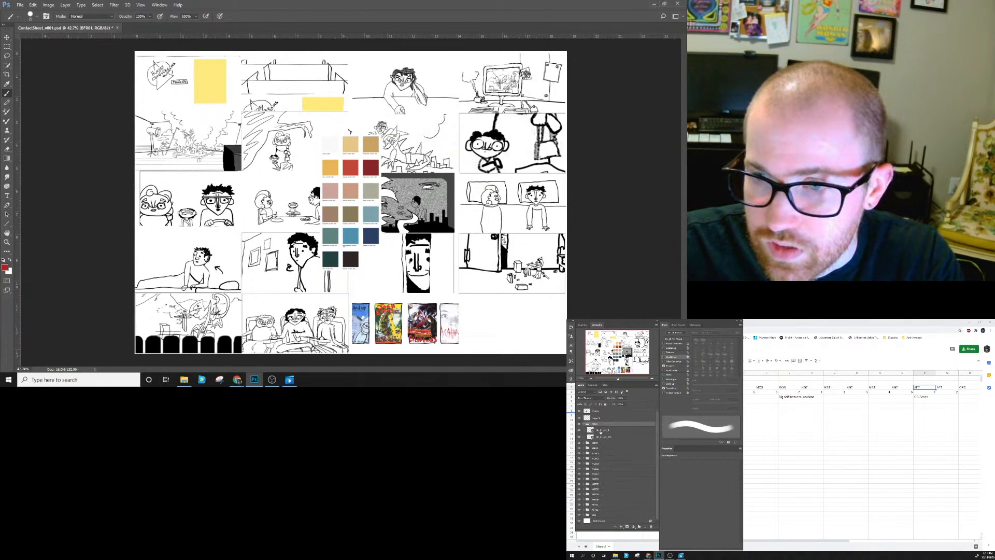
click(590, 430)
click(579, 430)
click(578, 430)
click(579, 430)
click(579, 430)
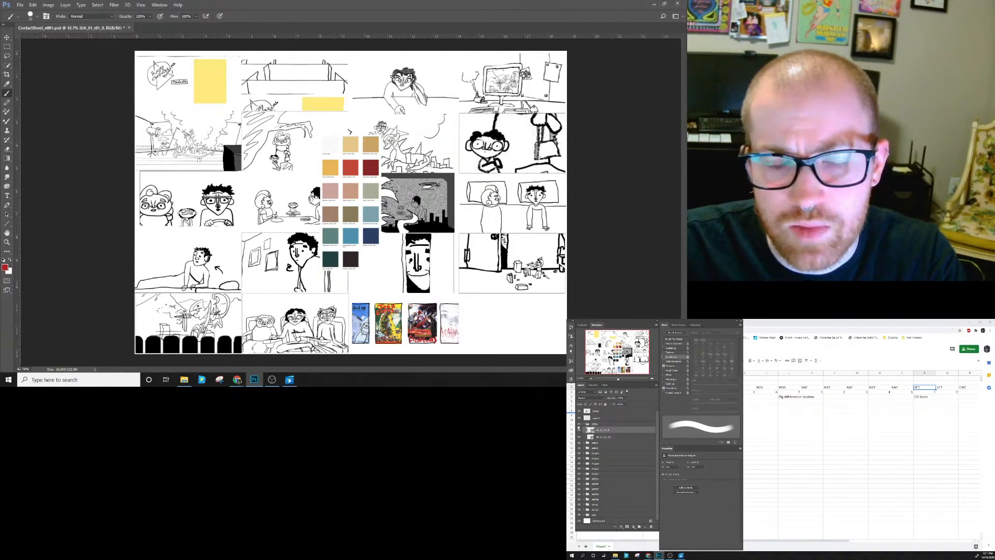
click(586, 398)
click(588, 414)
Move the new paint layer into the topmost storyboard group, beneath its two sketch layers.
click(603, 437)
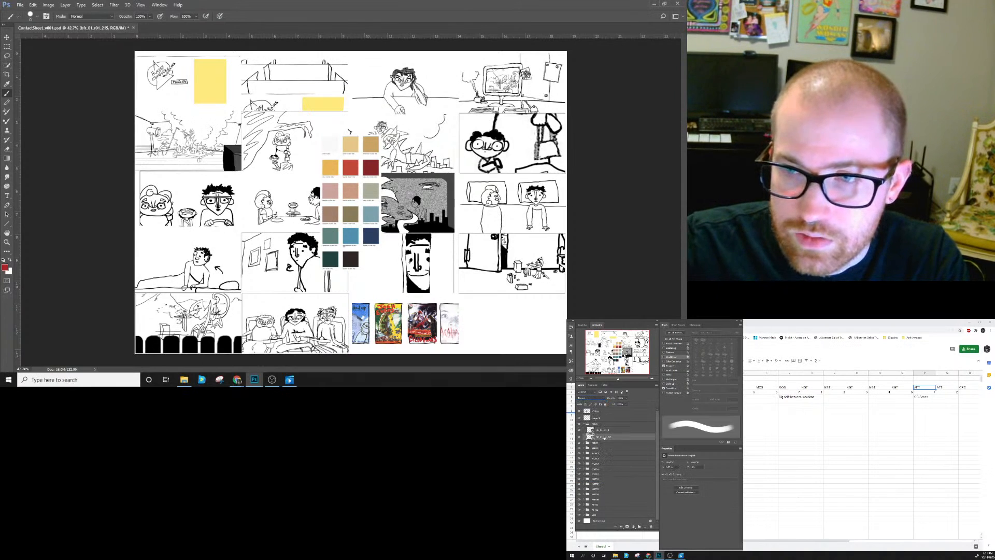
click(599, 417)
drag(601, 423, 605, 439)
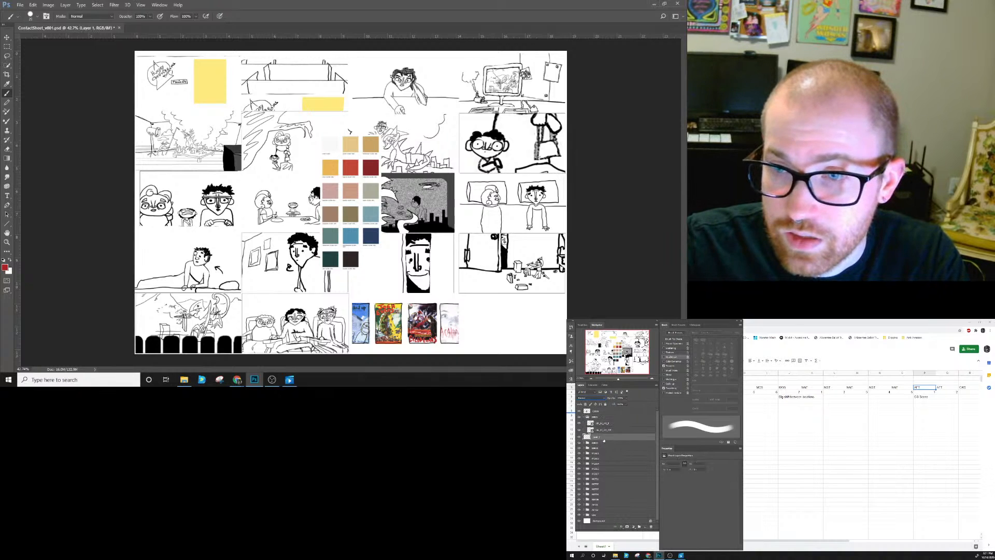
alt+click(605, 435)
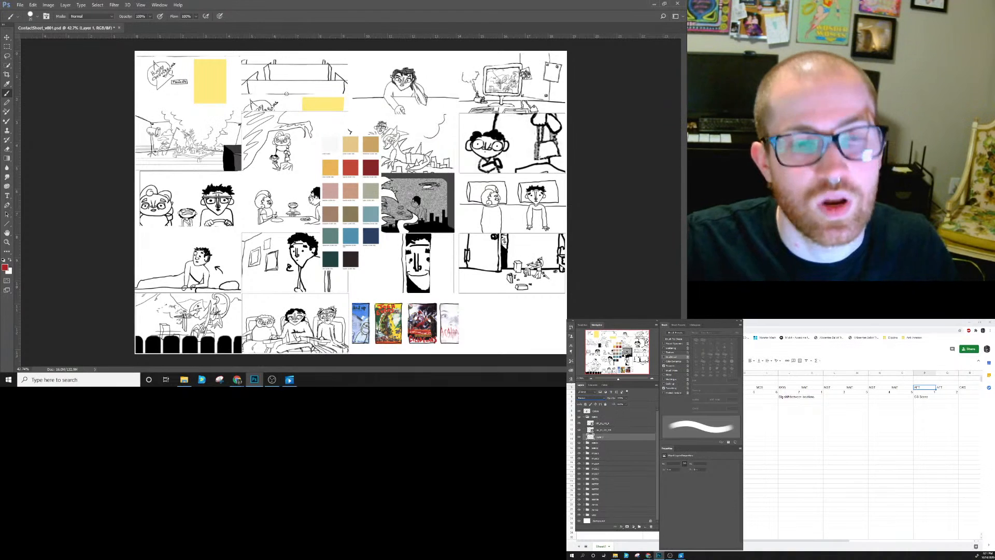
Paint the second top-row panel solid red behind its line art, leaving the yellow block uncovered.
mouse_move(278, 75)
mouse_down()
mouse_move(268, 76)
mouse_move(303, 79)
mouse_up()
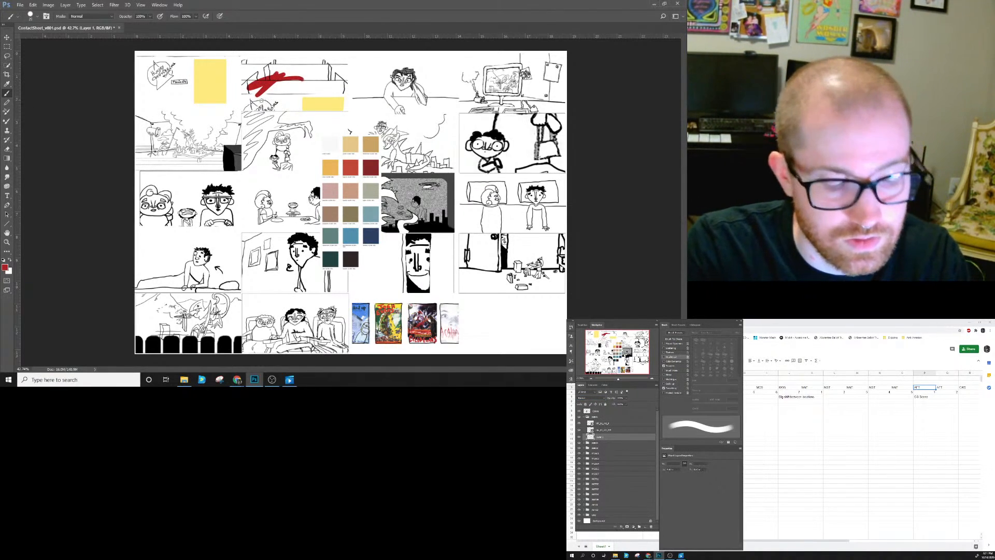
key(ctrl+z)
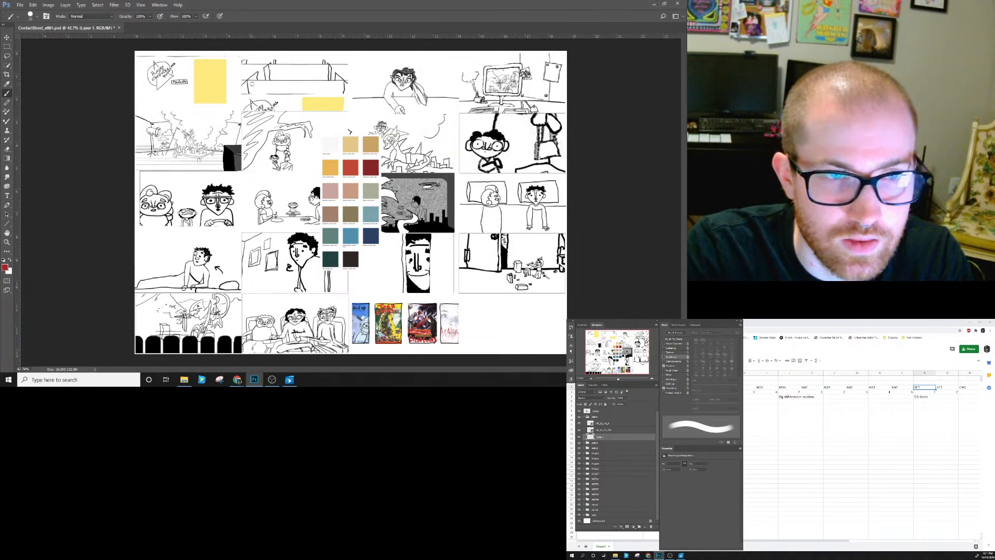
mouse_move(264, 85)
mouse_down()
mouse_move(342, 93)
mouse_move(342, 85)
mouse_move(253, 83)
mouse_move(296, 90)
mouse_move(265, 85)
mouse_move(241, 98)
mouse_move(300, 106)
mouse_move(299, 96)
mouse_move(265, 98)
mouse_move(348, 95)
mouse_move(345, 64)
mouse_move(242, 56)
mouse_move(247, 75)
mouse_move(293, 70)
mouse_move(294, 58)
mouse_move(319, 78)
mouse_move(339, 75)
mouse_up()
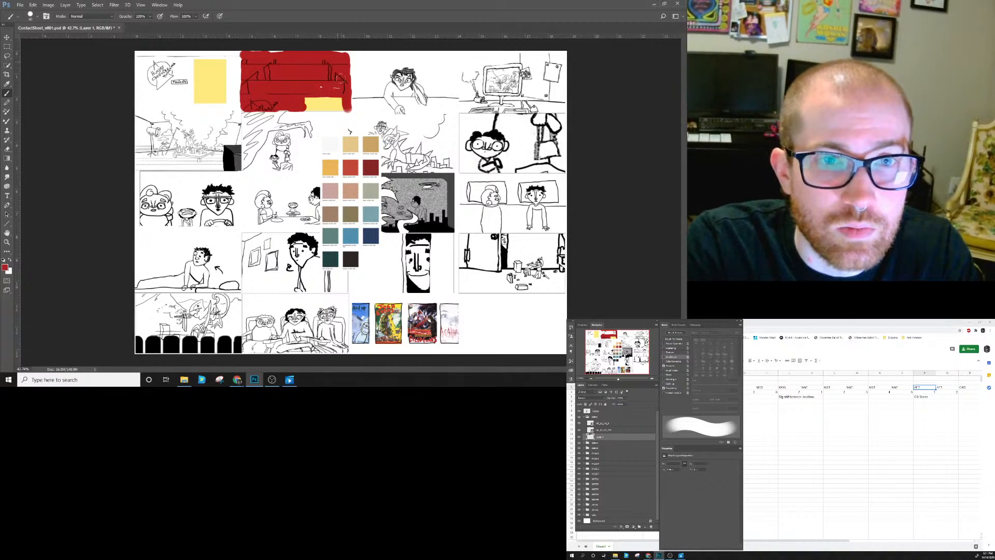
mouse_move(244, 105)
mouse_down()
mouse_move(233, 106)
mouse_move(229, 57)
mouse_move(238, 60)
mouse_move(239, 101)
mouse_up()
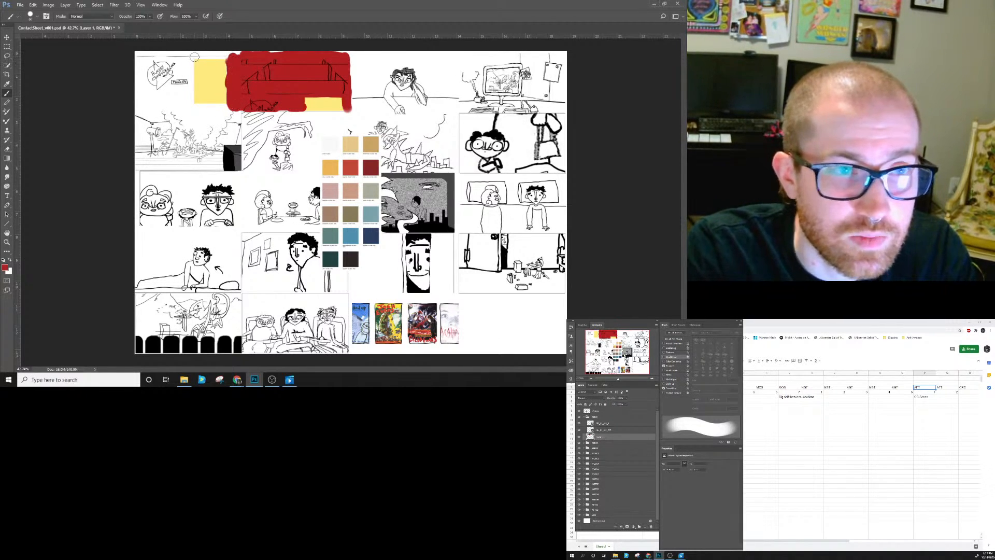
Paint the first panel's background red with a smaller brush, around the yellow block and the logo, undoing the stroke that spills onto the yellow.
key(bracketleft)
key(bracketleft)
mouse_move(193, 57)
mouse_down()
mouse_move(227, 57)
mouse_move(192, 58)
mouse_move(191, 107)
mouse_move(231, 108)
mouse_up()
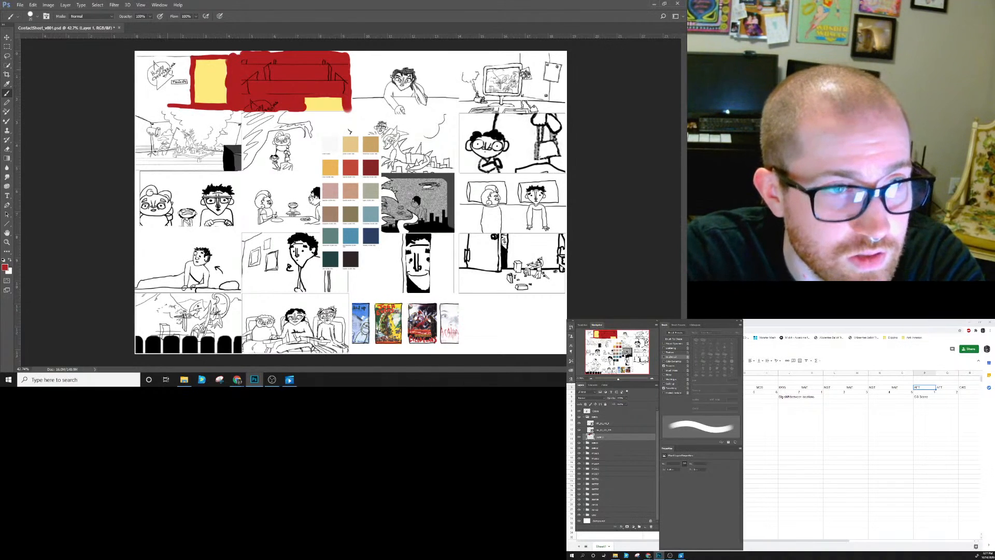
mouse_move(171, 106)
mouse_down()
mouse_move(136, 107)
mouse_move(137, 59)
mouse_move(181, 58)
mouse_up()
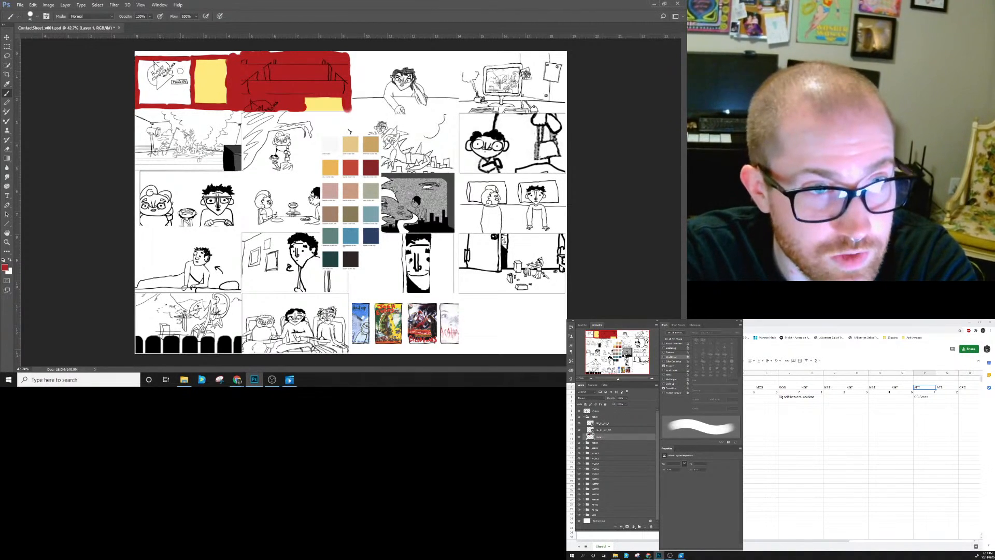
mouse_move(172, 65)
mouse_down()
mouse_move(182, 78)
mouse_move(171, 77)
mouse_move(191, 86)
mouse_move(156, 101)
mouse_move(141, 62)
mouse_move(150, 61)
mouse_move(150, 98)
mouse_move(200, 99)
mouse_up()
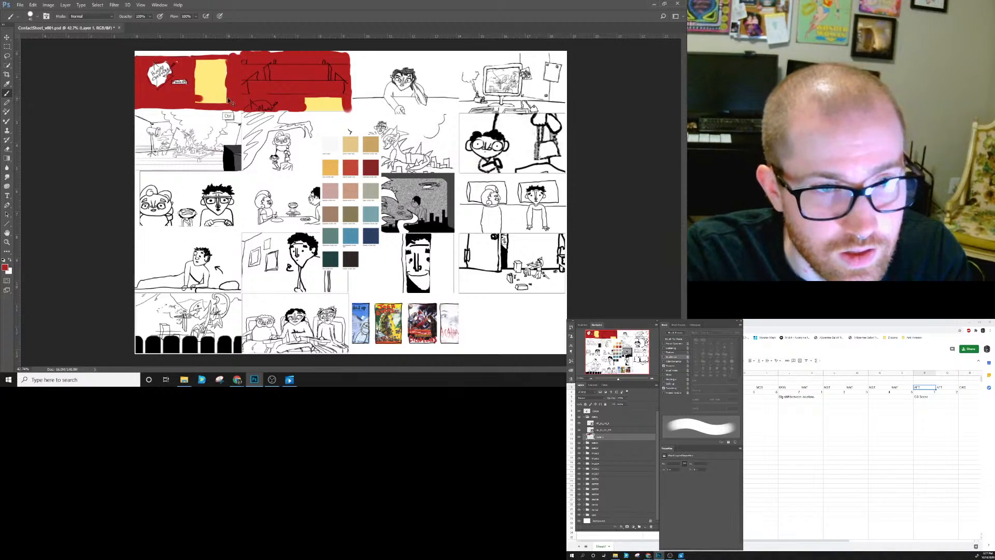
key(ctrl+z)
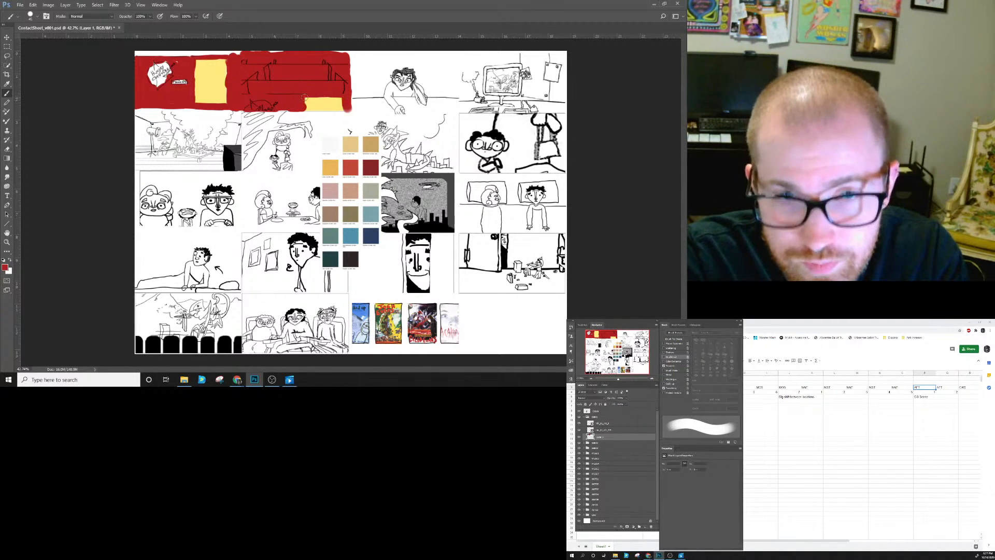
mouse_move(349, 96)
mouse_down()
mouse_move(384, 93)
mouse_move(387, 72)
mouse_move(408, 63)
mouse_up()
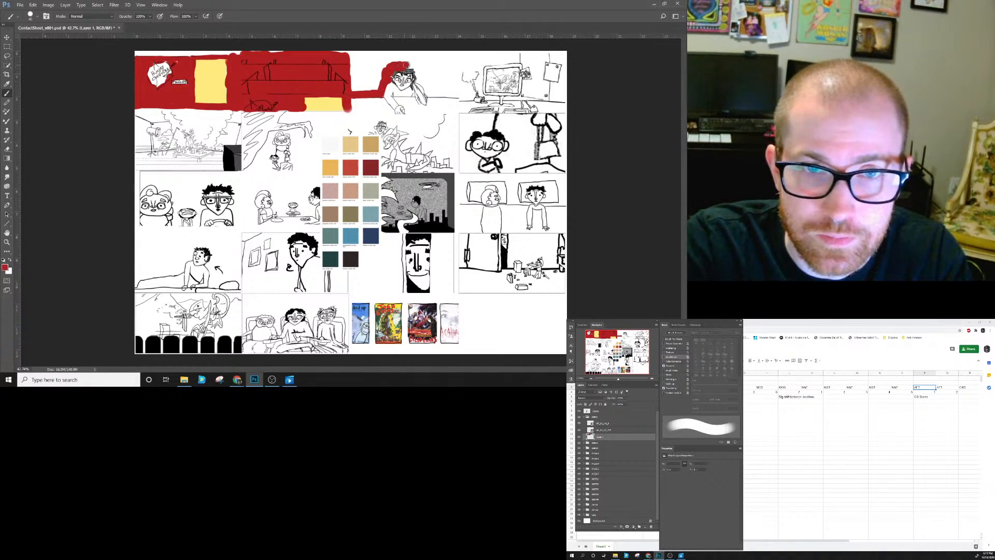
key(ctrl+z)
key(ctrl+z)
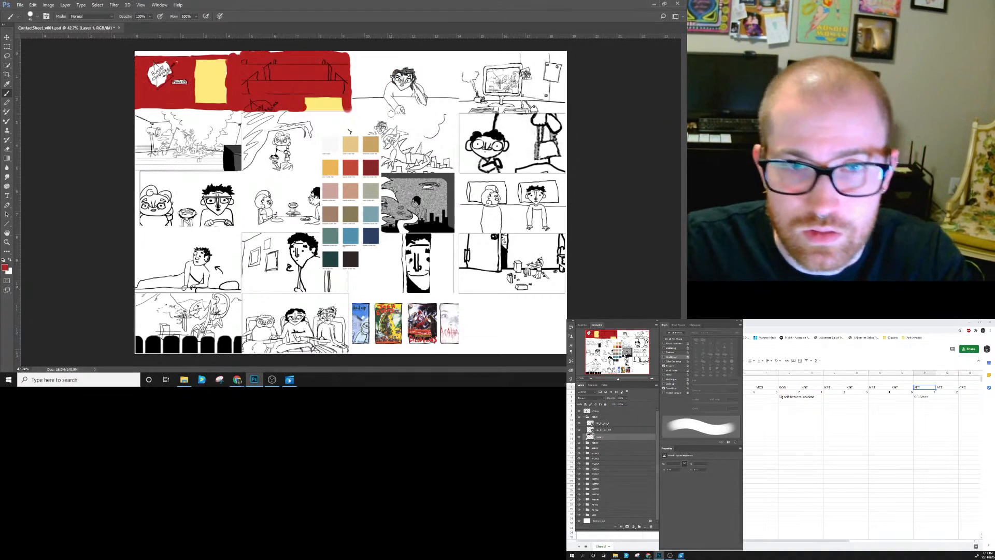
Move the paint layer beneath all storyboard groups, directly above the background, and set the storyboard groups' blend mode to Multiply.
drag(621, 437, 609, 515)
click(603, 424)
shift+click(603, 430)
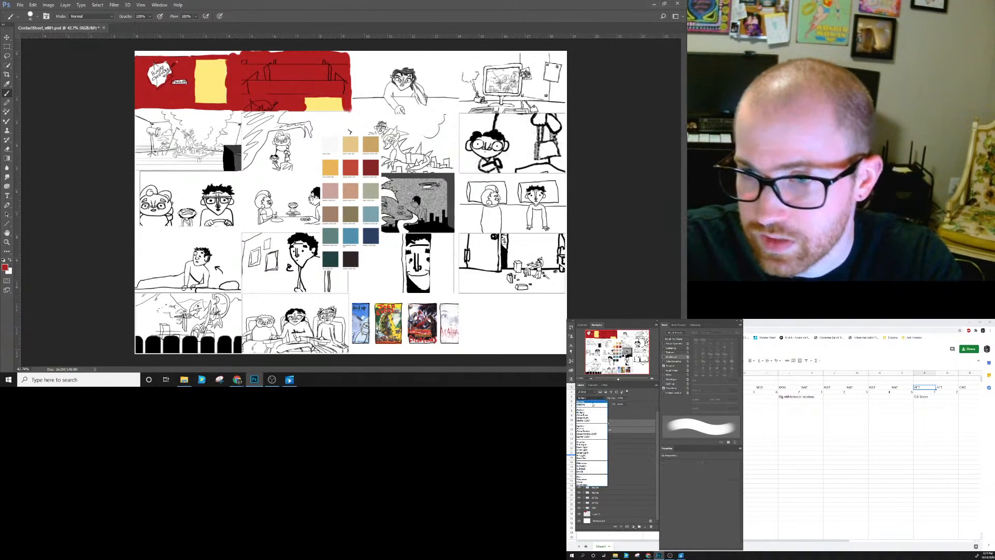
click(585, 417)
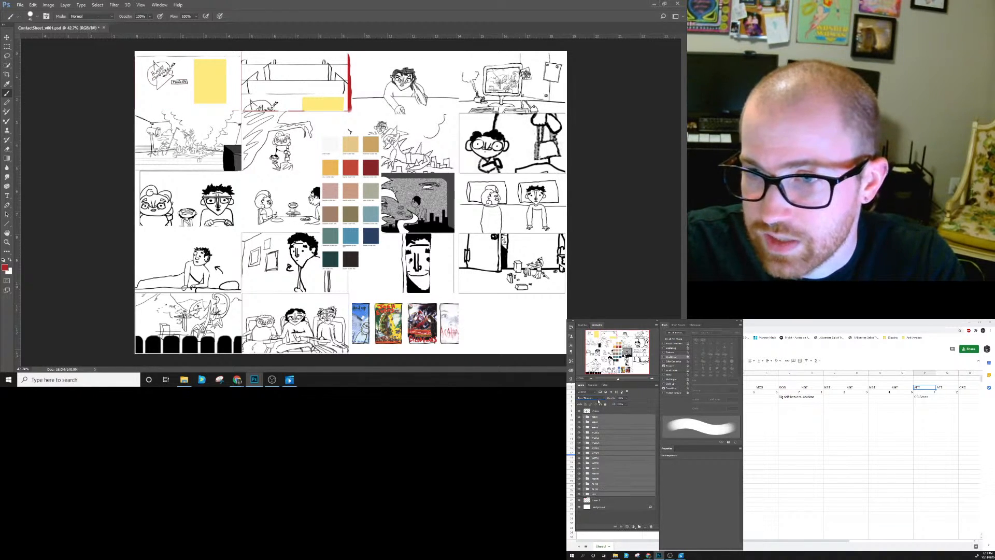
click(591, 398)
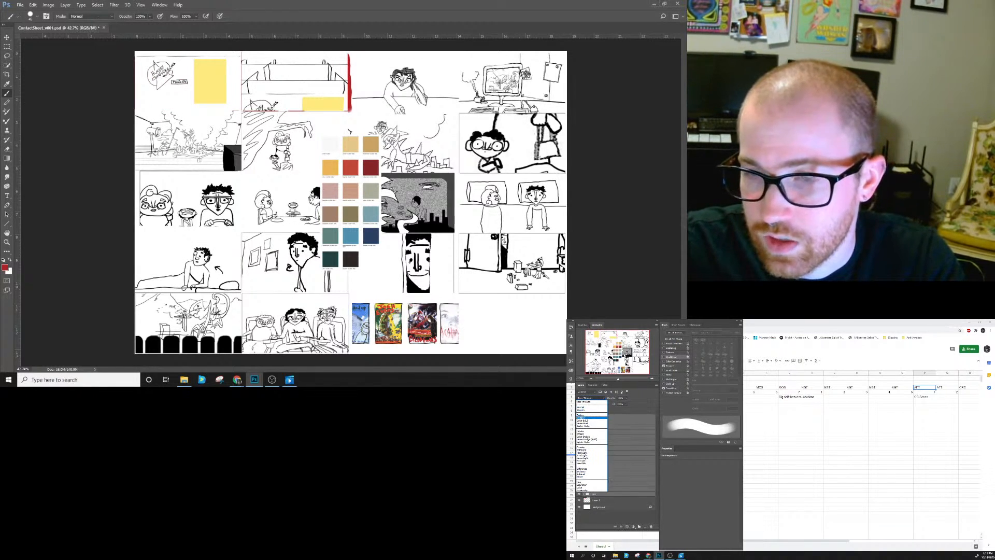
click(585, 420)
Paint the backgrounds of the third and fourth top-row panels red on the paint layer, around the figure, lamp, monitor and pinned papers.
click(602, 501)
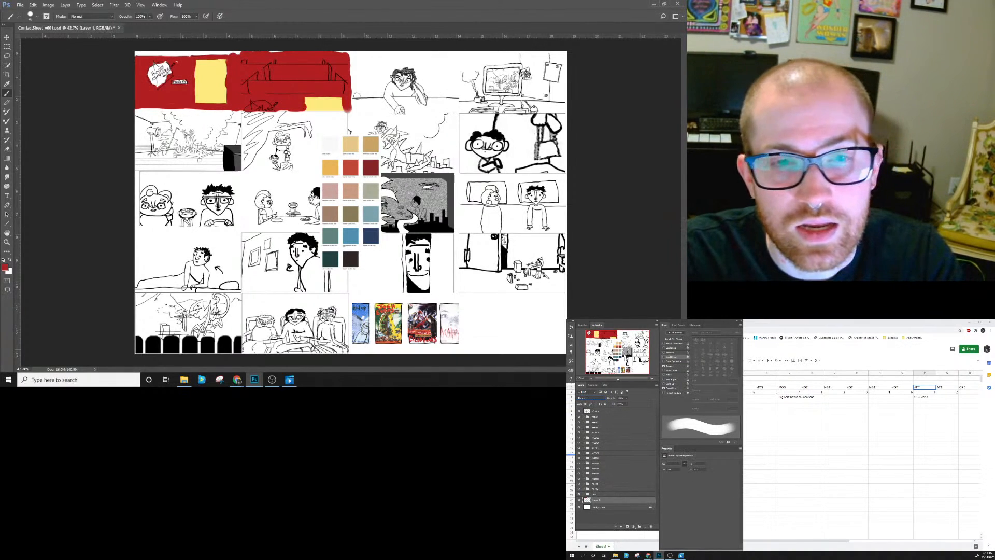
mouse_move(349, 94)
mouse_down()
mouse_move(381, 93)
mouse_move(387, 80)
mouse_move(371, 52)
mouse_move(351, 93)
mouse_move(348, 50)
mouse_move(358, 75)
mouse_move(369, 50)
mouse_move(385, 75)
mouse_move(389, 67)
mouse_move(373, 69)
mouse_move(411, 63)
mouse_move(429, 93)
mouse_move(455, 95)
mouse_move(451, 49)
mouse_move(386, 52)
mouse_move(433, 87)
mouse_move(445, 57)
mouse_move(441, 85)
mouse_move(463, 98)
mouse_move(472, 93)
mouse_move(462, 78)
mouse_move(469, 55)
mouse_move(491, 99)
mouse_move(538, 99)
mouse_move(563, 67)
mouse_move(553, 54)
mouse_move(569, 56)
mouse_move(490, 54)
mouse_up()
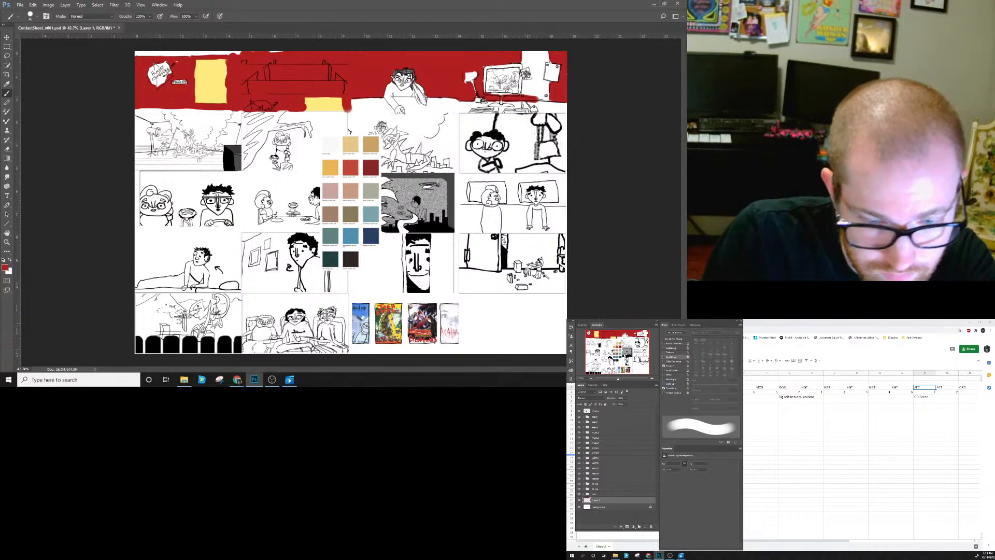
Paint the seats around the three seated figures red in the bottom row's second panel, using a smaller brush.
key(bracketleft)
key(bracketleft)
drag(252, 322, 255, 328)
key(bracketleft)
key(bracketleft)
key(bracketleft)
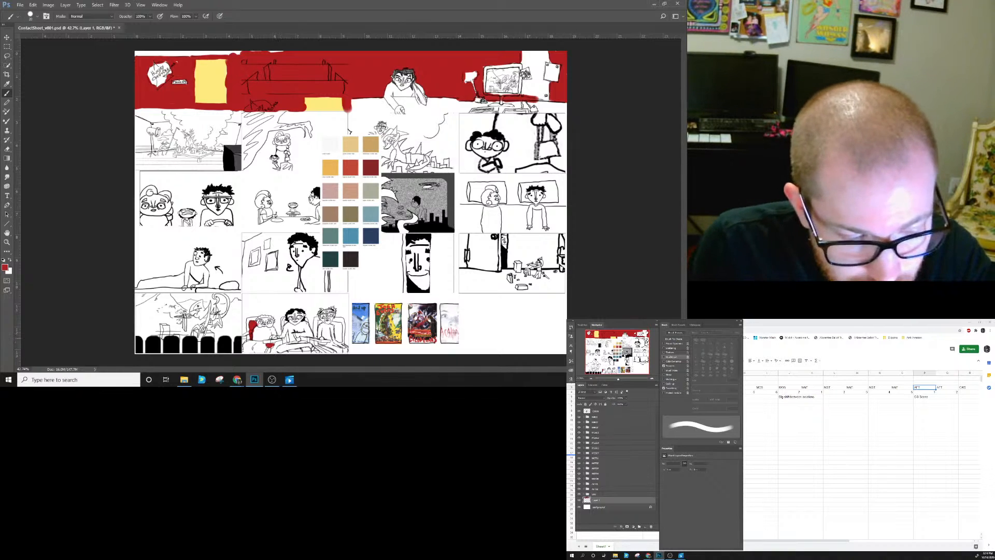
drag(268, 349, 268, 351)
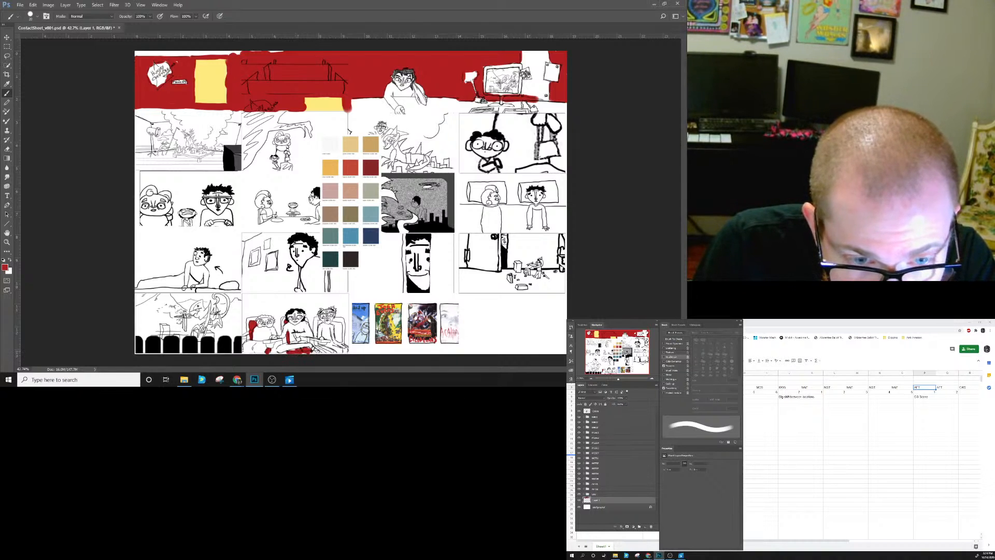
mouse_move(319, 319)
mouse_down()
mouse_move(340, 325)
mouse_move(343, 337)
mouse_move(319, 352)
mouse_up()
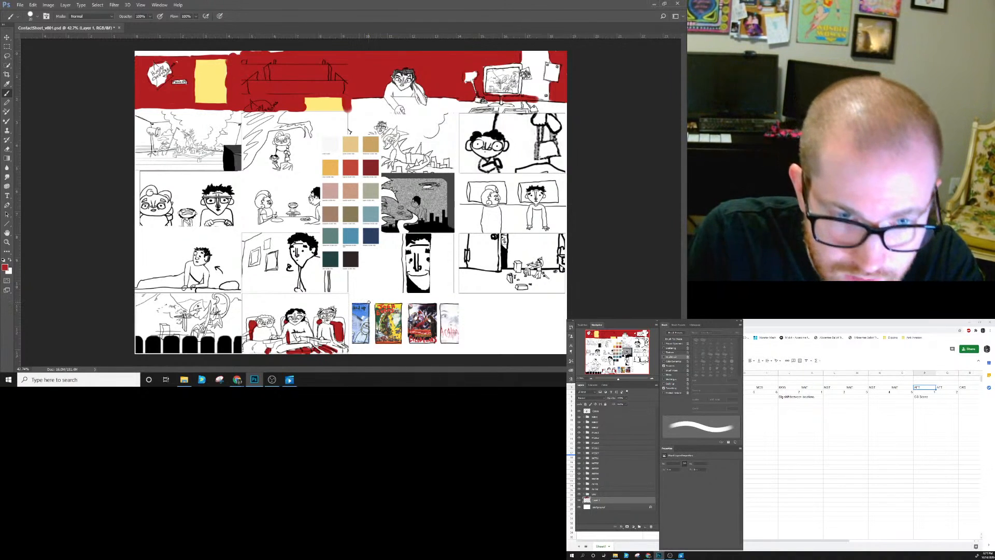
Paint a red band across the top edge of the blue poster in the bottom row.
drag(356, 301, 369, 302)
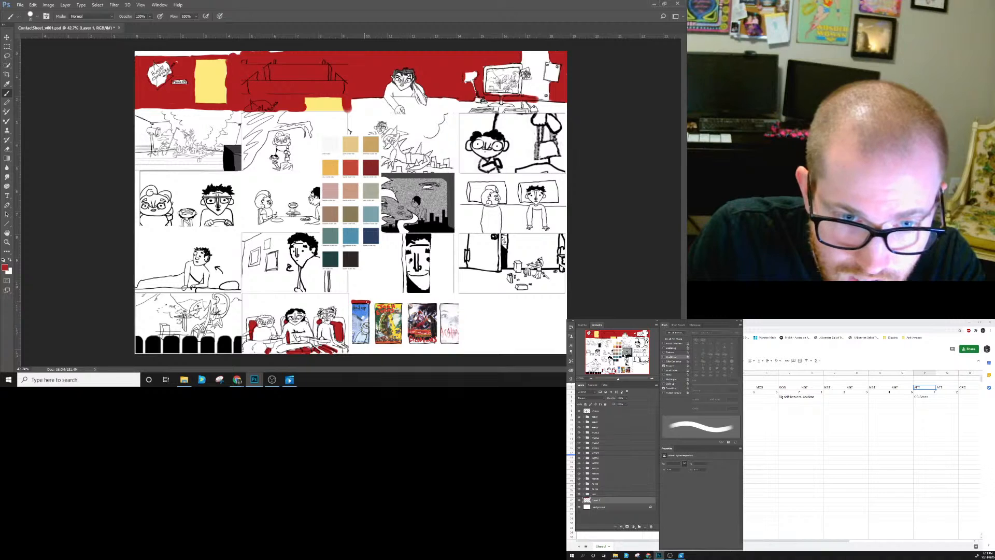
Paint red frames around the four small movie posters in the bottom row with the Brush.
mouse_move(371, 304)
mouse_down()
mouse_move(370, 336)
mouse_move(353, 344)
mouse_up()
mouse_move(375, 300)
mouse_down()
mouse_move(375, 343)
mouse_move(401, 343)
mouse_up()
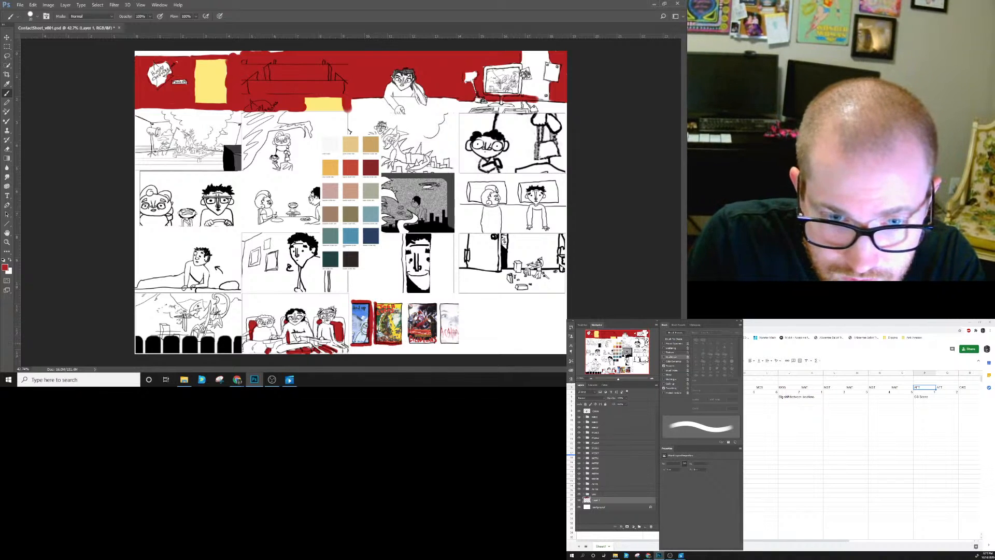
mouse_move(398, 302)
mouse_down()
mouse_move(375, 303)
mouse_move(409, 314)
mouse_move(409, 343)
mouse_move(433, 343)
mouse_move(433, 301)
mouse_move(415, 302)
mouse_move(444, 303)
mouse_move(441, 334)
mouse_move(459, 343)
mouse_up()
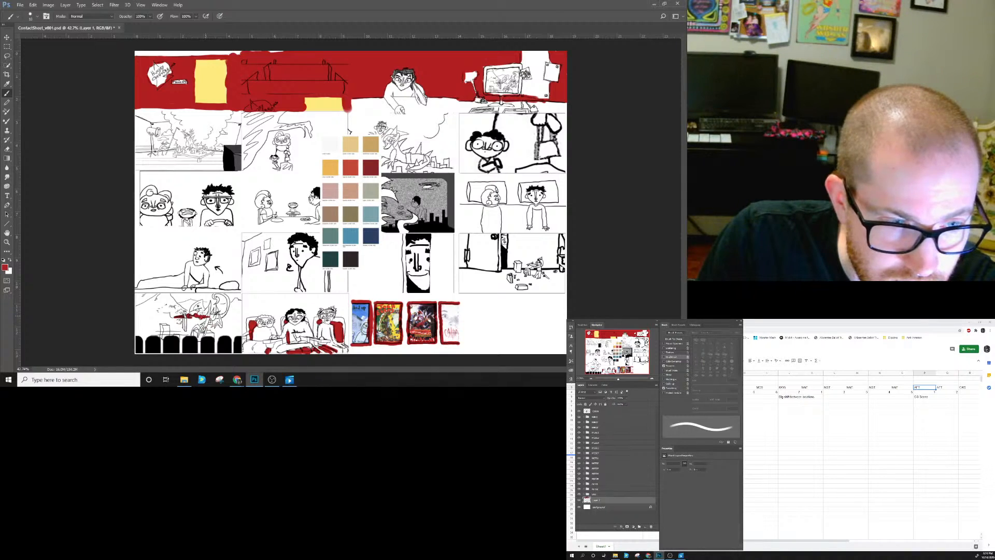
Paint the winged monster in the theater-screen panel of the bottom row red, using a smaller brush for its tail.
mouse_move(201, 306)
mouse_down()
mouse_move(194, 310)
mouse_move(201, 302)
mouse_move(203, 311)
mouse_up()
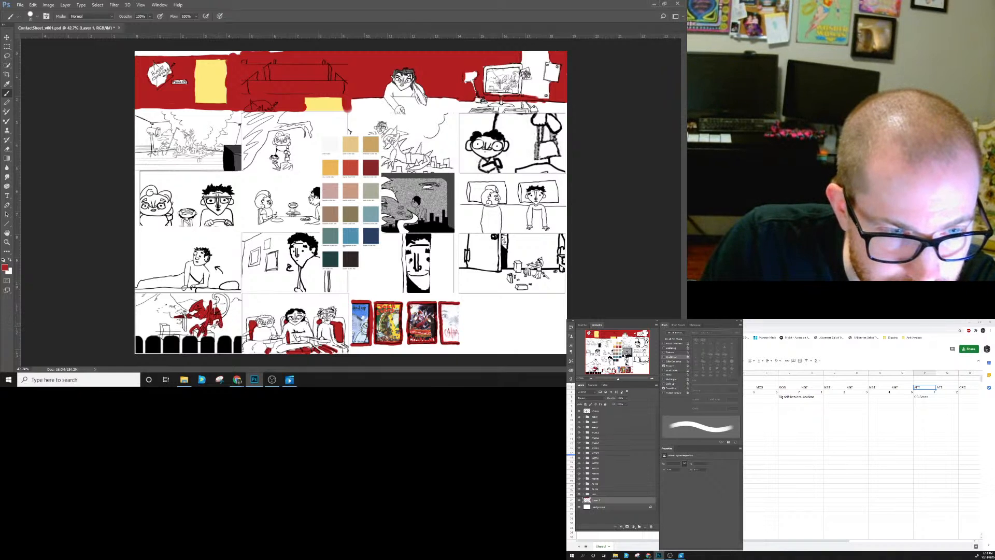
key([)
mouse_move(217, 315)
mouse_down()
mouse_move(228, 307)
mouse_move(217, 295)
mouse_up()
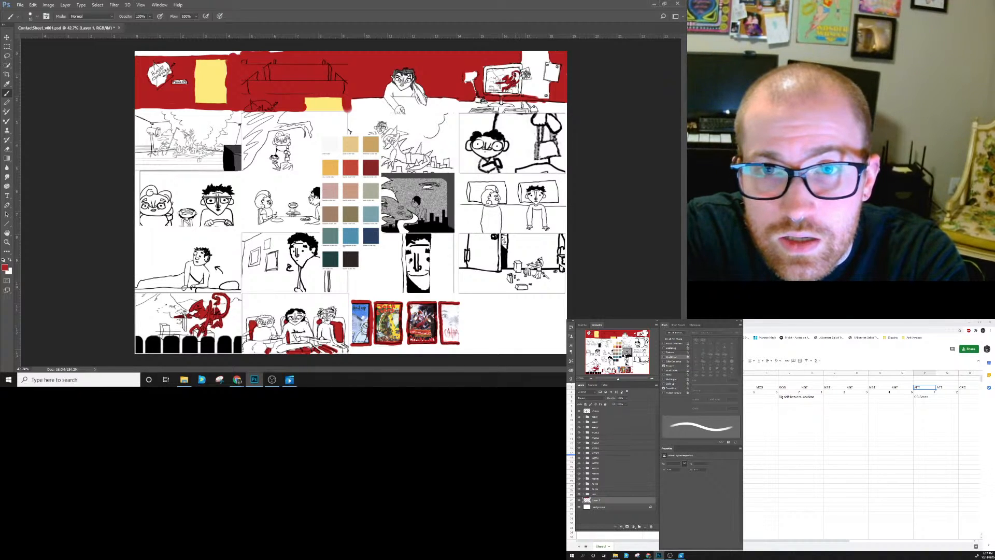
key(bracketright)
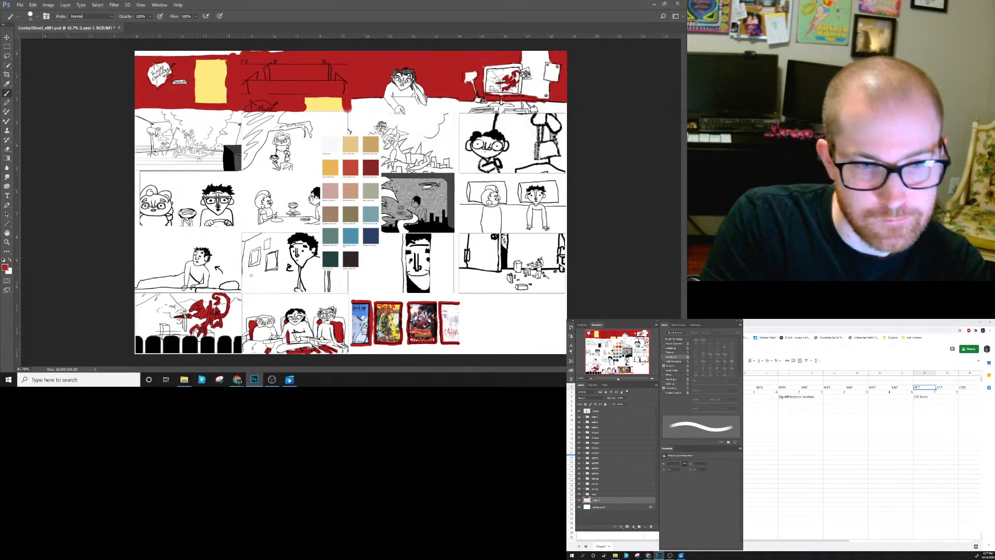
Open the Poster_v001 image from Monster Dad's Poster folder and bring it into the contact sheet as a new layer.
click(21, 6)
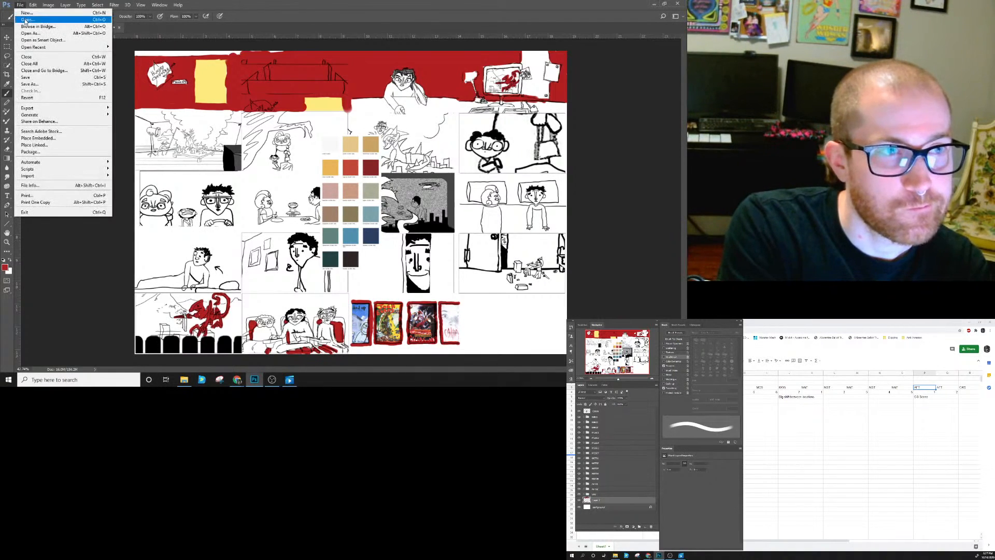
click(27, 20)
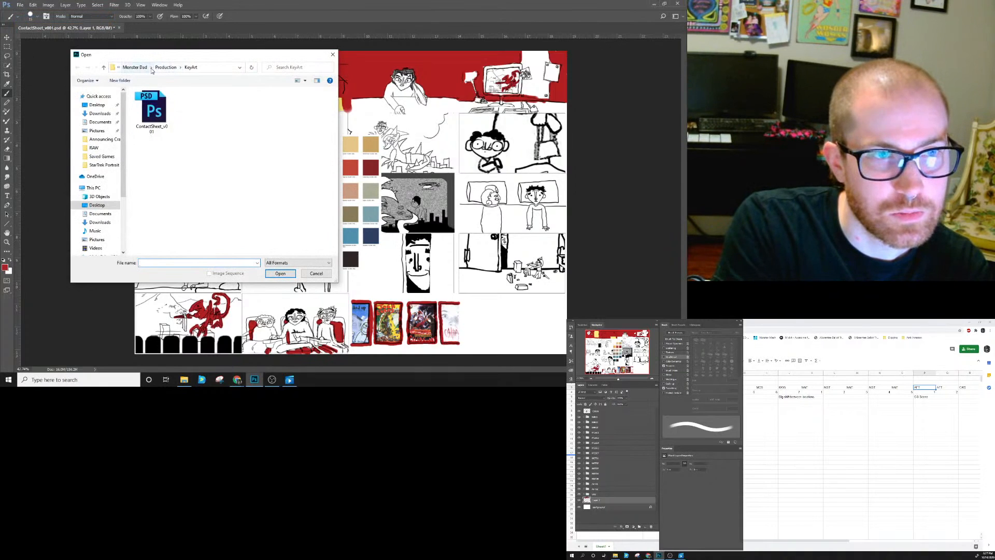
click(135, 68)
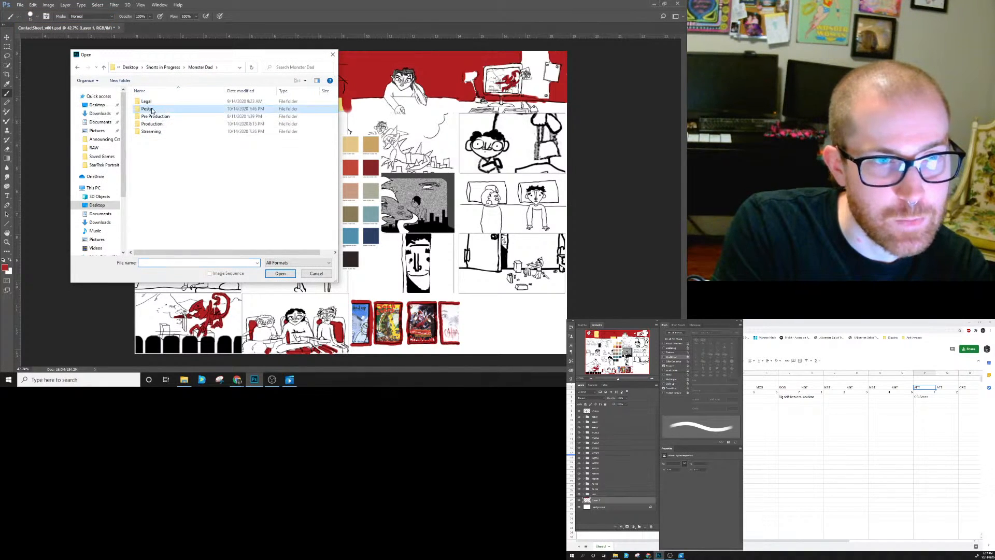
double_click(153, 110)
click(173, 136)
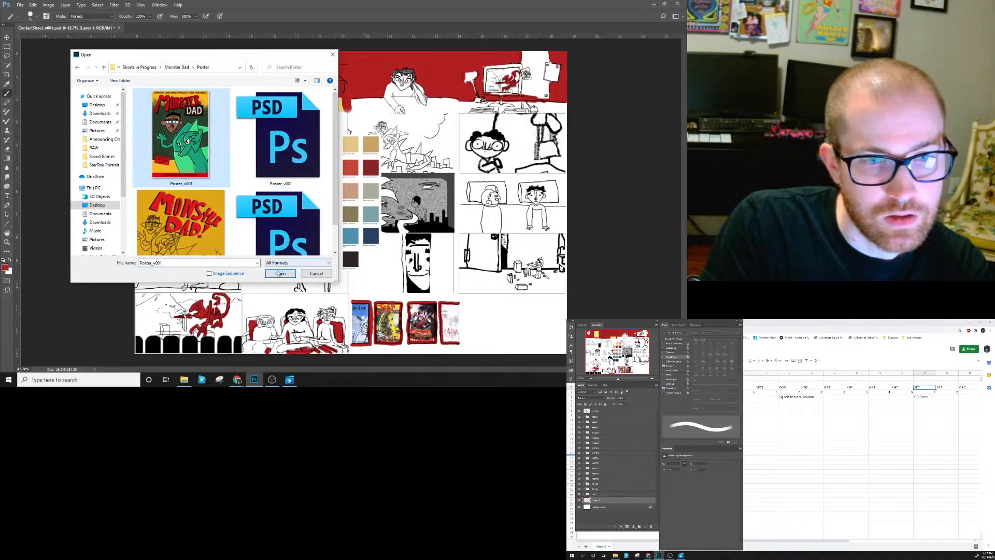
click(280, 273)
drag(164, 26, 171, 74)
drag(611, 411, 437, 146)
click(357, 74)
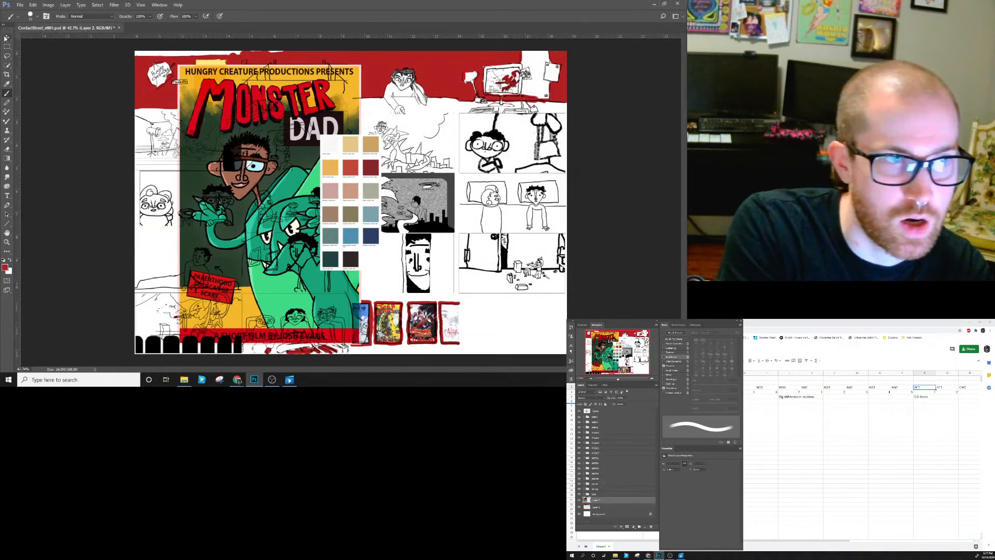
Scale the Monster Dad poster down and fit it over the yellow rectangle on the first panel's red wall.
key(v)
key(ctrl+t)
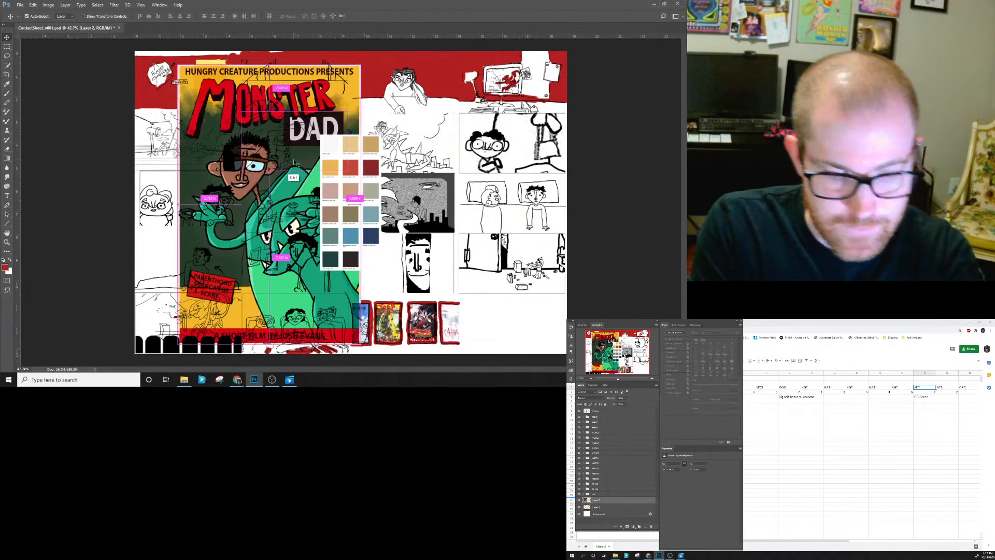
drag(361, 63, 222, 99)
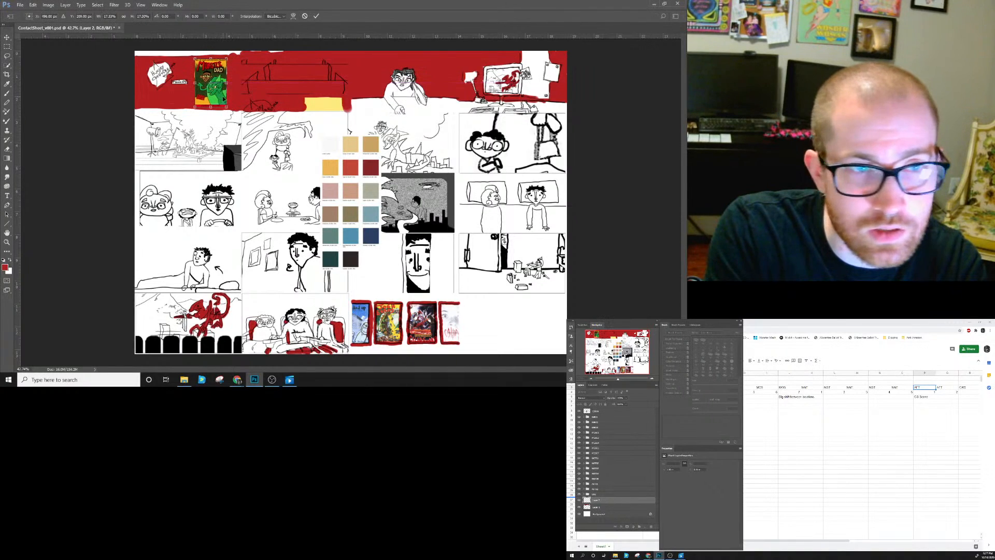
click(317, 16)
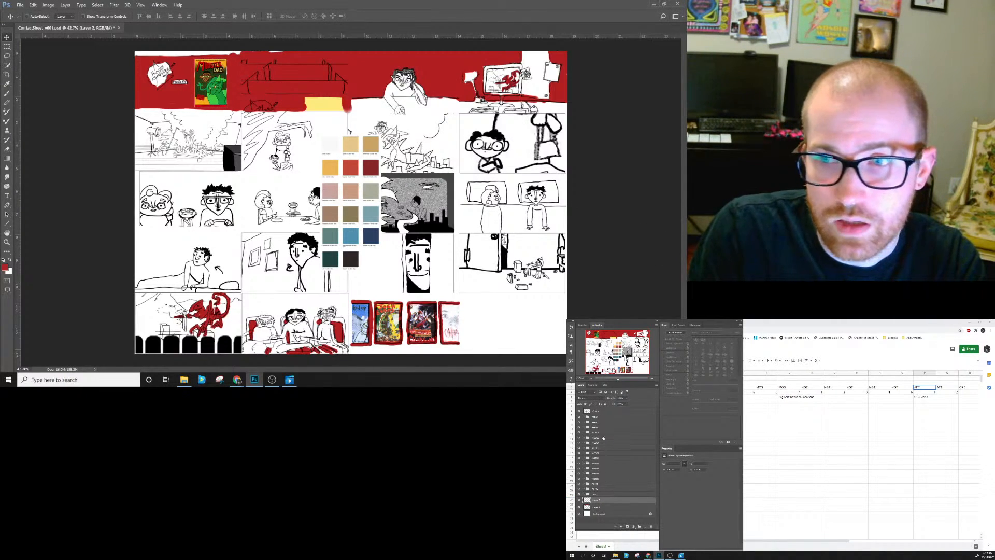
Move the poster layer into the uppermost layer group, above the group's two sketch layers.
click(579, 416)
click(579, 417)
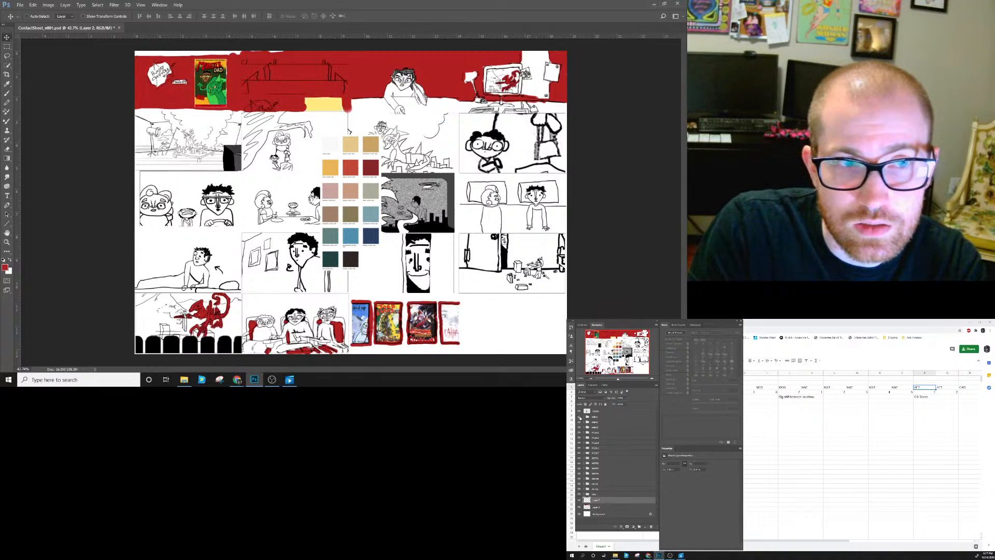
click(583, 417)
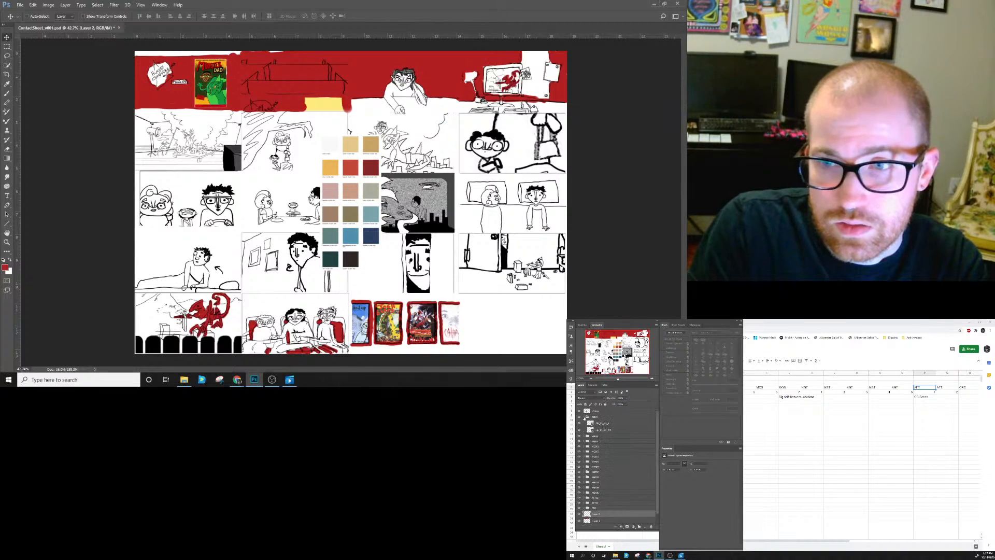
drag(617, 516, 613, 424)
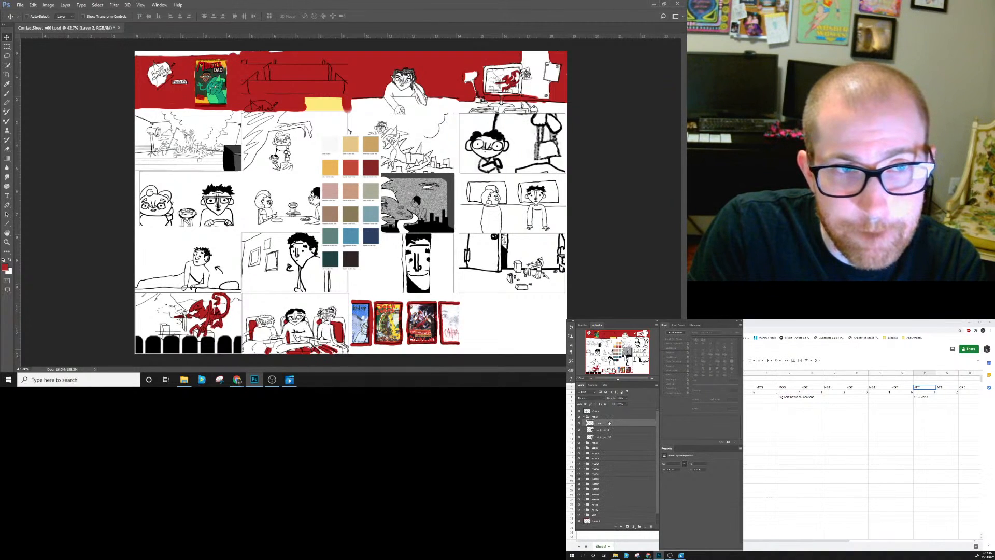
Duplicate the poster and enlarge the copy over the yellow rectangle in the second panel of the first row.
key(ctrl+j)
drag(209, 91, 342, 155)
key(ctrl+t)
drag(334, 117, 334, 115)
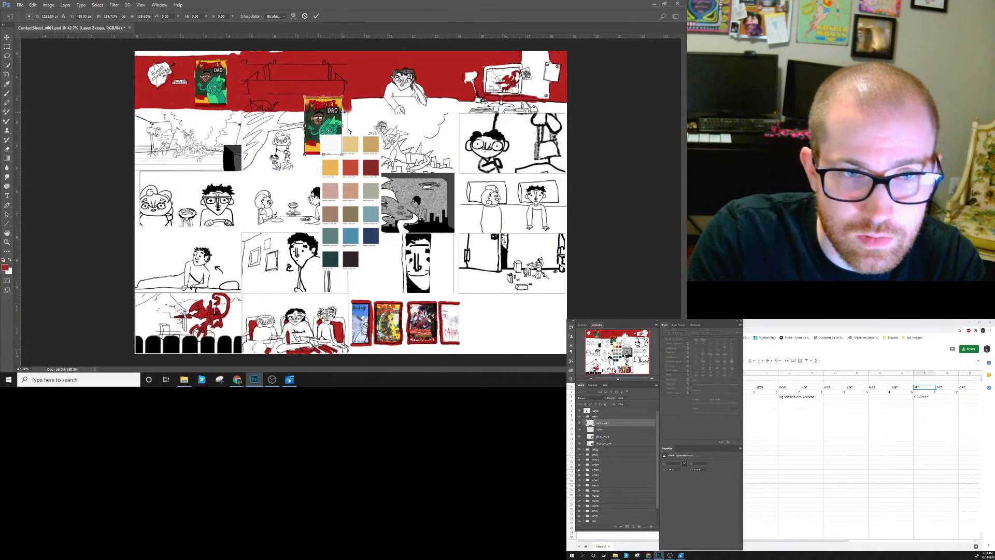
click(317, 18)
Delete the part of the poster copy that extends below the second panel, using a rectangular selection.
click(7, 46)
drag(242, 111, 381, 216)
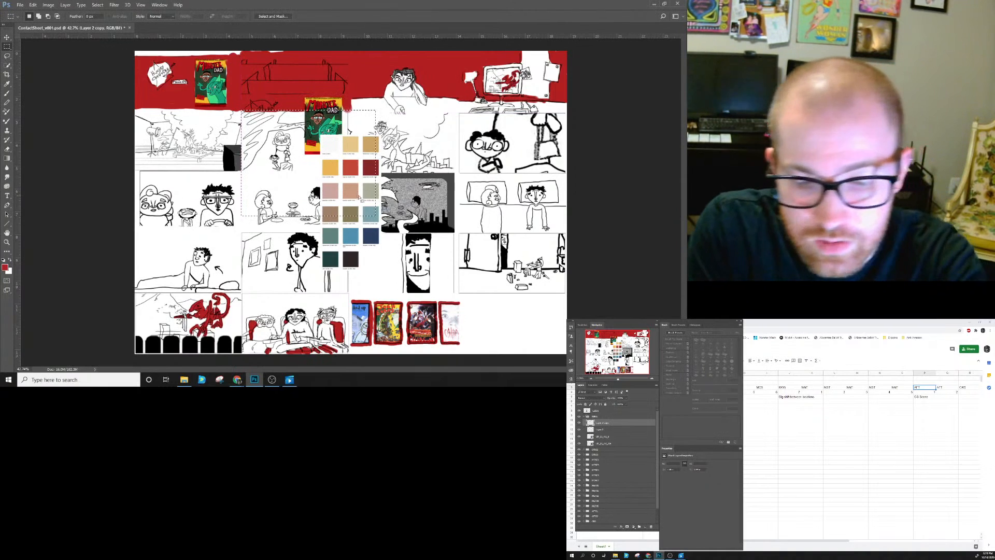
key(Delete)
key(ctrl+d)
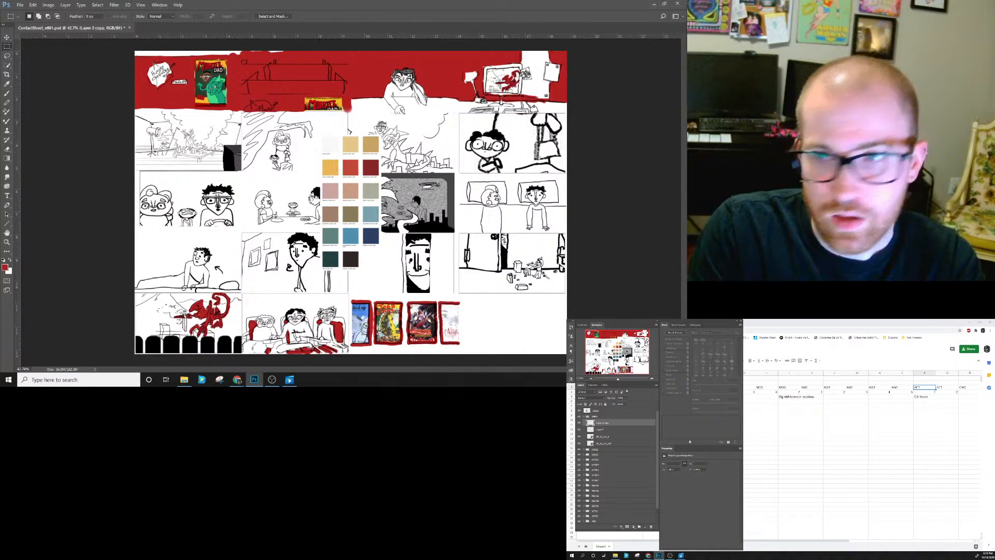
Collapse the layer group holding the posters and make the color layer Layer 1 active.
click(613, 430)
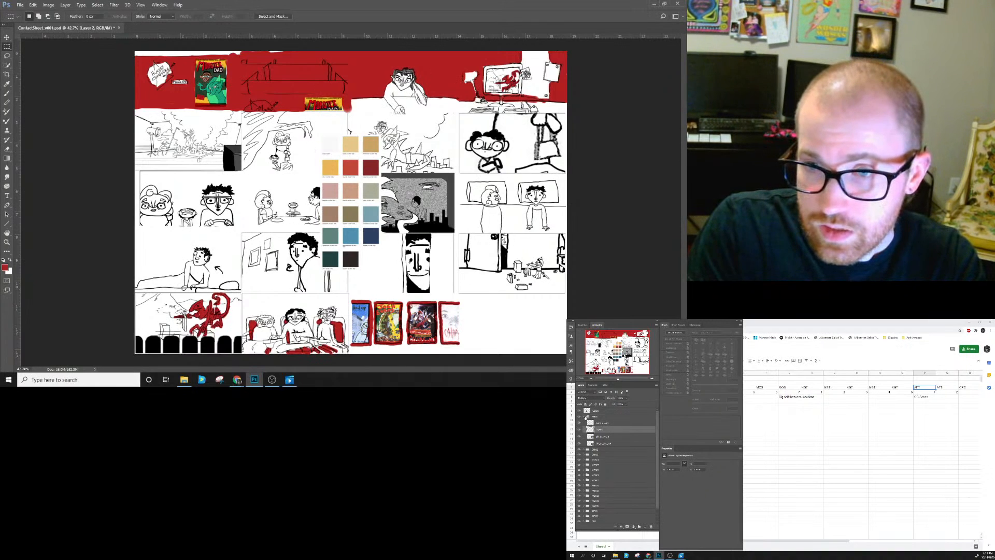
click(584, 416)
click(603, 501)
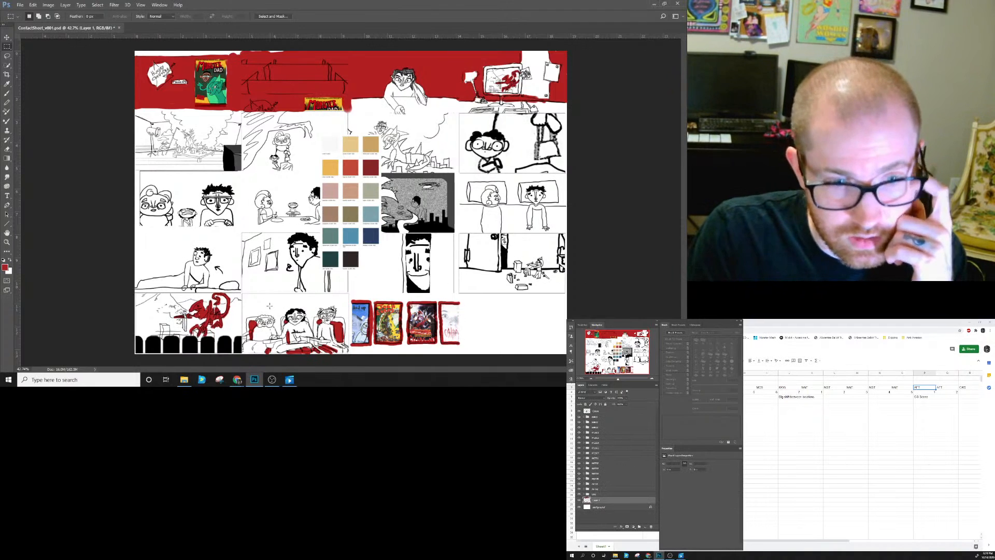
Set the Brush's foreground color to a near-black green with hue 141.
key(b)
key(d)
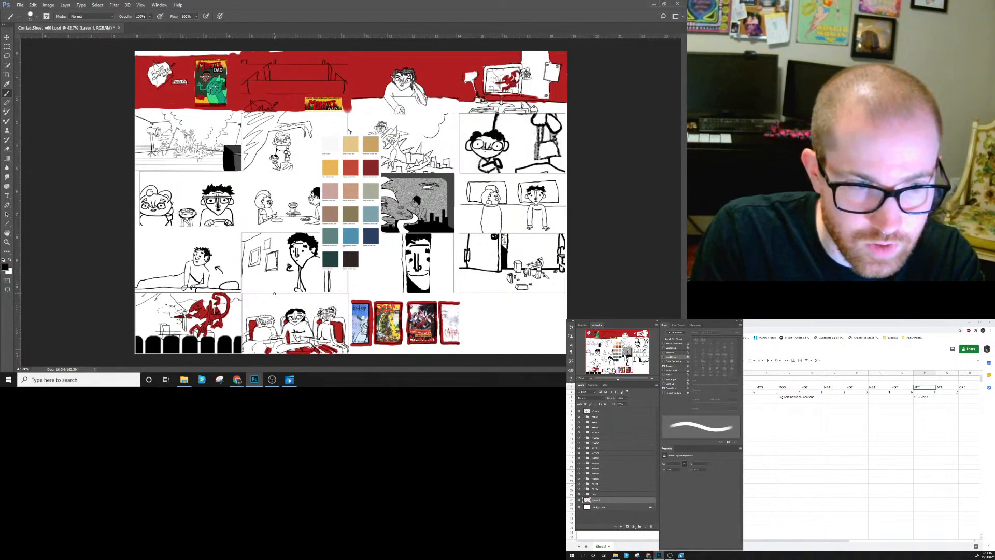
click(6, 268)
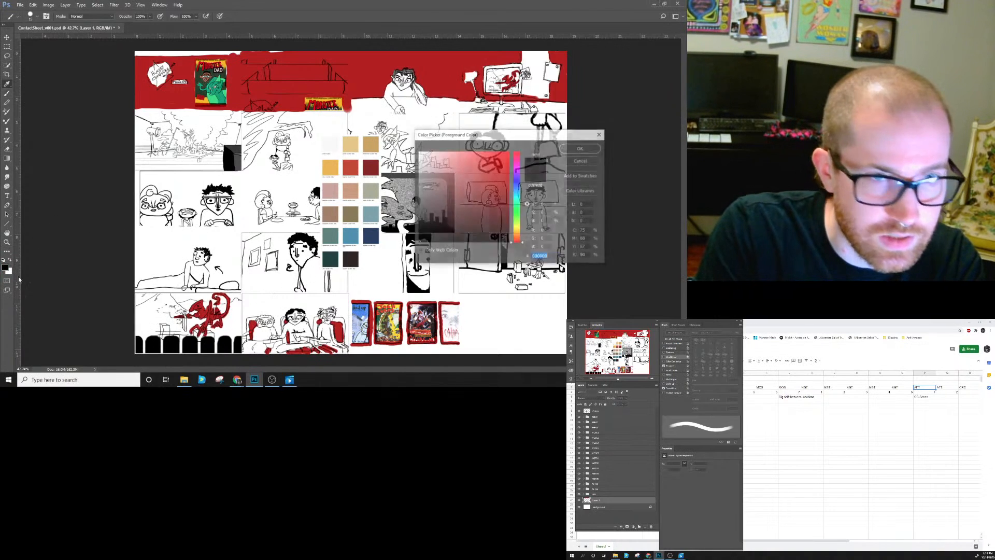
drag(509, 139, 192, 147)
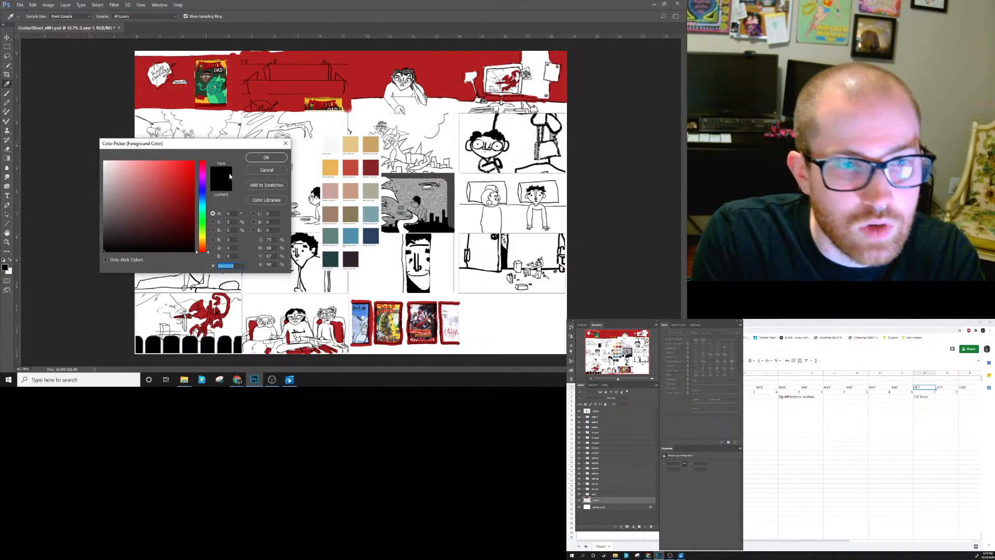
click(203, 227)
click(206, 217)
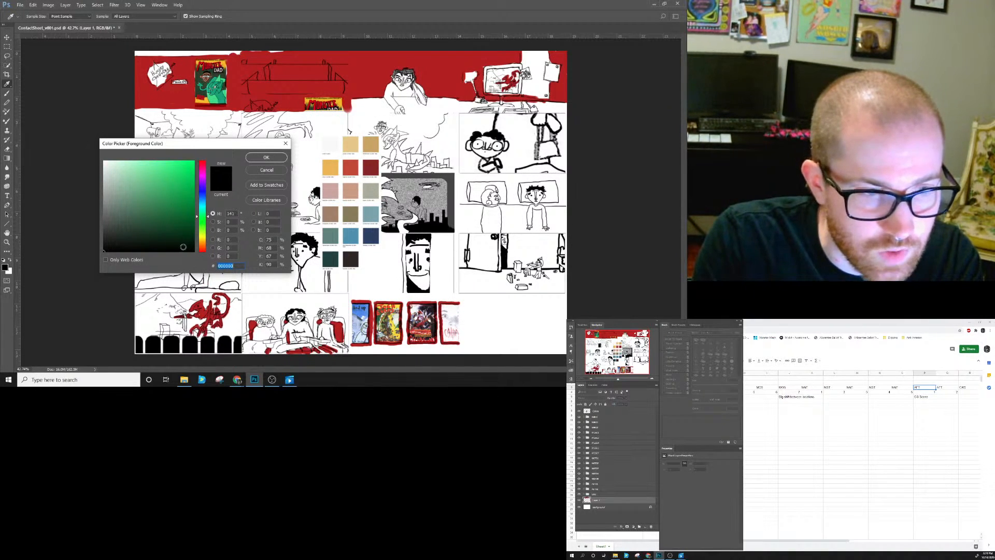
click(177, 250)
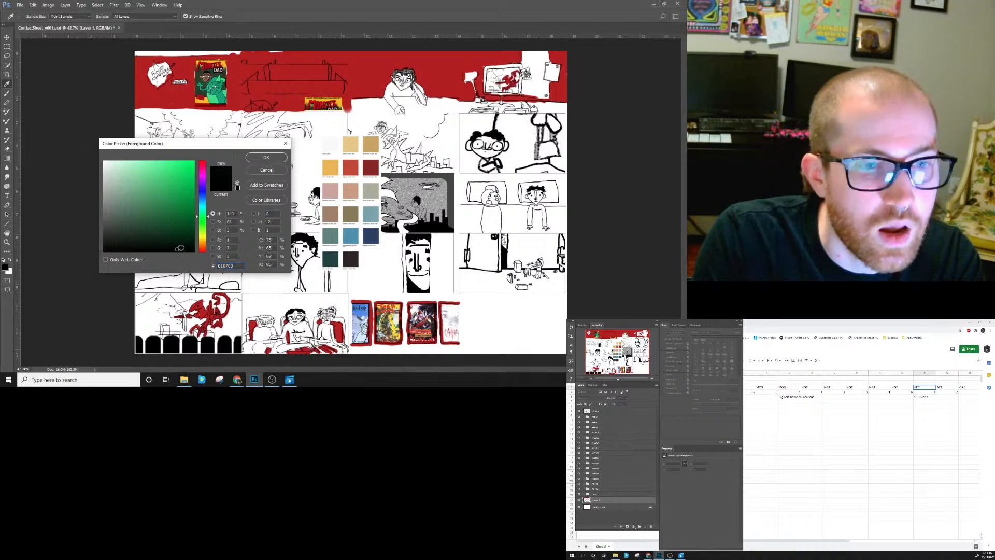
click(177, 245)
drag(115, 245, 141, 247)
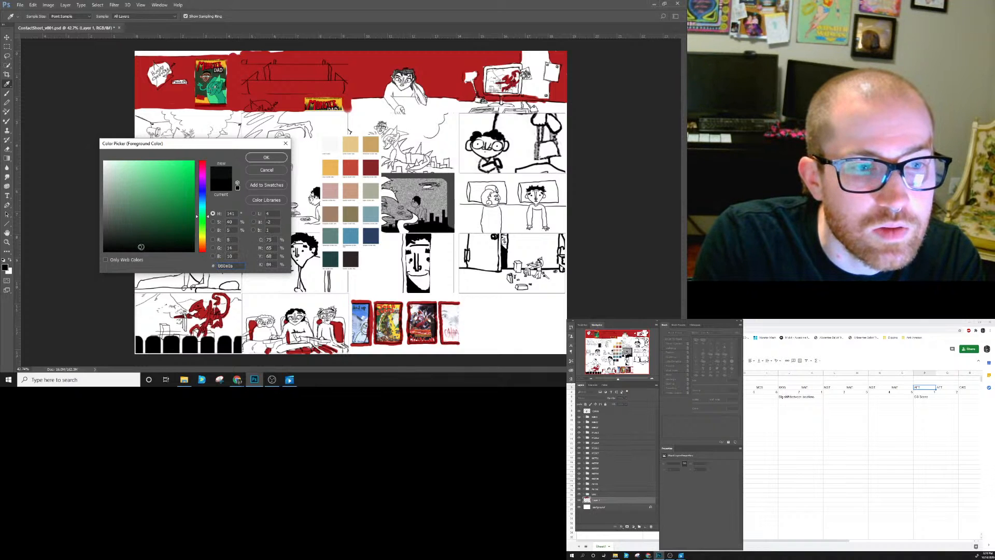
click(266, 157)
drag(283, 102, 322, 67)
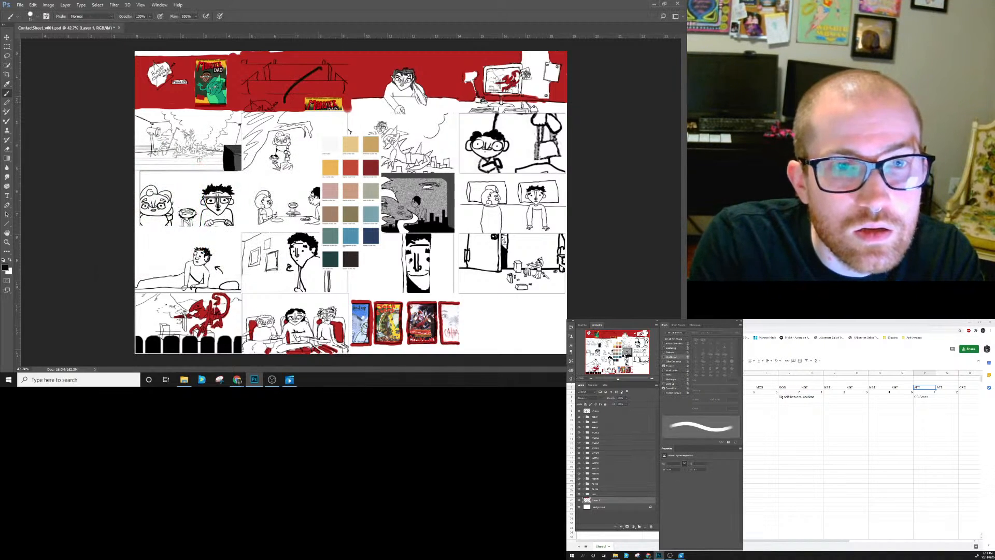
key(ctrl+z)
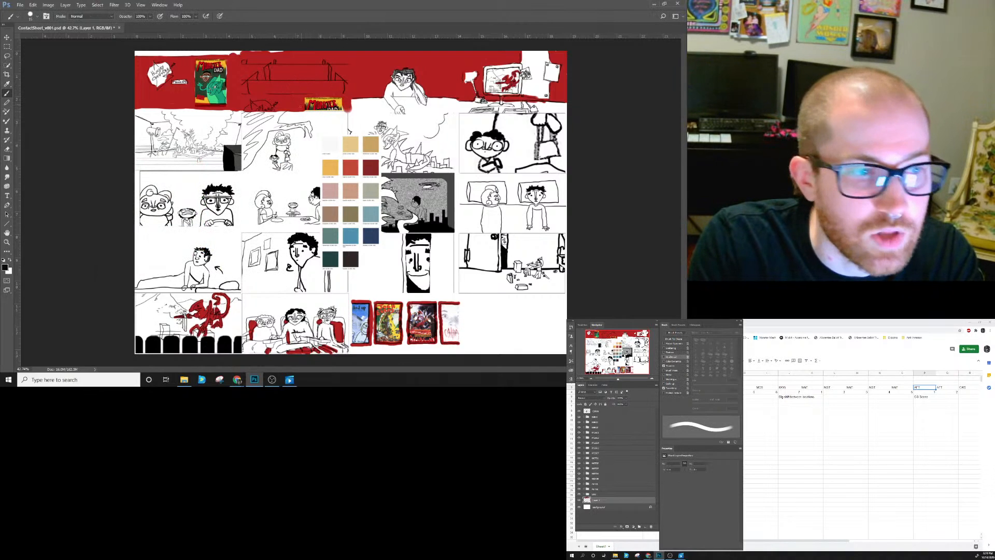
click(6, 268)
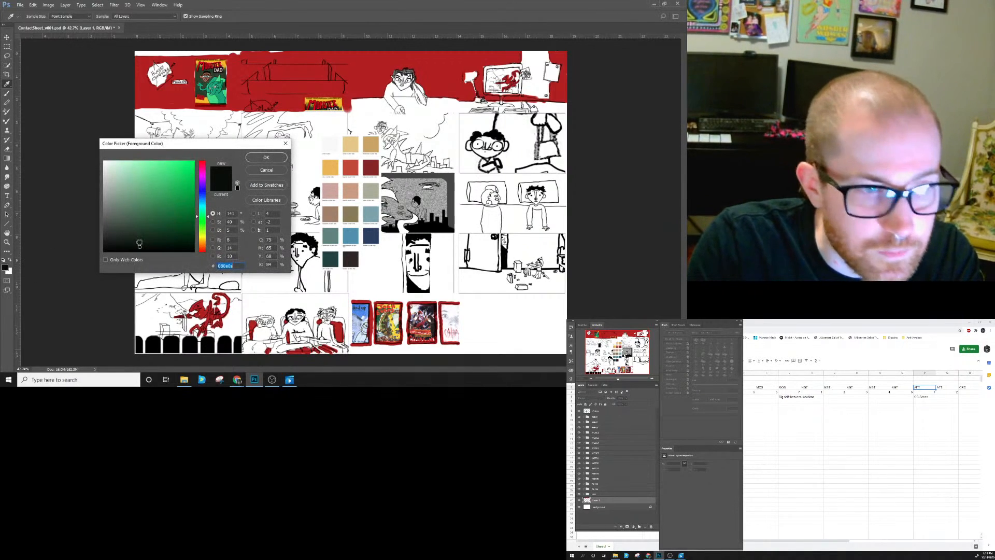
click(257, 159)
key(b)
drag(254, 76, 313, 74)
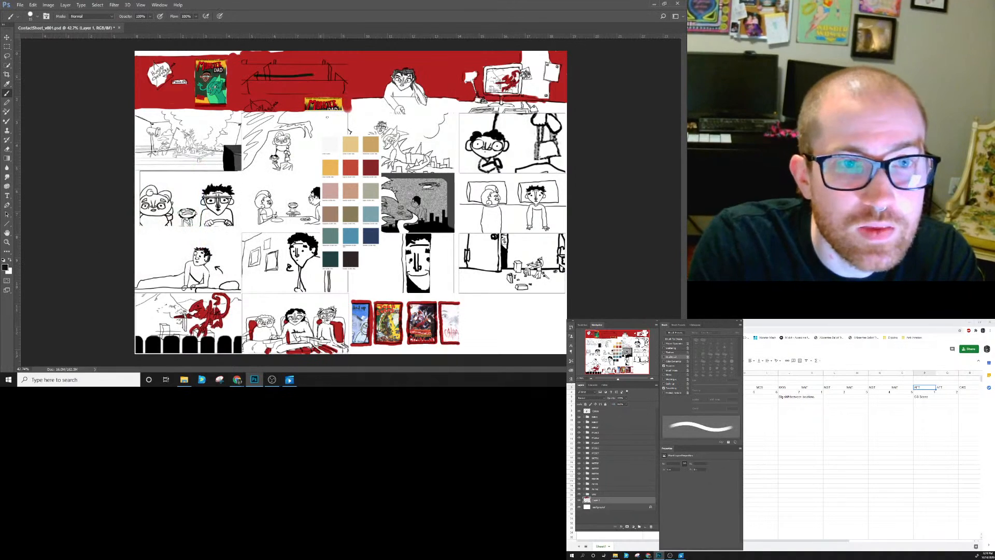
key(ctrl+z)
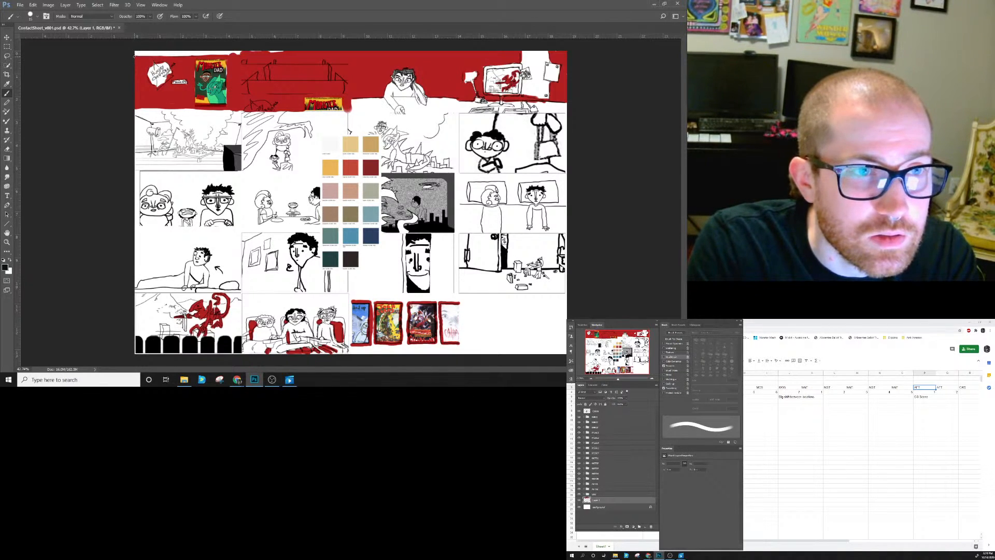
Paint the near-black strip along the upper edge of the first panel, above the red wall.
drag(168, 54, 191, 55)
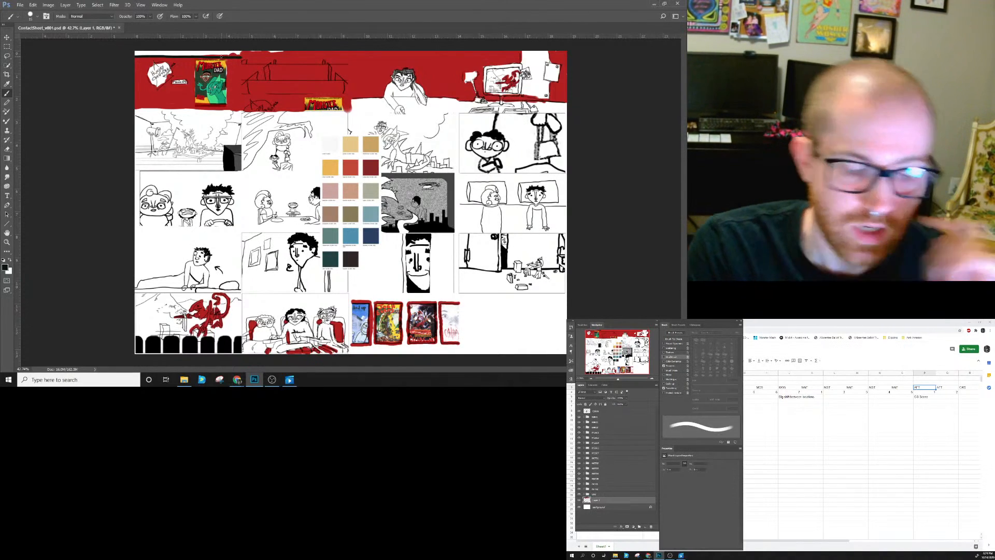
drag(137, 54, 236, 54)
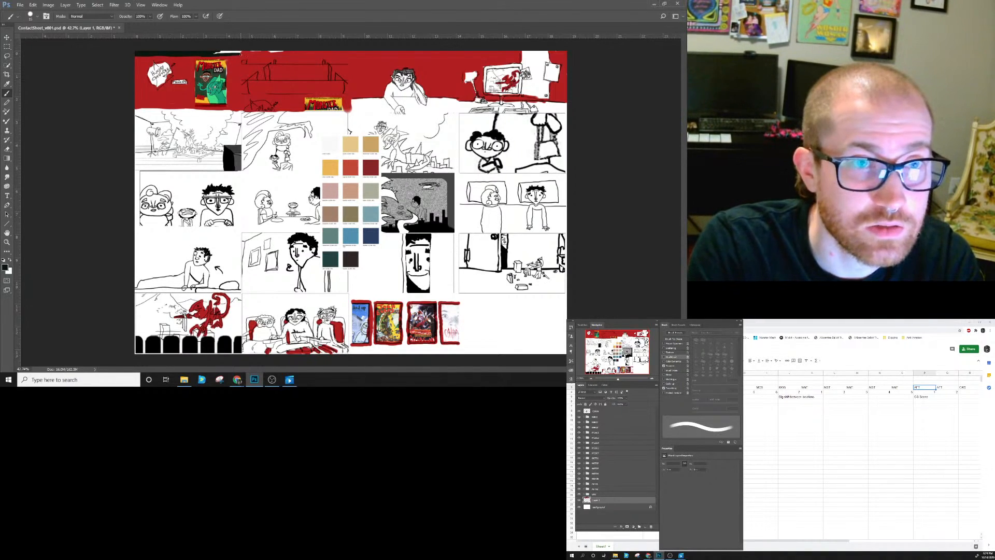
mouse_move(239, 53)
mouse_down()
mouse_move(215, 53)
mouse_move(237, 52)
mouse_up()
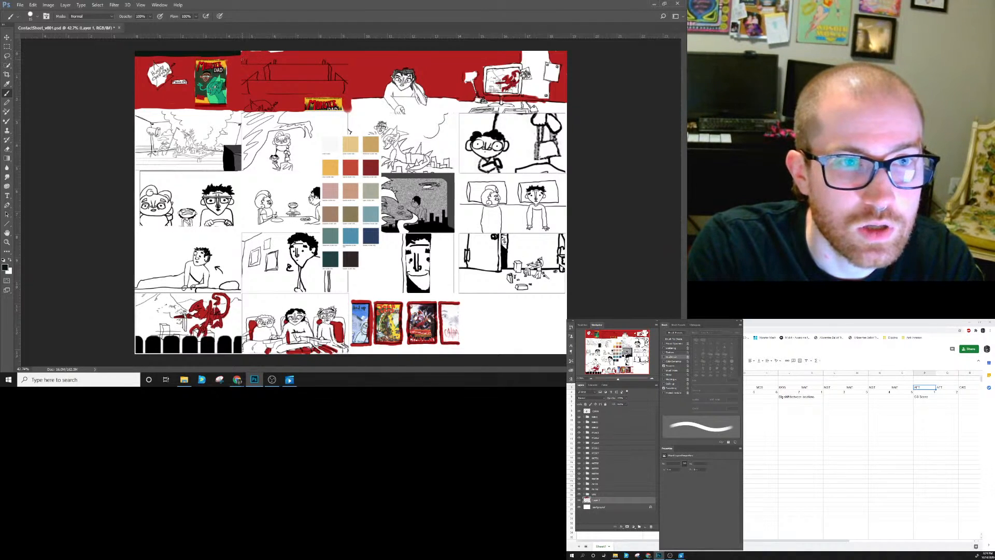
Paint the near-black strip along the upper edge of the second panel, above the red wall.
mouse_move(242, 60)
mouse_down()
mouse_move(348, 58)
mouse_move(244, 51)
mouse_move(345, 53)
mouse_move(321, 53)
mouse_up()
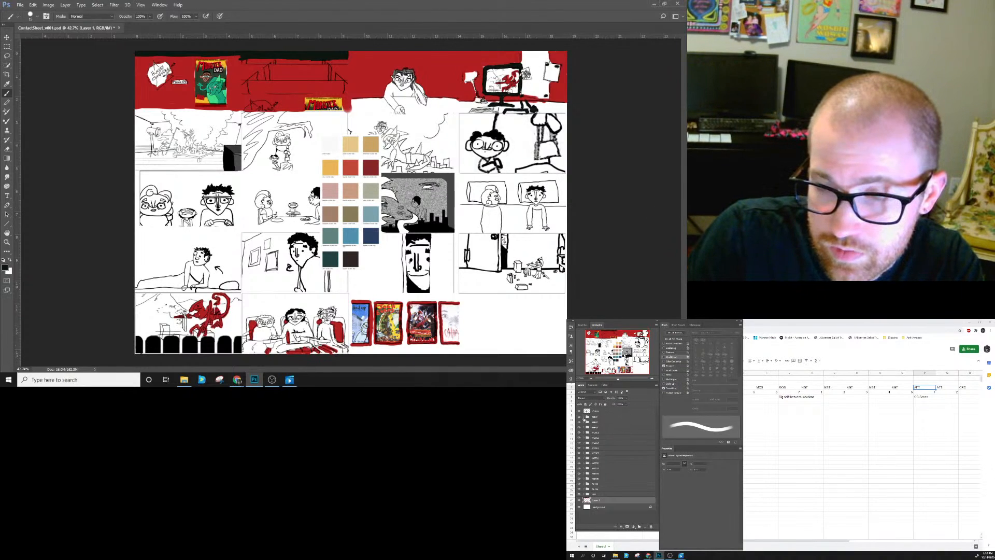
Add a new layer above the panel groups and paint the theater seats and the background behind the seated audience near-black green.
click(616, 418)
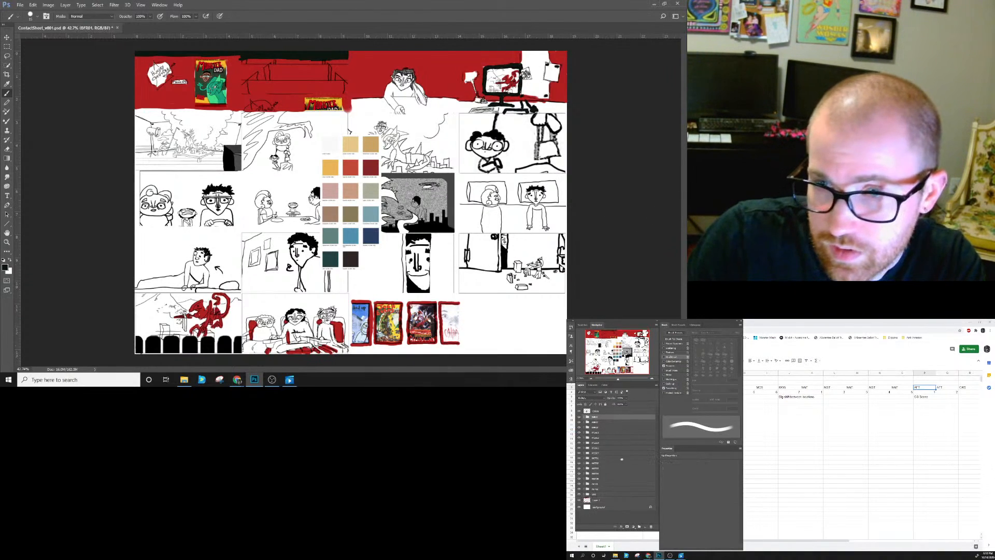
click(645, 527)
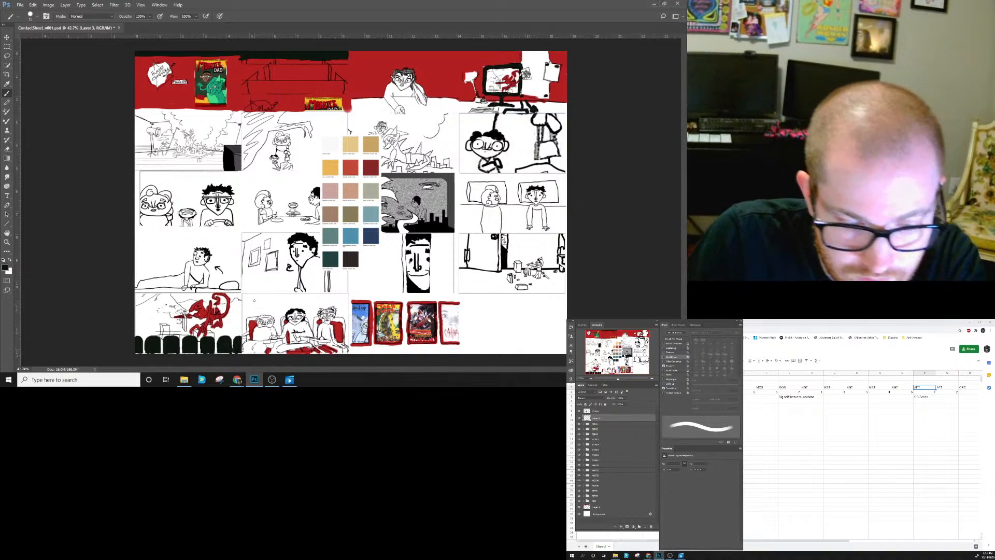
mouse_move(250, 307)
mouse_down()
mouse_move(245, 300)
mouse_move(268, 293)
mouse_move(341, 294)
mouse_move(349, 334)
mouse_move(339, 306)
mouse_move(278, 329)
mouse_move(255, 307)
mouse_move(269, 300)
mouse_move(258, 300)
mouse_move(278, 317)
mouse_move(244, 311)
mouse_move(309, 299)
mouse_move(310, 317)
mouse_move(326, 298)
mouse_move(352, 311)
mouse_up()
key(bracketright)
key(bracketright)
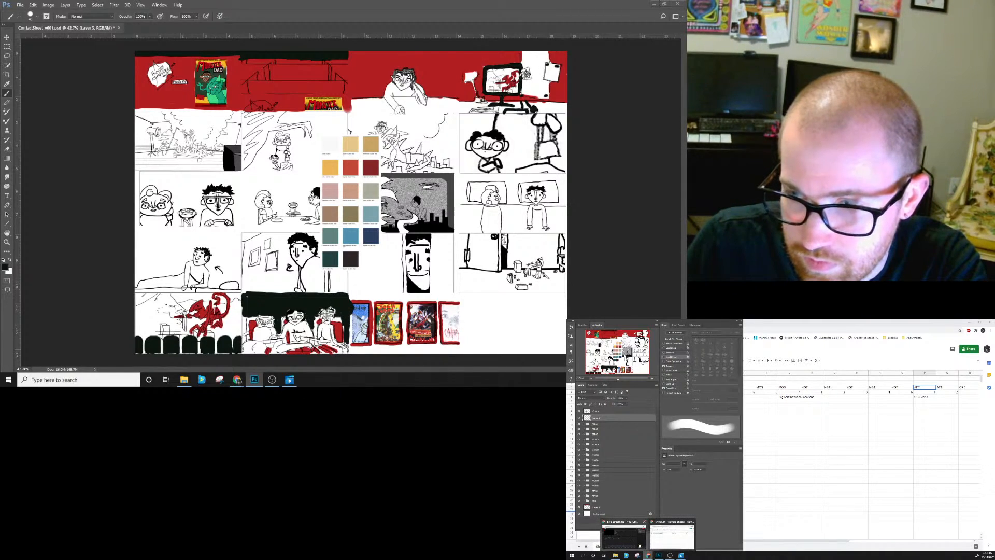
Check the live stream's dashboard in YouTube Studio, then return to Photoshop.
click(638, 544)
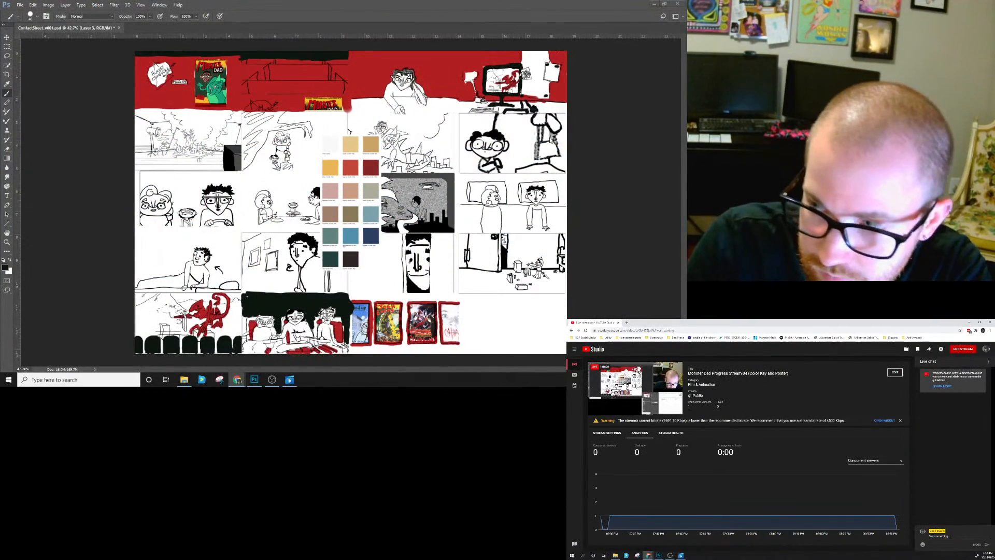
click(549, 78)
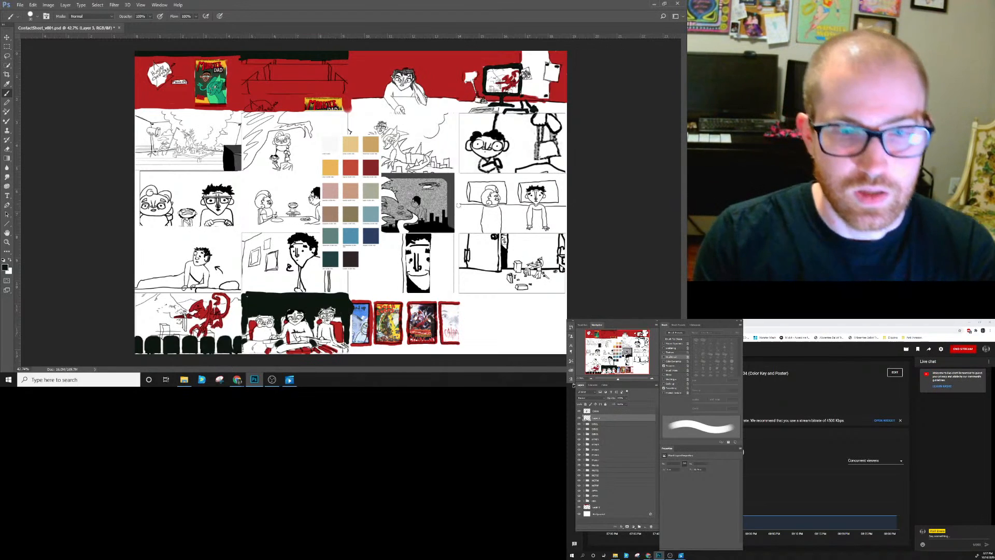
Paint the wall above and below the row of red-framed posters near-black green.
mouse_move(356, 296)
mouse_down()
mouse_move(347, 297)
mouse_move(458, 295)
mouse_move(394, 299)
mouse_up()
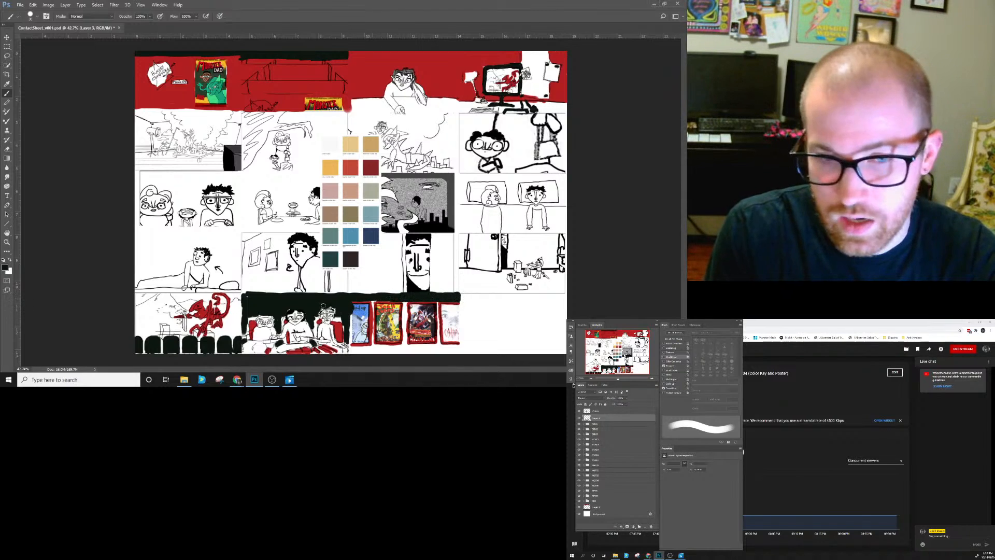
mouse_move(348, 348)
mouse_down()
mouse_move(457, 350)
mouse_move(414, 357)
mouse_move(432, 346)
mouse_move(386, 346)
mouse_up()
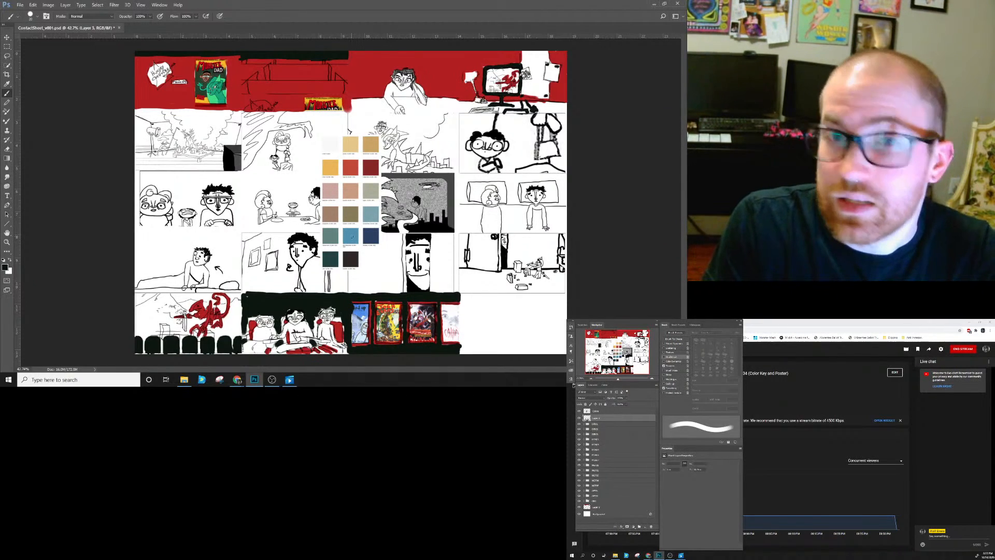
Sample the grey-blue palette swatch, then load Layer 3's paint as a selection and reduce it to the row of theater seats.
alt+click(354, 237)
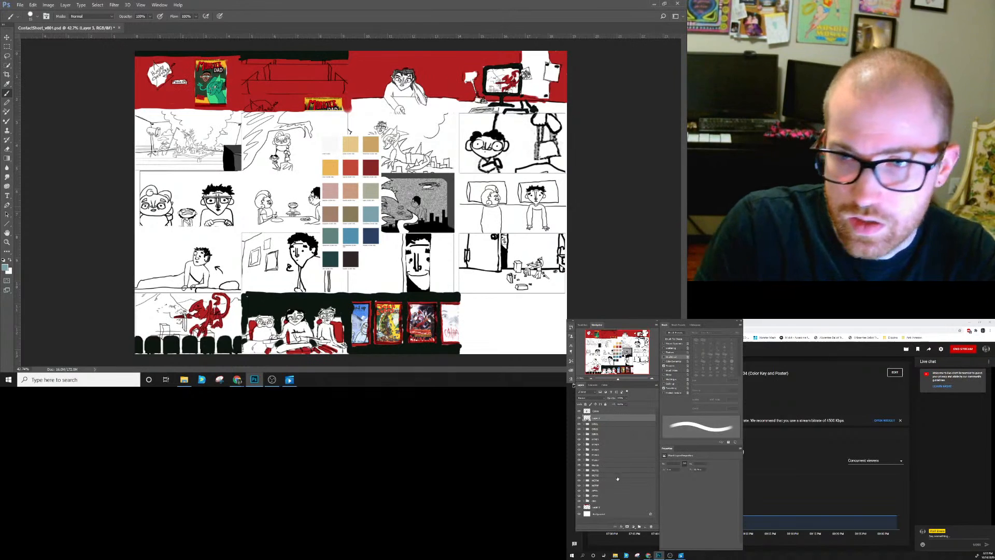
click(600, 506)
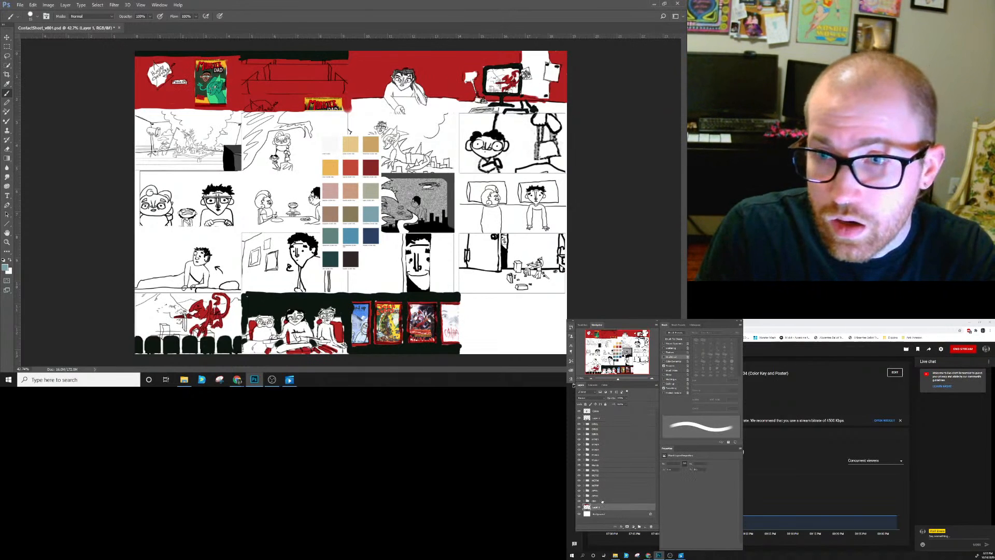
click(580, 418)
click(580, 418)
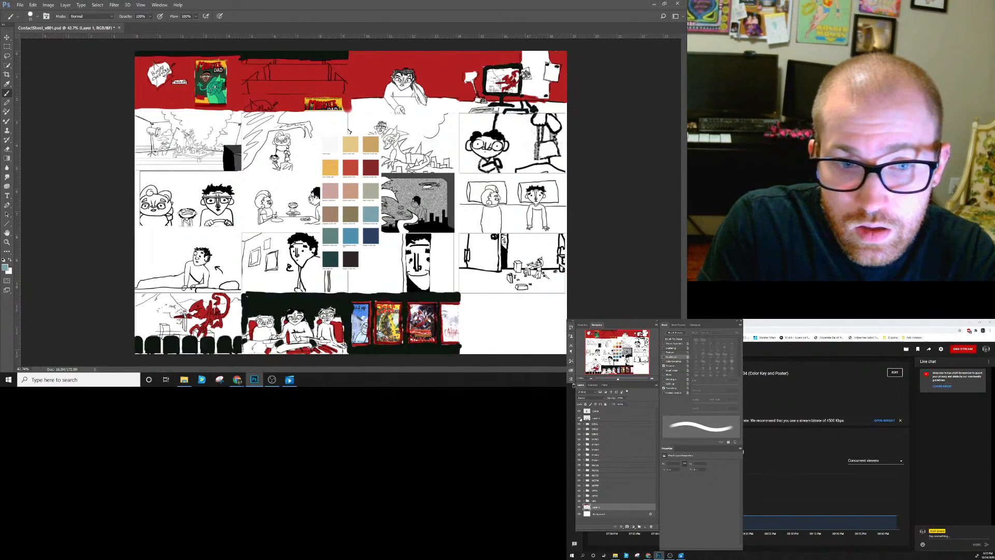
ctrl+click(588, 418)
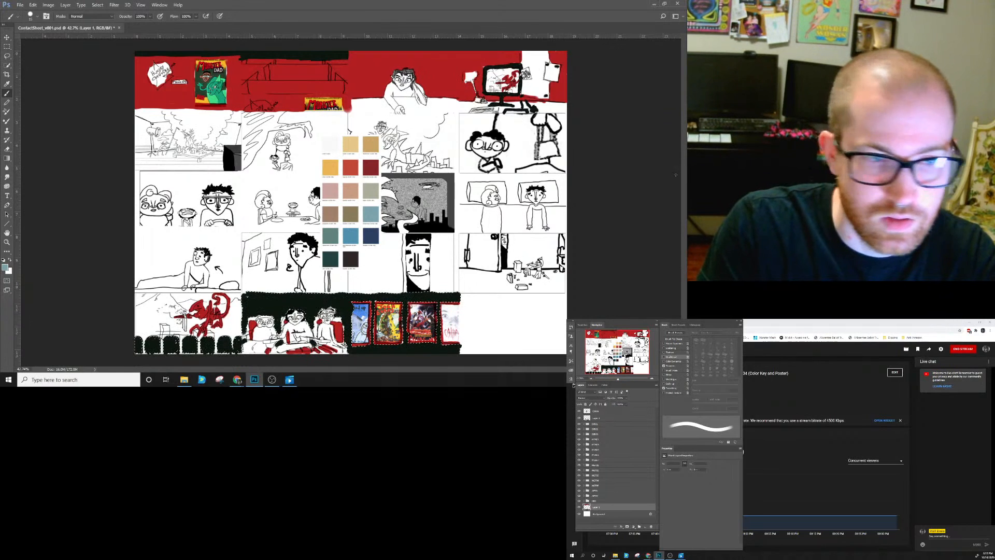
key(l)
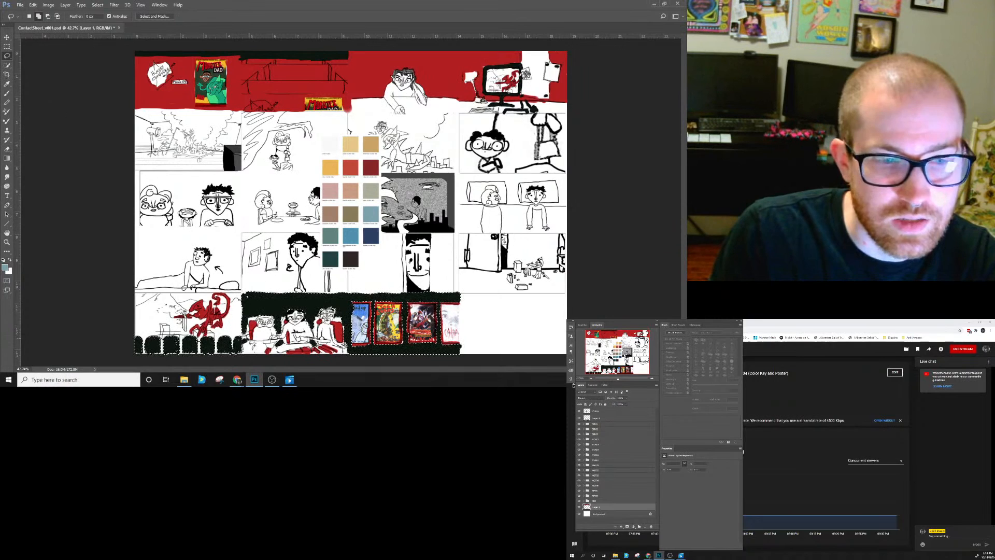
key(alt)
mouse_move(245, 355)
mouse_down()
mouse_move(127, 330)
mouse_move(238, 278)
mouse_move(451, 273)
mouse_move(536, 330)
mouse_move(443, 376)
mouse_move(271, 381)
mouse_move(245, 357)
mouse_up()
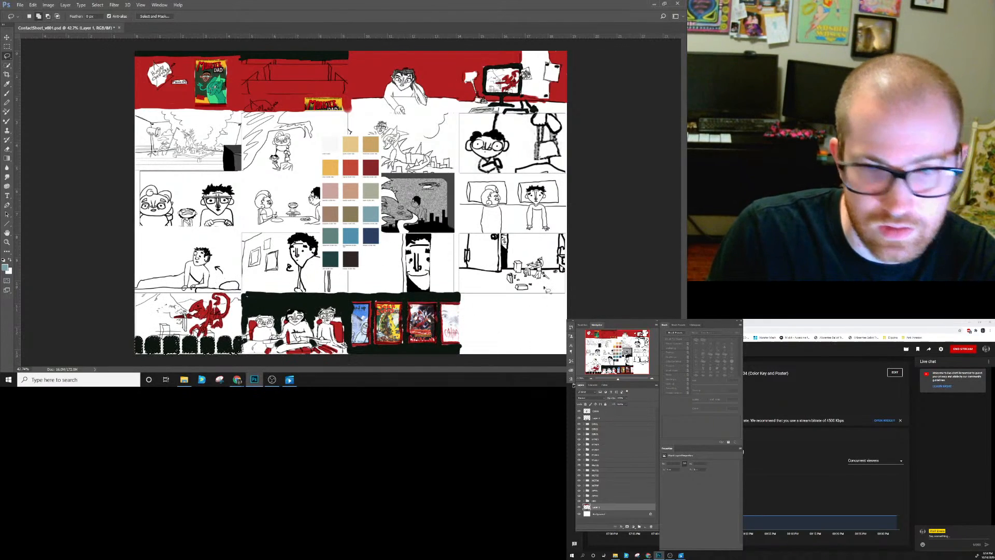
Mask Layer 3 to the selected theater seats and place a duplicate of it beneath the panel groups, just above Layer 1.
click(613, 422)
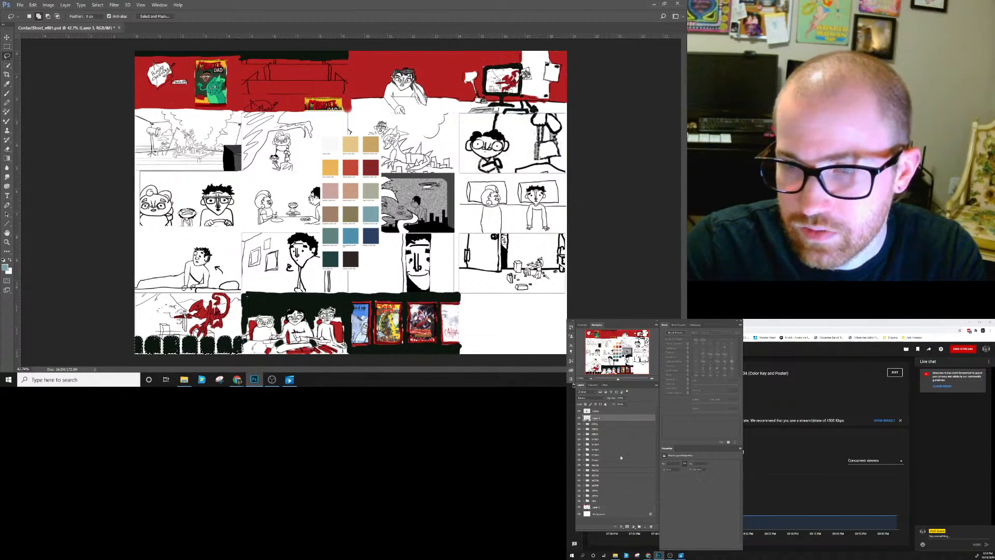
click(627, 526)
drag(642, 507, 645, 526)
drag(623, 418, 599, 507)
Replace the duplicate layer's mask with one made from the inverted seat selection, leaving out the first theater panel.
right_click(597, 507)
click(619, 479)
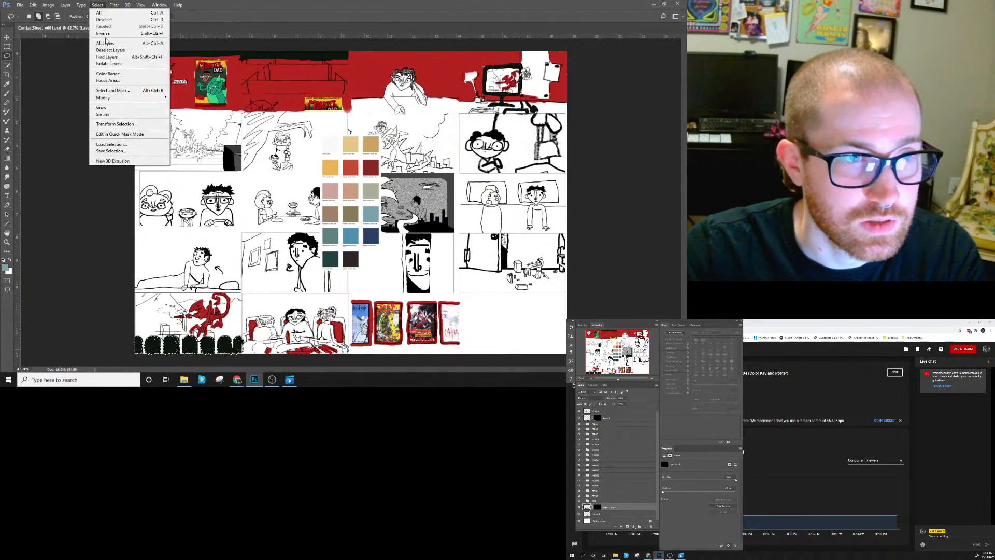
click(100, 13)
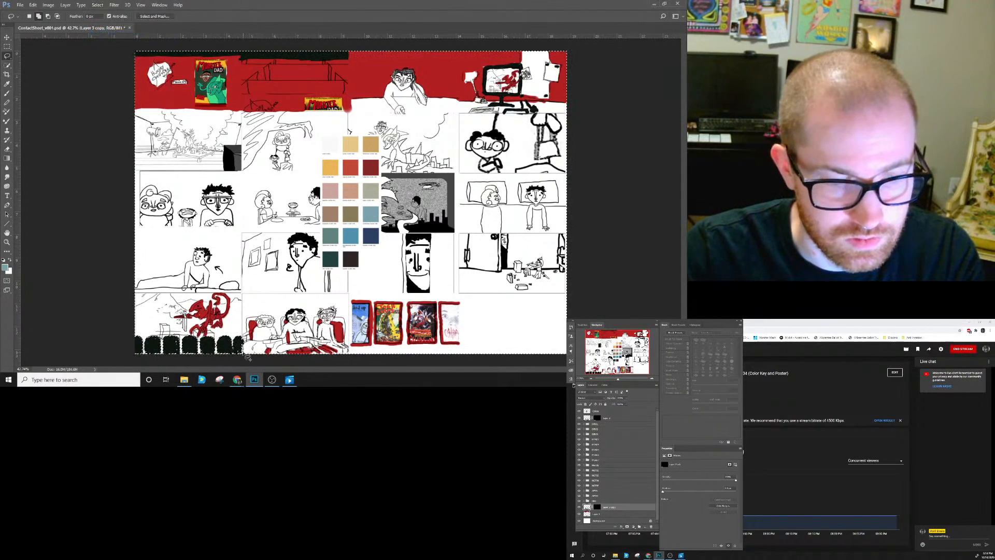
mouse_move(130, 317)
mouse_down()
mouse_move(224, 342)
mouse_move(155, 357)
mouse_move(112, 345)
mouse_up()
drag(218, 367, 126, 349)
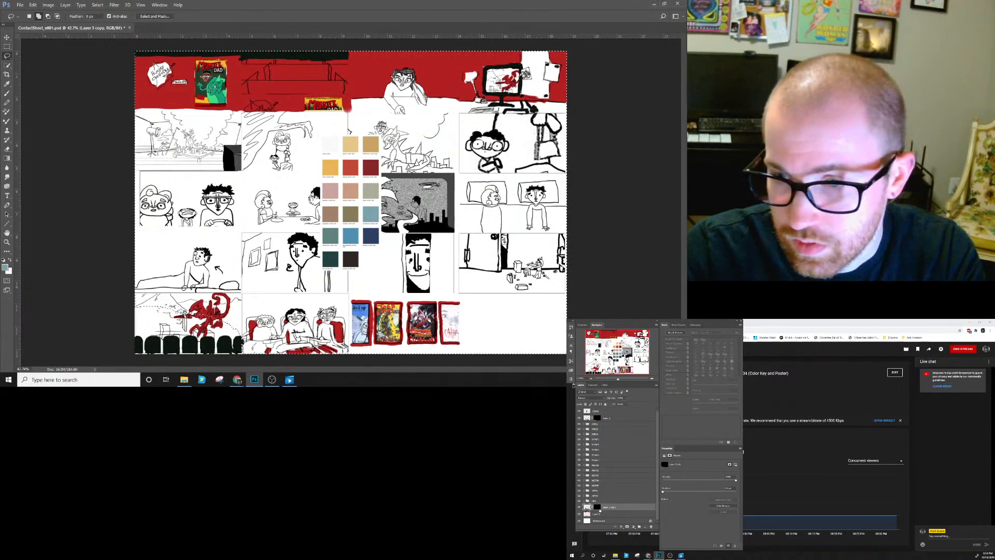
right_click(598, 508)
click(619, 470)
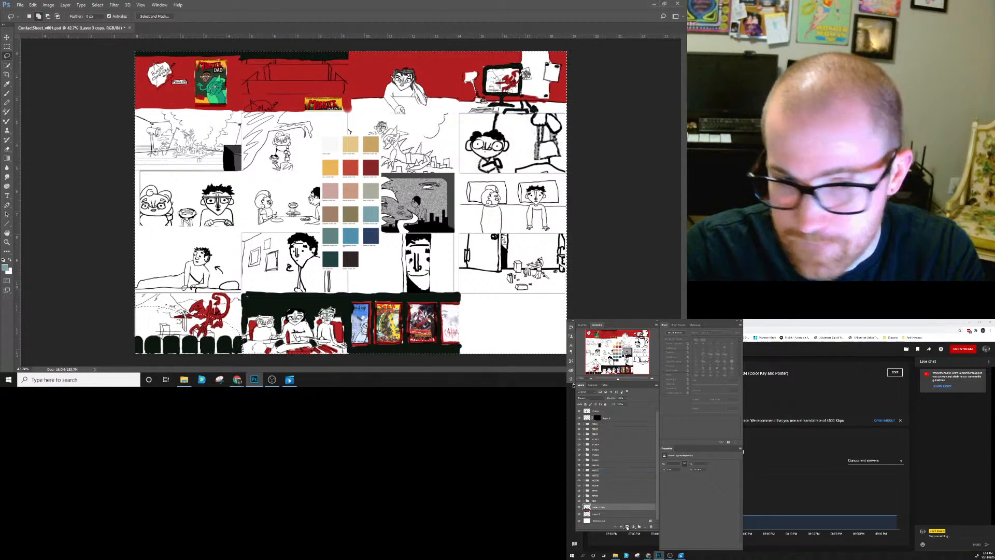
click(624, 525)
click(580, 508)
click(580, 507)
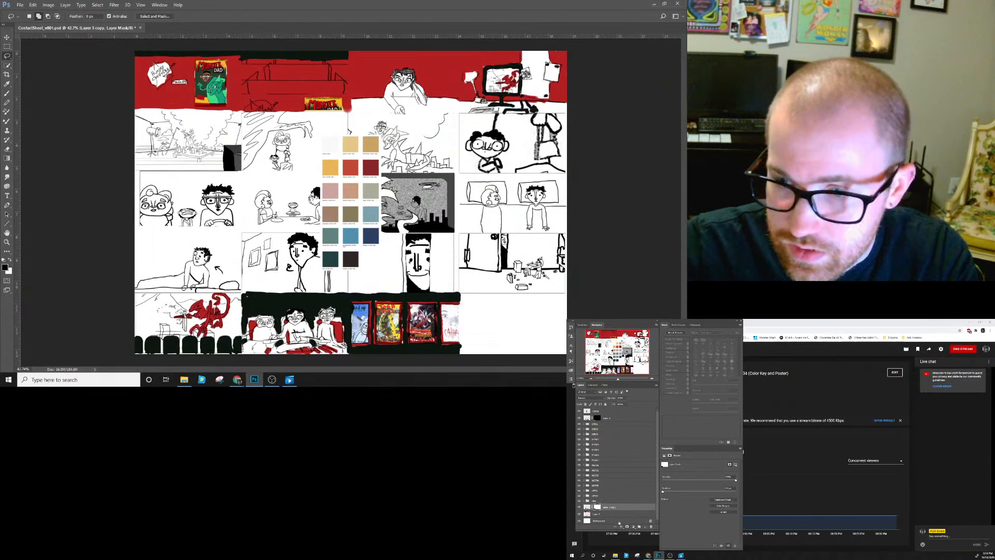
Add a new layer above the masked Layer 3 copy and switch to the Brush.
click(645, 526)
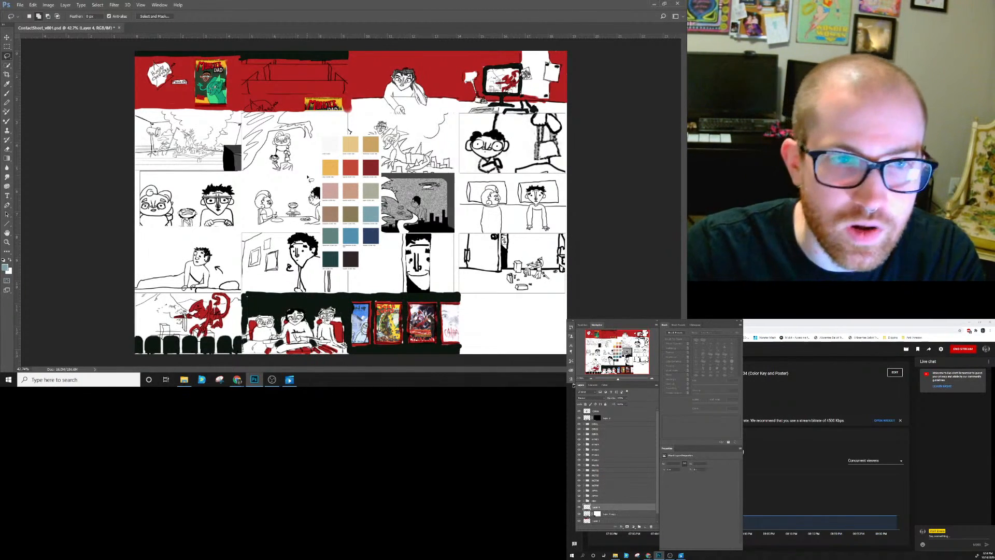
key(b)
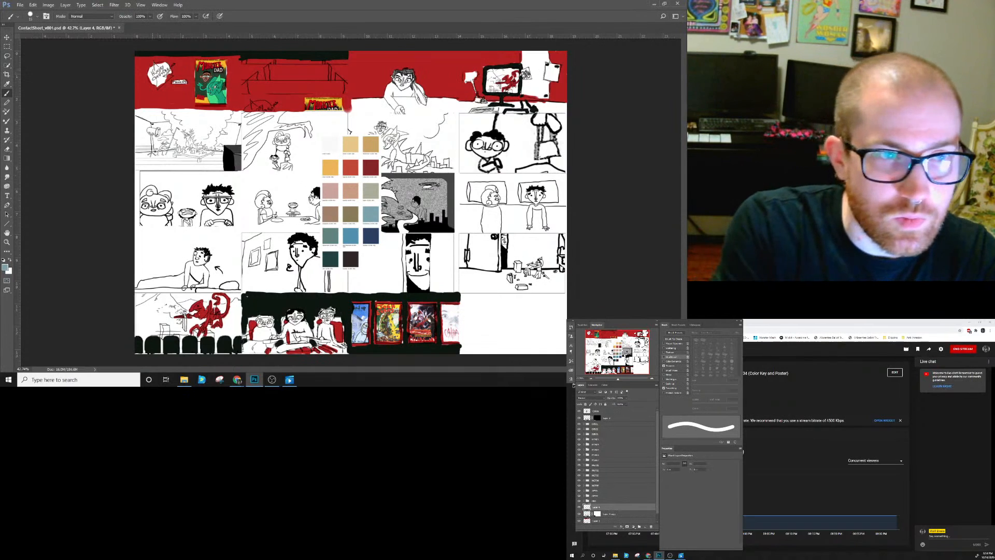
Try painting the speech bubble and the small shape beside it in the first panel grey-blue.
drag(155, 68, 150, 77)
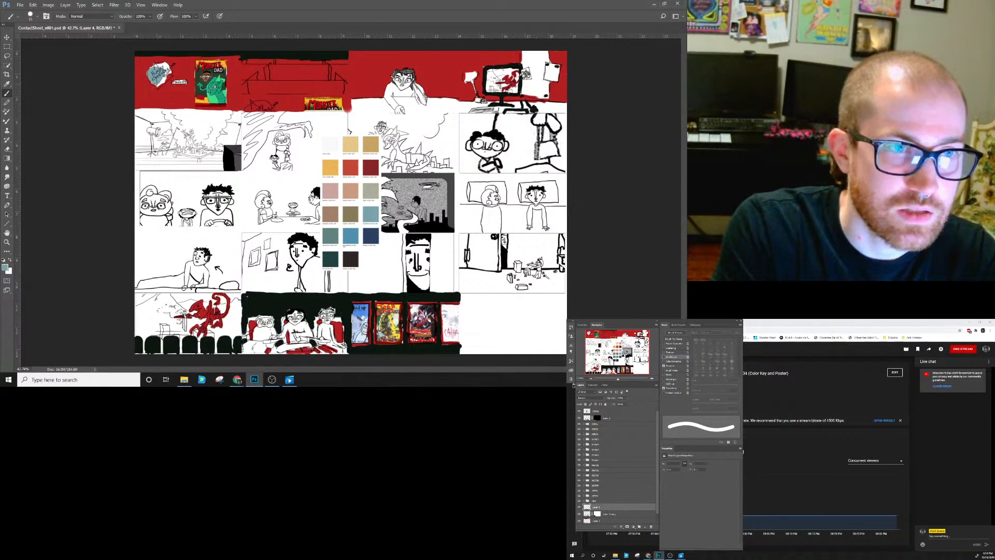
drag(160, 84, 163, 77)
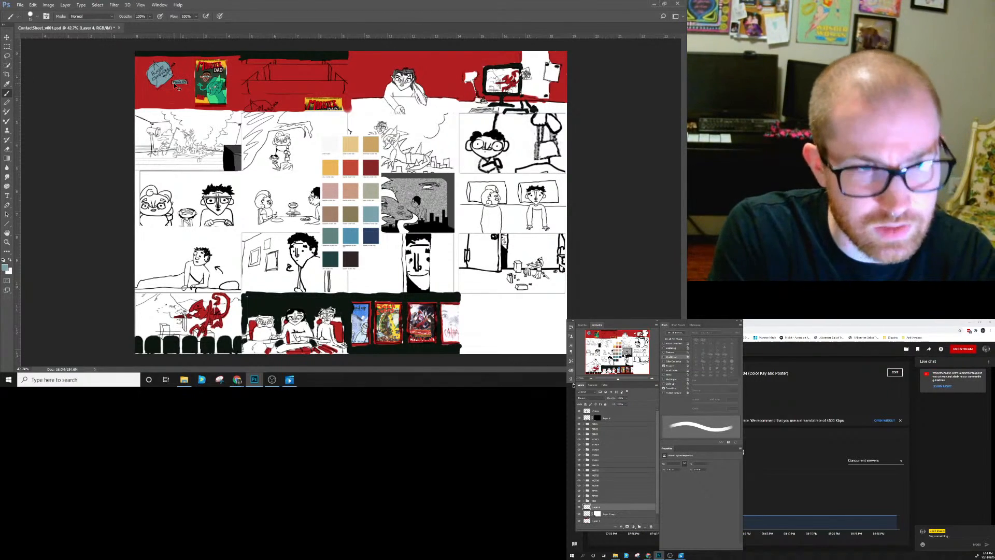
key(ctrl+alt+z)
key(ctrl+alt+z)
key(ctrl+alt+z)
Try a duller grey on the first panel's speech bubble and small shape.
click(6, 267)
click(119, 191)
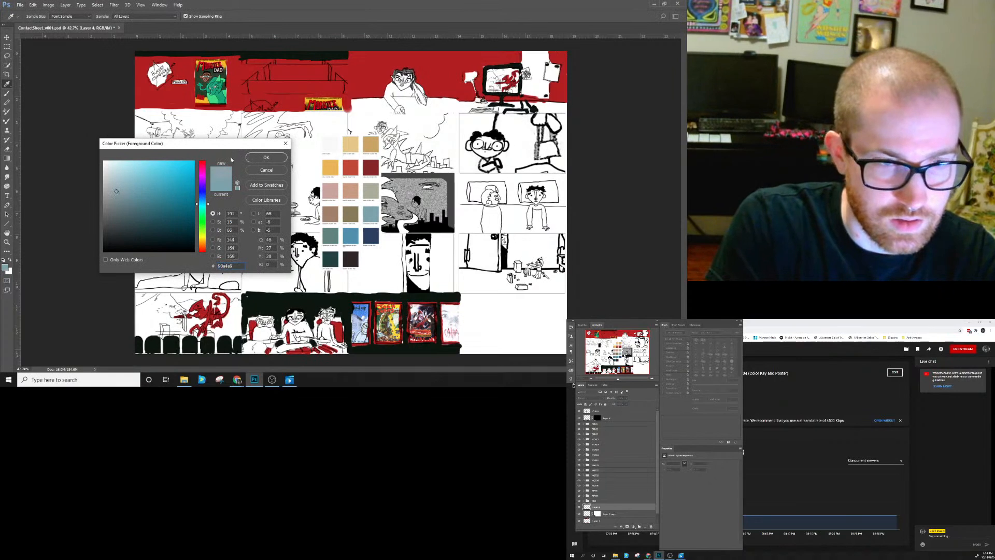
click(266, 157)
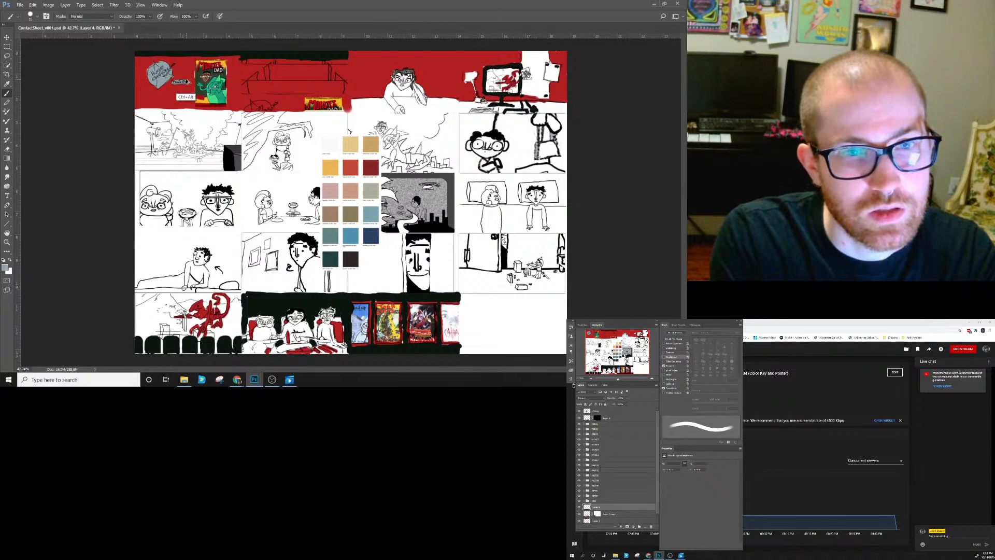
key(ctrl+alt+z)
key(ctrl+alt+z)
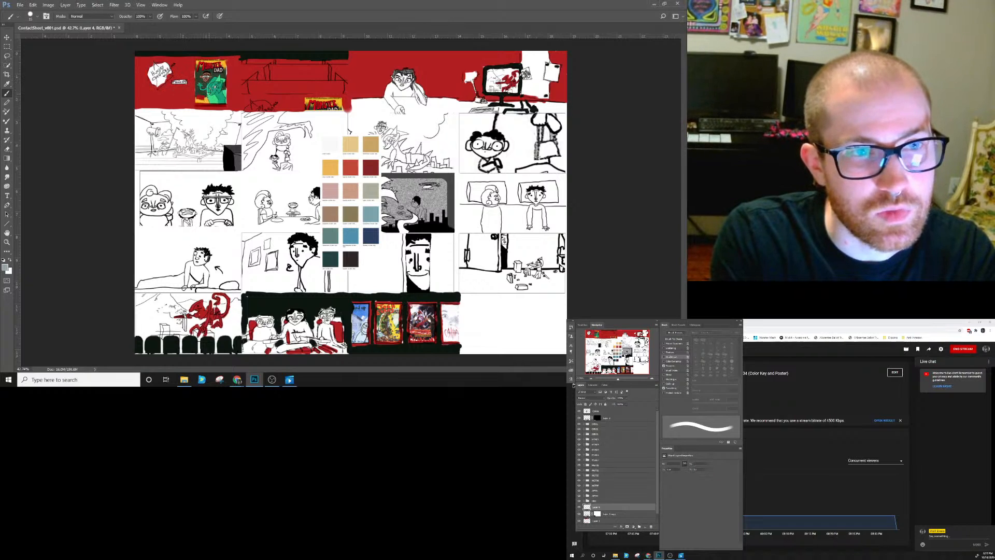
Derive a pale beige with hue 43 from the poster's yellow and paint the first panel's speech bubble, small shape and upper wall trim.
alt+click(207, 99)
click(5, 267)
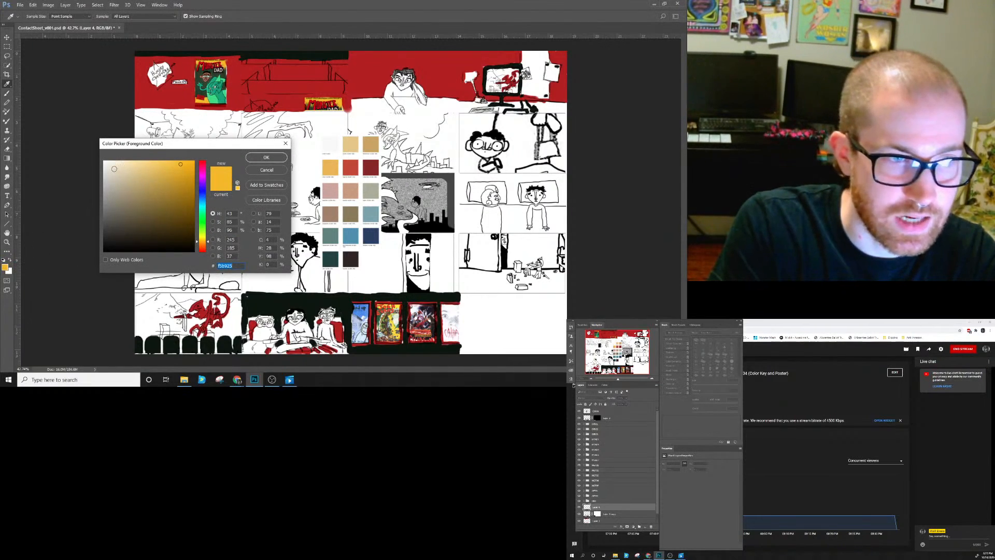
click(116, 174)
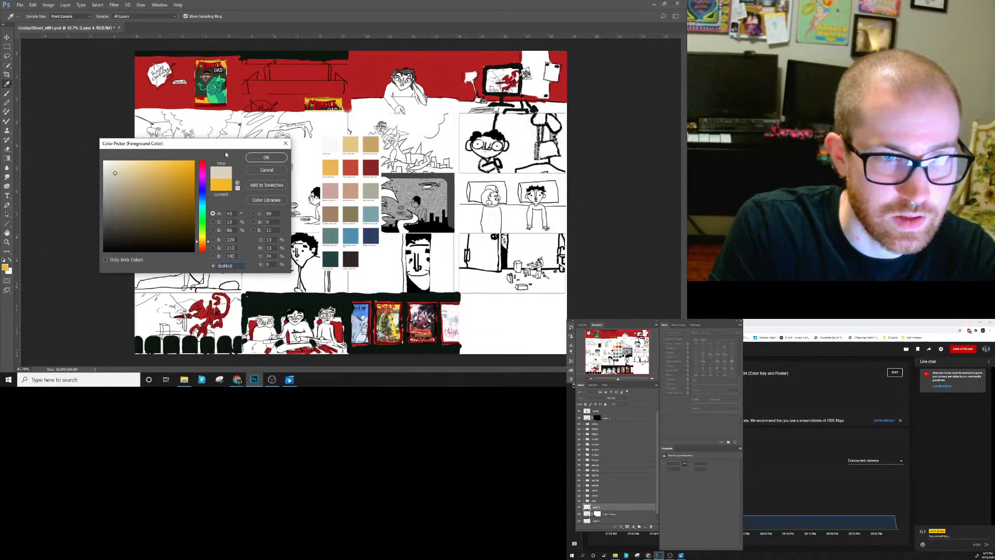
click(257, 157)
key(b)
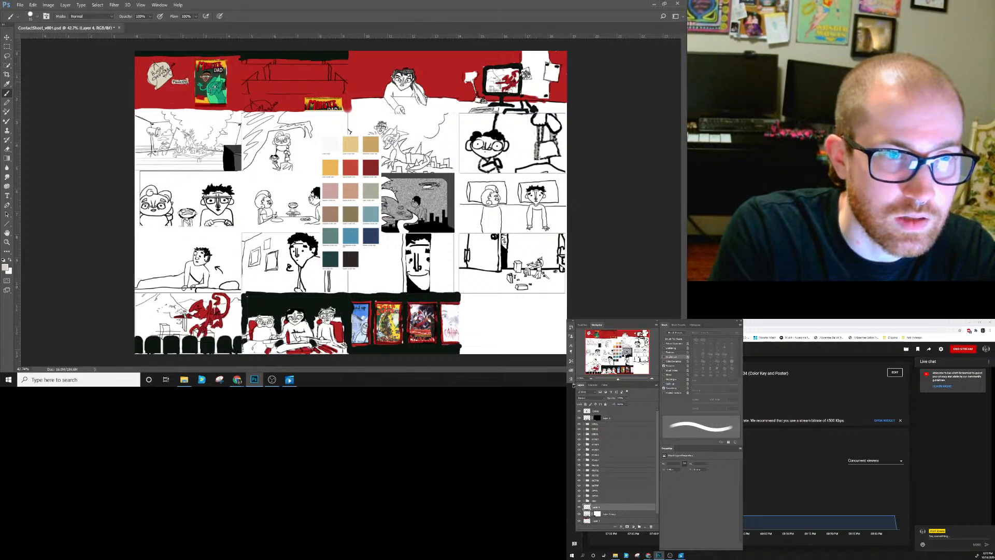
drag(135, 57, 232, 57)
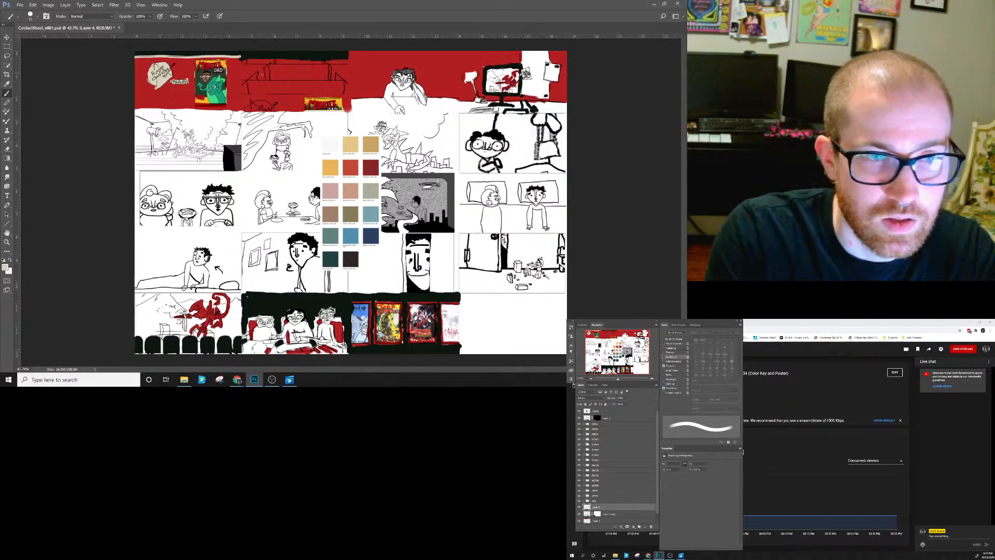
Paint the wall trim, tiered framework and rounded shape at the lower edge of the second panel in the same pale beige.
drag(241, 94, 302, 94)
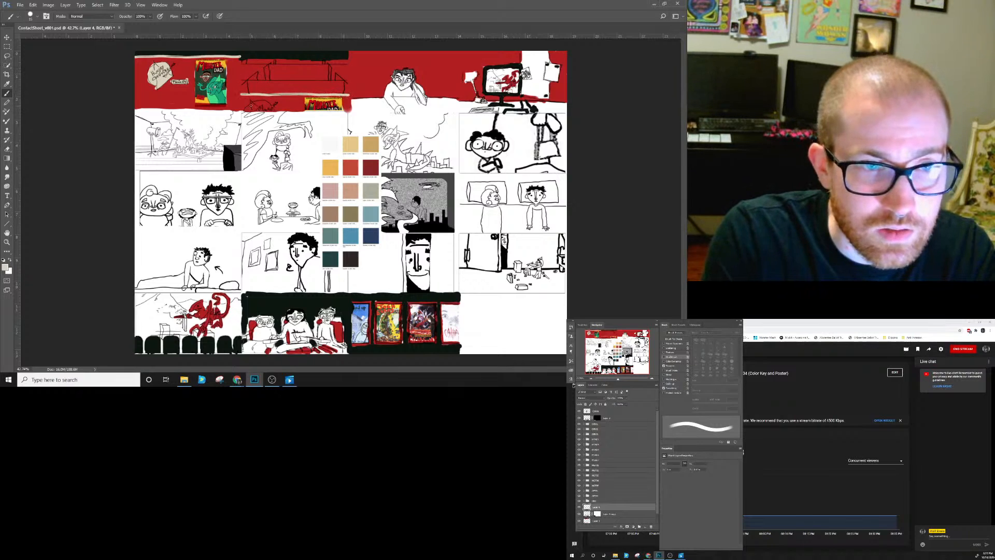
mouse_move(254, 106)
mouse_down()
mouse_move(271, 107)
mouse_move(250, 107)
mouse_up()
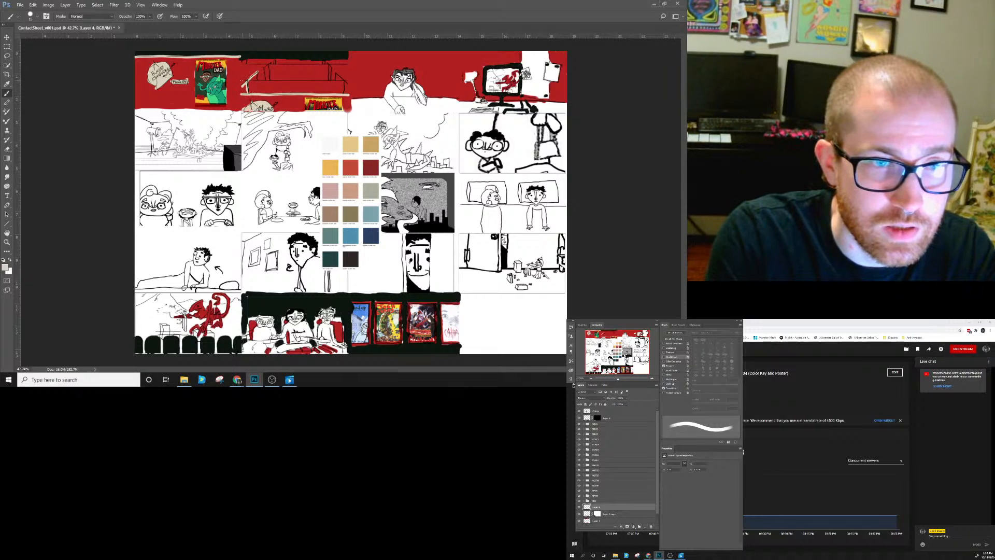
drag(257, 80, 331, 80)
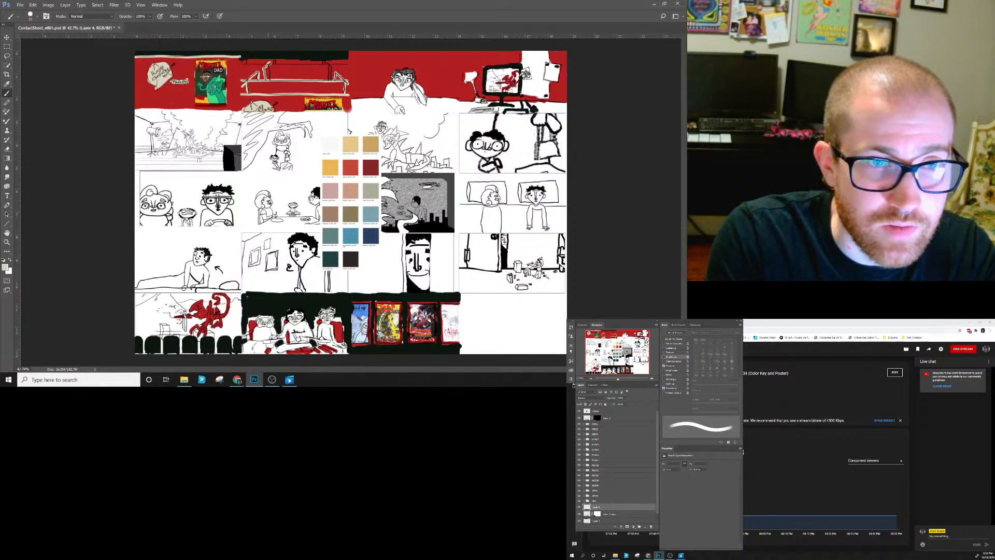
drag(276, 63, 324, 65)
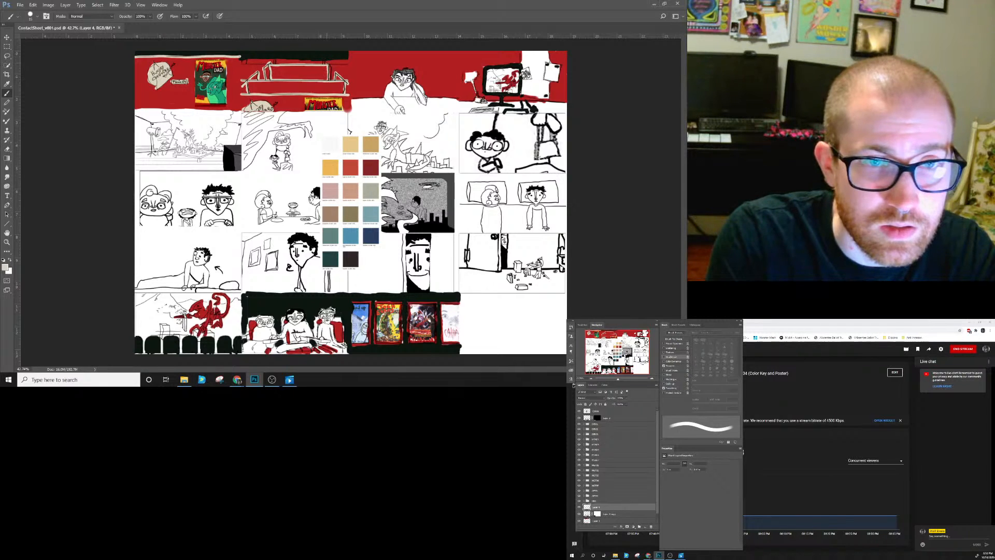
Extend the pale beige along the upper beam and ceiling trim of the second panel.
drag(330, 64, 348, 65)
drag(269, 64, 247, 63)
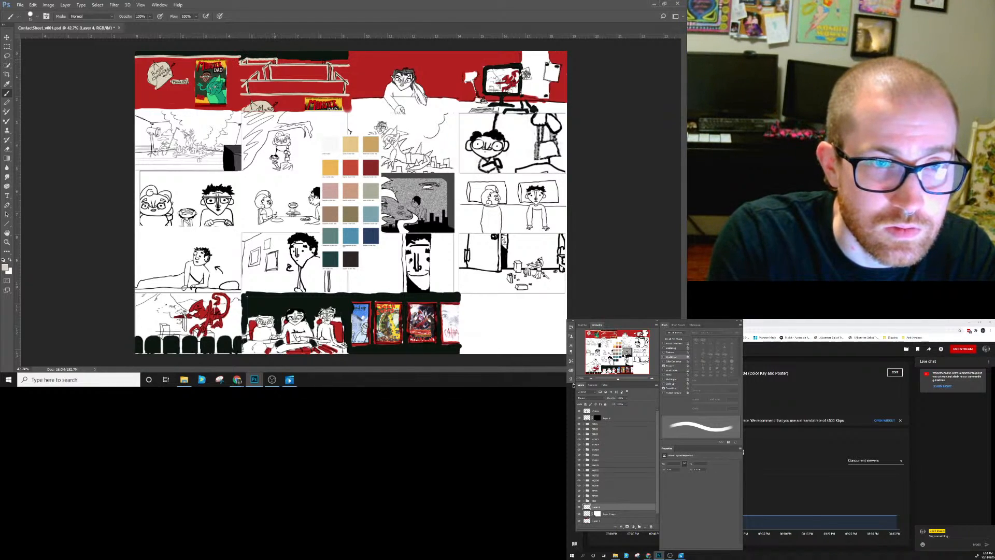
drag(274, 60, 348, 60)
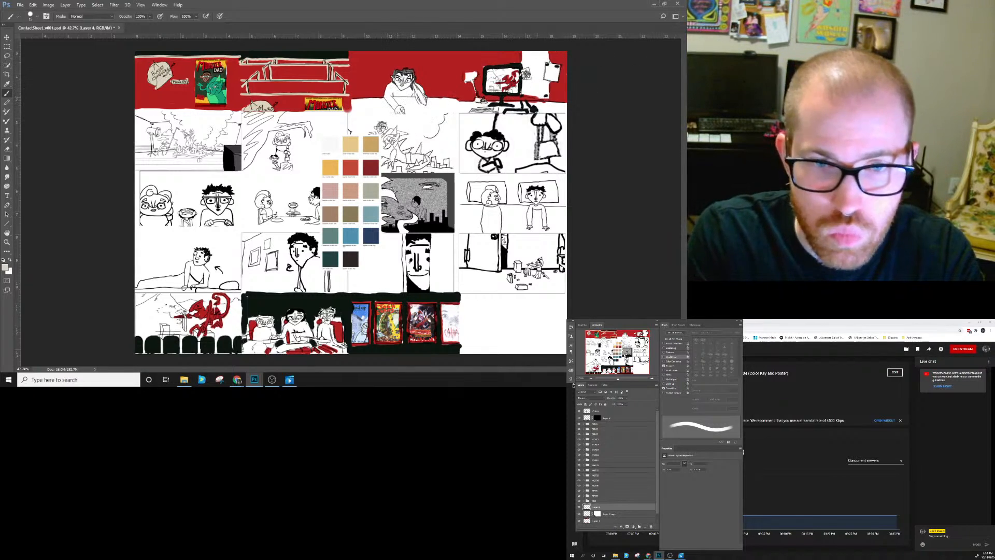
Open the Poster_v001 image as a color reference and return to the contact sheet.
click(20, 5)
click(26, 21)
click(181, 135)
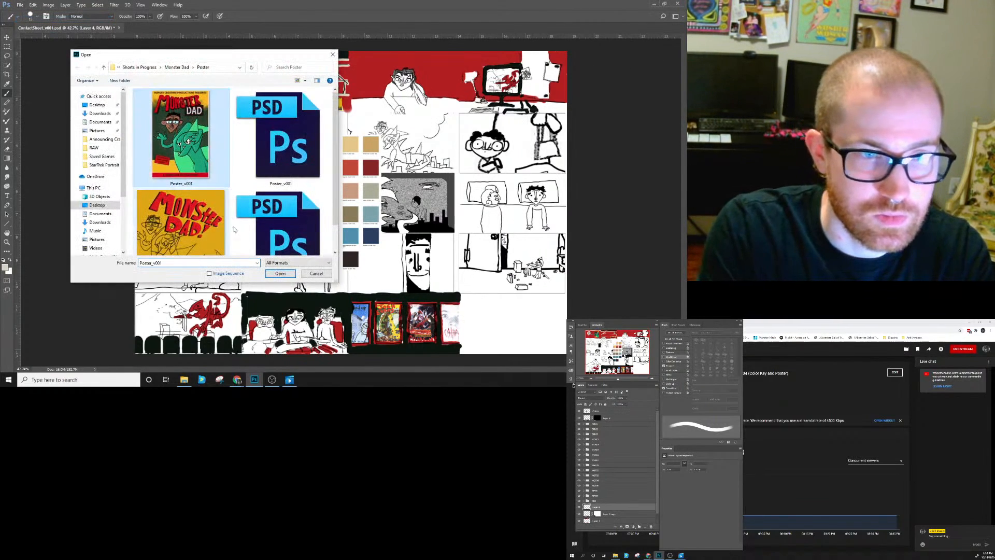
click(280, 274)
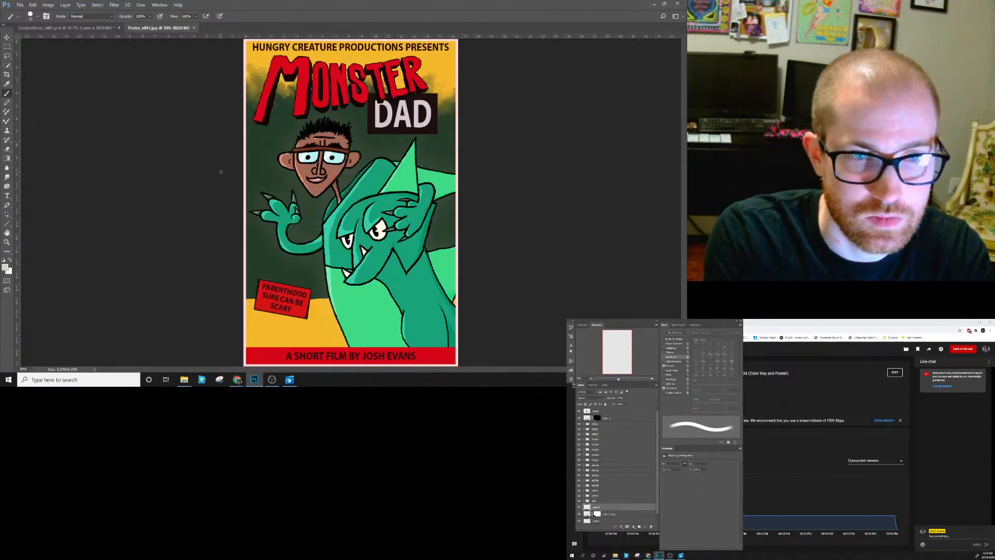
click(105, 28)
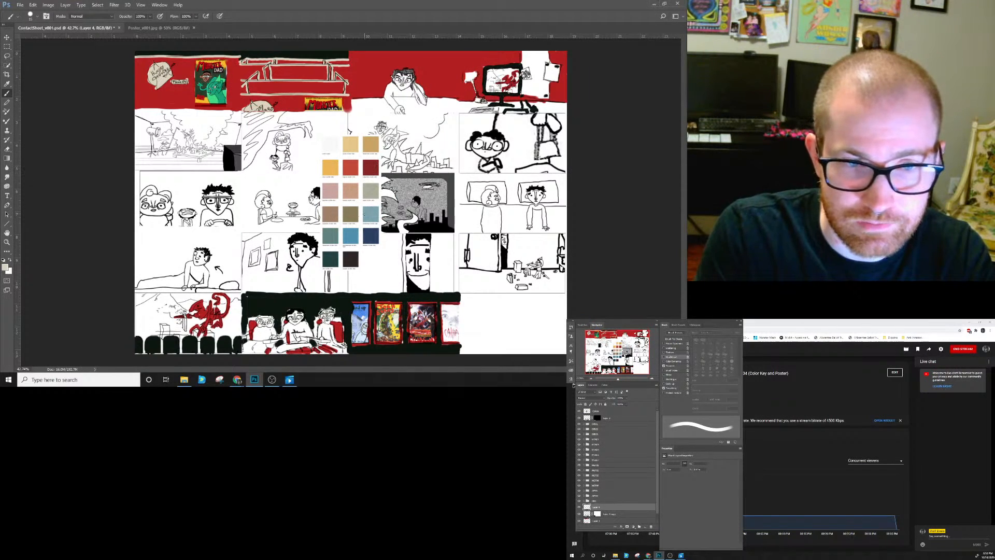
Try a very dark red derived from the wall's red on the desk in the third top-row panel.
alt+click(352, 259)
alt+click(354, 218)
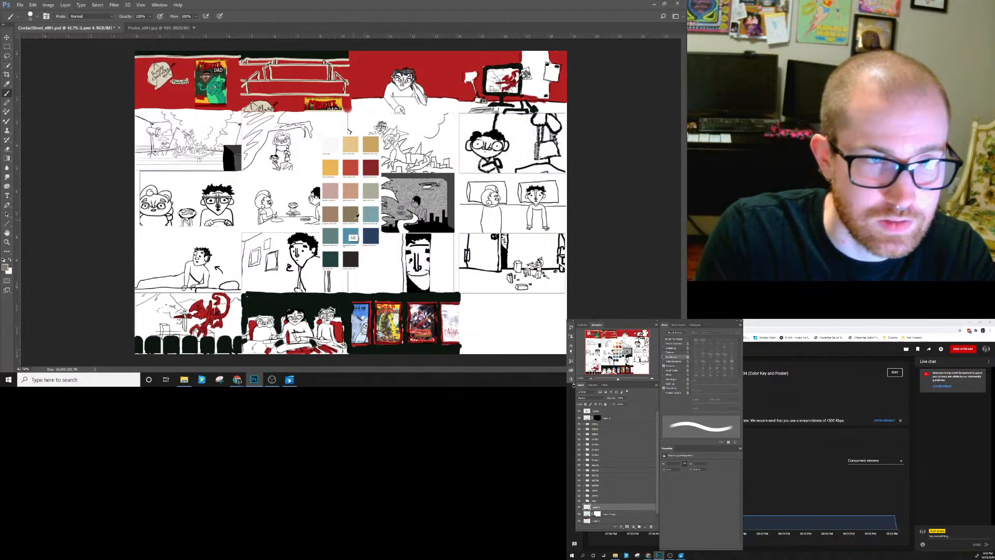
alt+click(204, 100)
click(6, 267)
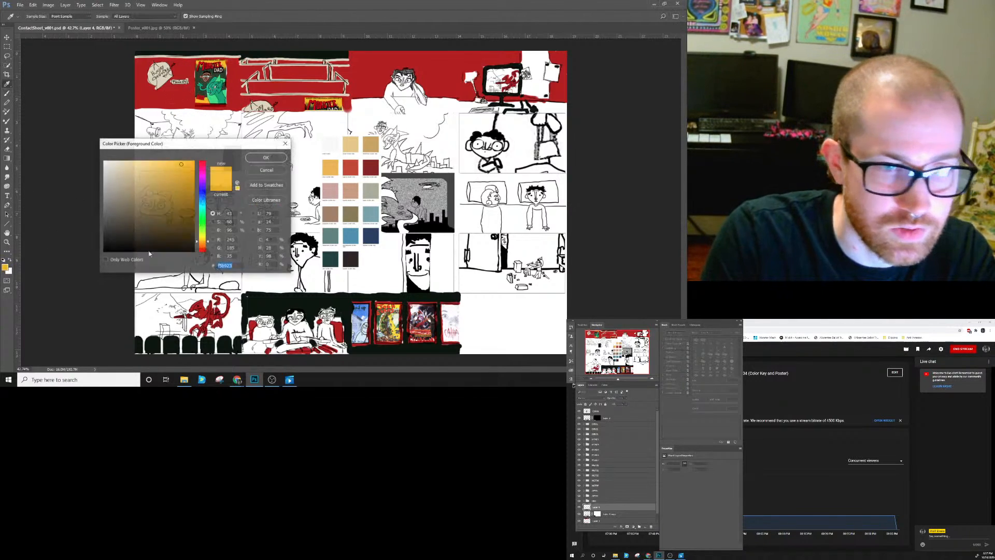
click(112, 231)
mouse_move(116, 231)
mouse_down()
mouse_move(131, 231)
mouse_move(120, 233)
mouse_up()
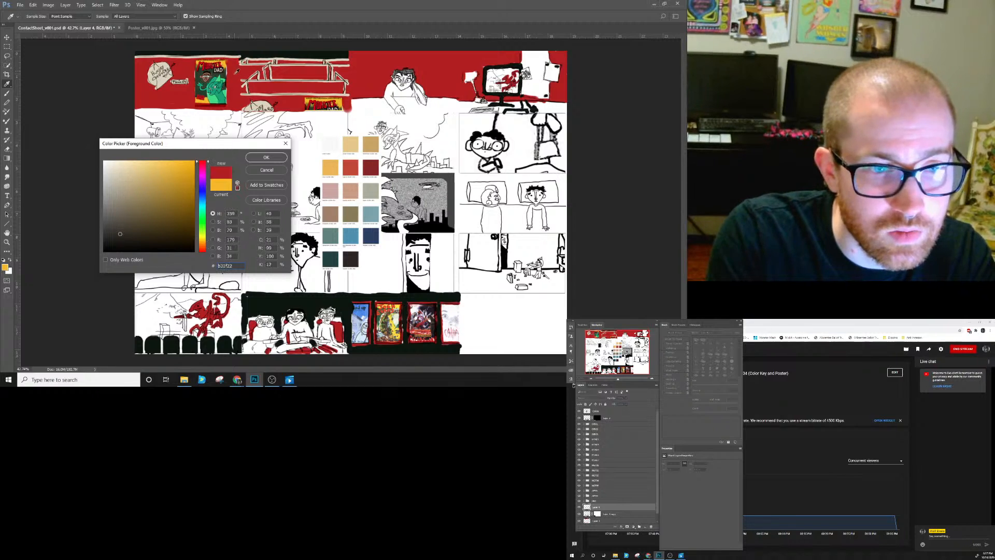
click(272, 77)
drag(178, 241, 158, 234)
click(265, 158)
drag(354, 106, 388, 107)
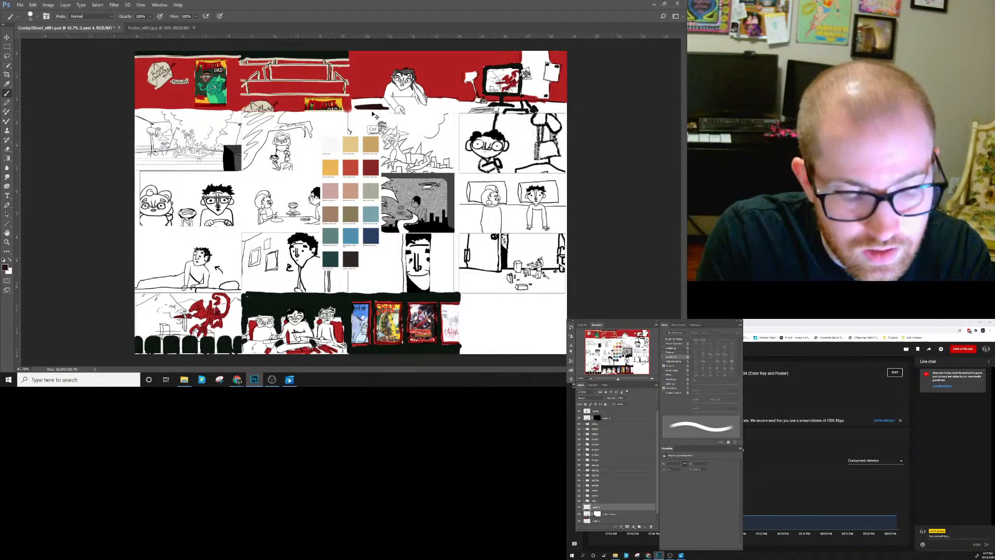
key(ctrl+z)
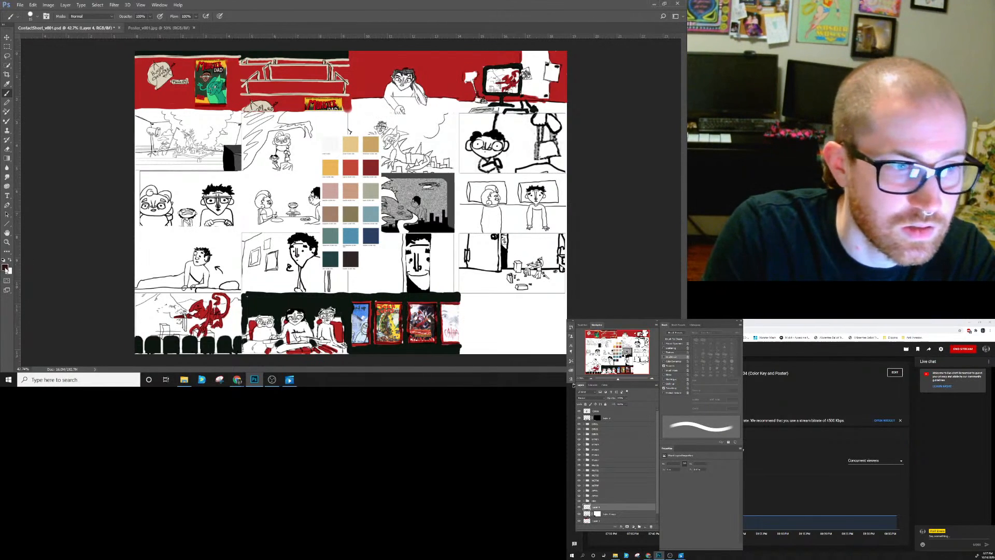
Set a very dark brown, hue 17 (#2b150d), and fill the desk in the third top-row panel around the character's arm.
click(6, 268)
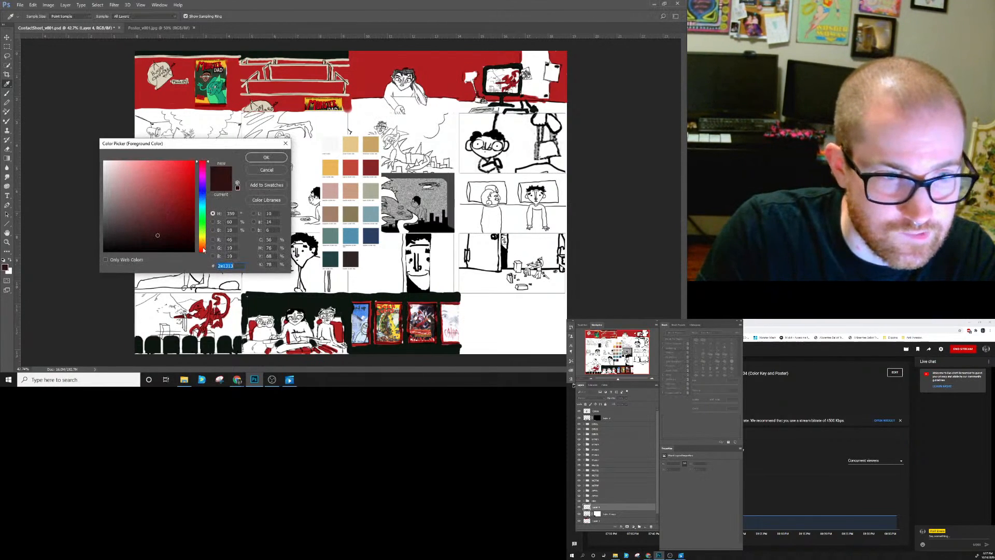
click(203, 248)
click(169, 236)
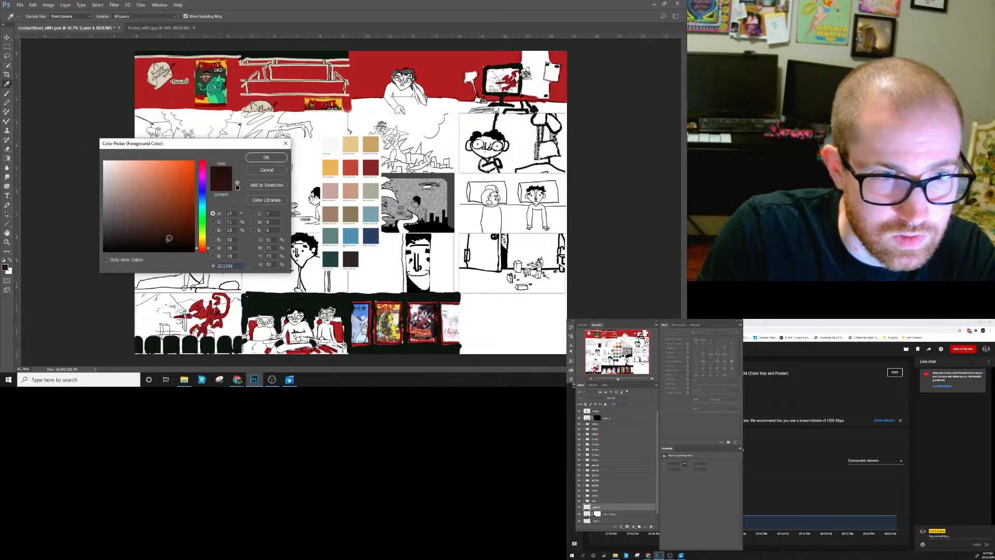
drag(167, 237, 168, 236)
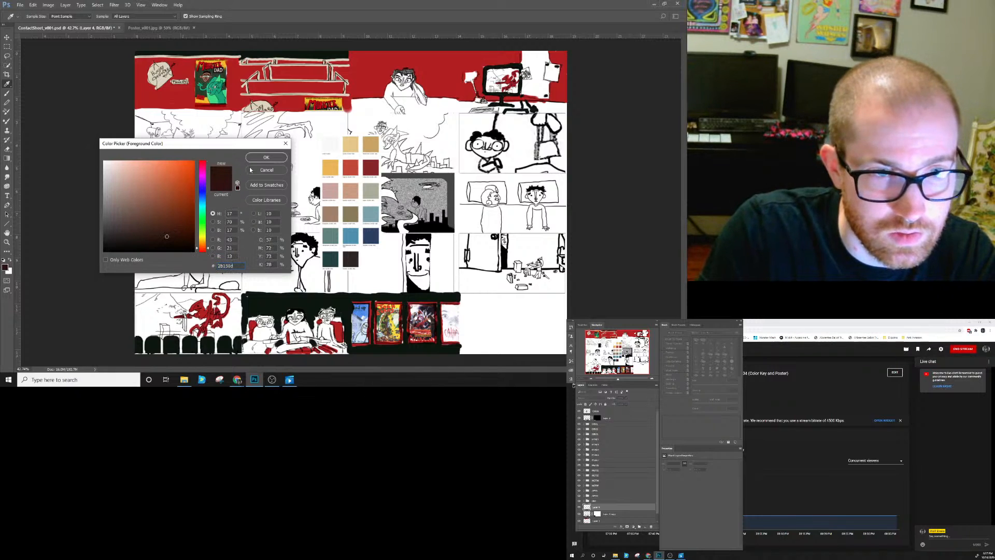
click(265, 157)
key(b)
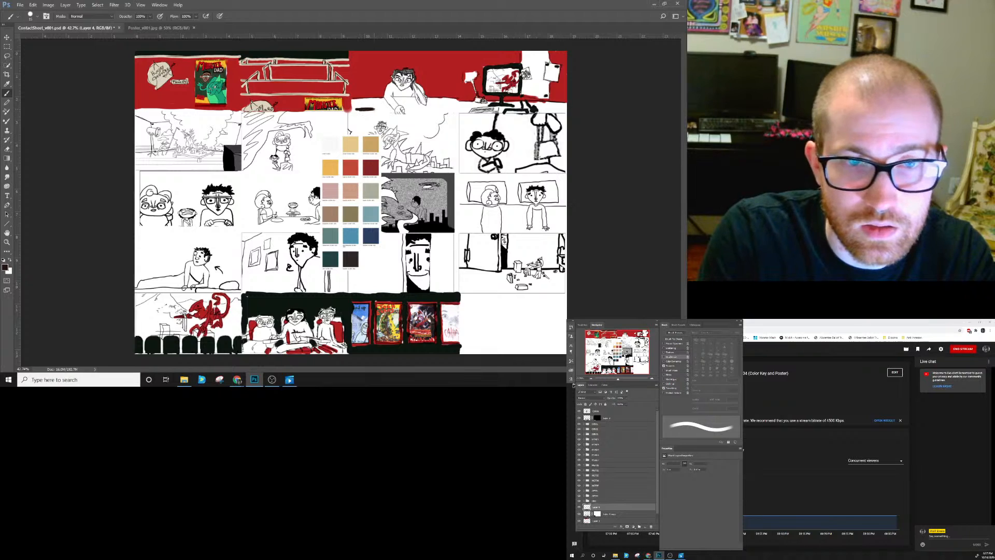
key(ctrl+z)
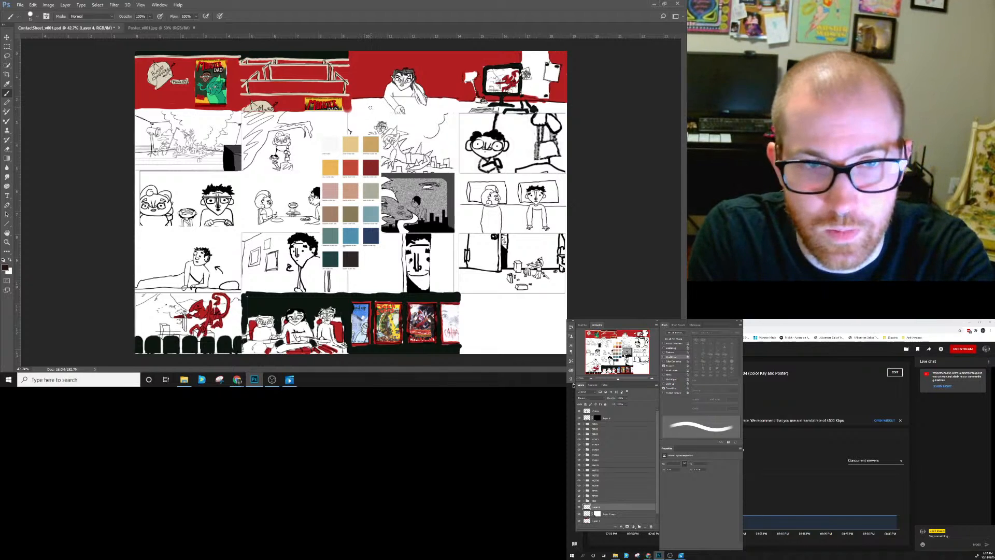
mouse_move(352, 100)
mouse_down()
mouse_move(350, 110)
mouse_move(369, 99)
mouse_move(395, 113)
mouse_move(351, 112)
mouse_up()
mouse_move(353, 102)
mouse_down()
mouse_move(406, 110)
mouse_move(400, 98)
mouse_move(456, 99)
mouse_move(458, 110)
mouse_move(408, 110)
mouse_move(401, 97)
mouse_move(411, 108)
mouse_move(456, 109)
mouse_move(429, 109)
mouse_move(454, 107)
mouse_up()
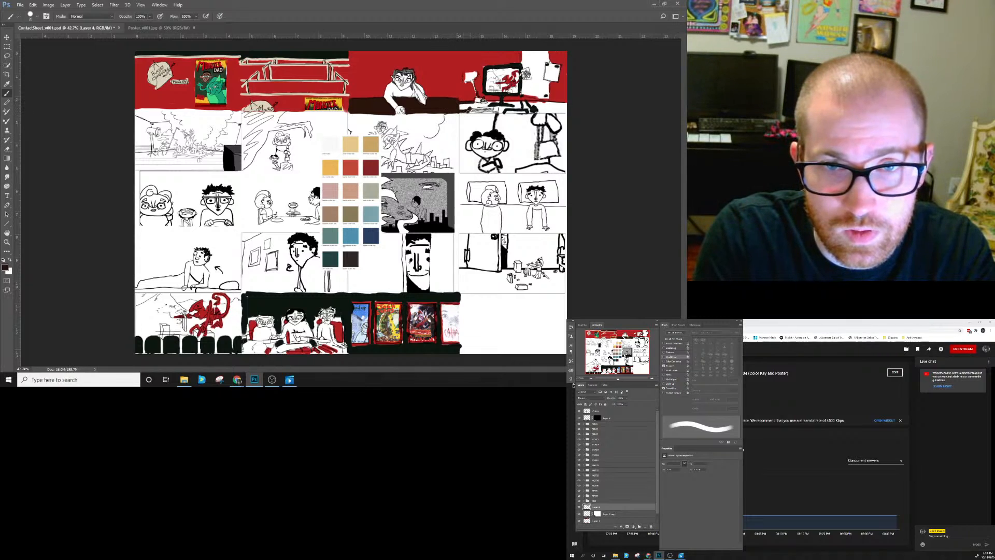
Paint the desk surface under the monitor in the fourth top-row panel with the same dark brown.
drag(466, 111, 485, 105)
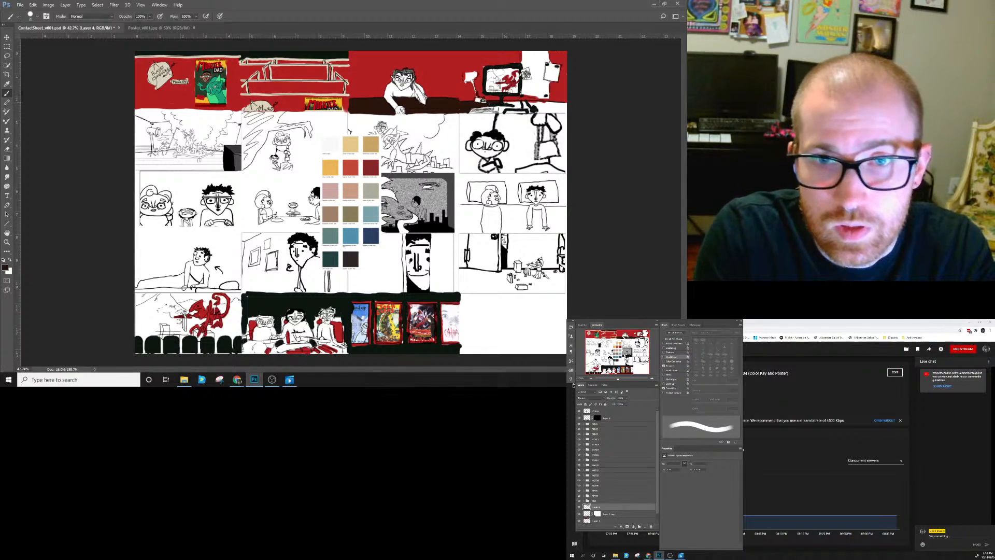
drag(516, 106, 503, 110)
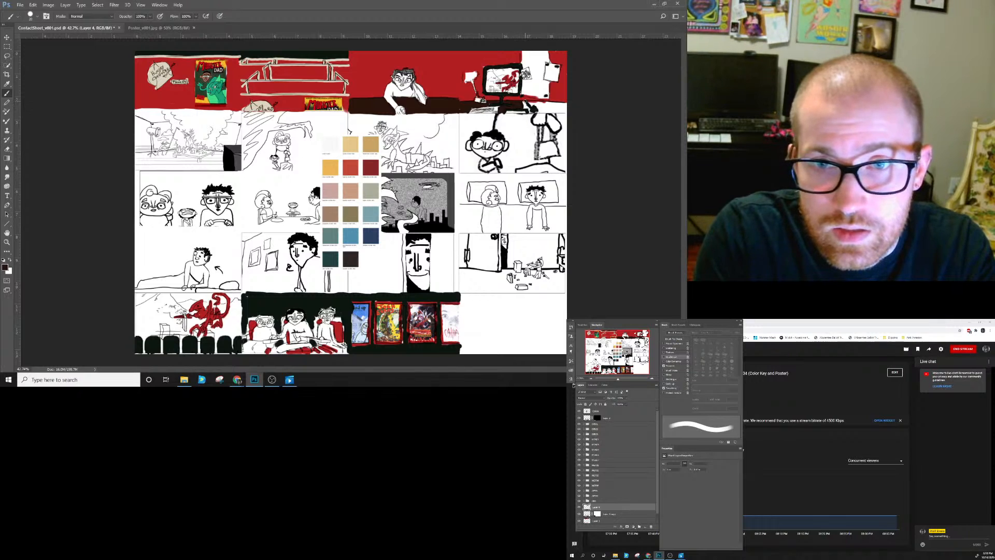
drag(527, 104, 566, 109)
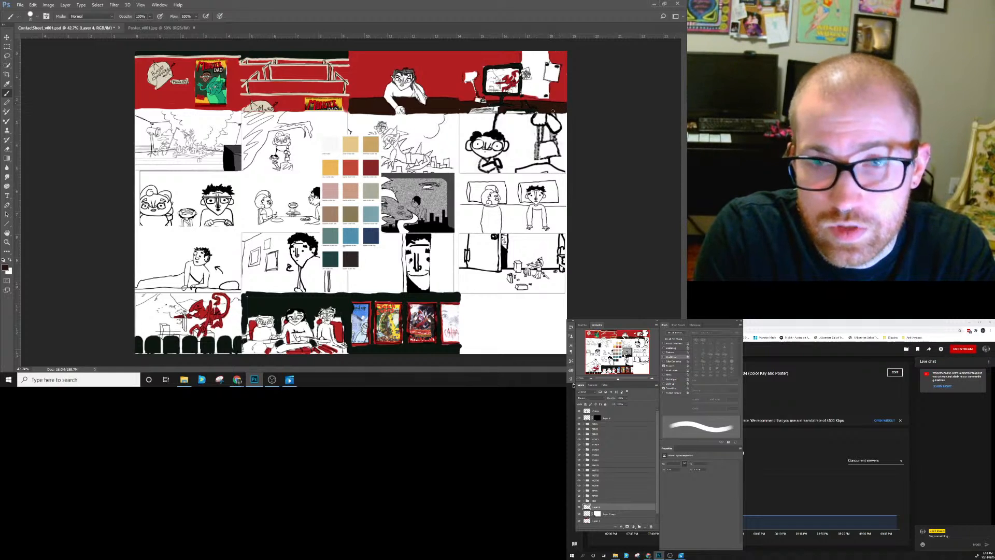
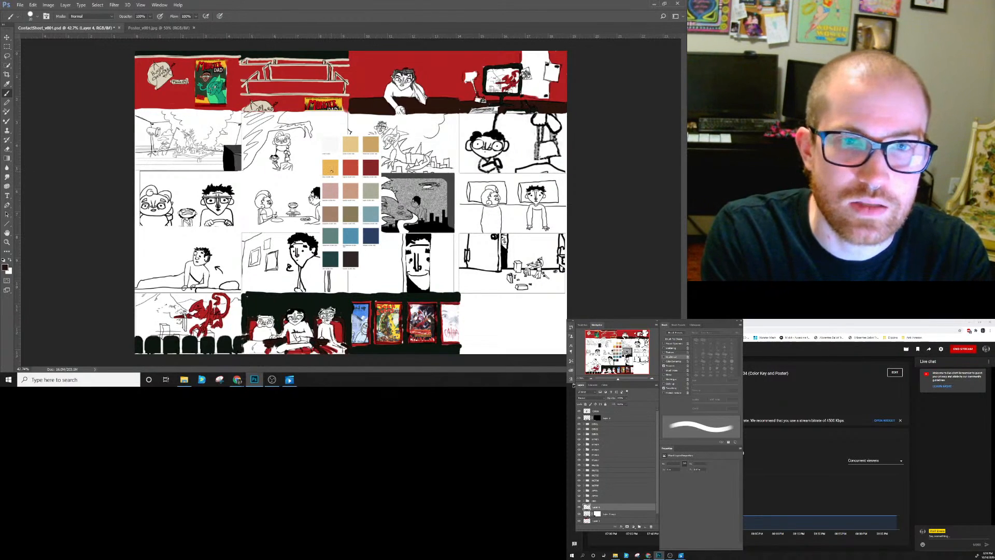
Sample the yellow-orange palette swatch and fill the dark-haired character's shirt in the third top-row panel, plus small matching areas in the lower panels.
alt+click(330, 168)
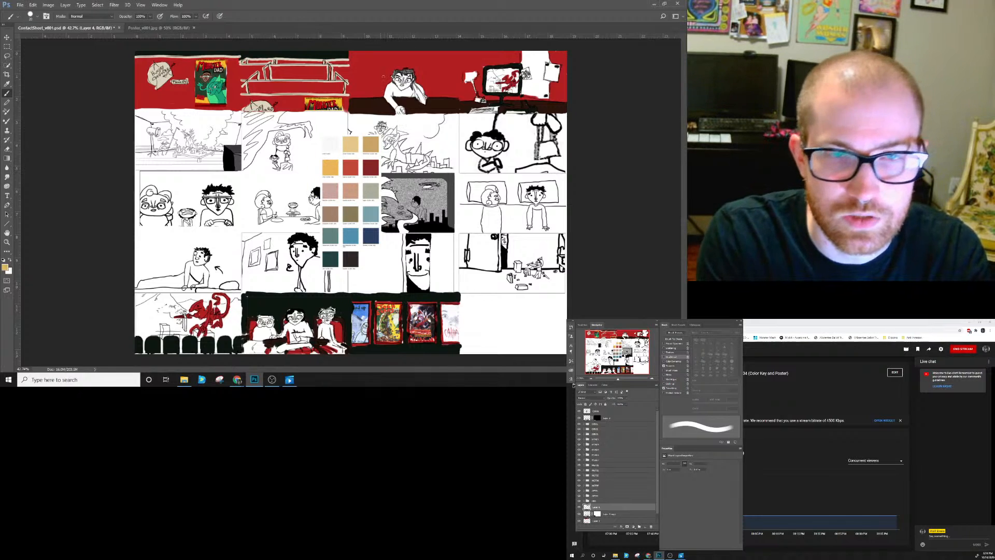
alt+click(496, 103)
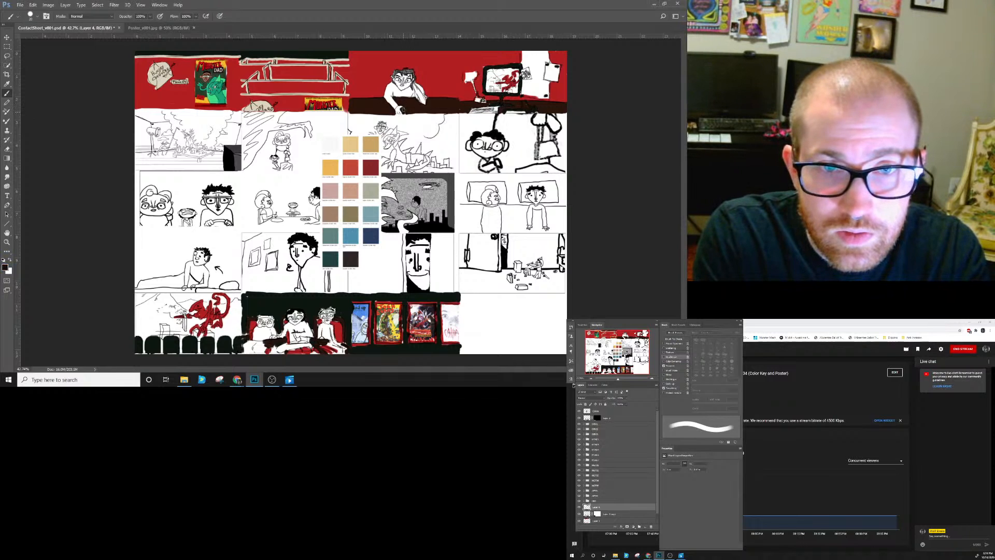
alt+click(332, 166)
mouse_move(389, 89)
mouse_down()
mouse_move(389, 98)
mouse_move(395, 89)
mouse_move(413, 94)
mouse_up()
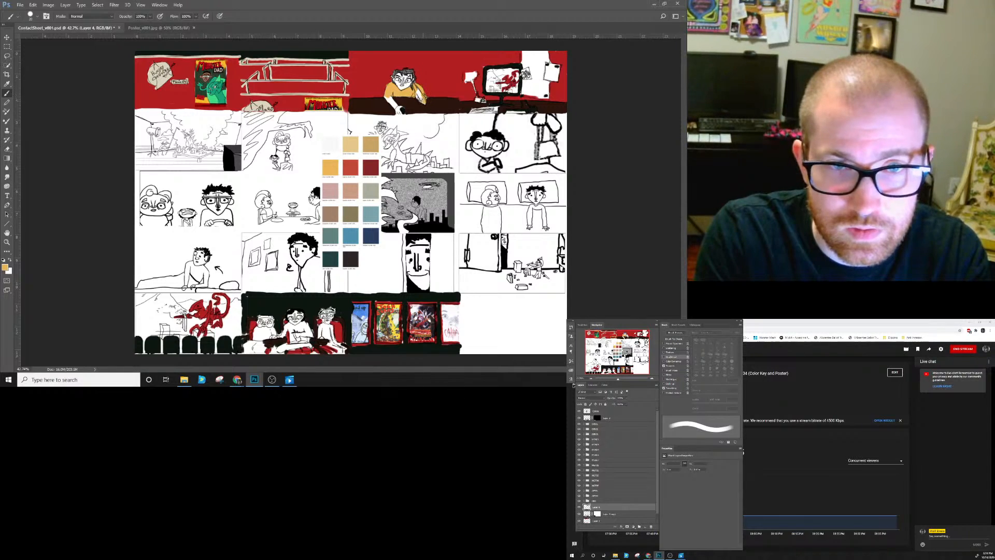
drag(416, 90, 421, 95)
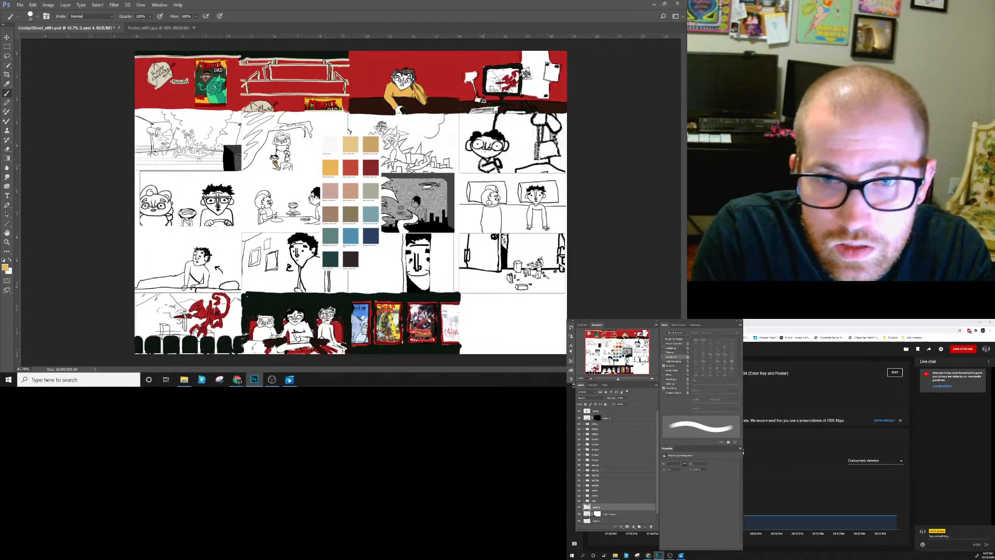
drag(486, 167, 492, 167)
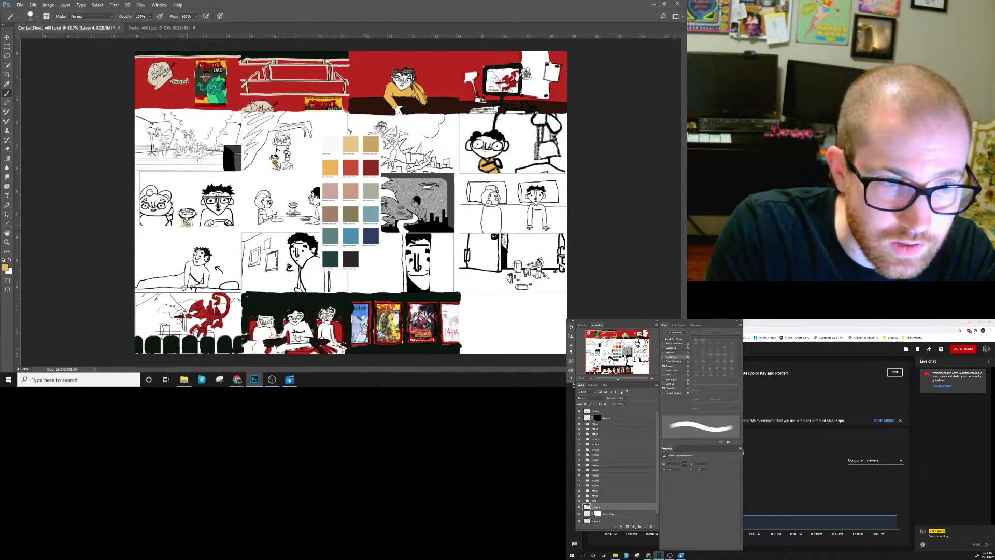
drag(183, 223, 191, 225)
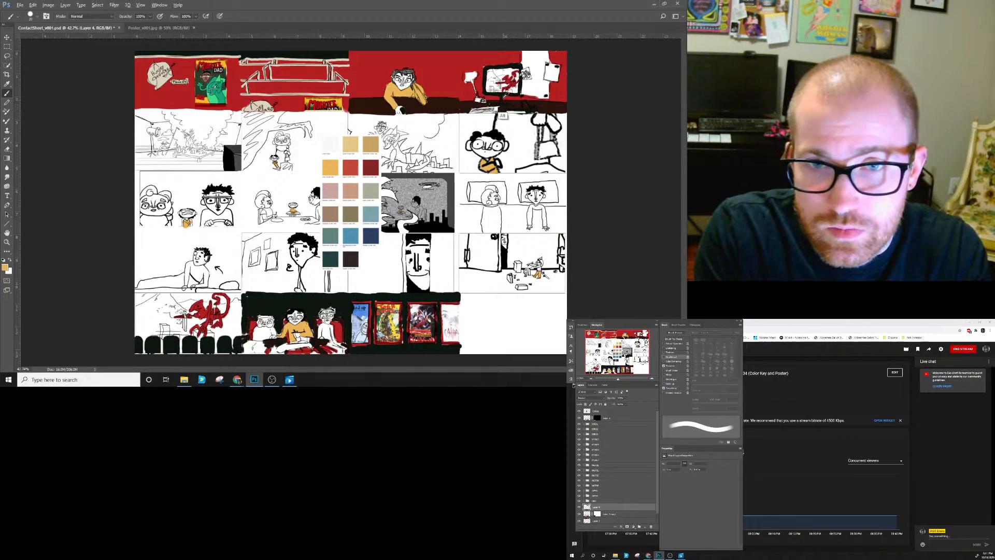
Set the foreground color to a dark grey-green with hue 144 (#3a463f).
key(d)
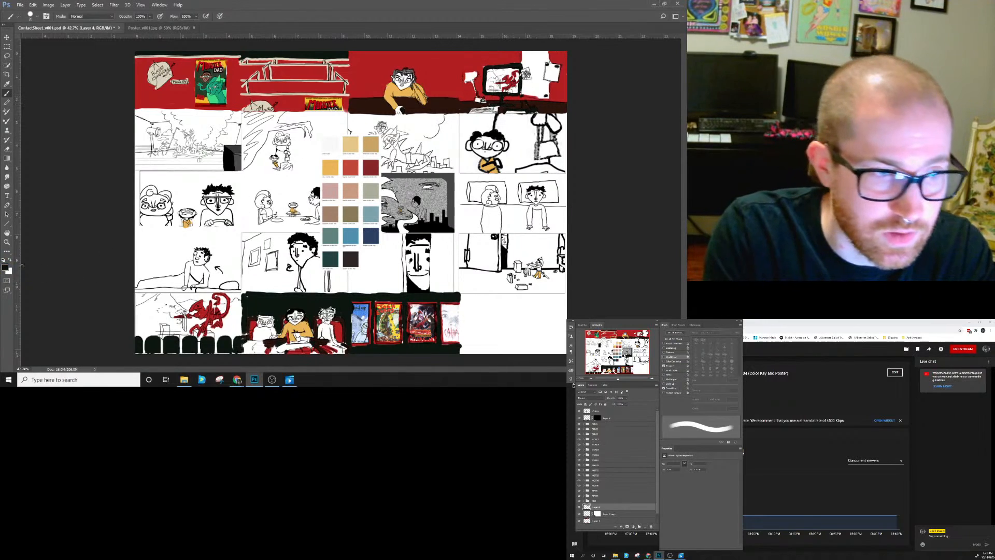
click(5, 267)
mouse_move(137, 241)
mouse_down()
mouse_move(132, 225)
mouse_move(119, 225)
mouse_up()
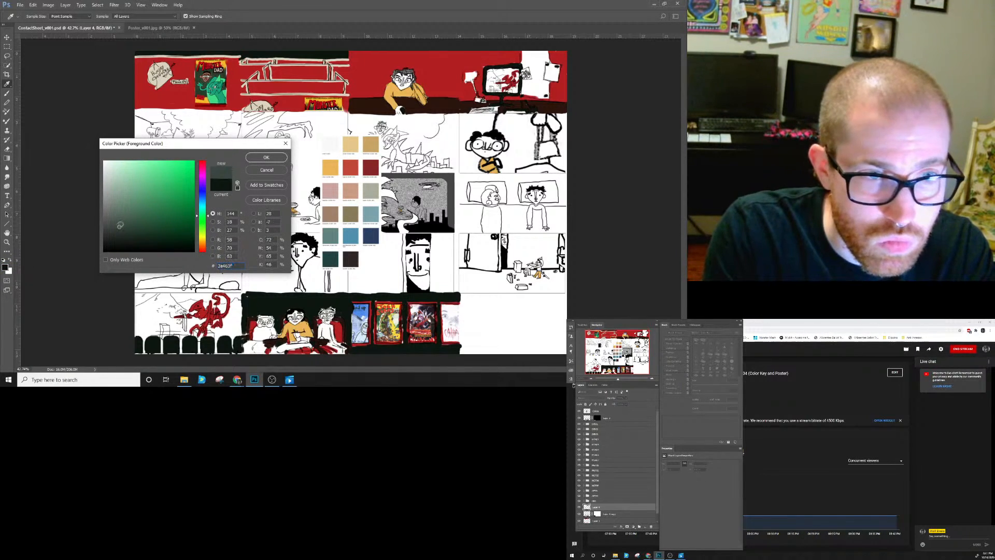
click(253, 159)
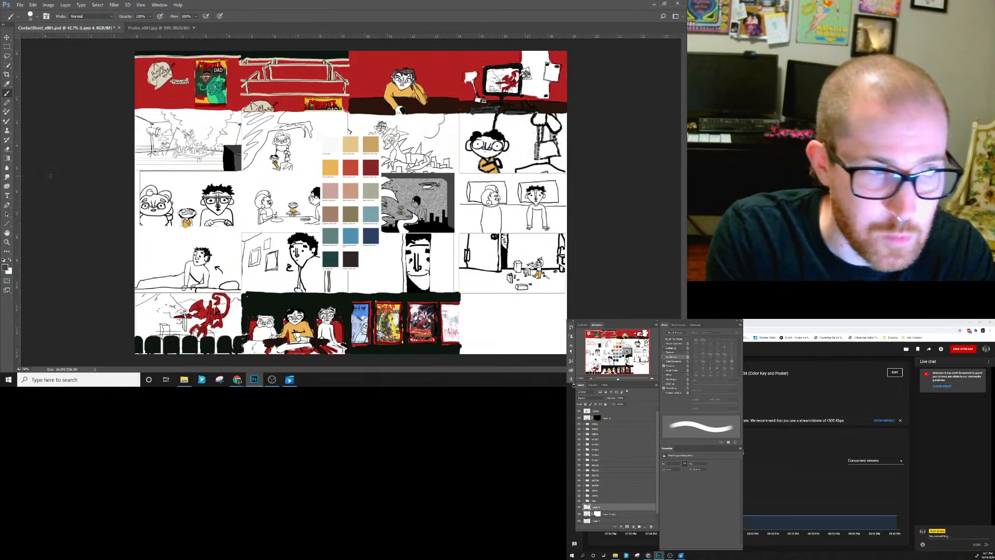
Derive a pale cream (#fbe8c7) from the yellow shirt and return to the Brush tool.
click(6, 267)
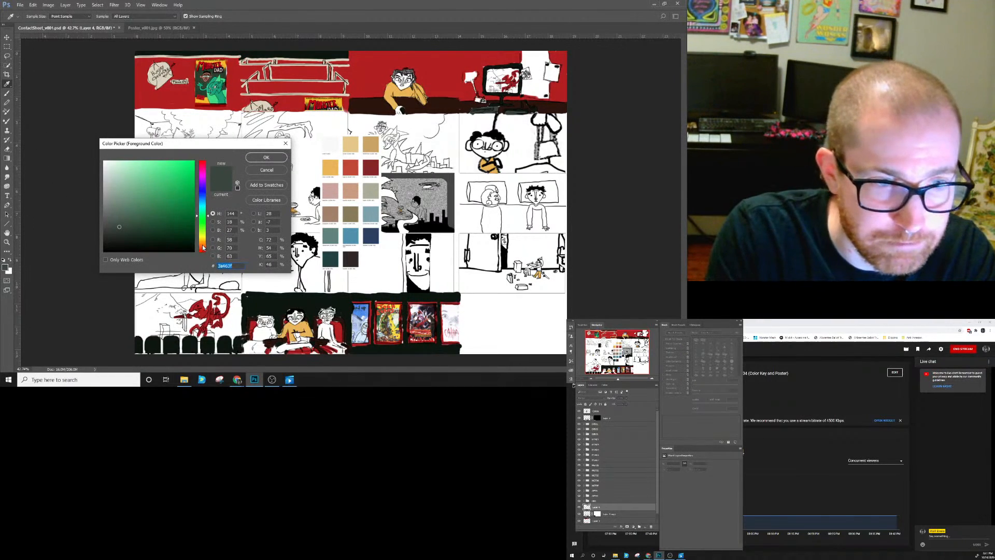
click(202, 238)
click(391, 89)
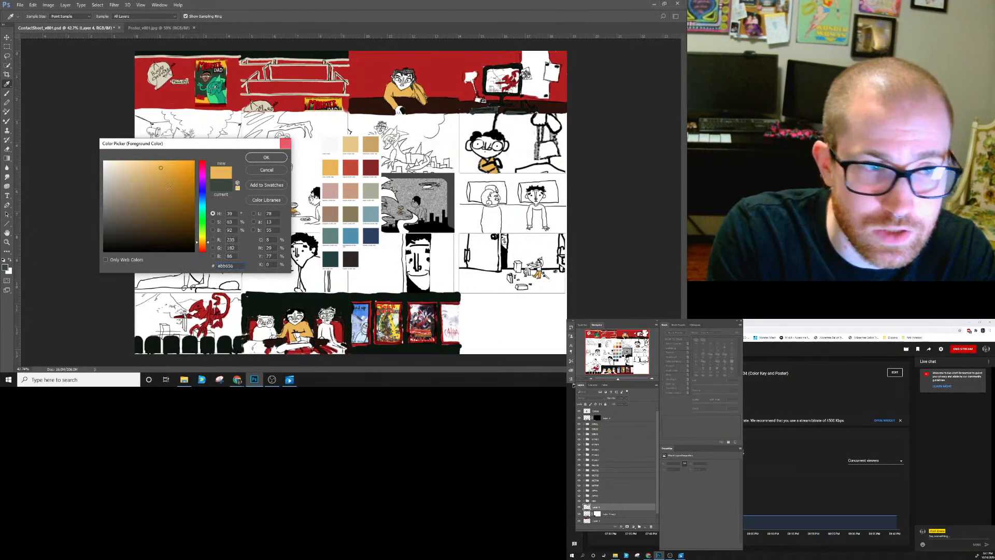
click(121, 160)
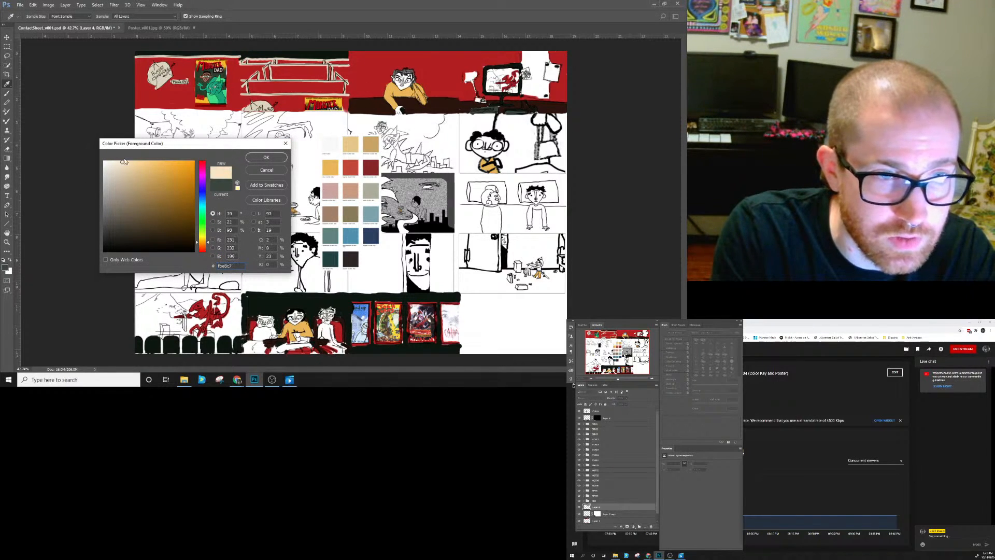
key(Return)
key(b)
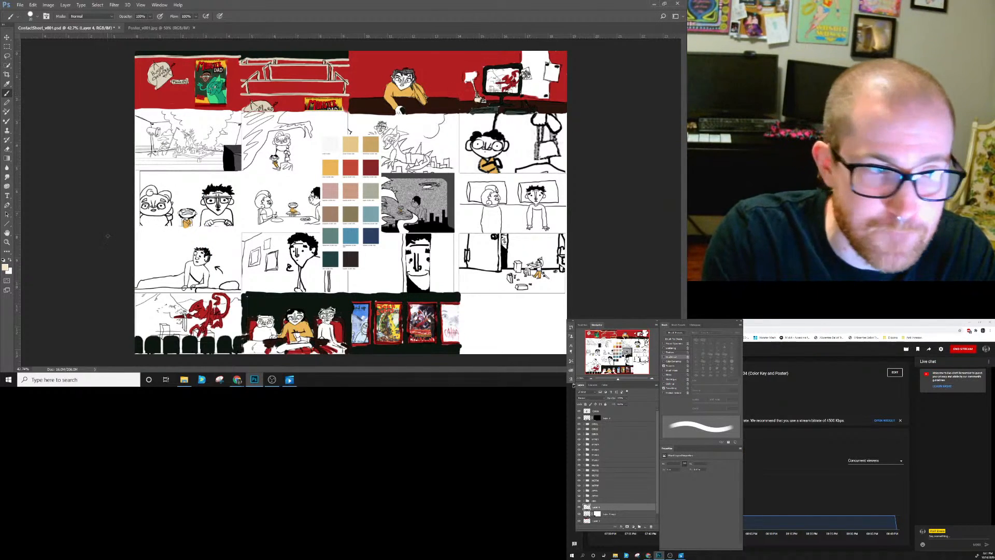
click(5, 267)
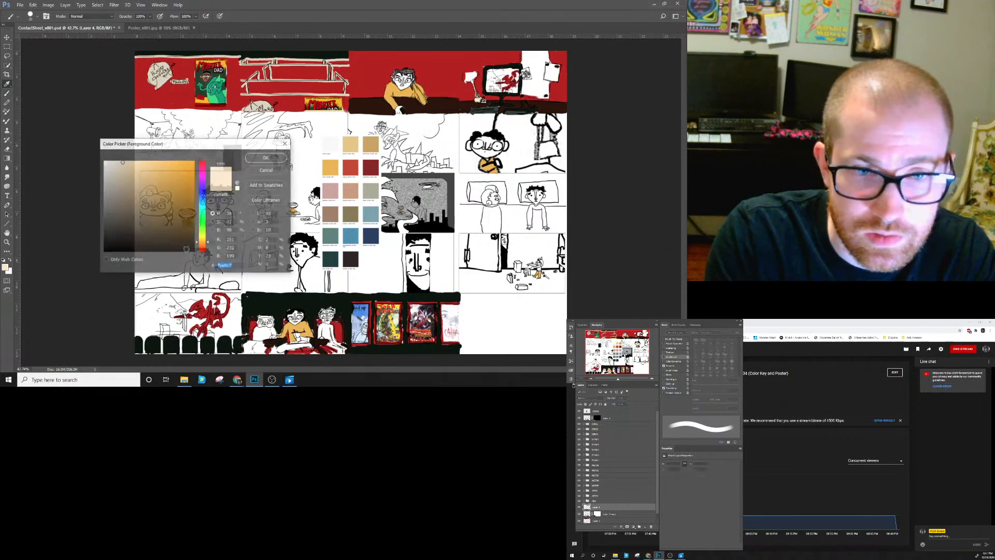
click(371, 193)
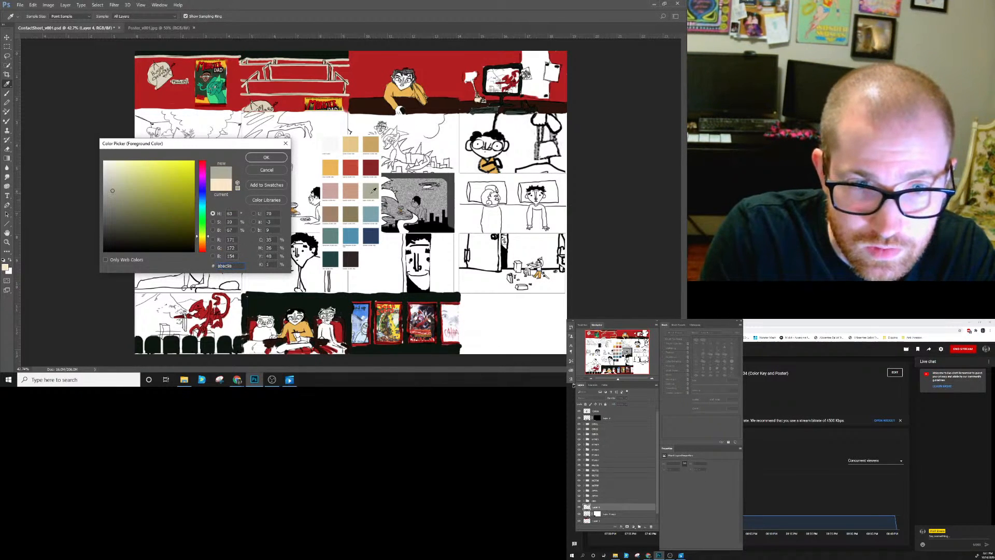
click(274, 157)
Derive a pale blue (#e0f7fc) from the blue palette swatch and paint the mug steam, pinned paper and bottom-left panel's sky.
click(6, 268)
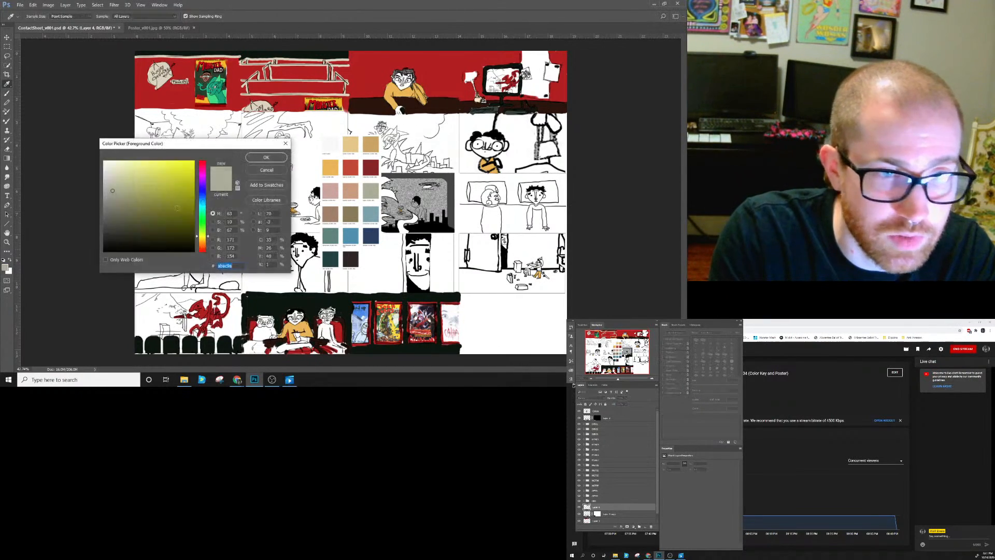
click(118, 166)
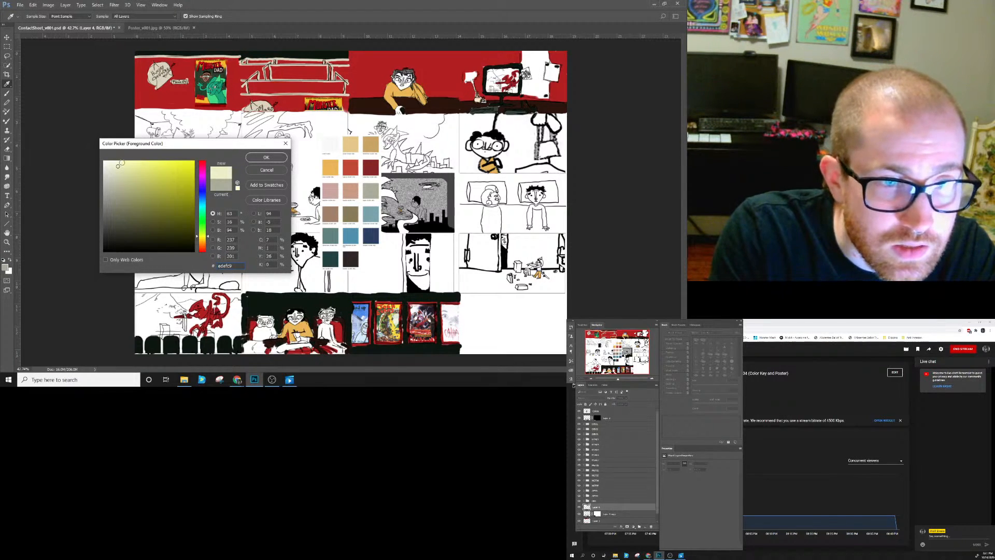
click(371, 212)
click(119, 162)
click(113, 163)
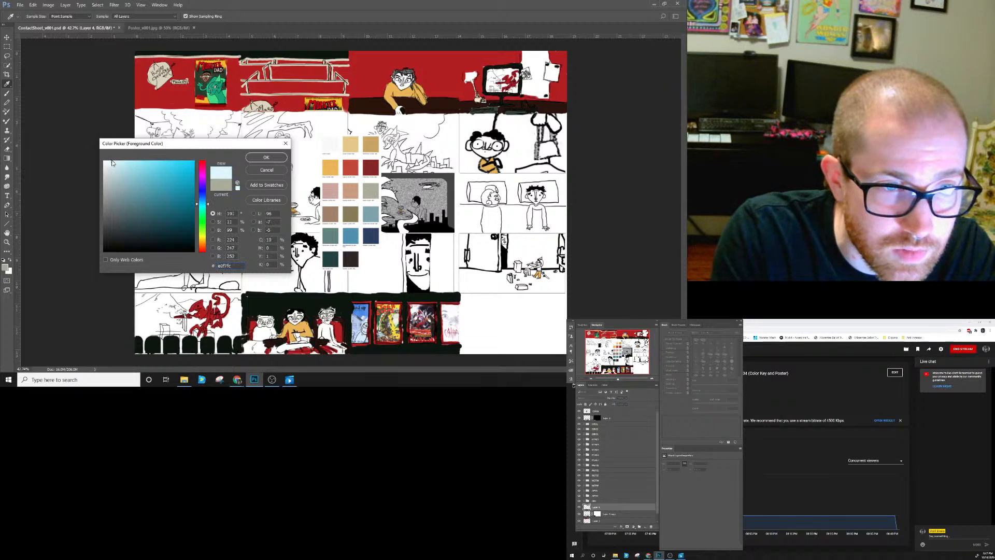
click(250, 159)
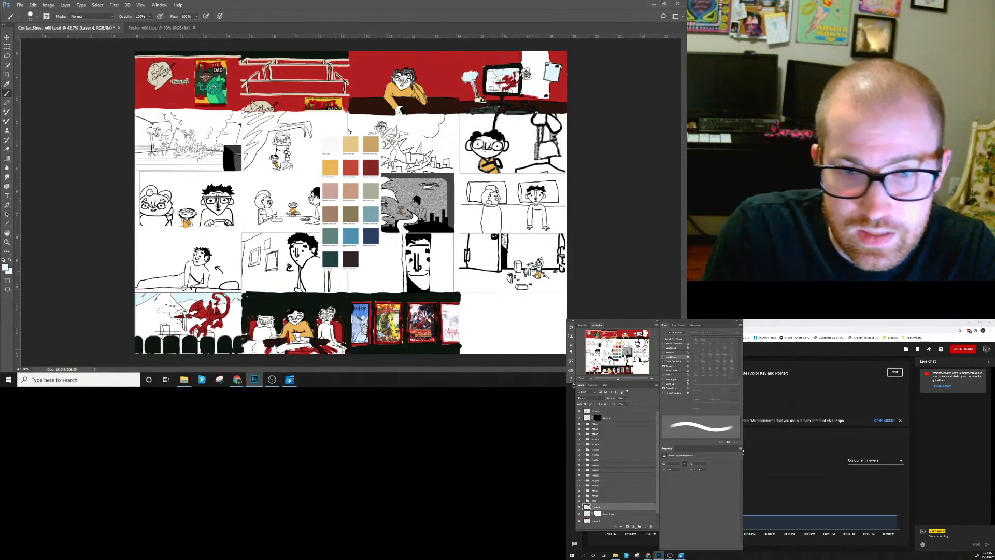
Sample the red beside the monitor and paint it onto the small figure in the fourth-row door panel.
alt+click(479, 82)
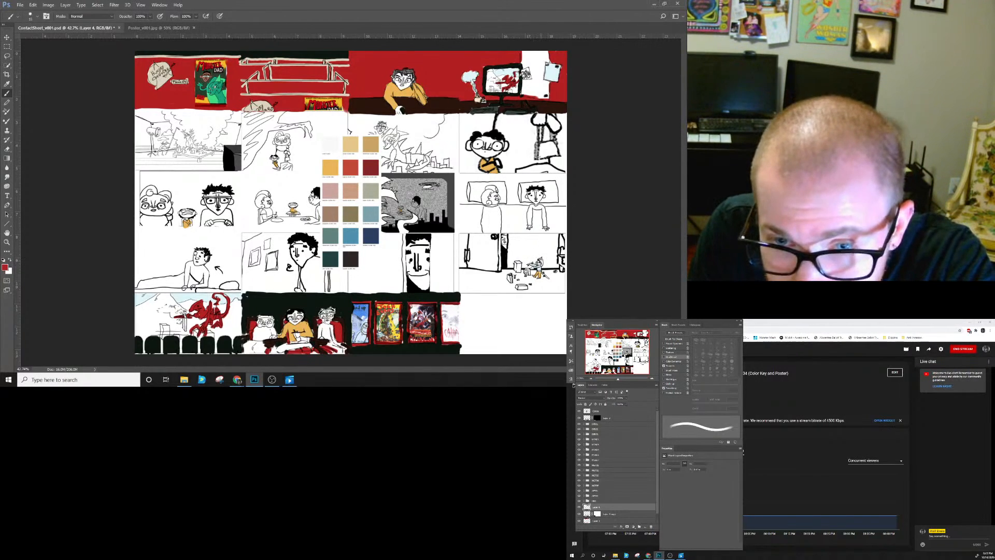
key(bracketright)
key(bracketleft)
key(bracketright)
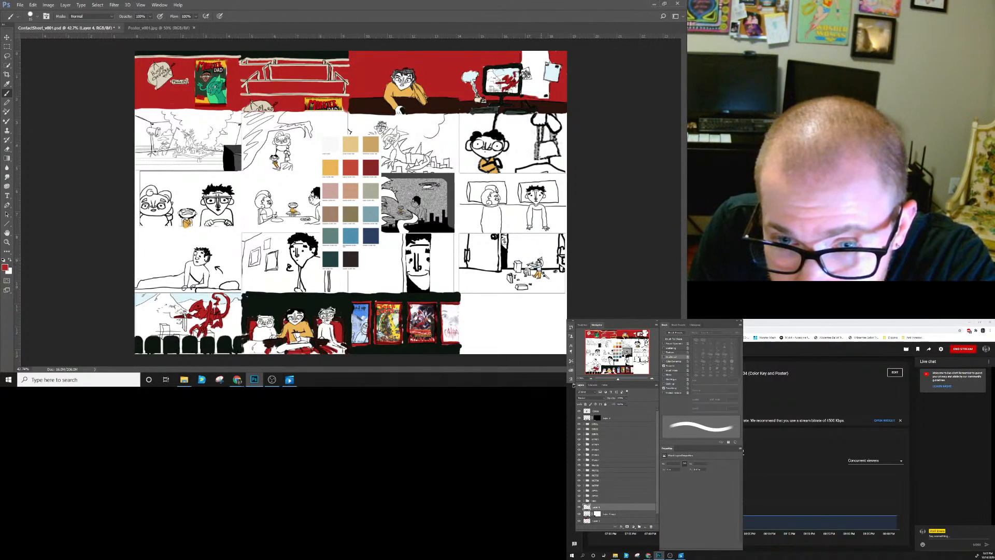
drag(539, 260, 542, 259)
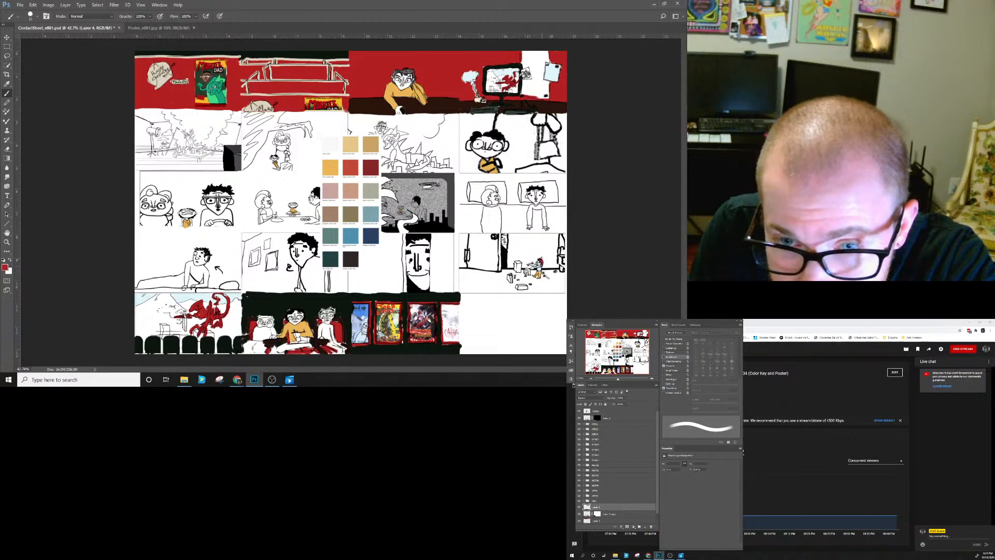
key(bracketleft)
key(bracketright)
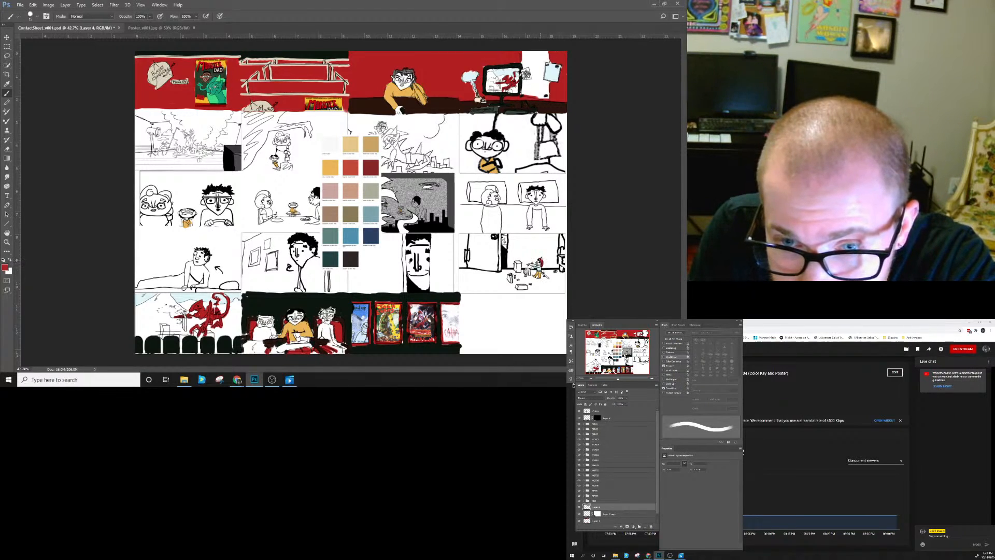
key(bracketleft)
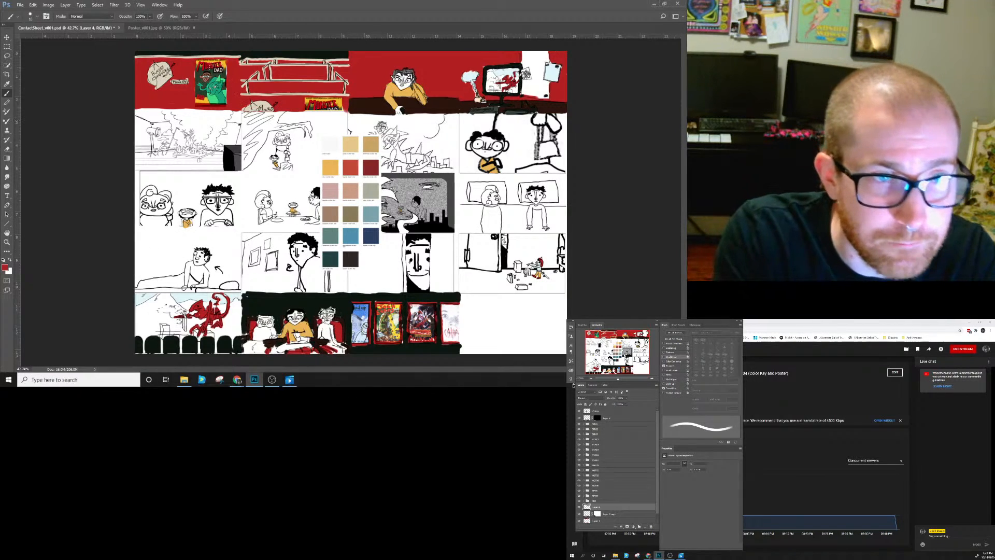
Sample the brown skin tone from the poster character and fill the face and hands of the yellow-shirted character in the third top-row panel.
alt+click(207, 78)
alt+click(207, 83)
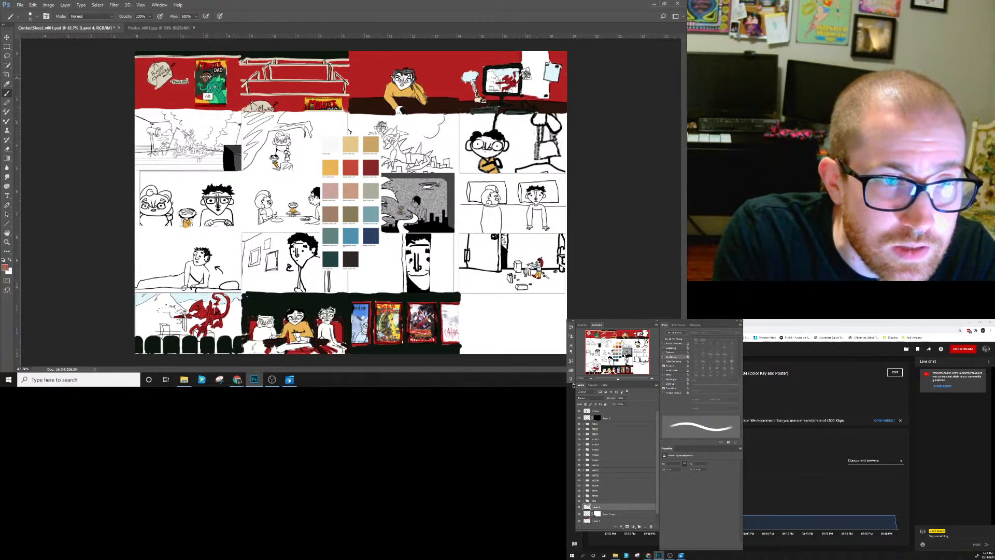
key(bracketright)
key(bracketright)
key(bracketright)
key(bracketright)
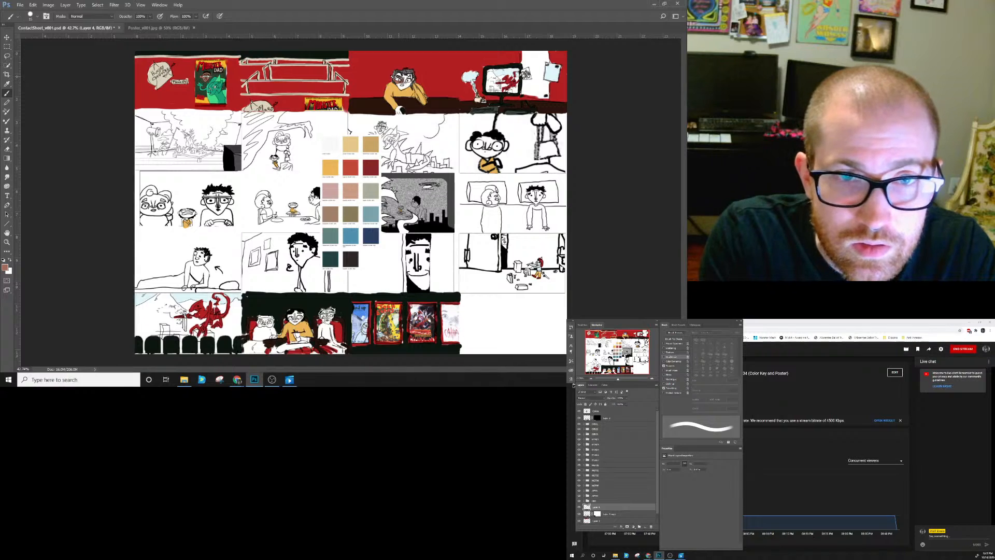
right_click(398, 76)
click(396, 79)
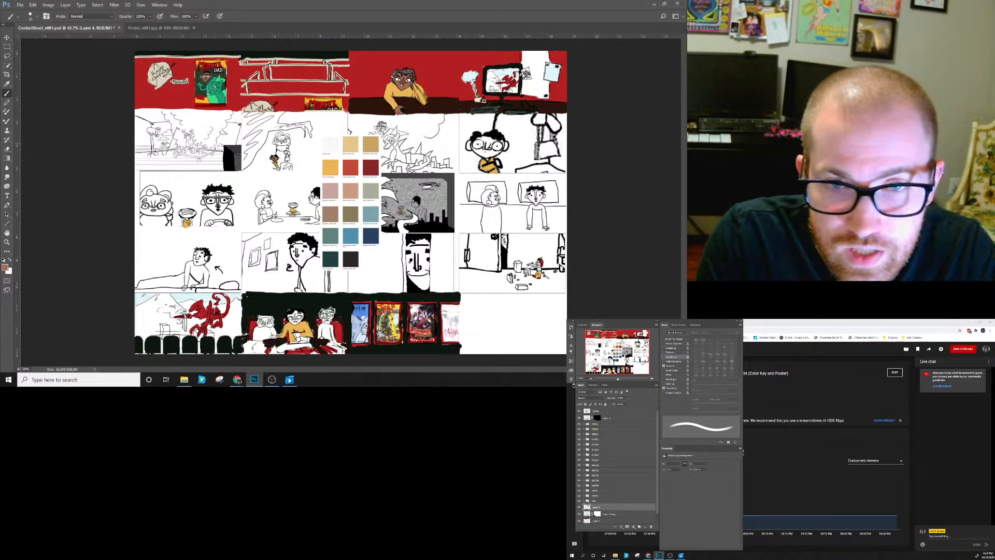
Paint the large face in the fourth second-row panel and the child's faces in the third-row panels with the same brown.
key(bracketright)
key(bracketright)
key(bracketleft)
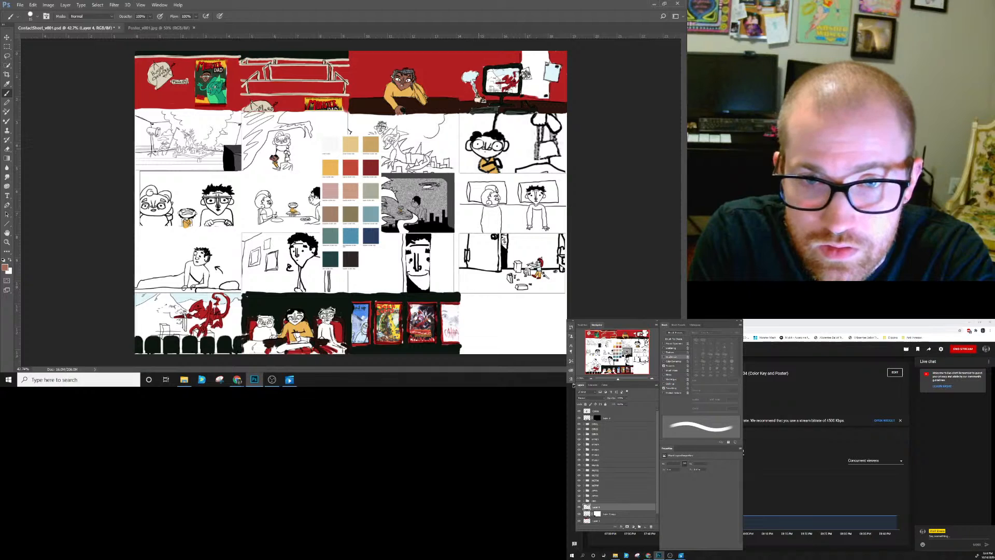
key(bracketright)
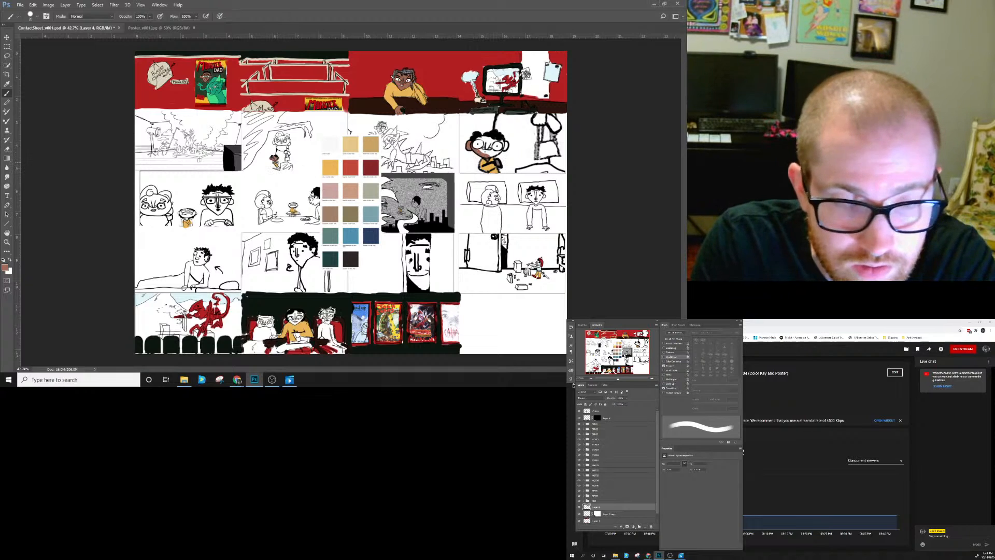
key(bracketright)
key(bracketright)
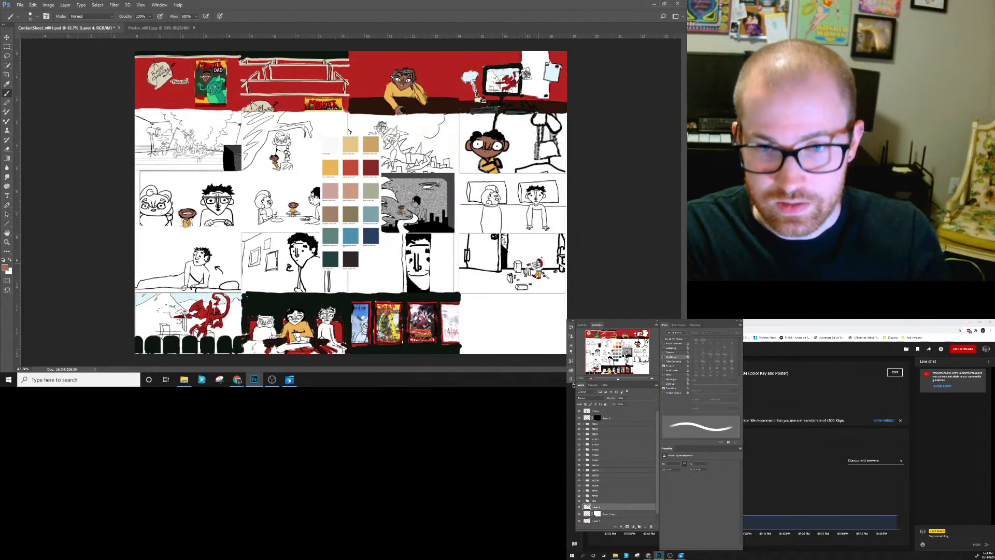
Undo the last strokes around the small door-panel figure, fill the middle theater character's face brown, and clean up with the Eraser.
right_click(535, 260)
key(ctrl+z)
key(ctrl+z)
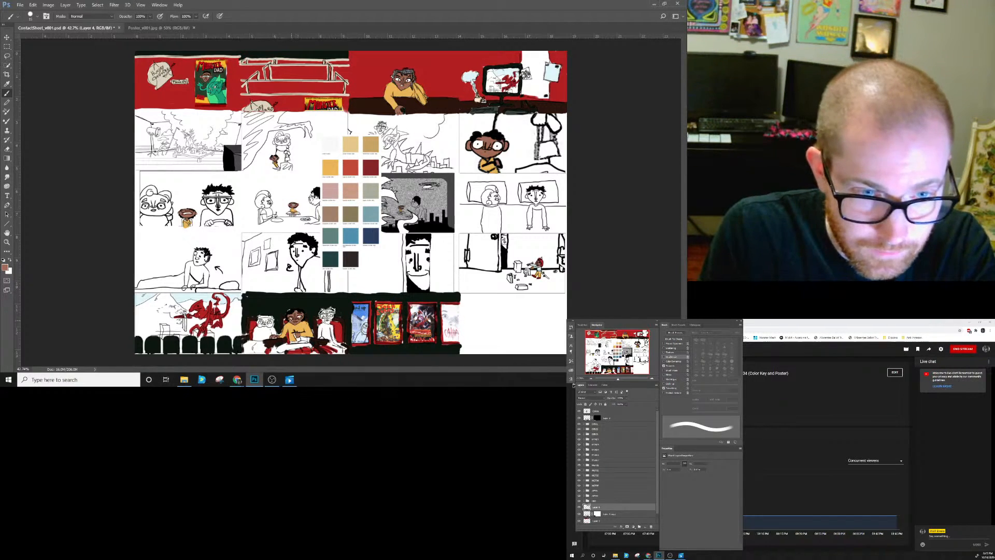
key(e)
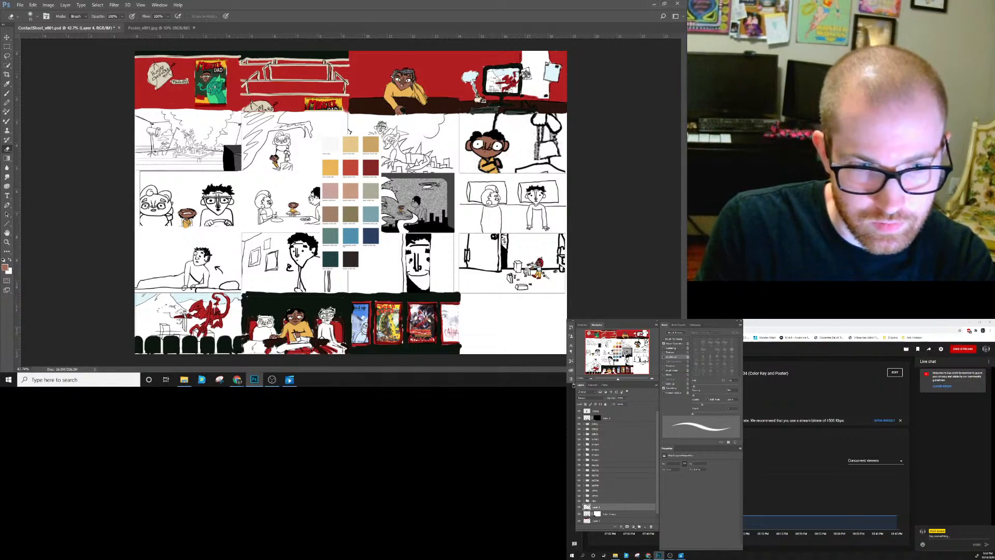
key(b)
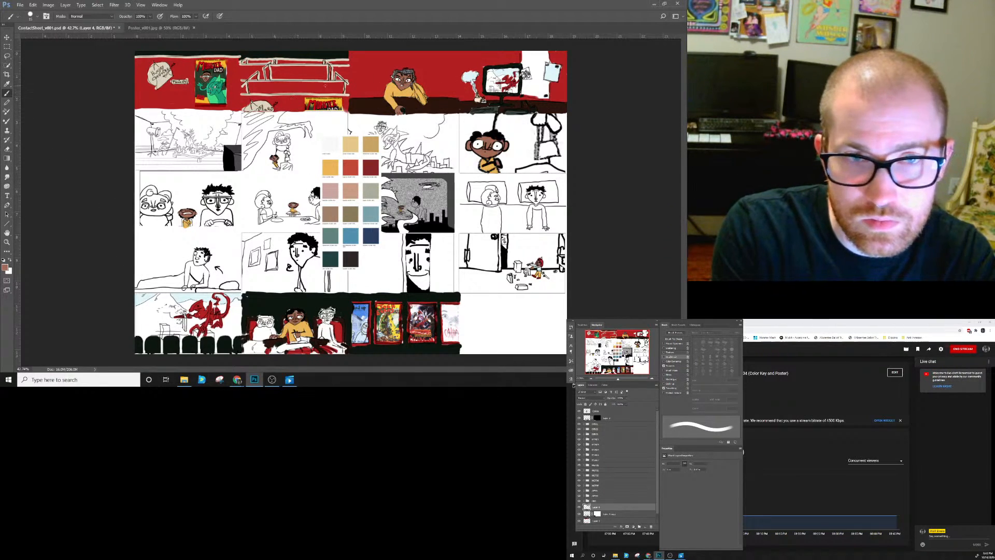
Set the foreground color to a medium grey-green (hue 145, RGB 103, 112, 107) and paint the building shapes in the bottom-left panel.
key(d)
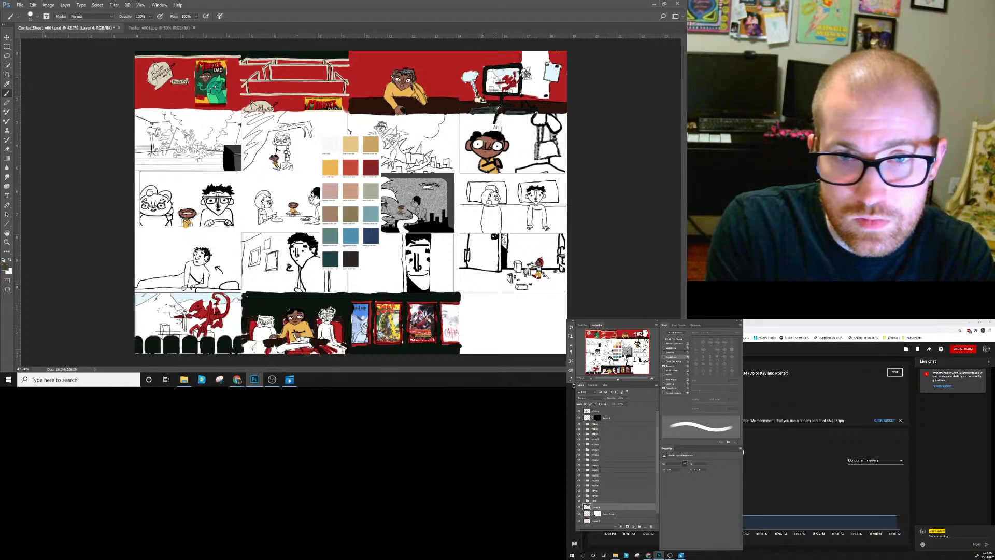
click(6, 268)
click(118, 207)
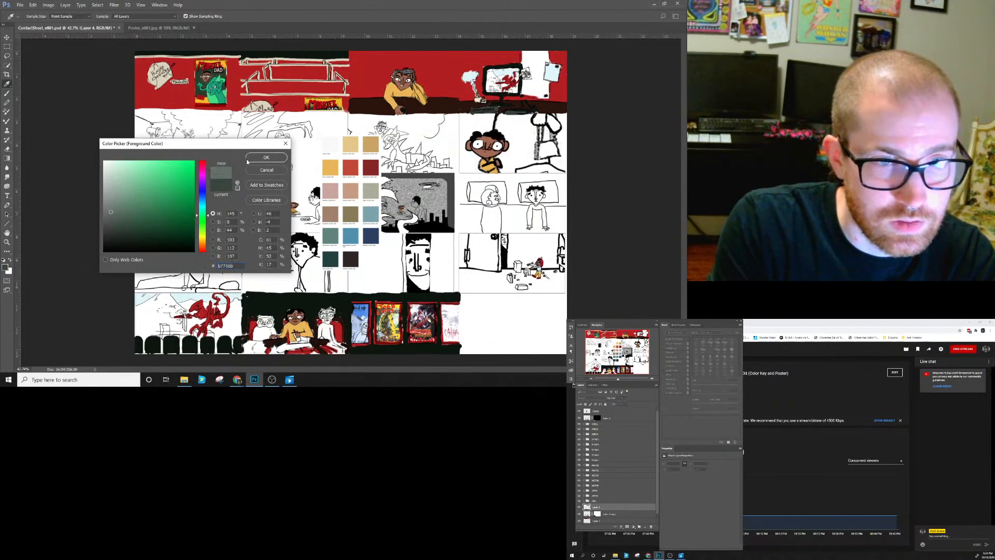
click(266, 157)
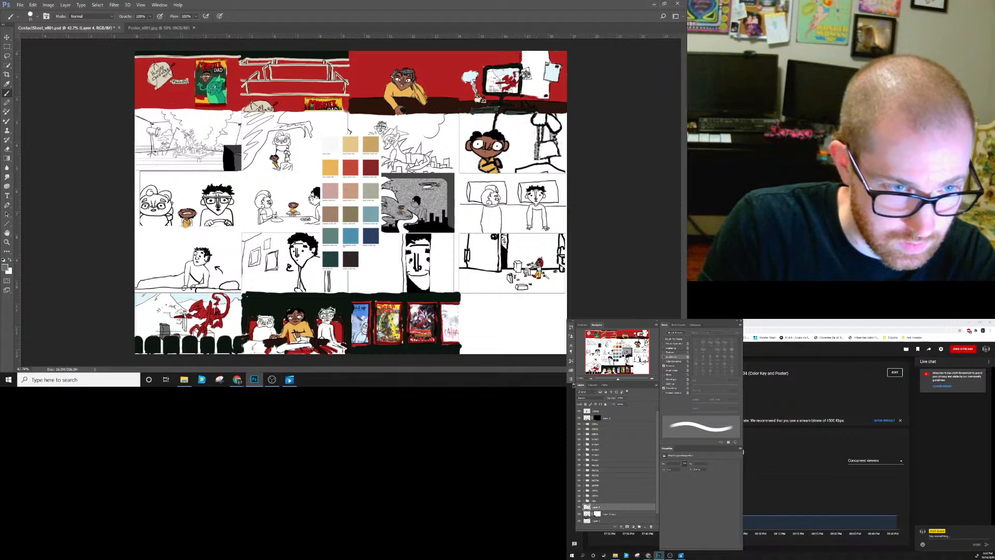
mouse_move(156, 311)
mouse_down()
mouse_move(181, 313)
mouse_move(184, 329)
mouse_up()
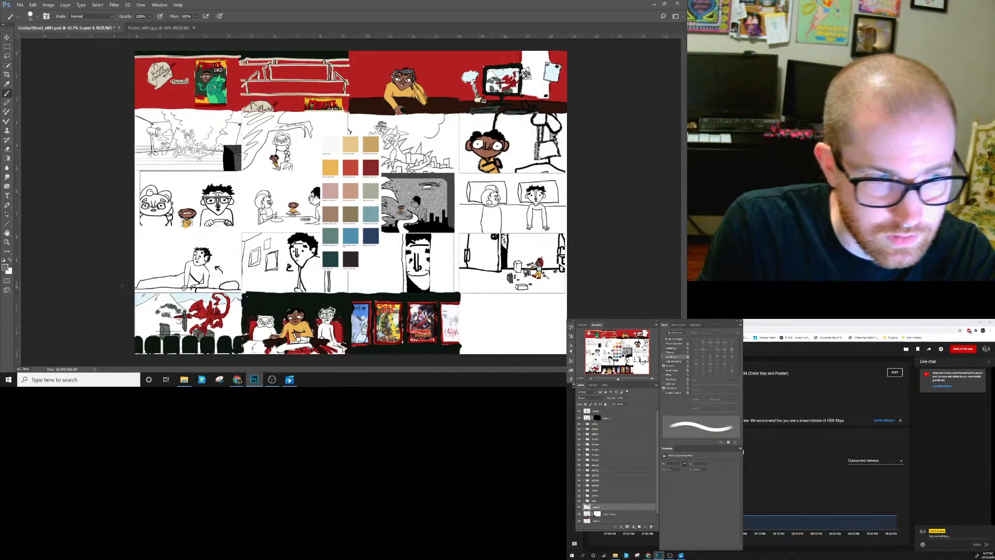
Derive a dark green (#20422f) from the dark teal swatch and block in the bottom-left panel's hills and the door panel's floor props.
click(6, 266)
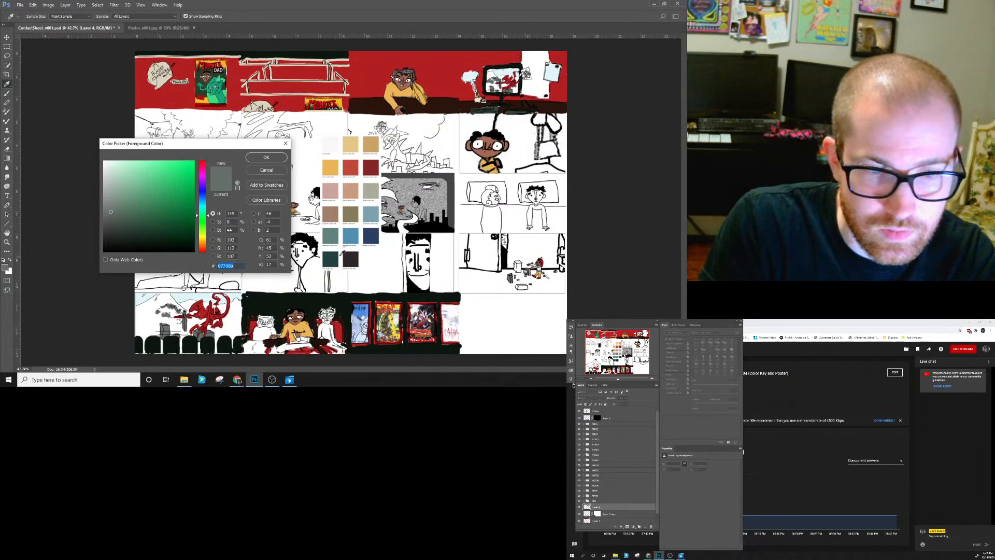
click(334, 256)
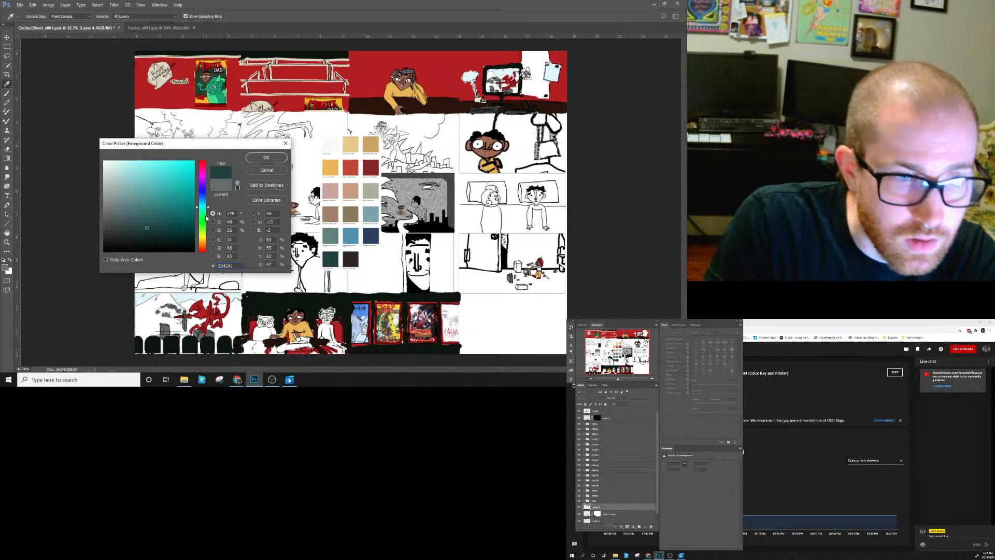
click(153, 218)
click(158, 228)
drag(148, 226, 147, 230)
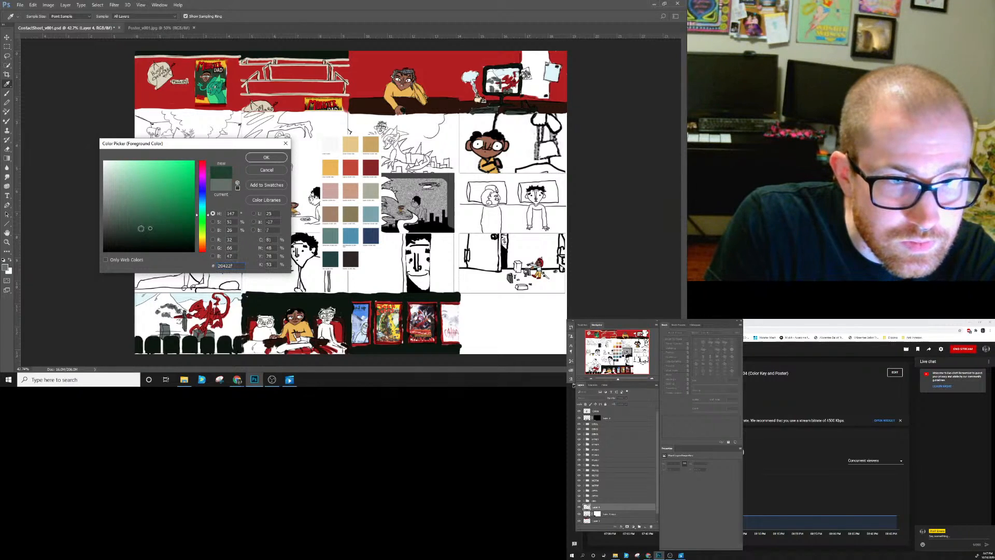
click(262, 159)
key(b)
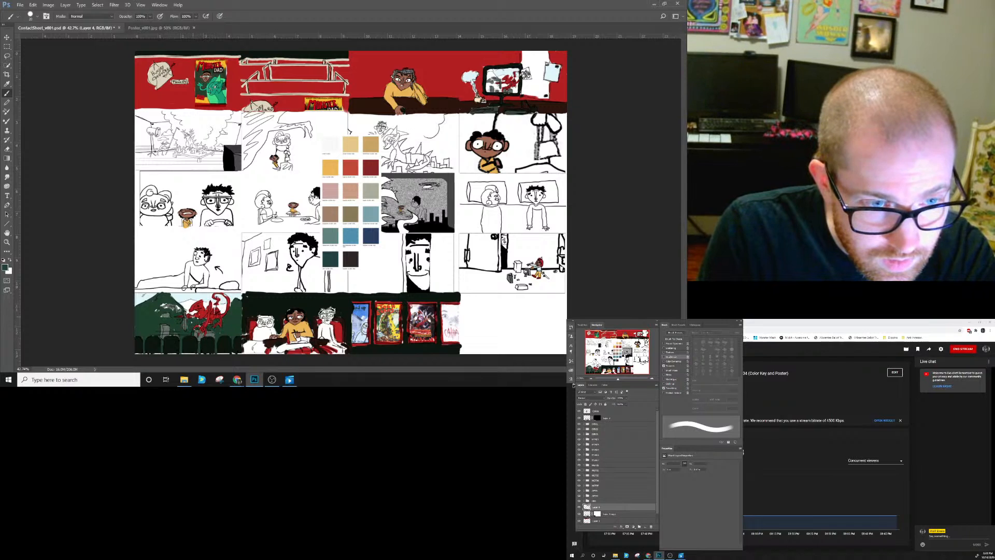
click(5, 267)
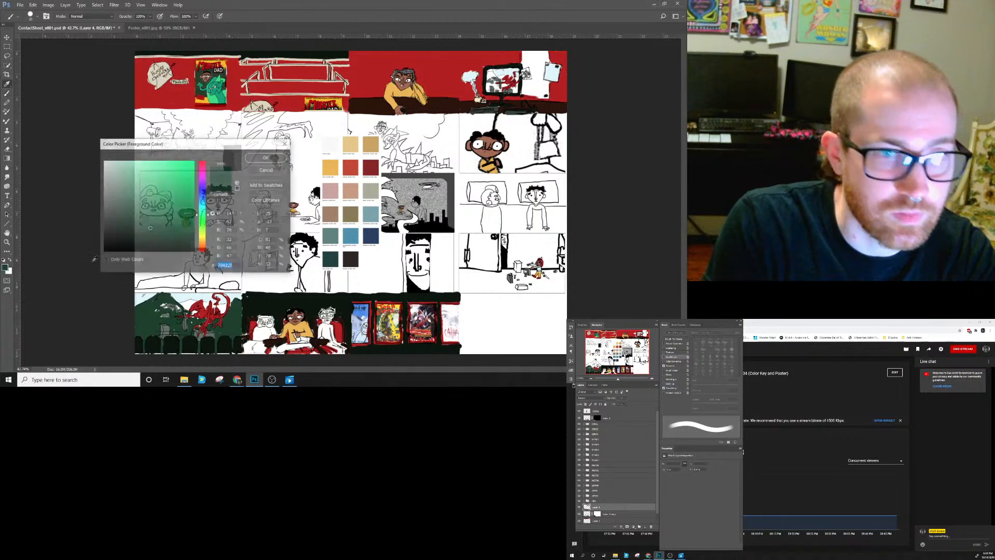
key(Return)
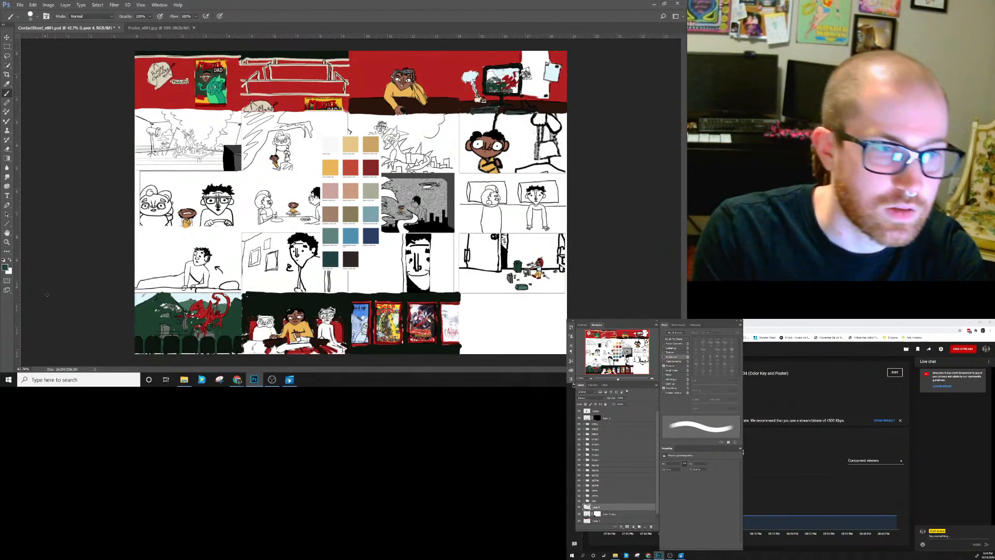
Derive a blue-grey (hue 191, RGB 110, 132, 137) from the pale sky and paint over the monitor screen in the fourth top-row panel.
click(6, 268)
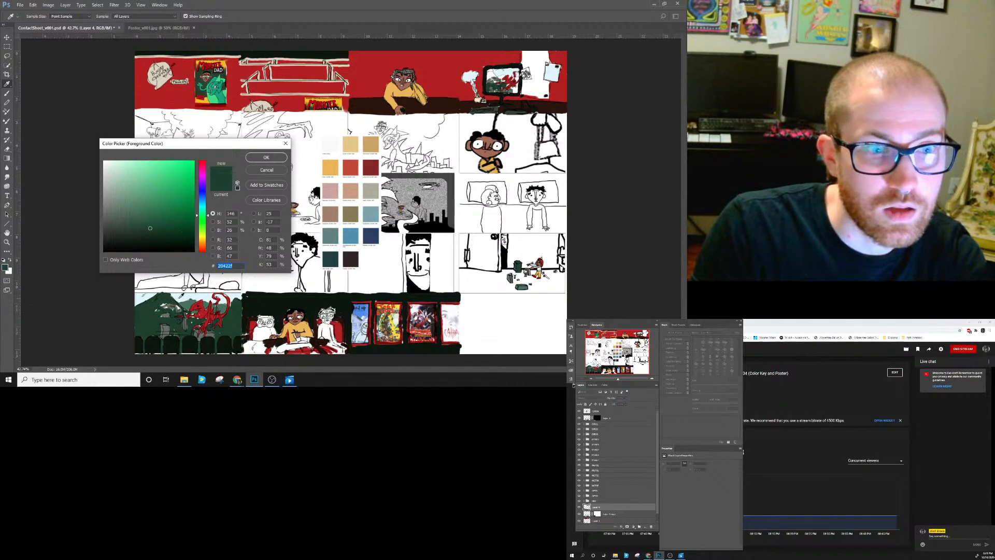
click(178, 298)
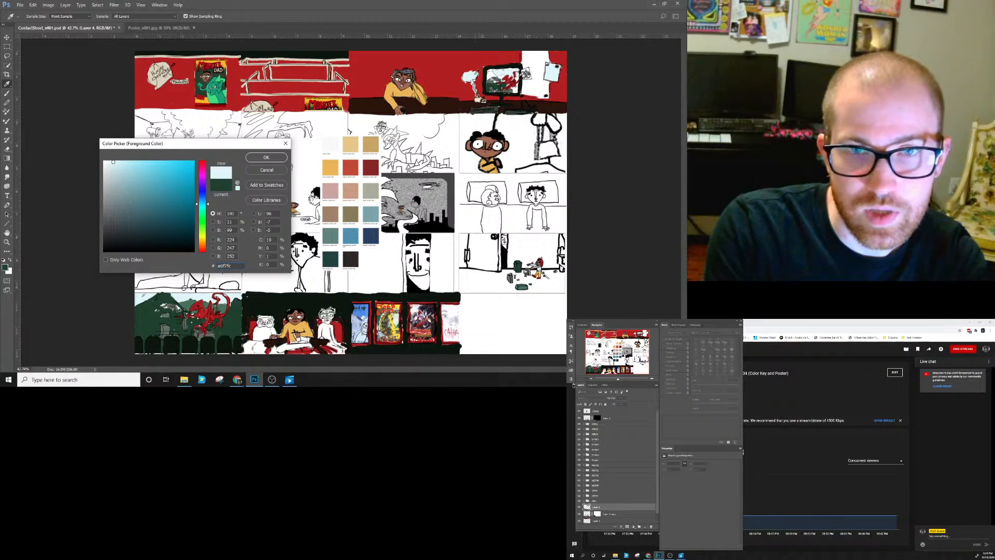
drag(123, 175, 126, 192)
click(122, 201)
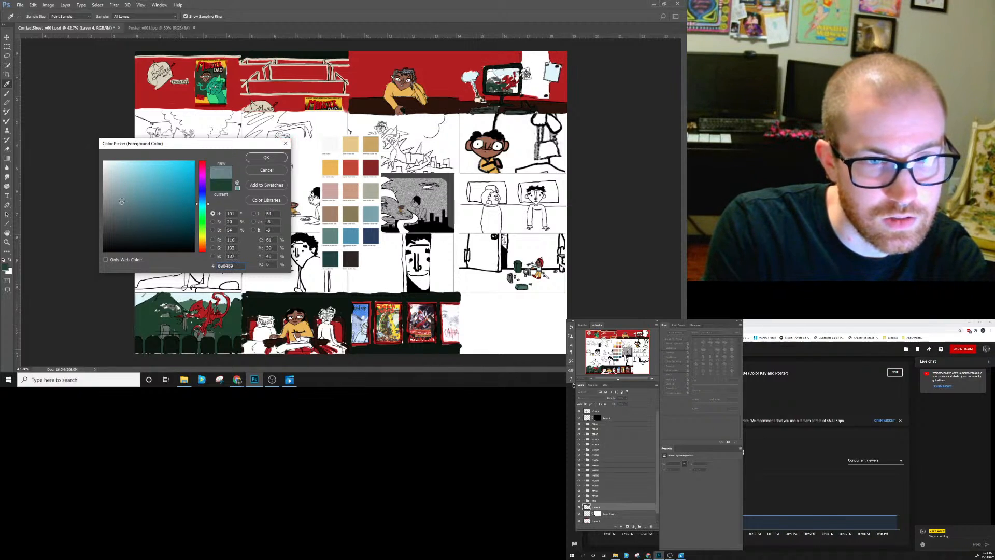
key(Return)
key(b)
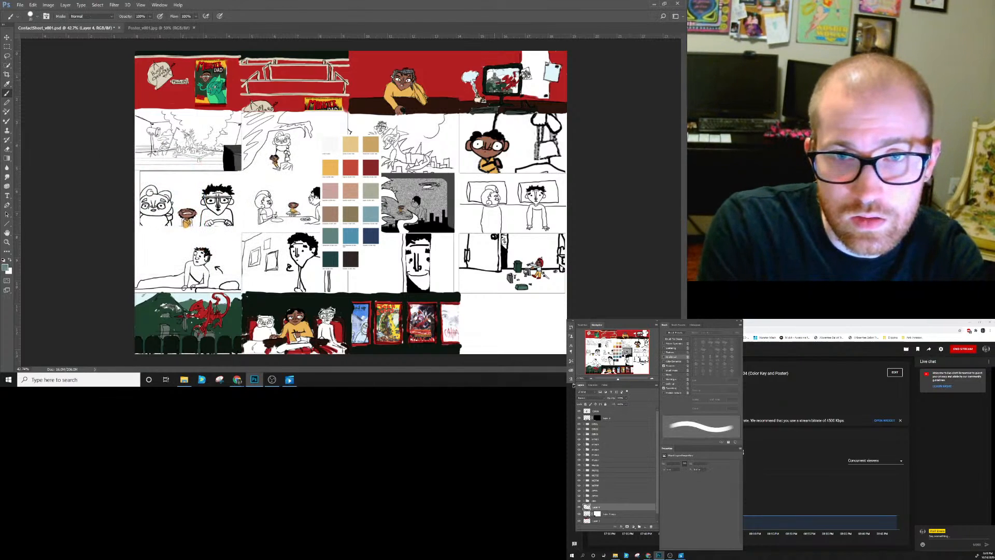
mouse_move(502, 78)
mouse_down()
mouse_move(515, 82)
mouse_move(502, 70)
mouse_move(491, 81)
mouse_move(518, 76)
mouse_up()
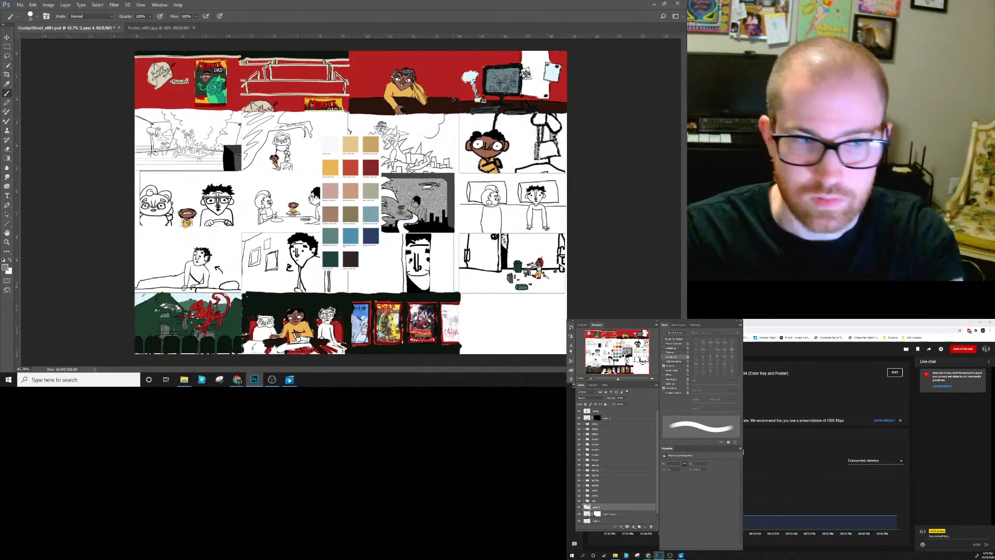
Sample the muted green from the bottom-left panel and paint the wall area behind the pinned notes in the fourth top-row panel.
alt+click(139, 341)
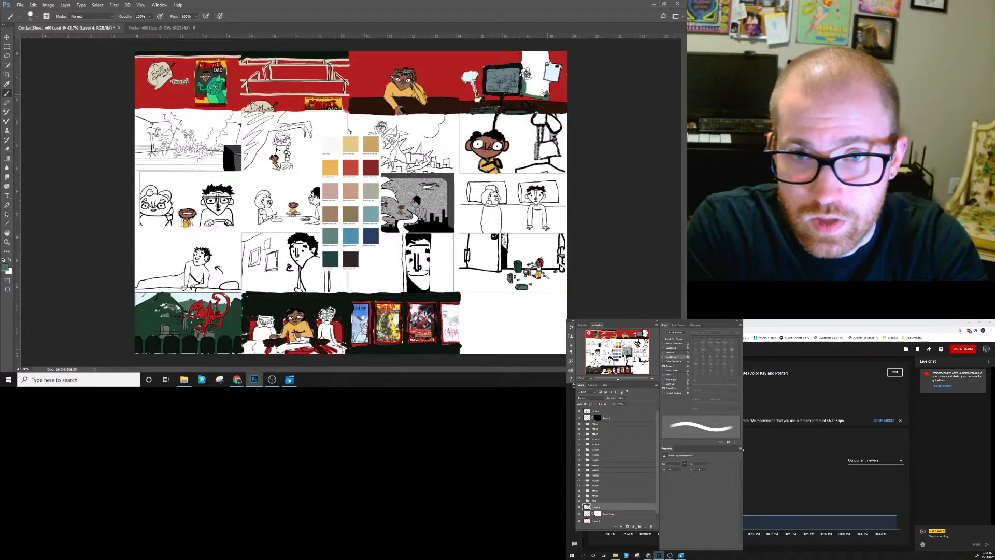
key(bracketright)
mouse_move(526, 81)
mouse_down()
mouse_move(528, 93)
mouse_move(533, 83)
mouse_move(539, 89)
mouse_up()
key(bracketright)
key(bracketright)
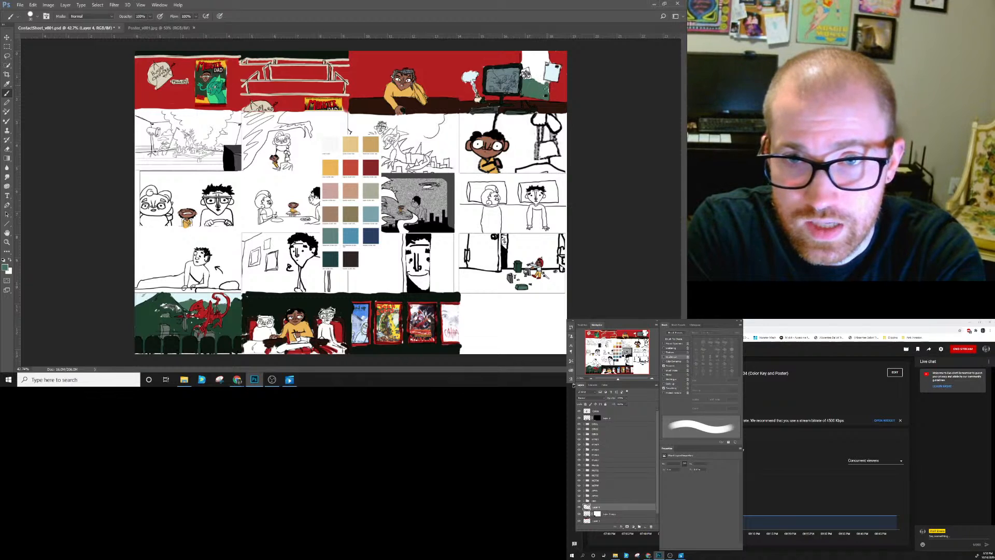
mouse_move(538, 77)
mouse_down()
mouse_move(533, 67)
mouse_move(541, 76)
mouse_up()
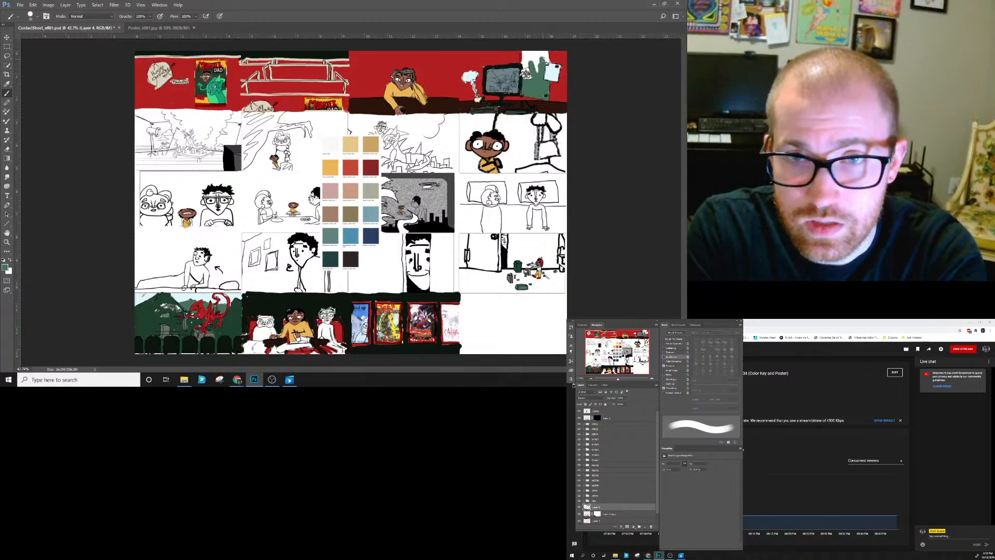
mouse_move(547, 55)
mouse_down()
mouse_move(536, 70)
mouse_move(528, 58)
mouse_move(523, 65)
mouse_move(523, 52)
mouse_up()
key(bracketleft)
key(bracketleft)
key(bracketleft)
key(bracketright)
key(bracketright)
key(bracketright)
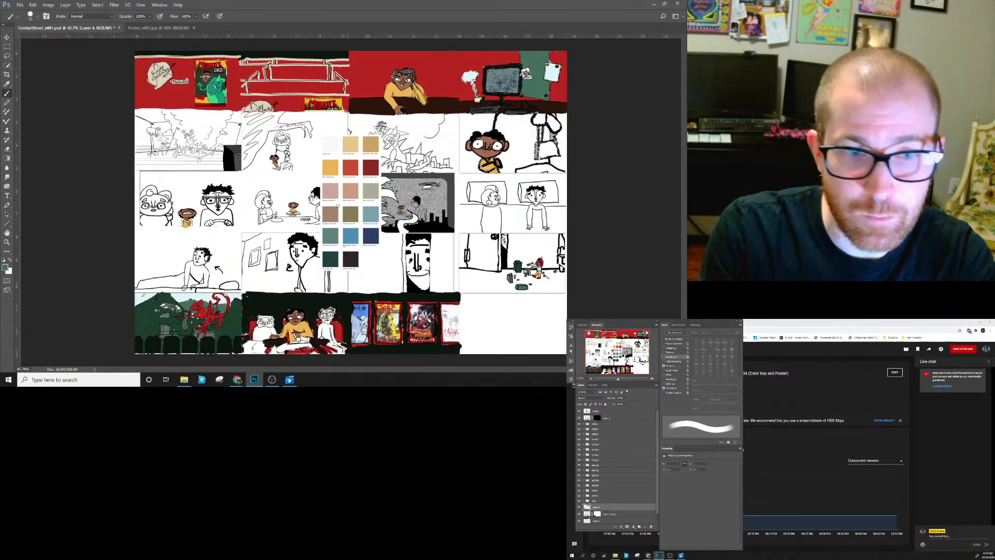
Set the foreground color to the muted teal swatch and paint the seated theater characters' legs in the bottom row.
click(6, 267)
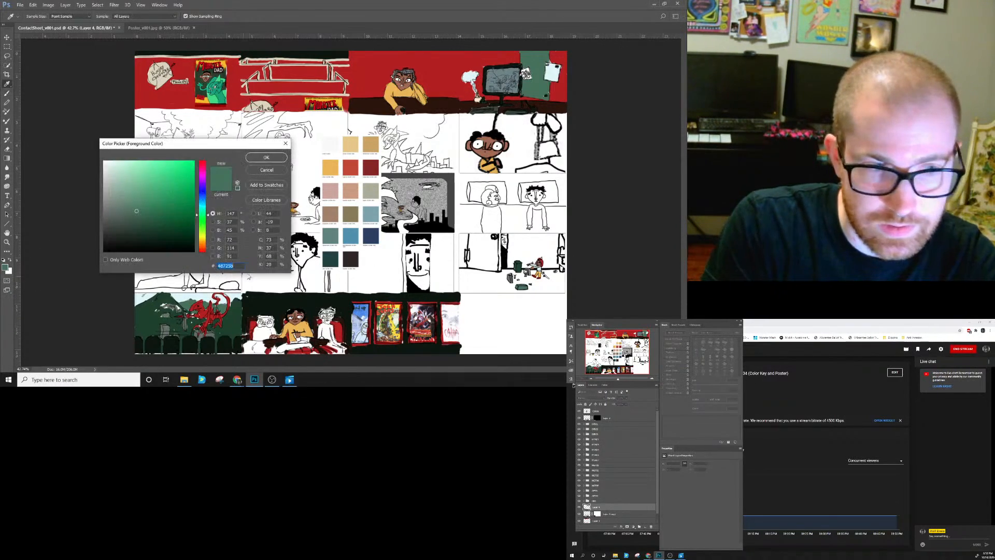
click(369, 215)
click(330, 237)
click(257, 156)
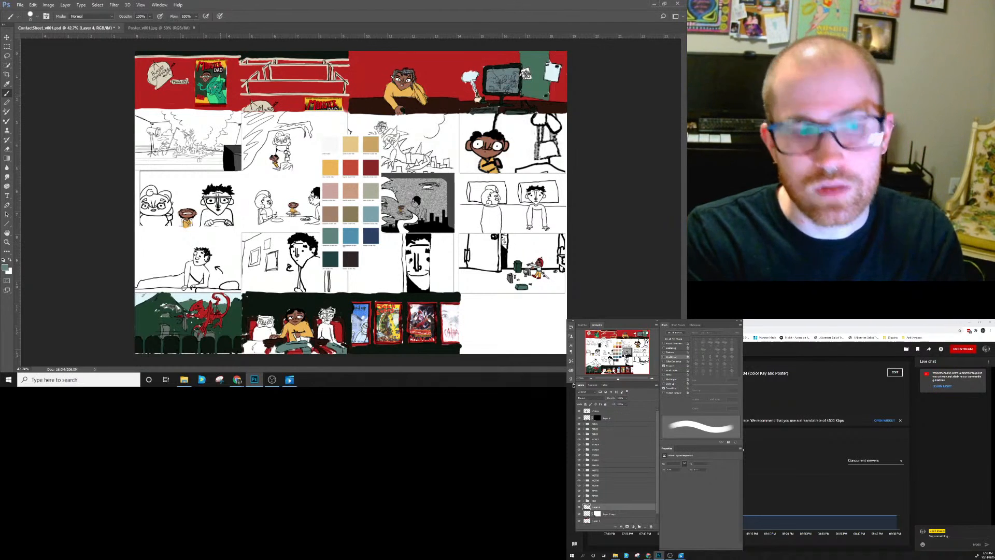
key(ctrl)
Sample the bright green from the poster's monster and block in the small monster in the first second-row panel.
alt+click(221, 99)
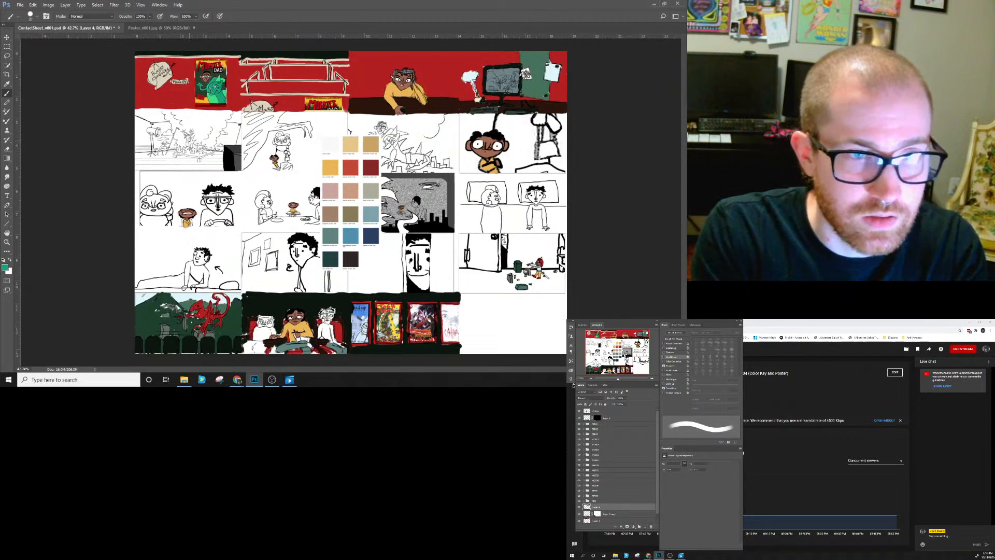
drag(187, 143, 193, 139)
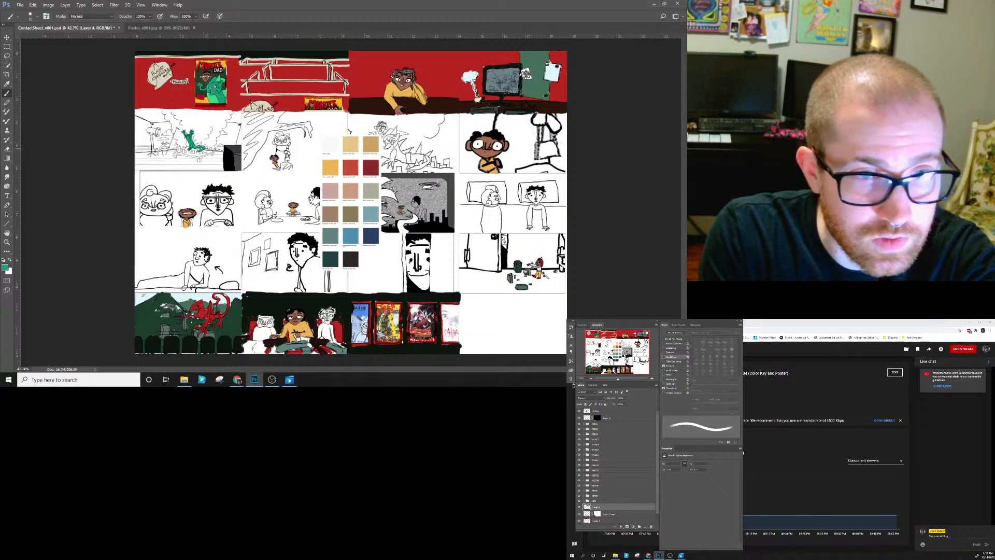
key(bracketright)
key(bracketright)
key(bracketright)
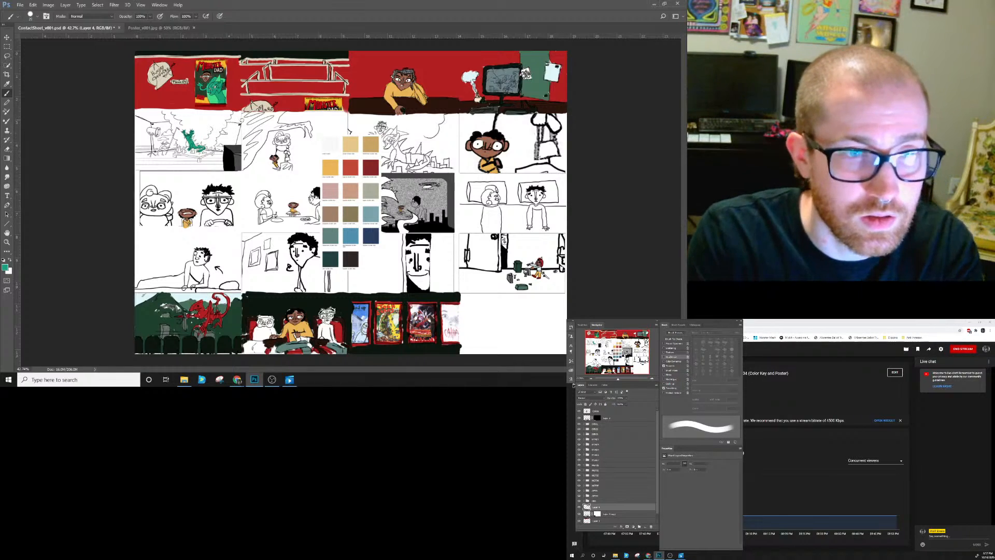
key(bracketleft)
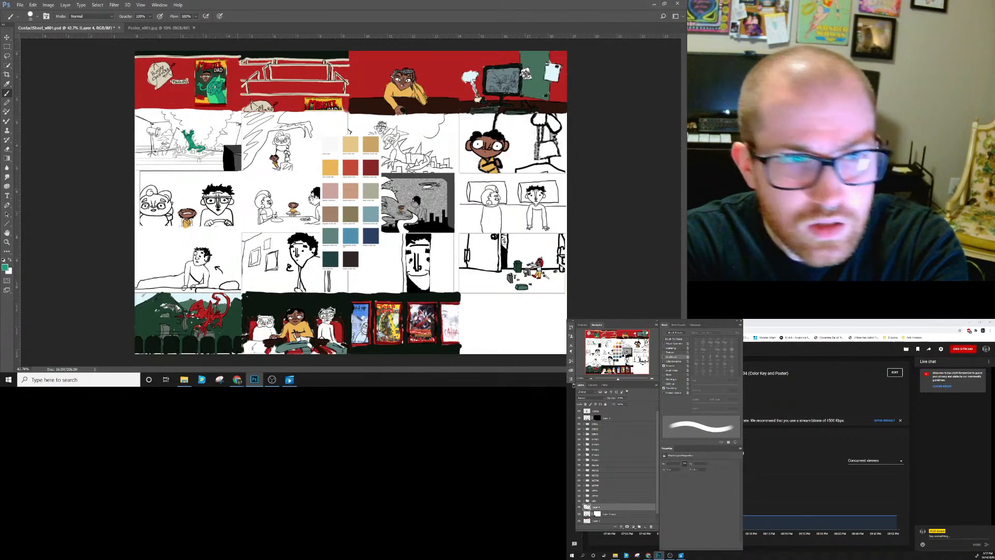
key(bracketleft)
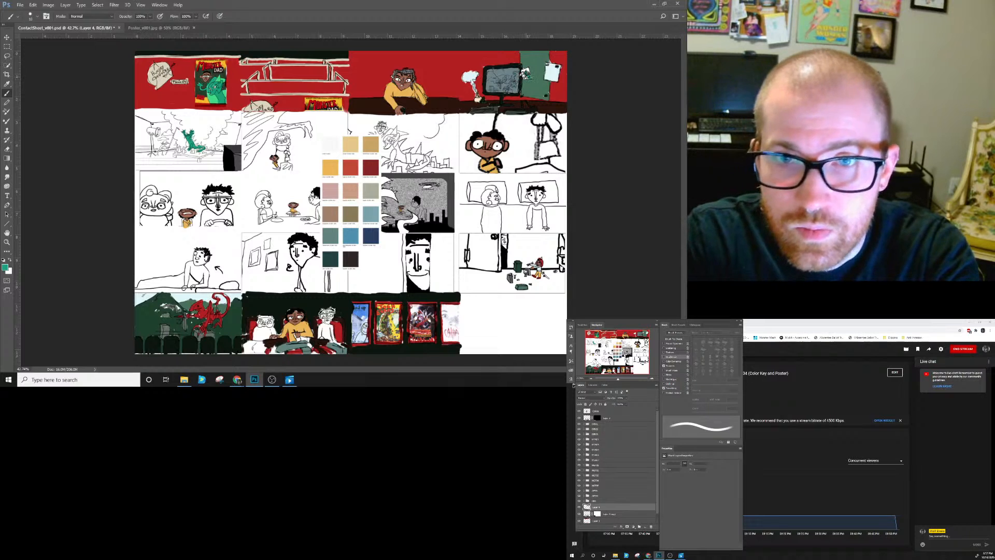
key(bracketright)
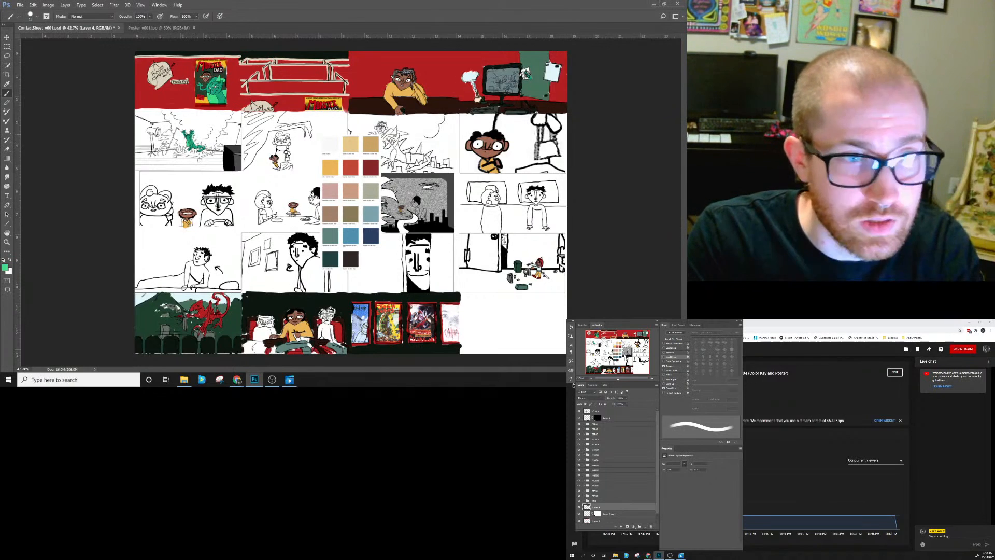
key(bracketleft)
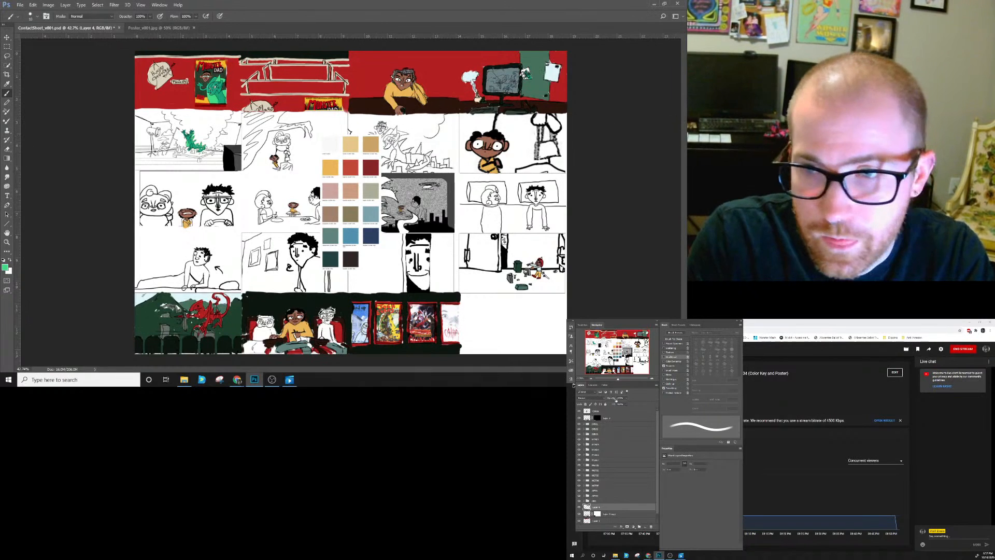
Move the color swatches on the Colors layer to the sheet's lower-right corner and make the painting layer active again.
click(611, 412)
key(v)
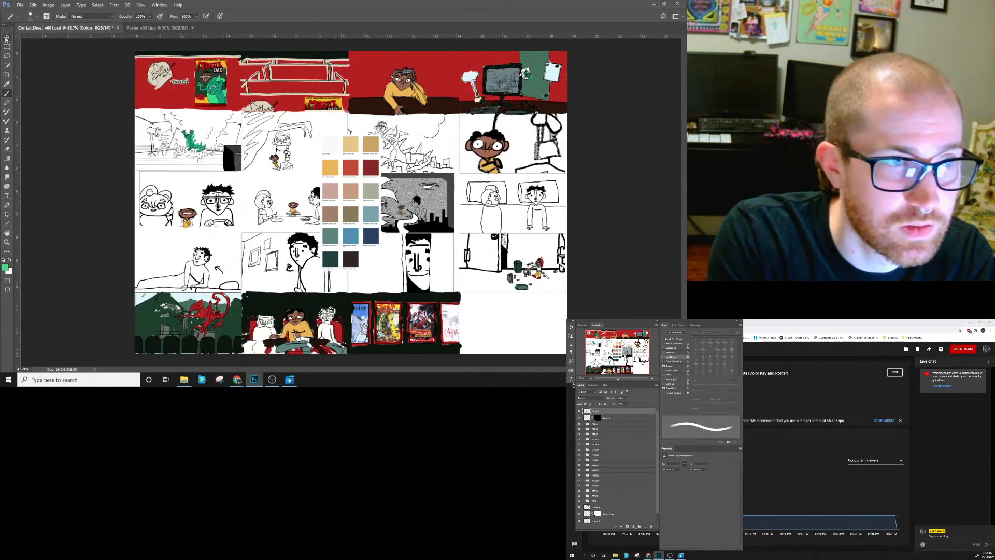
drag(343, 207, 527, 291)
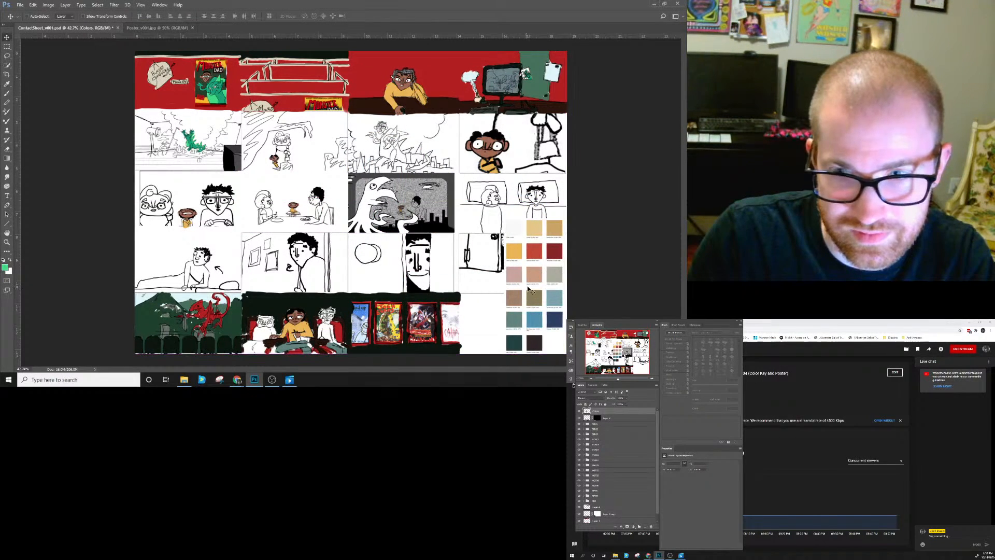
click(617, 508)
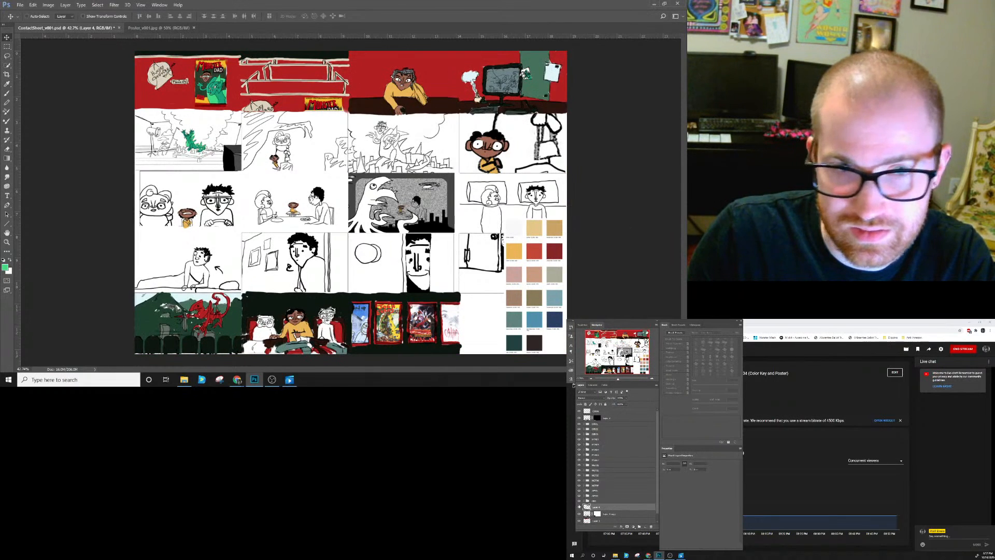
Brush green over the two spiky monsters in the third second-row panel.
key(b)
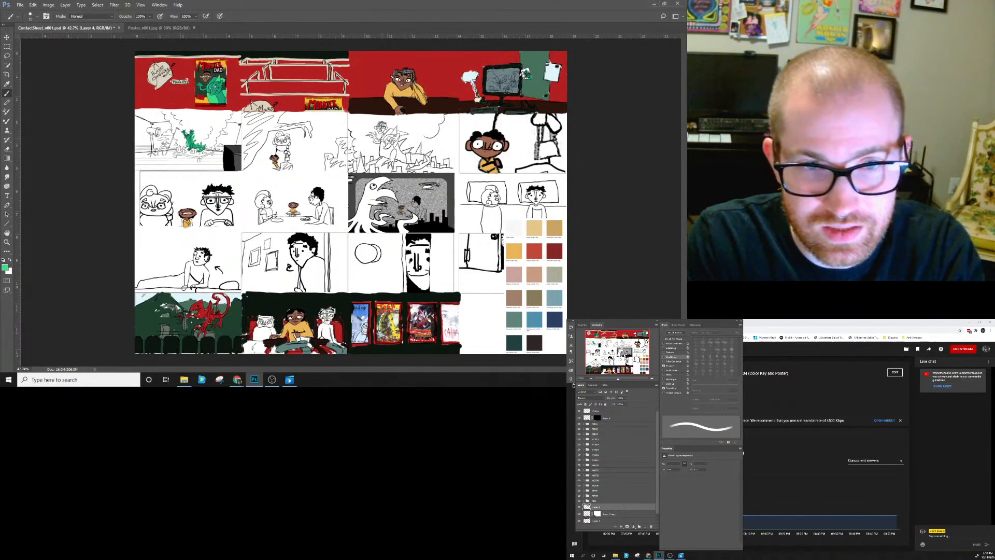
key(bracketright)
key(bracketright)
key(bracketright)
drag(381, 147, 384, 157)
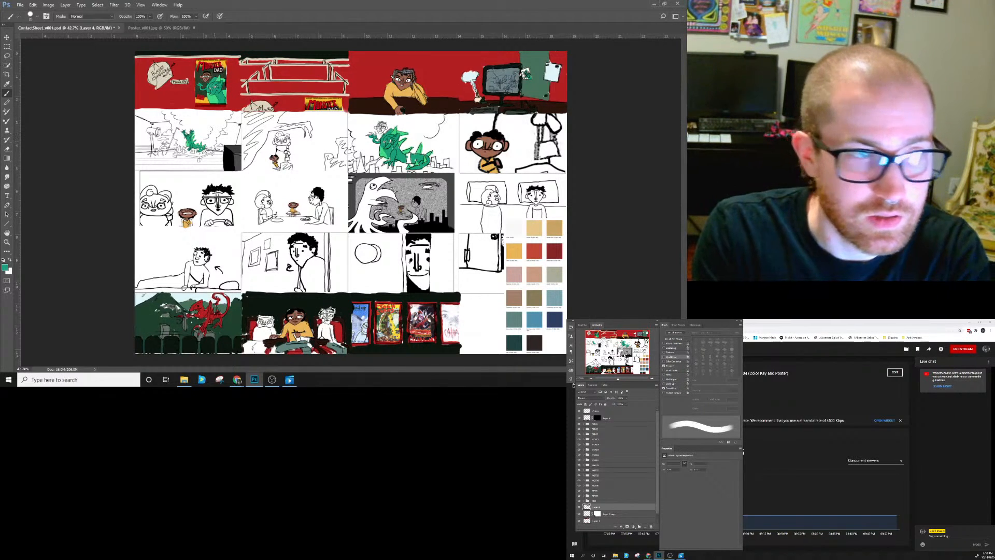
Derive a darker, duller green from the monster green and block in the giant creature and its reaching arm in the second second-row panel.
click(6, 267)
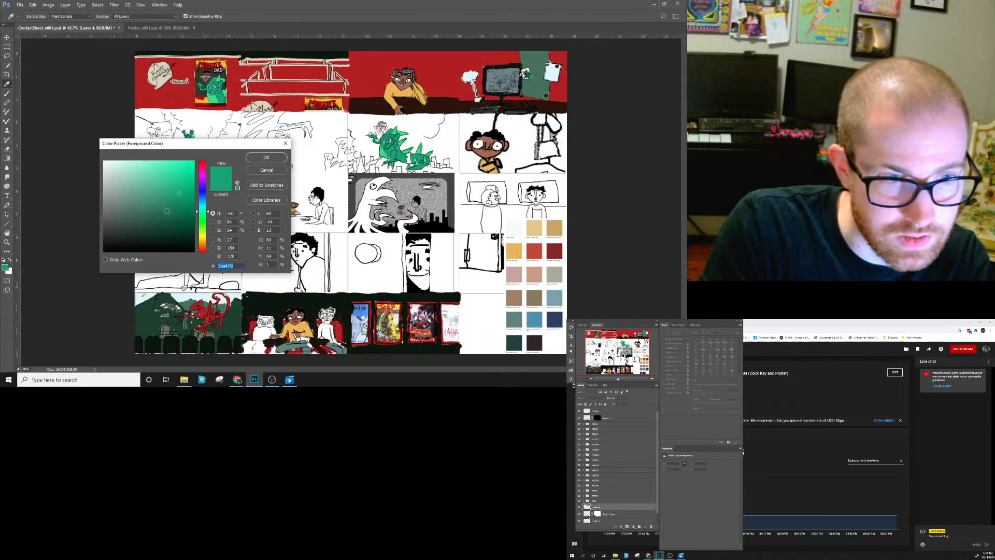
drag(159, 213, 141, 223)
click(265, 158)
mouse_move(261, 129)
mouse_down()
mouse_move(248, 153)
mouse_move(264, 129)
mouse_move(243, 169)
mouse_move(266, 128)
mouse_move(245, 132)
mouse_move(242, 110)
mouse_move(249, 166)
mouse_move(254, 112)
mouse_move(284, 112)
mouse_move(254, 140)
mouse_up()
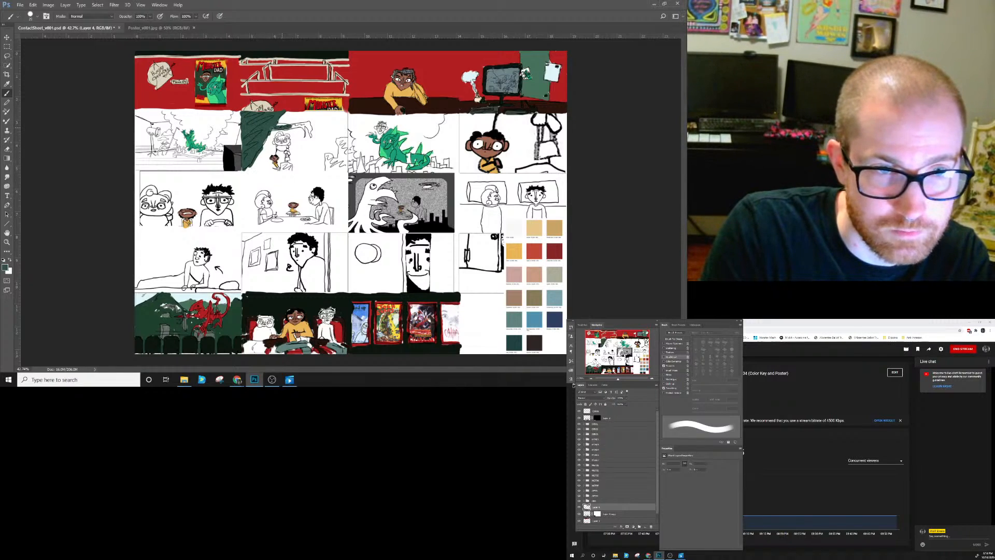
drag(275, 123, 311, 135)
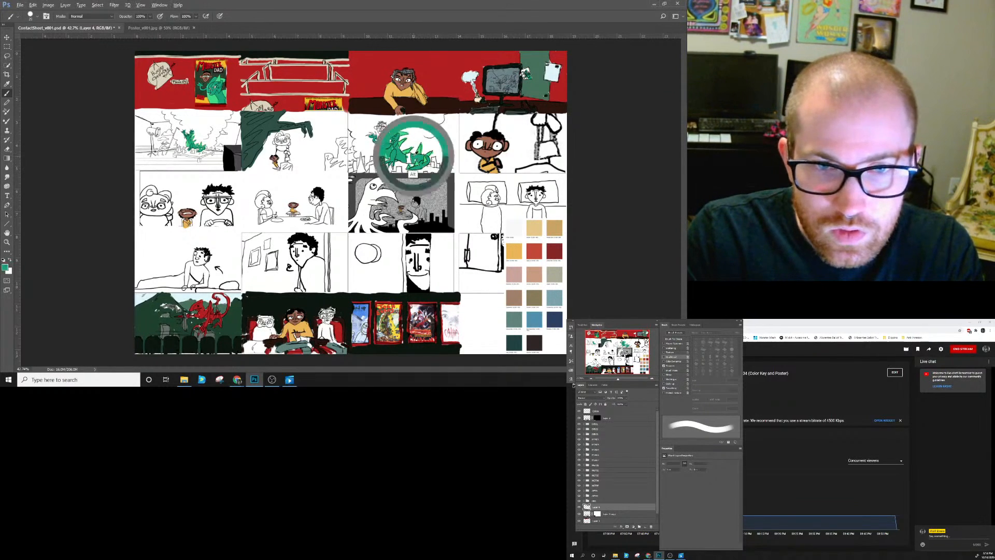
alt+click(415, 157)
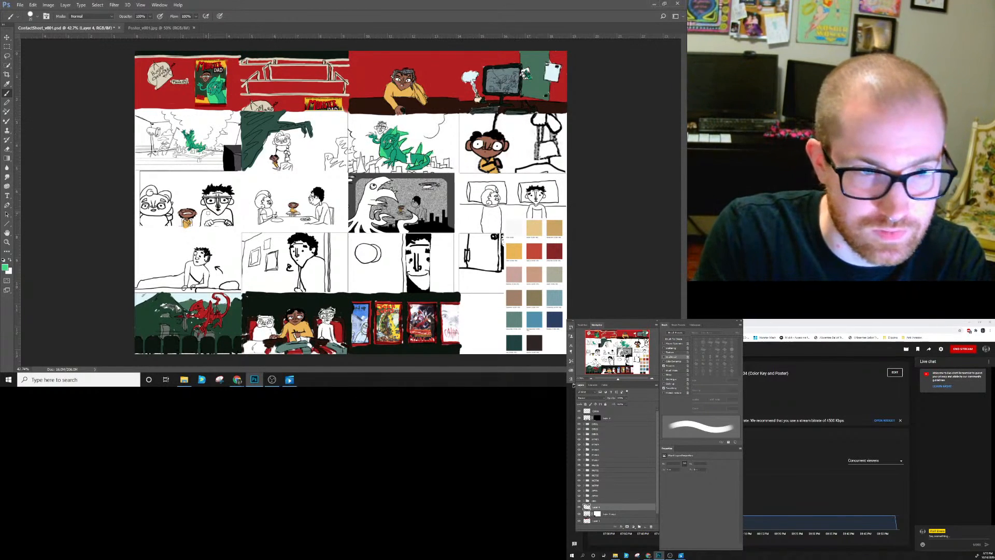
mouse_move(208, 210)
mouse_down()
mouse_move(203, 220)
mouse_move(209, 213)
mouse_up()
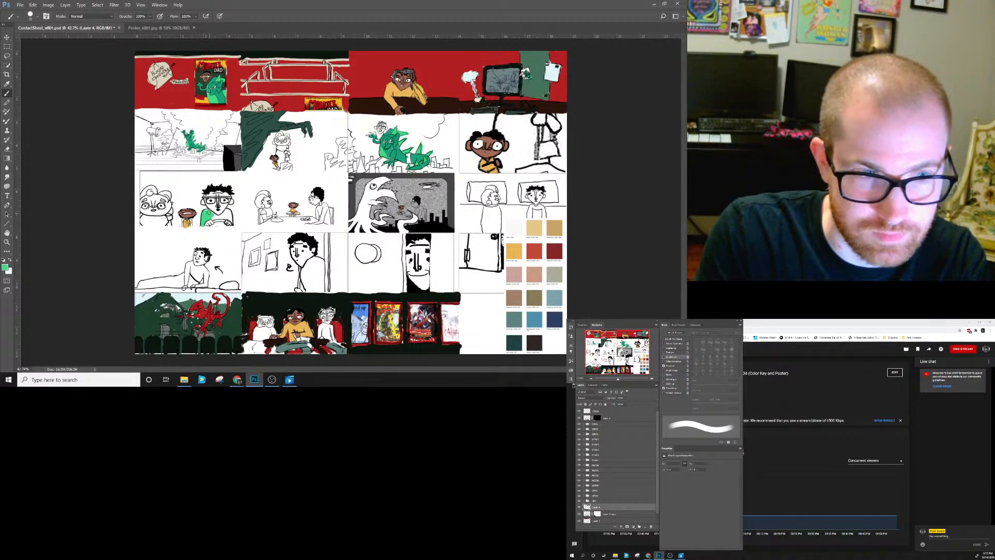
key(ctrl+z)
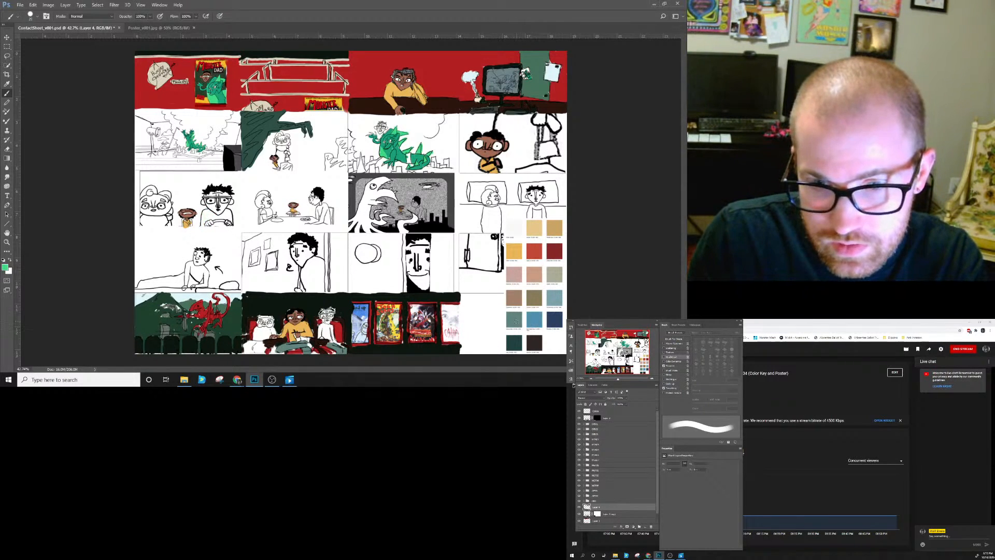
Paint the dark-haired man's shirt dark teal in the first three third-row panels, starting from the teal swatch.
alt+click(515, 321)
mouse_move(208, 213)
mouse_down()
mouse_move(202, 223)
mouse_move(222, 218)
mouse_up()
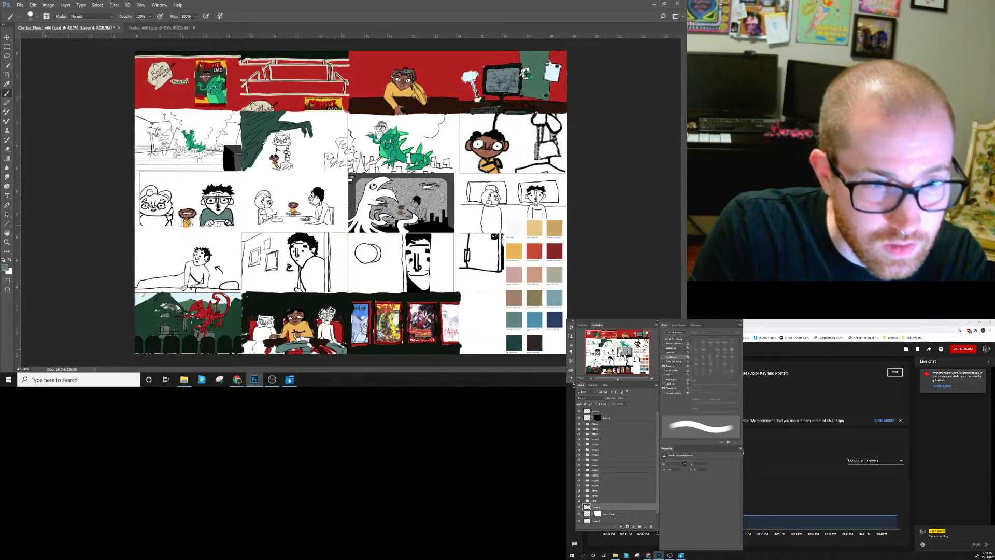
drag(212, 222, 223, 225)
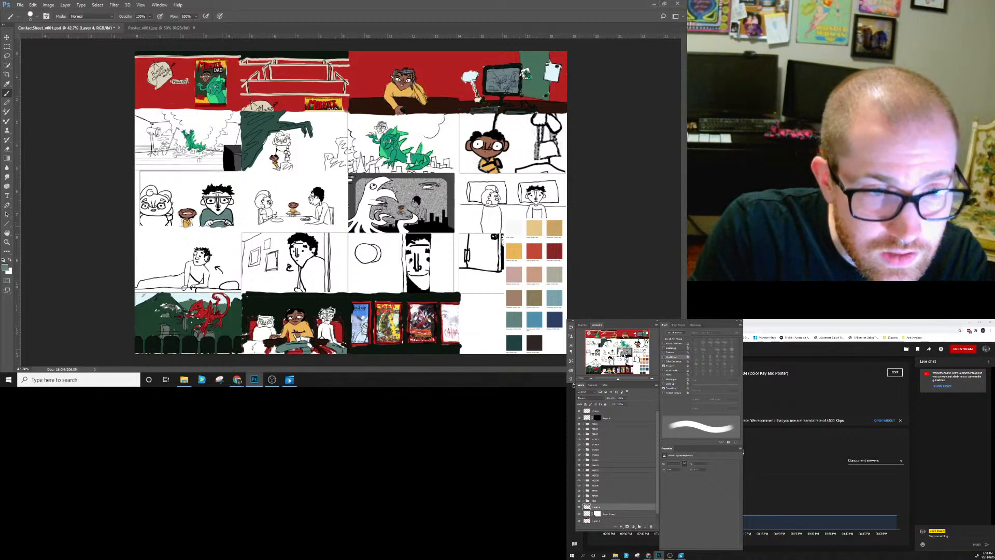
mouse_move(317, 215)
mouse_down()
mouse_move(323, 205)
mouse_move(329, 221)
mouse_up()
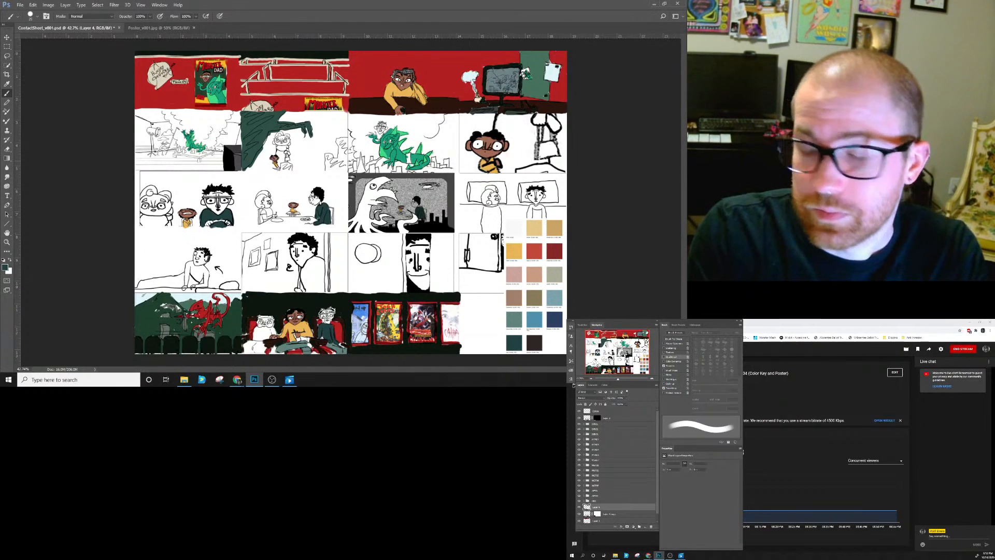
Check the livestream dashboard in the browser, and toggle the Colors swatch layer off and on to view the panels beneath it.
click(765, 324)
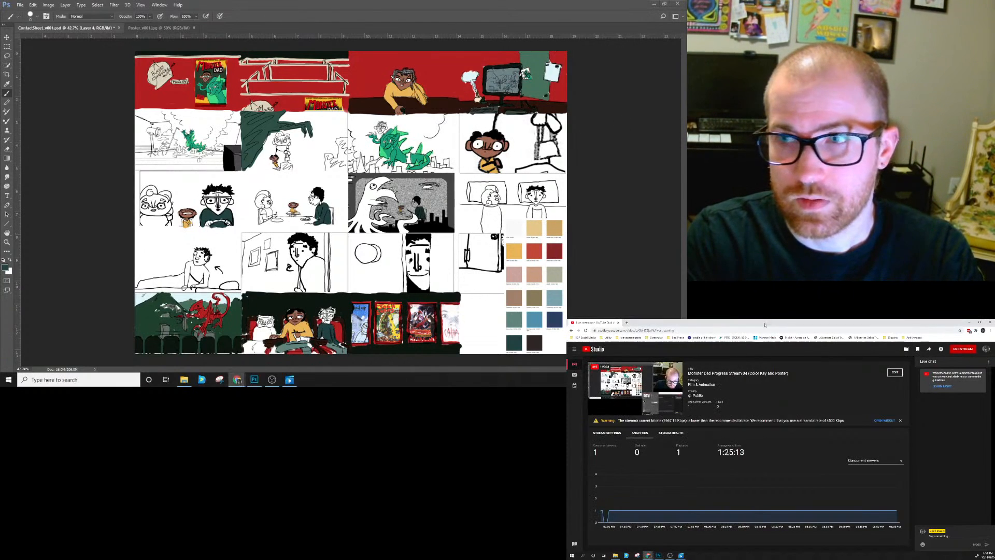
click(554, 16)
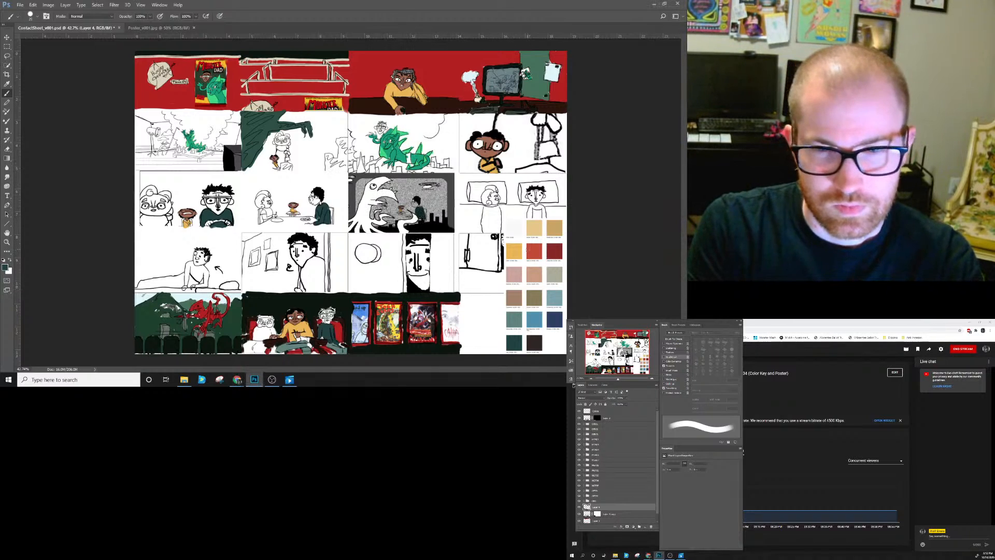
click(579, 411)
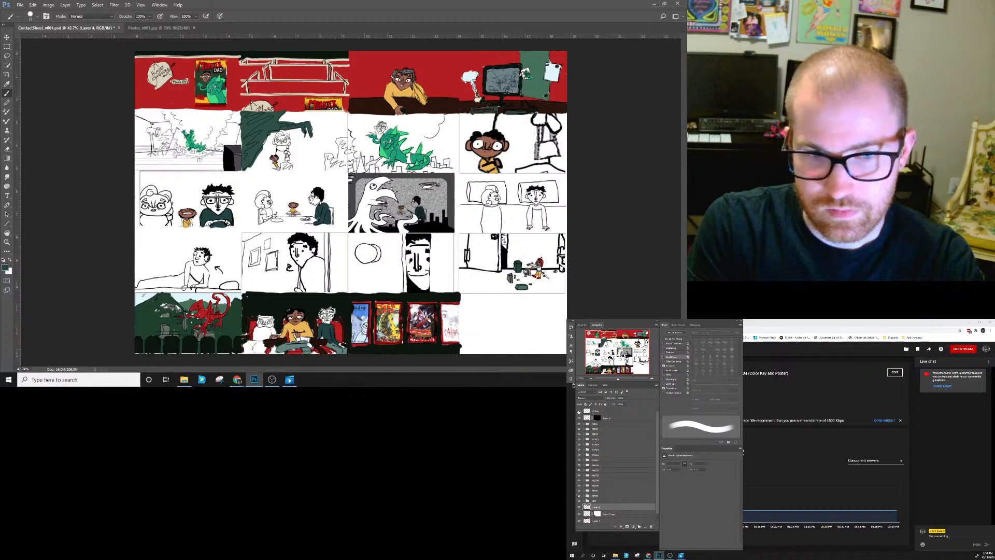
click(579, 411)
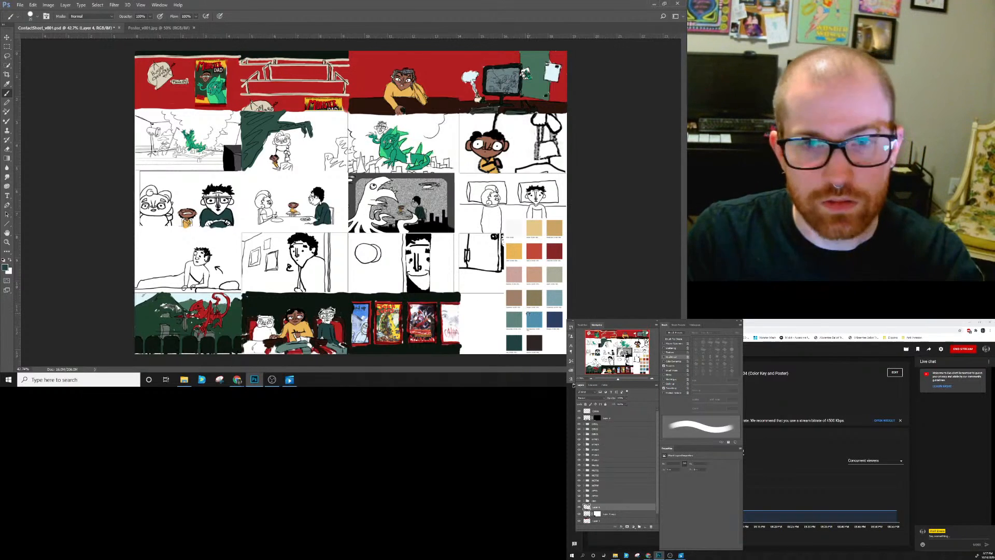
Sample the navy swatch and paint the woman's clothing in the first third-row panel and the second and fourth second-row panels.
alt+click(541, 318)
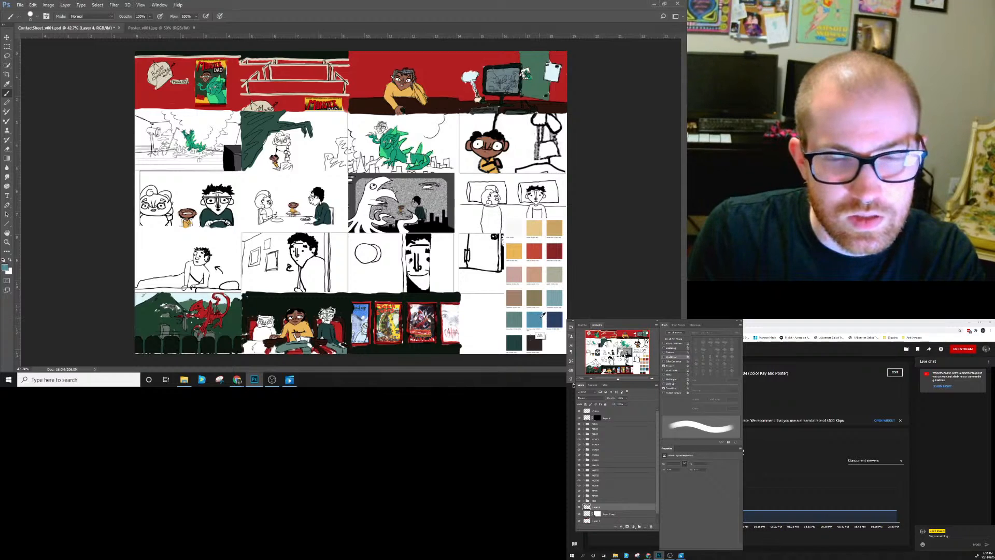
alt+click(556, 317)
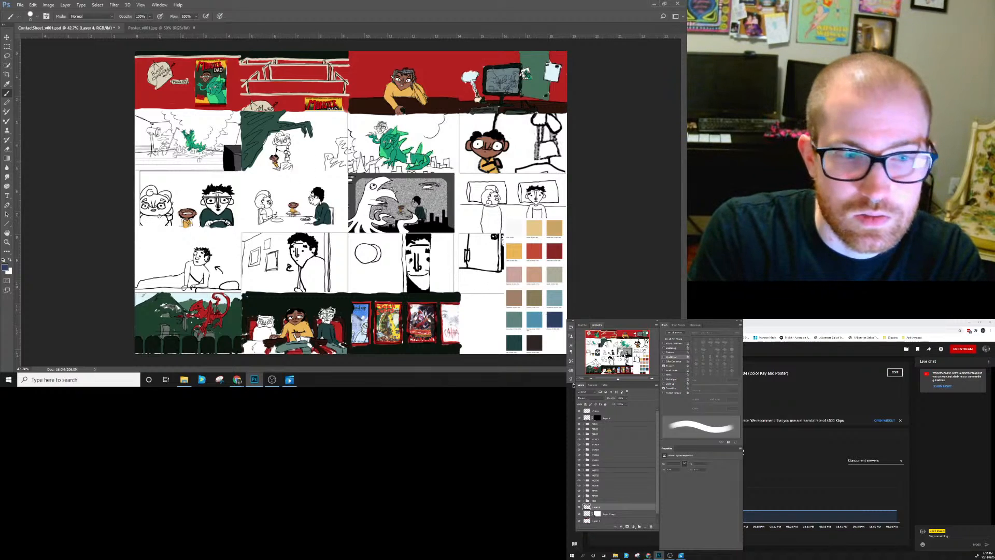
mouse_move(152, 224)
mouse_down()
mouse_move(141, 219)
mouse_move(162, 222)
mouse_up()
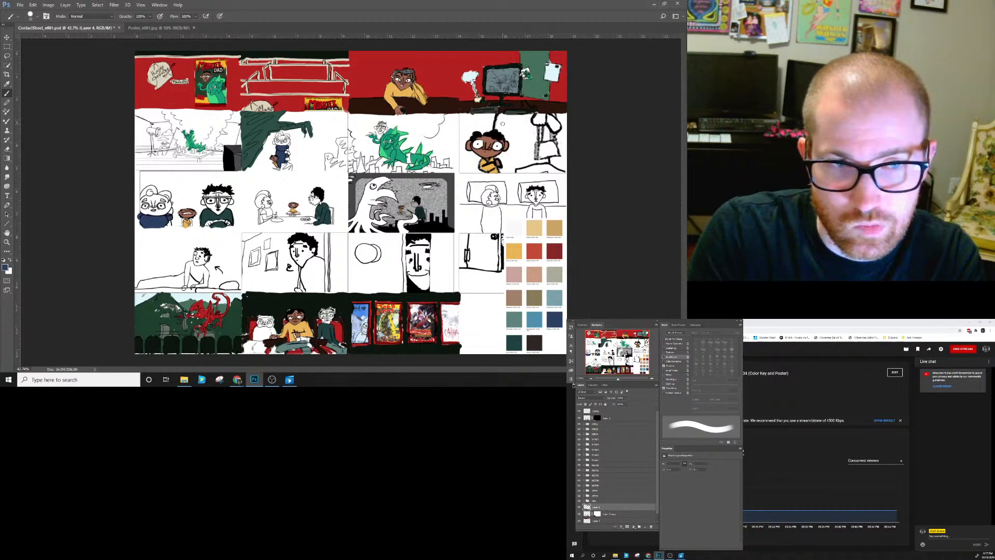
mouse_move(499, 117)
mouse_down()
mouse_move(497, 128)
mouse_move(532, 117)
mouse_move(530, 132)
mouse_move(544, 127)
mouse_move(550, 139)
mouse_move(503, 124)
mouse_move(503, 133)
mouse_up()
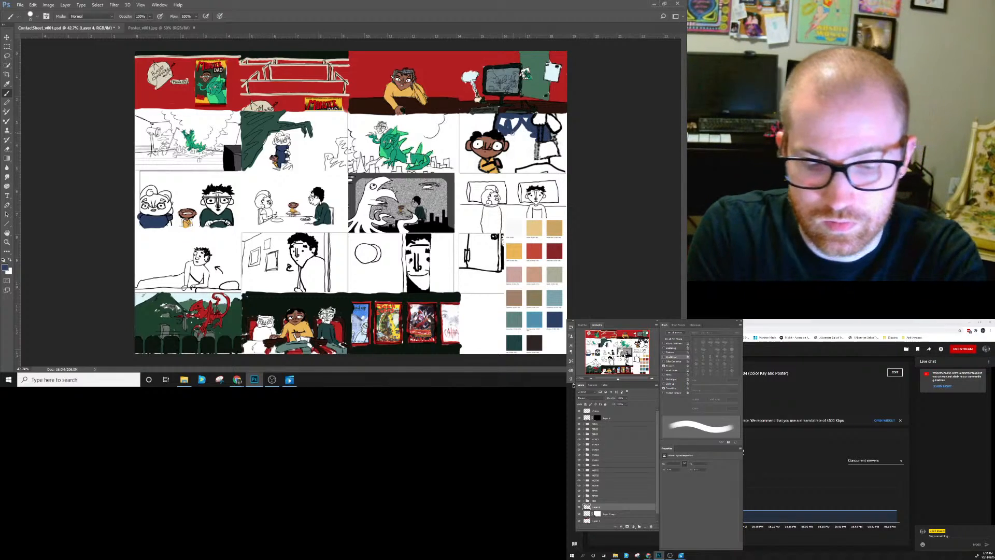
Finish filling the woman's clothing navy in the fourth second-row panel, and paint her top navy in the second third-row panel.
mouse_move(505, 131)
mouse_down()
mouse_move(500, 148)
mouse_move(504, 173)
mouse_move(540, 162)
mouse_move(532, 135)
mouse_move(508, 159)
mouse_move(527, 151)
mouse_up()
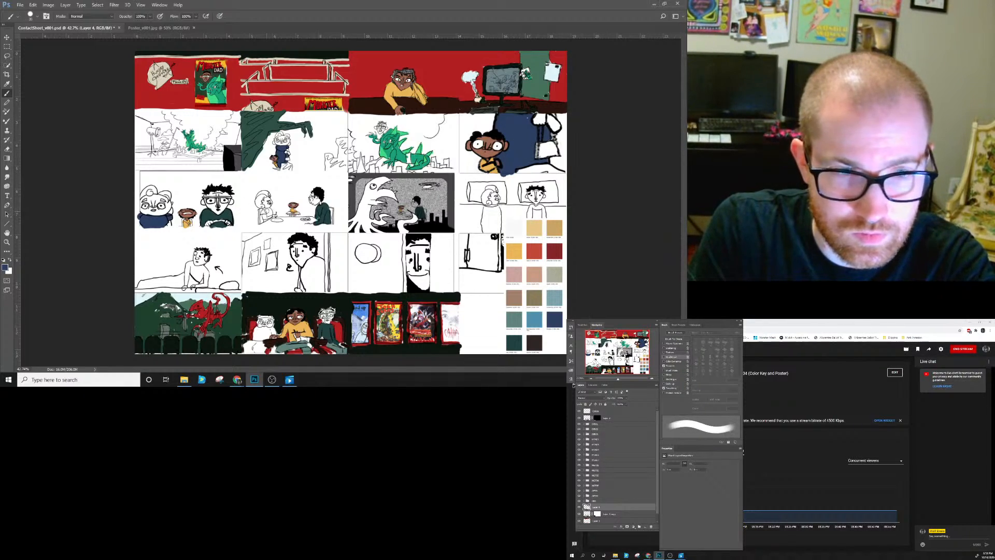
right_click(264, 213)
click(264, 211)
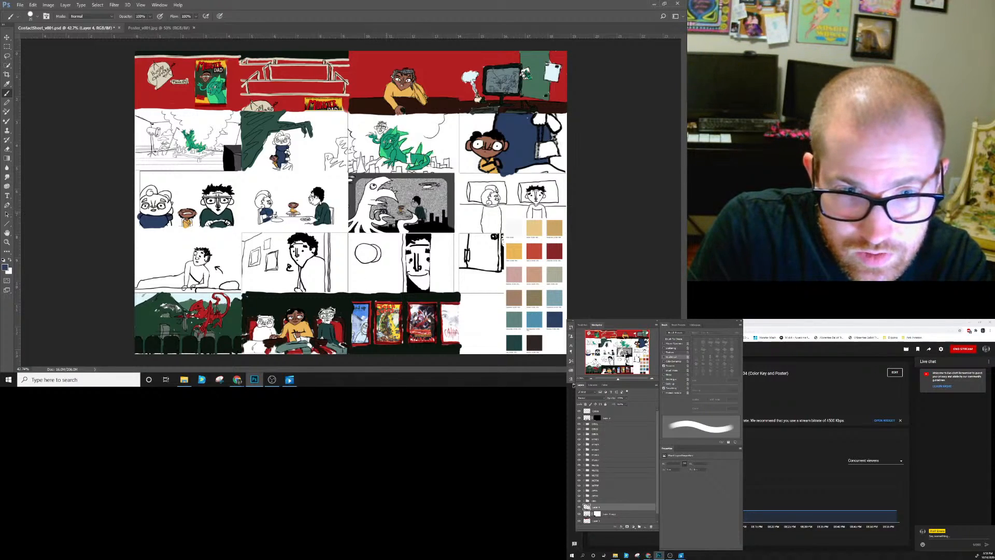
In the first second-row panel, paint the sky with the mid-blue swatch and the smoke above the monster with the grey-green swatch.
alt+click(536, 322)
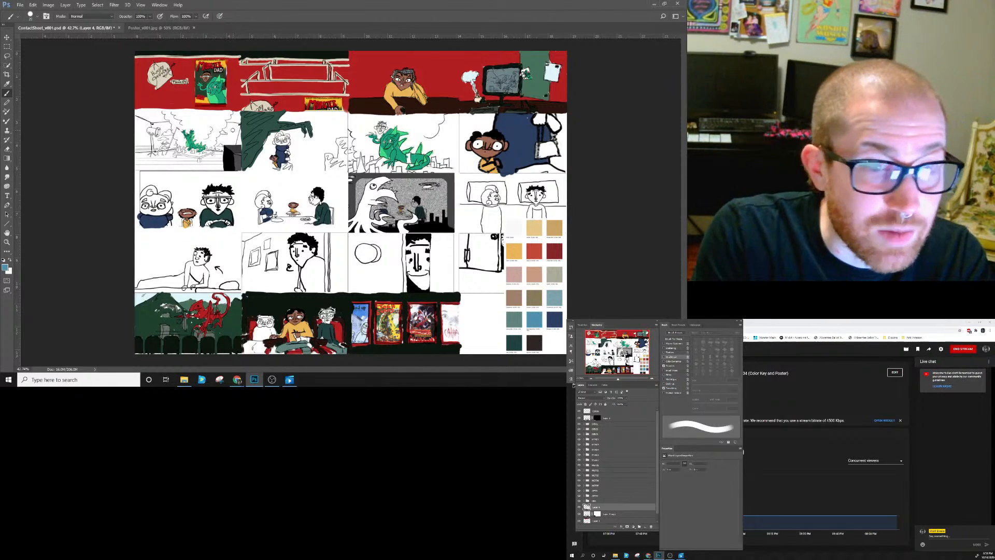
drag(231, 131, 232, 134)
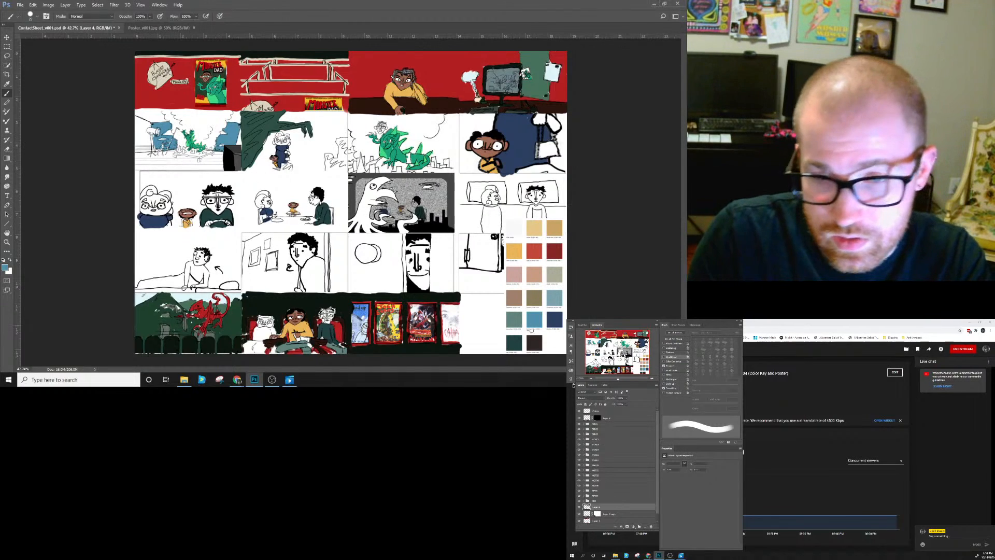
alt+click(558, 277)
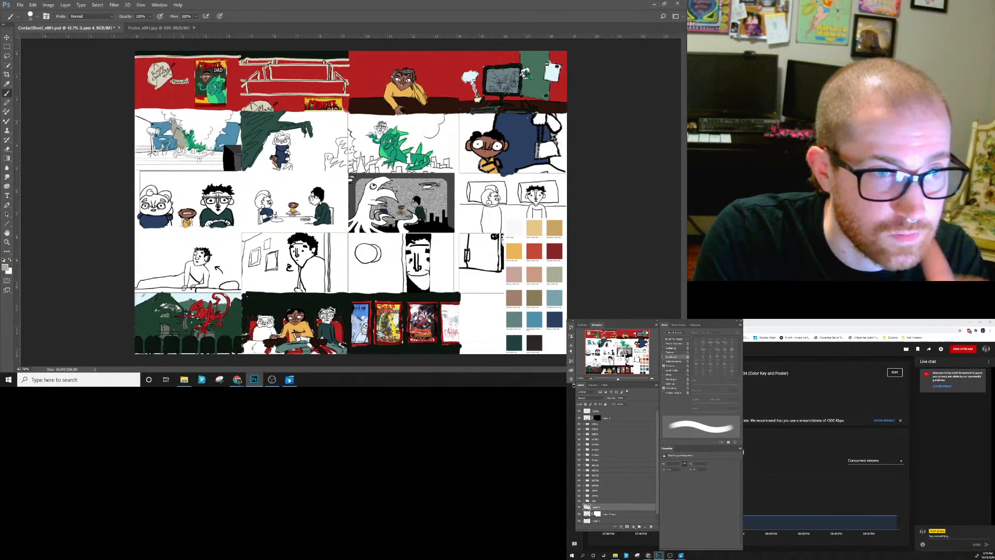
mouse_move(168, 120)
mouse_down()
mouse_move(165, 111)
mouse_move(235, 113)
mouse_move(171, 115)
mouse_move(188, 130)
mouse_move(201, 121)
mouse_move(190, 128)
mouse_move(198, 144)
mouse_move(212, 147)
mouse_move(228, 117)
mouse_move(197, 122)
mouse_move(203, 134)
mouse_move(214, 129)
mouse_up()
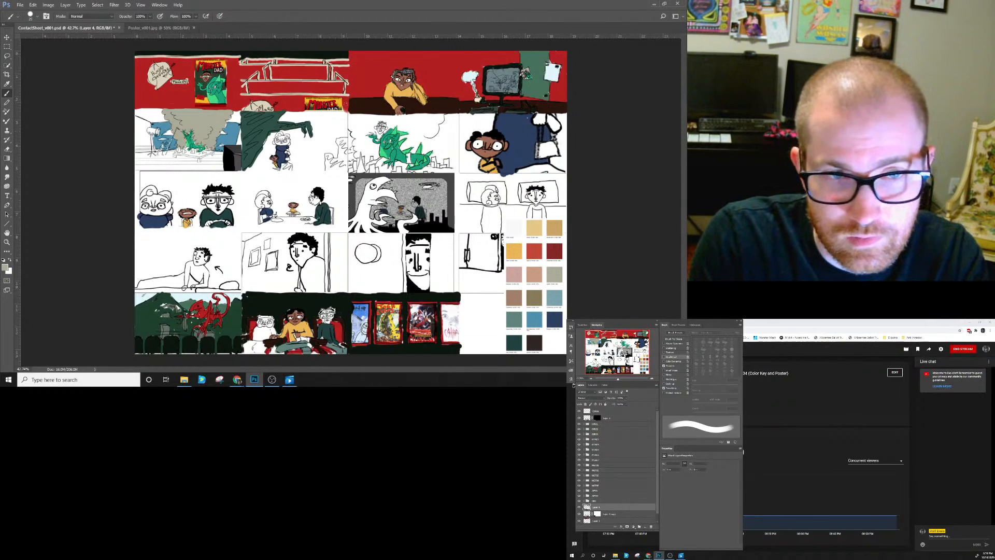
Fill the smoke behind the monster grey-green in the third second-row panel, and complete the blue sky there and in the first panel.
mouse_move(349, 115)
mouse_down()
mouse_move(442, 115)
mouse_move(402, 115)
mouse_move(441, 118)
mouse_move(427, 136)
mouse_up()
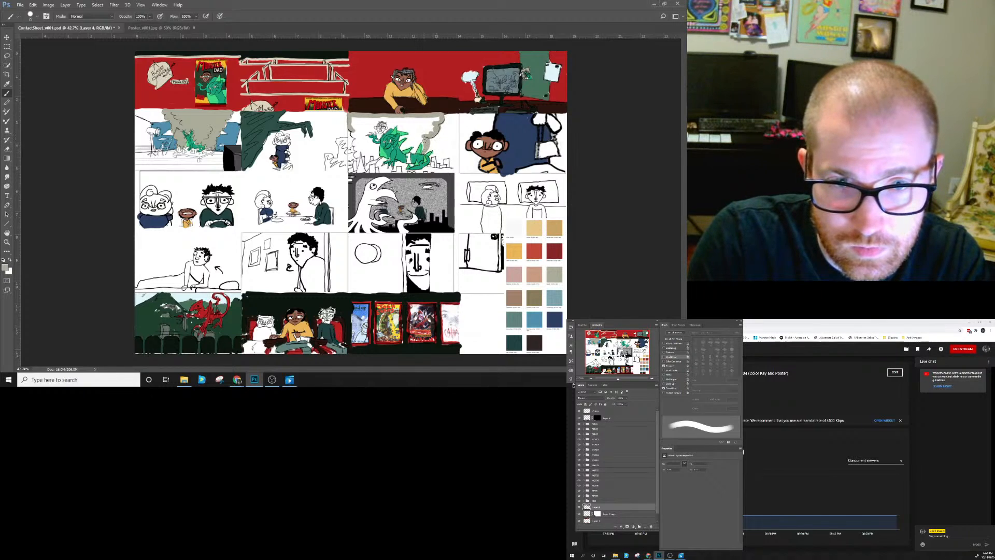
mouse_move(424, 145)
mouse_down()
mouse_move(403, 146)
mouse_move(403, 134)
mouse_move(431, 122)
mouse_move(429, 131)
mouse_move(386, 131)
mouse_move(381, 121)
mouse_move(372, 126)
mouse_move(380, 139)
mouse_move(365, 136)
mouse_move(378, 155)
mouse_move(359, 156)
mouse_move(353, 128)
mouse_move(369, 119)
mouse_move(366, 147)
mouse_up()
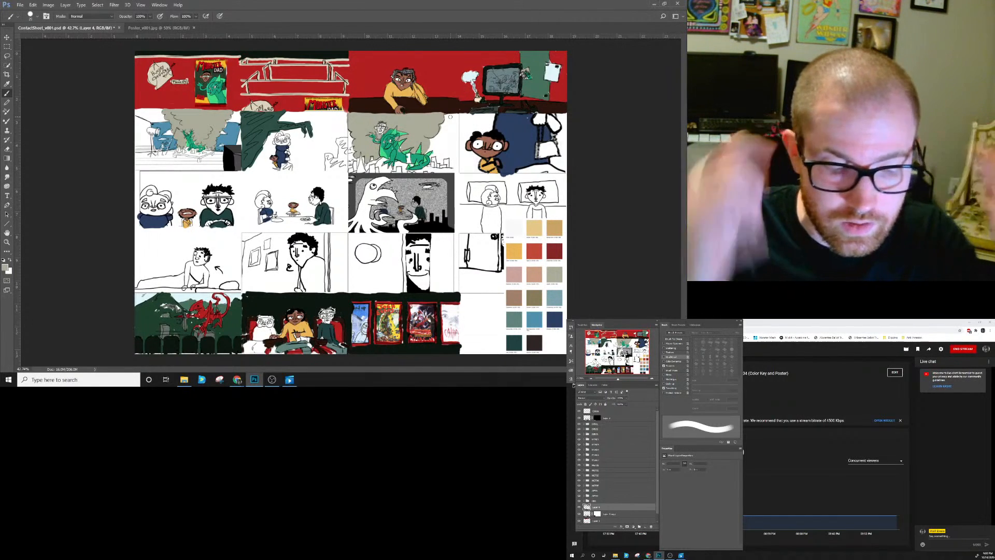
alt+click(227, 147)
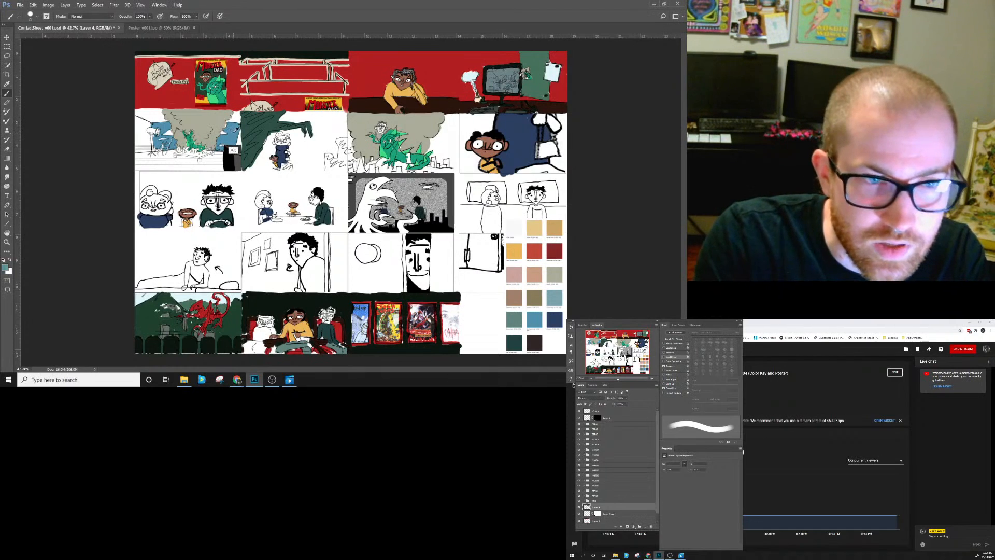
drag(231, 125, 236, 124)
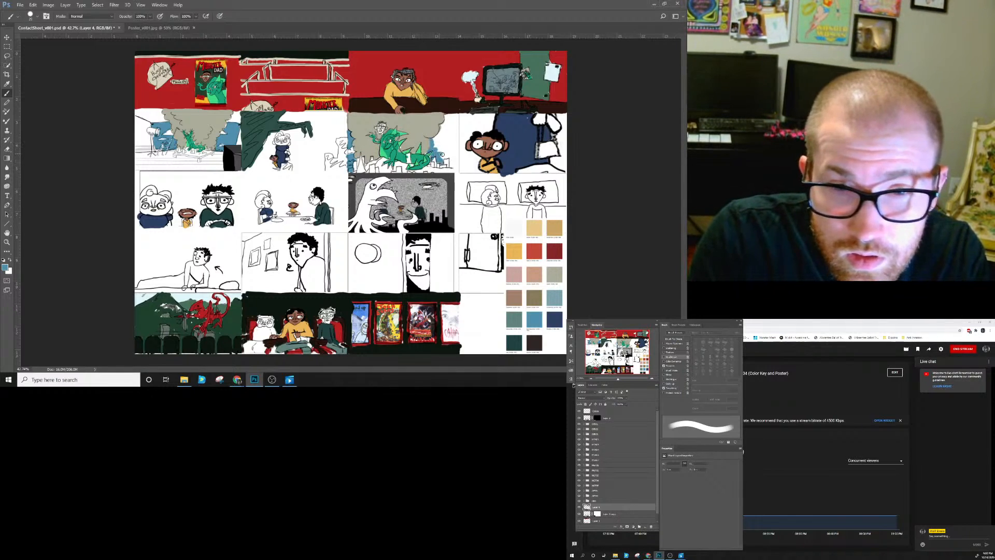
mouse_move(450, 154)
mouse_down()
mouse_move(448, 115)
mouse_move(437, 137)
mouse_move(449, 124)
mouse_move(440, 142)
mouse_move(448, 127)
mouse_move(448, 155)
mouse_up()
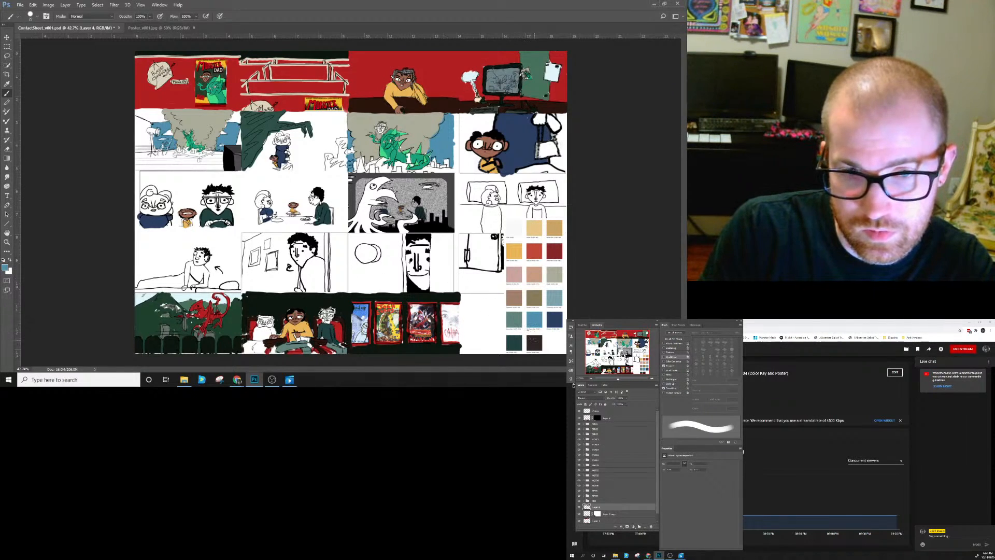
Block in the ground beneath the second-row monsters from the dark brown swatch, and paint the third-row dining table in lighter brown #443839.
alt+click(536, 340)
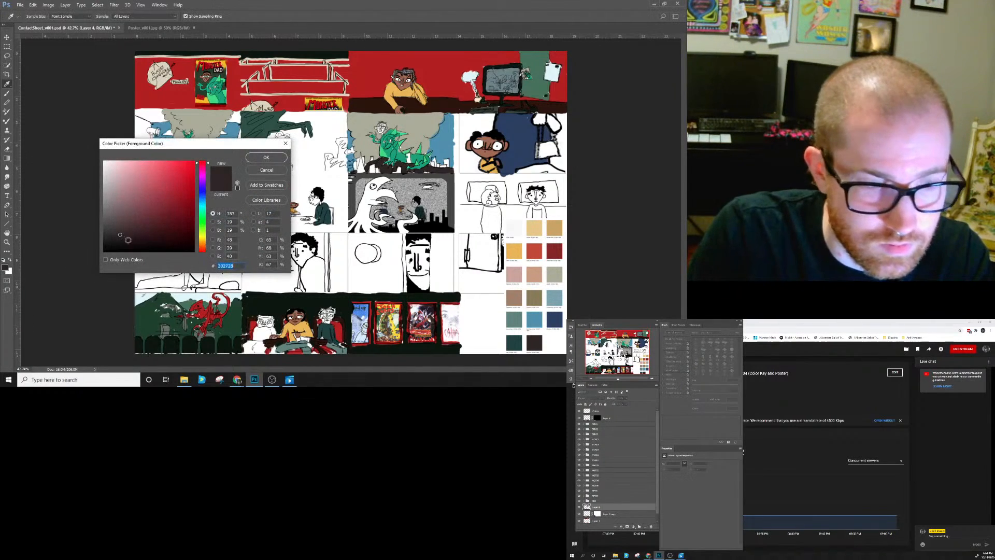
click(119, 228)
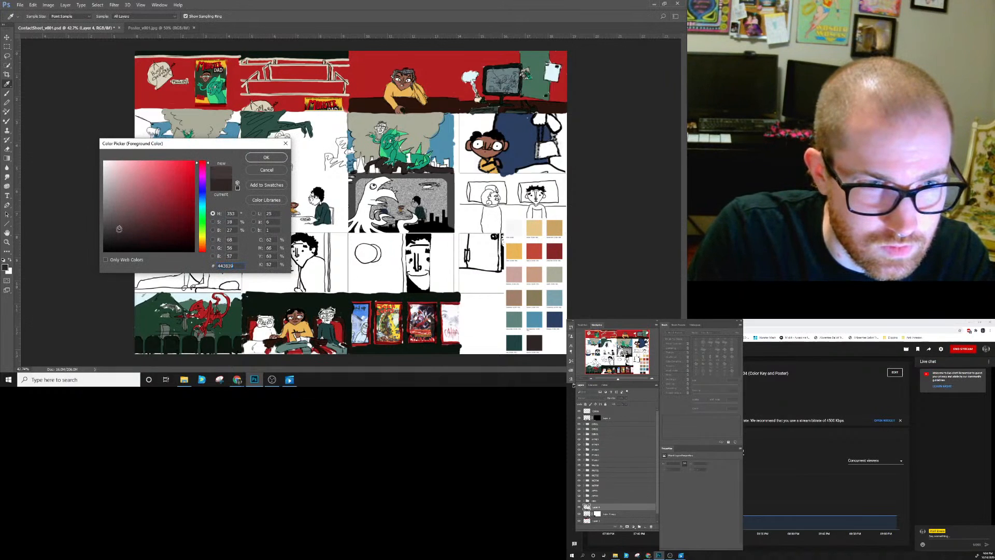
click(256, 158)
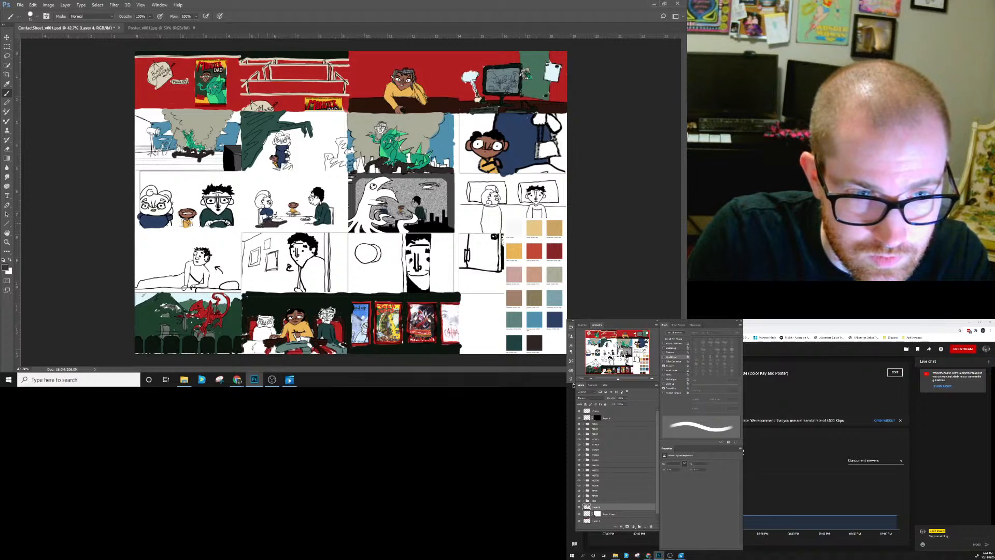
drag(277, 226, 331, 225)
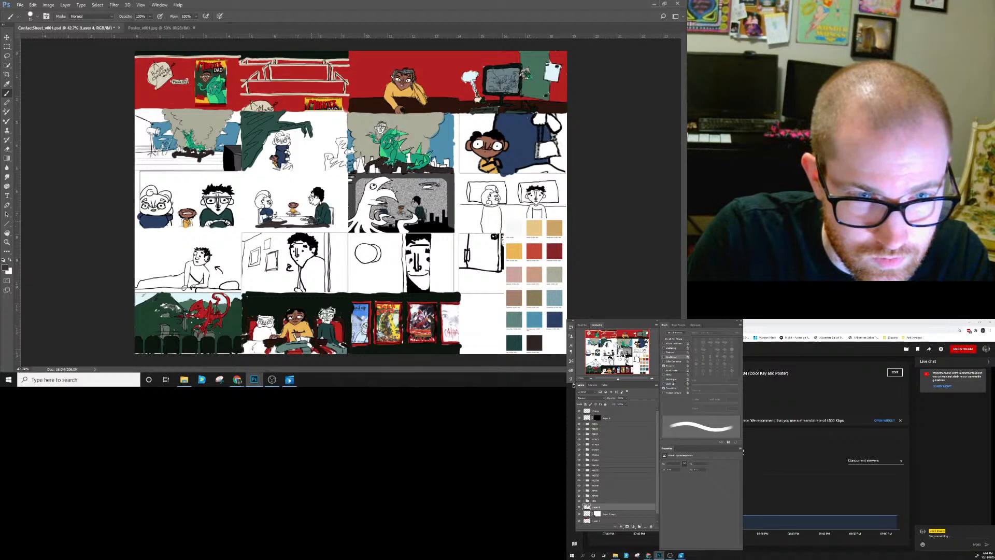
drag(299, 225, 284, 221)
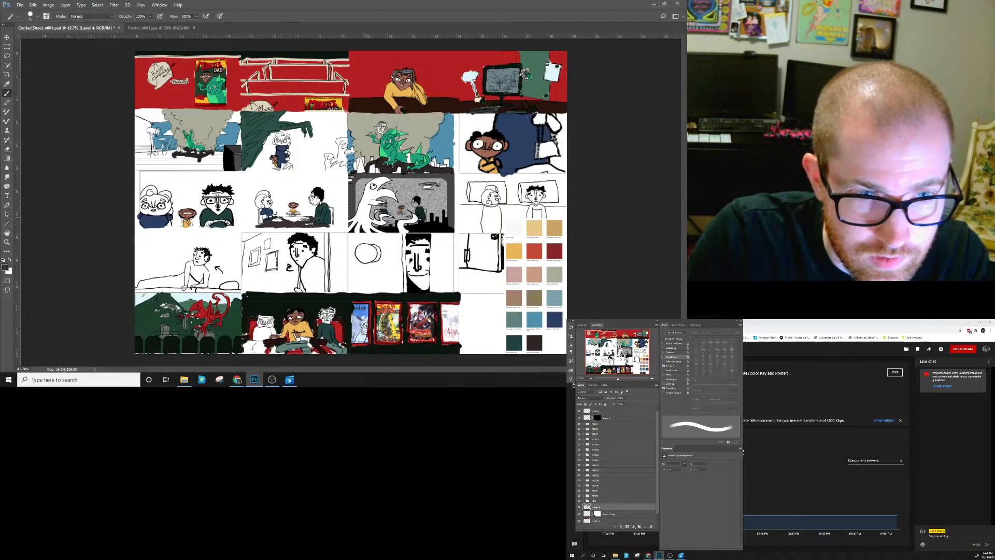
mouse_move(284, 218)
mouse_down()
mouse_move(300, 219)
mouse_move(291, 220)
mouse_up()
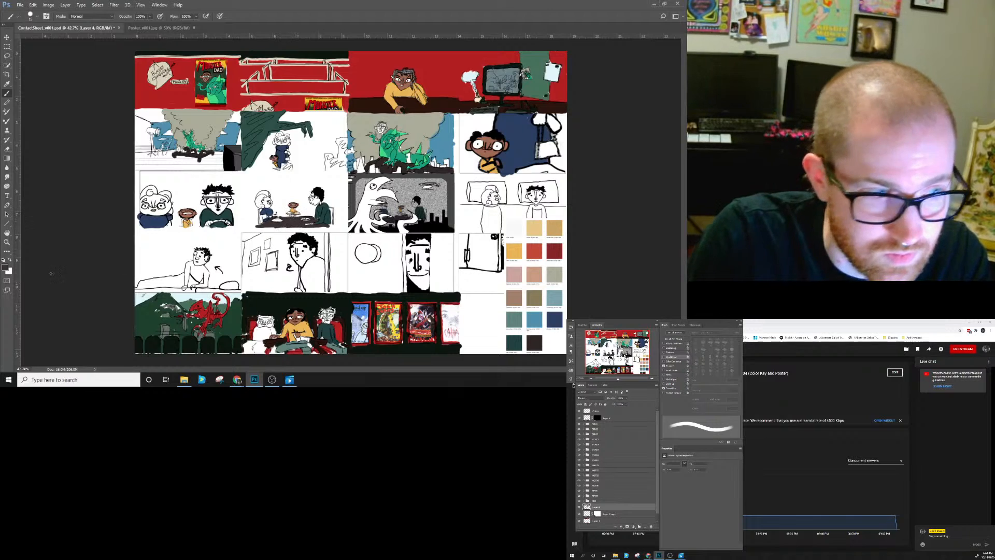
Lighten the brown to #4f4546 and paint the doors in the second, third and fourth panels of the fourth row with a larger brush.
click(6, 267)
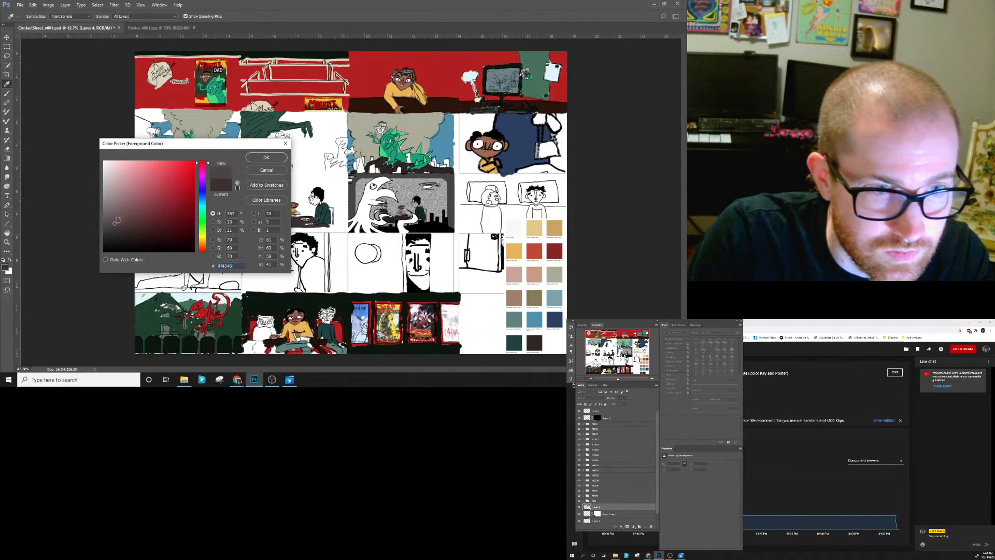
click(270, 160)
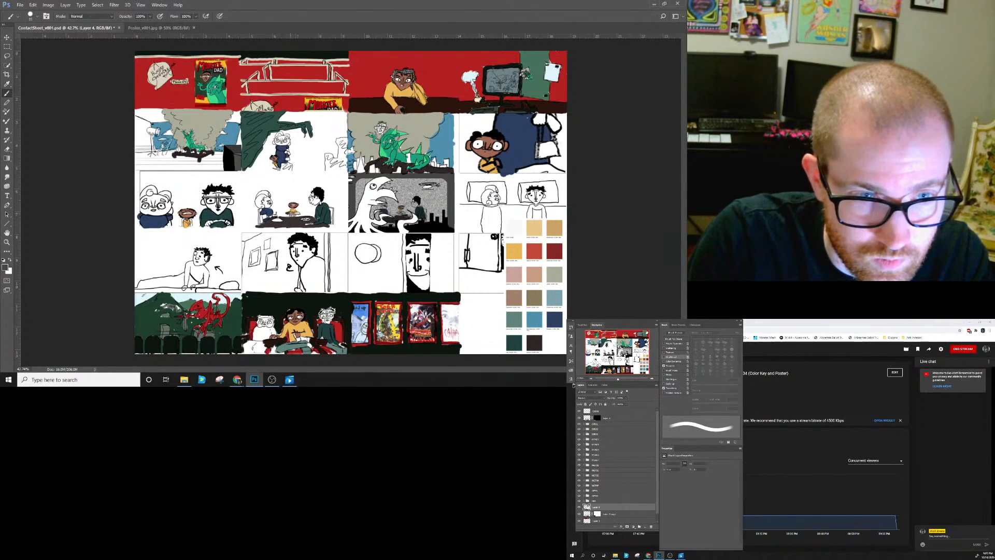
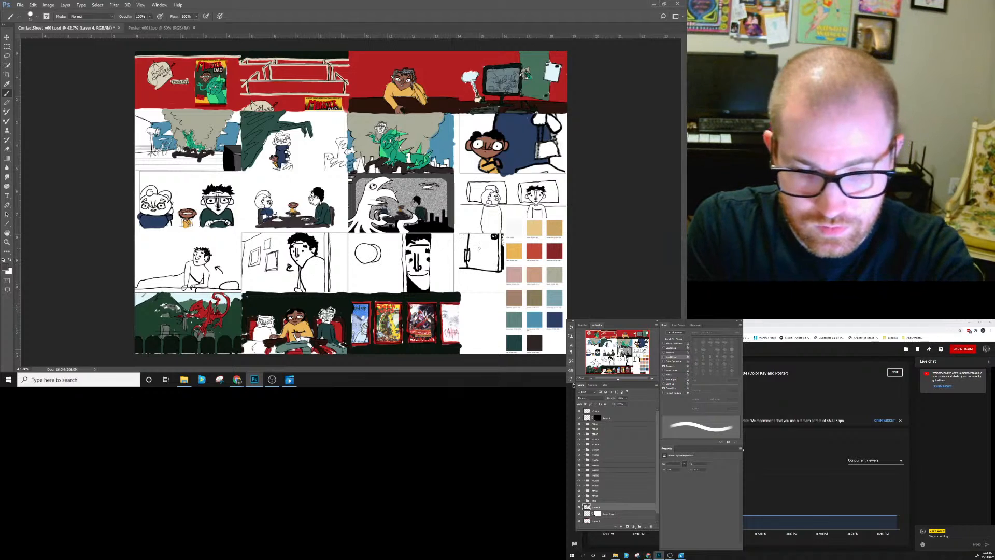
key(bracketright)
key(bracketright)
mouse_move(481, 243)
mouse_down()
mouse_move(474, 262)
mouse_move(472, 234)
mouse_move(490, 236)
mouse_move(477, 243)
mouse_move(490, 266)
mouse_move(498, 243)
mouse_move(483, 258)
mouse_move(492, 263)
mouse_up()
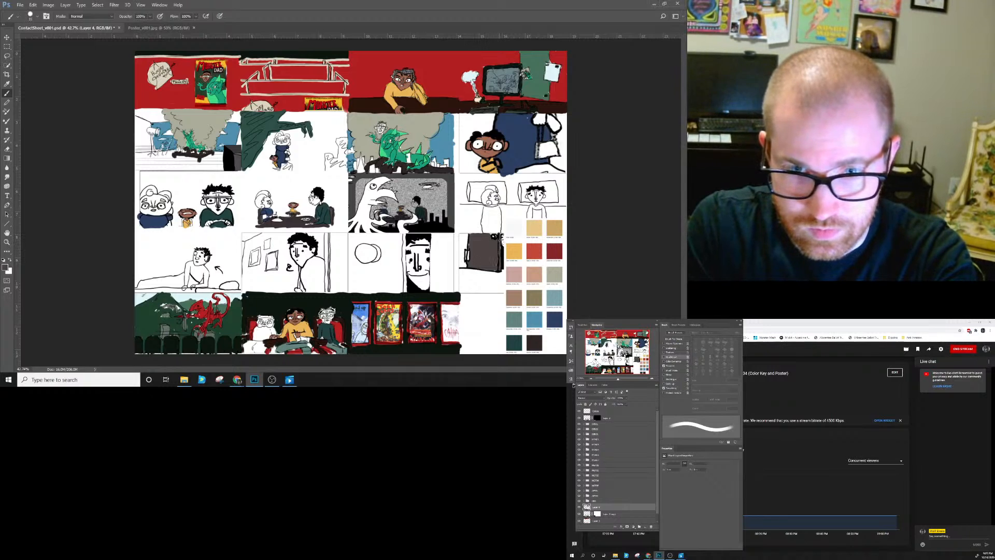
mouse_move(388, 253)
mouse_down()
mouse_move(364, 239)
mouse_move(384, 255)
mouse_move(383, 268)
mouse_move(352, 261)
mouse_move(351, 236)
mouse_move(402, 236)
mouse_move(391, 254)
mouse_move(397, 236)
mouse_move(405, 290)
mouse_move(352, 290)
mouse_move(351, 245)
mouse_move(352, 281)
mouse_move(351, 258)
mouse_move(353, 281)
mouse_move(388, 268)
mouse_move(358, 281)
mouse_move(381, 287)
mouse_move(394, 252)
mouse_move(362, 276)
mouse_up()
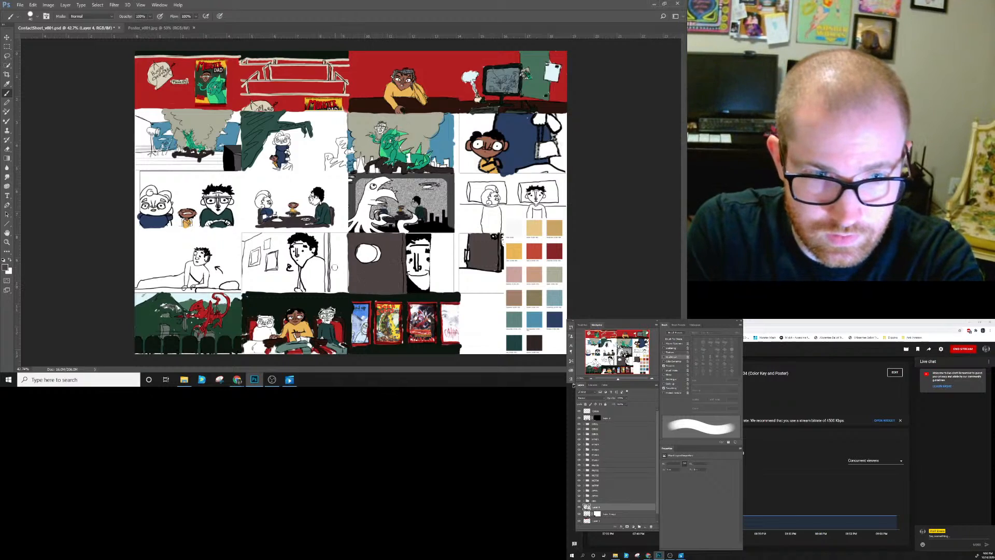
drag(326, 293, 327, 234)
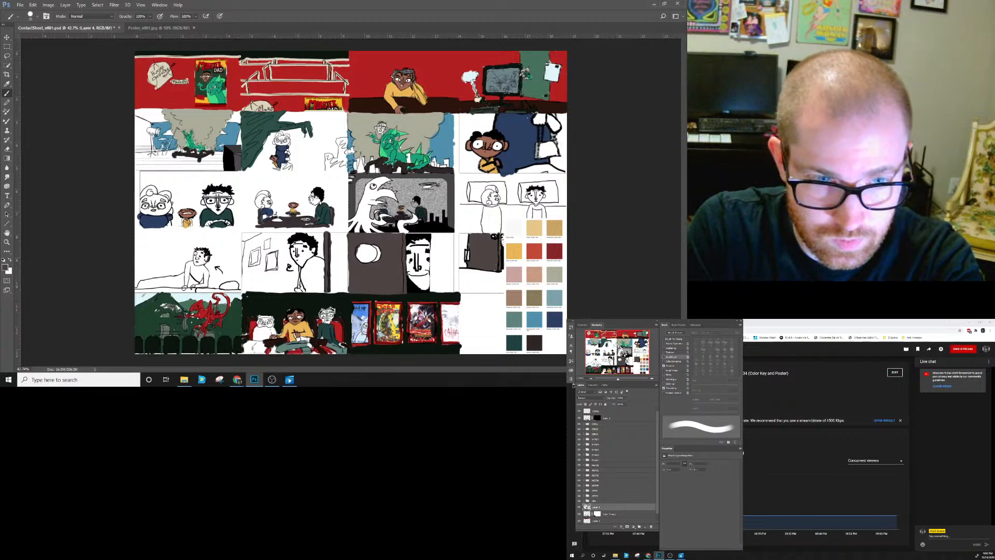
drag(300, 291, 299, 271)
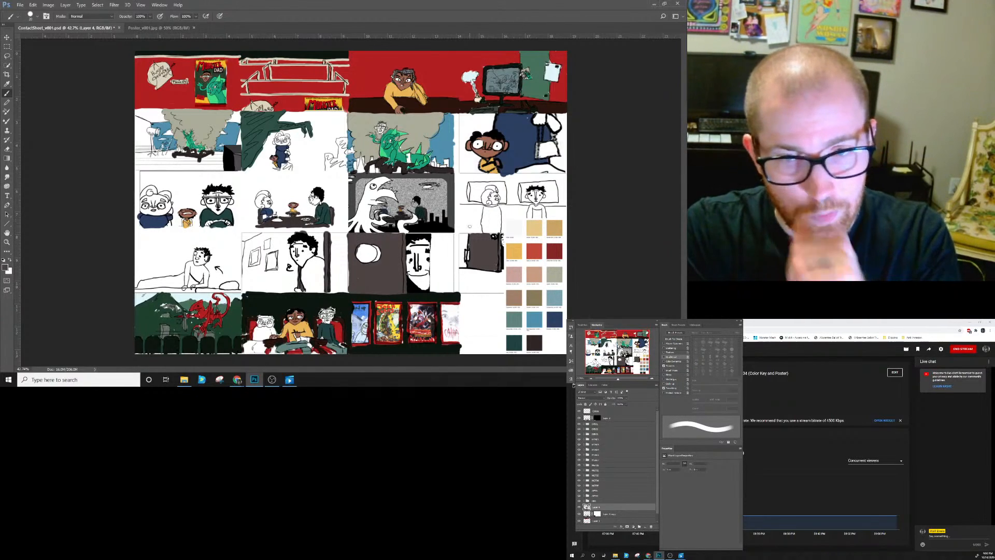
Check the artwork beneath the swatches, and paint the round doorknob in the third fourth-row panel with the grey-green swatch.
click(579, 410)
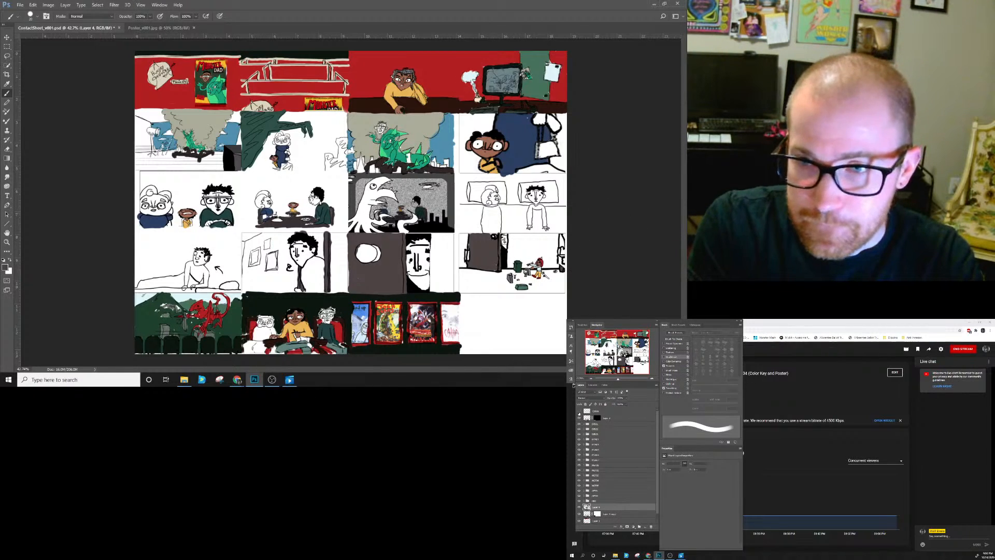
click(579, 411)
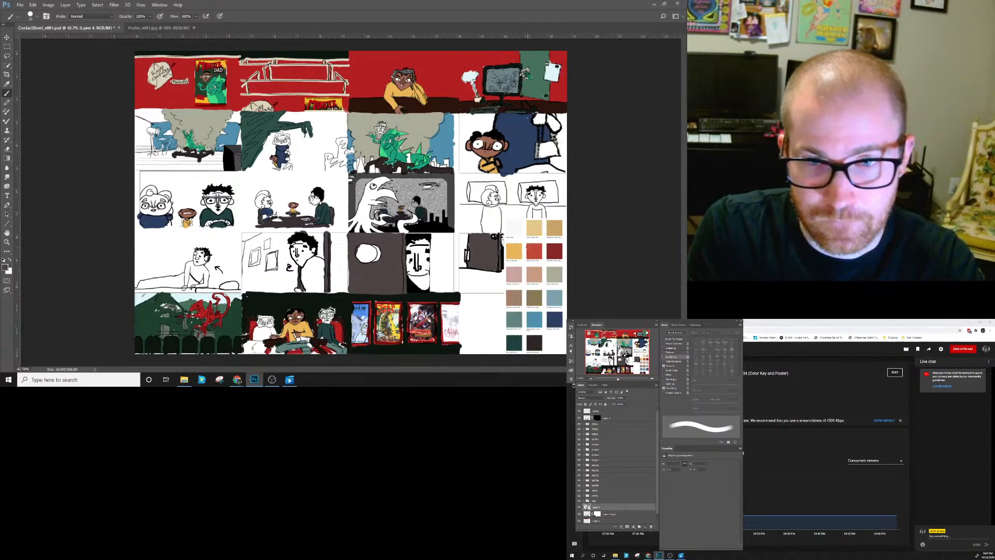
alt+click(552, 276)
drag(371, 257, 366, 254)
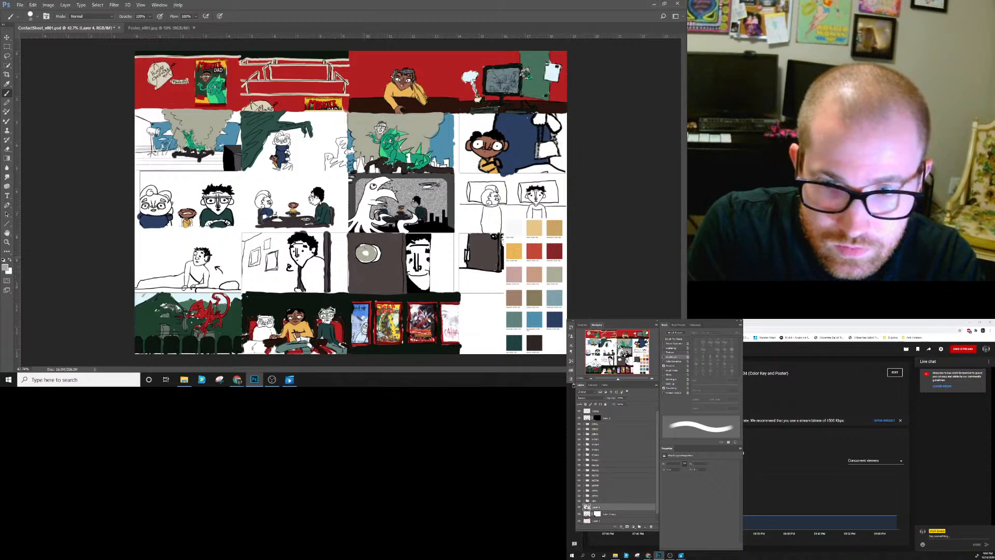
click(366, 254)
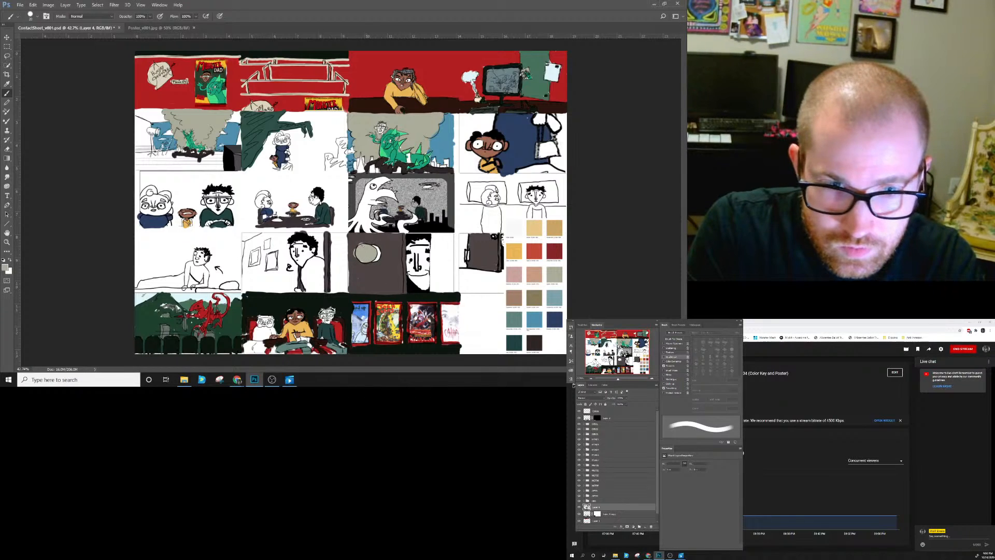
drag(373, 247, 377, 256)
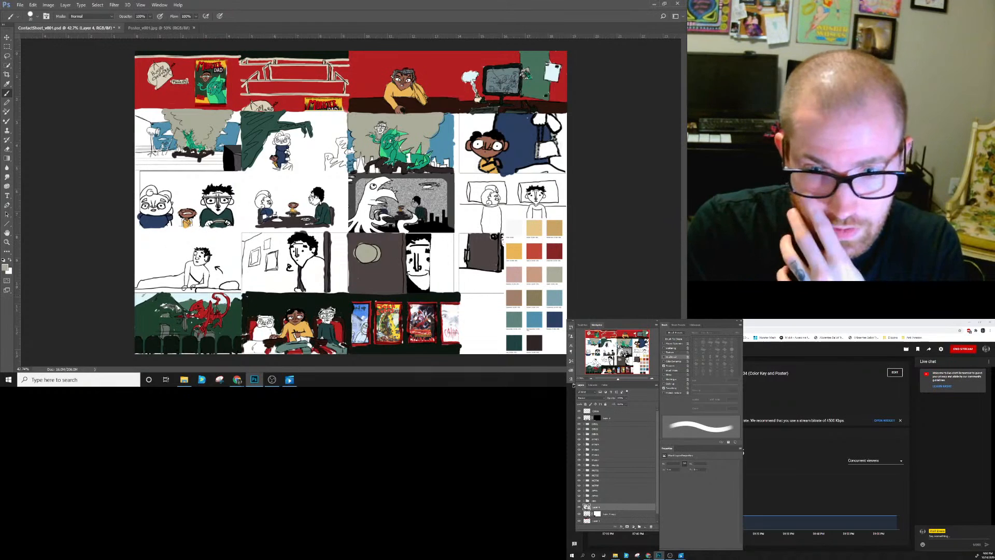
Sample the olive-brown swatch and block in the backdrop behind the family in the first third-row panel, enlarging the brush for the upper area.
alt+click(532, 298)
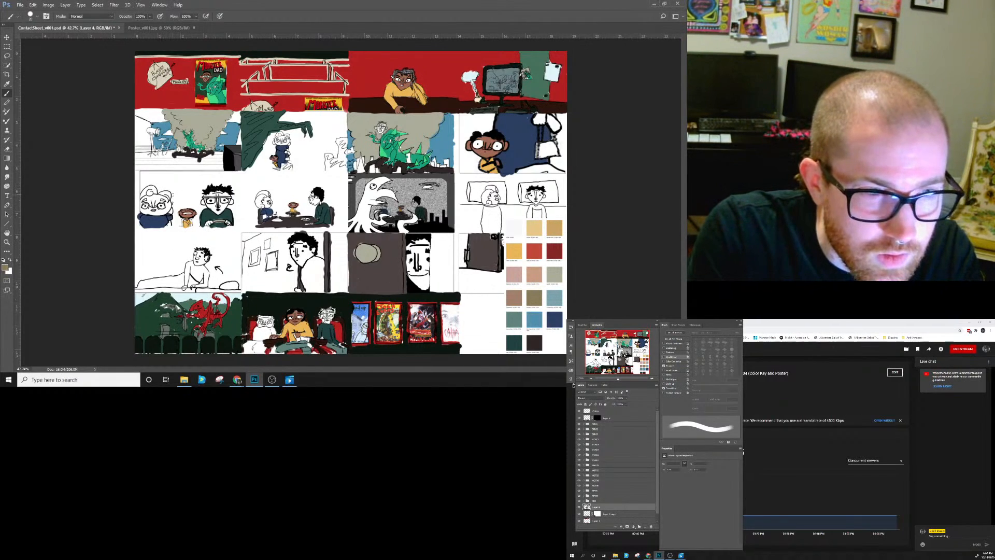
drag(171, 195, 203, 191)
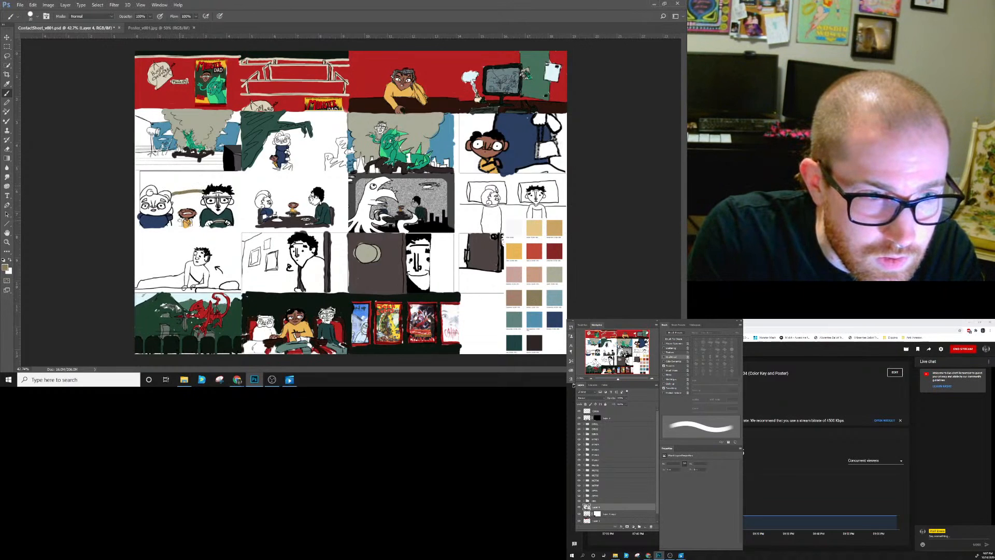
drag(170, 208, 192, 207)
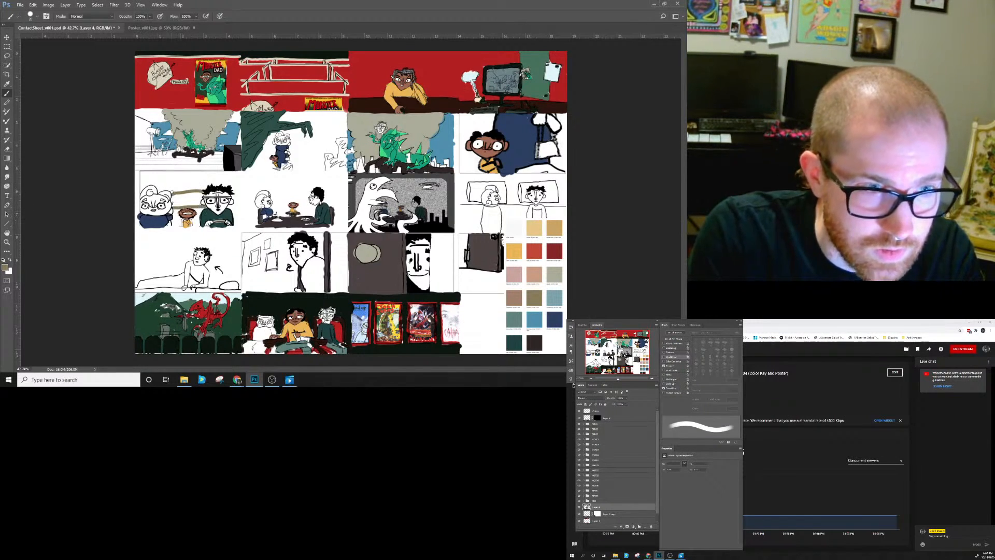
key(bracketright)
key(bracketright)
key(bracketright)
key(bracketright)
mouse_move(180, 187)
mouse_down()
mouse_move(141, 178)
mouse_move(197, 182)
mouse_move(140, 187)
mouse_move(137, 174)
mouse_move(208, 190)
mouse_move(203, 182)
mouse_move(239, 176)
mouse_move(165, 175)
mouse_up()
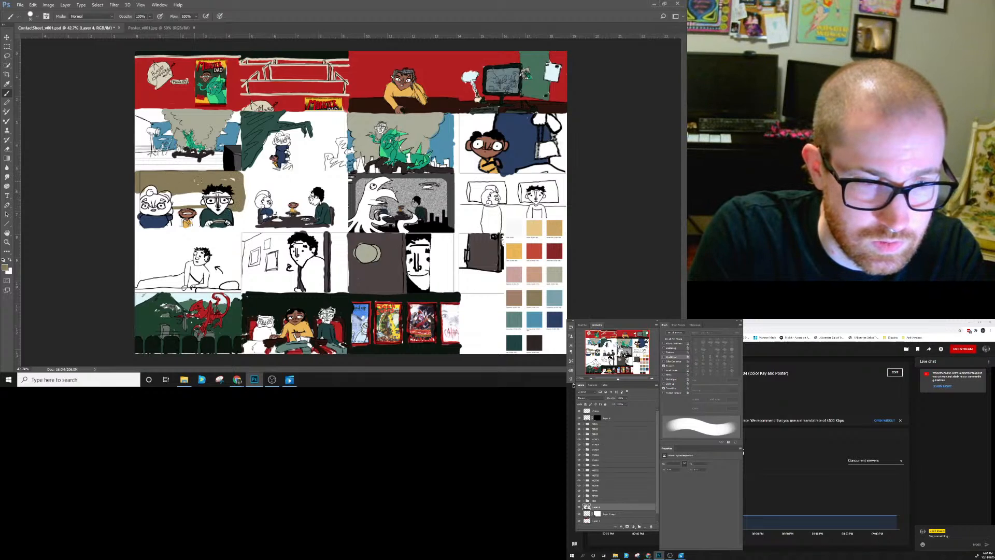
Try successively lighter browns as the painting color, including #3b3233 and #4f4546.
key(d)
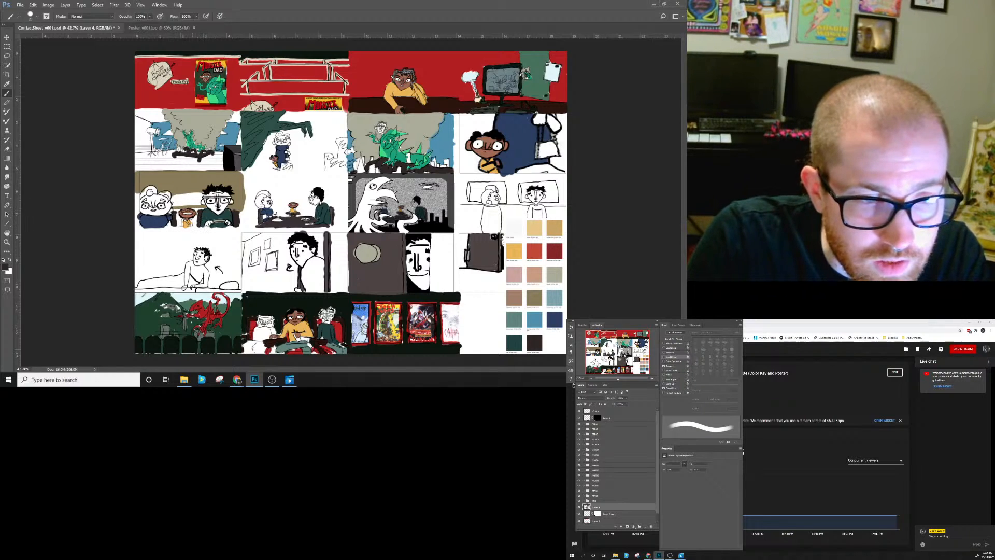
key(i)
click(6, 266)
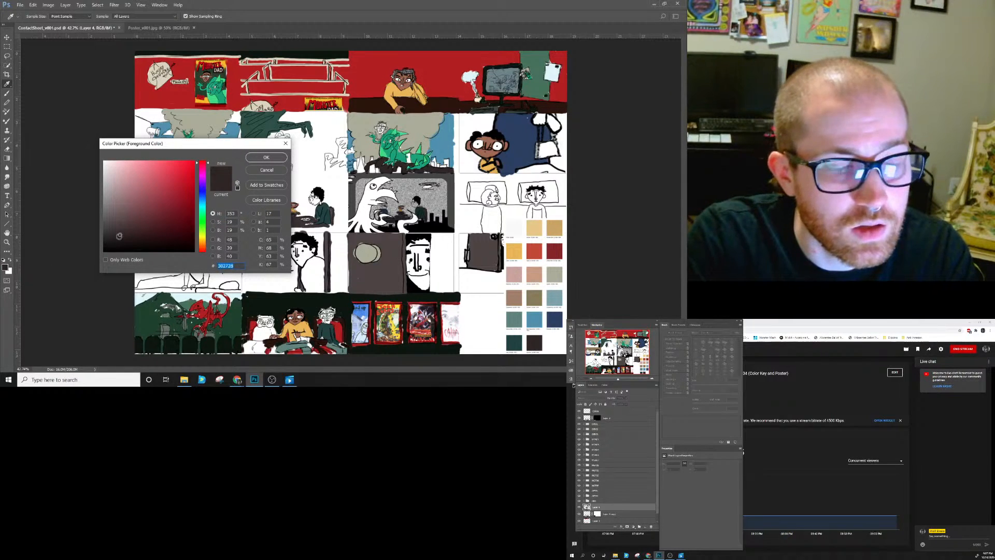
click(118, 230)
click(254, 160)
key(b)
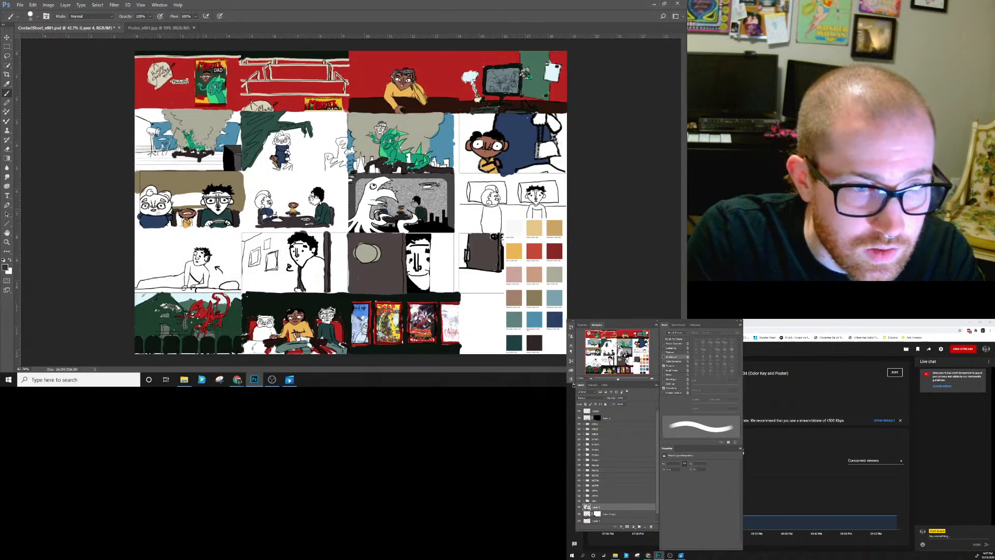
click(5, 266)
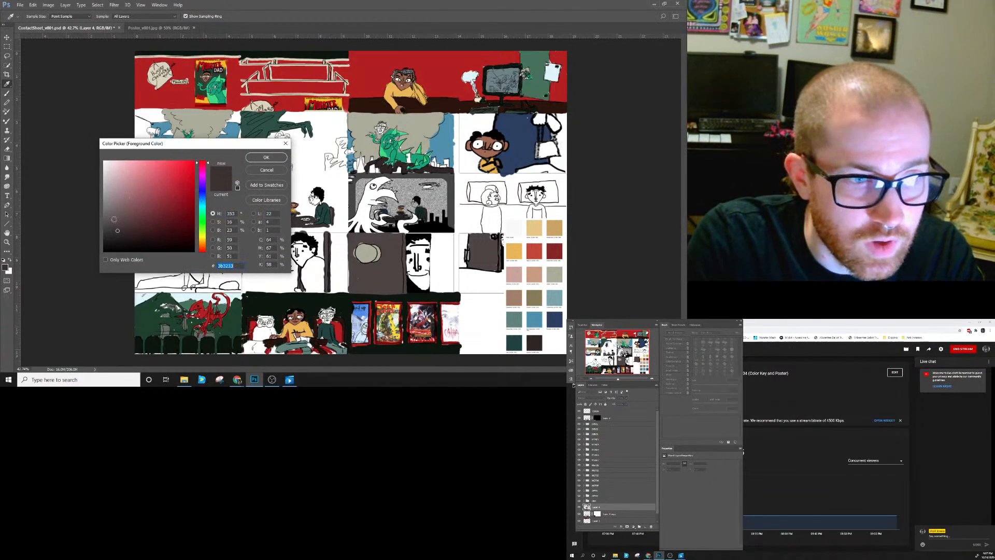
click(115, 220)
click(115, 223)
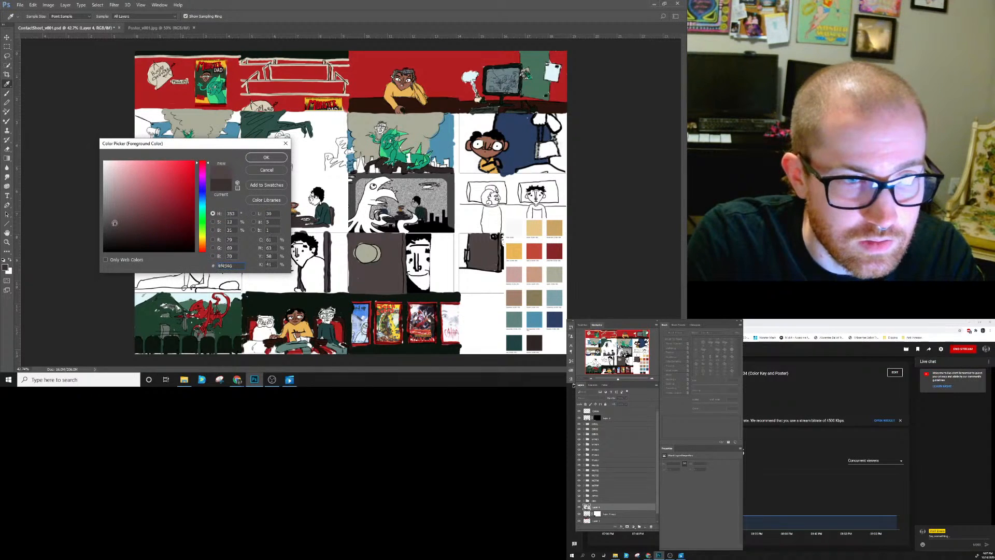
click(266, 158)
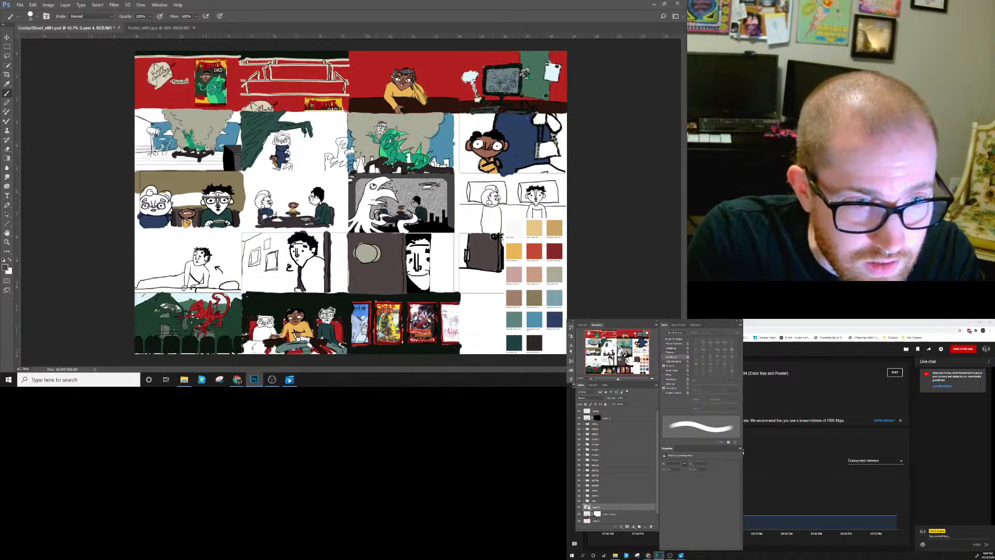
click(6, 267)
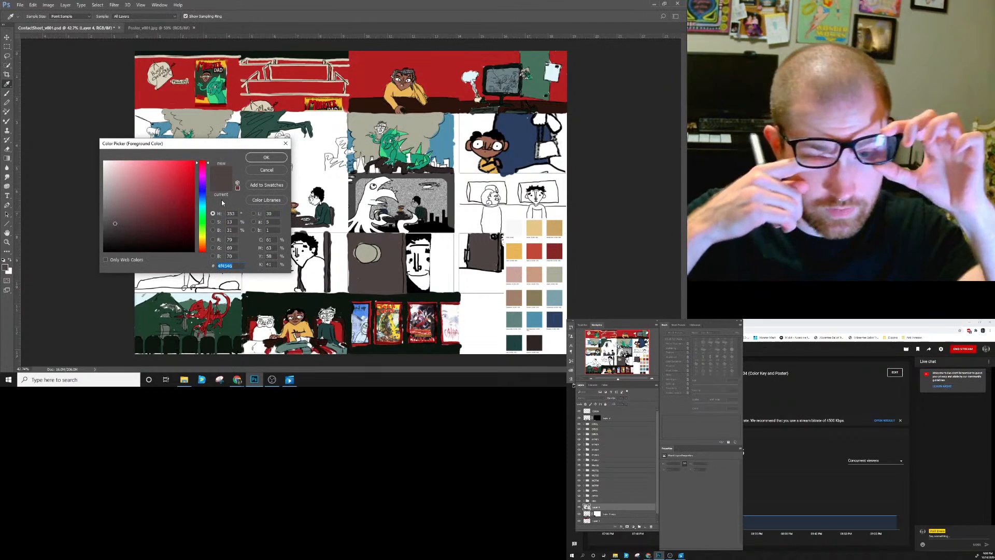
click(113, 216)
click(267, 157)
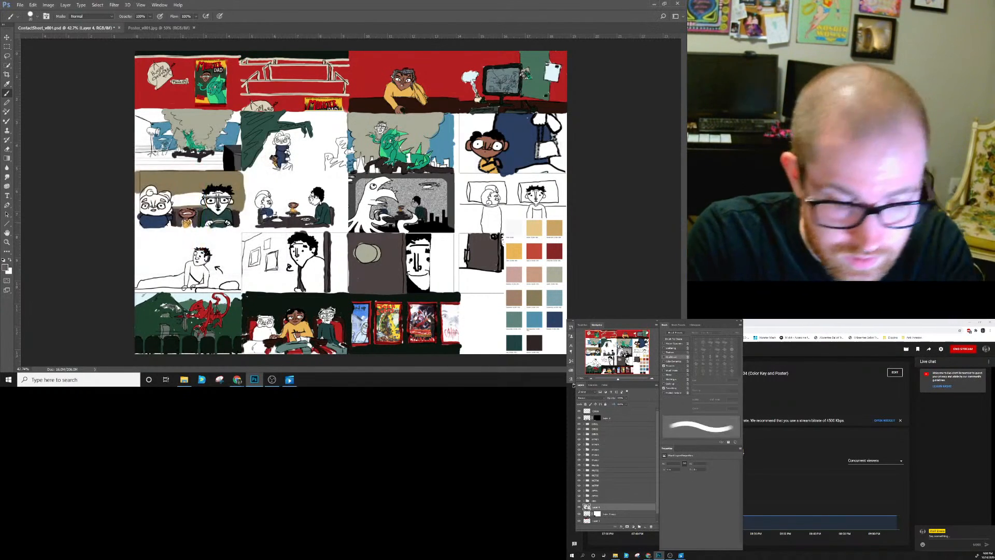
Shrink the brush, darken navy through #293447 to #252a33, and paint the seat area around the child in the first third-row panel.
key(bracketleft)
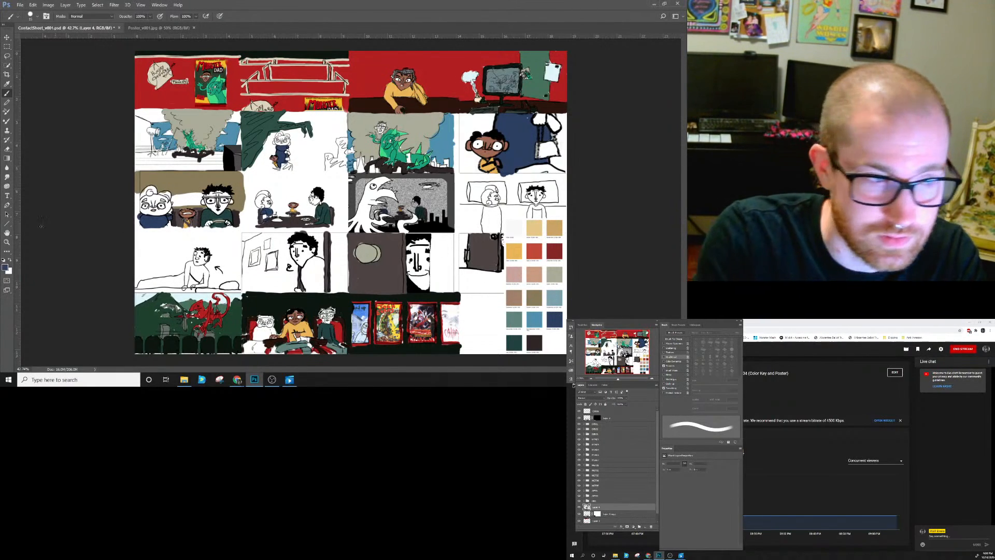
click(4, 268)
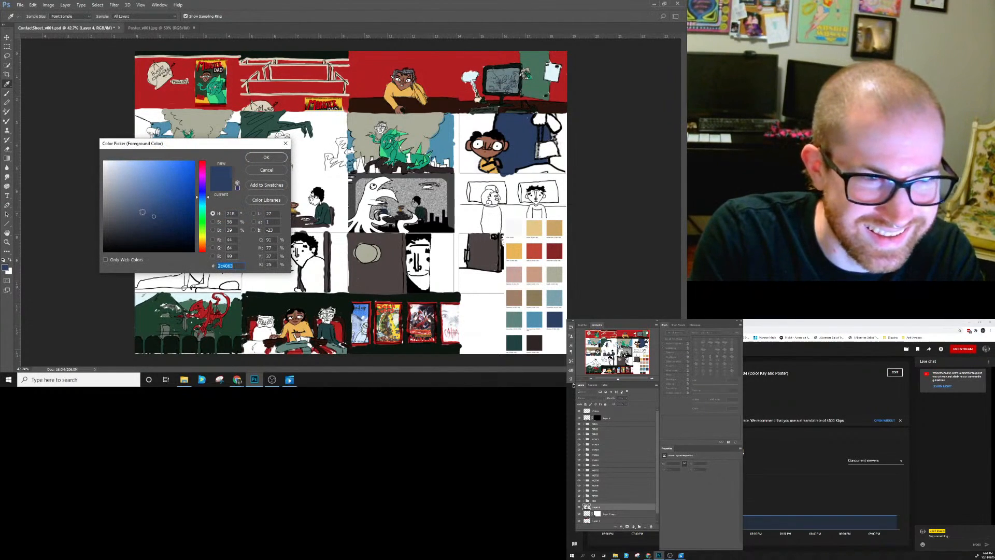
click(141, 226)
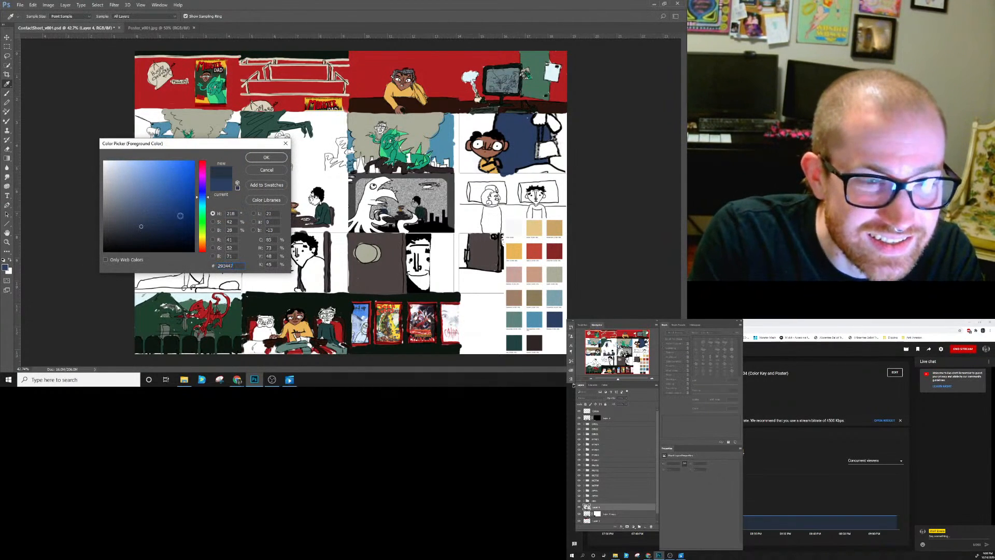
click(265, 157)
key(b)
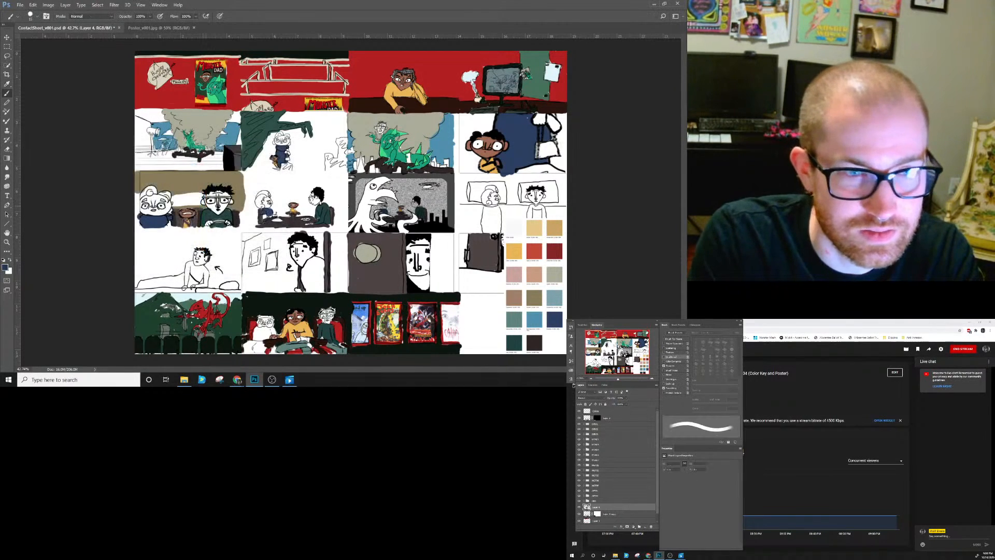
key(i)
click(5, 268)
click(126, 236)
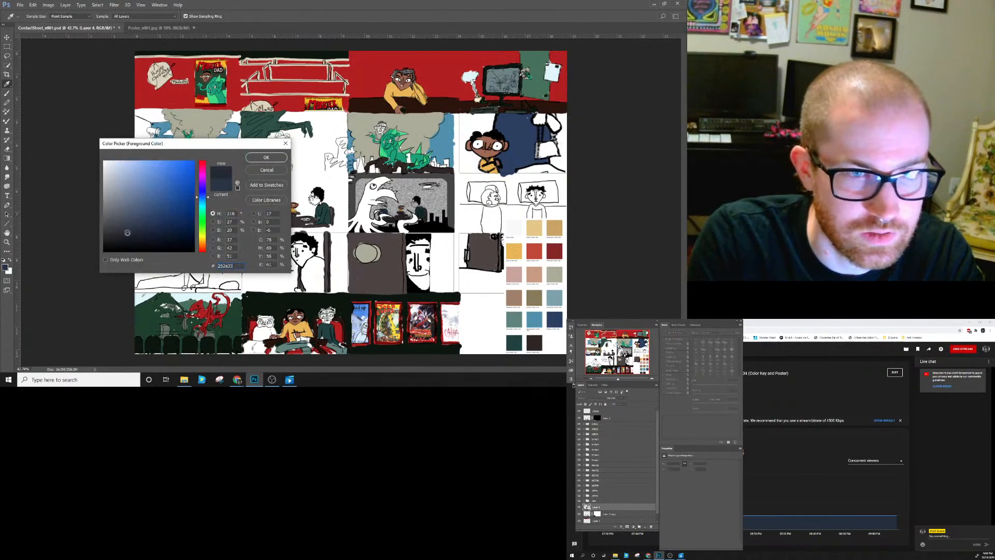
click(265, 157)
key(b)
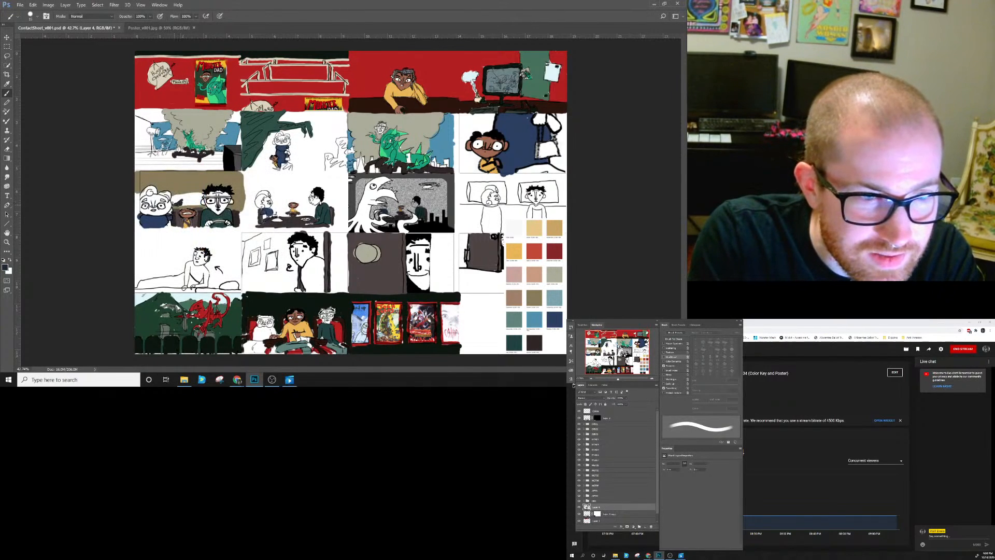
drag(175, 198, 198, 199)
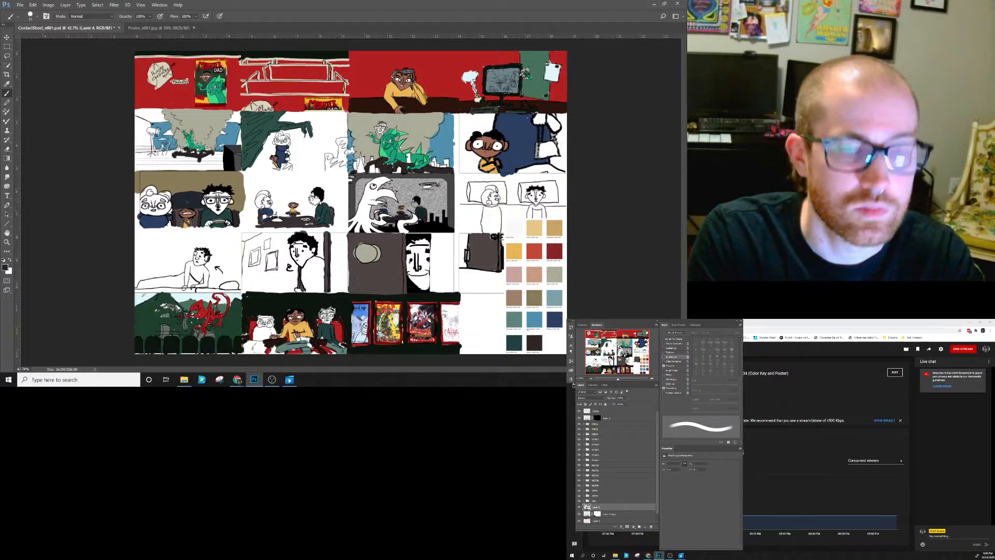
Sample the grey-green swatch and touch up a small detail beside the child in the first third-row panel with a smaller brush.
alt+click(556, 275)
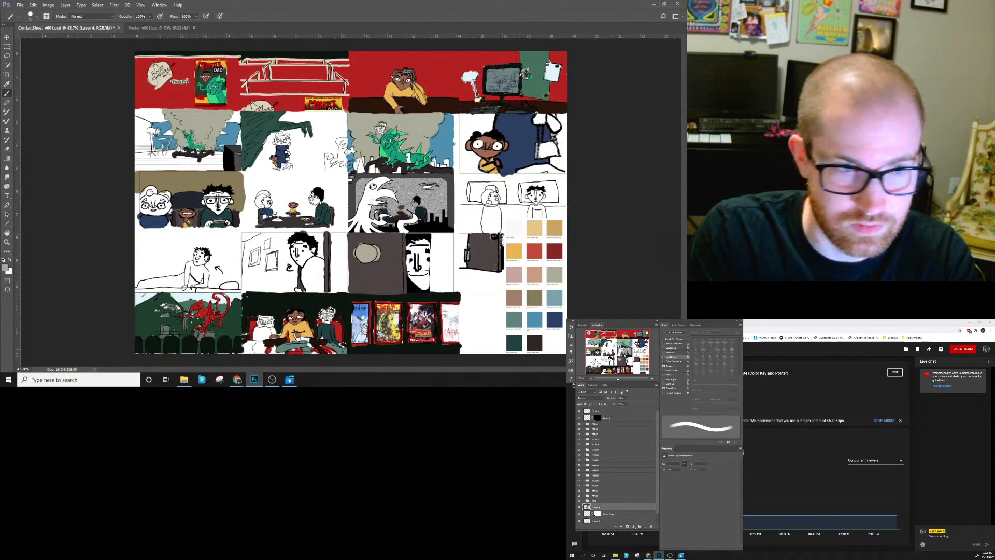
key(bracketleft)
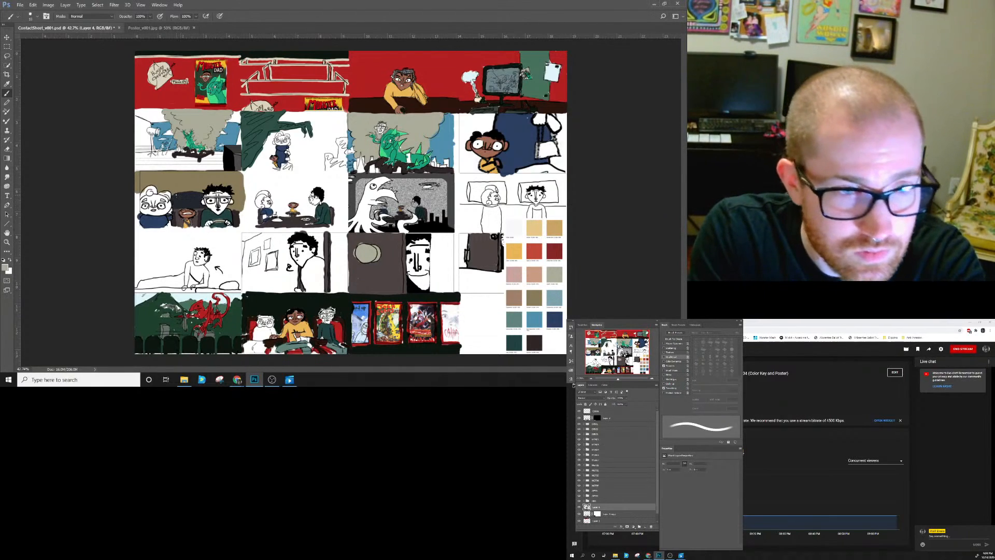
key(bracketright)
key(bracketleft)
drag(178, 195, 174, 194)
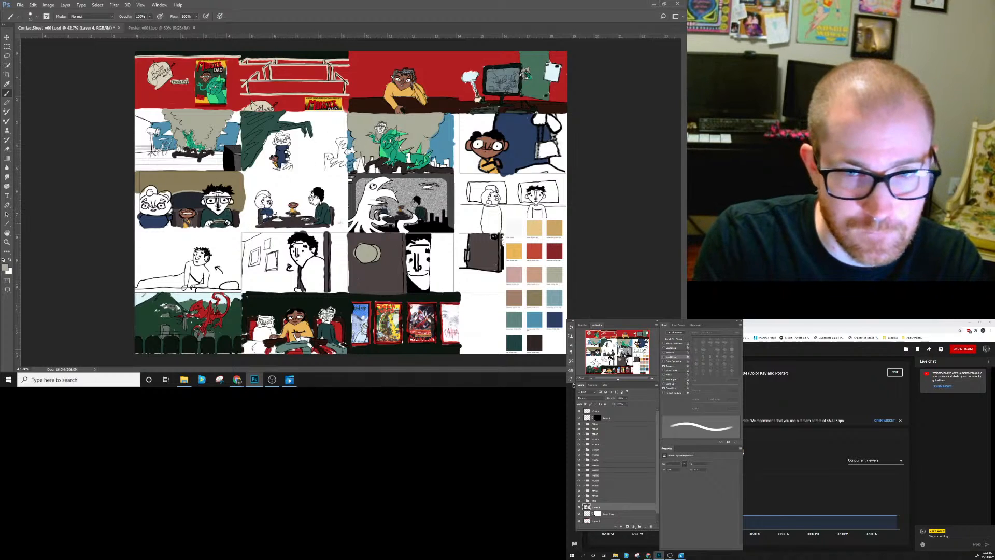
Sample the dark red swatch and check the artwork hidden beneath the swatches.
alt+click(552, 257)
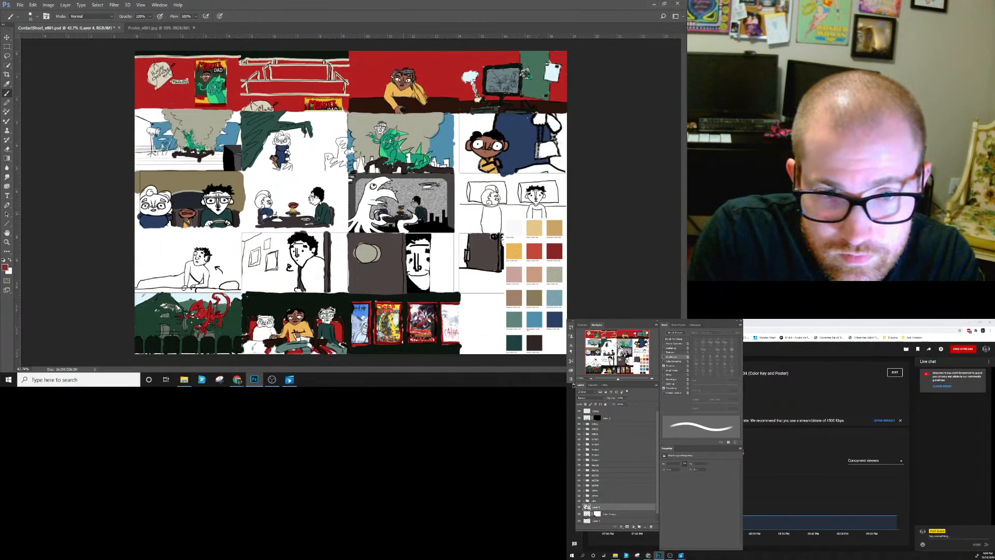
click(579, 411)
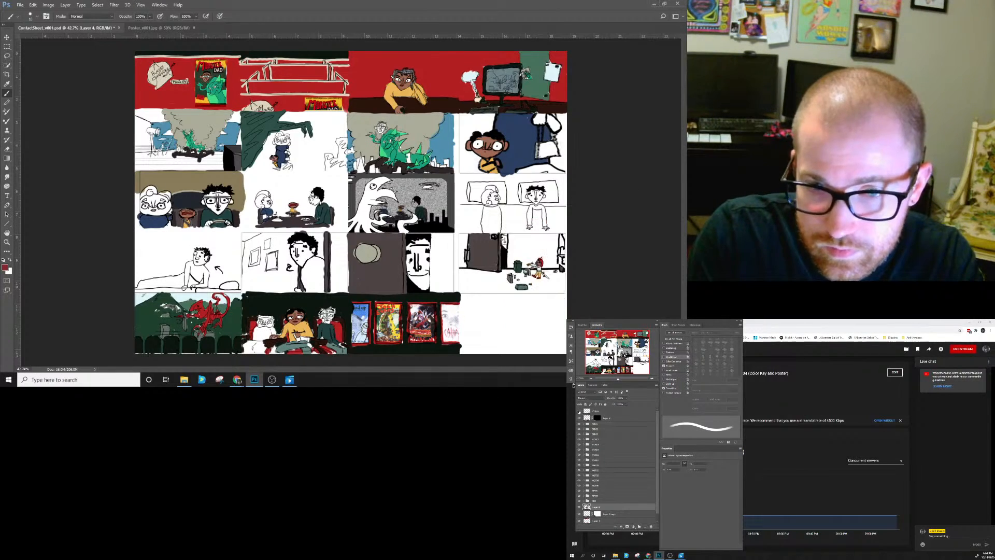
click(580, 411)
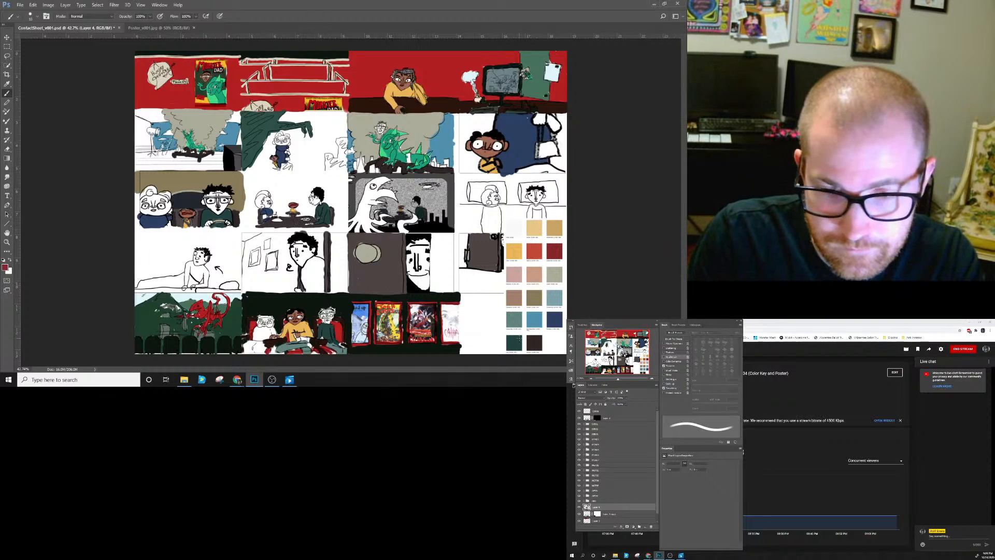
Sample the blue-grey swatch, darken it to #373a3b, and paint the studio equipment on a stand in the first second-row panel.
alt+click(554, 275)
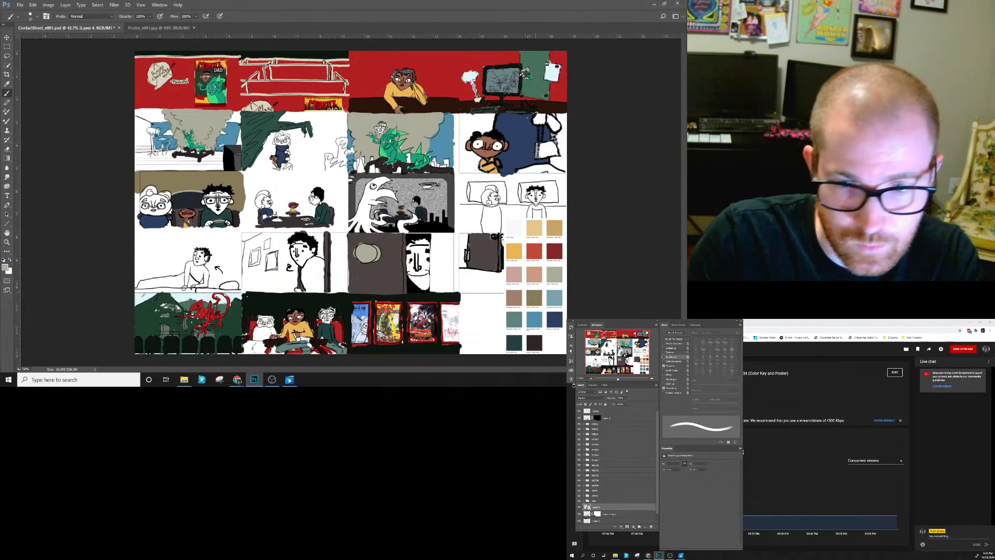
alt+click(554, 298)
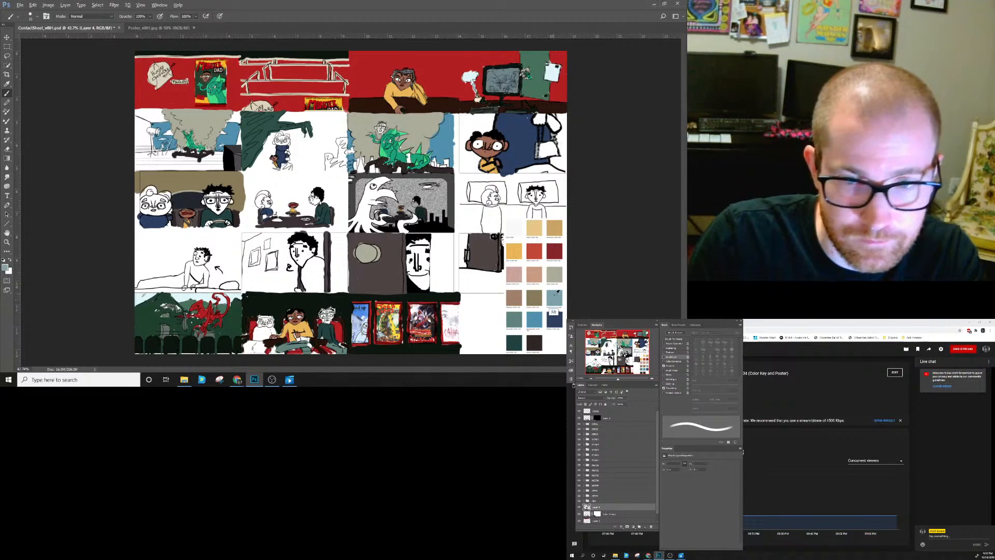
key(bracketright)
key(bracketright)
key(bracketright)
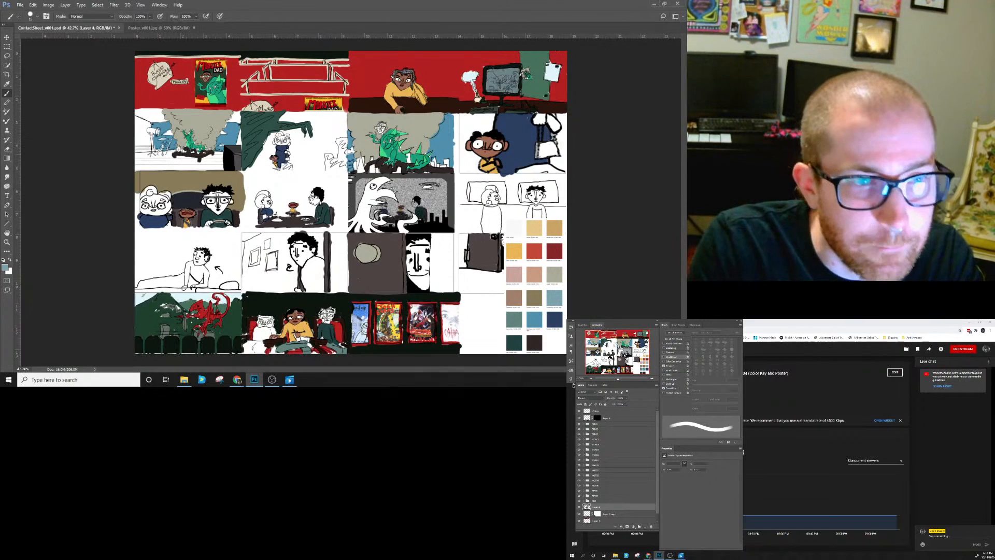
click(5, 267)
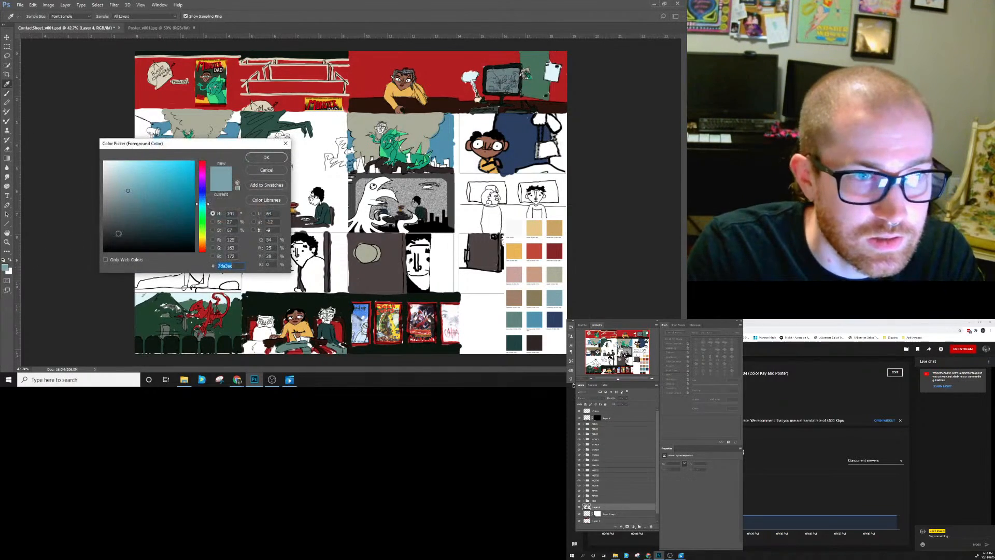
drag(114, 227, 110, 230)
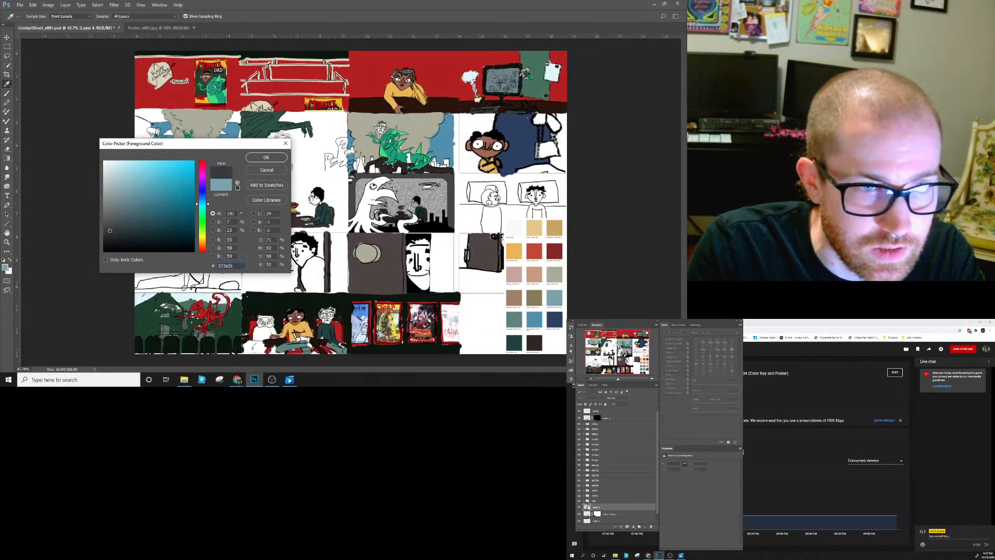
click(266, 157)
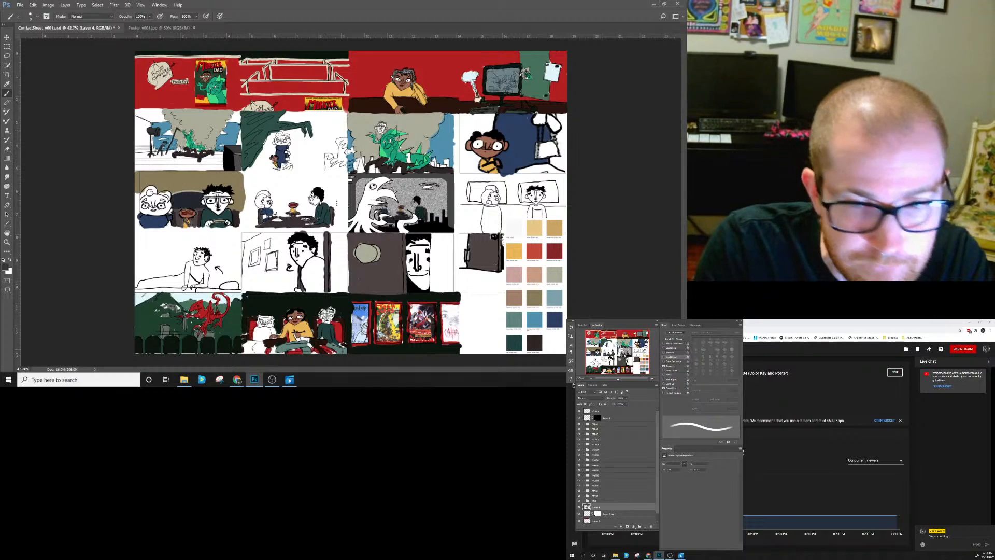
Sample the peach, dark brown and red swatches in turn for small details around the stand in the first second-row panel.
alt+click(536, 279)
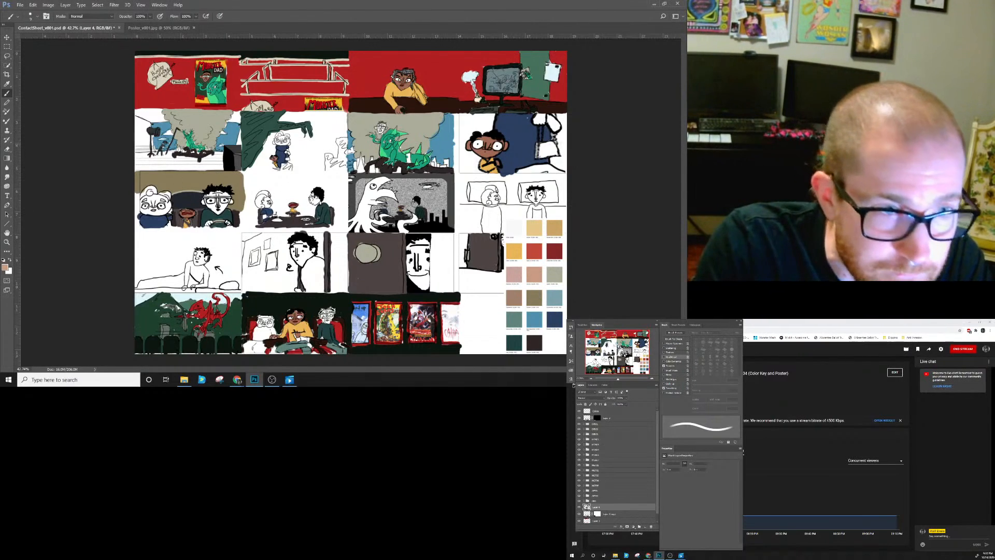
right_click(161, 142)
key(Escape)
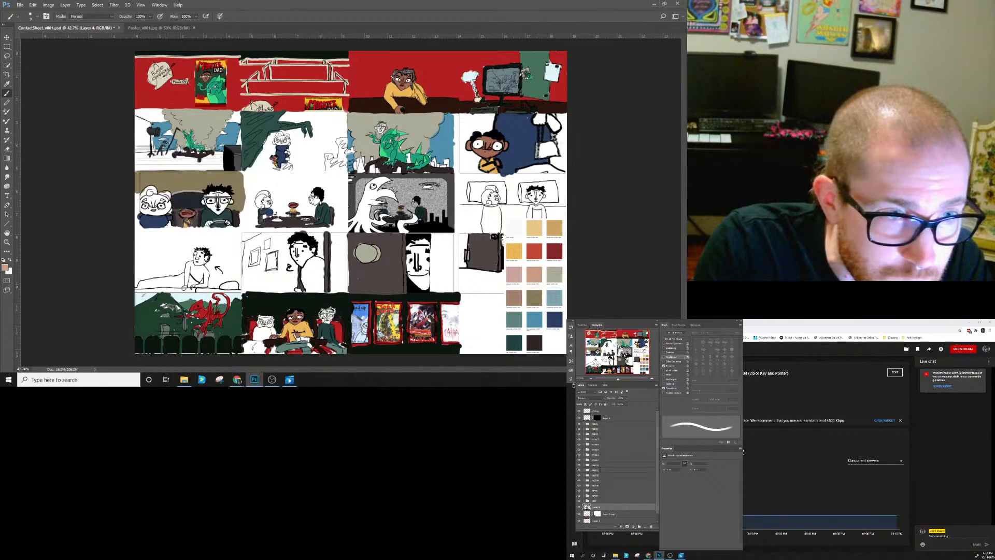
right_click(159, 139)
key(Escape)
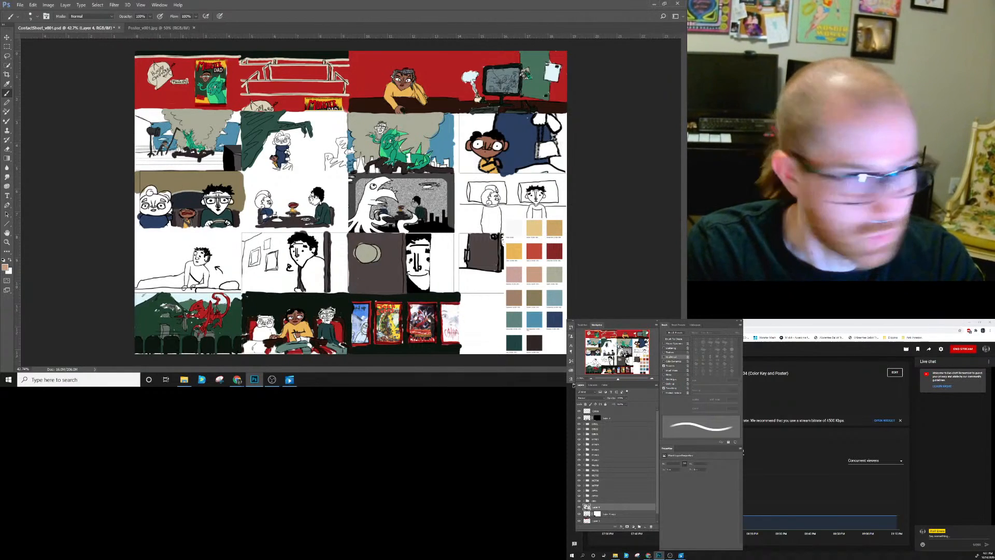
alt+click(535, 342)
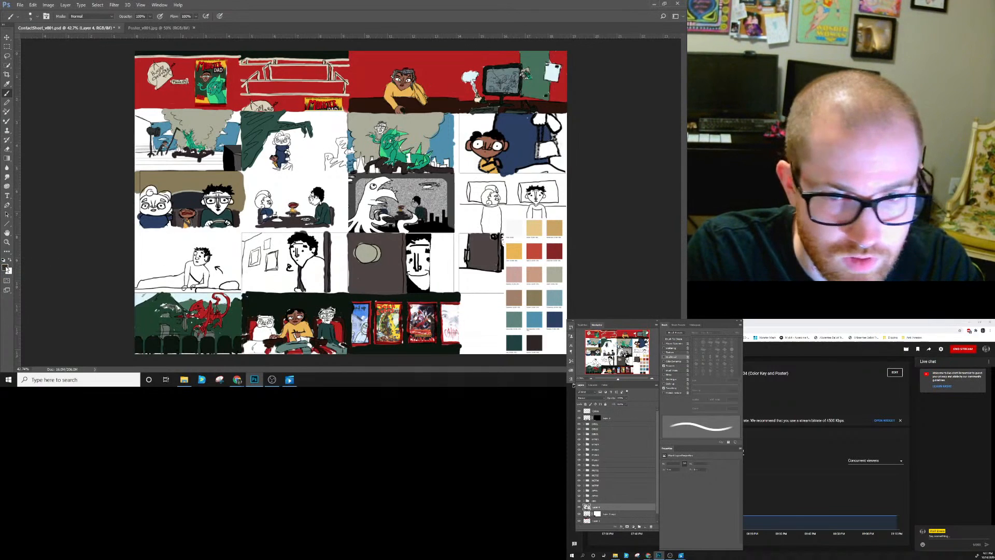
alt+click(532, 275)
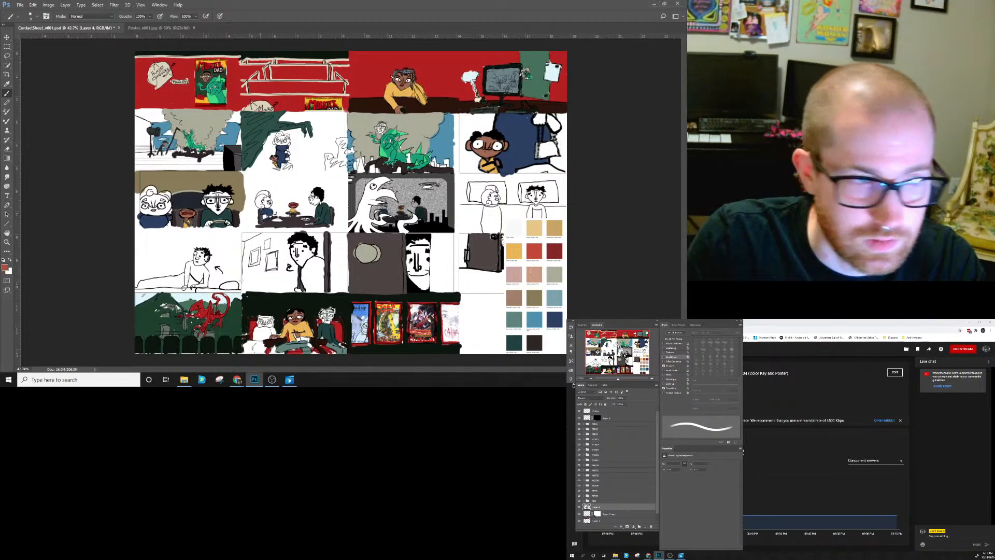
Sample the tan swatch and block in the floor beneath the monster set in the first second-row panel with a larger brush.
alt+click(553, 228)
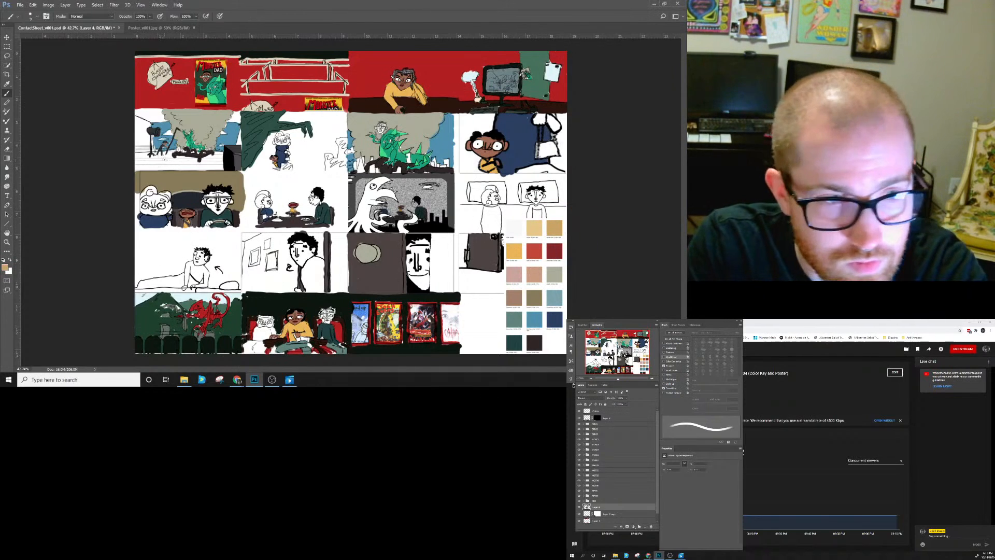
key(bracketright)
key(bracketright)
key(bracketright)
key(bracketright)
mouse_move(189, 165)
mouse_down()
mouse_move(130, 168)
mouse_move(221, 164)
mouse_up()
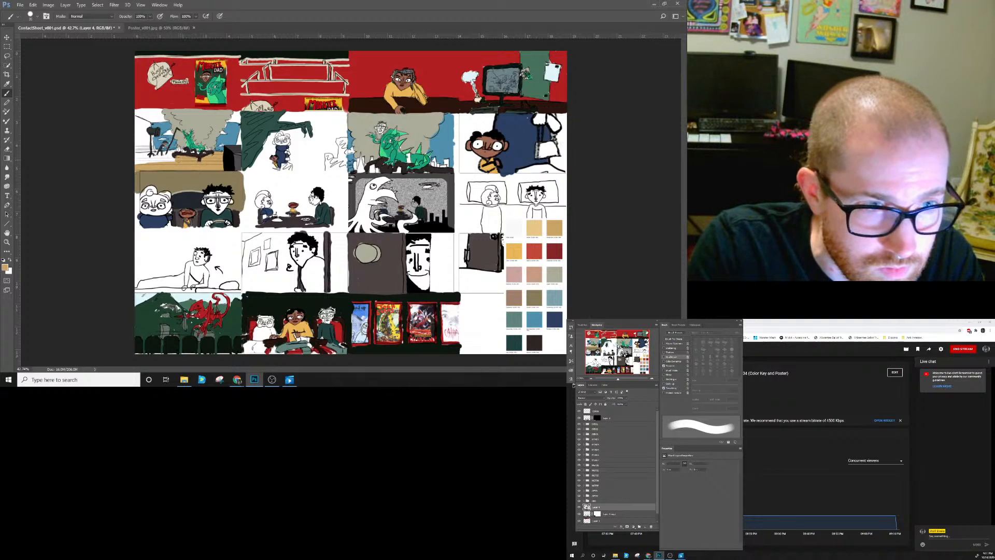
Shrink the brush and fill the remaining tan floor around the equipment stand in the first second-row panel.
key(bracketleft)
key(bracketleft)
key(bracketleft)
key(bracketleft)
right_click(174, 151)
key(Escape)
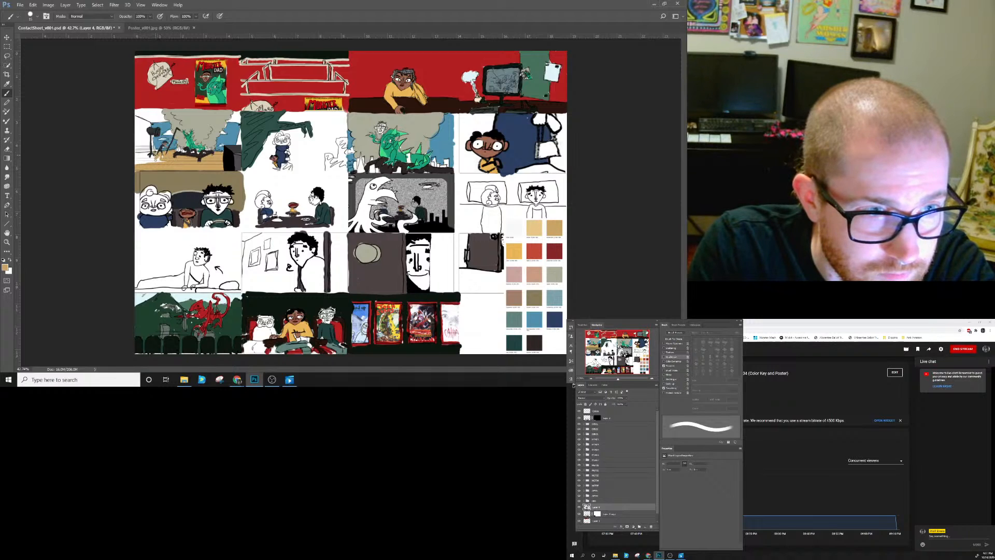
Extend the tan floor to the left edge of the first second-row panel, then sample the stand's dark grey and darken it to #1f2222.
drag(164, 157, 134, 158)
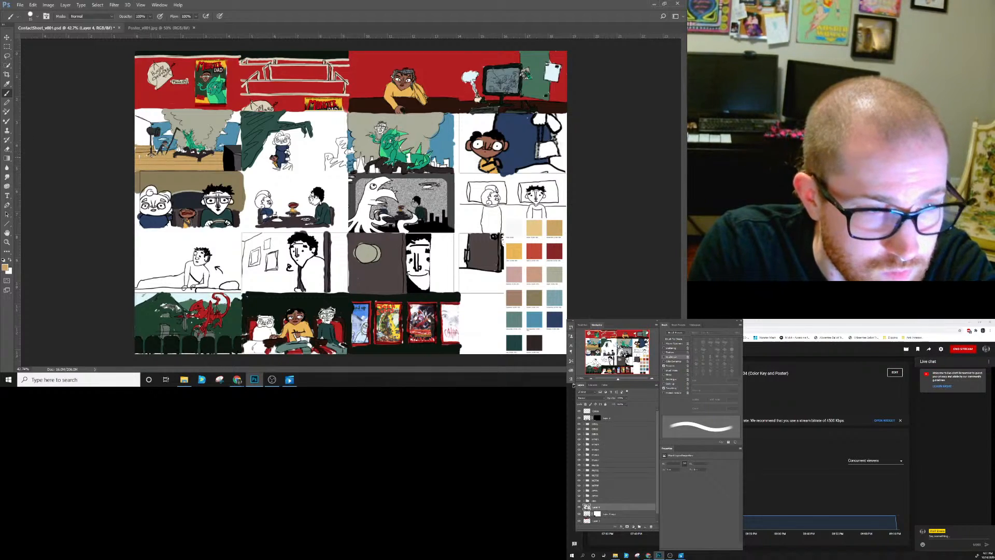
alt+click(154, 129)
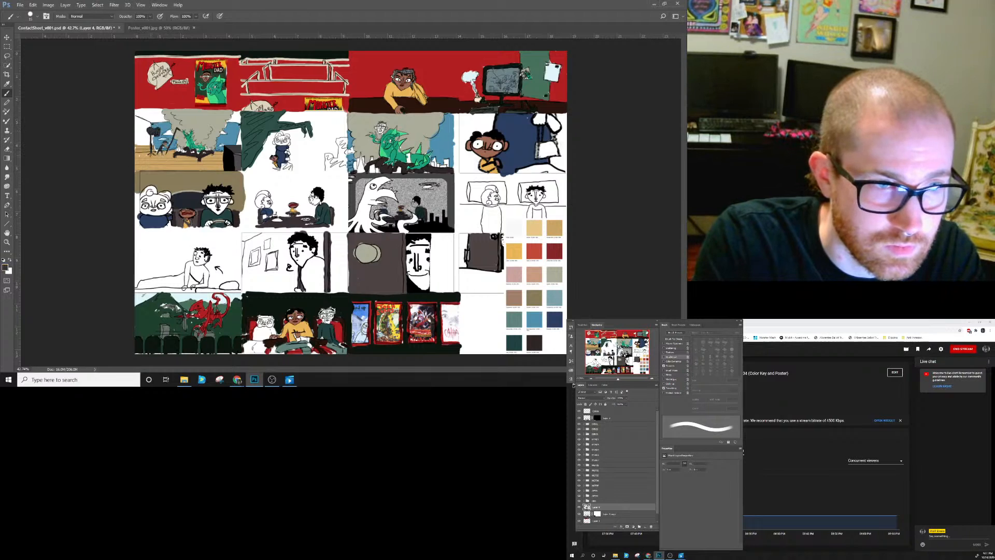
click(5, 267)
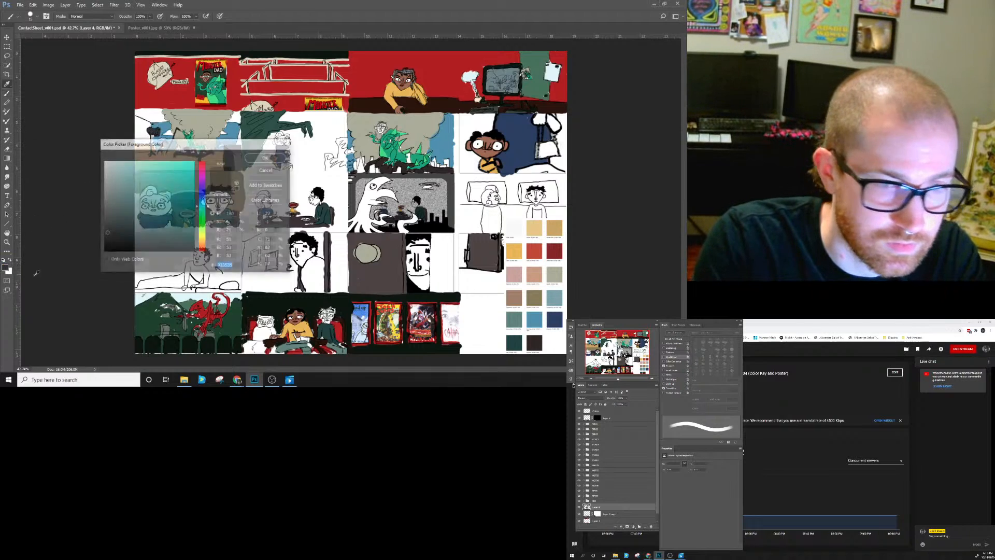
click(113, 239)
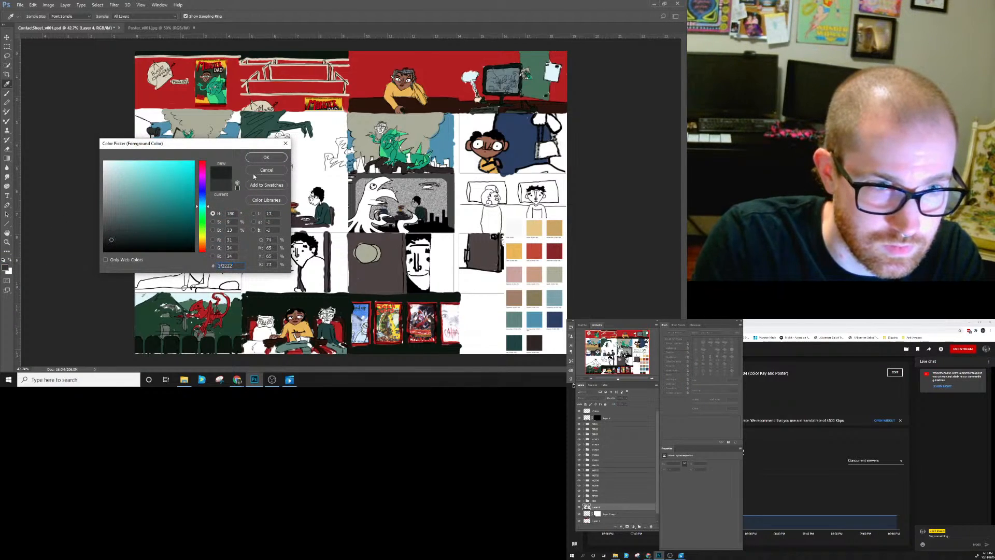
click(266, 157)
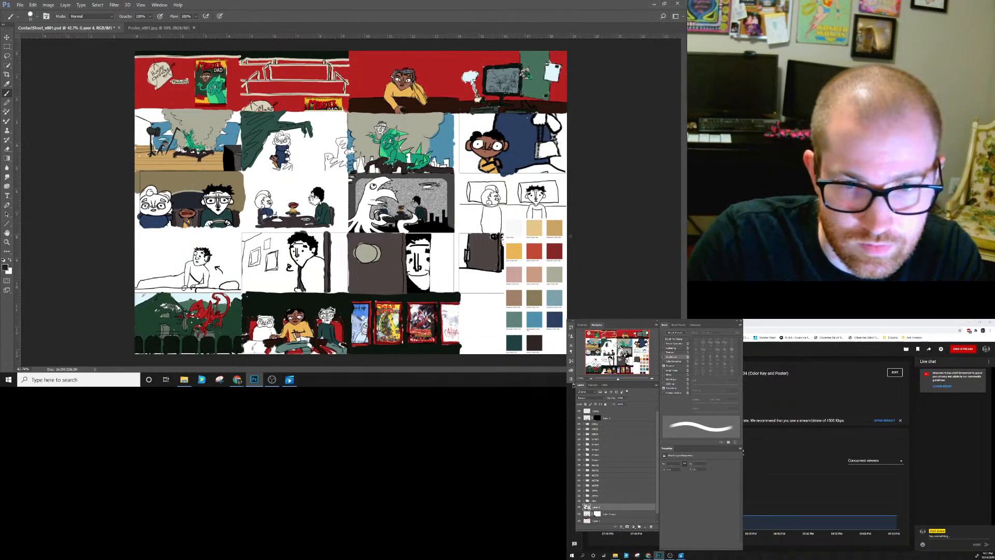
Sample the red swatch, darken it to a near-black brown, and paint the dark areas at both sides of the first second-row panel.
alt+click(535, 254)
click(6, 268)
click(131, 241)
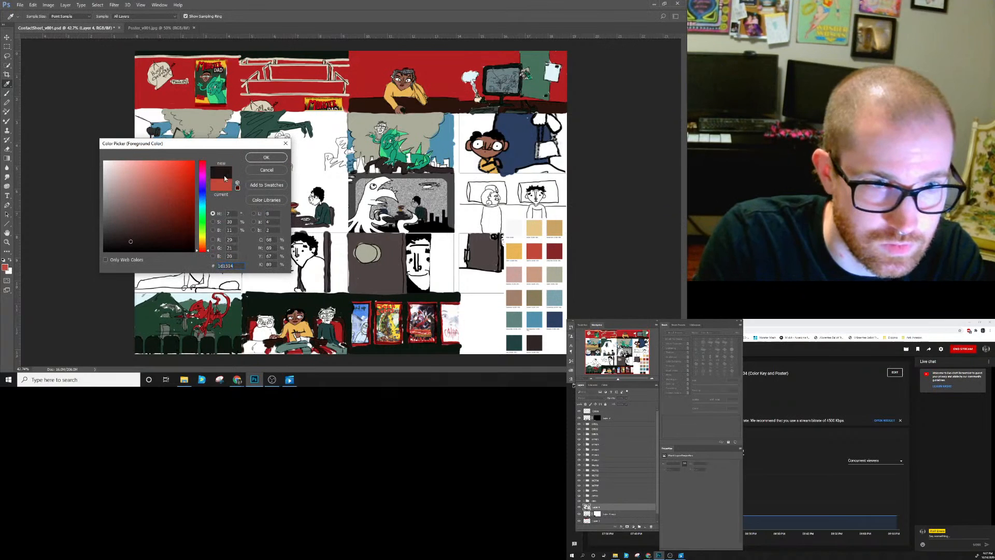
click(133, 240)
click(266, 158)
key(b)
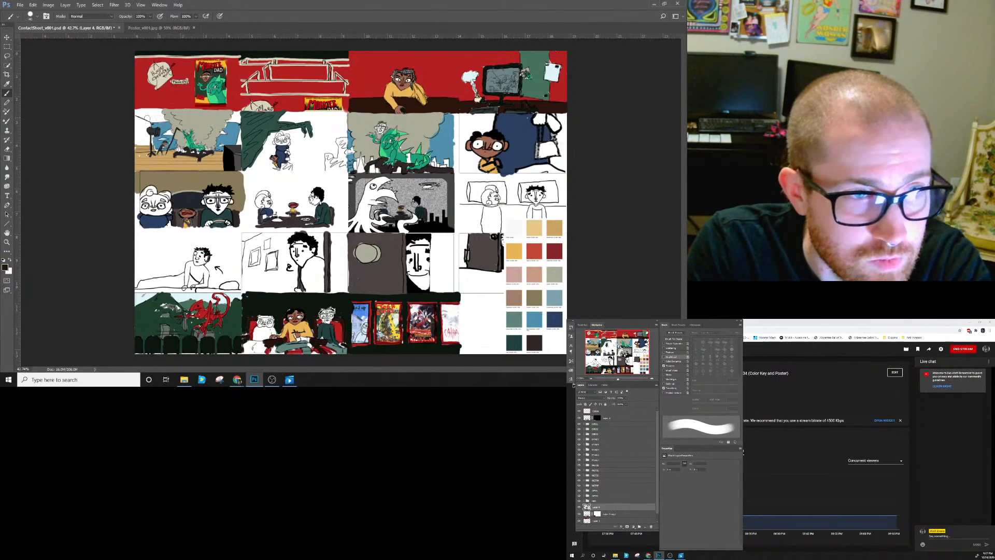
mouse_move(142, 111)
mouse_down()
mouse_move(151, 112)
mouse_move(138, 114)
mouse_move(145, 142)
mouse_move(137, 141)
mouse_move(145, 137)
mouse_up()
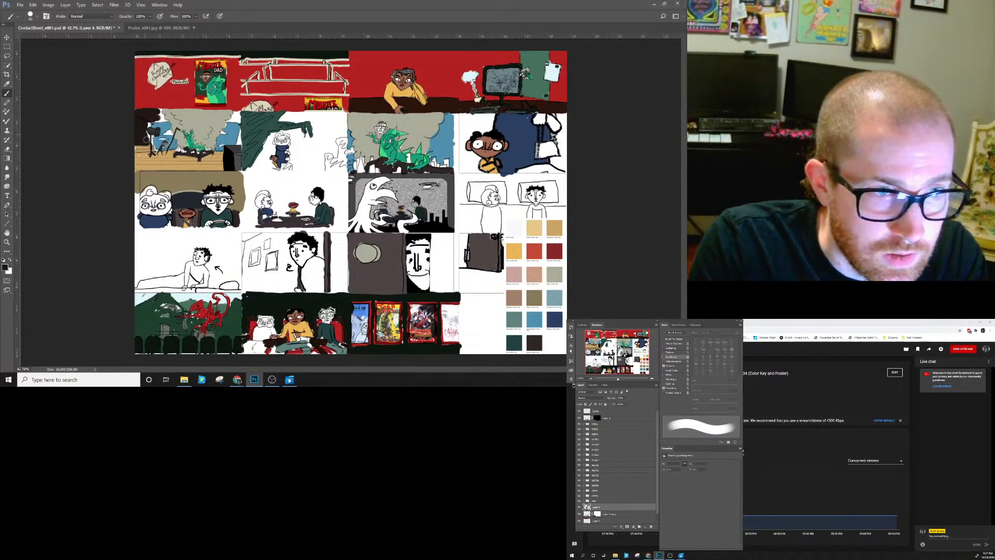
key([)
key([)
key([)
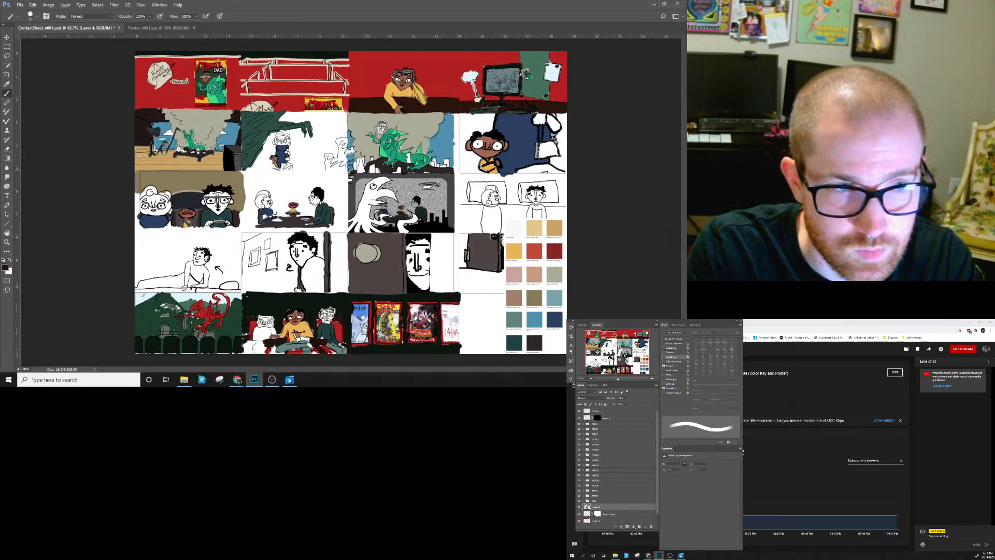
Sample the yellow swatch, sample the grey-green swatch, lighten it to a pale off-white, and enlarge the brush.
alt+click(513, 255)
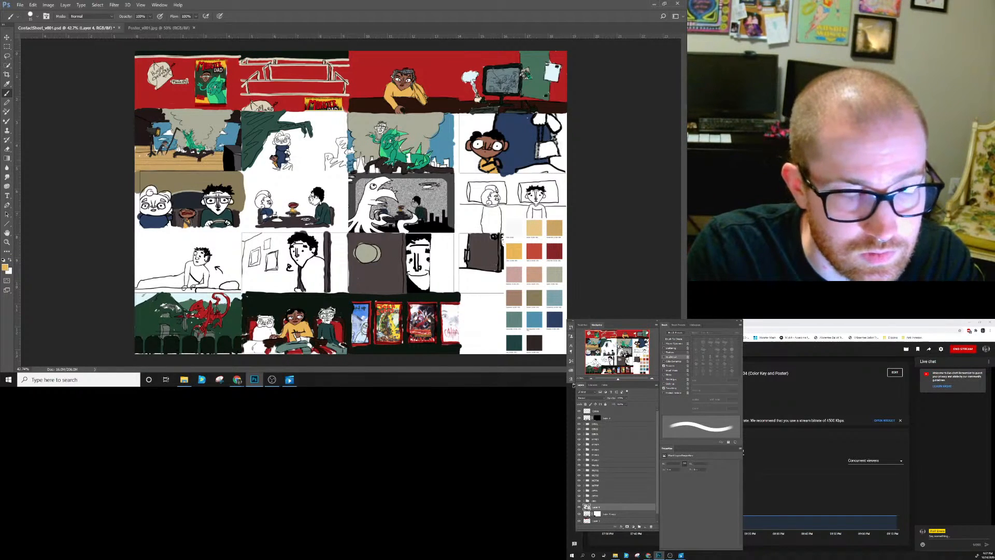
alt+click(553, 279)
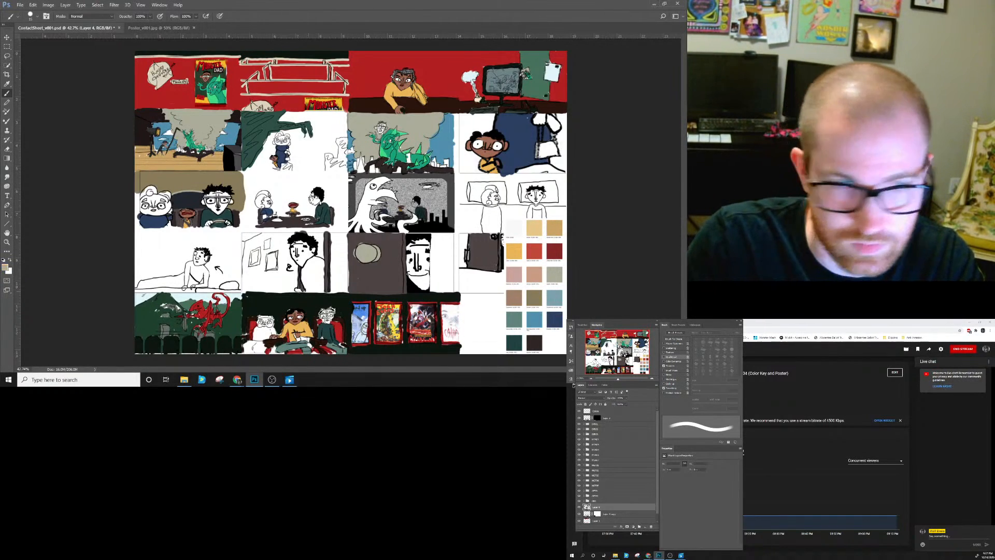
click(5, 268)
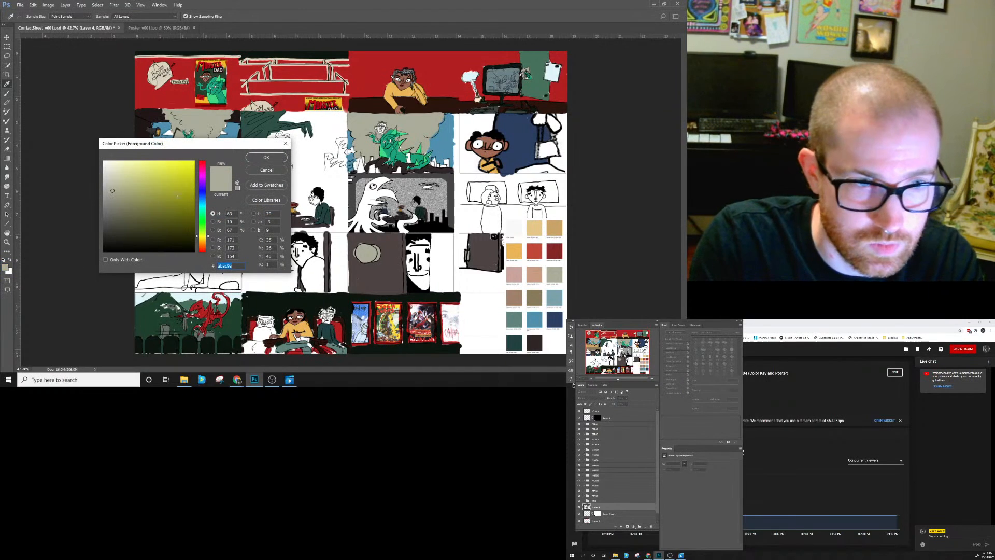
click(113, 171)
click(265, 157)
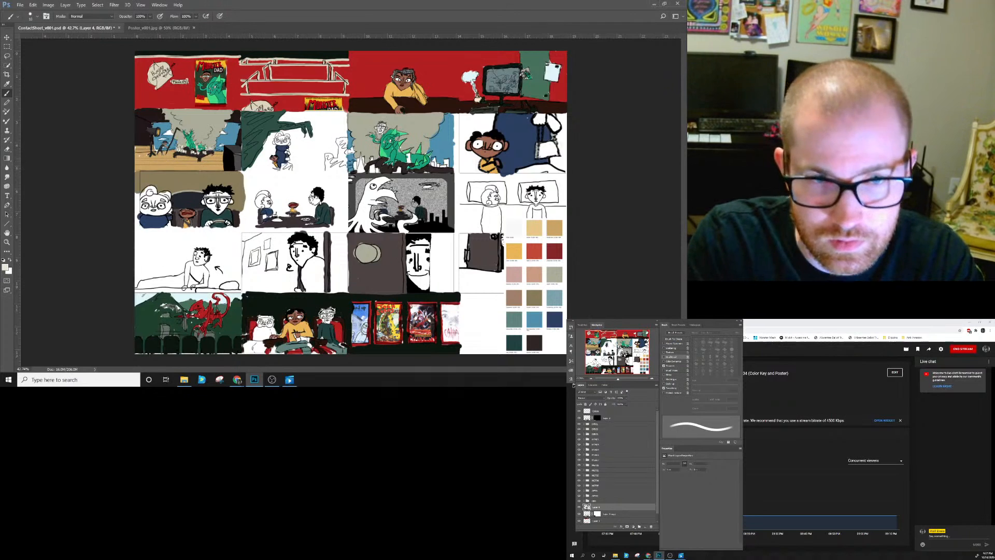
key(bracketright)
key(bracketright)
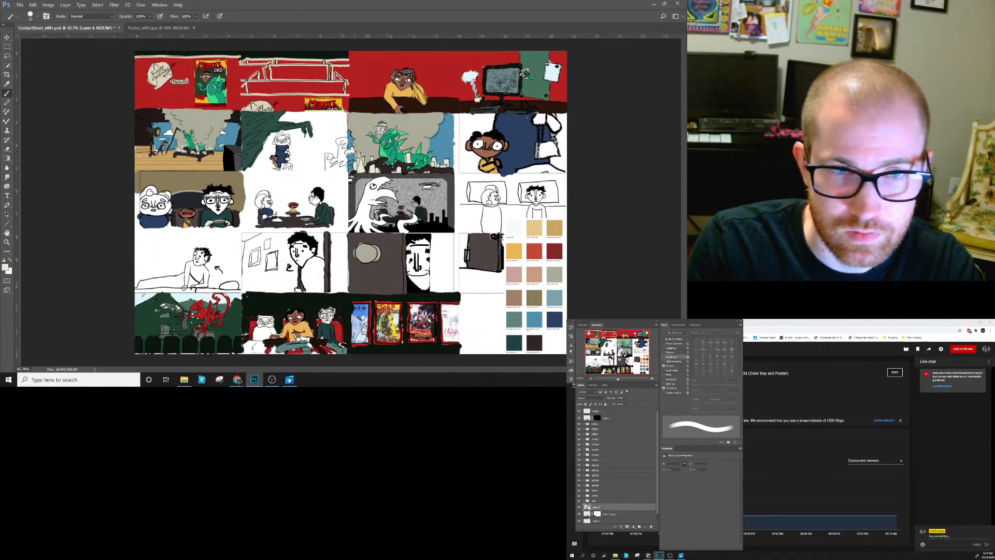
Change the paint color to a dark olive grey and block in the sketched shapes at the right of the second second-row panel.
click(5, 267)
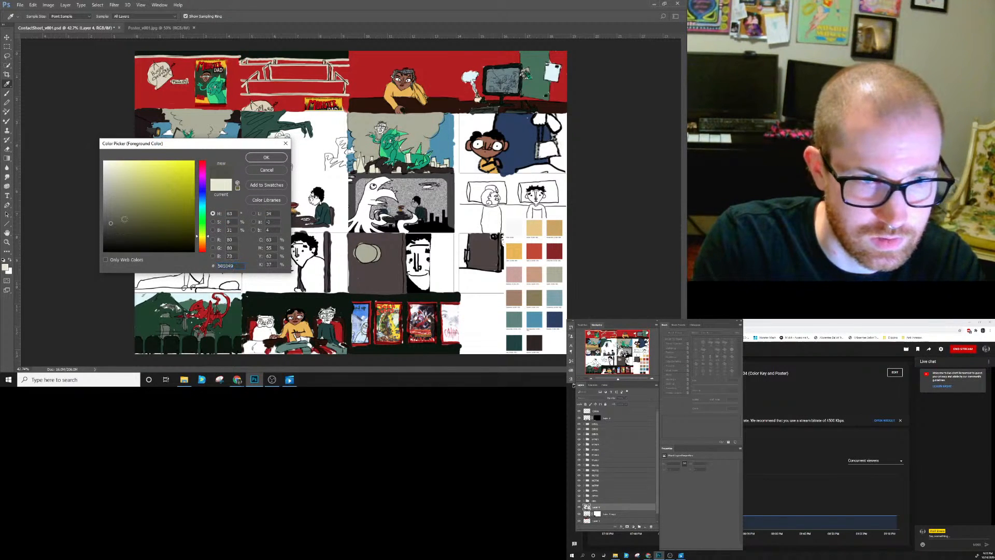
click(266, 157)
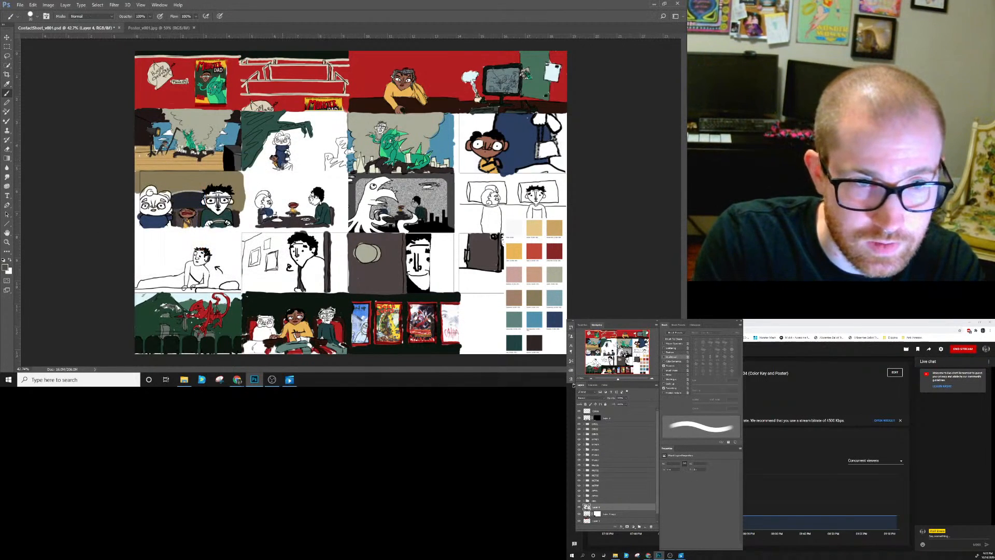
mouse_move(326, 164)
mouse_down()
mouse_move(345, 171)
mouse_move(340, 141)
mouse_move(346, 150)
mouse_up()
key(bracketright)
key(bracketright)
key(bracketright)
key(bracketright)
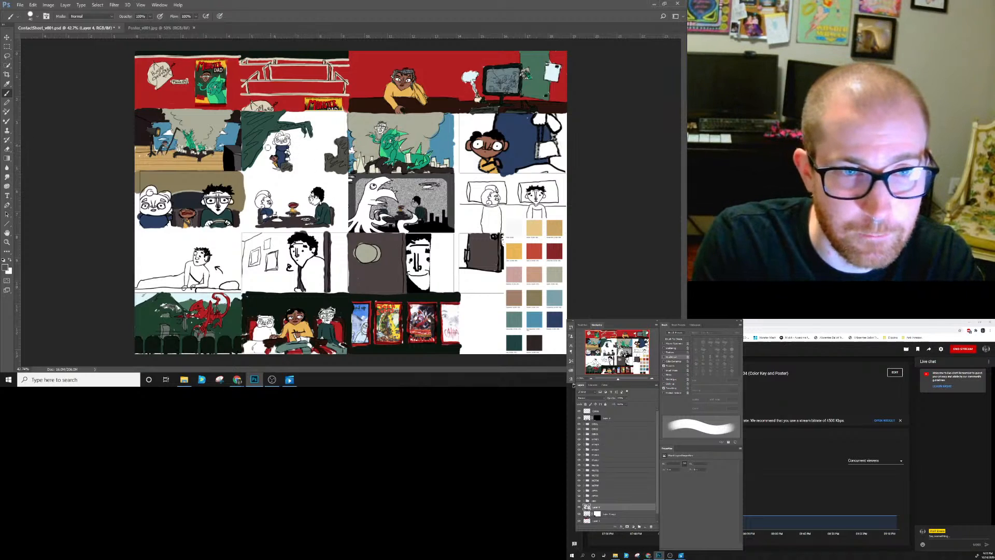
Sample the red swatch for details on the child in the second second-row panel and the bag-like shape in the fourth one.
alt+click(531, 250)
alt+click(532, 250)
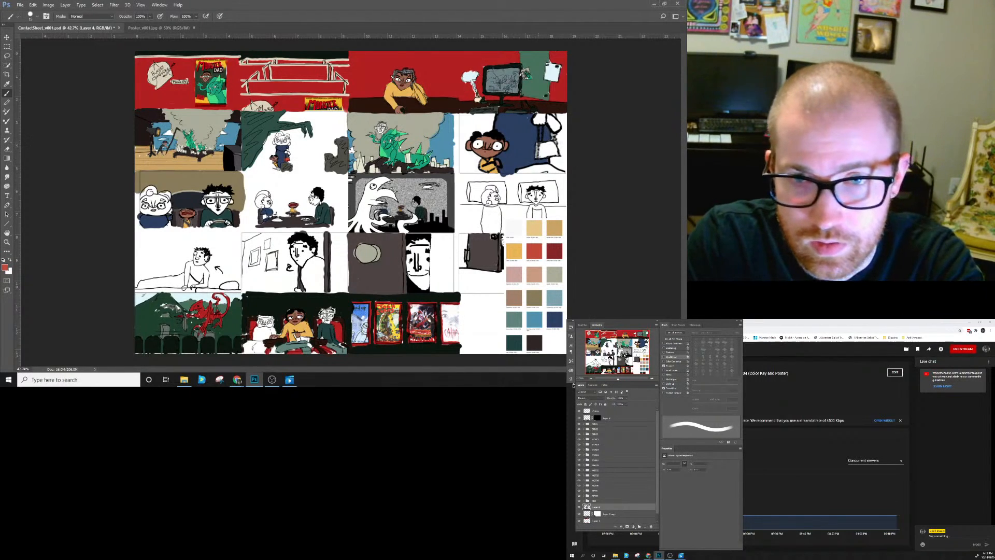
key(bracketright)
key(bracketright)
mouse_move(538, 153)
mouse_down()
mouse_move(554, 154)
mouse_move(556, 145)
mouse_move(542, 149)
mouse_move(550, 146)
mouse_up()
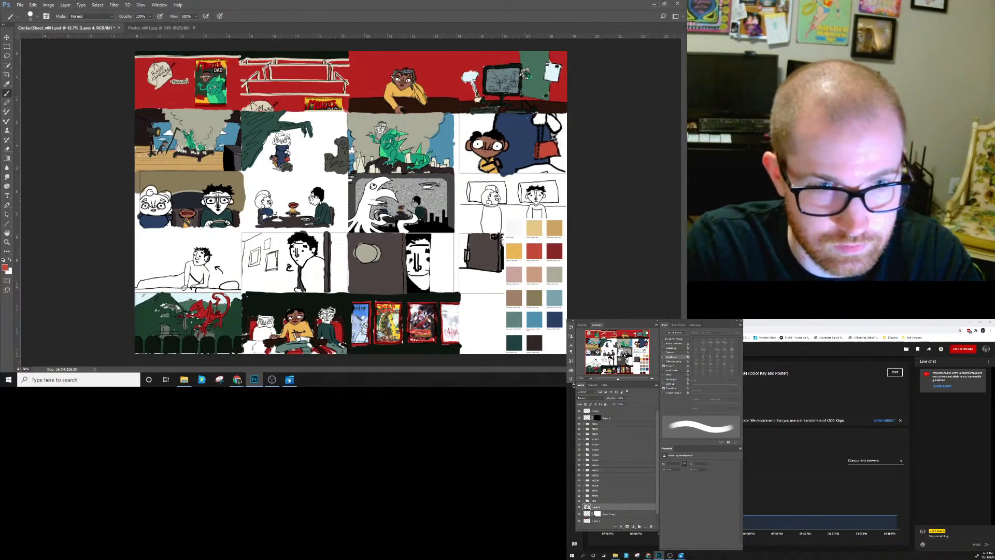
Sample the dark grey and block in the shape along the bottom of the fourth second-row panel with a larger brush.
alt+click(284, 167)
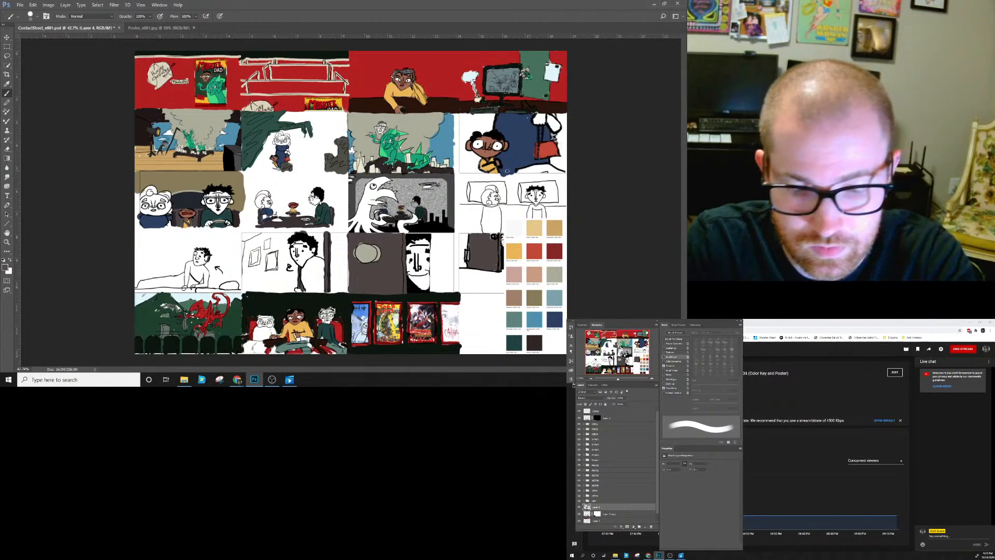
key(bracketright)
key(bracketright)
mouse_move(518, 171)
mouse_down()
mouse_move(562, 174)
mouse_move(536, 172)
mouse_up()
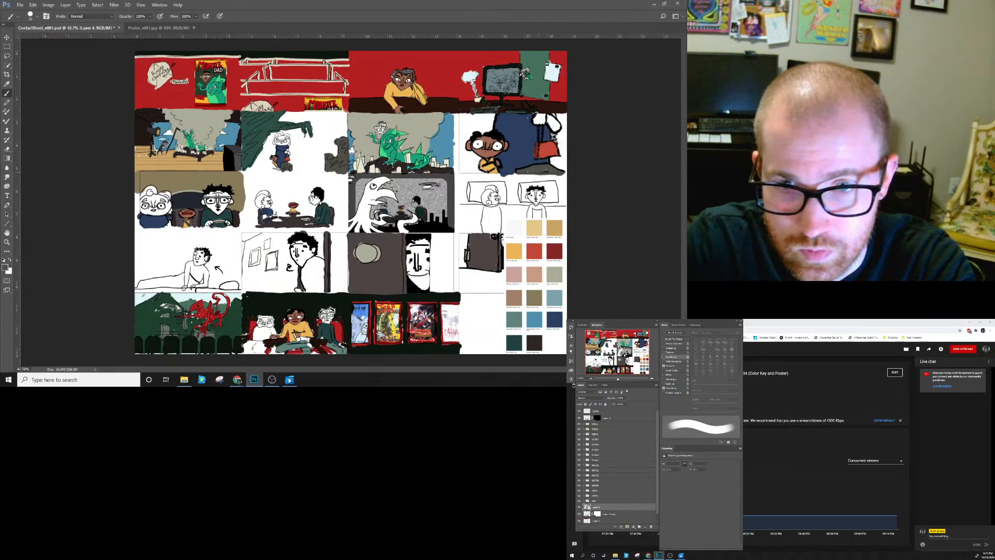
Sample the painted red and fill the backdrop around the figures at the table in the second third-row panel, shrinking the brush for tight gaps.
alt+click(550, 149)
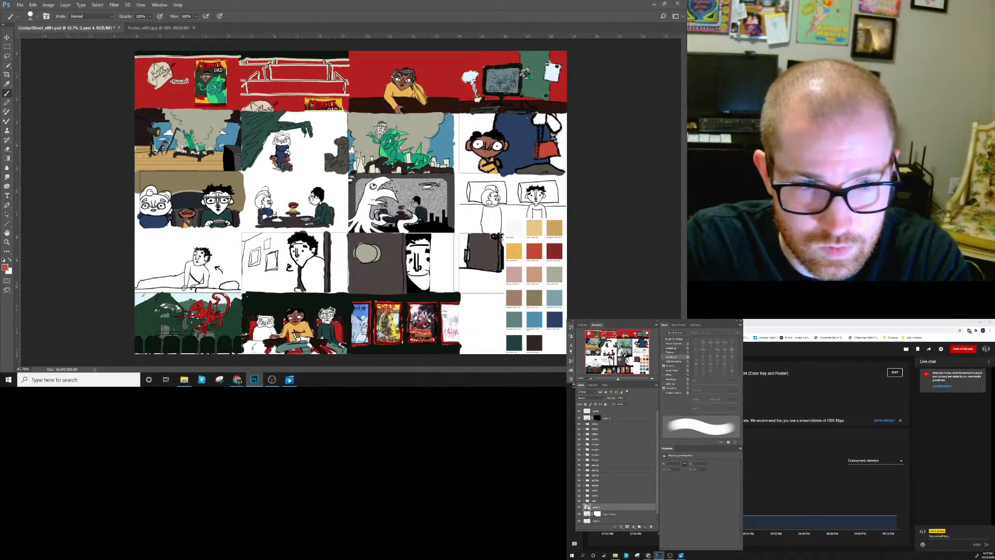
mouse_move(248, 174)
mouse_down()
mouse_move(245, 224)
mouse_move(246, 192)
mouse_move(255, 202)
mouse_move(268, 181)
mouse_move(250, 177)
mouse_move(341, 175)
mouse_move(343, 232)
mouse_move(343, 197)
mouse_up()
mouse_move(330, 199)
mouse_down()
mouse_move(335, 185)
mouse_move(272, 183)
mouse_move(274, 208)
mouse_up()
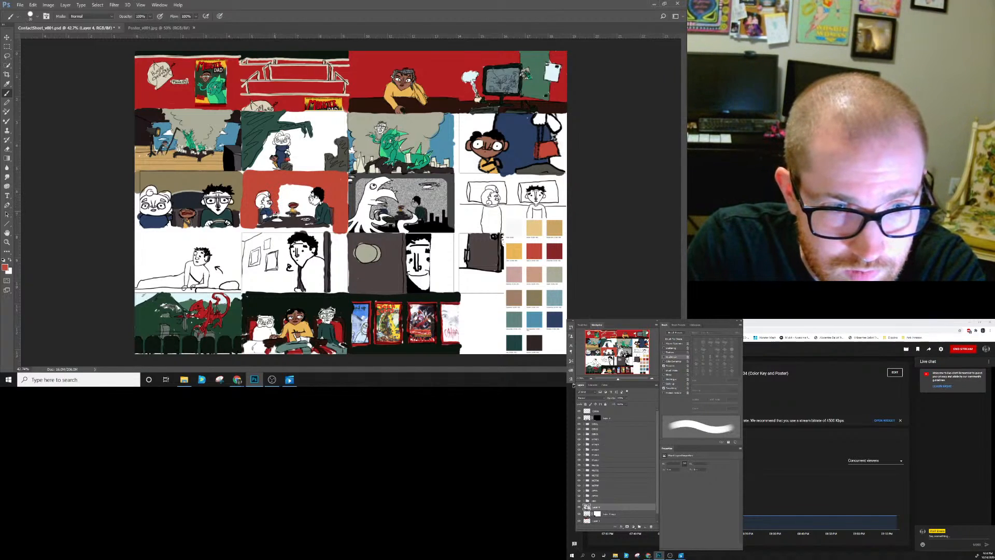
mouse_move(288, 210)
mouse_down()
mouse_move(280, 190)
mouse_move(289, 202)
mouse_move(293, 188)
mouse_move(310, 190)
mouse_move(299, 209)
mouse_up()
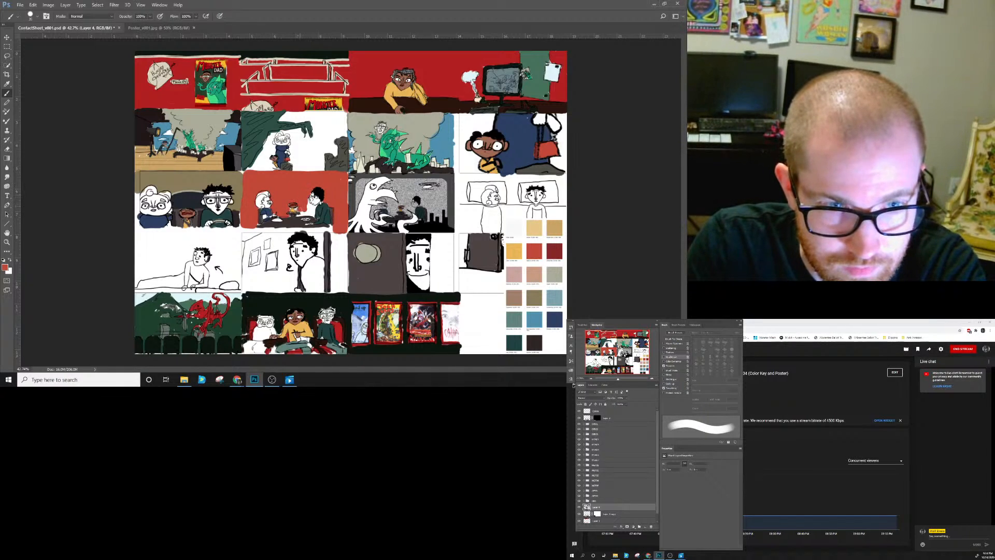
key(bracketleft)
key(bracketleft)
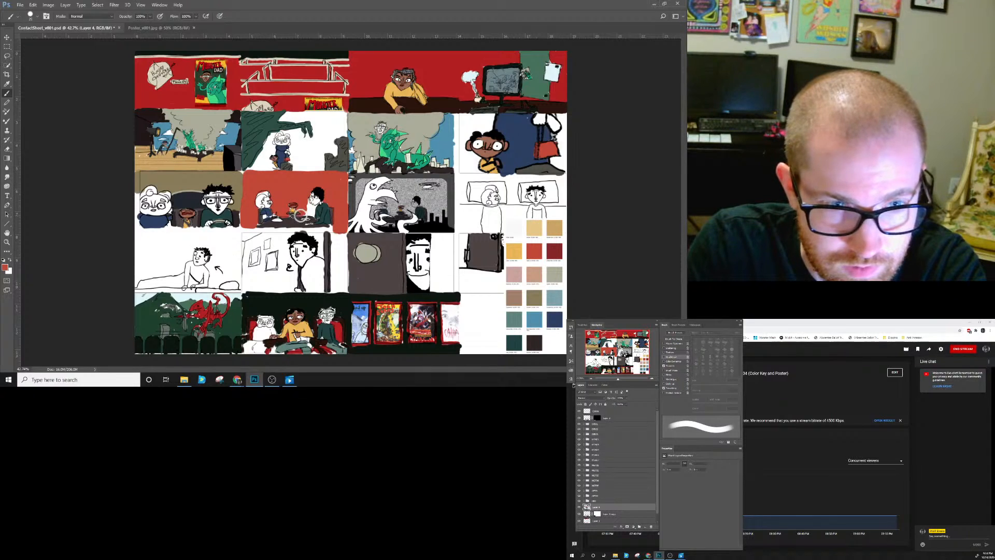
mouse_move(299, 211)
mouse_down()
mouse_move(312, 216)
mouse_move(310, 205)
mouse_up()
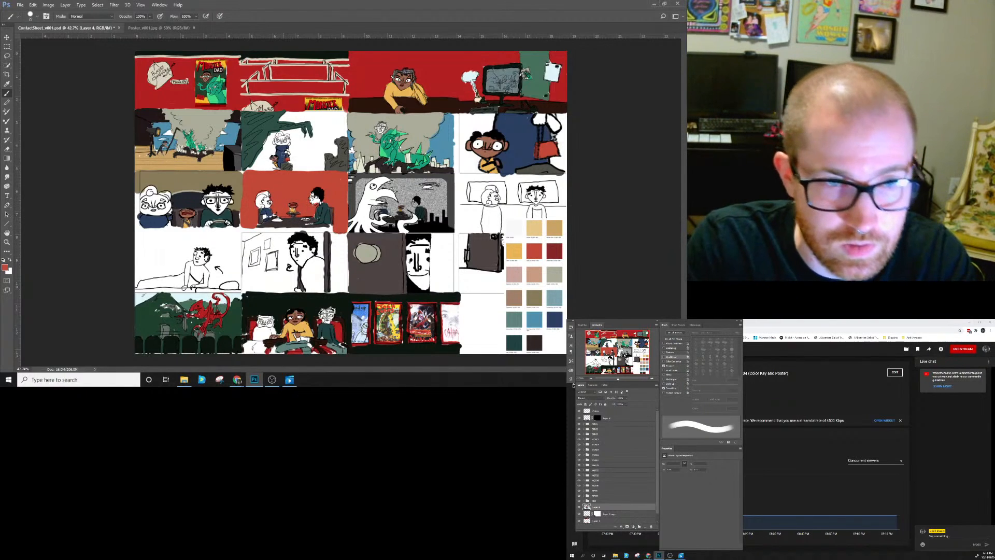
Sample the child's navy, then the red backdrop, and fill the two rectangles behind the figures in the fourth third-row panel with red.
alt+click(282, 169)
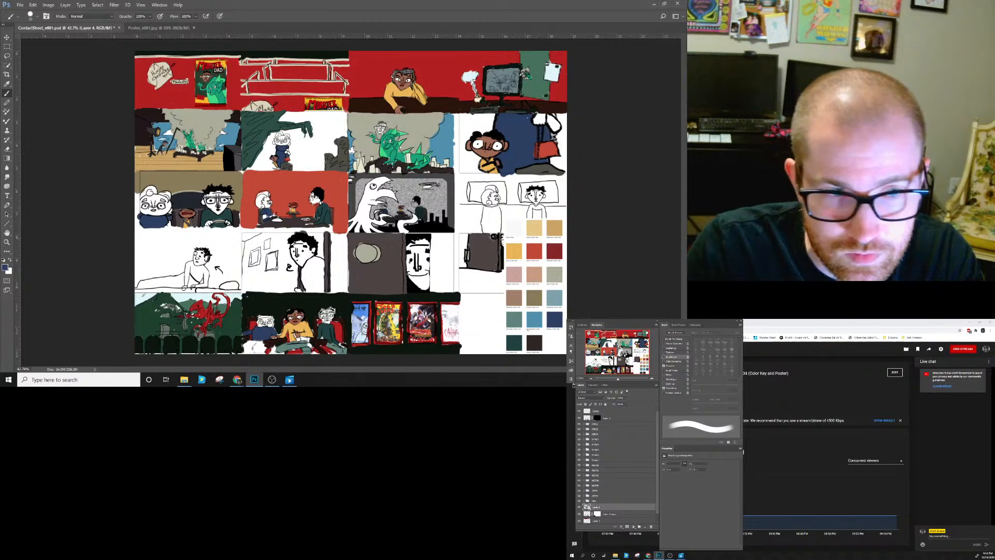
alt+click(283, 202)
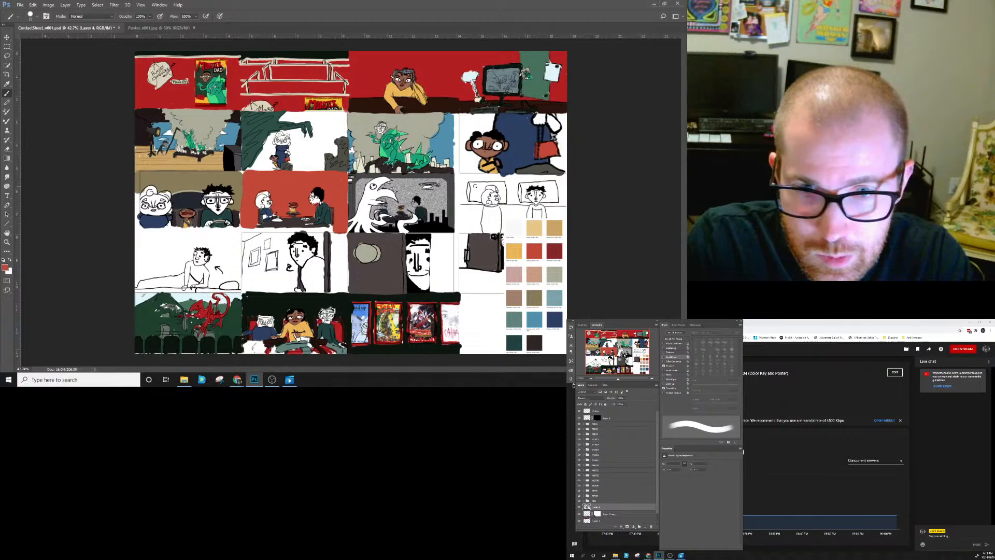
drag(471, 184, 484, 185)
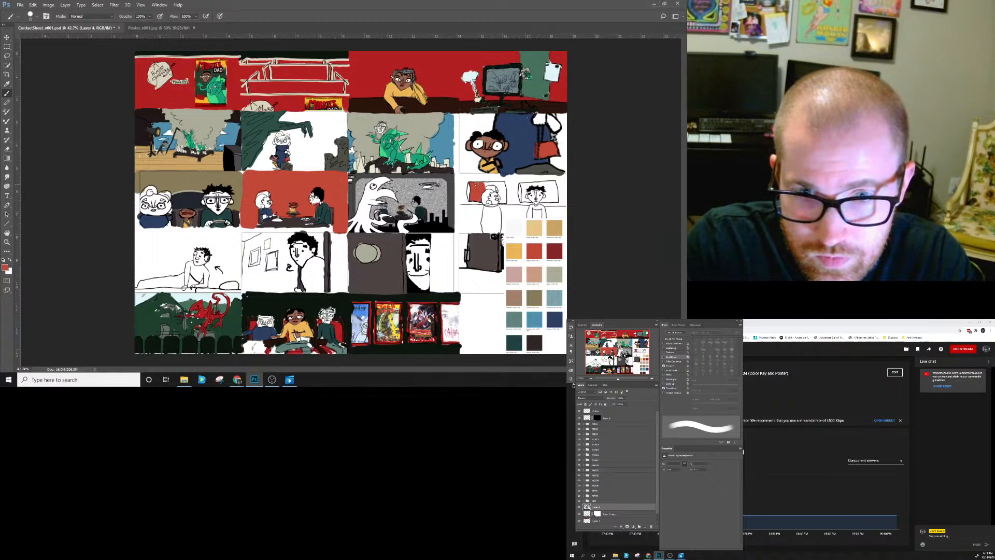
mouse_move(487, 186)
mouse_down()
mouse_move(501, 183)
mouse_move(524, 199)
mouse_up()
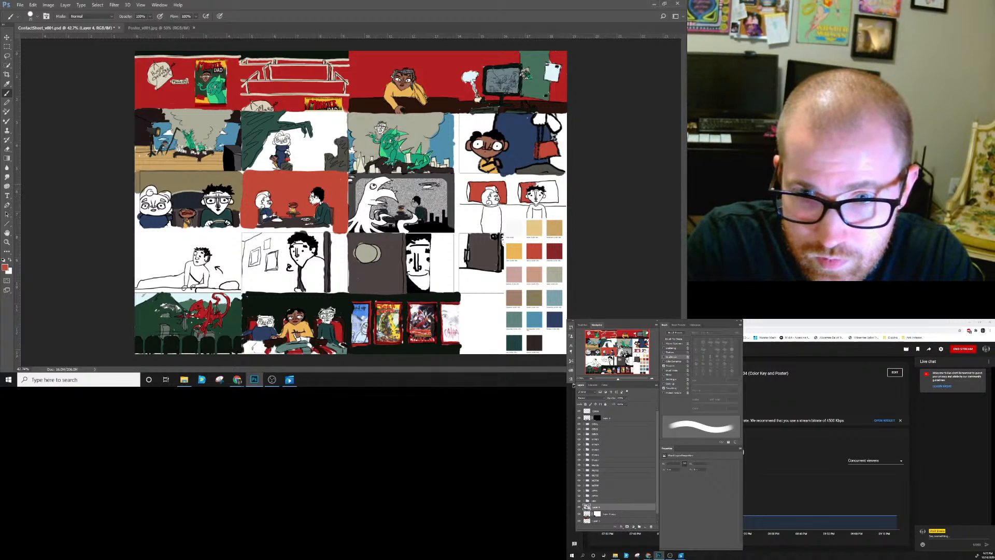
drag(554, 182, 555, 198)
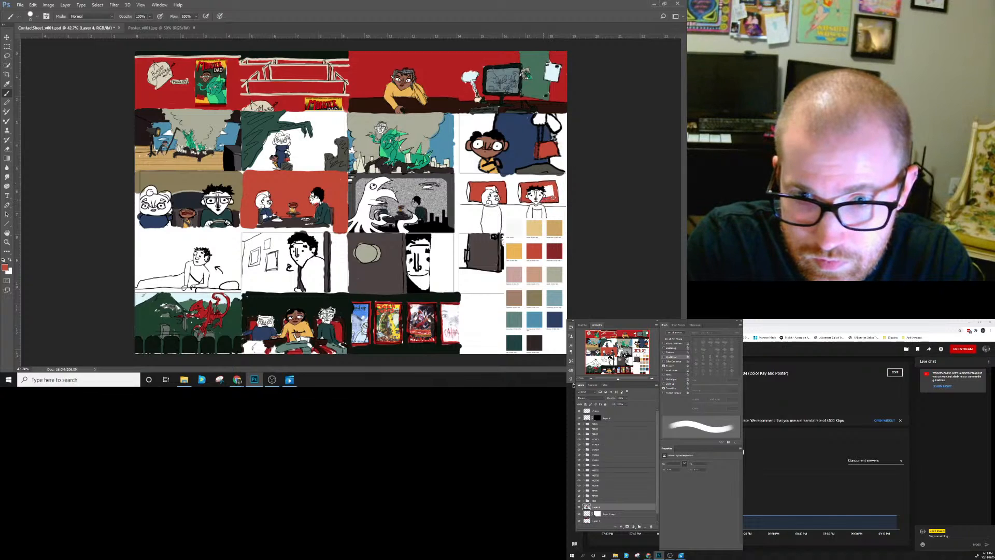
drag(546, 189, 548, 187)
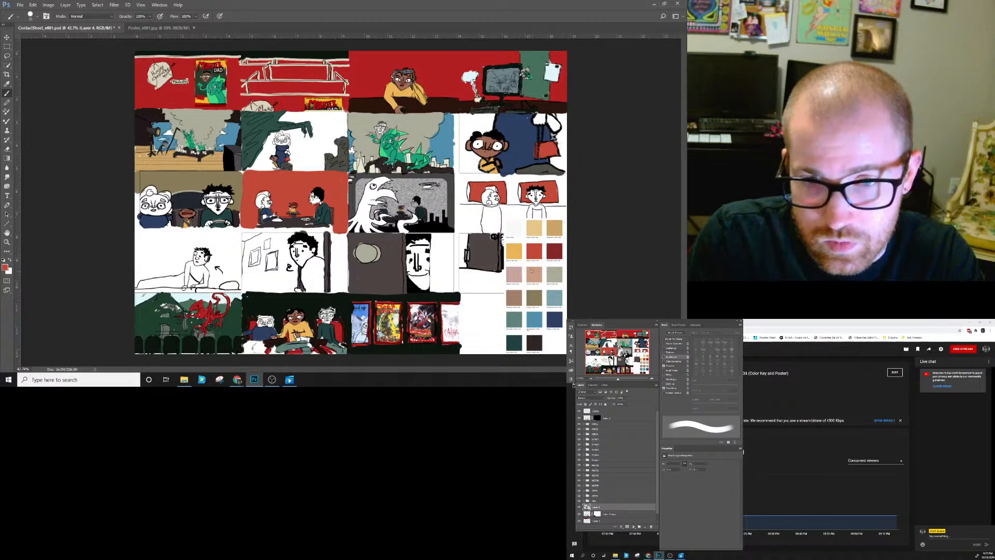
Sample the yellow-orange swatch, fill the bed covers in the fourth third-row panel, and hide the palette layer to finish the covered area.
alt+click(516, 248)
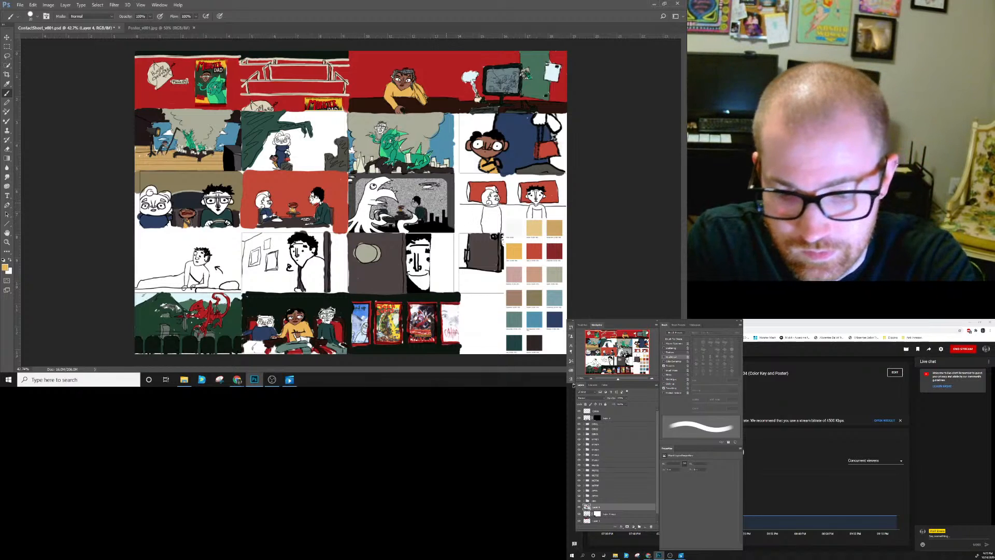
mouse_move(479, 209)
mouse_down()
mouse_move(465, 224)
mouse_move(466, 209)
mouse_move(465, 227)
mouse_move(460, 212)
mouse_move(460, 229)
mouse_move(462, 212)
mouse_move(471, 223)
mouse_move(507, 209)
mouse_up()
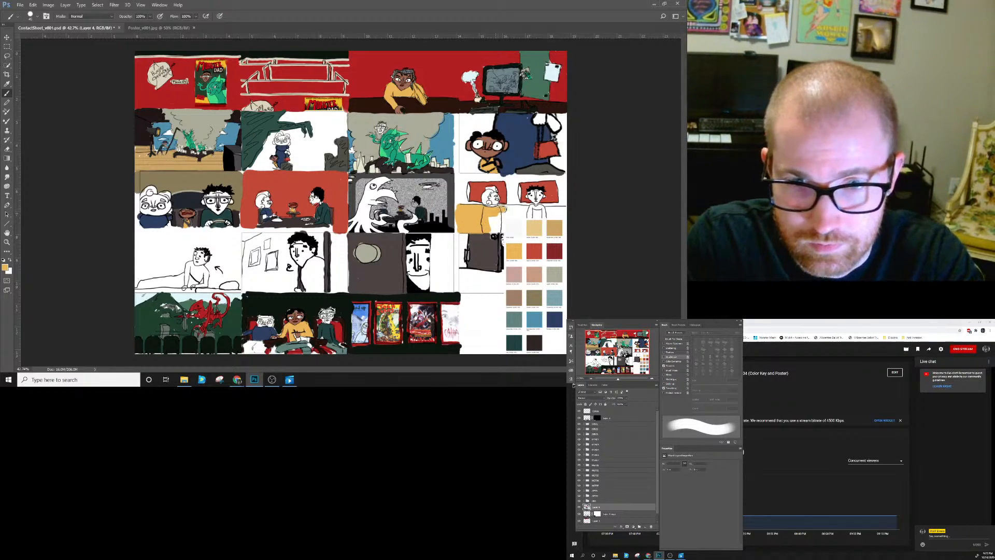
click(578, 411)
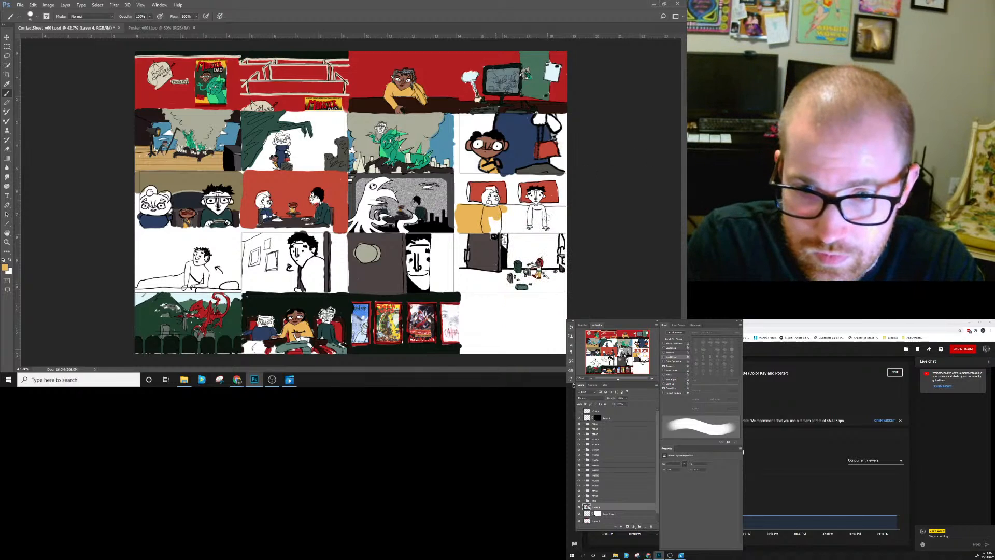
mouse_move(491, 221)
mouse_down()
mouse_move(526, 207)
mouse_move(523, 227)
mouse_move(511, 222)
mouse_move(533, 231)
mouse_move(536, 214)
mouse_move(544, 231)
mouse_move(559, 231)
mouse_move(556, 210)
mouse_move(551, 223)
mouse_move(558, 214)
mouse_move(563, 224)
mouse_up()
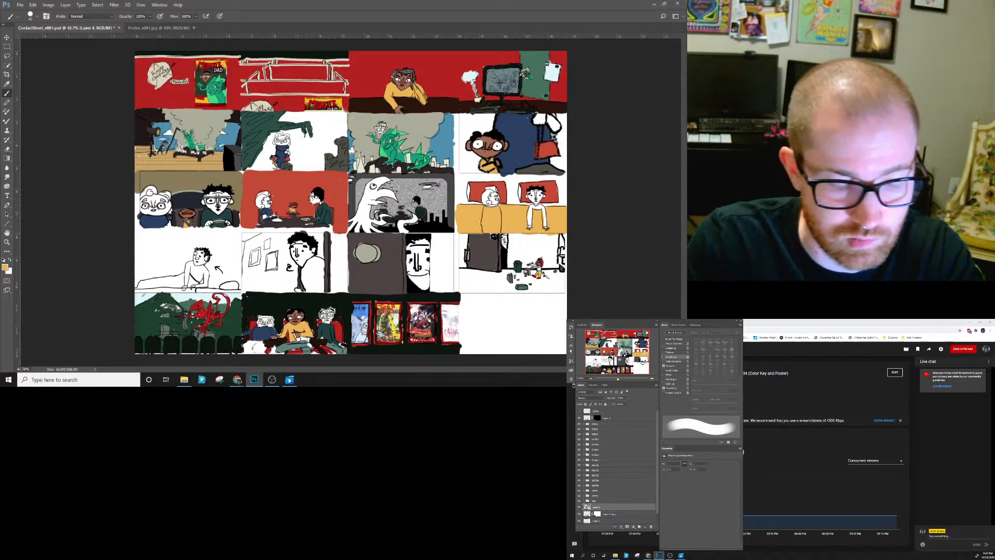
Sample the painted red backdrop and fill the wall around the figure and picture frames in the second fourth-row panel.
alt+click(281, 181)
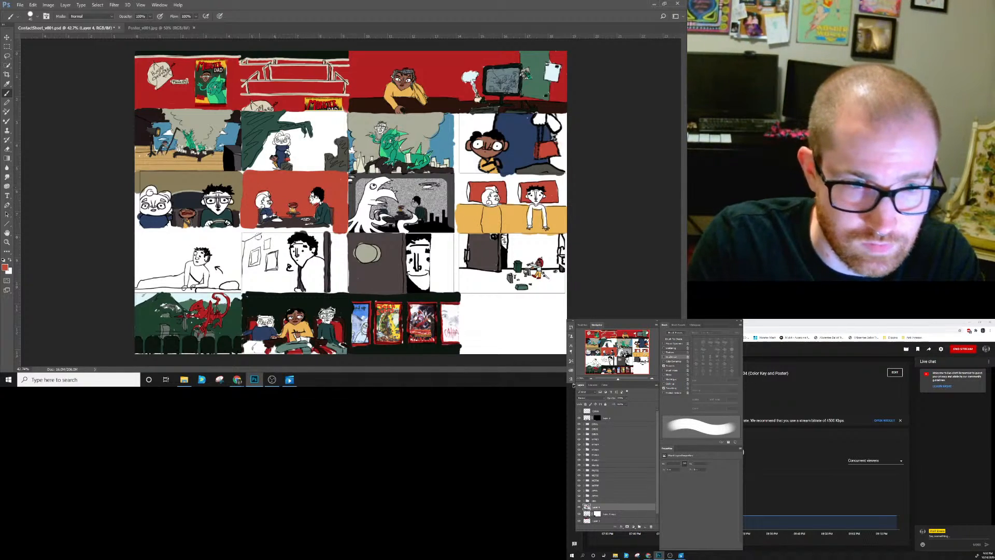
mouse_move(263, 236)
mouse_down()
mouse_move(242, 238)
mouse_move(244, 292)
mouse_move(293, 289)
mouse_move(288, 235)
mouse_move(264, 236)
mouse_move(253, 247)
mouse_move(253, 280)
mouse_move(262, 245)
mouse_move(287, 277)
mouse_move(254, 284)
mouse_move(269, 262)
mouse_move(281, 278)
mouse_up()
drag(338, 292, 340, 238)
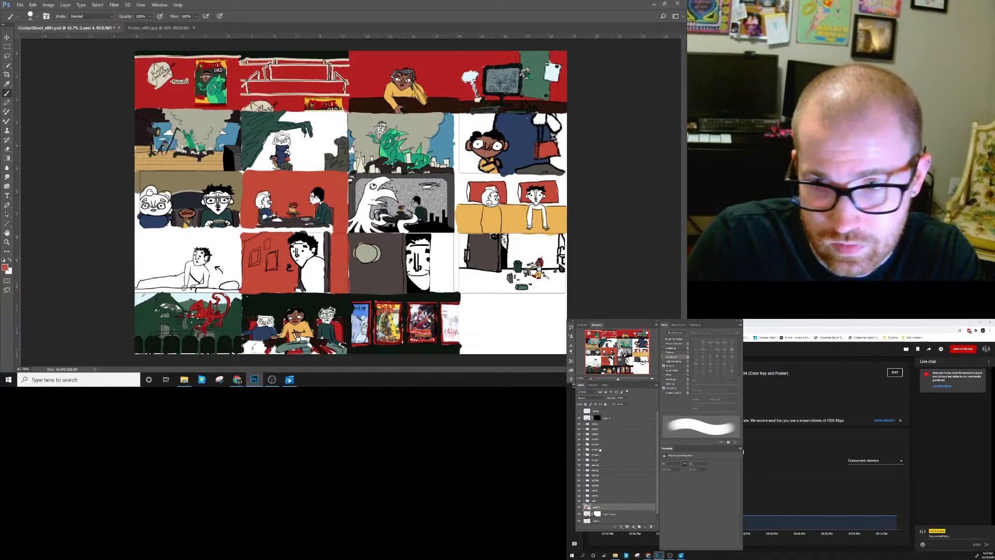
Show the palette, sample the painted near-black brown, and fill the second second-row panel's backdrop, adjusting the brush size around the figure.
click(579, 411)
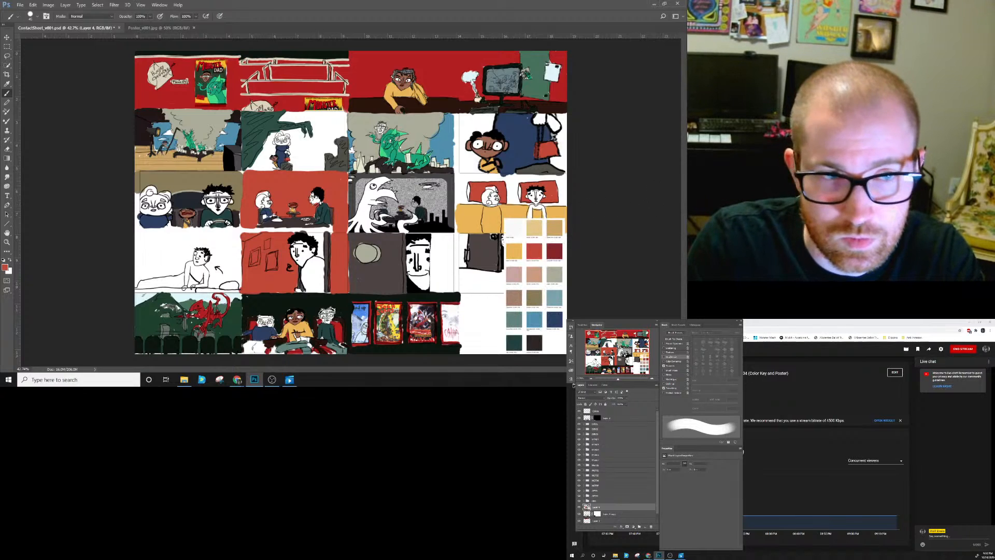
alt+click(150, 117)
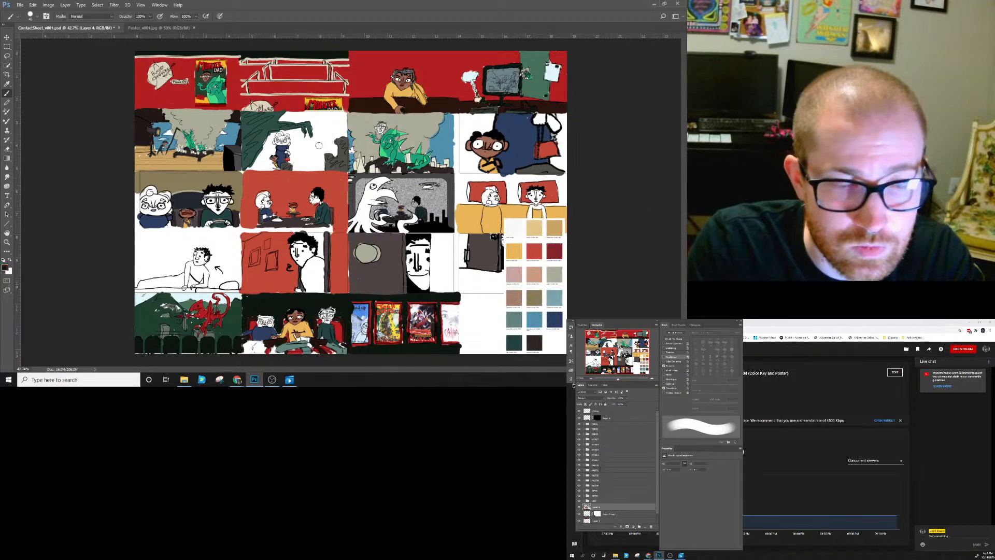
mouse_move(324, 131)
mouse_down()
mouse_move(320, 139)
mouse_move(314, 122)
mouse_move(284, 116)
mouse_move(343, 114)
mouse_move(344, 135)
mouse_move(328, 139)
mouse_move(320, 122)
mouse_move(338, 128)
mouse_move(330, 146)
mouse_move(325, 136)
mouse_move(321, 167)
mouse_move(293, 168)
mouse_move(293, 150)
mouse_move(313, 155)
mouse_move(317, 142)
mouse_move(292, 141)
mouse_up()
key(bracketleft)
key(bracketleft)
key(bracketleft)
key(bracketleft)
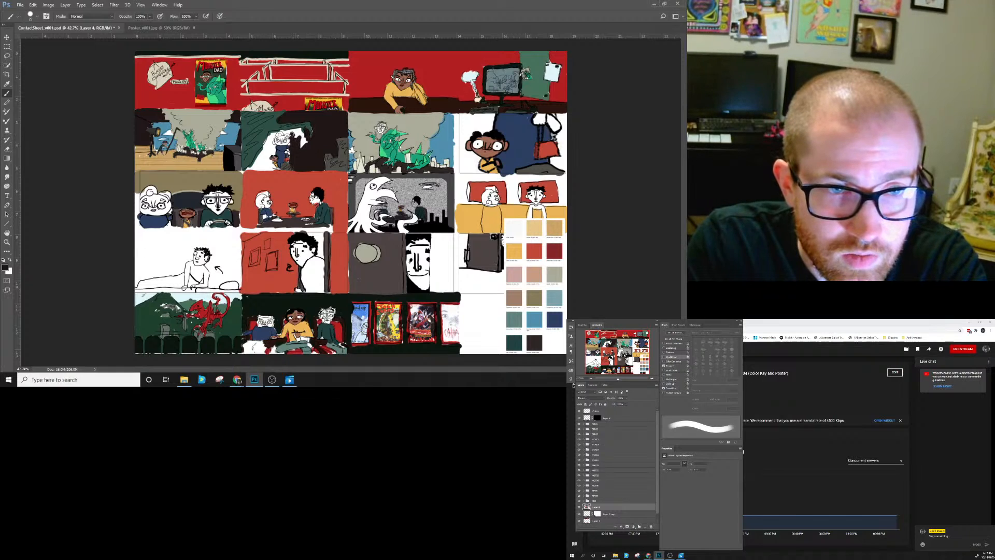
drag(299, 133, 302, 140)
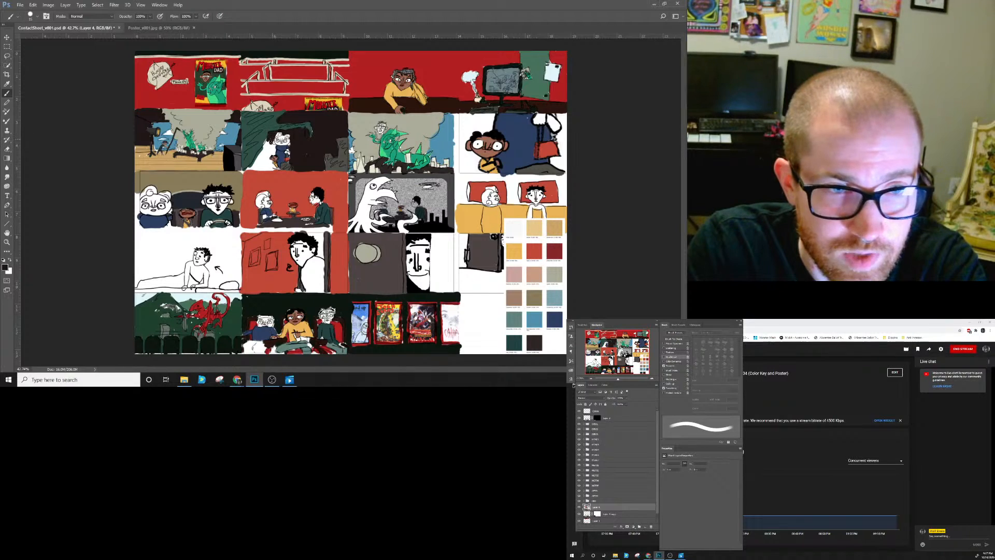
key(bracketright)
key(bracketright)
mouse_move(271, 141)
mouse_down()
mouse_move(252, 167)
mouse_move(274, 167)
mouse_move(270, 153)
mouse_up()
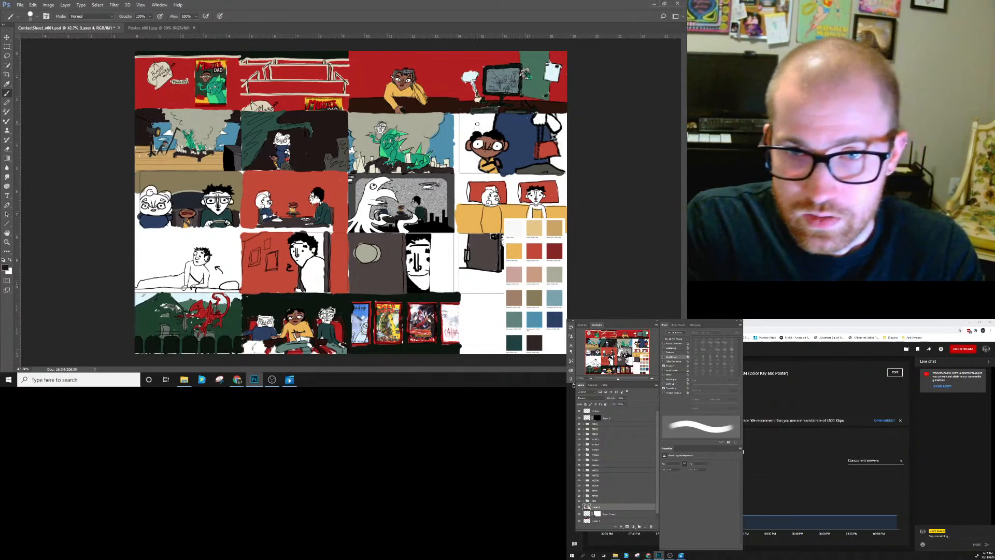
Fill the remaining backdrop of the fourth second-row panel and the backdrop of the first fourth-row panel with near-black brown, using a larger brush.
key(bracketright)
mouse_move(476, 125)
mouse_down()
mouse_move(482, 131)
mouse_move(493, 115)
mouse_move(456, 116)
mouse_move(465, 130)
mouse_move(489, 120)
mouse_move(459, 146)
mouse_move(475, 167)
mouse_move(464, 172)
mouse_move(456, 123)
mouse_move(456, 133)
mouse_up()
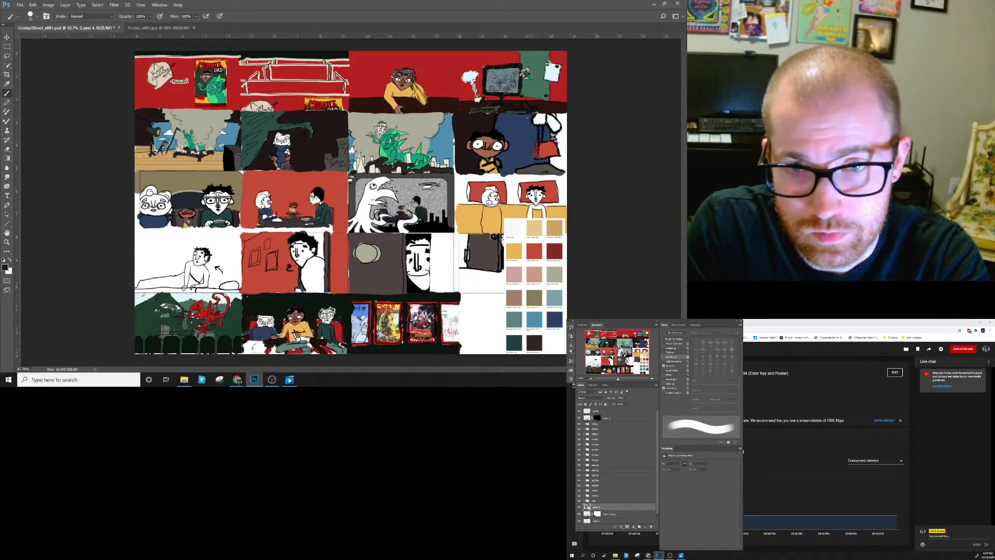
mouse_move(552, 162)
mouse_down()
mouse_move(564, 154)
mouse_move(560, 124)
mouse_up()
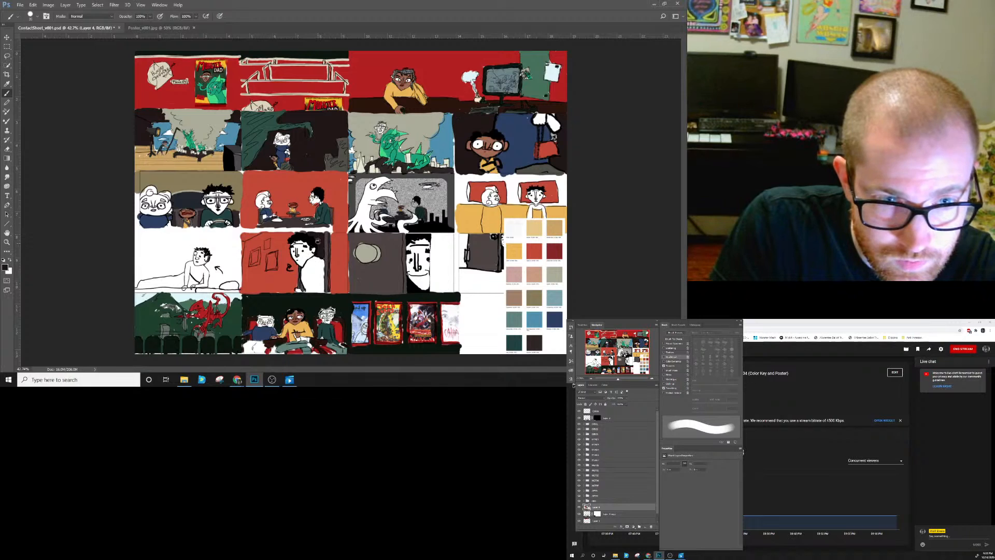
mouse_move(173, 233)
mouse_down()
mouse_move(150, 230)
mouse_move(194, 231)
mouse_move(145, 230)
mouse_move(239, 229)
mouse_move(238, 287)
mouse_move(229, 277)
mouse_move(216, 285)
mouse_move(211, 274)
mouse_move(210, 282)
mouse_move(208, 265)
mouse_move(214, 255)
mouse_move(214, 278)
mouse_move(232, 275)
mouse_move(235, 233)
mouse_move(200, 237)
mouse_move(220, 269)
mouse_move(231, 255)
mouse_move(219, 244)
mouse_move(230, 239)
mouse_move(179, 262)
mouse_move(171, 237)
mouse_move(135, 230)
mouse_move(139, 260)
mouse_move(178, 238)
mouse_move(143, 248)
mouse_move(136, 282)
mouse_move(179, 271)
mouse_move(156, 271)
mouse_move(175, 256)
mouse_up()
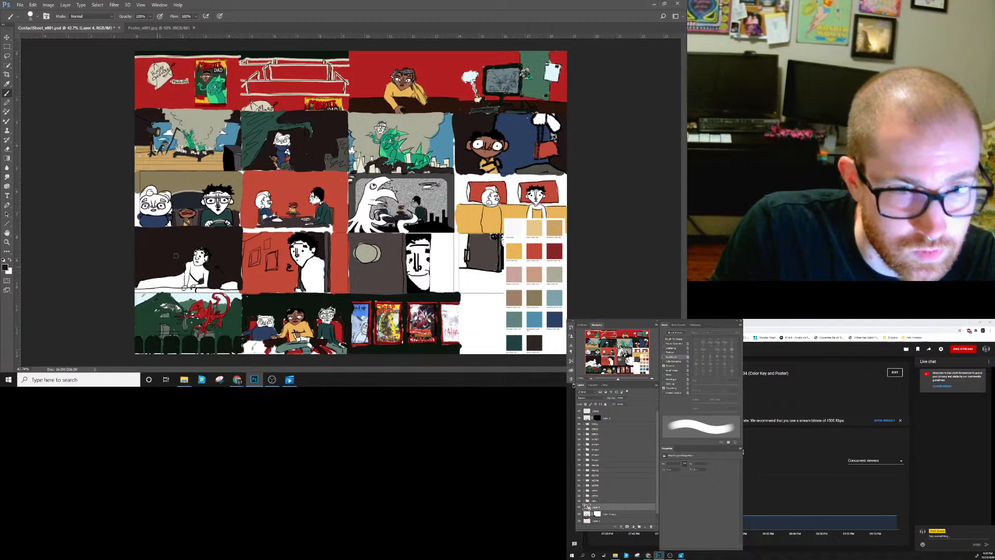
In the first fourth-row panel, paint the pillow with the sampled pillow red and the bed covers with the sampled yellow-orange.
alt+click(473, 190)
drag(221, 286, 237, 285)
alt+click(473, 228)
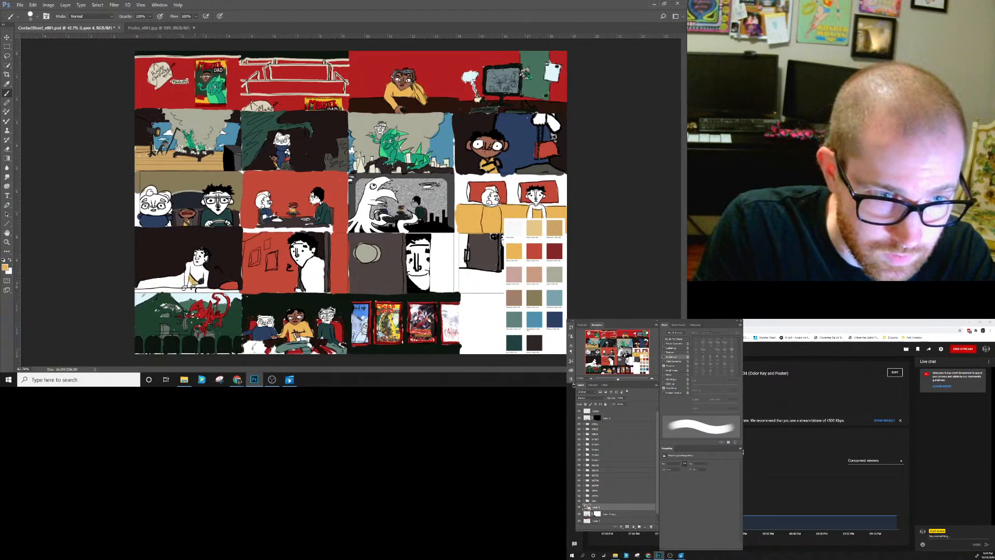
mouse_move(195, 289)
mouse_down()
mouse_move(176, 278)
mouse_move(140, 284)
mouse_move(143, 296)
mouse_move(171, 290)
mouse_up()
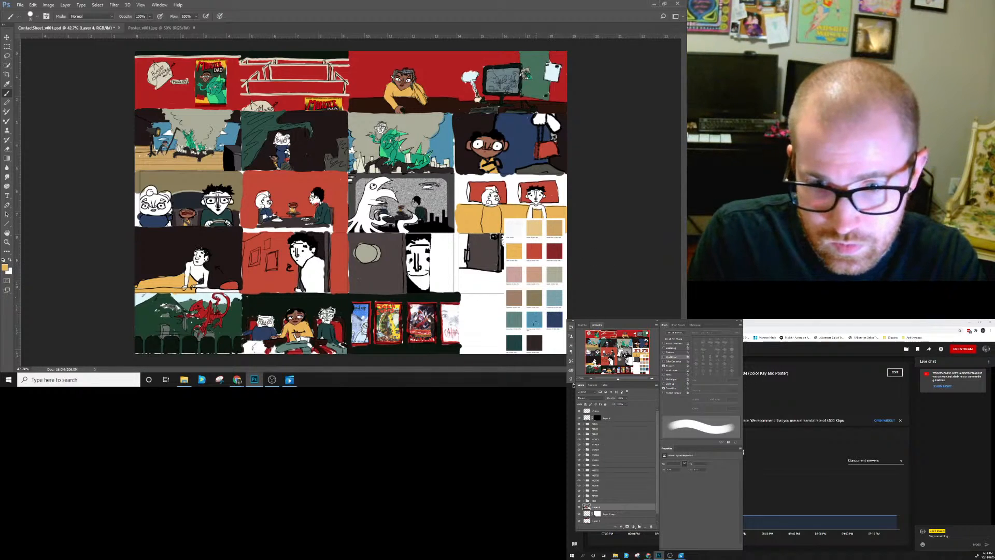
Sample the medium blue swatch and fill the wall around the red headboards in the fourth third-row panel.
alt+click(534, 321)
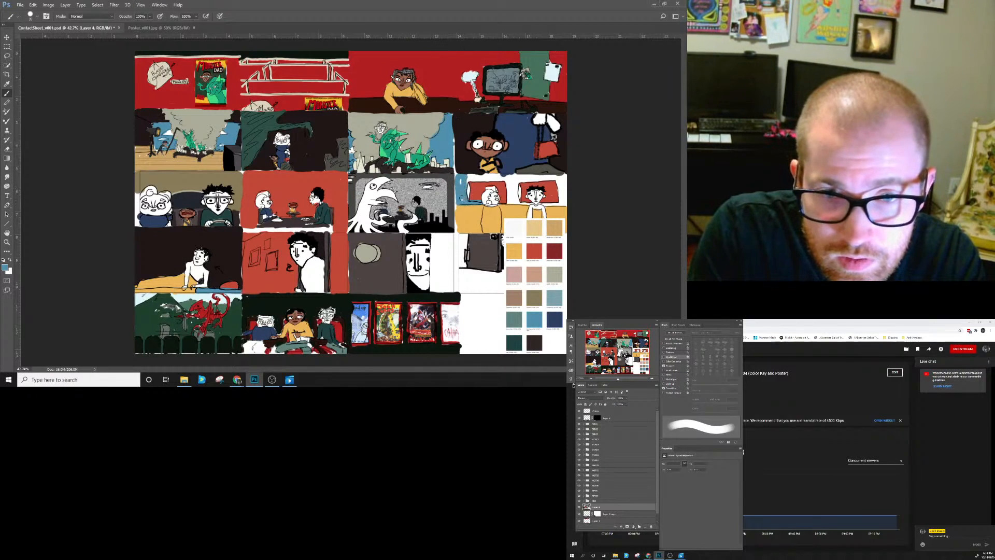
drag(466, 181, 565, 176)
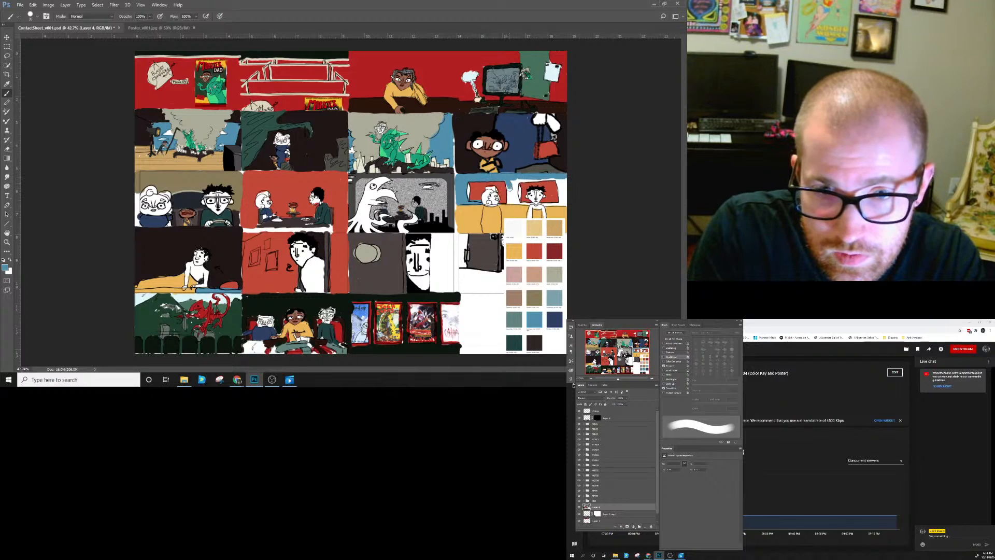
drag(514, 202, 513, 183)
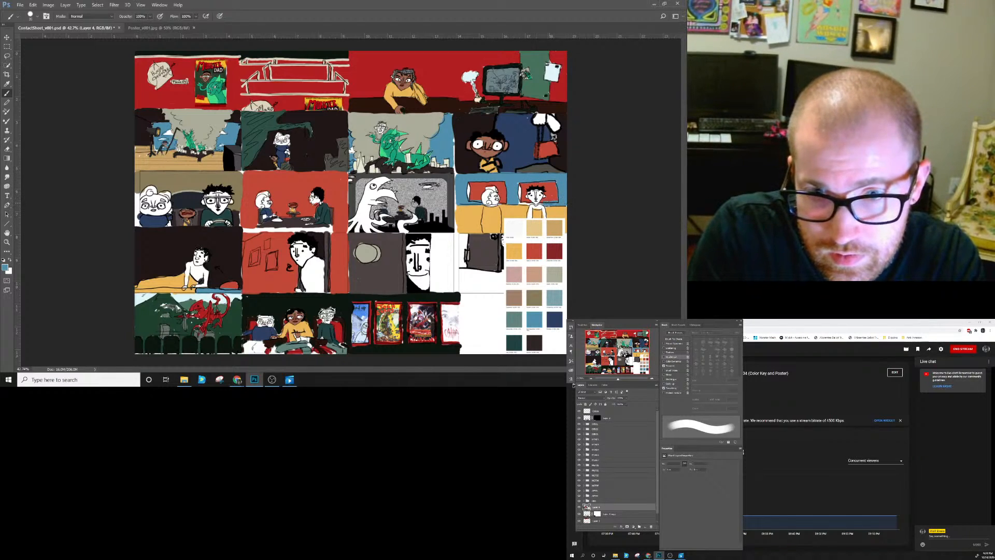
Hide the palette and paint blue beside the face in the third fourth-row panel and across the wall of the fourth fourth-row panel.
click(579, 411)
mouse_move(433, 236)
mouse_down()
mouse_move(451, 288)
mouse_move(435, 290)
mouse_move(434, 237)
mouse_move(437, 265)
mouse_move(439, 245)
mouse_move(446, 248)
mouse_move(439, 282)
mouse_move(460, 236)
mouse_up()
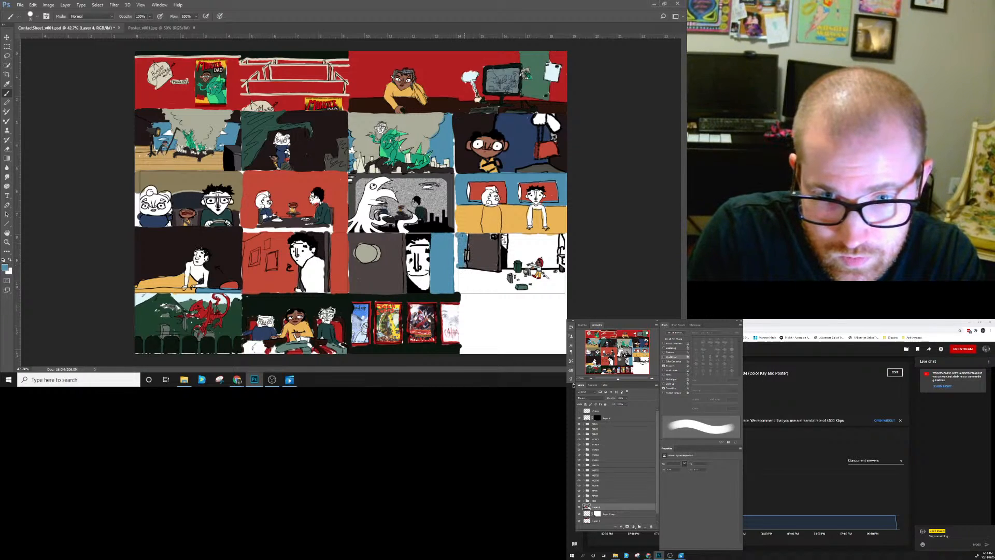
key(ctrl+z)
mouse_move(512, 236)
mouse_down()
mouse_move(509, 269)
mouse_move(516, 239)
mouse_move(551, 234)
mouse_move(555, 269)
mouse_up()
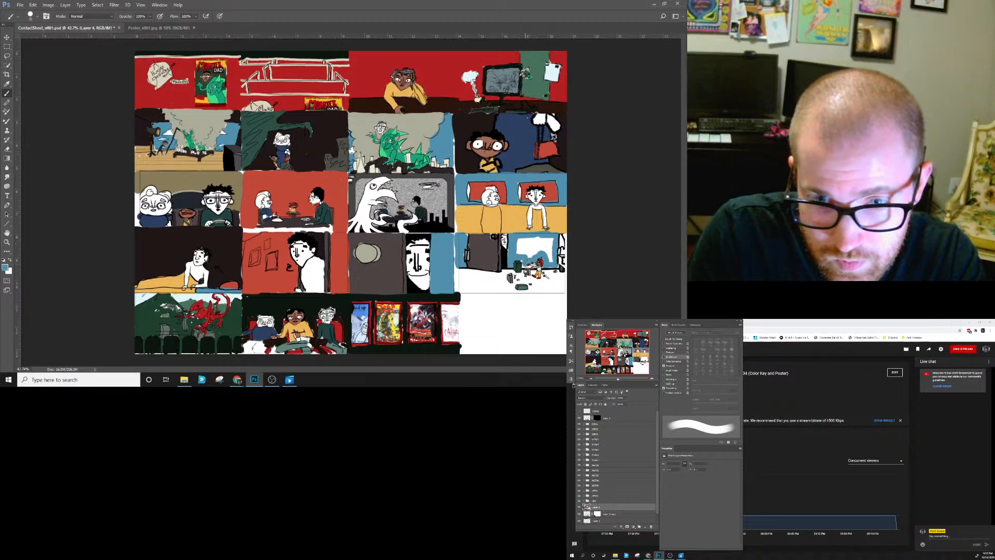
mouse_move(518, 247)
mouse_down()
mouse_move(550, 239)
mouse_move(539, 238)
mouse_move(551, 257)
mouse_up()
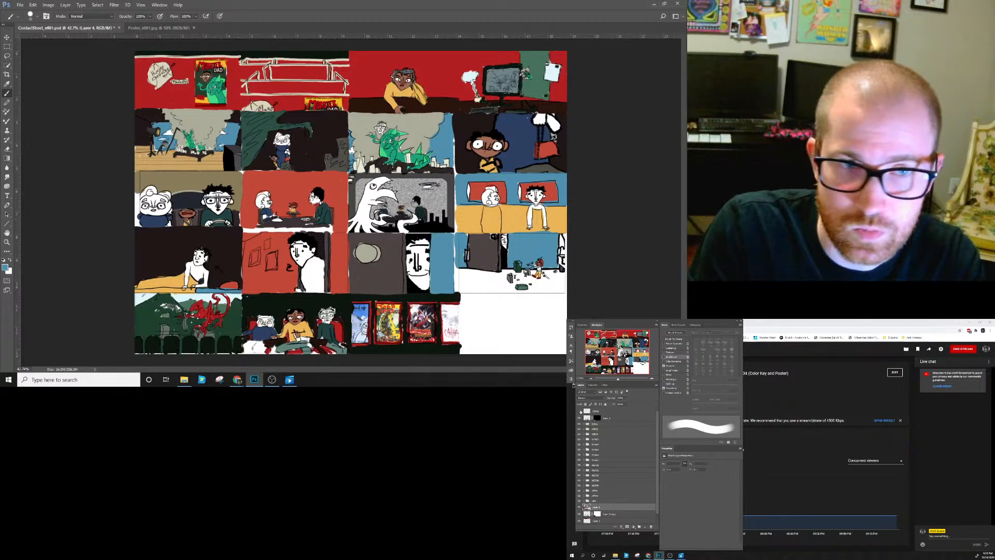
Fill the floor of the fourth fourth-row panel, trying the pale yellow swatch first and covering it with tan sampled from the painted wooden floor.
click(579, 412)
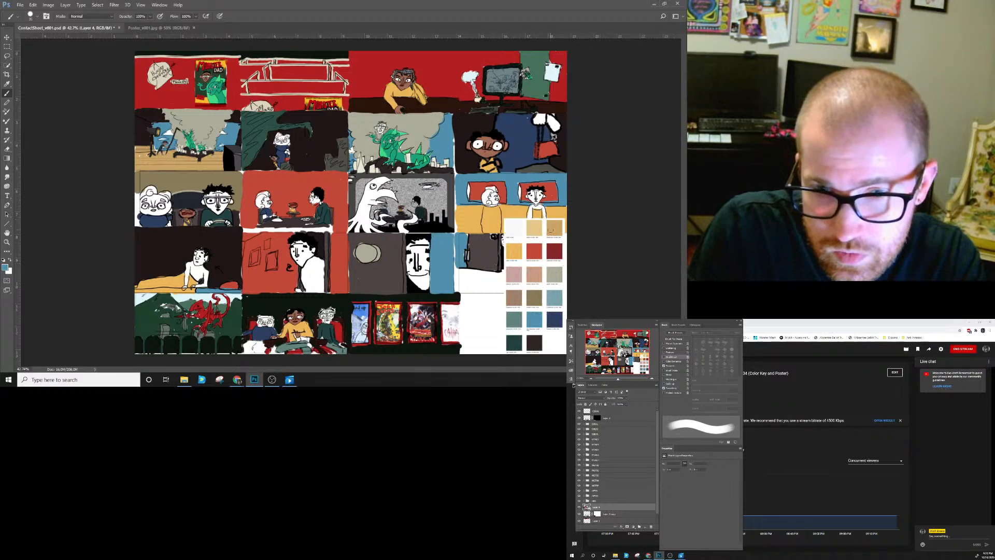
alt+click(536, 229)
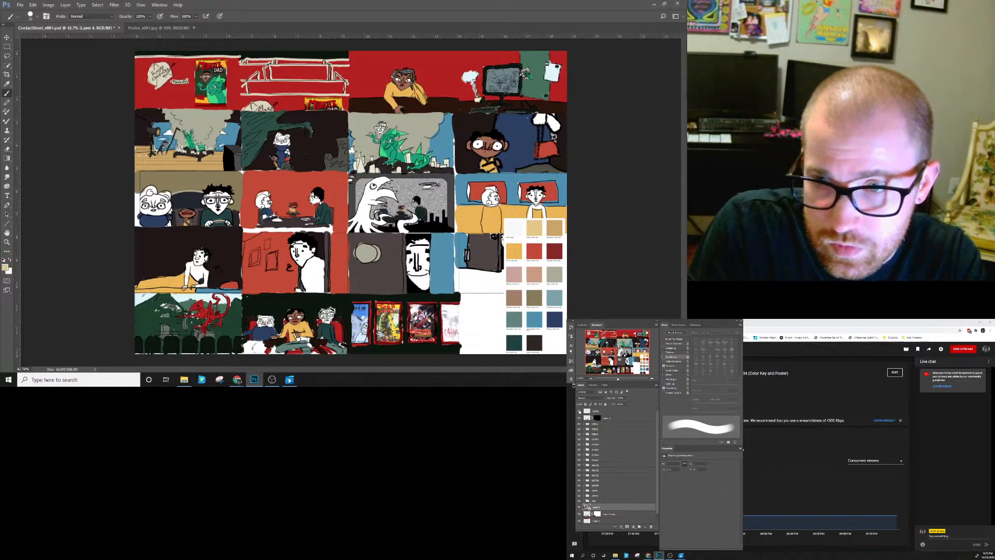
click(580, 412)
mouse_move(499, 289)
mouse_down()
mouse_move(460, 289)
mouse_move(459, 270)
mouse_up()
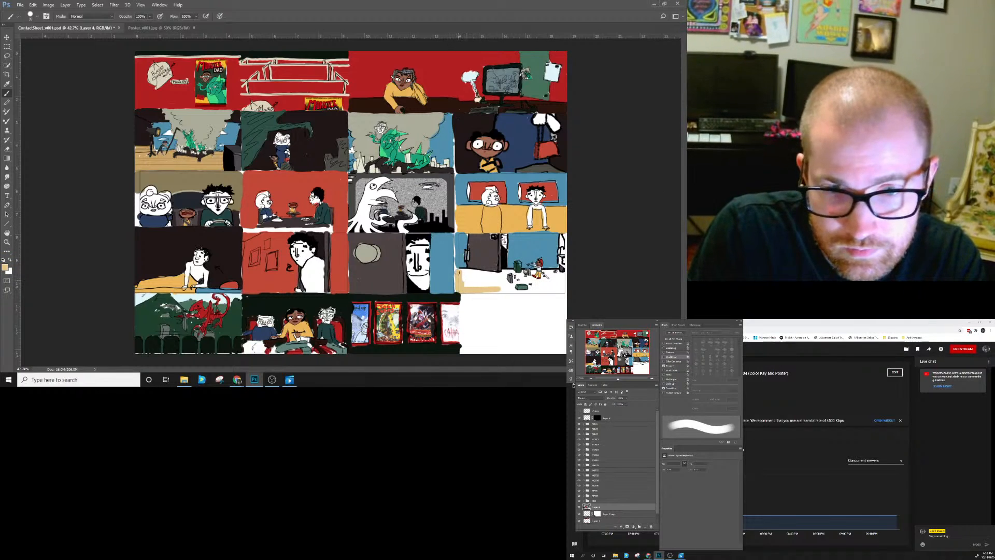
alt+click(190, 166)
mouse_move(476, 274)
mouse_down()
mouse_move(461, 288)
mouse_move(506, 290)
mouse_move(482, 280)
mouse_move(489, 273)
mouse_move(528, 291)
mouse_move(563, 291)
mouse_move(564, 278)
mouse_move(545, 271)
mouse_move(540, 287)
mouse_move(552, 283)
mouse_move(511, 284)
mouse_move(510, 272)
mouse_move(518, 277)
mouse_up()
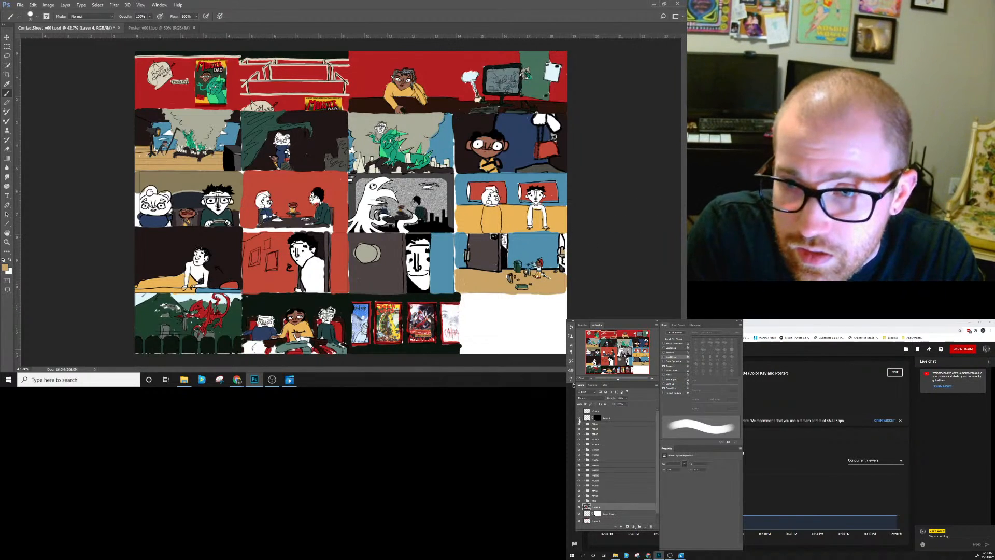
Sample the pink and dark red swatches, hide the palette, and color small details in the fourth fourth-row panel with a smaller brush.
click(579, 410)
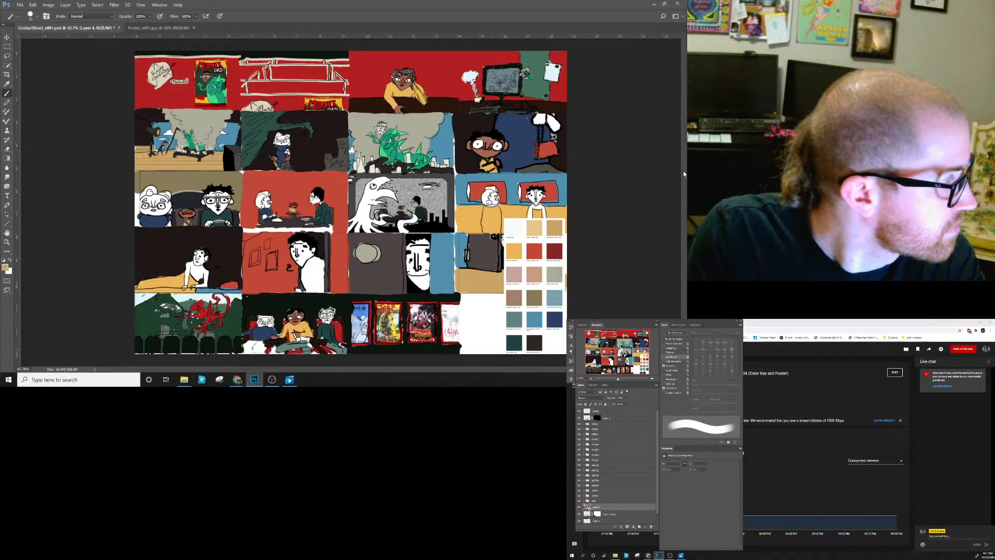
alt+click(514, 273)
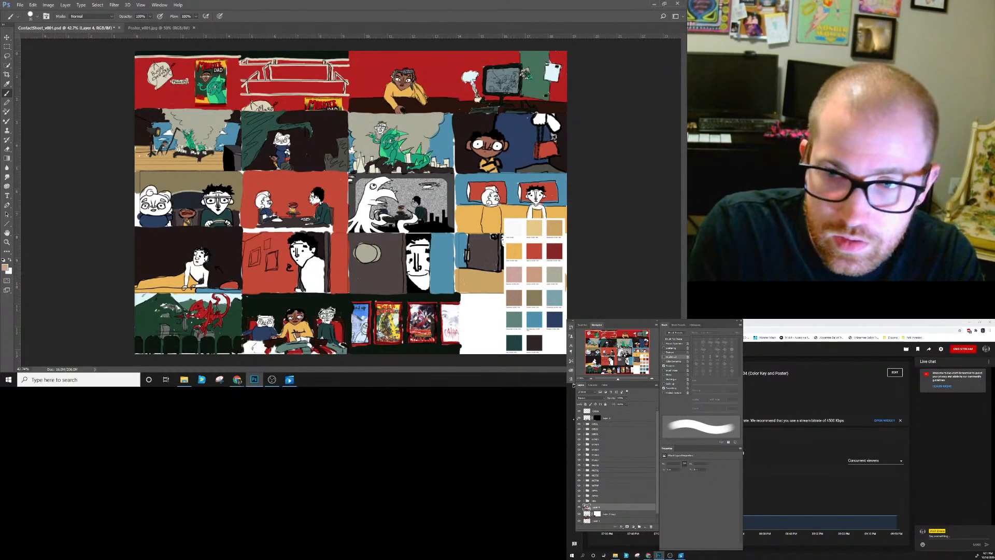
click(579, 411)
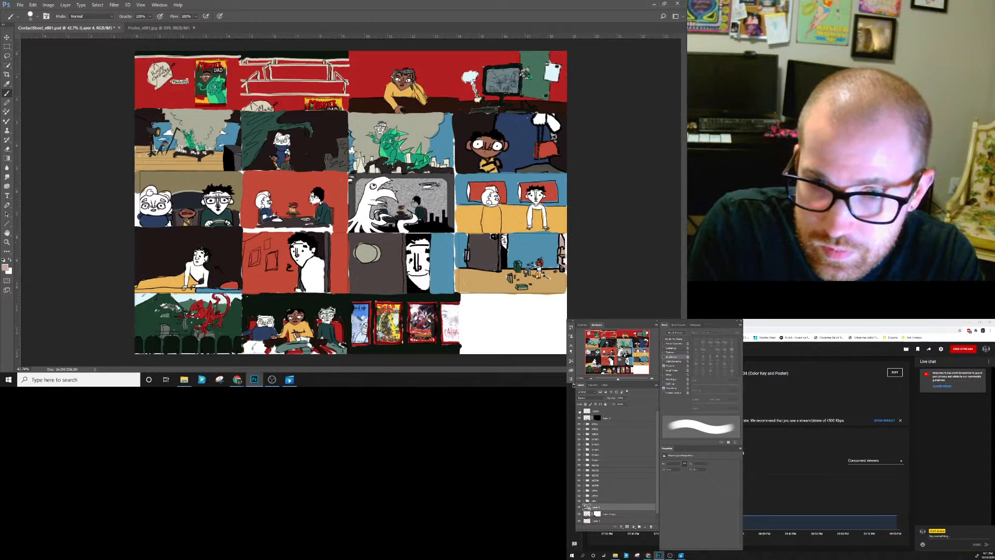
click(579, 411)
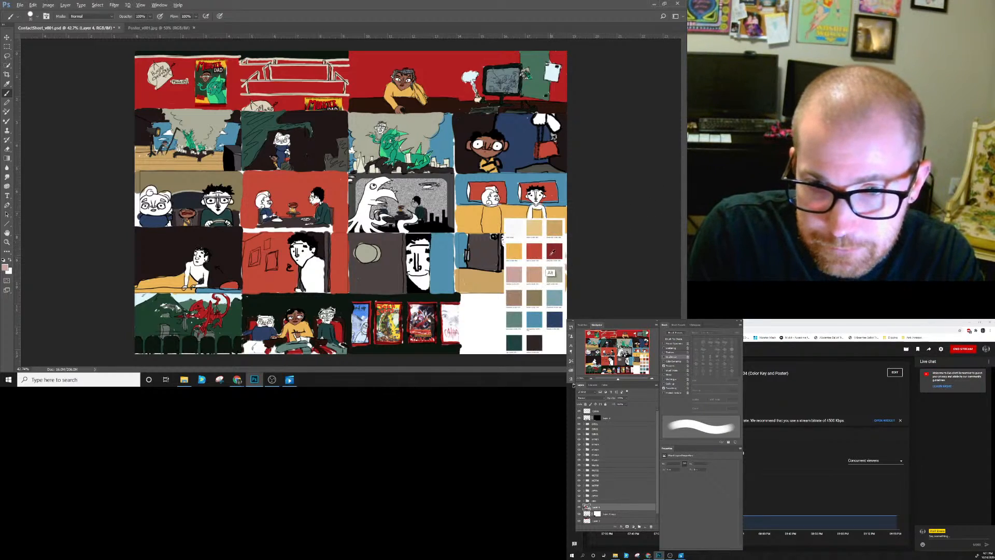
alt+click(556, 251)
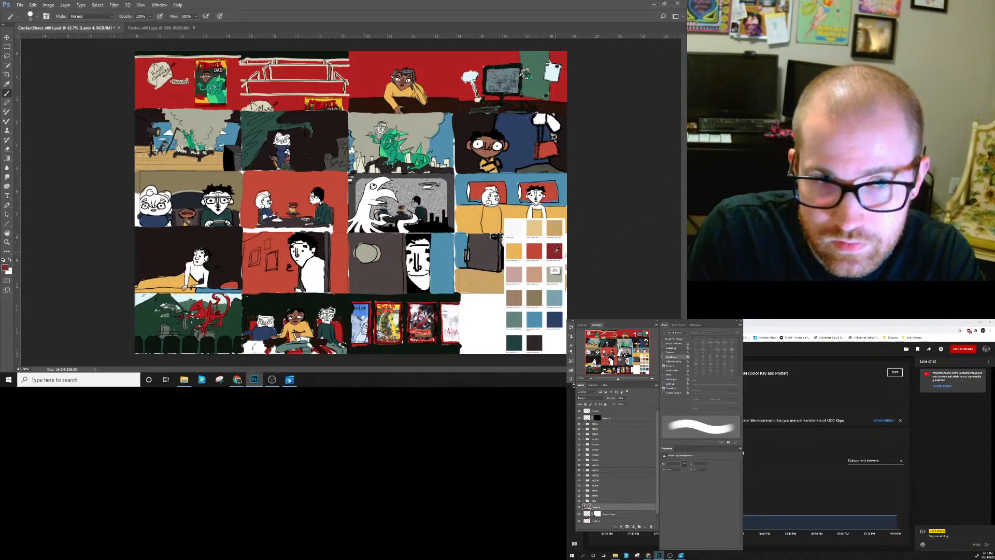
click(579, 411)
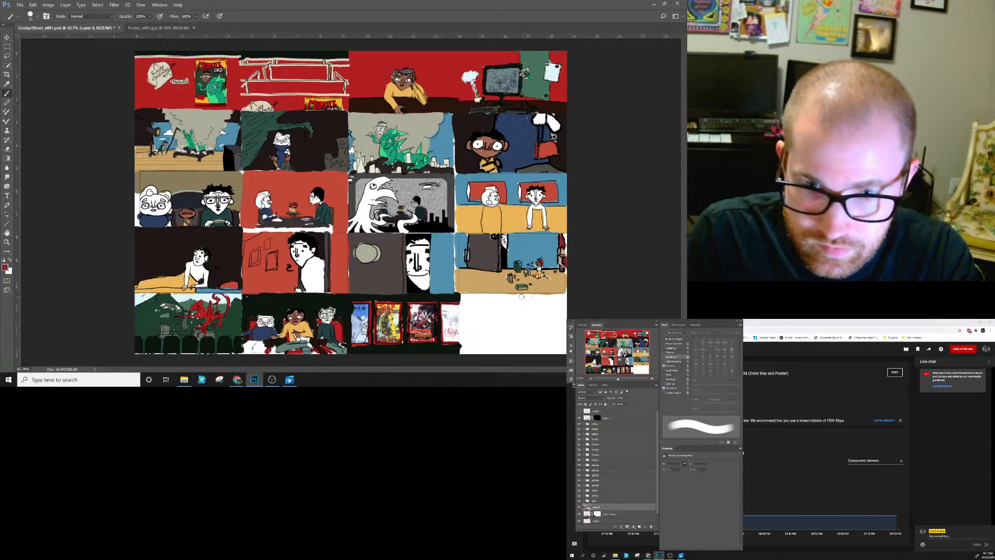
key(bracketleft)
key(bracketleft)
key(bracketleft)
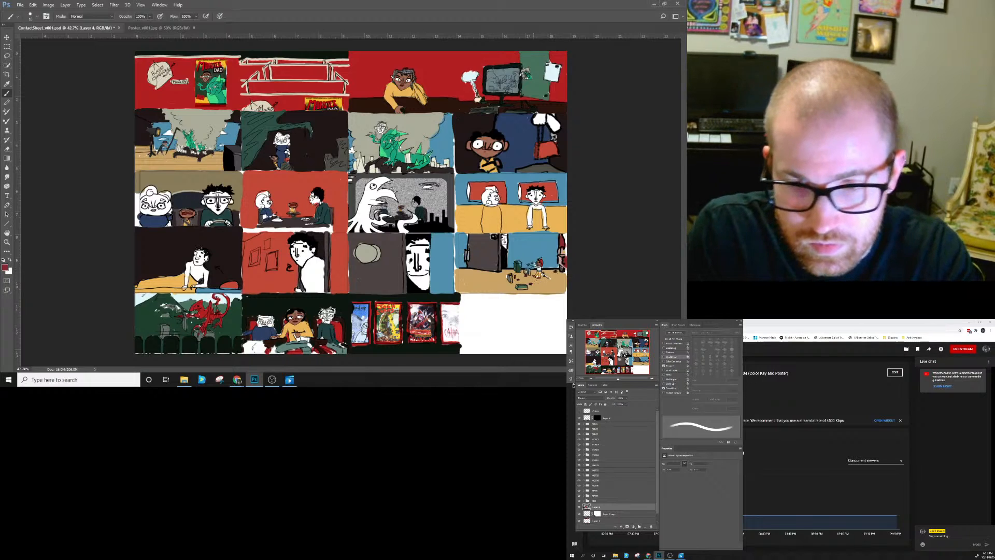
key(x)
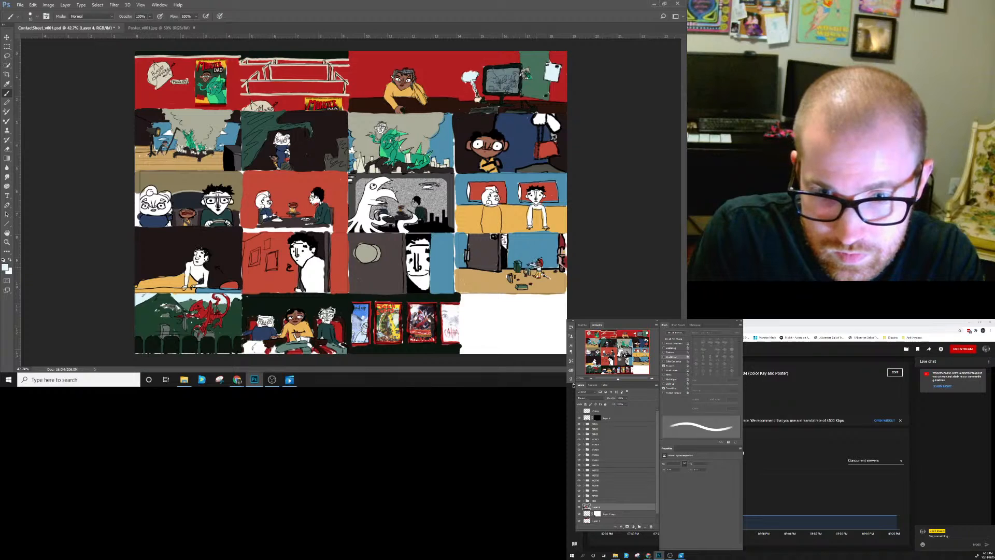
key(x)
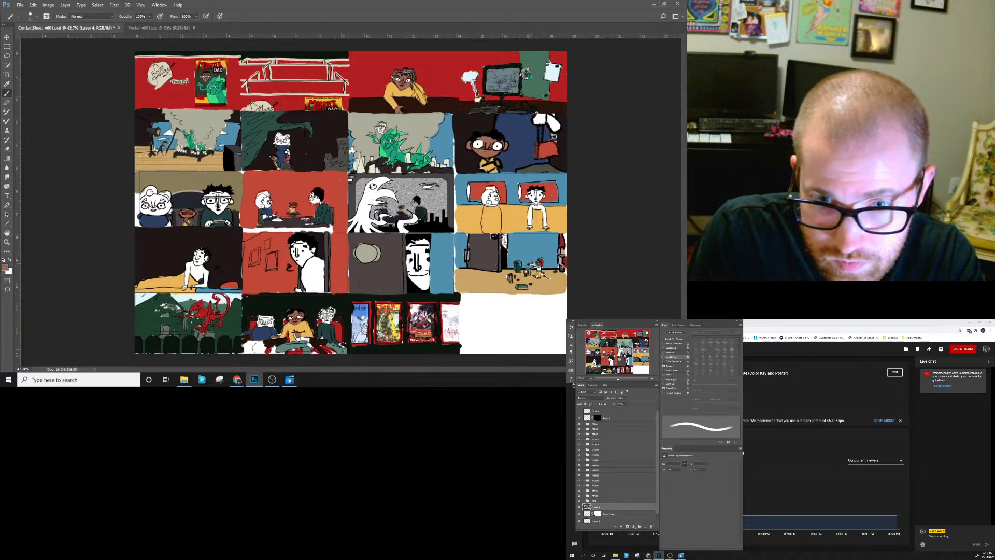
Sample the brown skin tone from the first-row poster and paint the characters' skin in the second-row panels and the first third-row panel.
alt+click(206, 80)
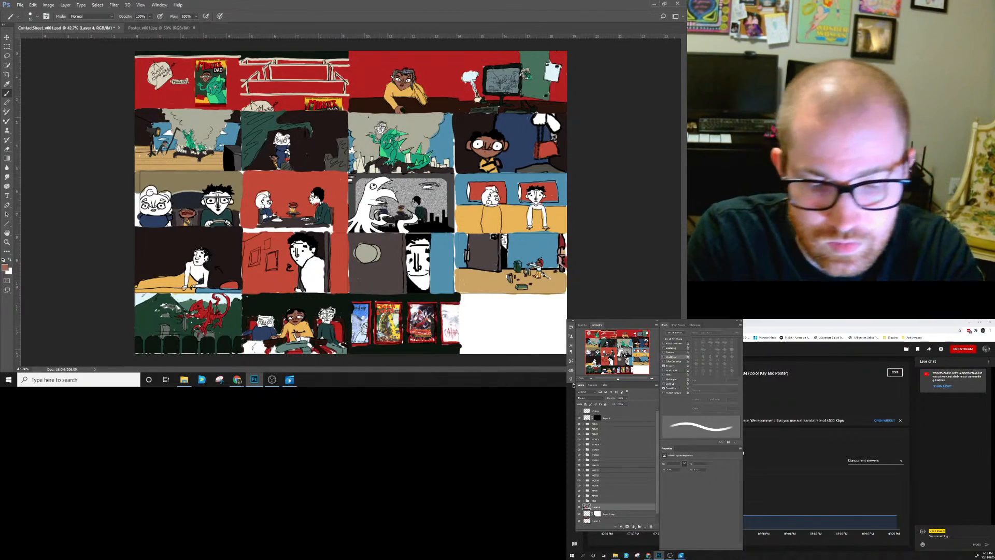
key(bracketright)
key(bracketright)
key(bracketright)
key(bracketleft)
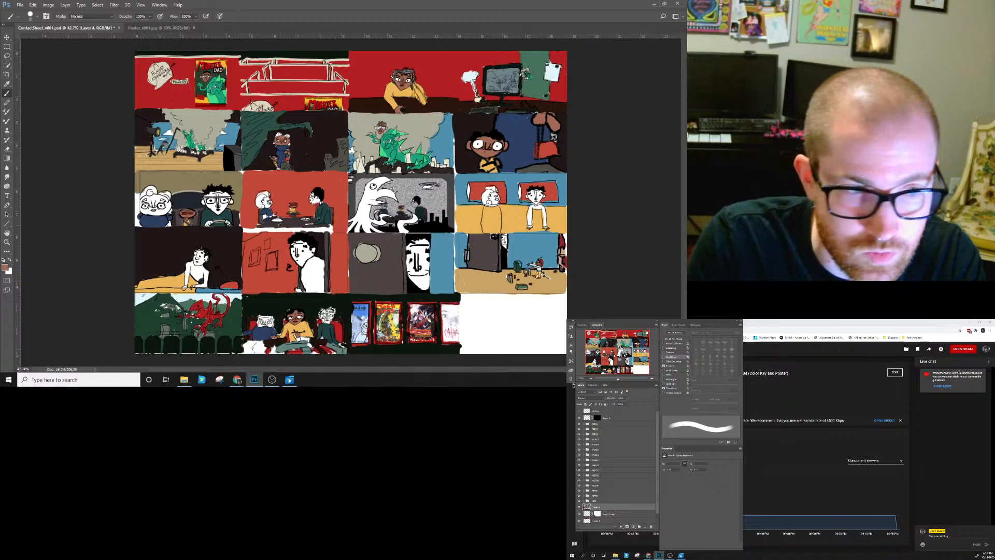
mouse_move(151, 196)
mouse_down()
mouse_move(139, 203)
mouse_move(157, 213)
mouse_move(155, 203)
mouse_up()
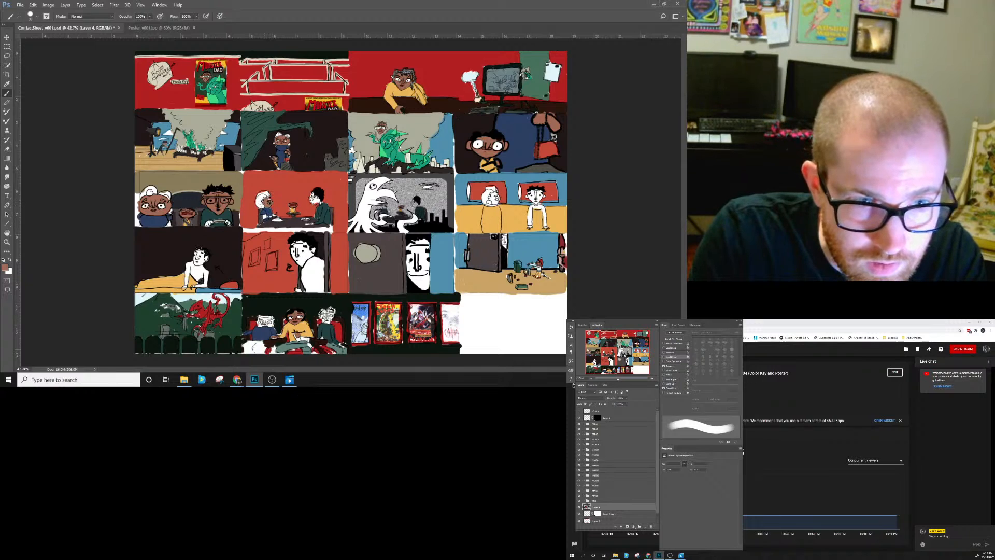
Paint brown skin on the faces of the reclining figure, the doorway figure and the close-up face in the fourth row.
key(bracketleft)
key(bracketleft)
key(bracketleft)
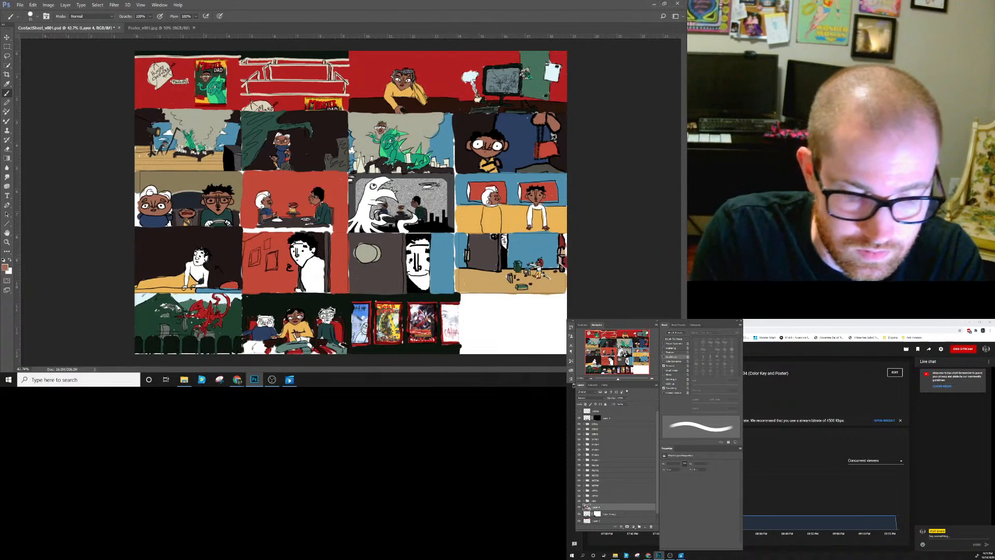
key(bracketright)
mouse_move(196, 262)
mouse_down()
mouse_move(204, 251)
mouse_move(201, 263)
mouse_up()
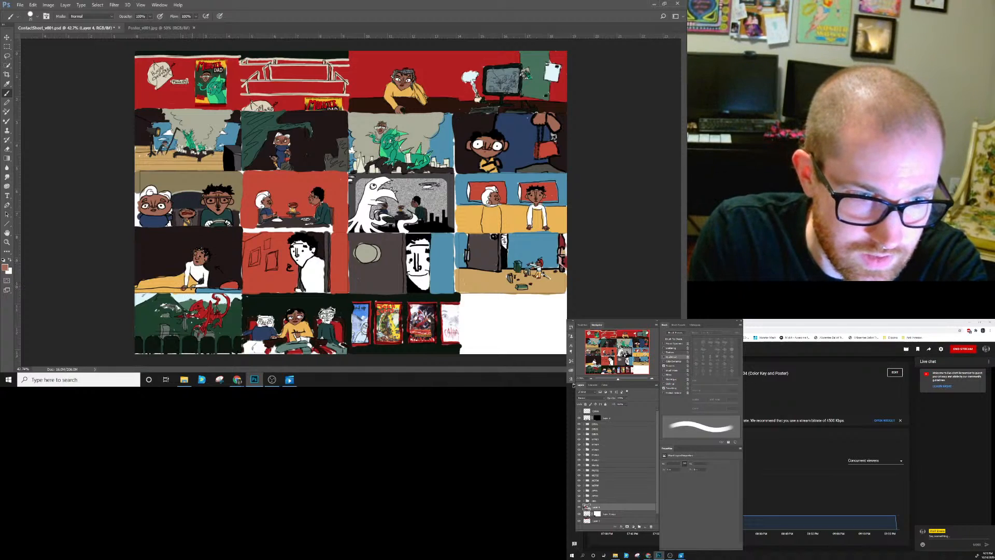
mouse_move(293, 254)
mouse_down()
mouse_move(298, 246)
mouse_move(301, 264)
mouse_move(306, 253)
mouse_up()
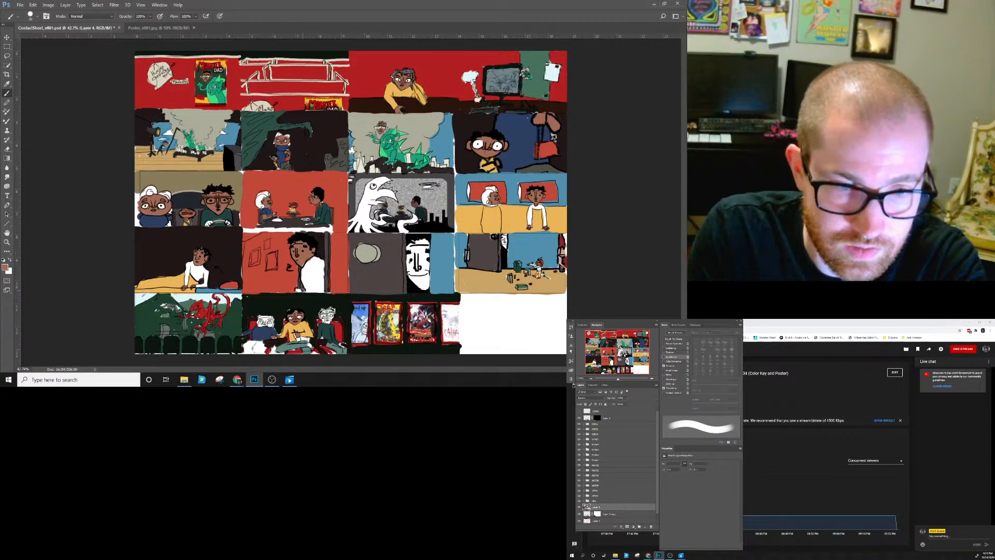
key(])
mouse_move(414, 261)
mouse_down()
mouse_move(423, 286)
mouse_move(427, 252)
mouse_move(417, 241)
mouse_move(416, 257)
mouse_up()
key(])
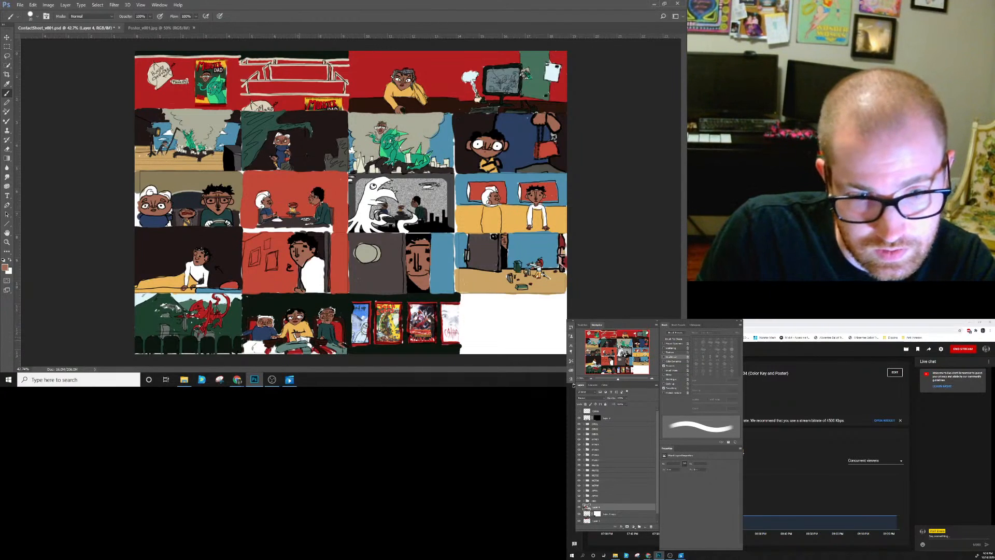
Choose a near-black foreground colour and paint over the white hair of the glasses-wearing passenger in the third-row car panel.
alt+click(307, 327)
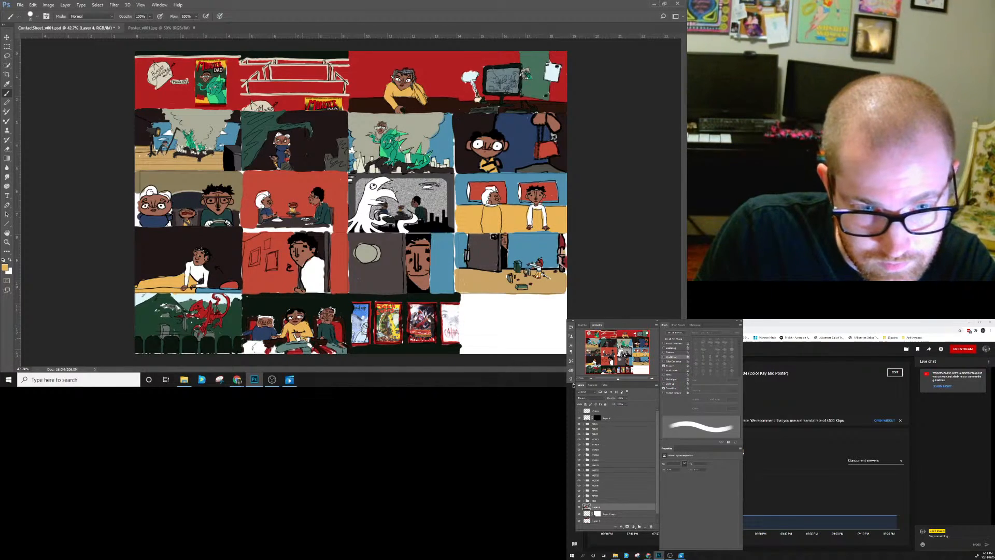
alt+click(336, 343)
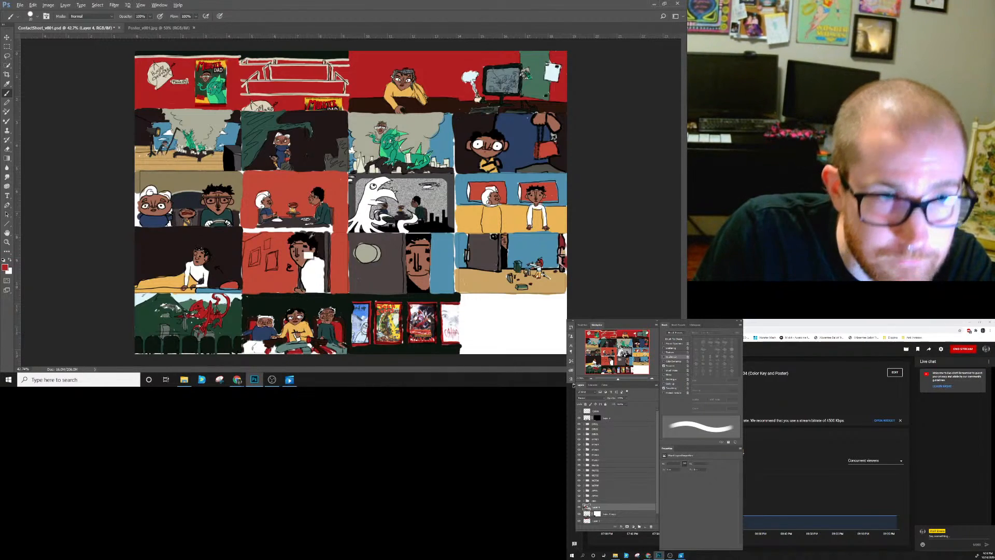
alt+click(312, 236)
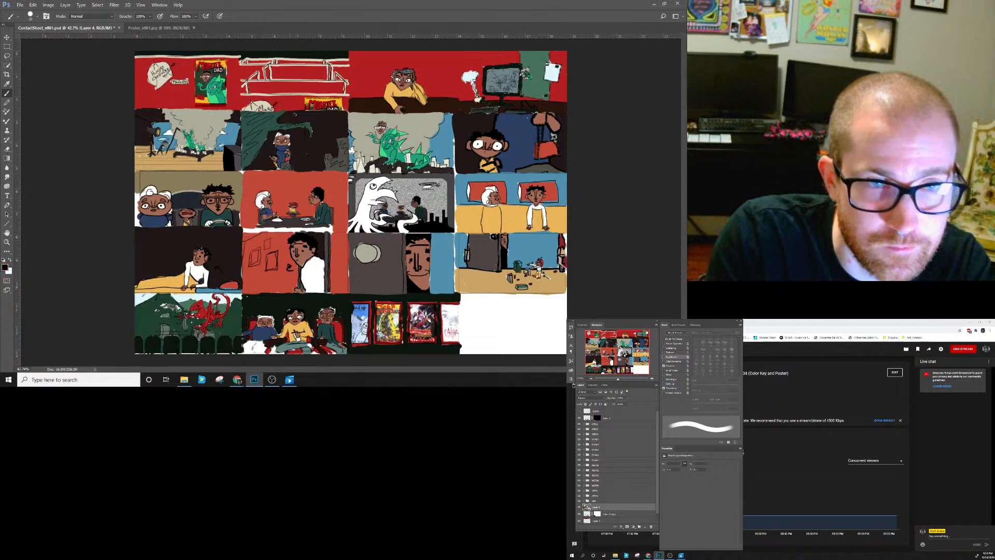
alt+click(309, 238)
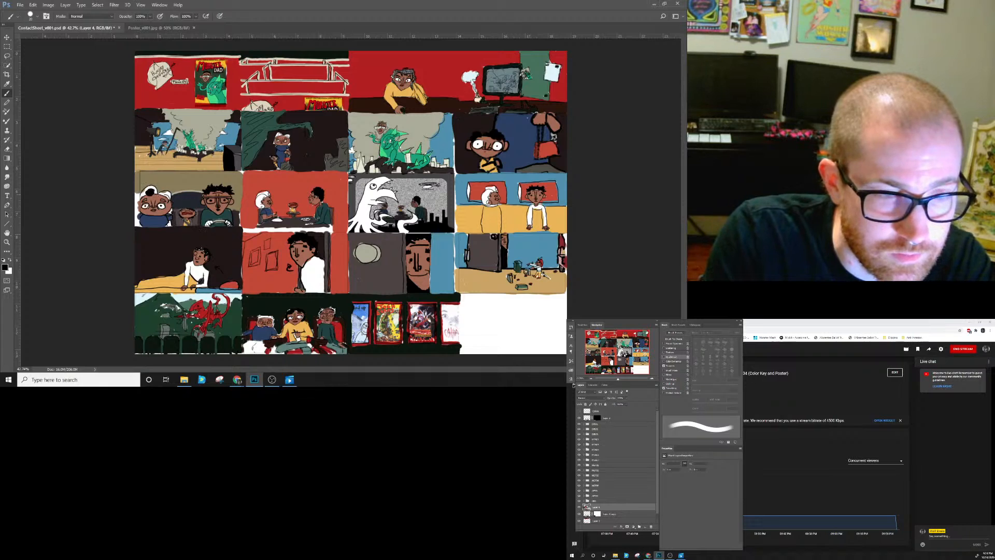
click(5, 266)
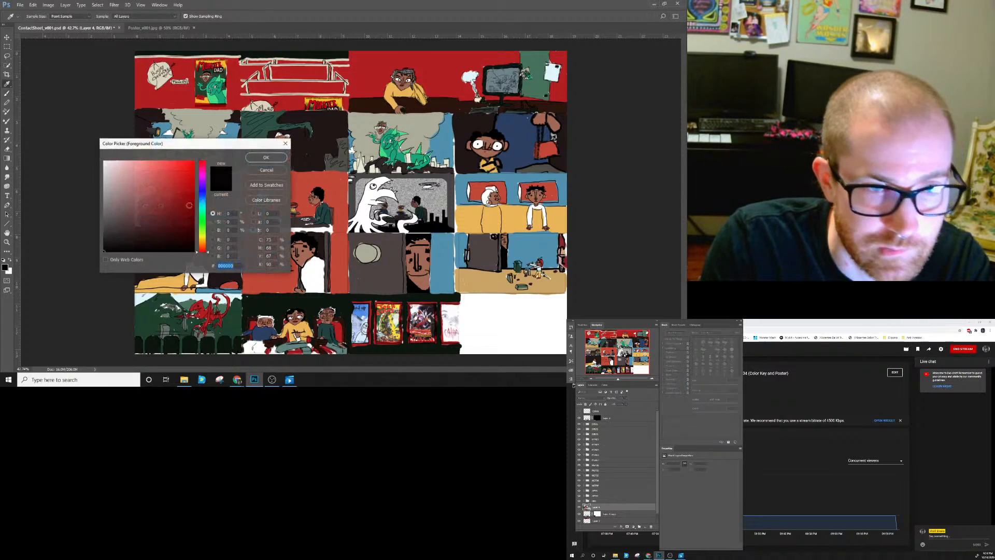
click(203, 196)
click(109, 243)
click(266, 157)
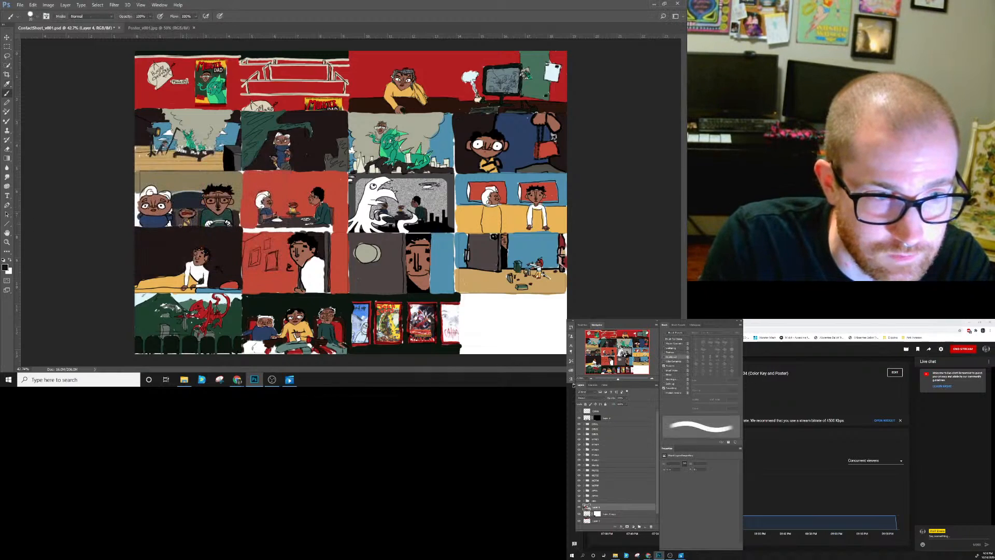
mouse_move(151, 192)
mouse_down()
mouse_move(138, 198)
mouse_move(166, 197)
mouse_up()
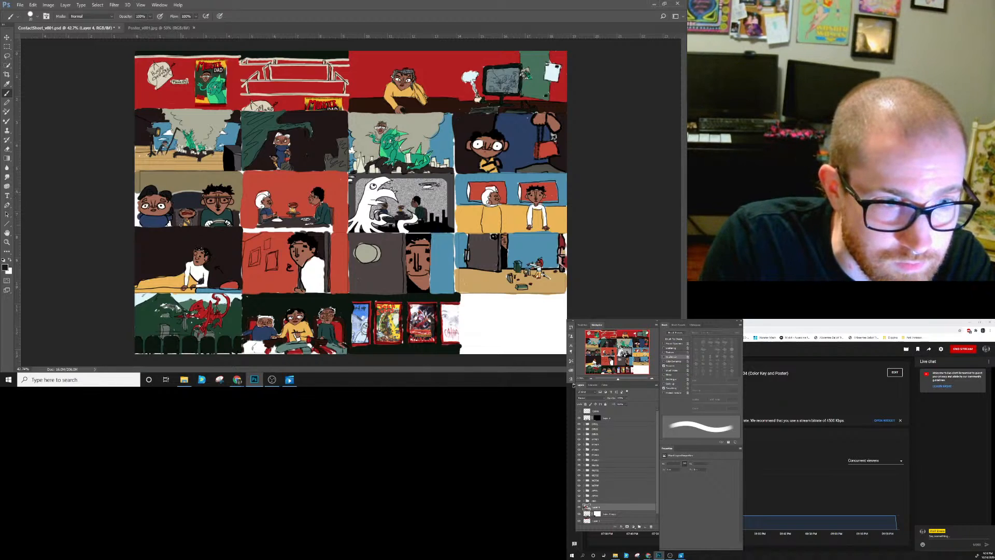
Adjust the brush size and paint near-black hair on the white-haired figure at the table in the third-row red dinner panel.
key(bracketleft)
key(bracketleft)
key(bracketleft)
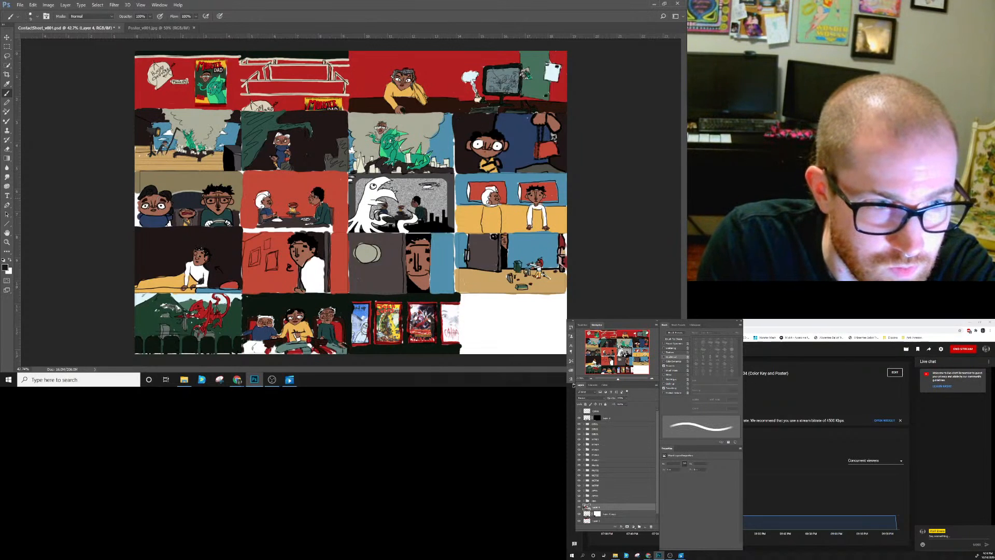
key(bracketright)
key(bracketright)
key(bracketright)
key(bracketleft)
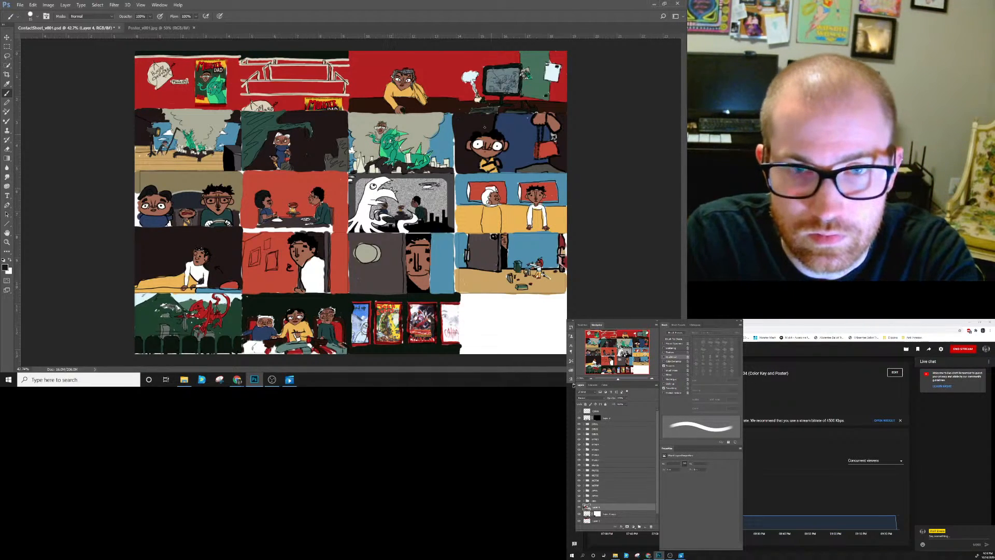
Paint near-black hair on the yellow-shirted desk figure in the first row, and sample brown for skin touch-ups.
key(bracketright)
mouse_move(398, 73)
mouse_down()
mouse_move(415, 81)
mouse_move(394, 74)
mouse_move(395, 86)
mouse_up()
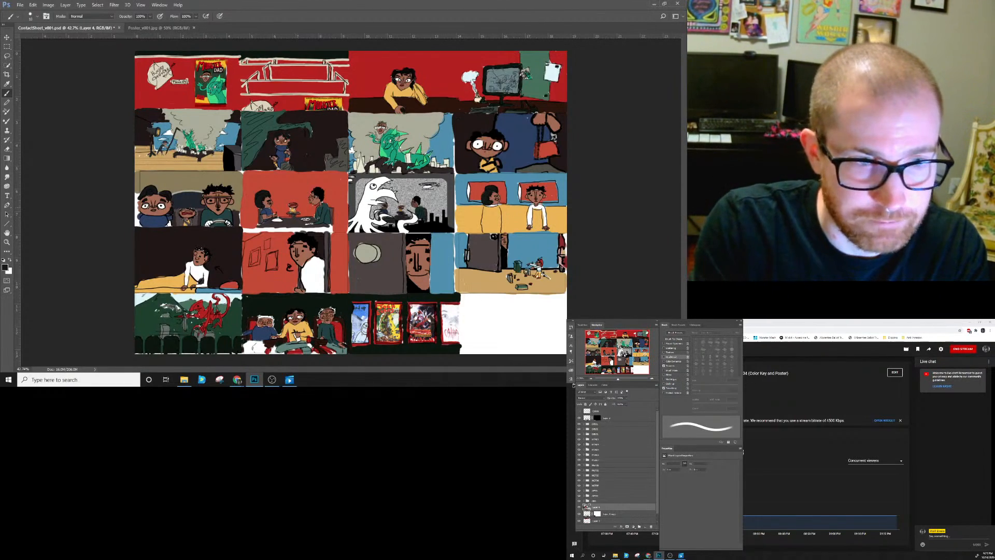
alt+click(215, 221)
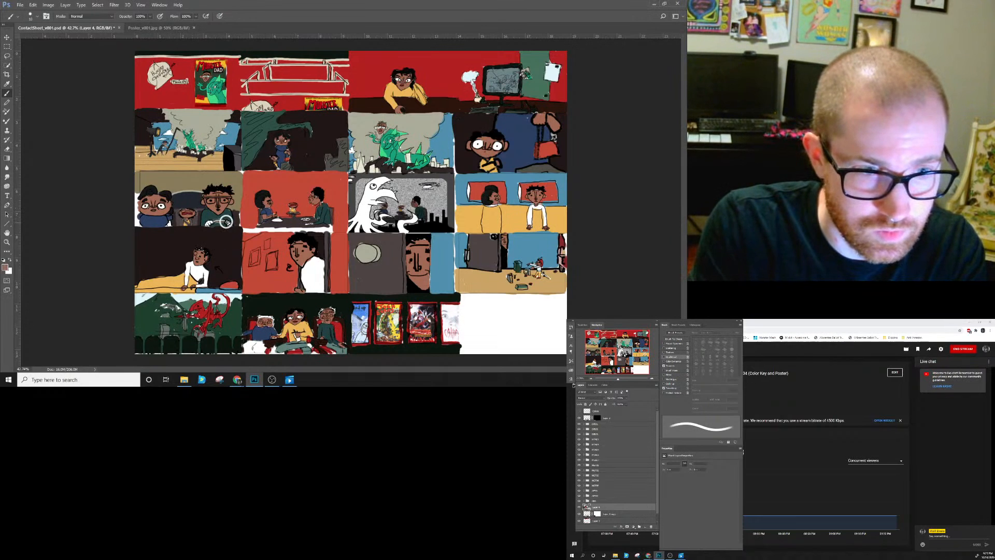
key(bracketright)
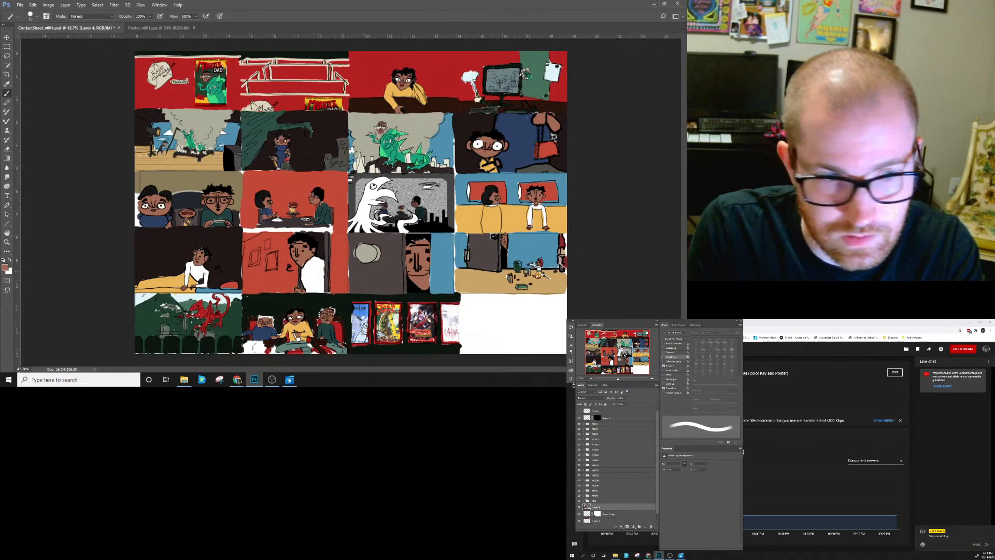
Sample white from the colour swatch layer, hide that layer again and save the document.
click(579, 411)
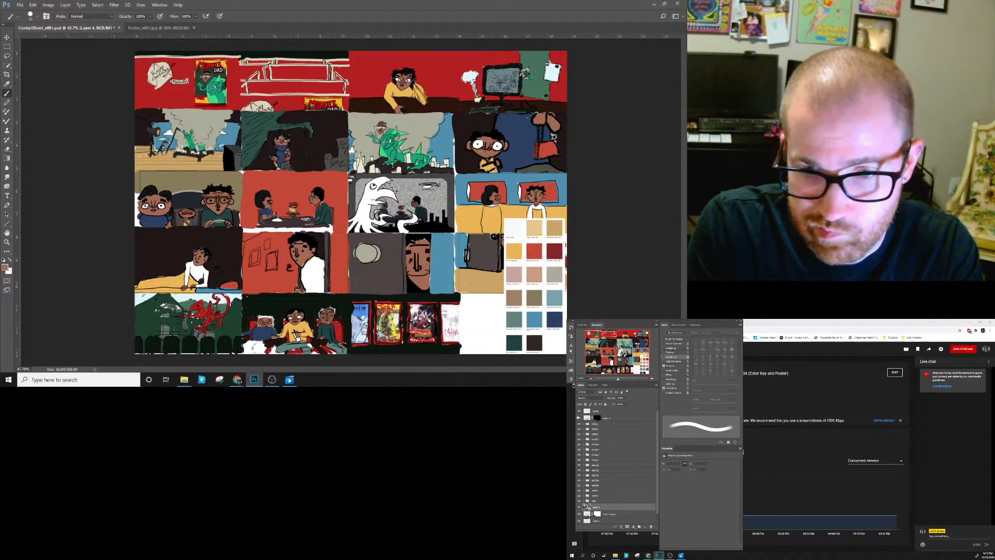
alt+click(523, 228)
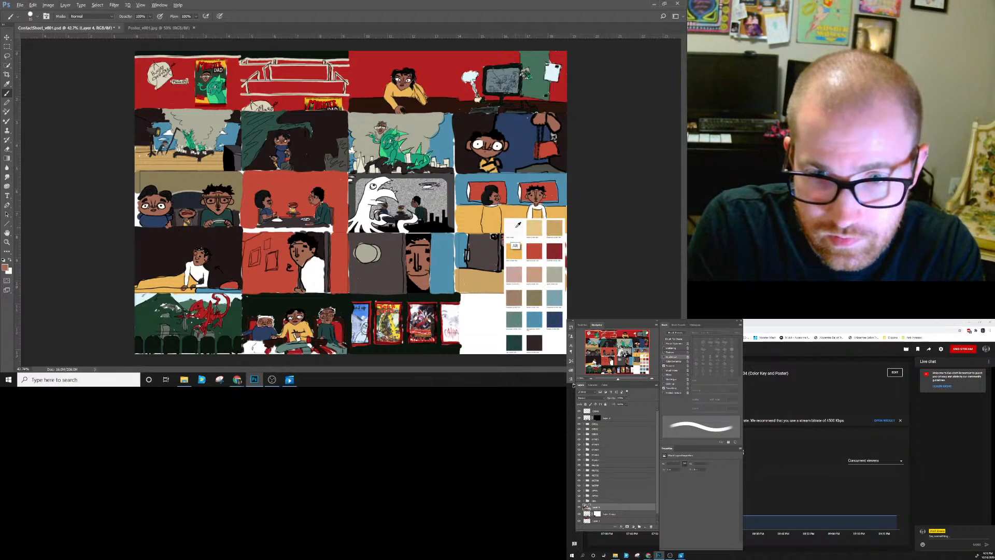
click(580, 411)
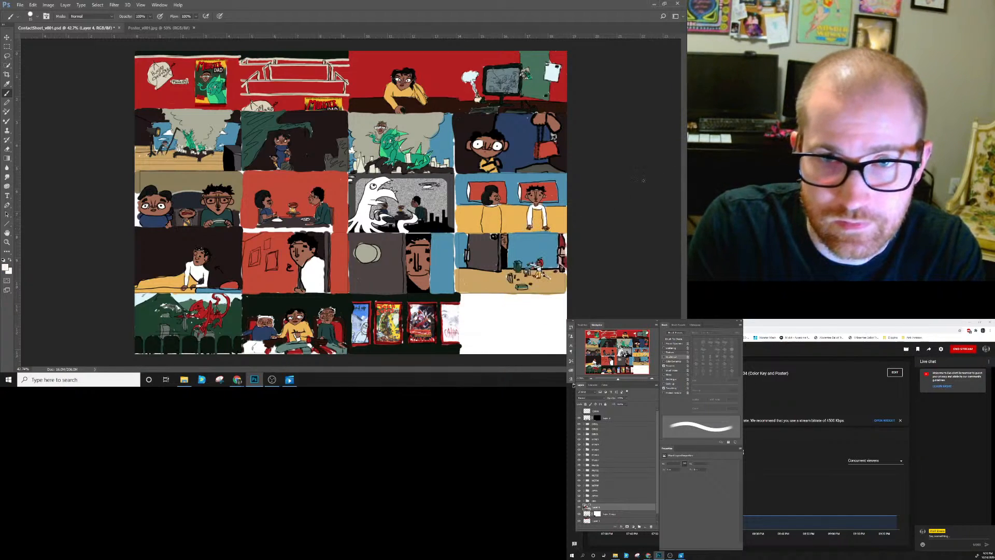
key(ctrl+s)
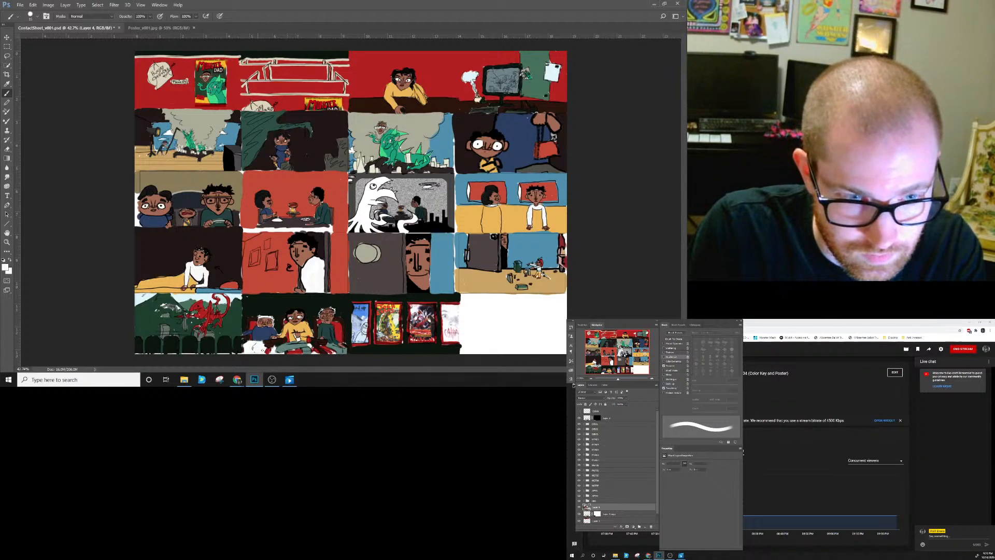
Recolour the white hair of the theatre audience figures in the fifth row grey, and set the foreground to RGB 143, 136, 136.
alt+click(155, 187)
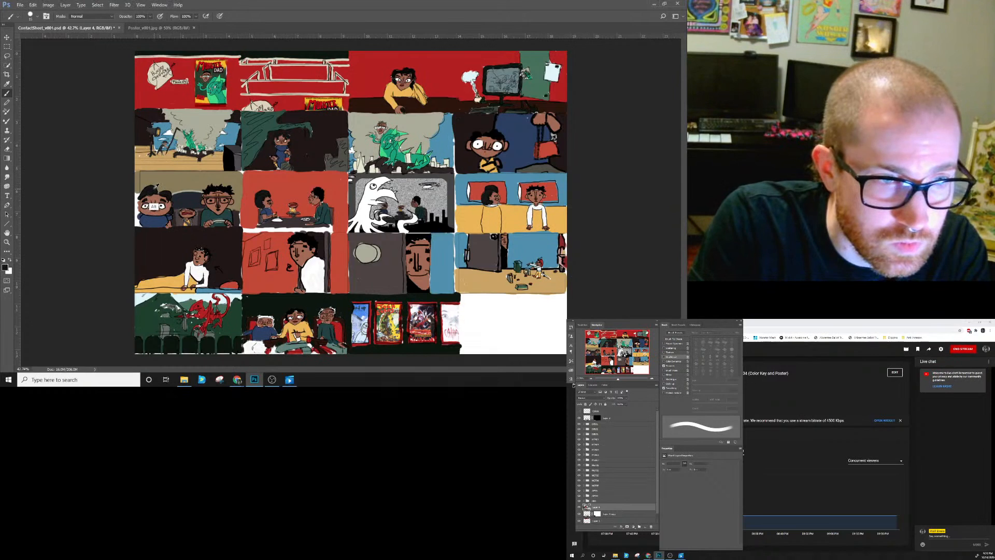
click(5, 267)
drag(113, 223, 111, 217)
click(261, 158)
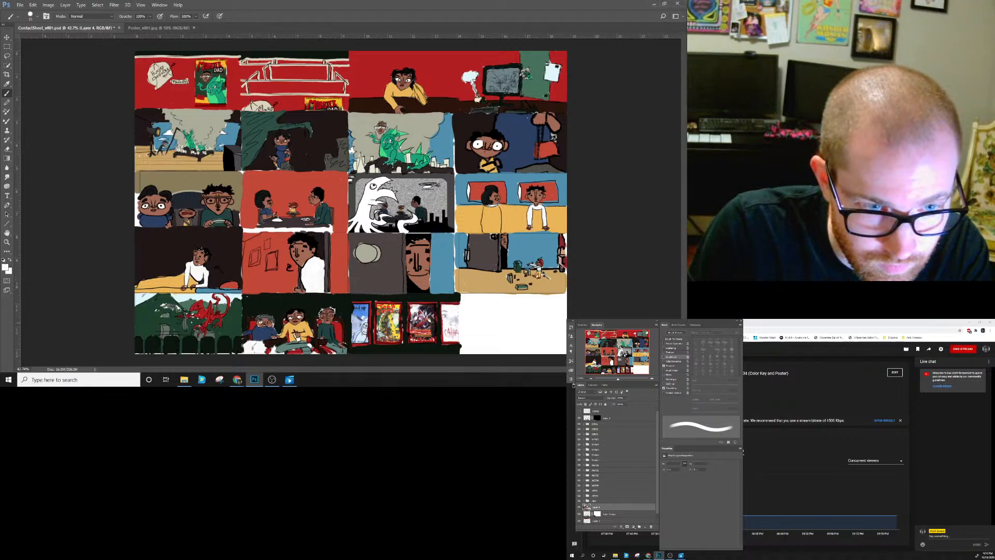
click(7, 267)
click(121, 203)
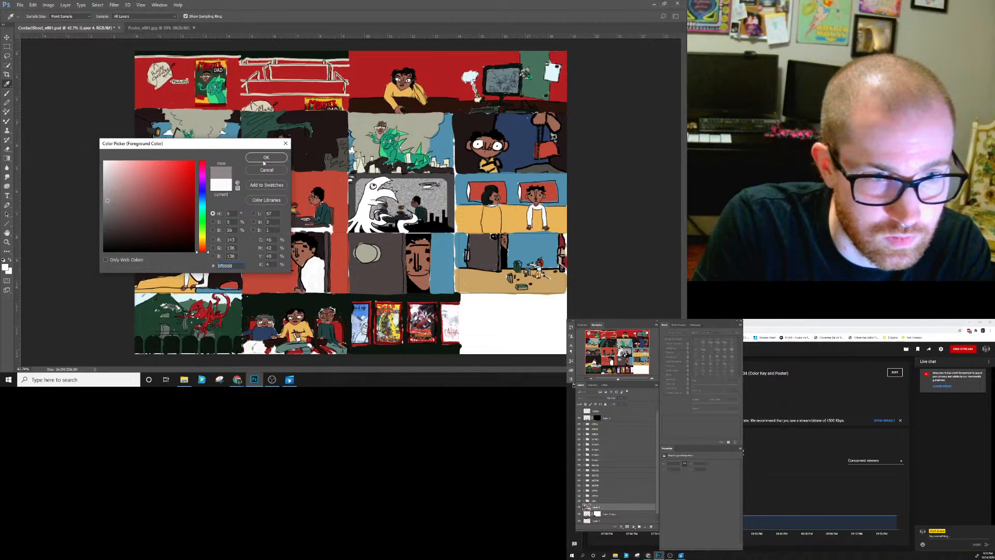
click(265, 157)
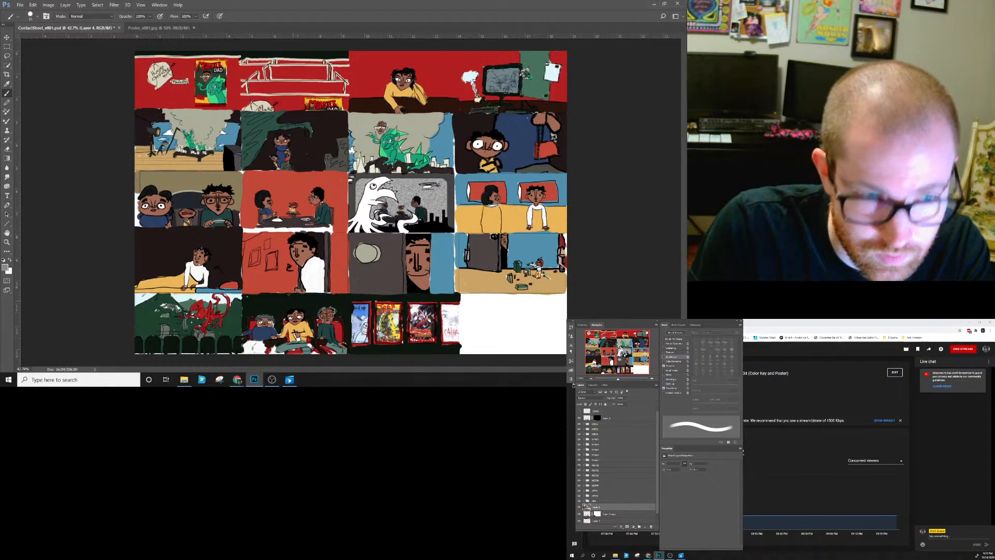
Sample pale cyan from the first-row poster, and pick dark red from the temporarily shown colour swatch layer.
alt+click(209, 93)
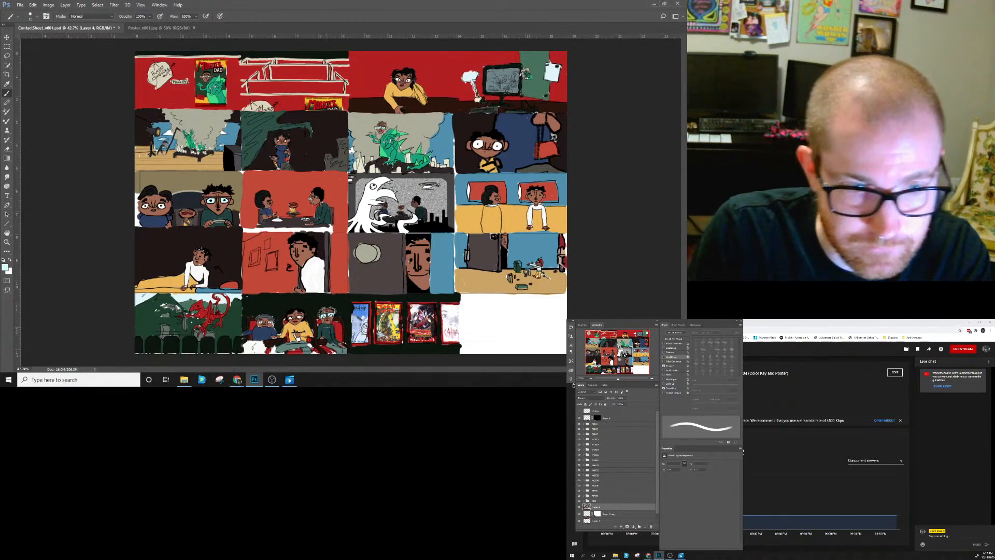
click(578, 411)
alt+click(553, 255)
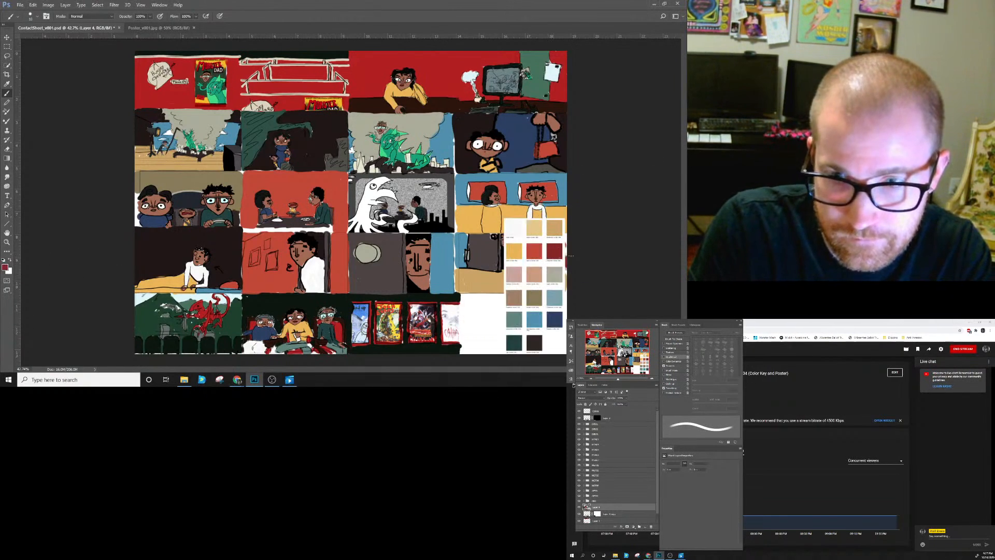
click(579, 411)
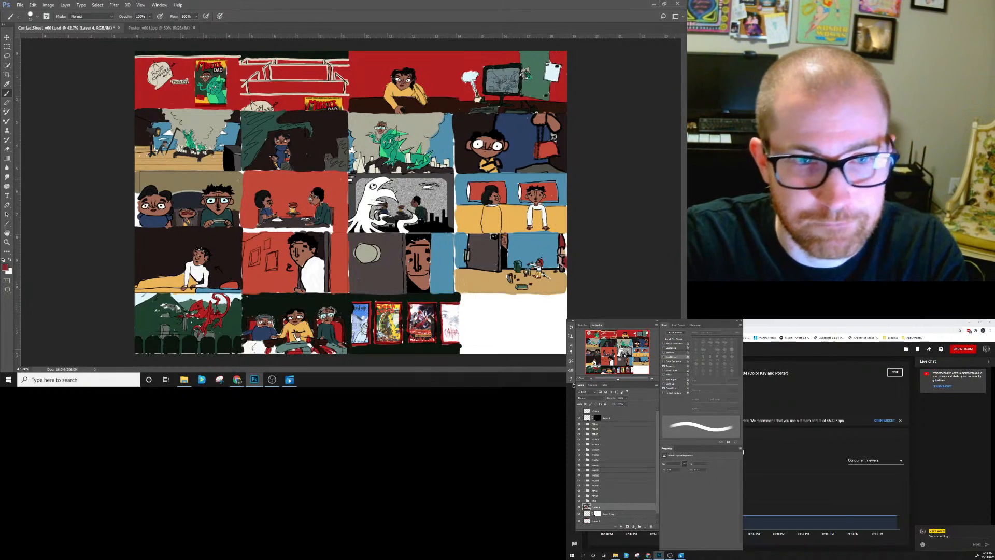
Paint the framed pictures in the fourth-row doorway panel blue, and add white along that panel's upper edge.
alt+click(223, 154)
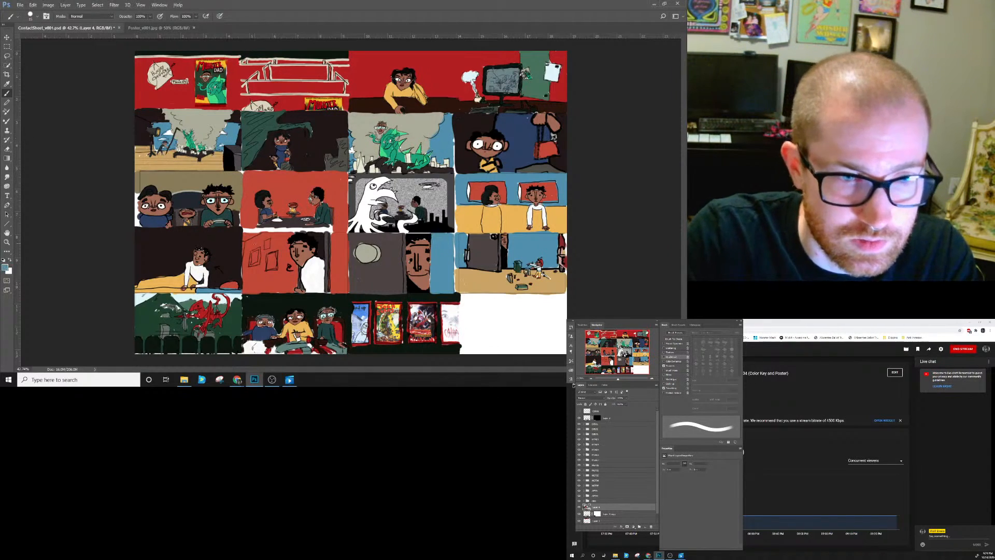
drag(253, 253, 254, 263)
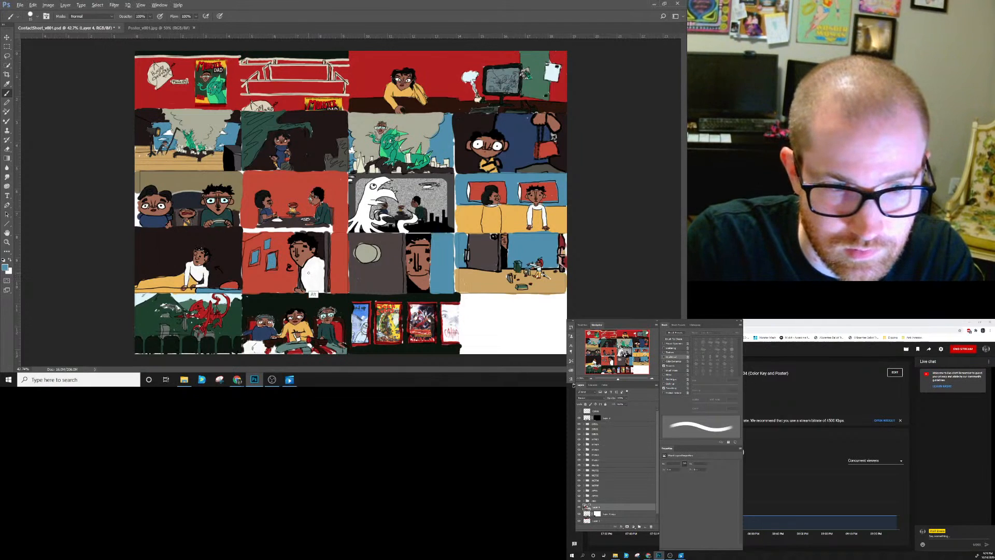
alt+click(309, 291)
drag(246, 240, 254, 234)
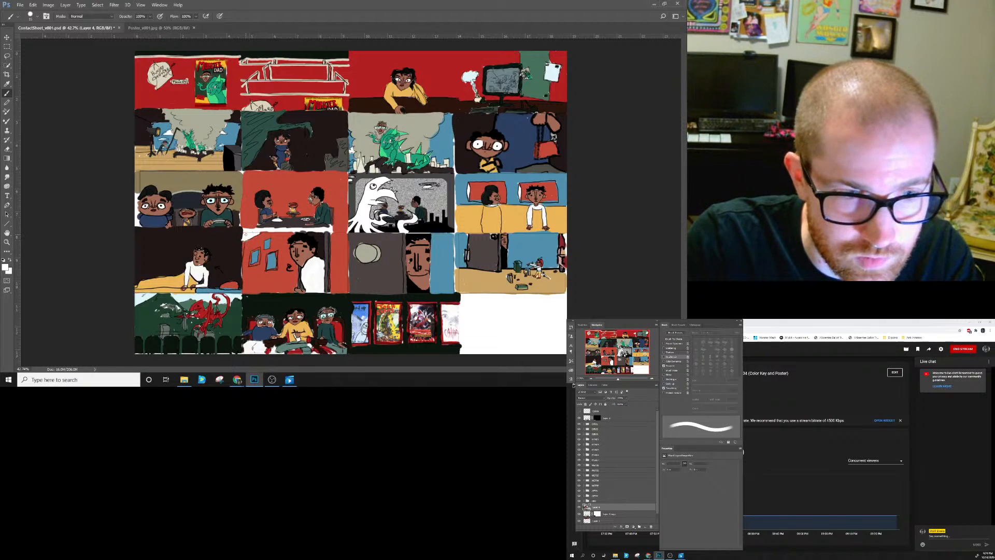
Show the colour swatch layer, sample the near-black swatch and darken the outline of the framed picture in the doorway panel.
click(578, 410)
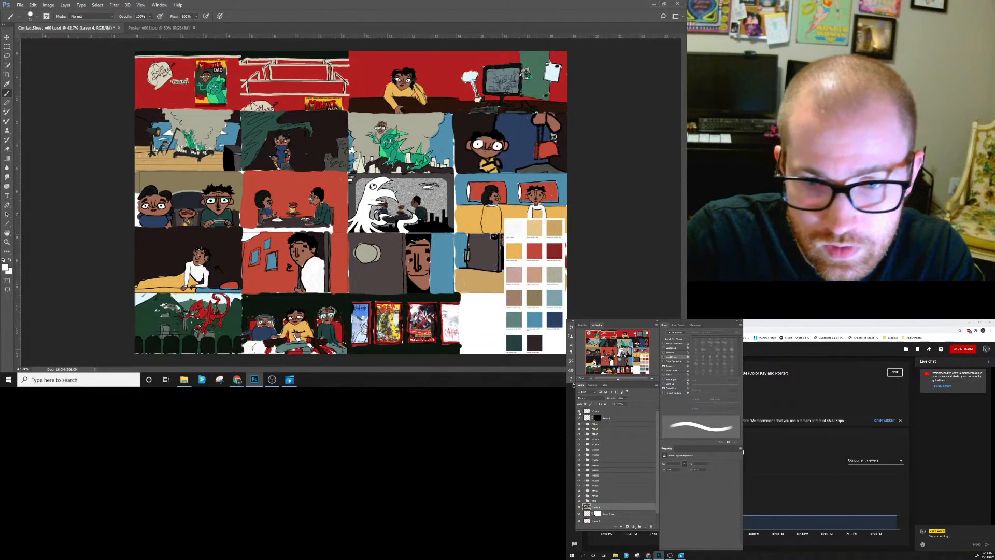
alt+click(559, 274)
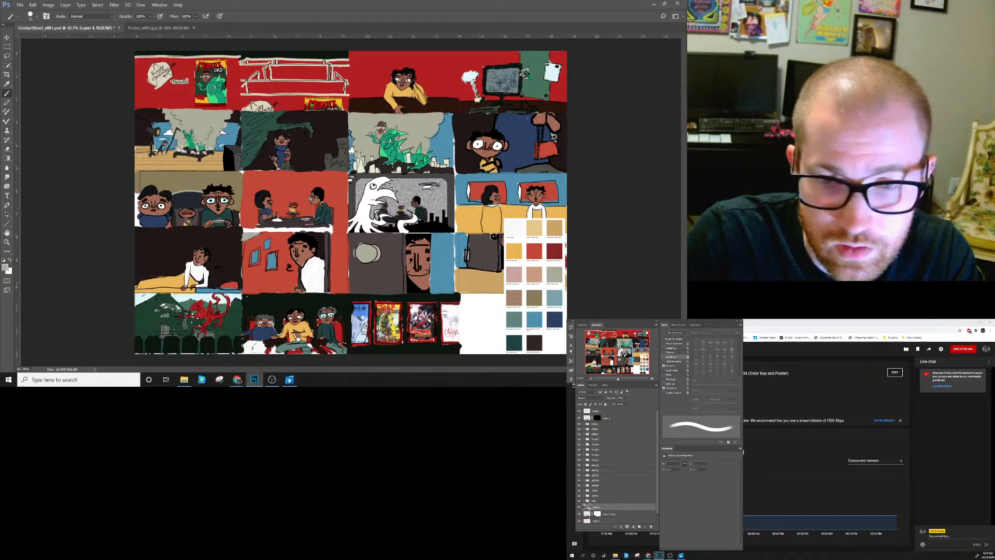
alt+click(536, 301)
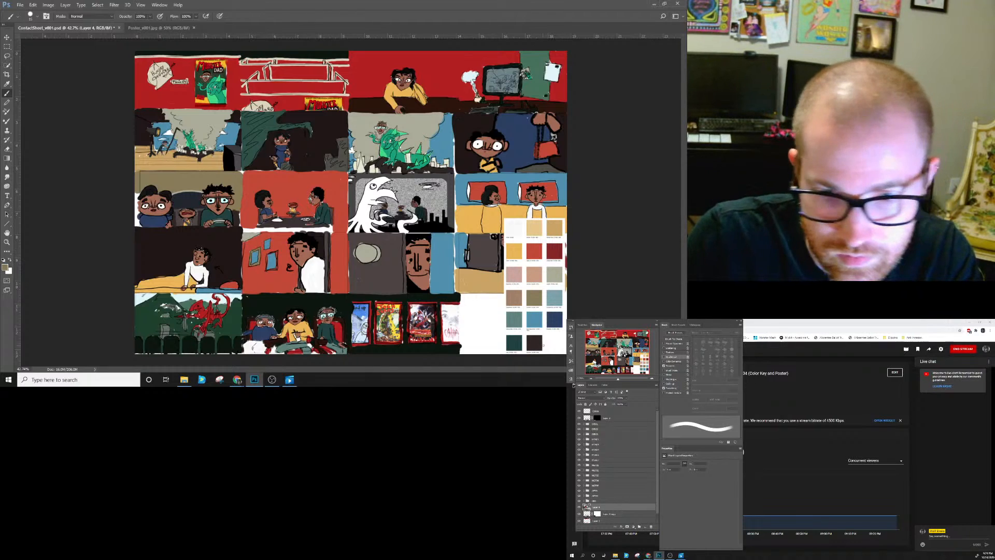
alt+click(537, 342)
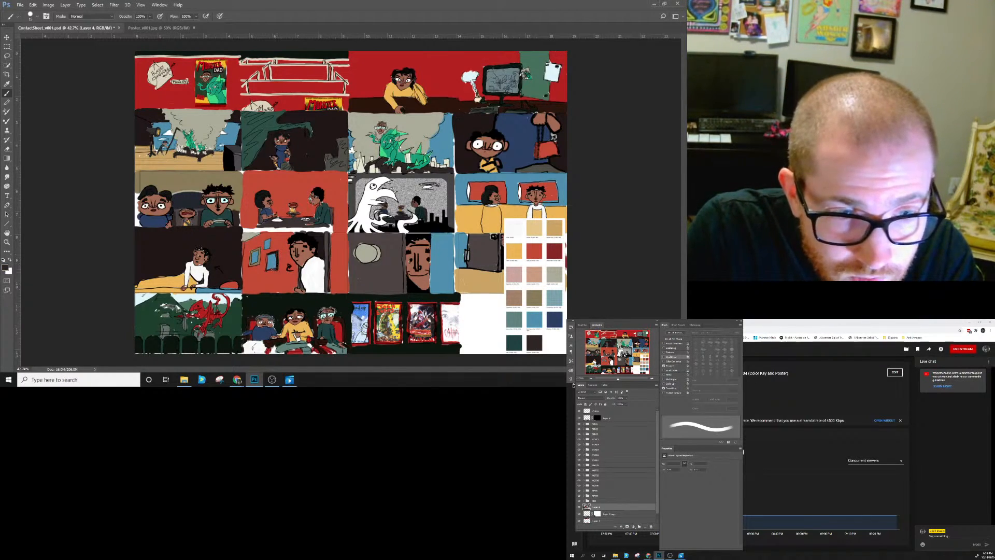
drag(267, 261, 266, 271)
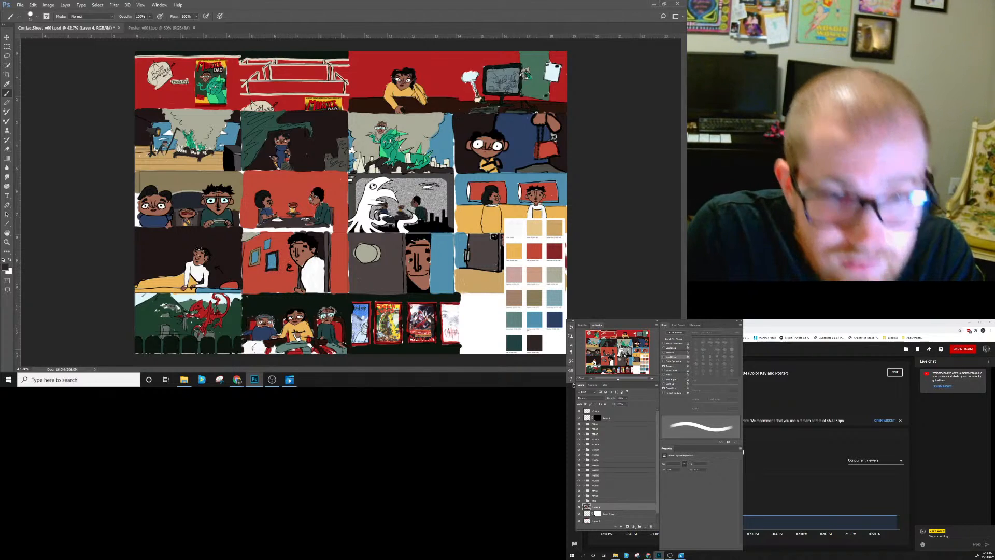
Sample the grey-green swatch from the colour swatch layer and a dark tone from the theatre audience panel, and hide the swatches.
click(579, 410)
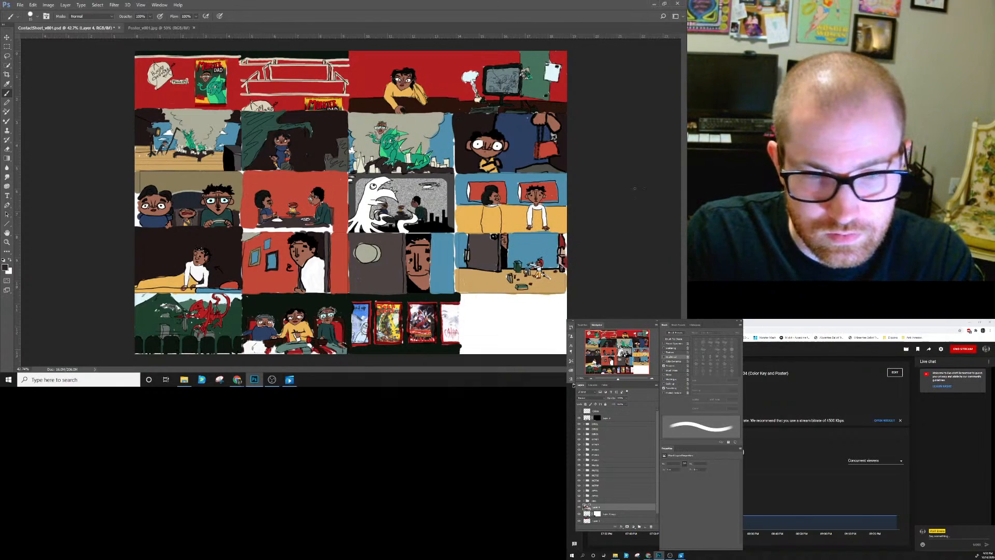
click(579, 410)
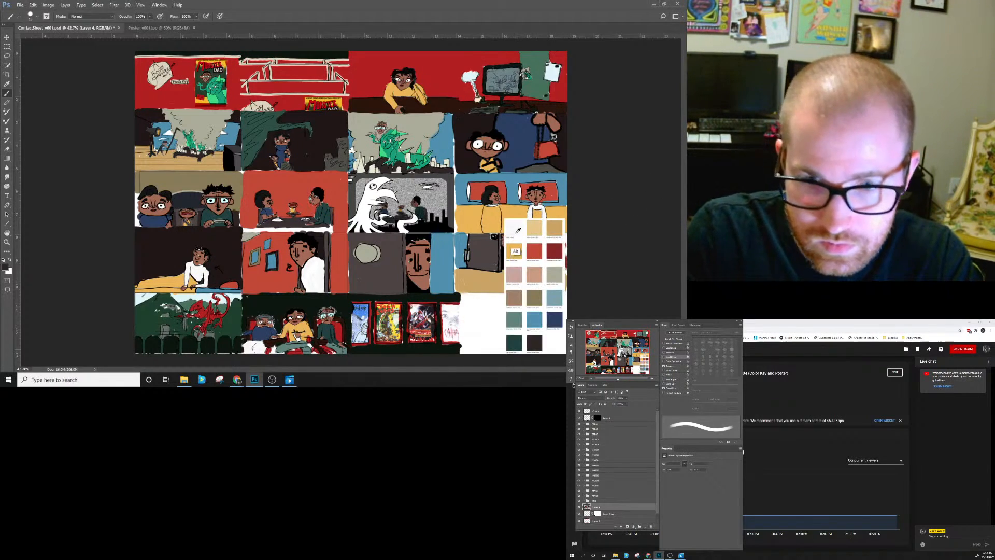
alt+click(555, 276)
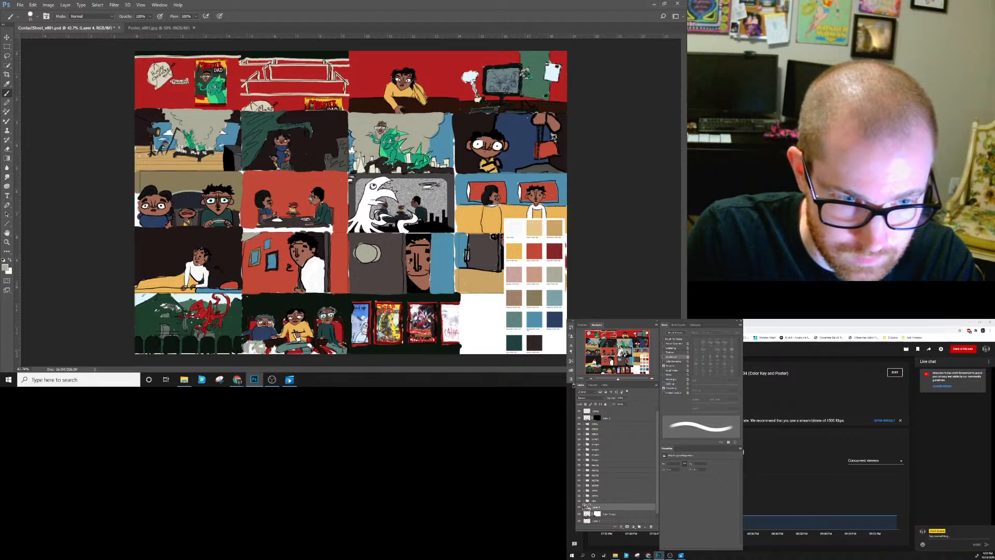
alt+click(279, 342)
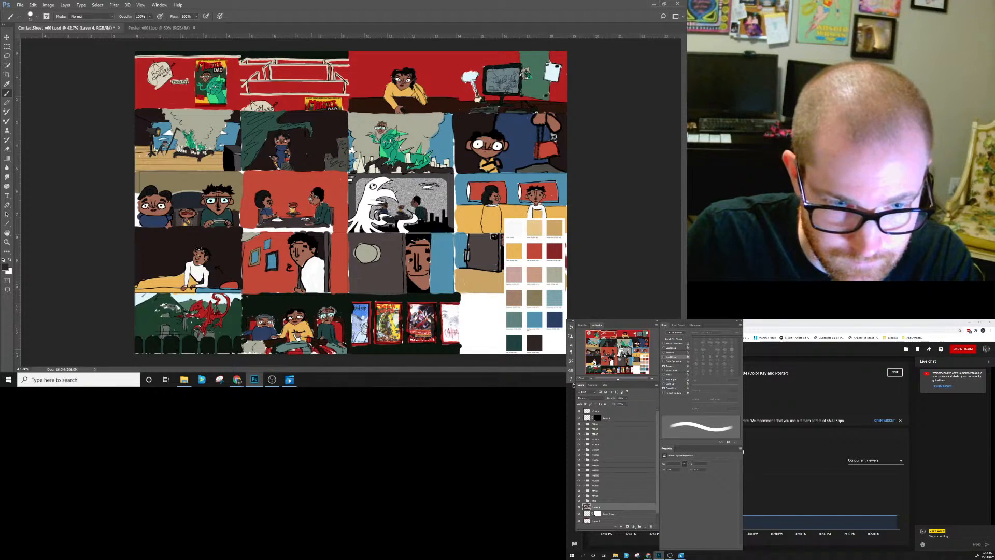
click(579, 410)
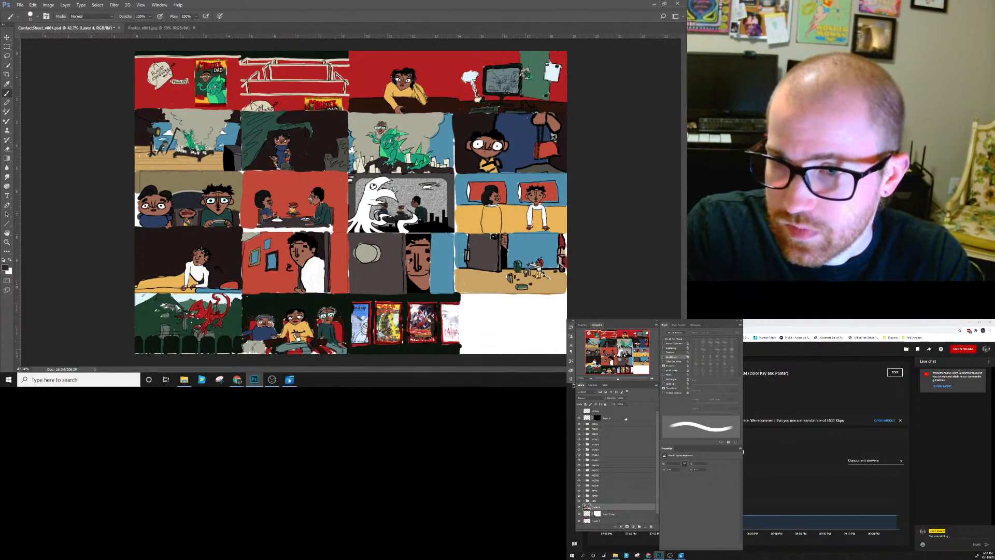
Add a new layer above the masked layer, reset the colours to default black and white, and enlarge the brush.
click(643, 527)
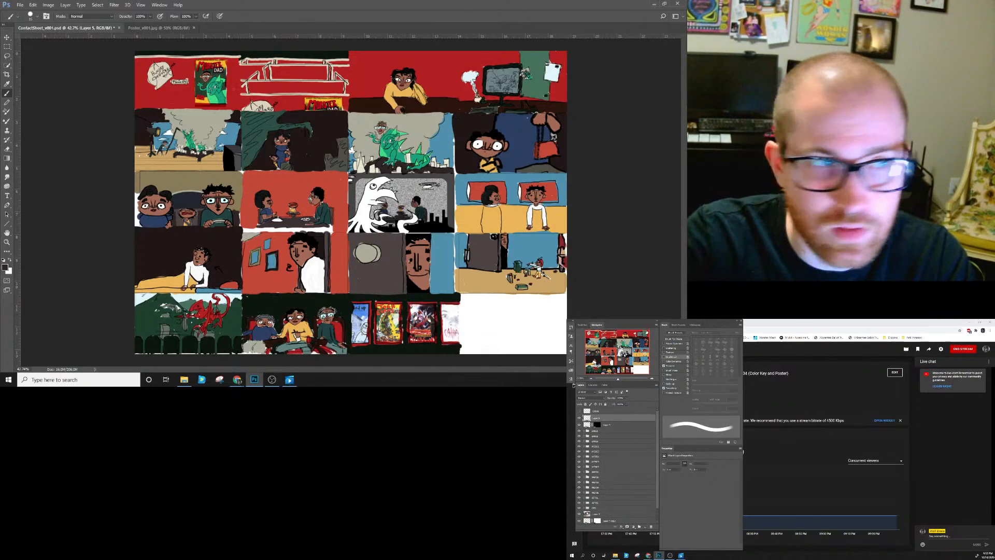
key(l)
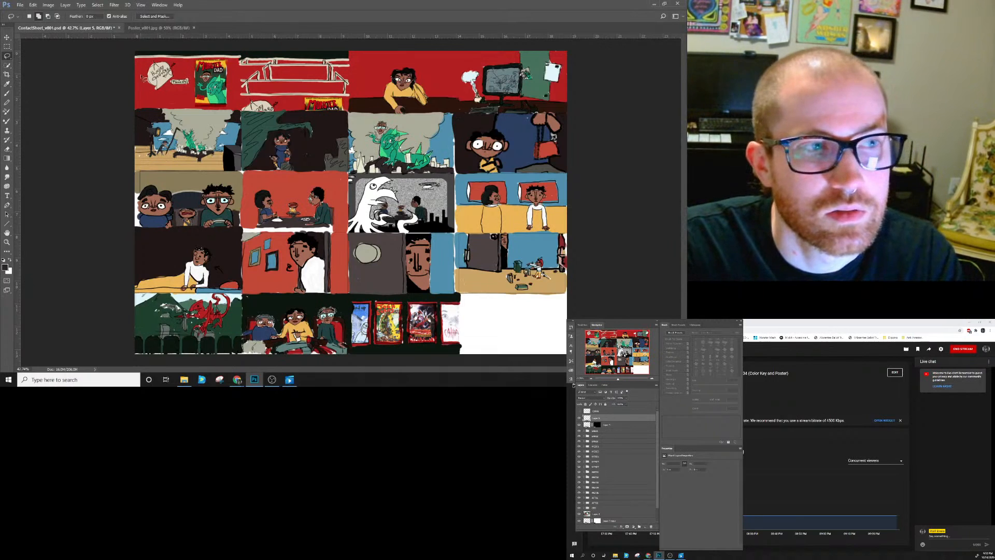
click(4, 260)
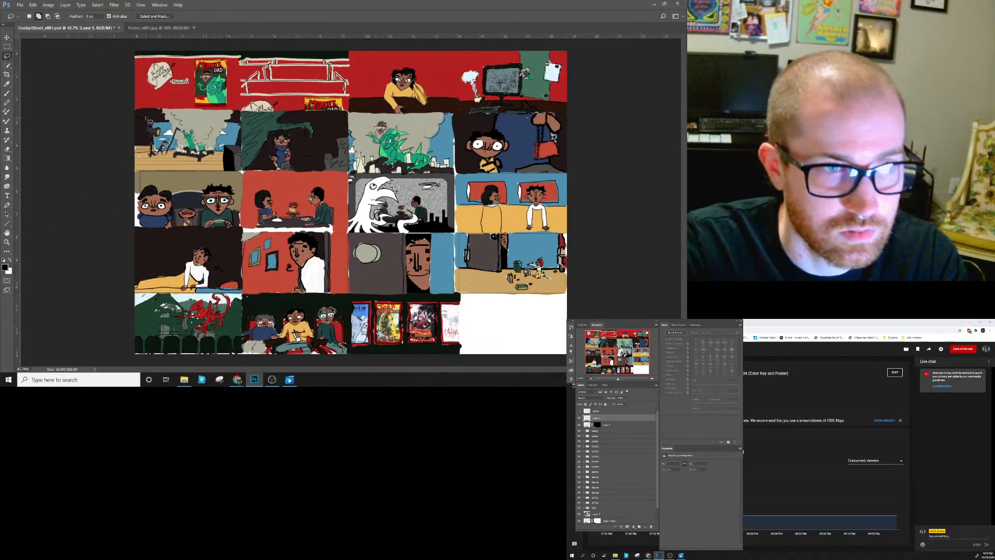
key(b)
key(bracketright)
key(bracketright)
key(bracketright)
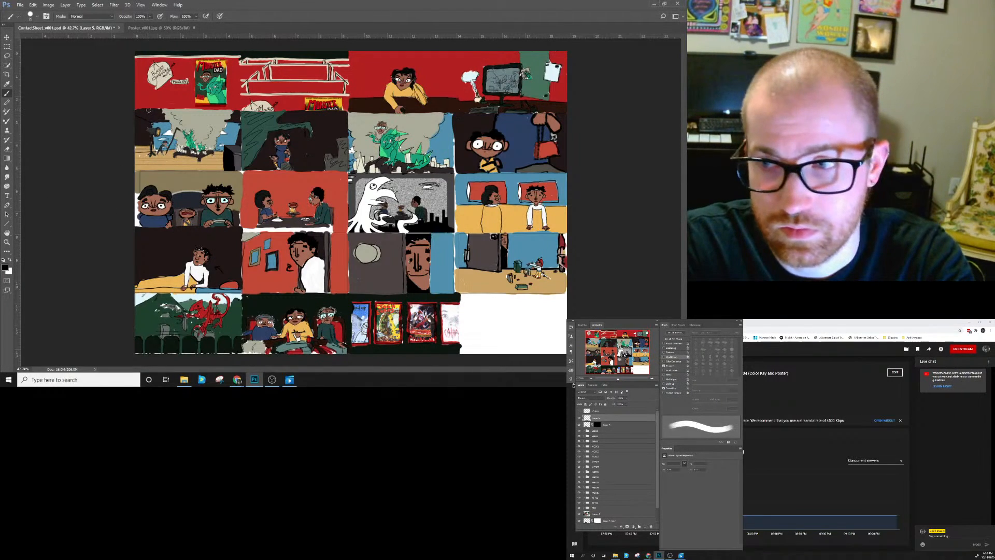
Set the opacity jitter control in the brush's Transfer settings to Pen Pressure.
click(674, 339)
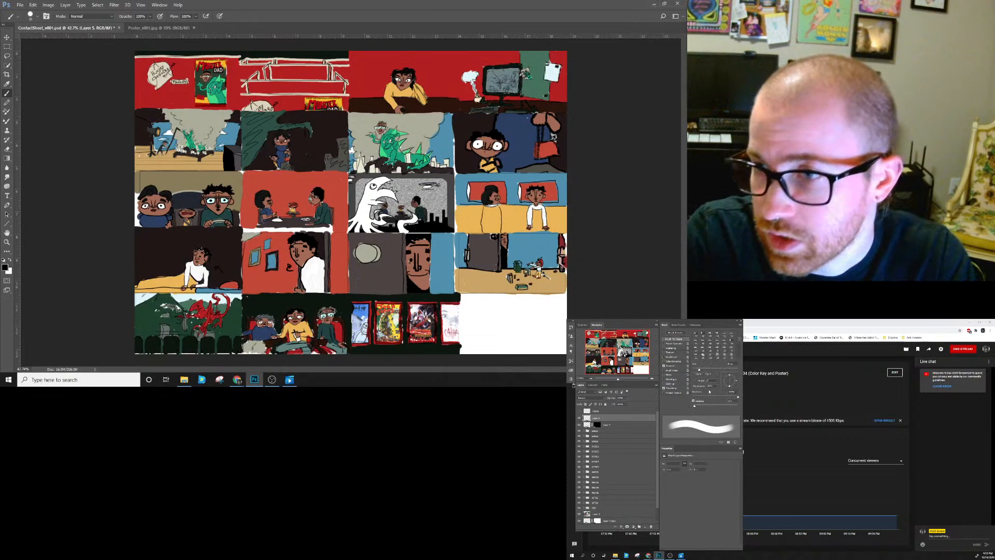
click(670, 366)
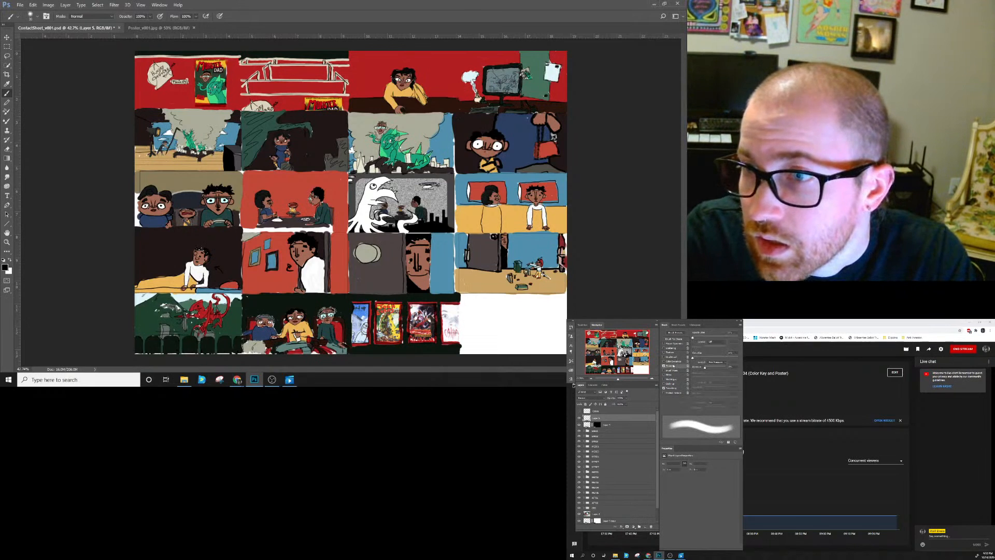
click(719, 343)
click(718, 351)
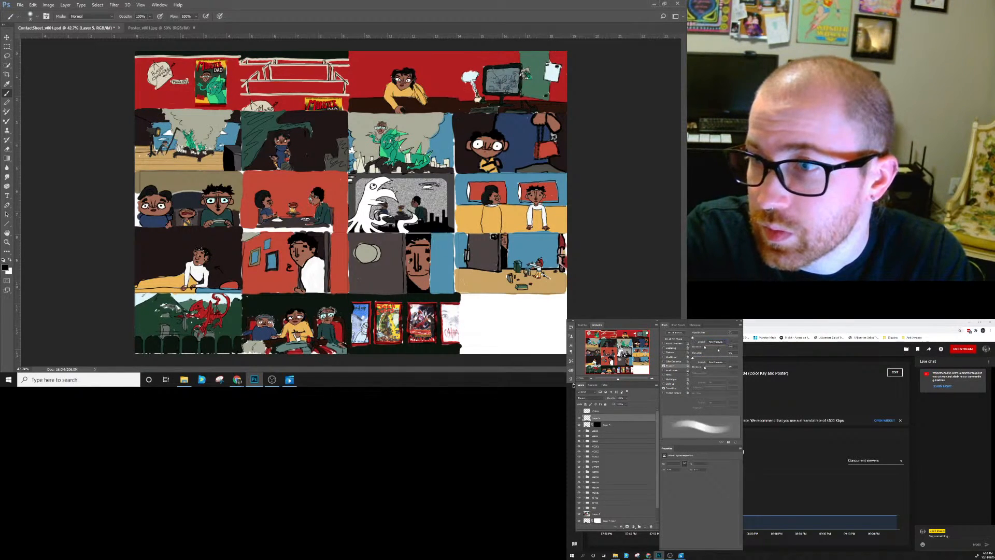
click(673, 339)
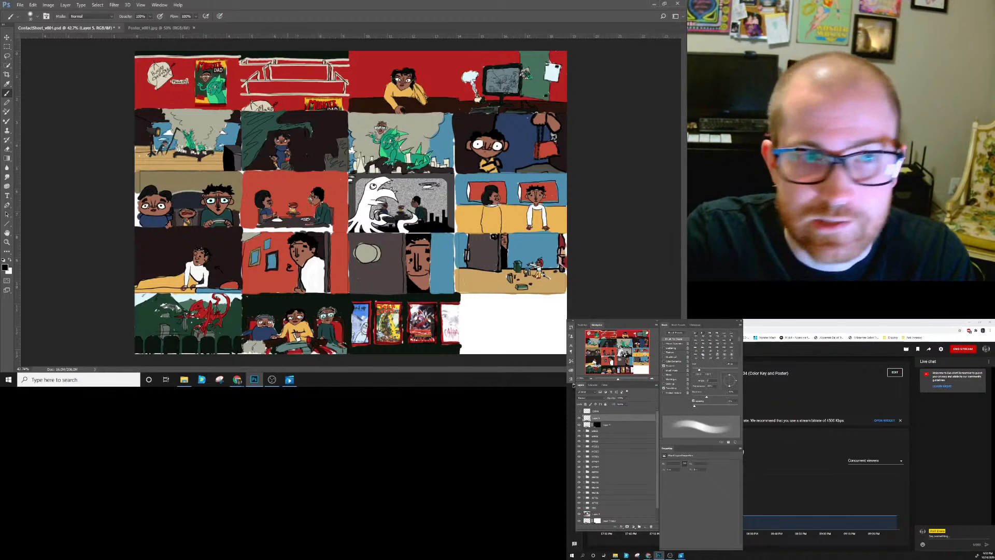
Try shading the first-row poster panel with a much larger soft black brush.
key(bracketright)
key(bracketright)
key(bracketright)
key(bracketright)
key(bracketright)
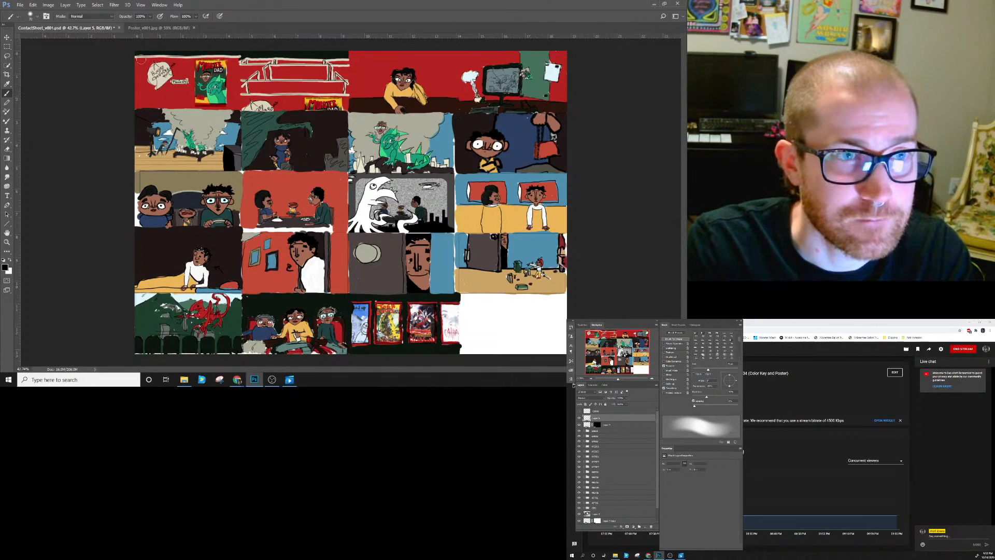
mouse_move(155, 56)
mouse_down()
mouse_move(193, 55)
mouse_move(141, 56)
mouse_move(234, 52)
mouse_move(228, 96)
mouse_up()
key(])
mouse_move(230, 73)
mouse_down()
mouse_move(233, 106)
mouse_move(223, 62)
mouse_move(213, 93)
mouse_up()
key(ctrl+z)
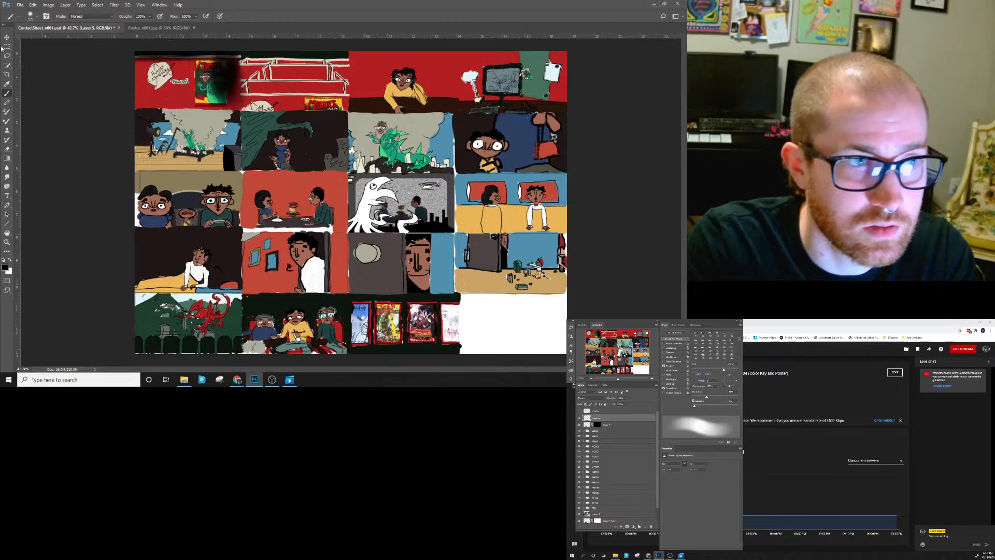
Undo the black shading on the first-row poster panel and the added layer.
key(m)
key(ctrl+alt+z)
key(ctrl+alt+z)
key(ctrl+alt+z)
key(ctrl+alt+z)
key(ctrl+alt+z)
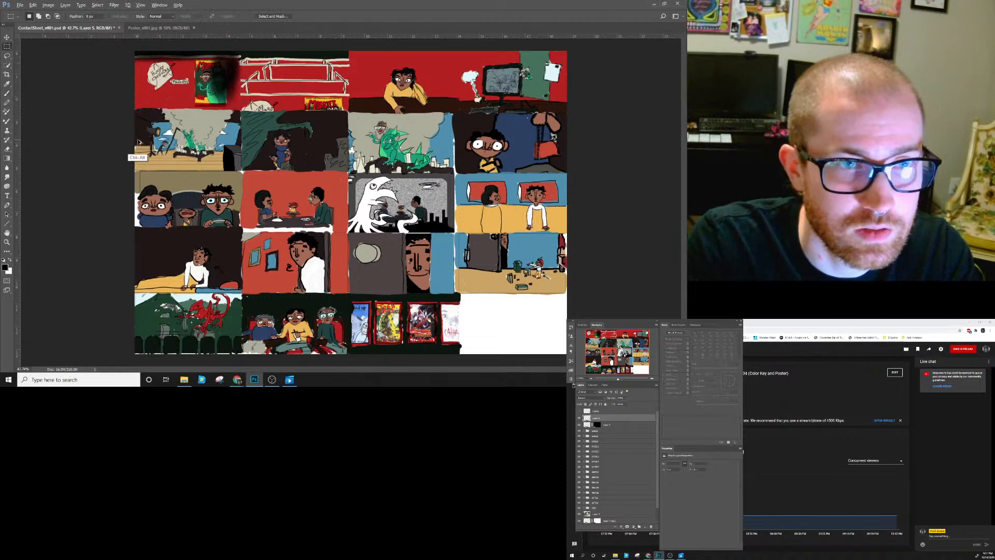
key(ctrl+alt+z)
key(ctrl+alt+z)
key(ctrl+alt+z)
key(ctrl+alt+z)
key(ctrl+alt+z)
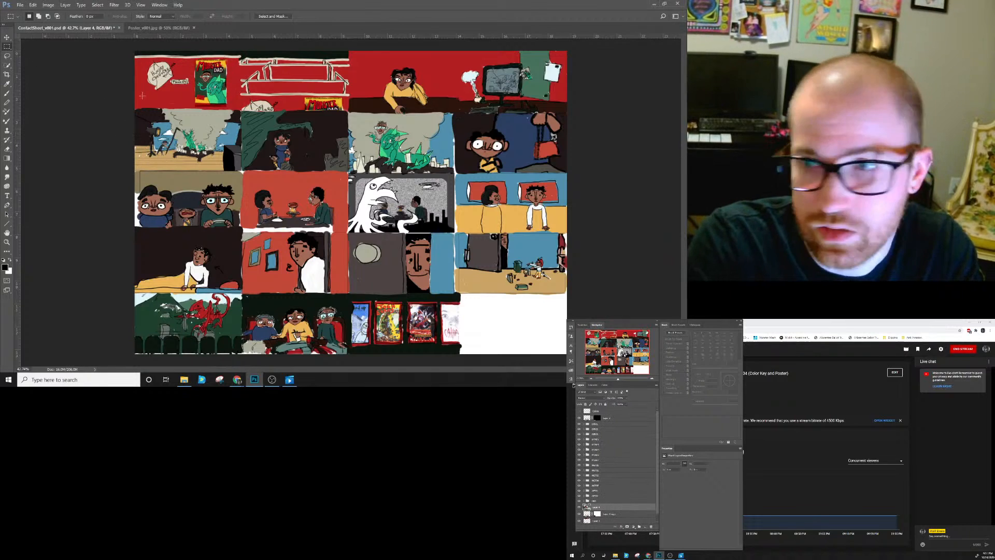
Add a new empty layer directly above the masked layer.
click(635, 419)
double_click(636, 419)
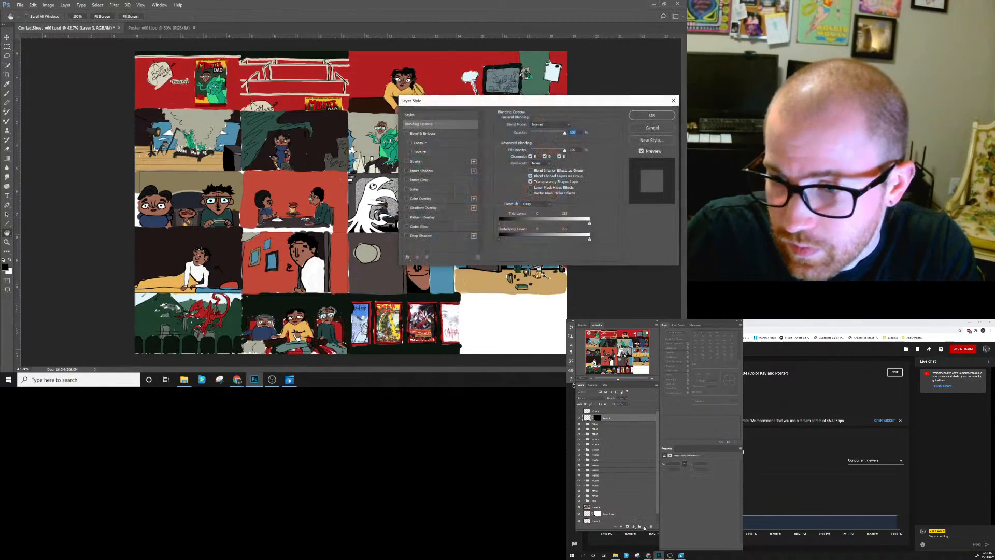
key(Escape)
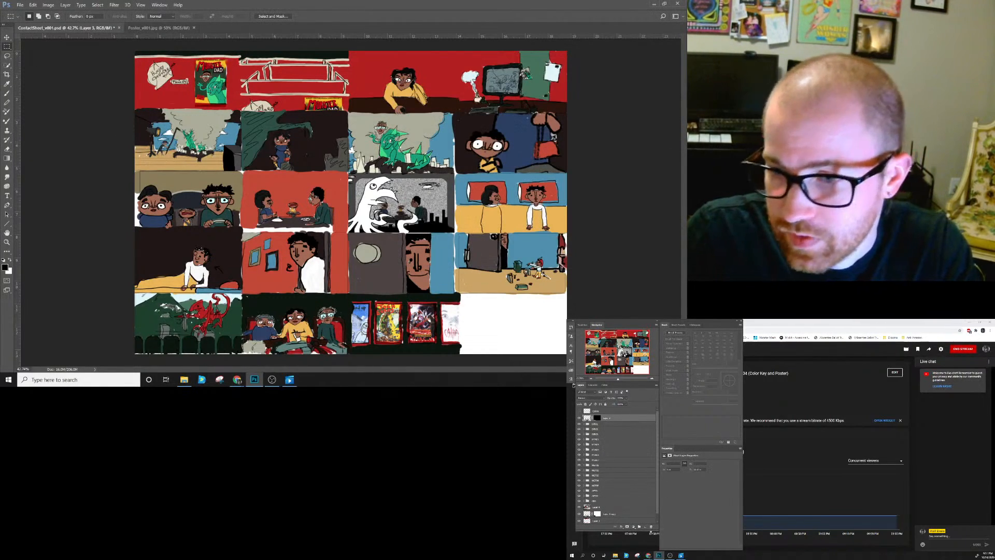
click(646, 527)
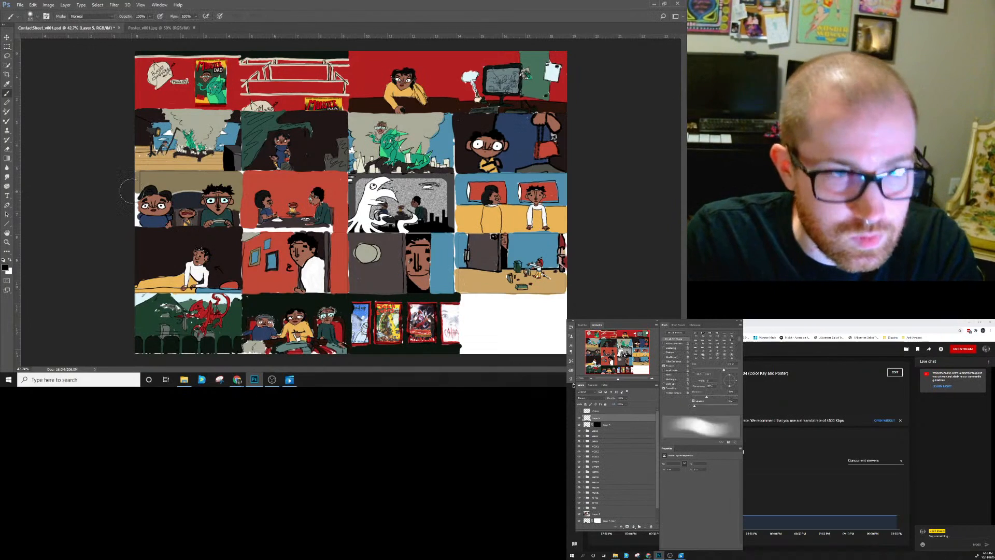
Select the first panel of the first row with a rectangular marquee and cover it with soft black.
drag(135, 52, 240, 109)
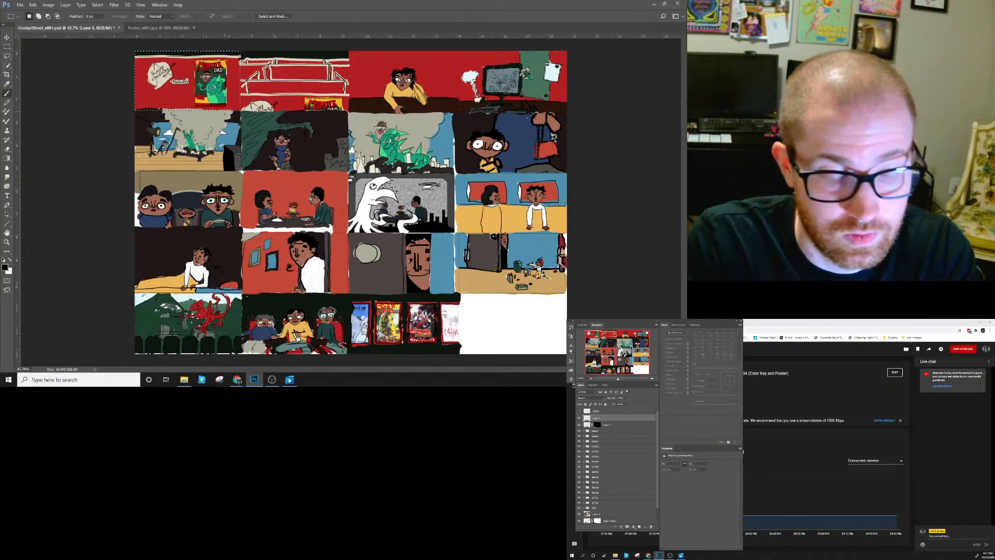
key(b)
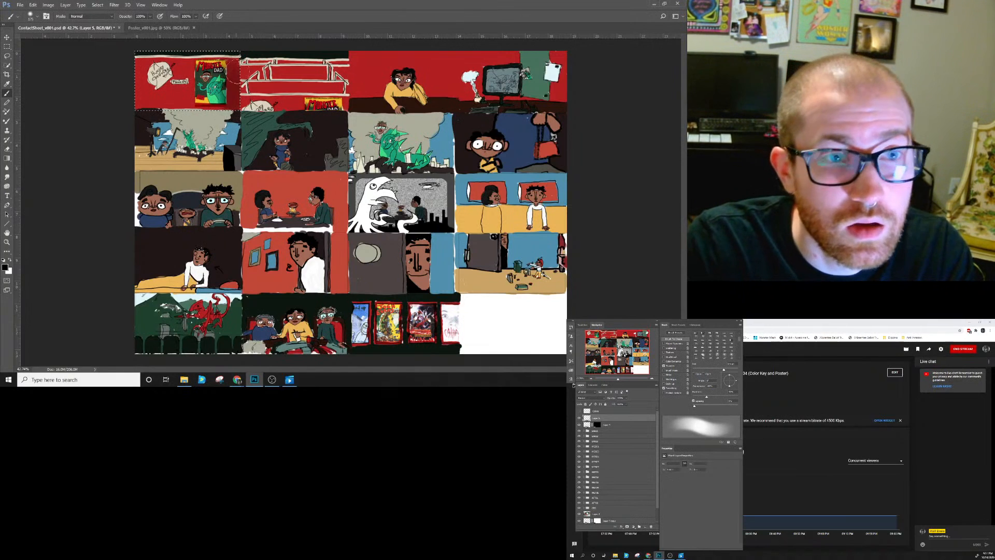
mouse_move(210, 72)
mouse_down()
mouse_move(187, 101)
mouse_move(100, 85)
mouse_move(102, 62)
mouse_up()
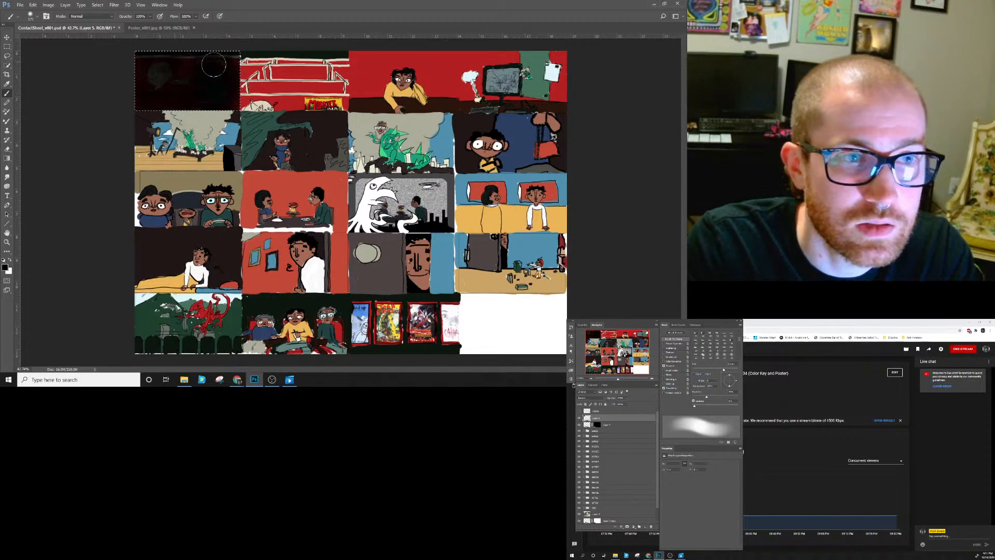
Paint two soft white glows with a smaller brush in the blackened first panel, one over the poster and one below the speech balloon.
click(9, 261)
key(bracketleft)
drag(211, 106, 206, 91)
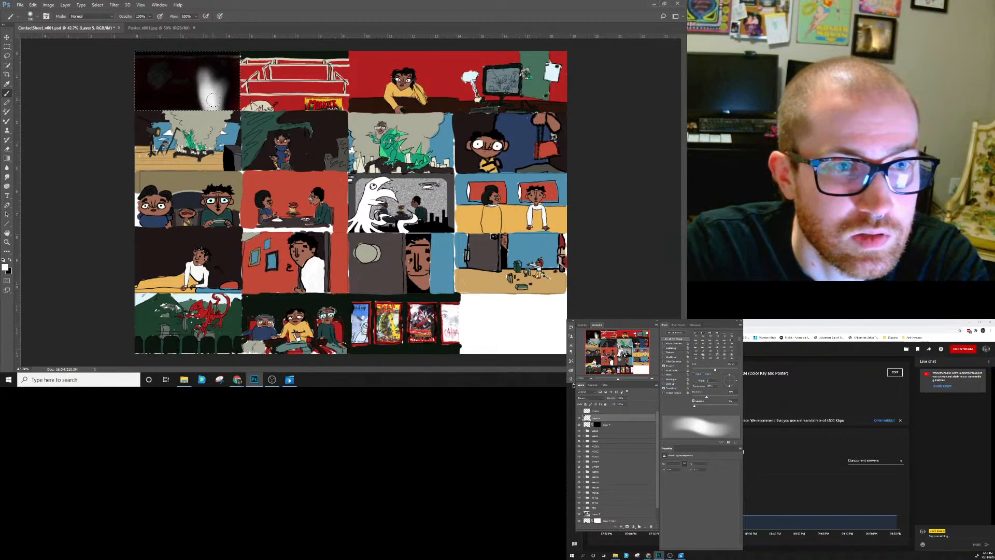
drag(220, 75, 217, 94)
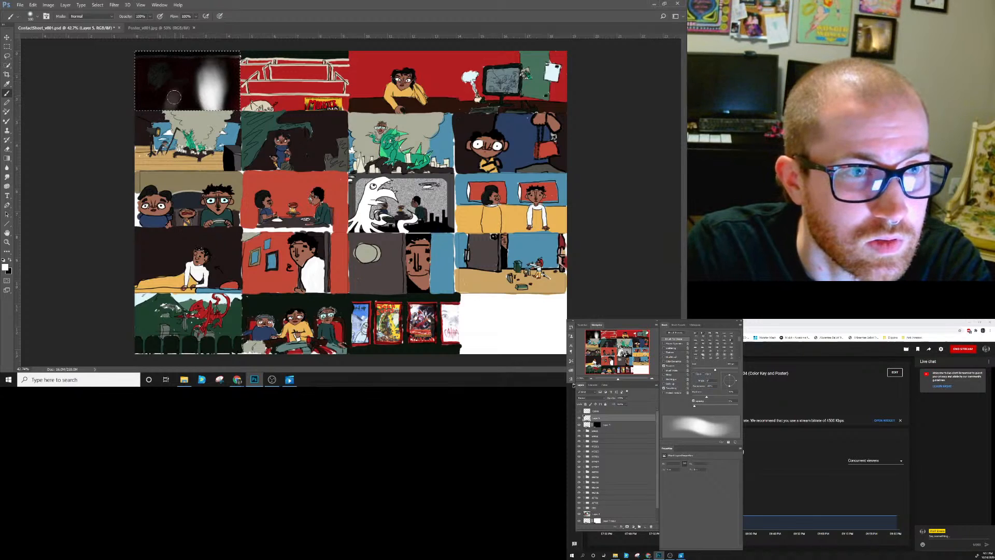
mouse_move(181, 77)
mouse_down()
mouse_move(159, 108)
mouse_move(159, 63)
mouse_move(166, 104)
mouse_move(162, 80)
mouse_up()
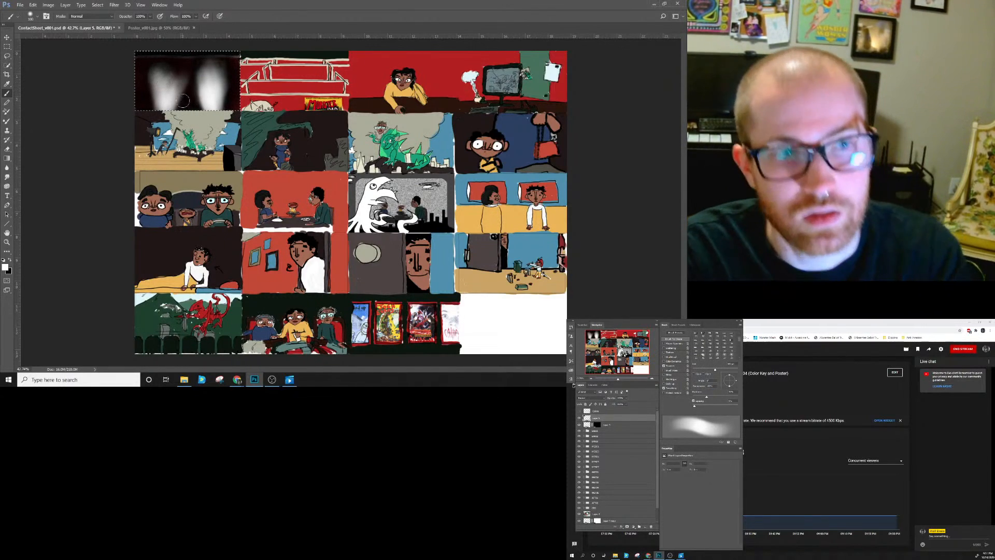
Select the second first-row panel with a rectangular marquee and shade it black around the central red sign area.
click(7, 46)
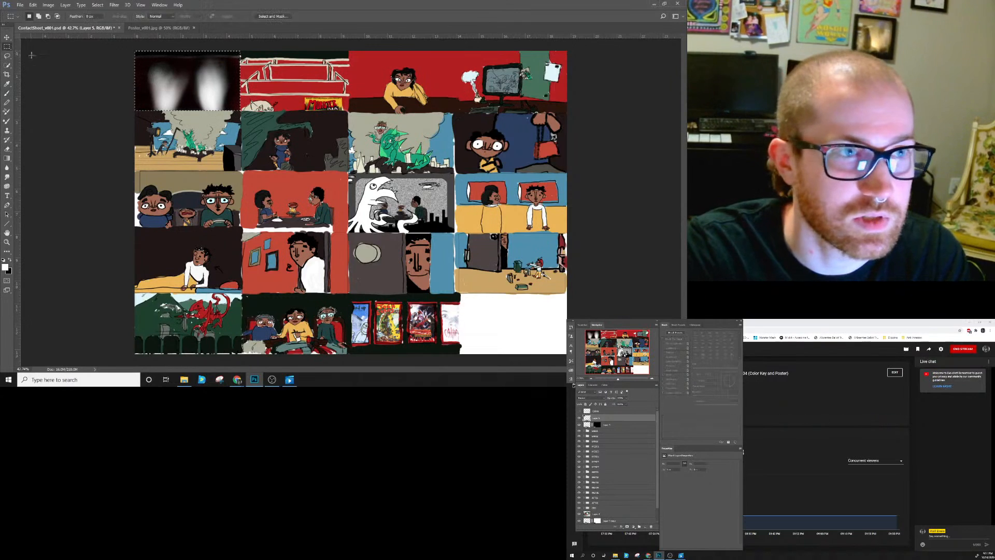
click(240, 49)
drag(240, 49, 349, 110)
key(b)
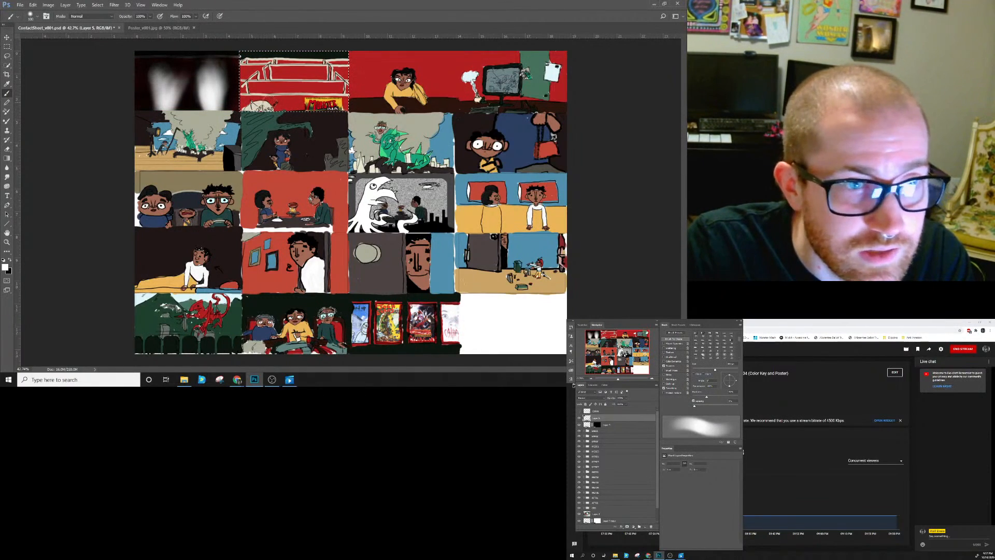
key(x)
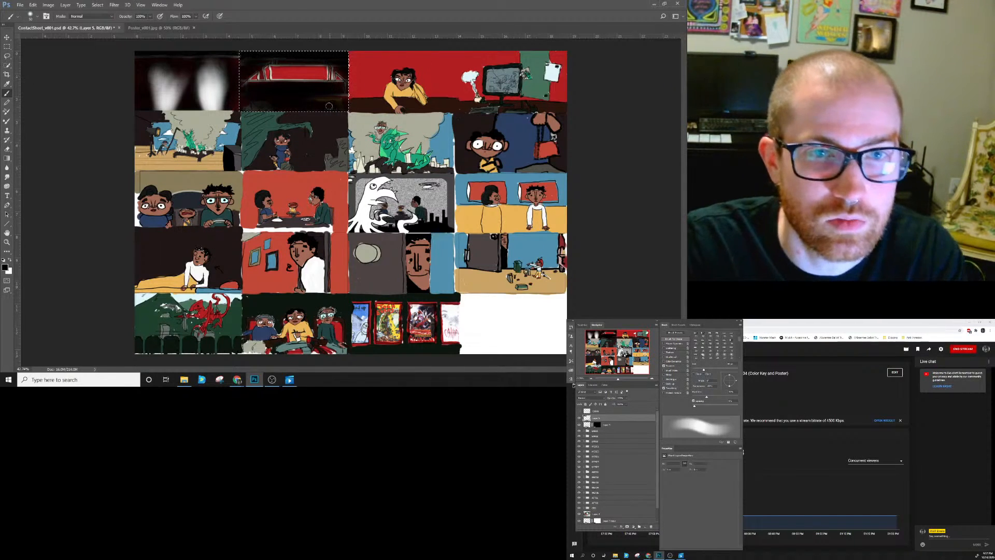
Paint soft white light along the second panel's lower edge and over its central red sign area.
key(x)
key(bracketright)
key(bracketright)
key(bracketright)
key(bracketright)
key(bracketright)
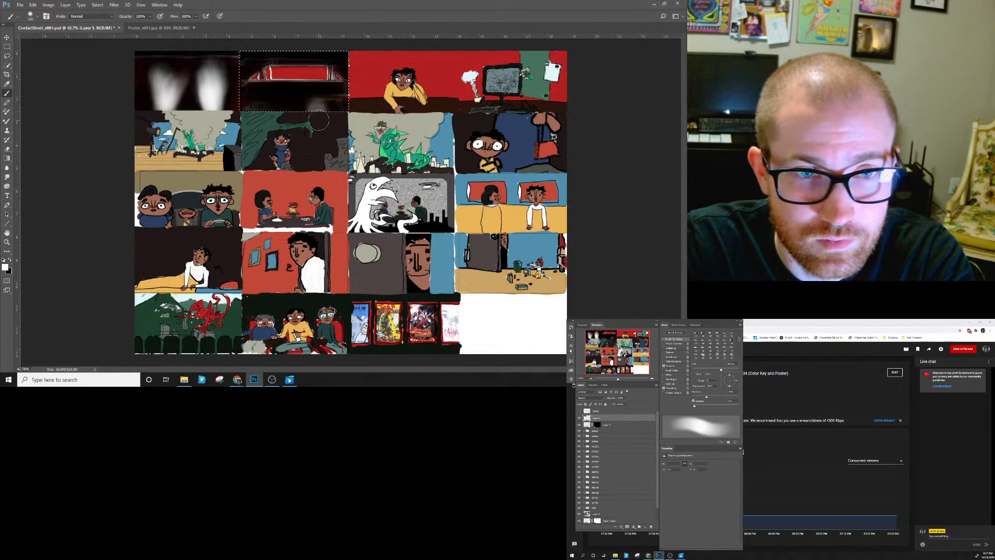
drag(320, 109, 321, 121)
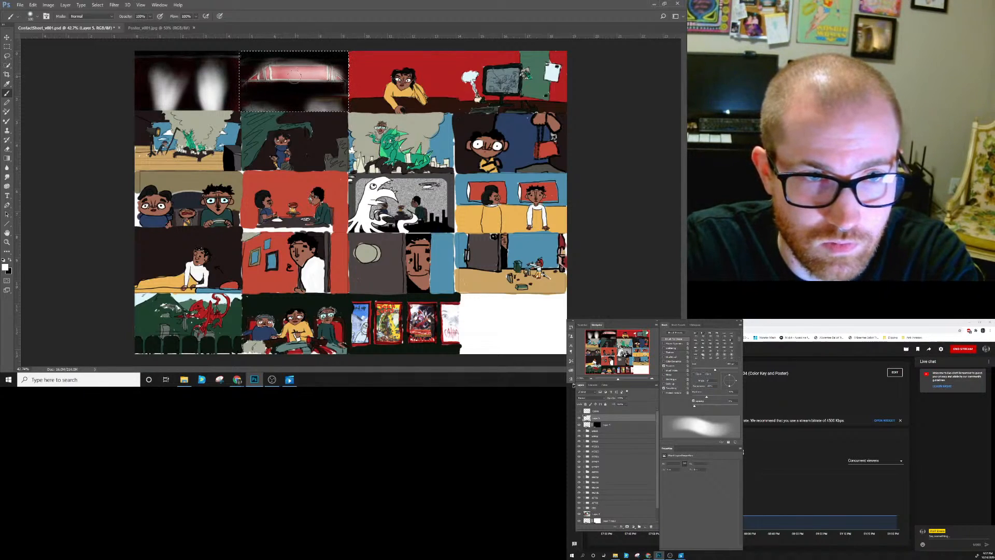
Switch back to black with a smaller brush and darken the areas around the second panel's glowing sign.
key(x)
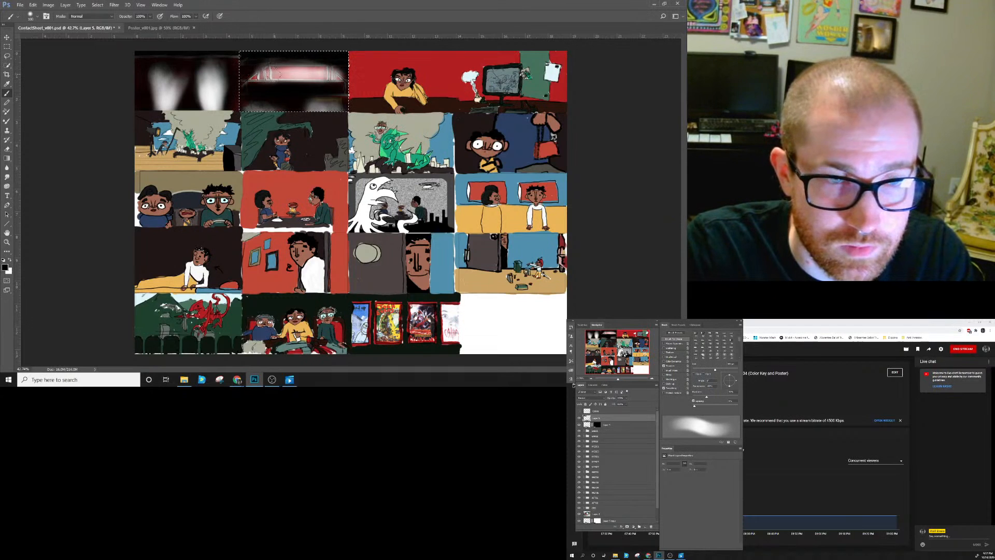
key(bracketleft)
key(bracketleft)
key(bracketleft)
key(bracketleft)
key(bracketleft)
key(bracketleft)
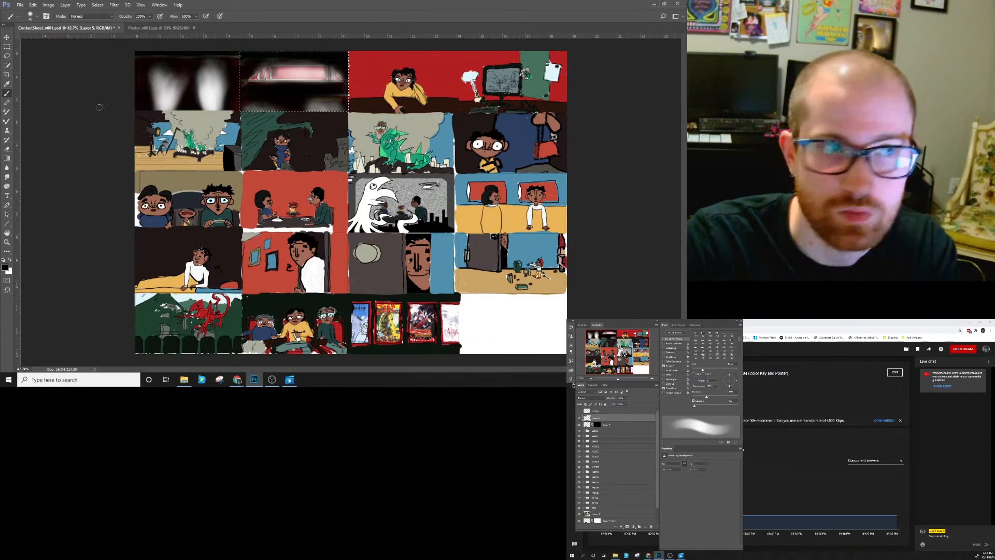
Select the third first-row panel with a rectangular marquee and shade its red background with soft black around the seated figure.
click(7, 46)
click(348, 49)
drag(349, 49, 400, 87)
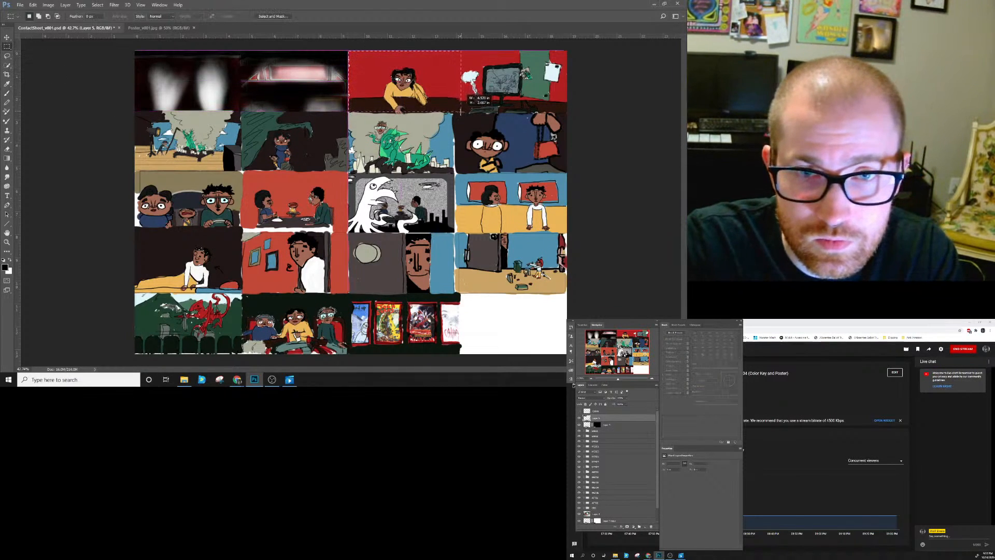
drag(460, 111, 459, 112)
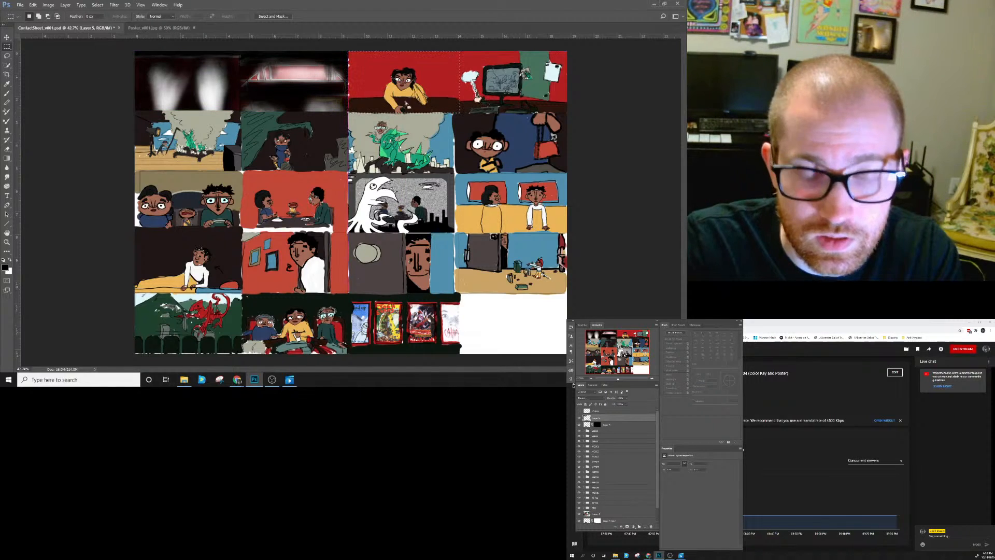
key(b)
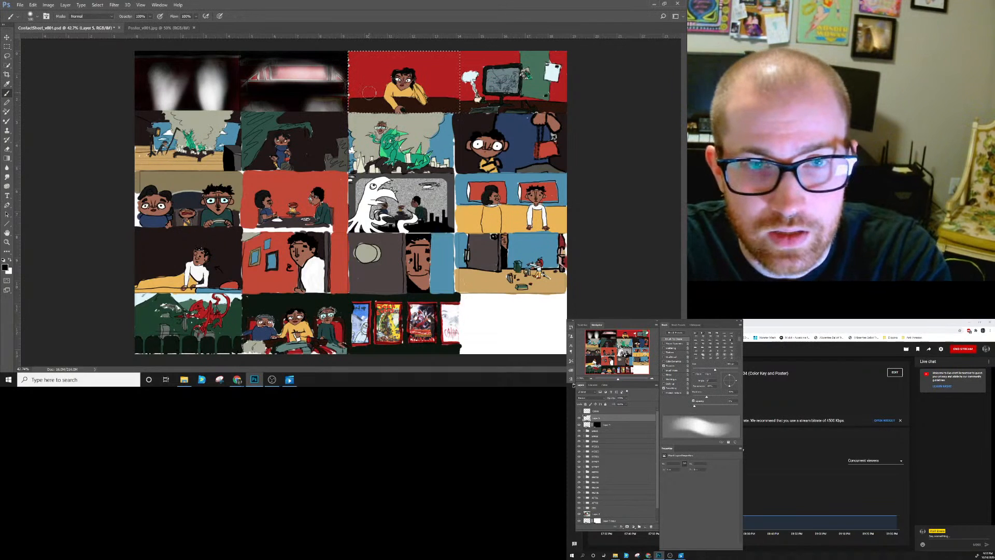
key(bracketright)
key(bracketright)
key(bracketright)
key(bracketright)
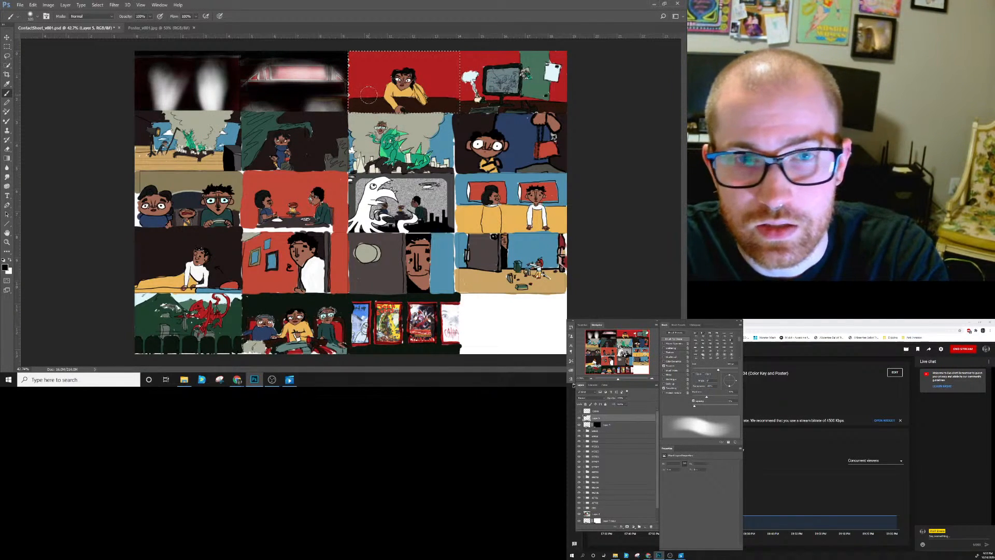
key(bracketleft)
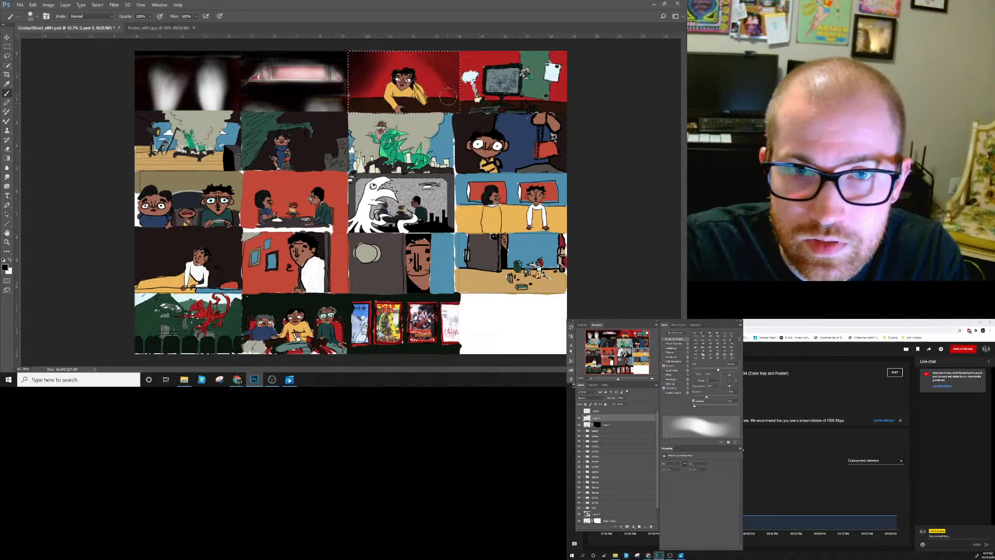
drag(441, 36, 440, 76)
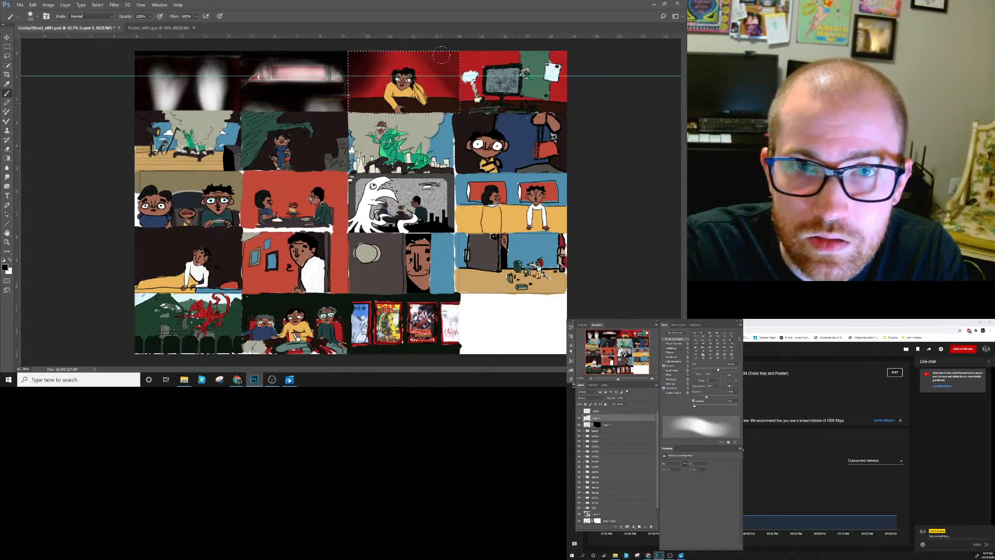
click(9, 38)
drag(53, 77, 75, 28)
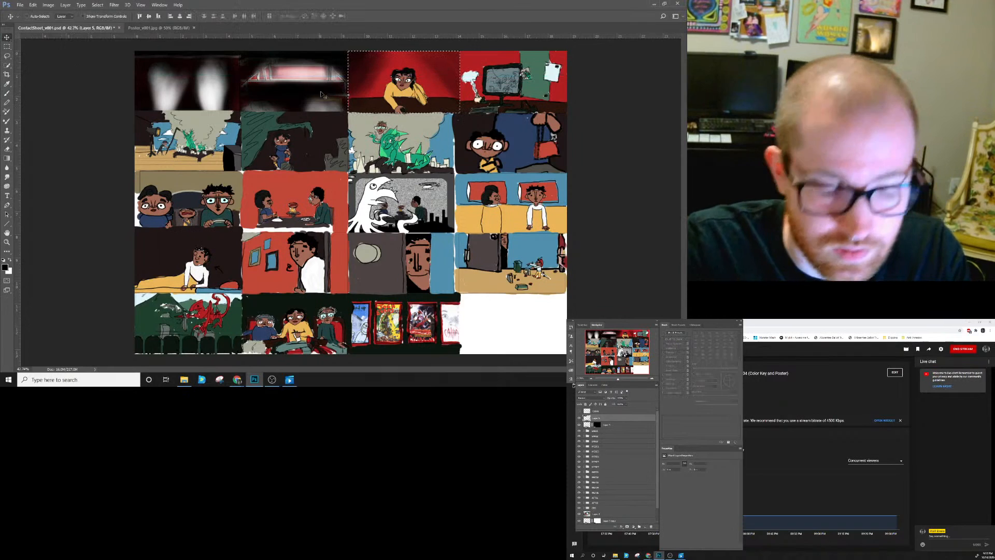
Darken the third panel's edges further with black and paint soft white light over the desk in front of the figure.
key(b)
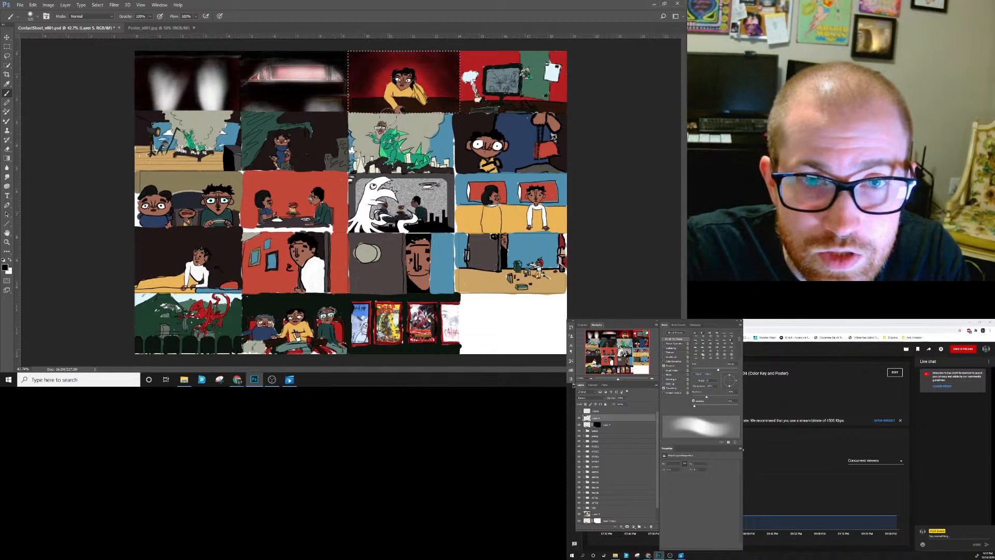
key(x)
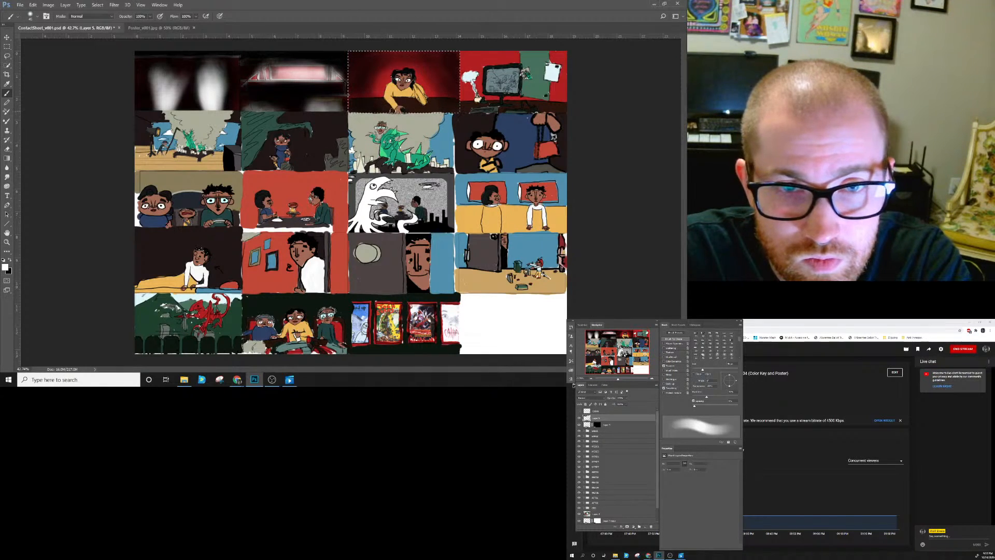
key(bracketright)
key(bracketright)
key(bracketright)
key(bracketright)
key(bracketright)
key(bracketright)
drag(424, 118, 396, 120)
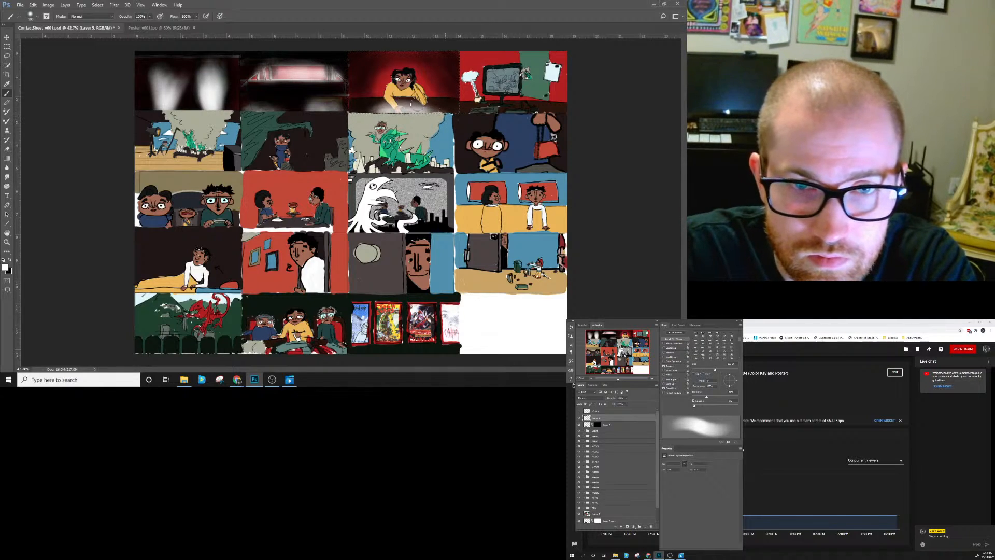
key(bracketleft)
key(bracketleft)
key(bracketleft)
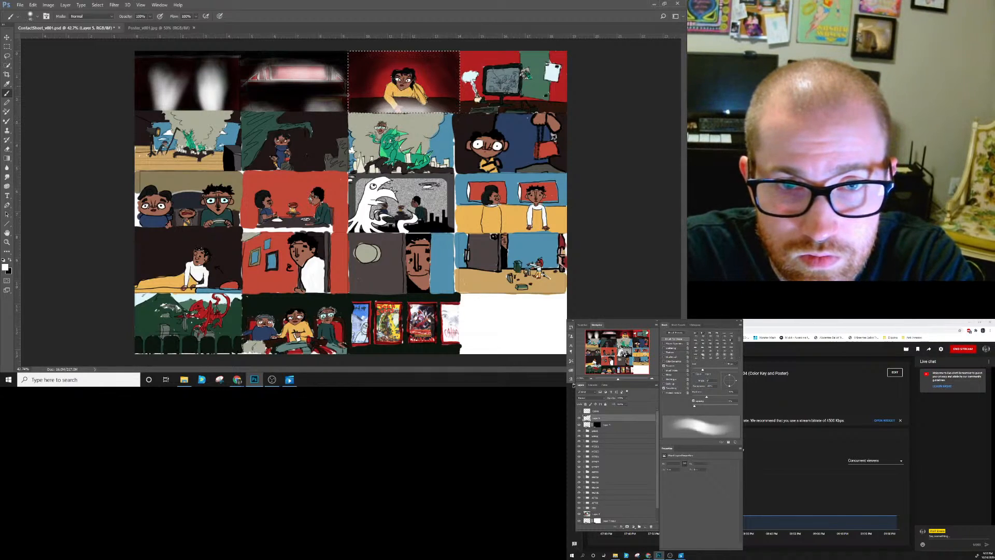
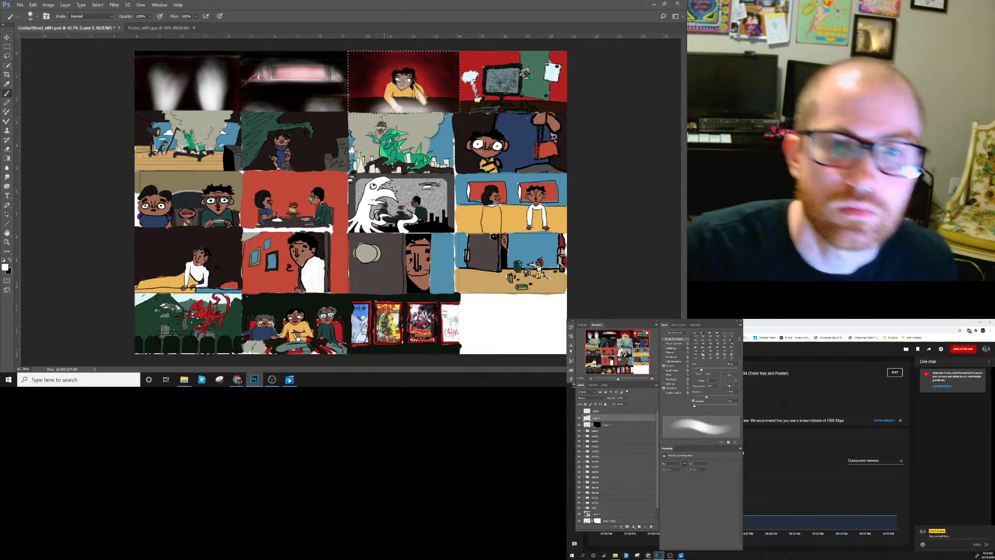
Select the fourth first-row panel, shade it black around the monitor, and paint a soft white glow over the screen.
key(m)
click(460, 49)
mouse_move(460, 50)
mouse_down()
mouse_move(560, 90)
mouse_move(572, 112)
mouse_up()
key(b)
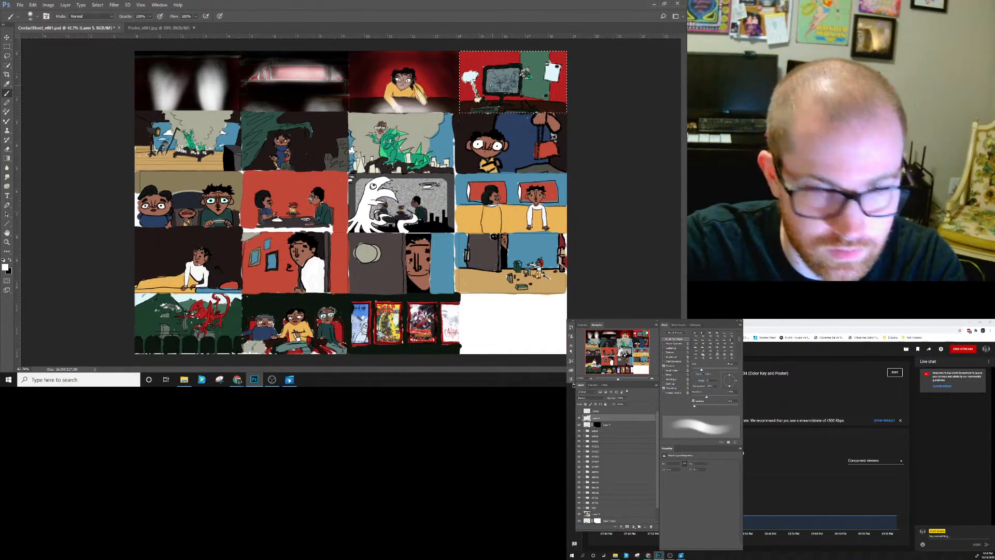
key(x)
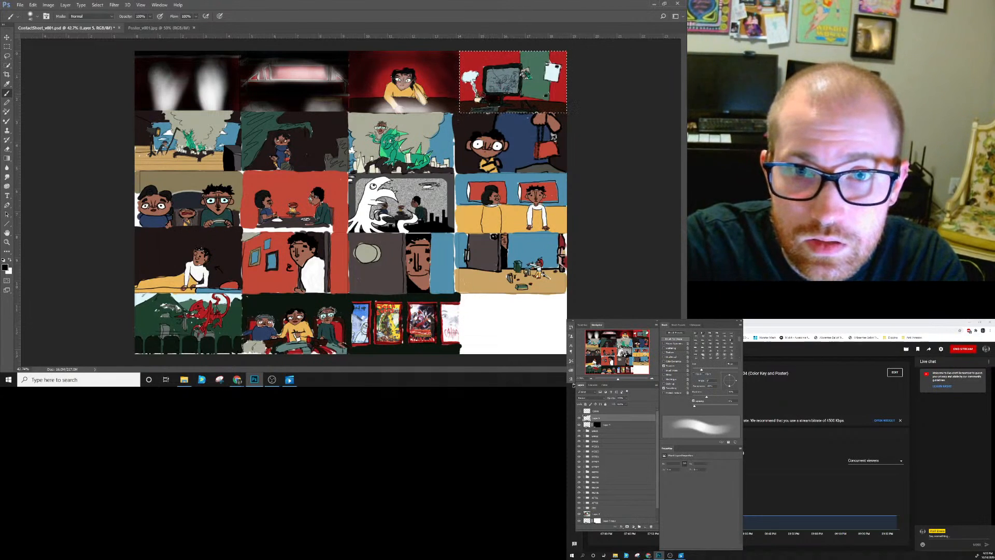
key(bracketright)
key(bracketright)
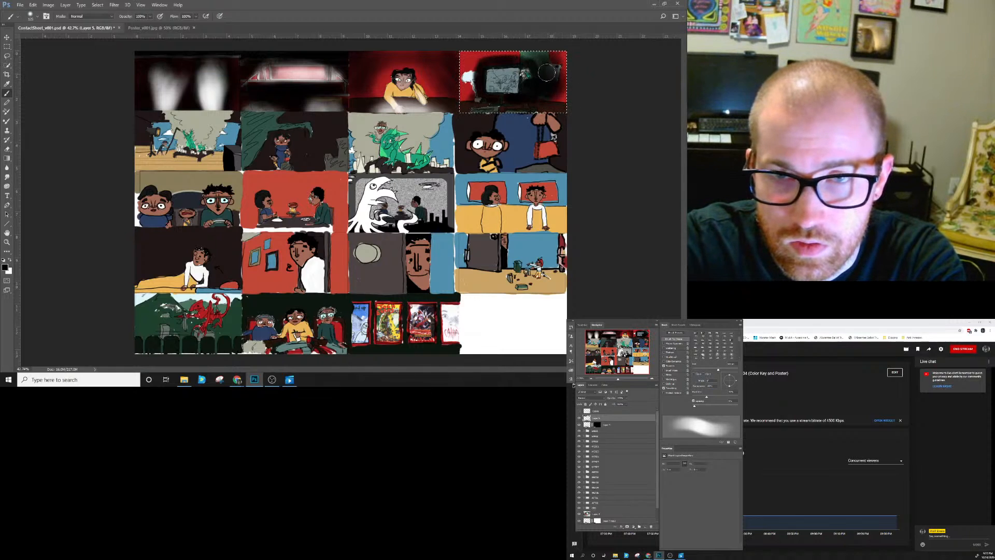
mouse_move(525, 55)
mouse_down()
mouse_move(556, 60)
mouse_move(487, 56)
mouse_move(472, 87)
mouse_up()
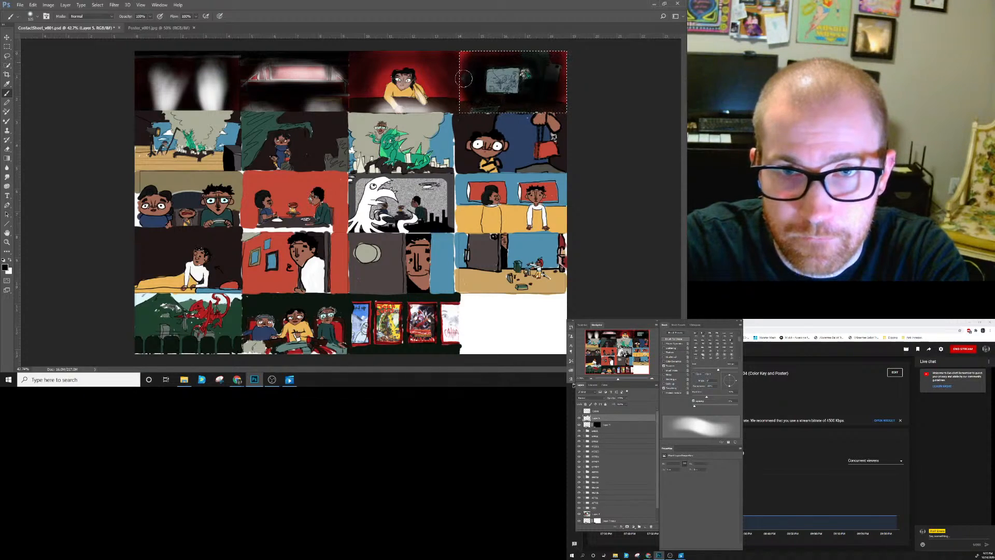
key(x)
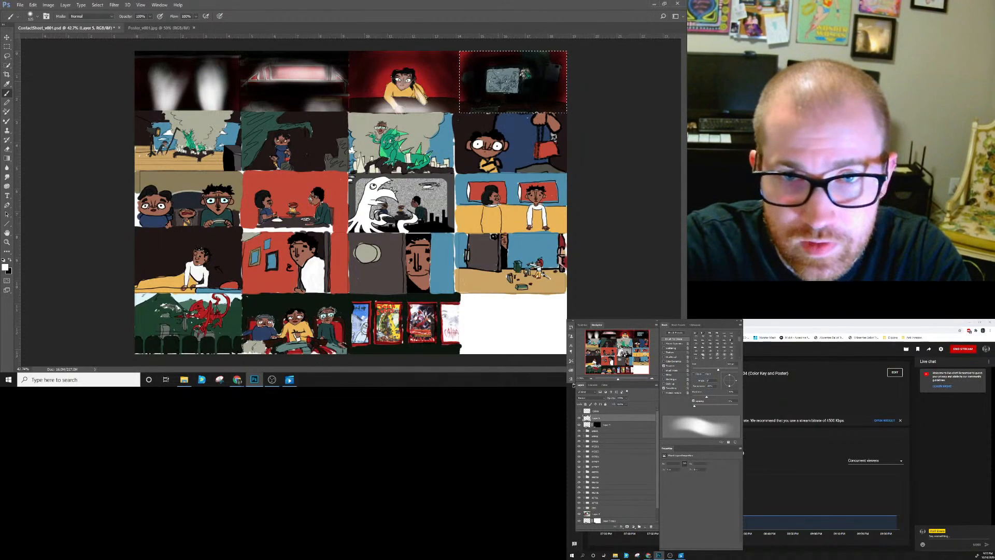
drag(493, 75, 506, 82)
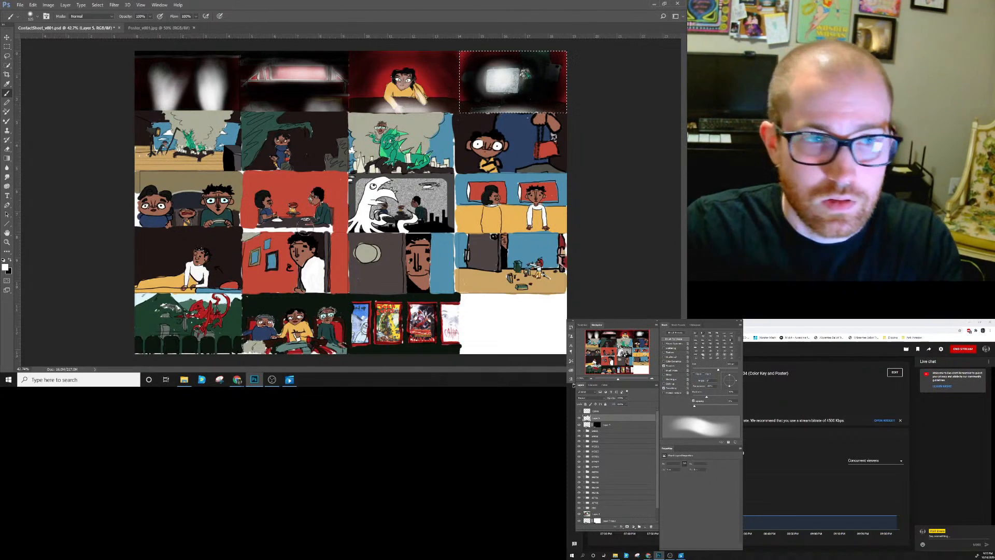
Select the first second-row panel with a rectangular marquee and darken its outer areas with black around the central green creature.
click(7, 46)
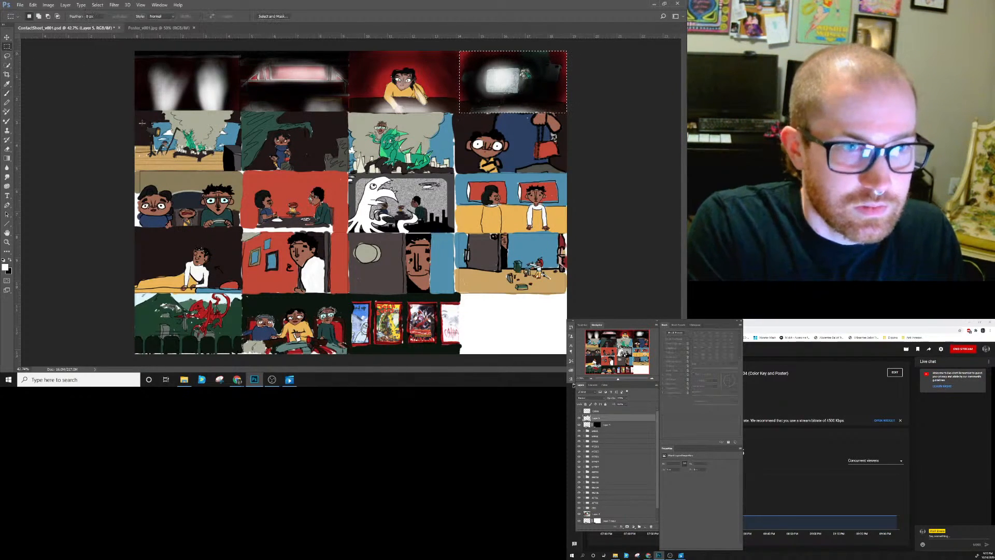
drag(133, 110, 241, 170)
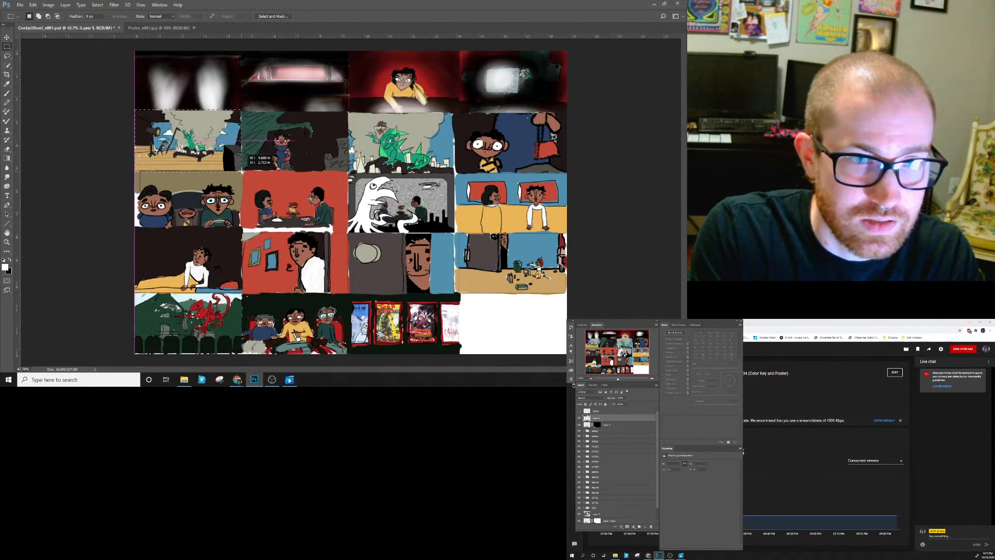
click(6, 93)
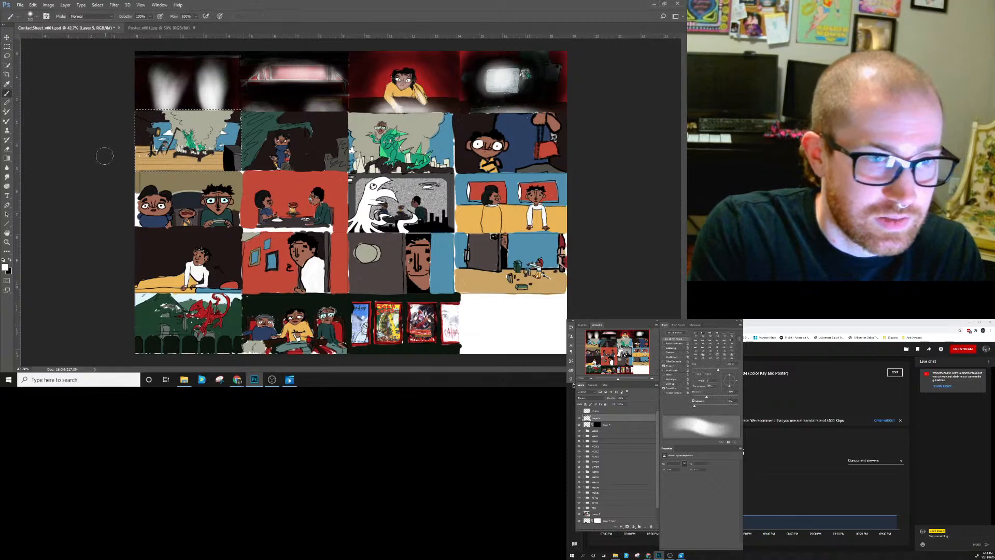
key(x)
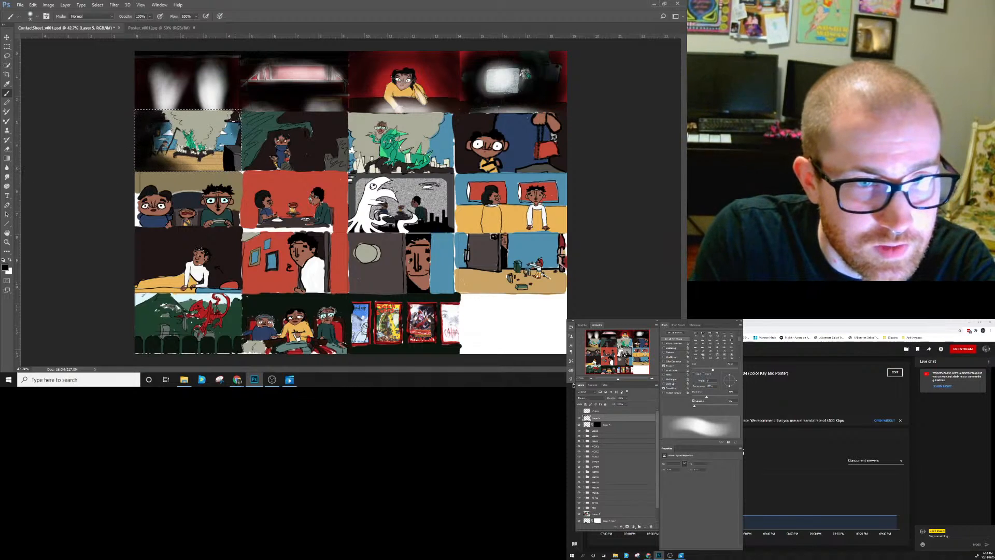
drag(236, 128, 231, 123)
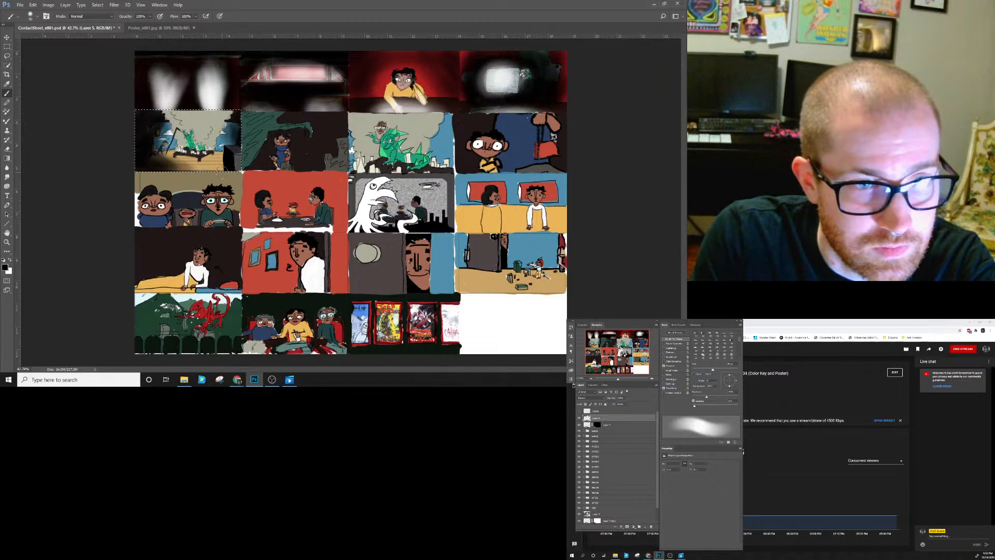
Paint soft white light over the smoke and around the green creature in the first second-row panel, varying the brush size.
key(x)
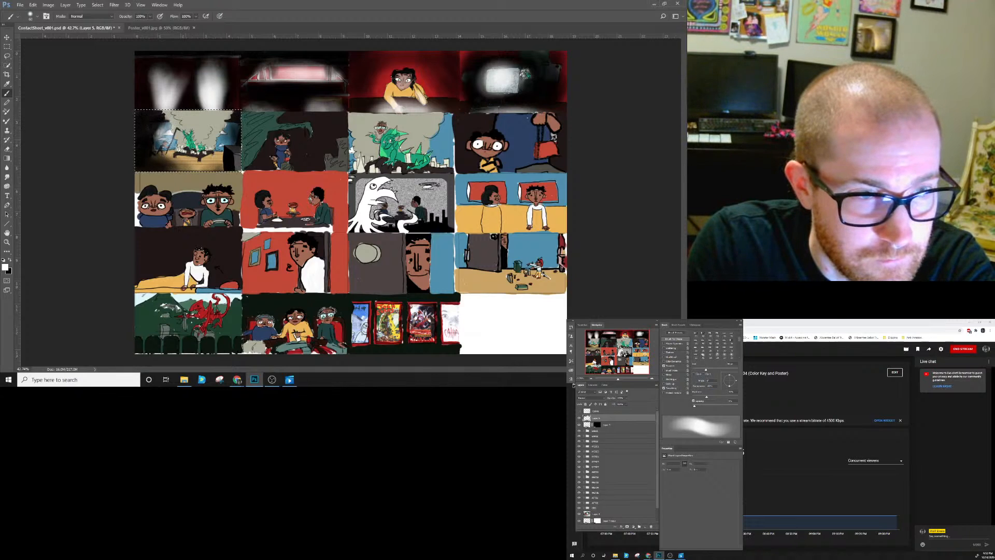
key(bracketleft)
key(bracketleft)
key(bracketleft)
key(bracketleft)
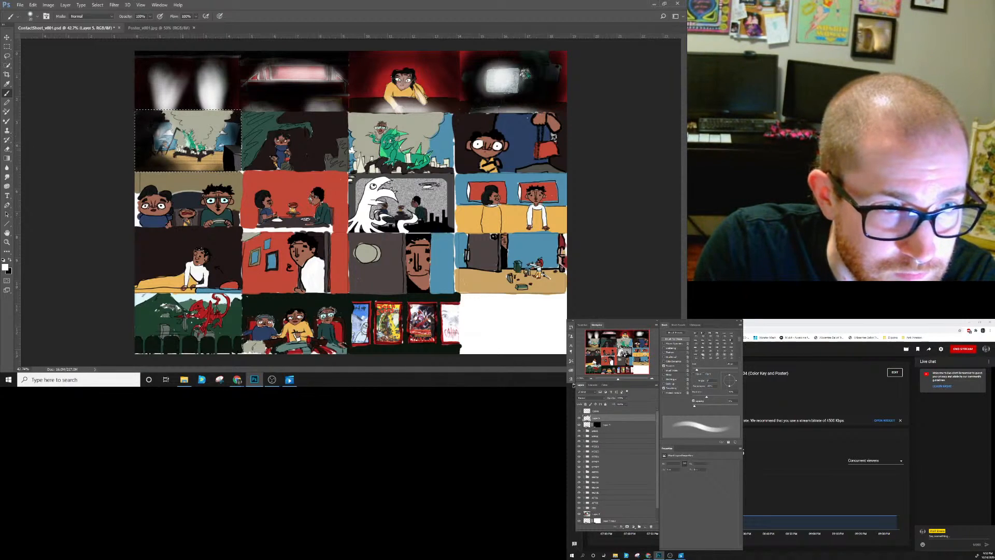
key(bracketright)
key(bracketright)
key(bracketright)
key(bracketright)
key(bracketright)
key(bracketright)
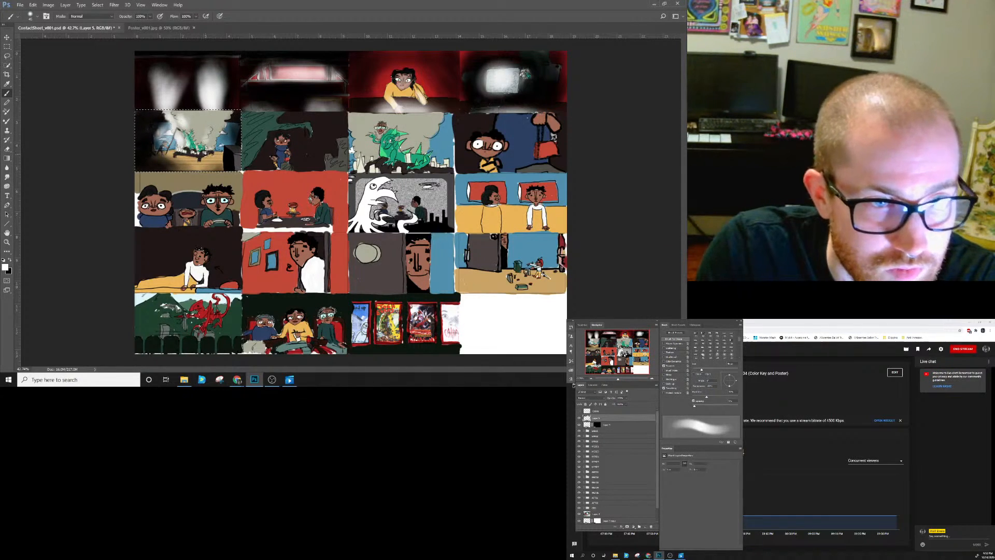
key(x)
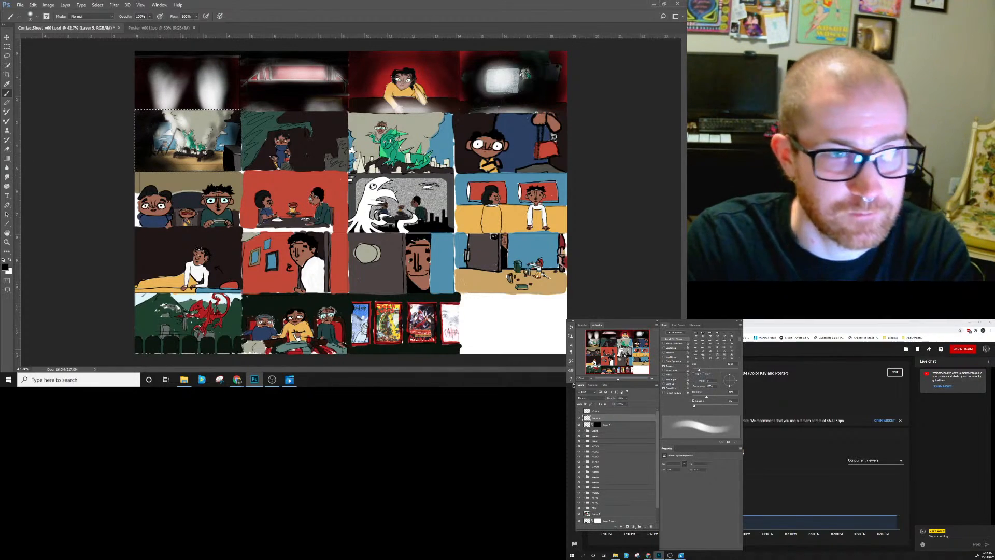
Select the second second-row panel with a rectangular marquee and paint small white highlights over the standing figure.
click(7, 47)
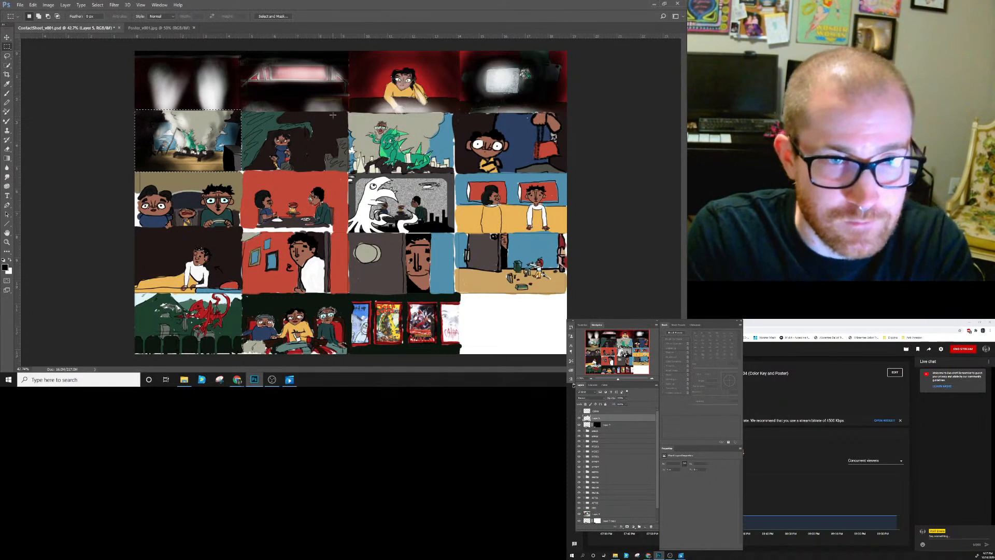
drag(347, 110, 241, 171)
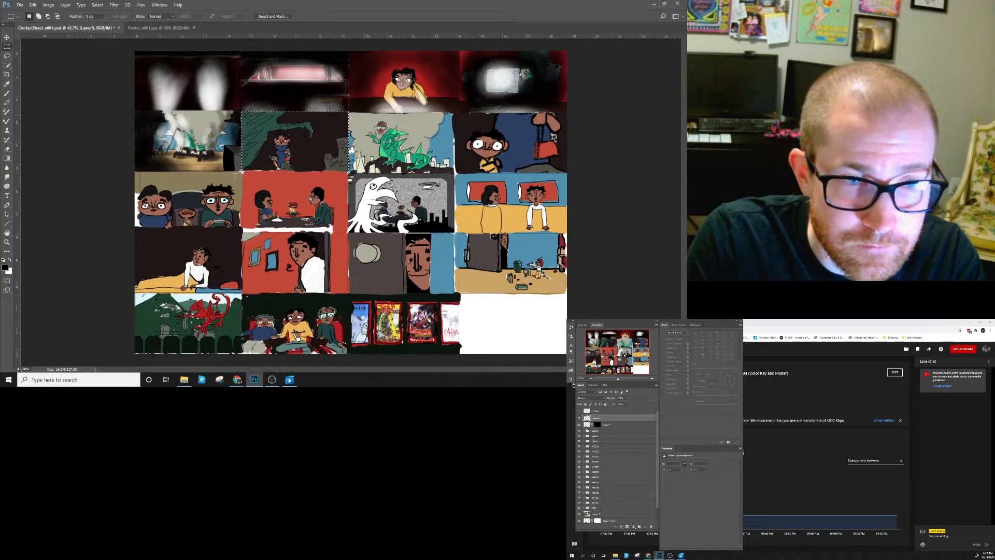
key(b)
key(x)
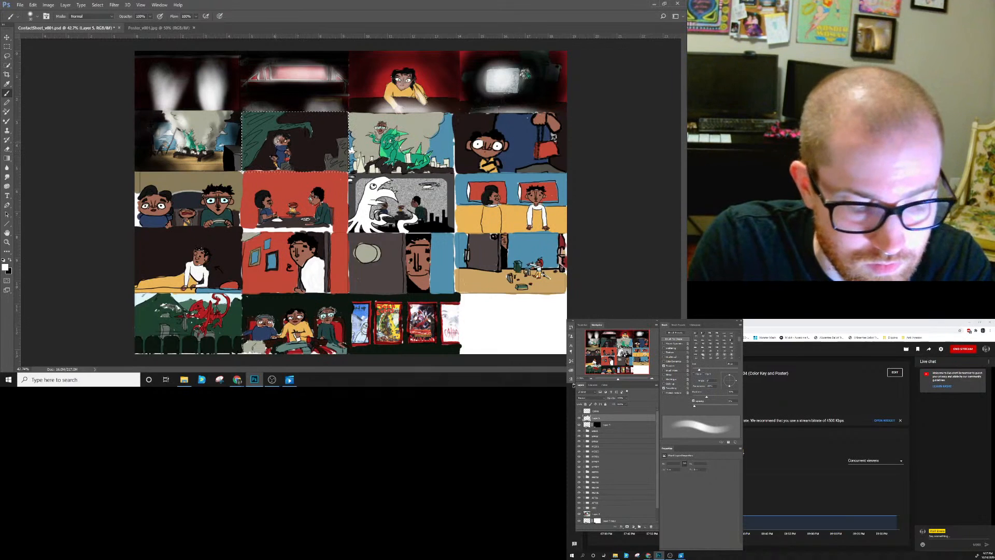
key(ctrl)
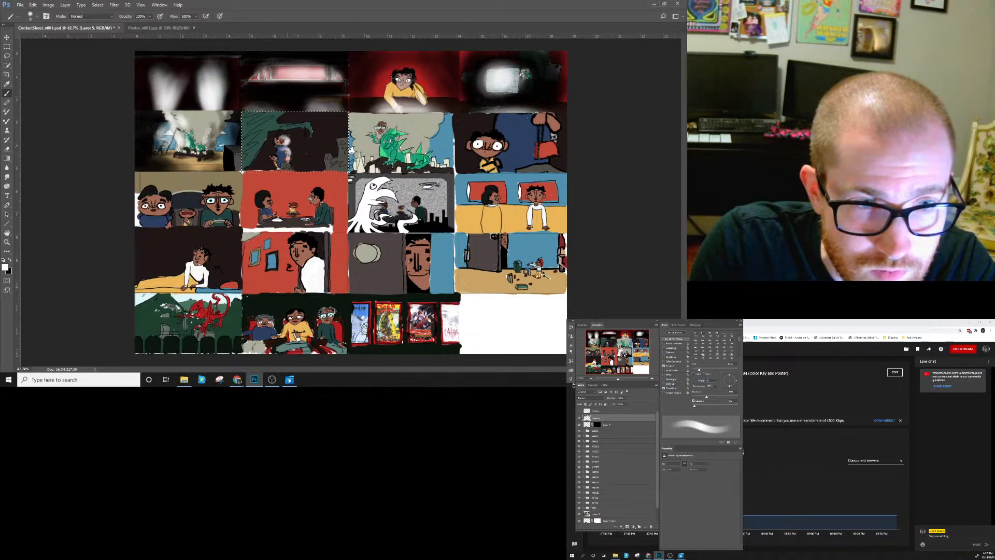
key(bracketleft)
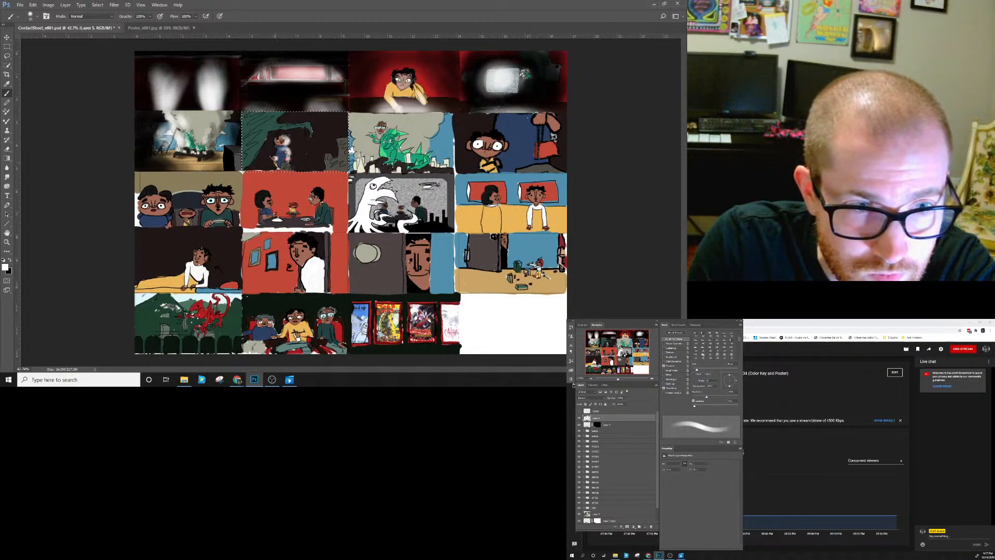
Paint soft white light over the grey rubble and the large green shape in the second second-row panel with a larger brush.
key(bracketright)
key(bracketright)
key(bracketright)
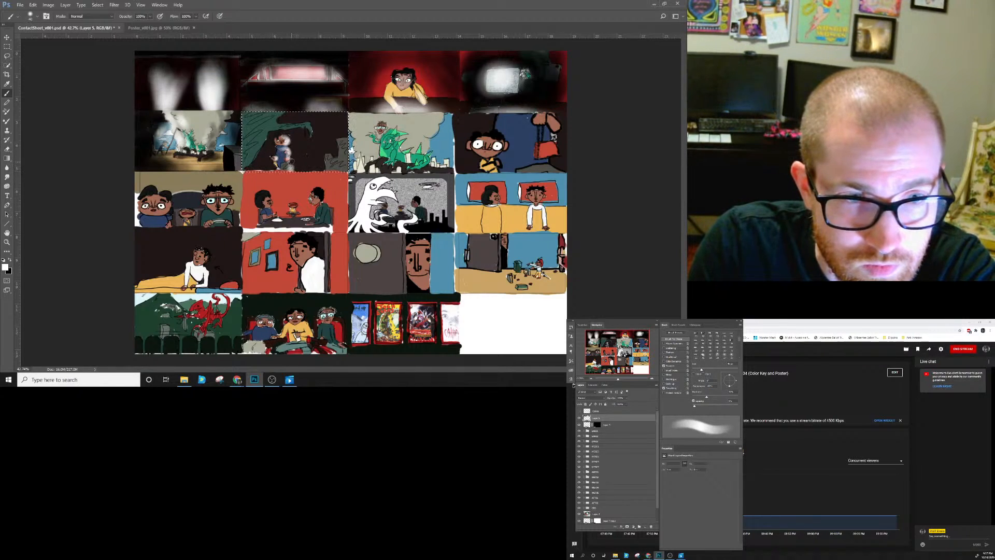
drag(327, 156, 342, 139)
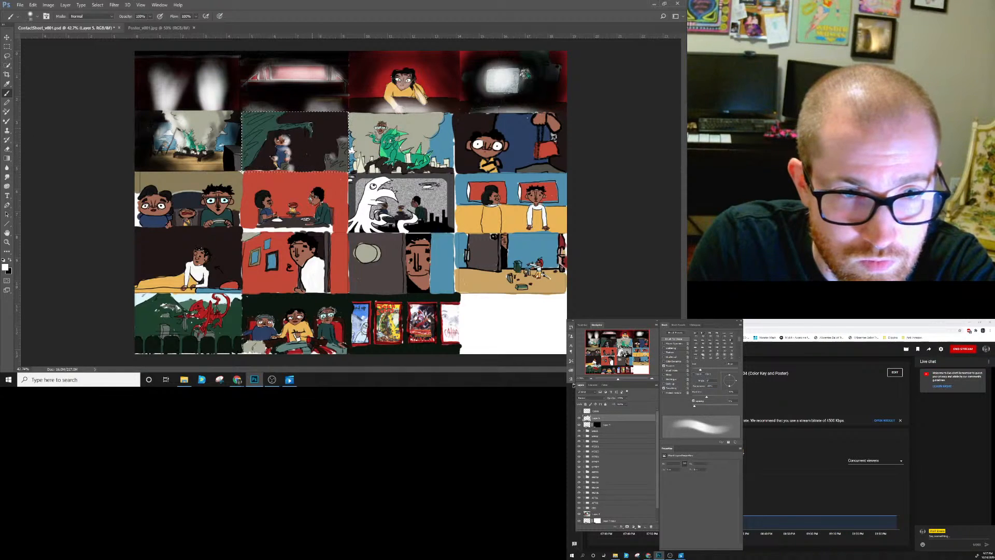
key(bracketright)
key(bracketright)
key(bracketright)
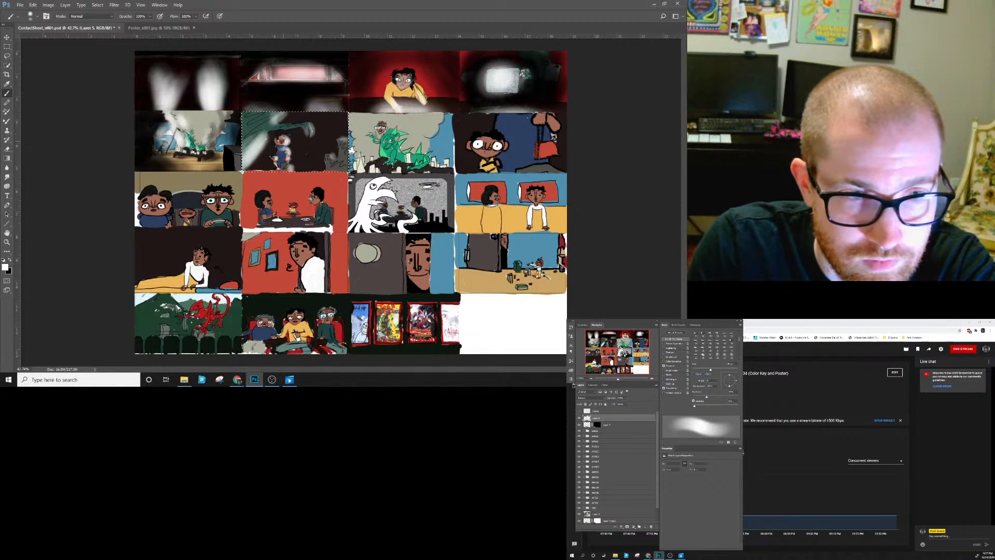
Darken the background around the figure in the second second-row panel with soft black, varying the brush size.
key(x)
key(bracketright)
key(bracketright)
key(bracketright)
key(bracketright)
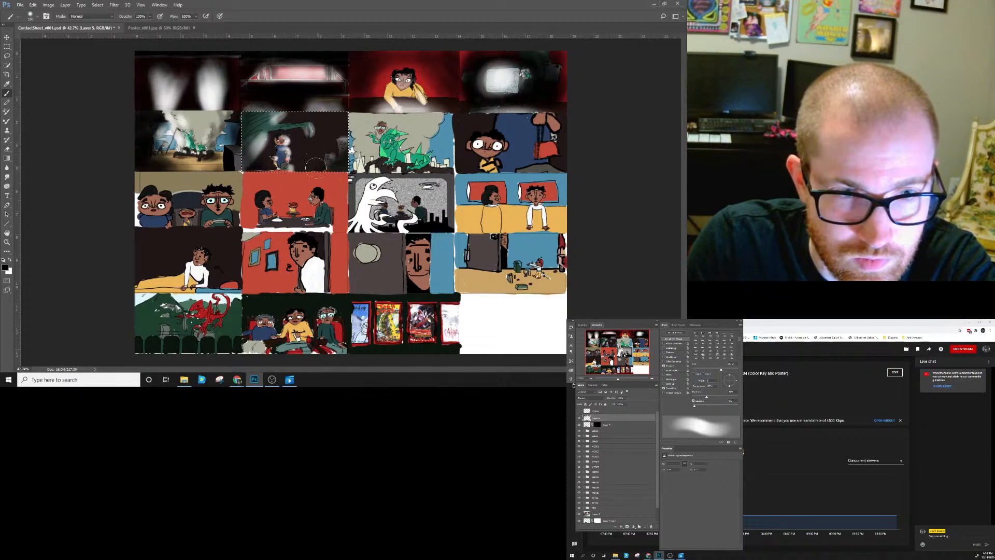
key(bracketleft)
key(bracketleft)
key(bracketleft)
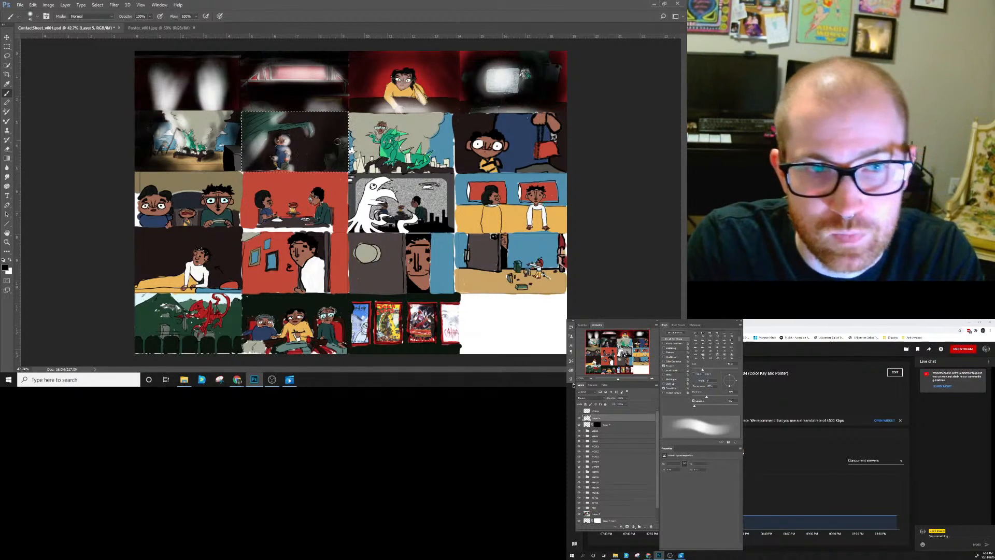
Select the third second-row panel with a rectangular marquee and paint small white highlights on the green creature.
click(7, 47)
click(384, 133)
mouse_move(348, 113)
mouse_down()
mouse_move(373, 139)
mouse_move(459, 171)
mouse_up()
key(b)
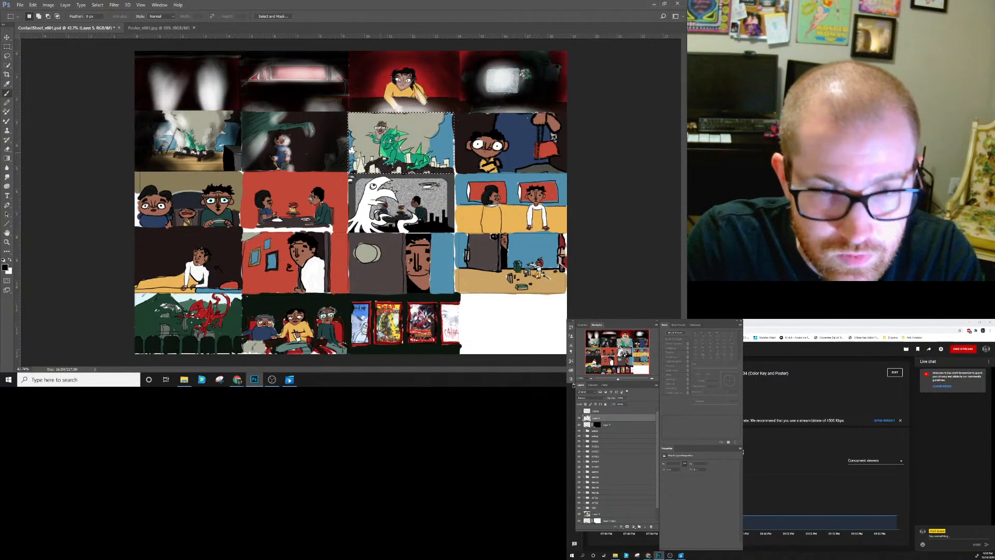
key(x)
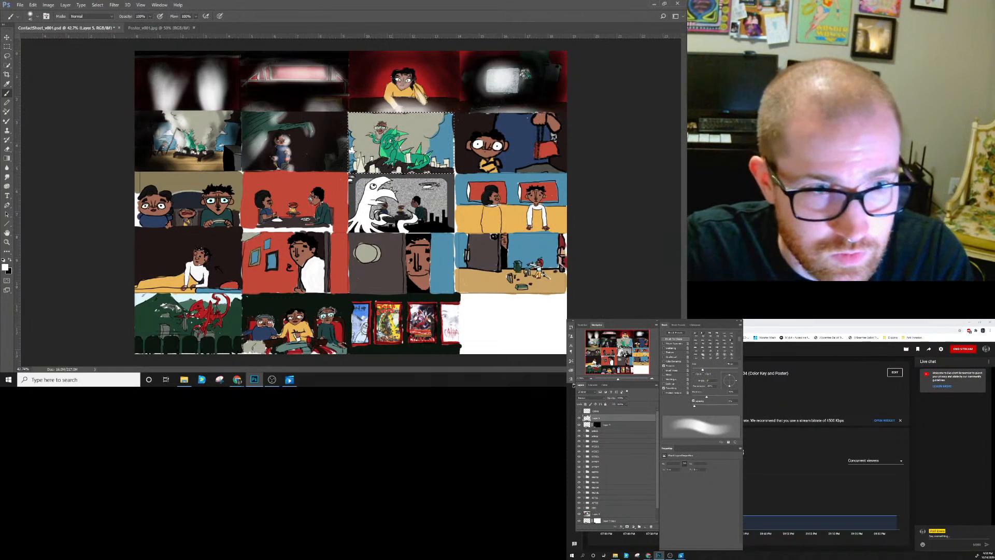
key(bracketleft)
key(bracketleft)
key(bracketleft)
key(bracketleft)
key(bracketleft)
key(bracketleft)
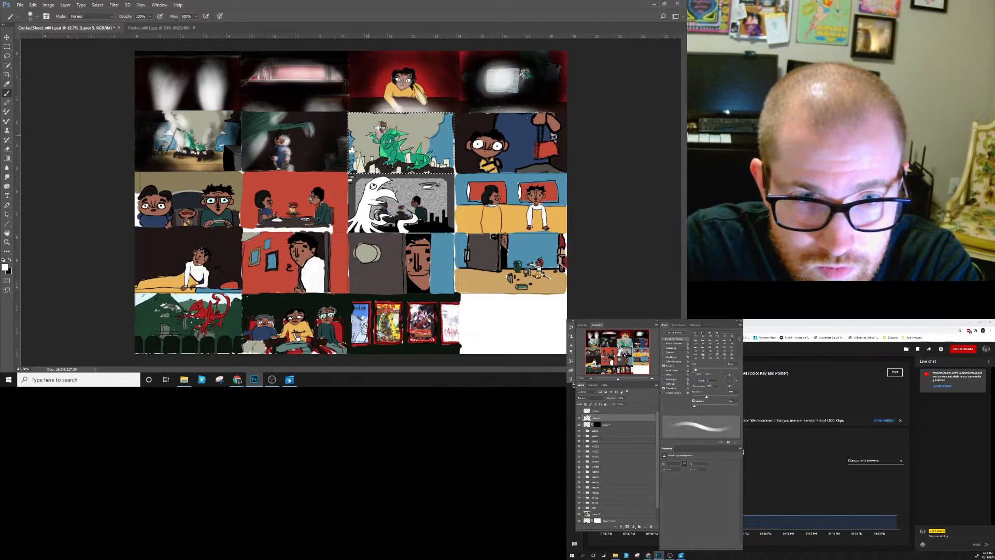
key(bracketright)
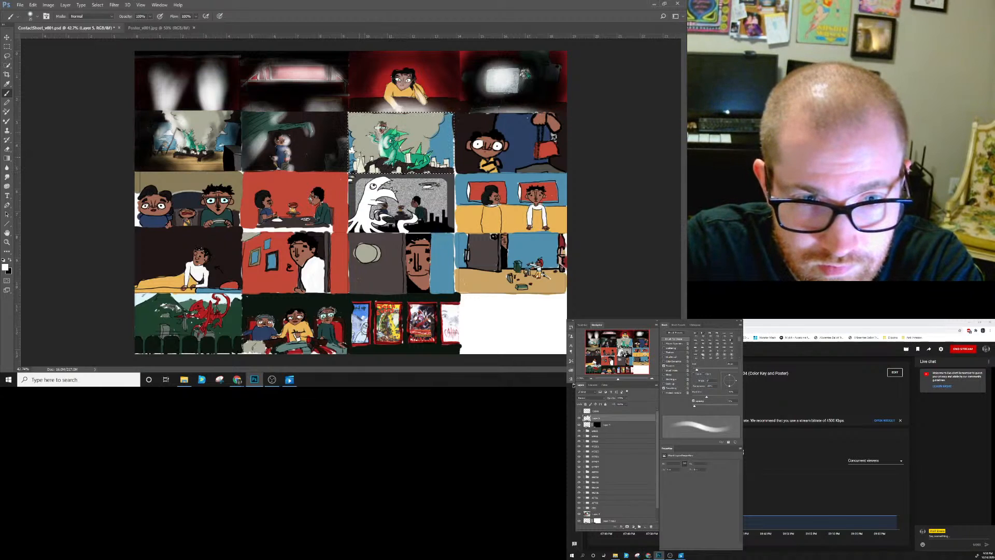
Paint soft white light over the smoke and around the green creature in the third second-row panel, varying the brush size.
key(bracketright)
key(bracketright)
key(bracketright)
key(bracketright)
key(bracketright)
key(bracketright)
key(bracketright)
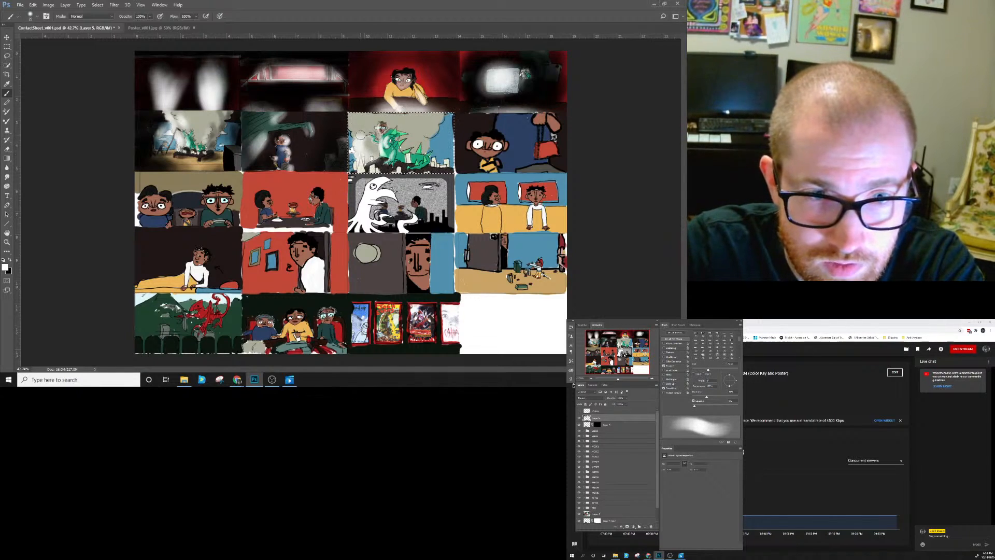
key(bracketleft)
key(bracketleft)
key(bracketleft)
key(bracketleft)
key(bracketleft)
key(bracketleft)
key(bracketleft)
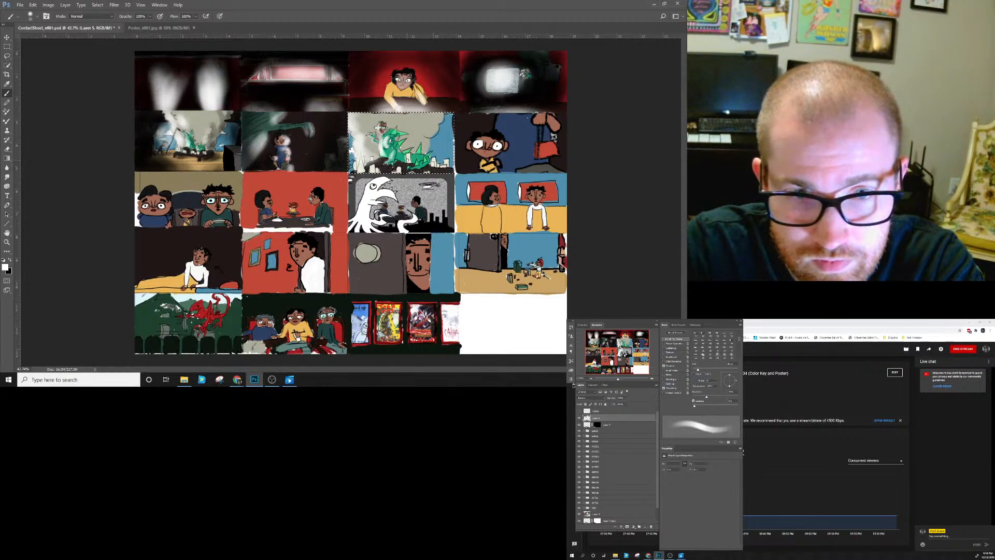
Undo the last stroke and paint small black shadows around the creature and buildings in the third second-row panel.
key(x)
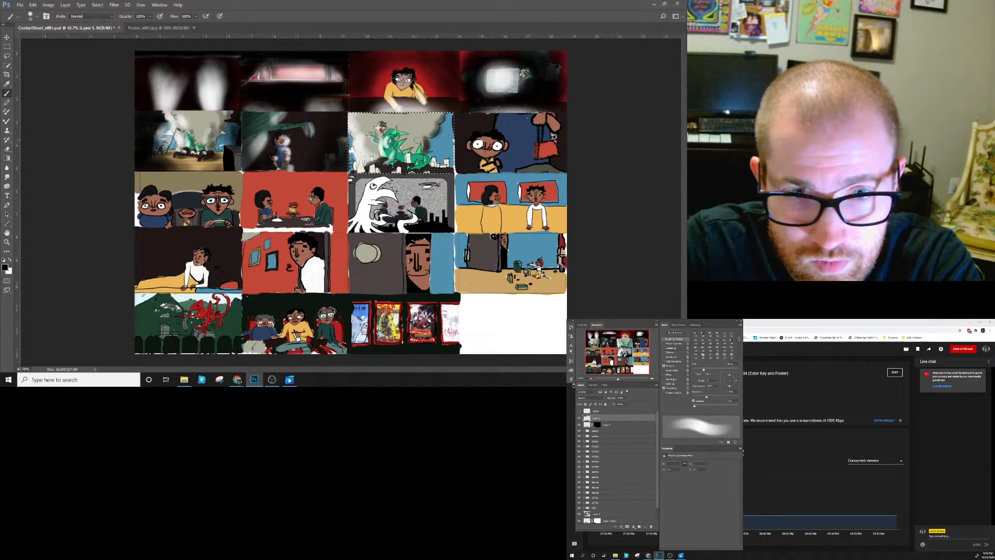
key(ctrl+z)
key(bracketleft)
key(bracketleft)
key(bracketleft)
key(bracketleft)
key(bracketleft)
key(bracketleft)
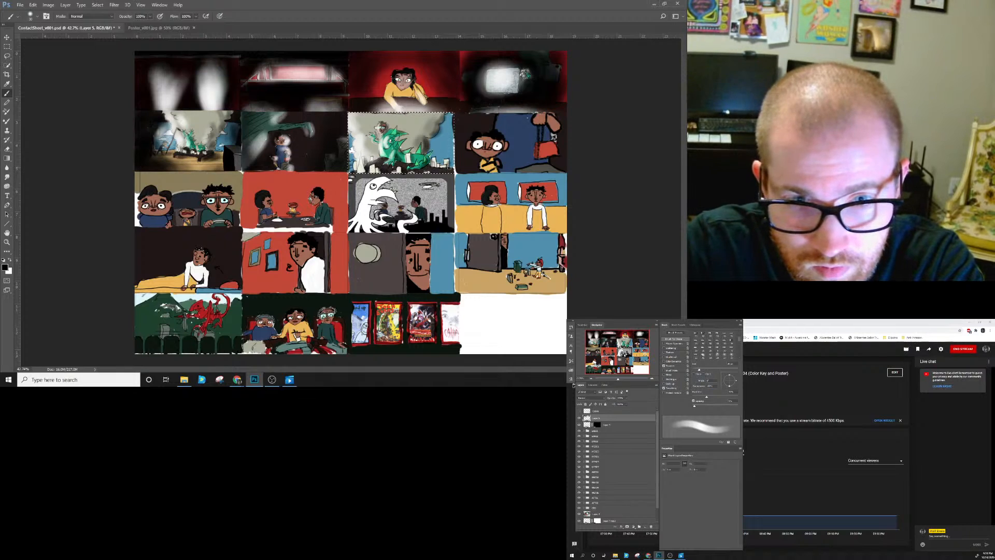
Deepen the black shading along the lower buildings and edges of the third second-row panel with a larger brush.
key(bracketright)
key(bracketright)
key(bracketright)
key(bracketright)
key(bracketright)
key(bracketright)
key(bracketright)
key(bracketright)
key(bracketright)
key(bracketright)
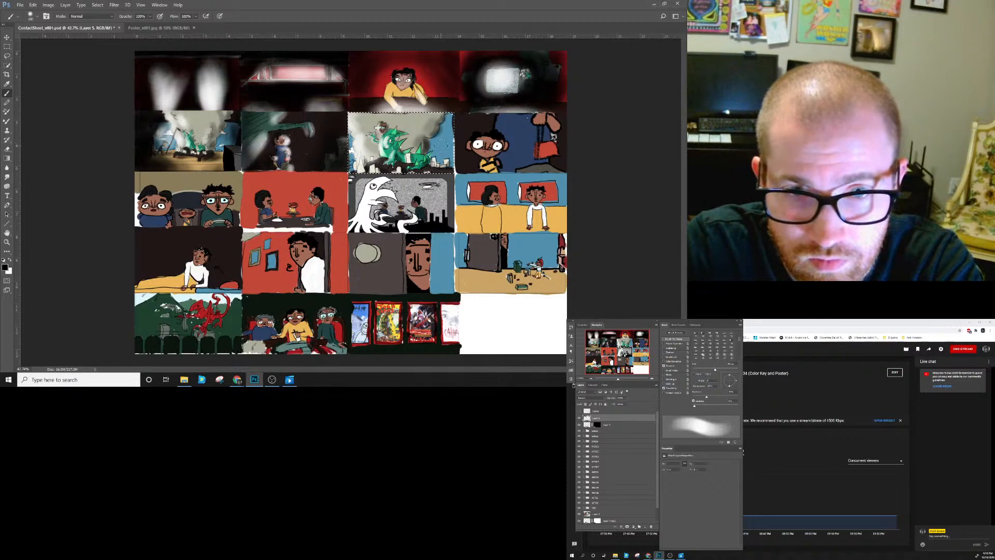
key(bracketleft)
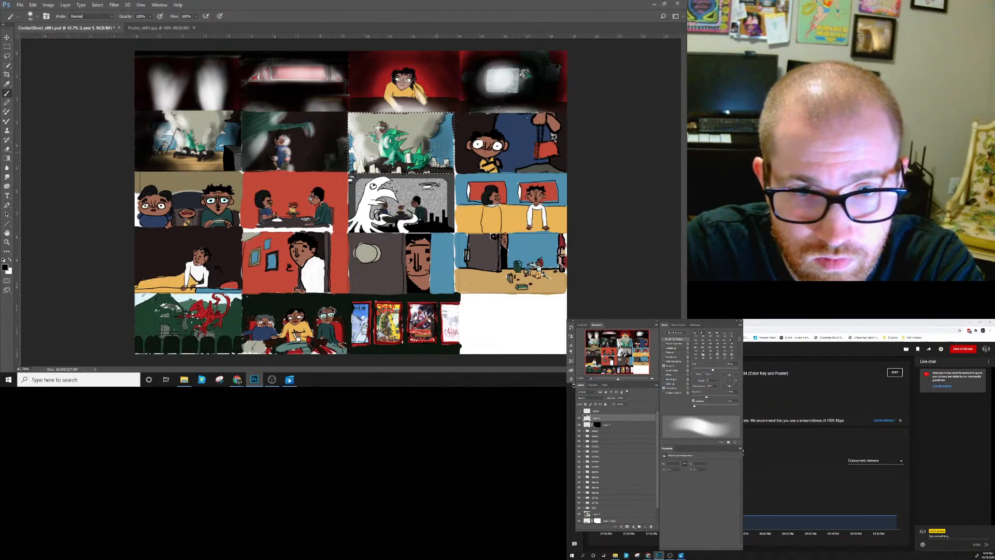
key(bracketleft)
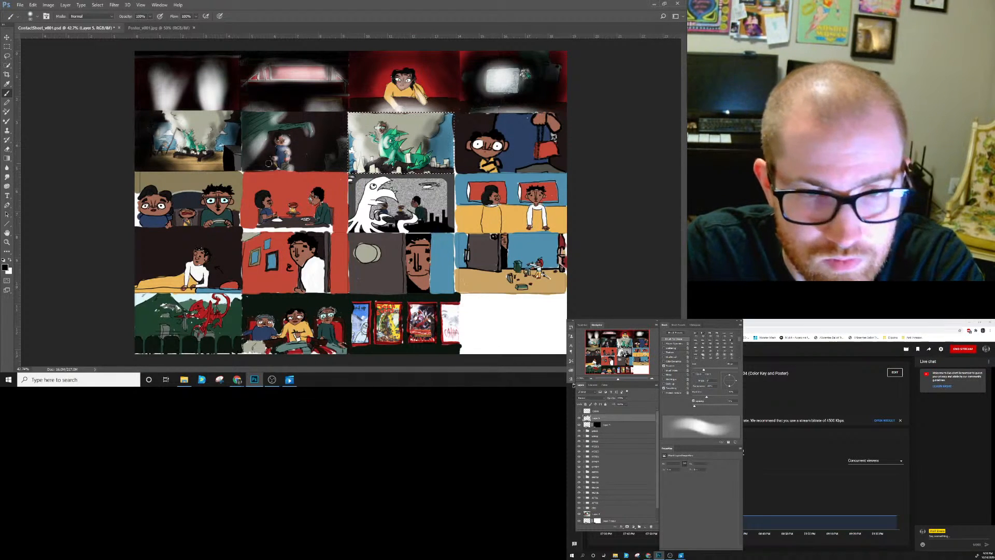
Select the fourth second-row panel with a rectangular marquee, painting white light over both figures and black around the blue background's edges.
click(7, 47)
click(53, 72)
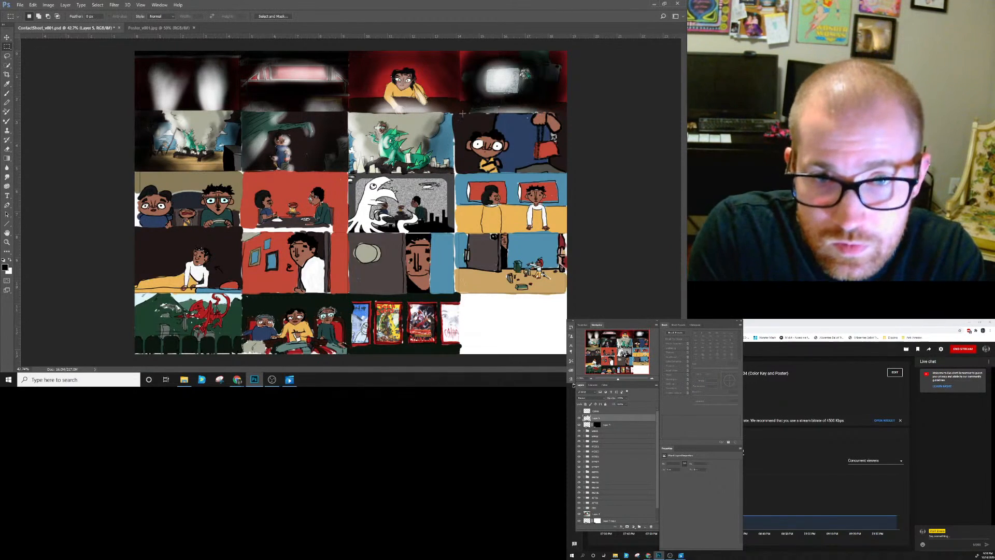
mouse_move(460, 113)
mouse_down()
mouse_move(518, 156)
mouse_move(568, 173)
mouse_up()
key(b)
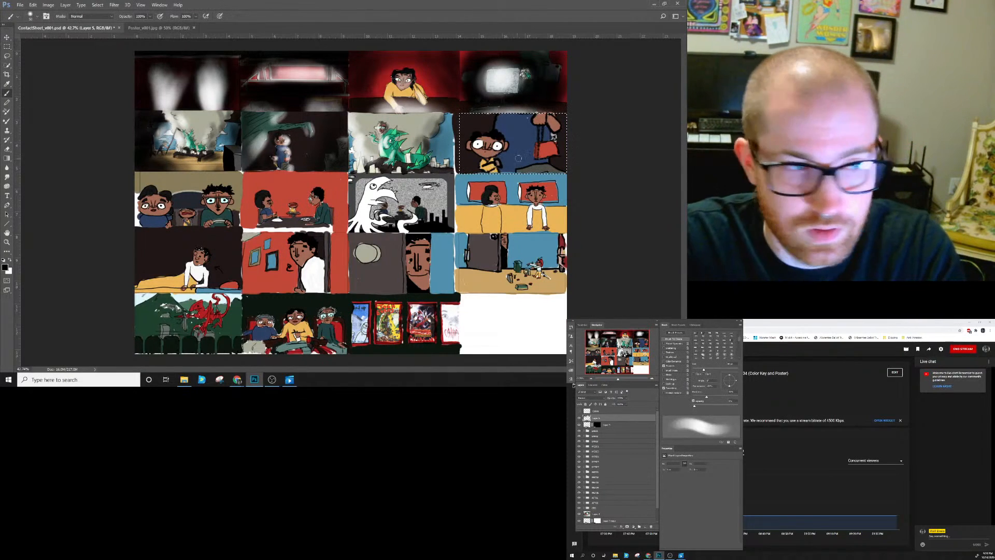
key(x)
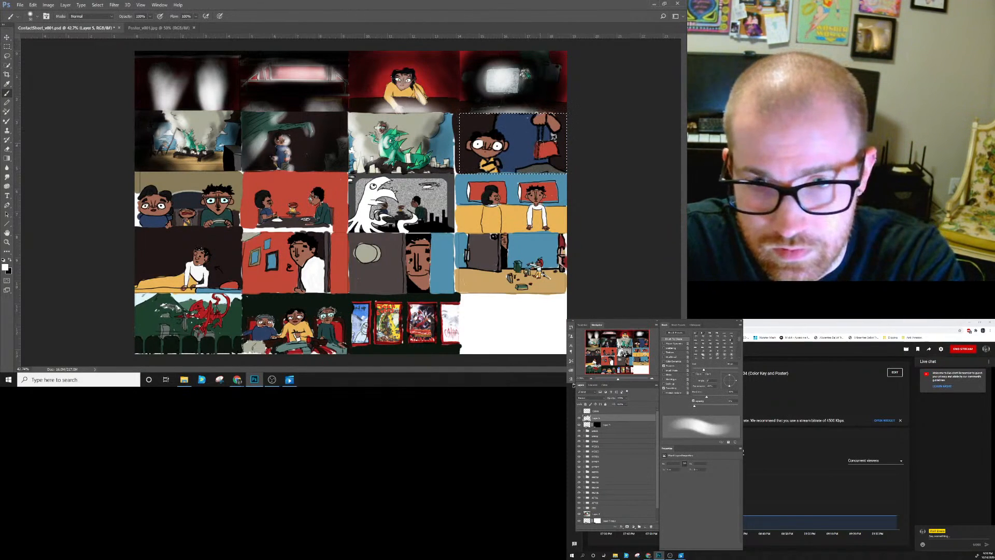
key(bracketleft)
key(bracketleft)
key(bracketleft)
key(bracketleft)
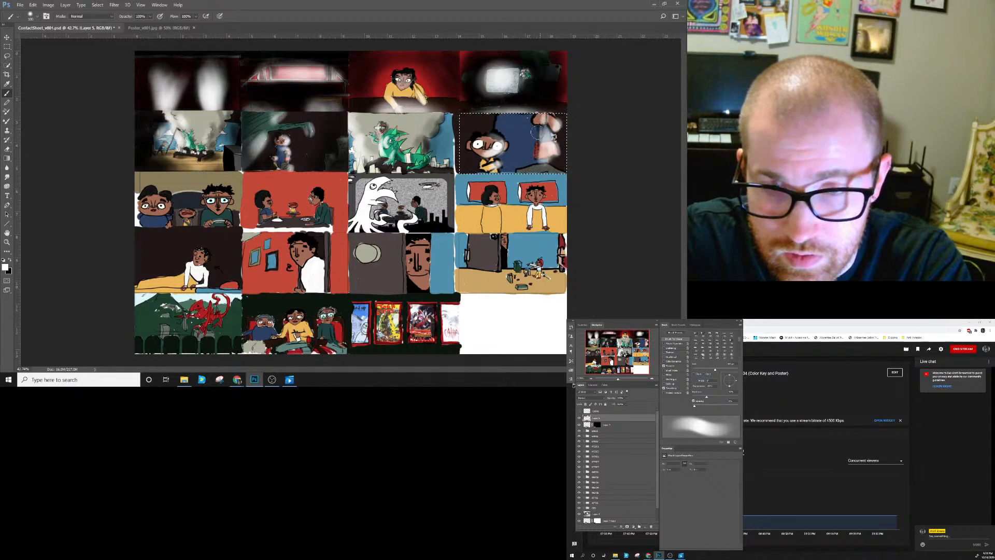
key(x)
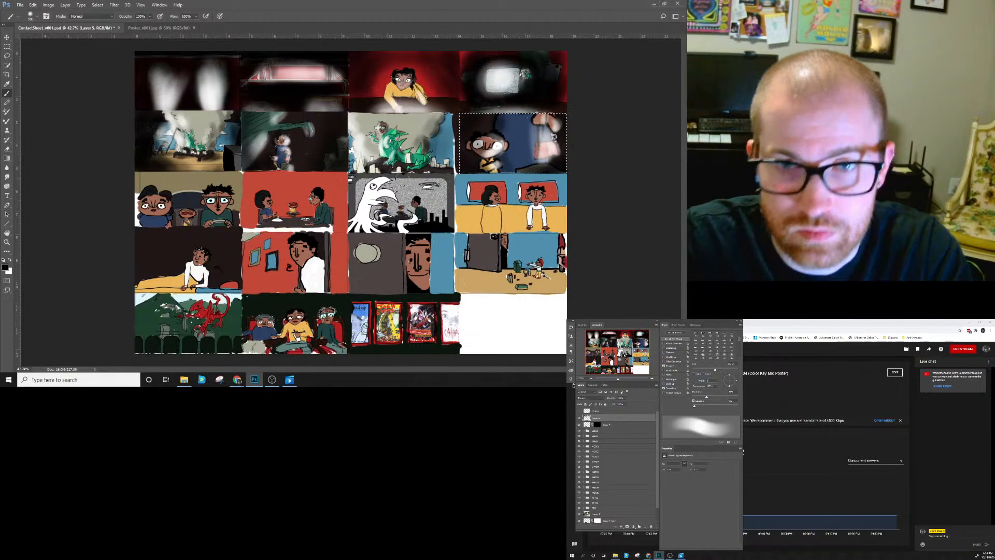
Select the first third-row panel with a rectangular marquee and darken the car interior around the three figures with black.
key(m)
click(87, 155)
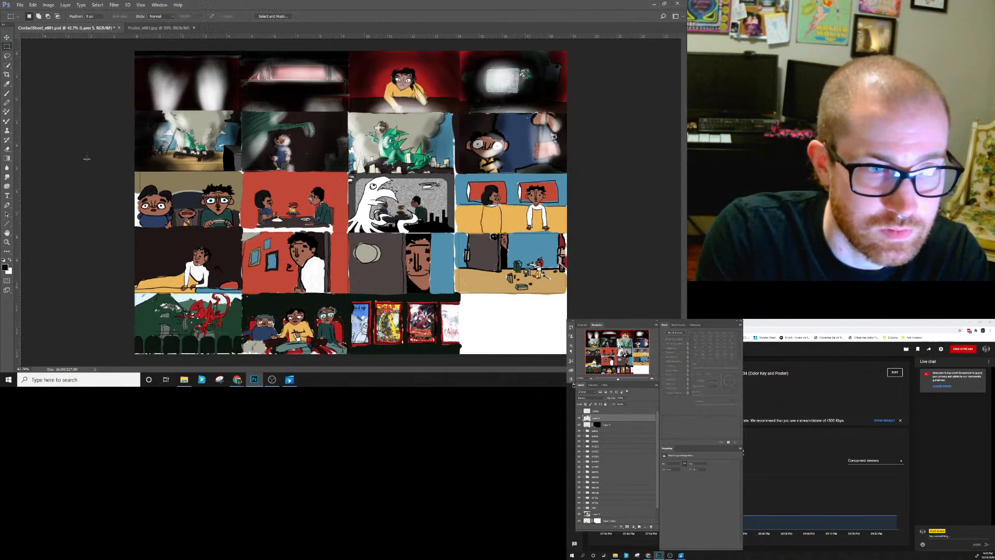
drag(134, 171, 242, 227)
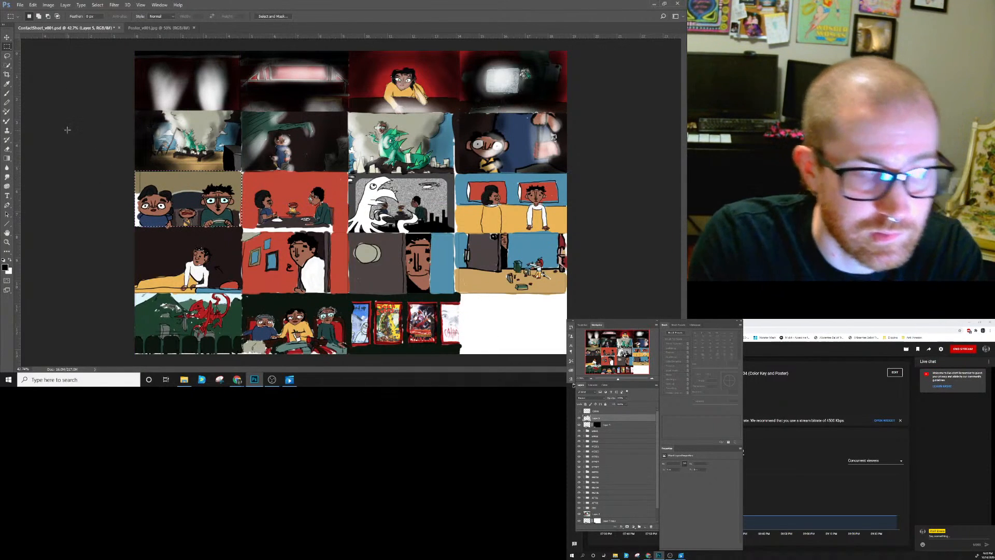
key(b)
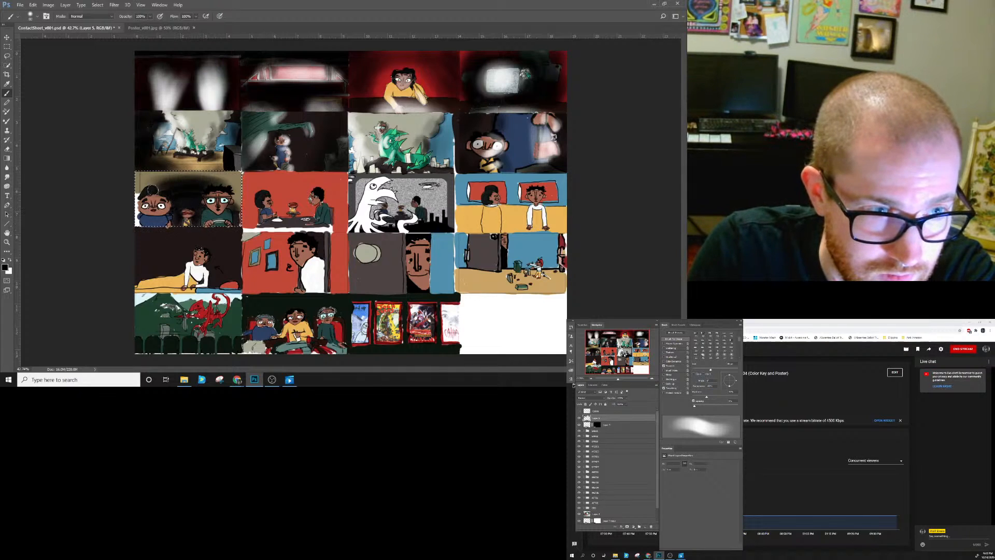
key(bracketleft)
key(bracketleft)
key(bracketleft)
key(bracketleft)
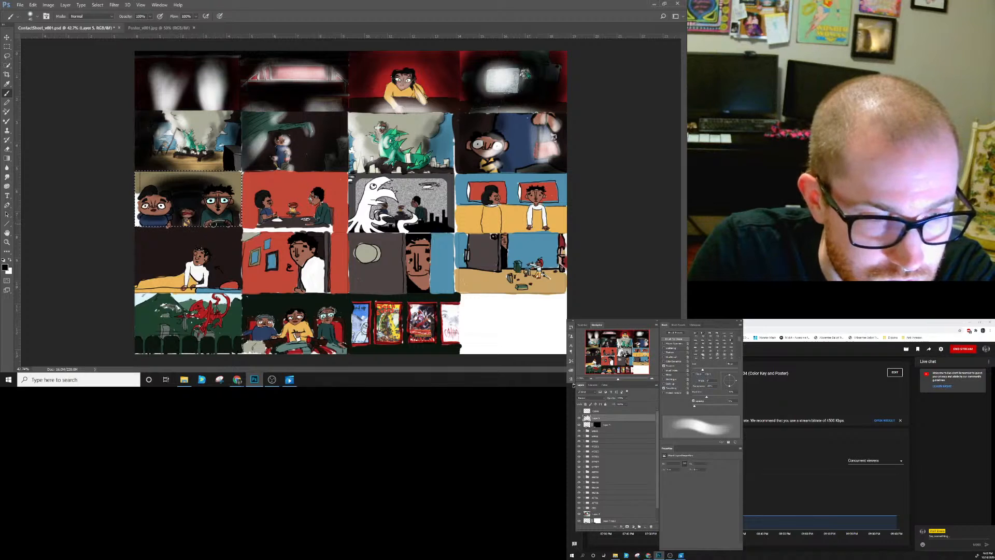
Paint soft white light over the three figures in the first third-row panel, varying the brush size.
key(x)
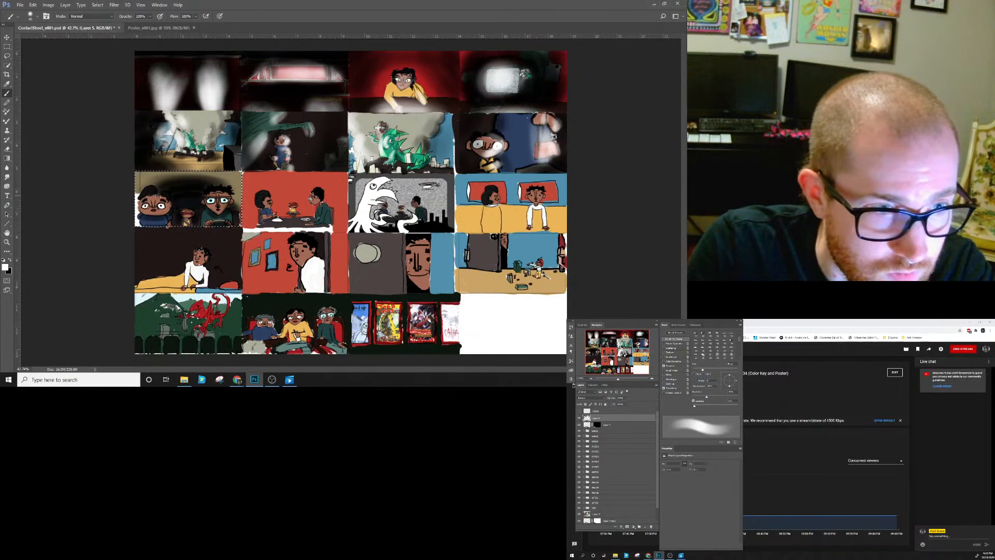
key(bracketright)
key(bracketright)
key(bracketright)
key(bracketright)
key(bracketright)
key(bracketright)
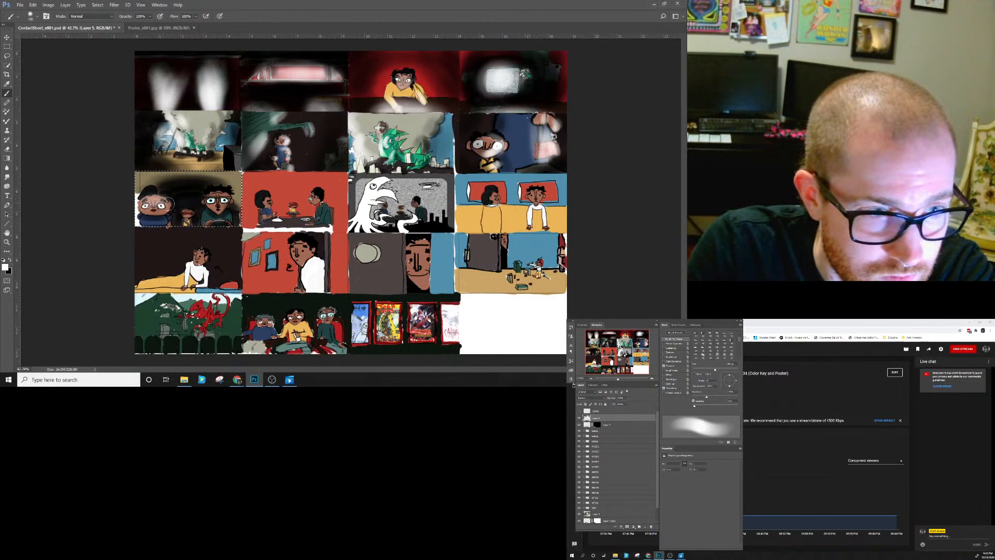
key(bracketleft)
key(bracketleft)
key(bracketleft)
key(bracketleft)
key(bracketleft)
key(bracketleft)
key(bracketleft)
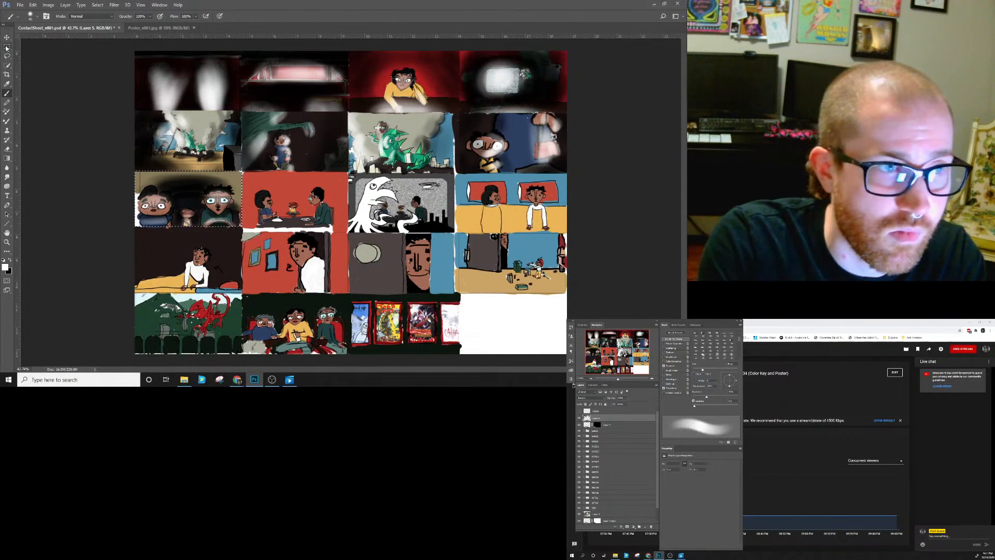
Select the second third-row panel with a rectangular marquee and paint white highlights over the seated figures and the food.
click(6, 47)
click(242, 171)
drag(242, 171, 348, 231)
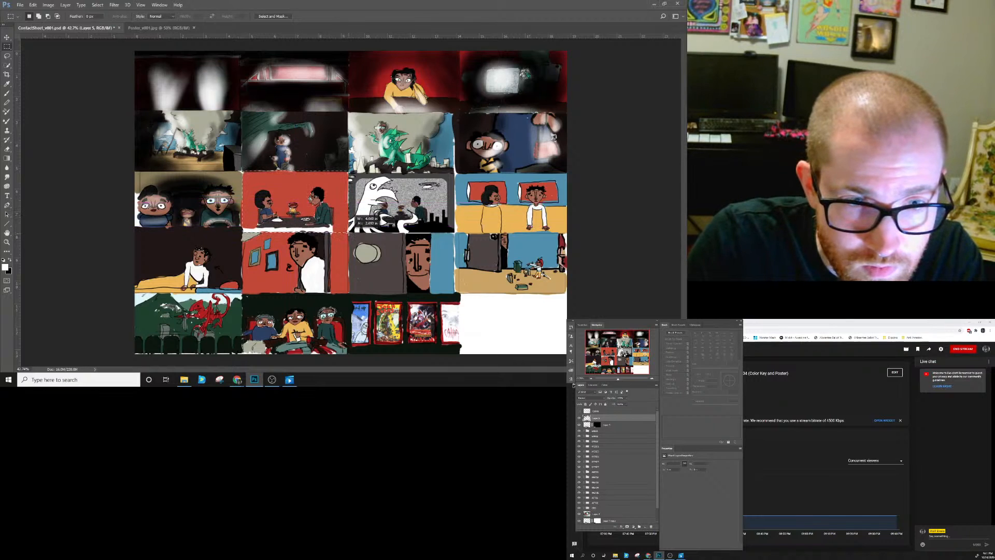
key(b)
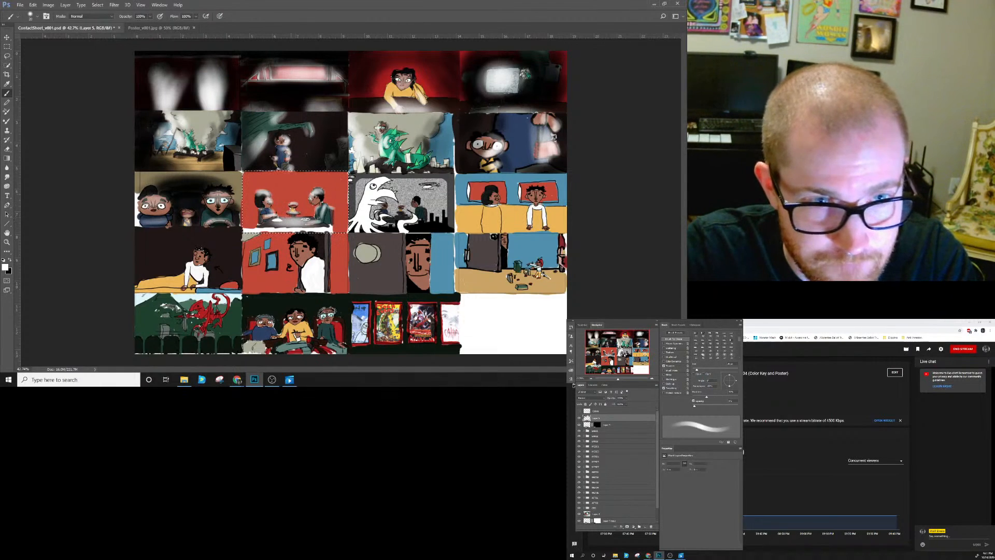
Paint a soft white glow across the upper red wall of the second third-row panel with a larger brush.
key(bracketright)
key(bracketright)
key(bracketright)
key(bracketright)
key(bracketright)
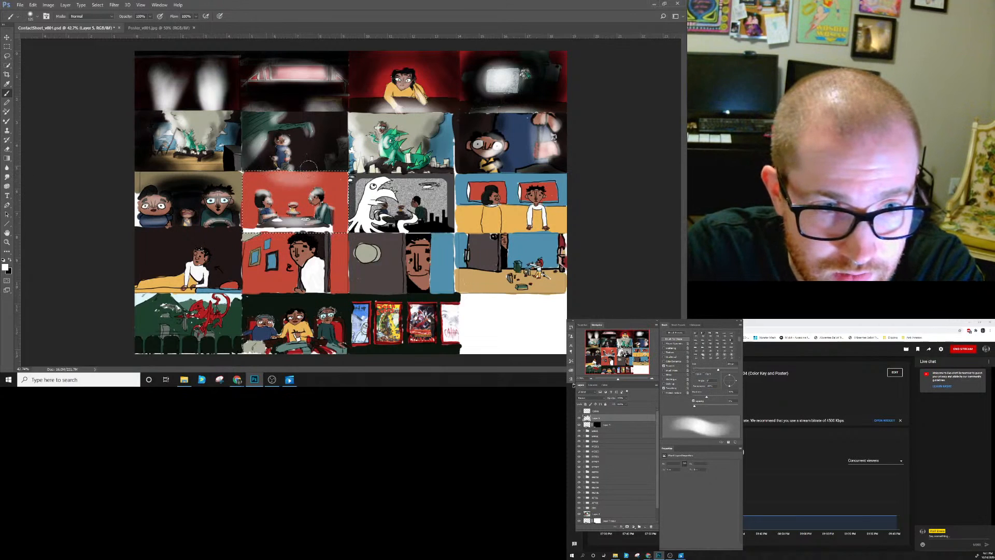
drag(324, 179, 265, 179)
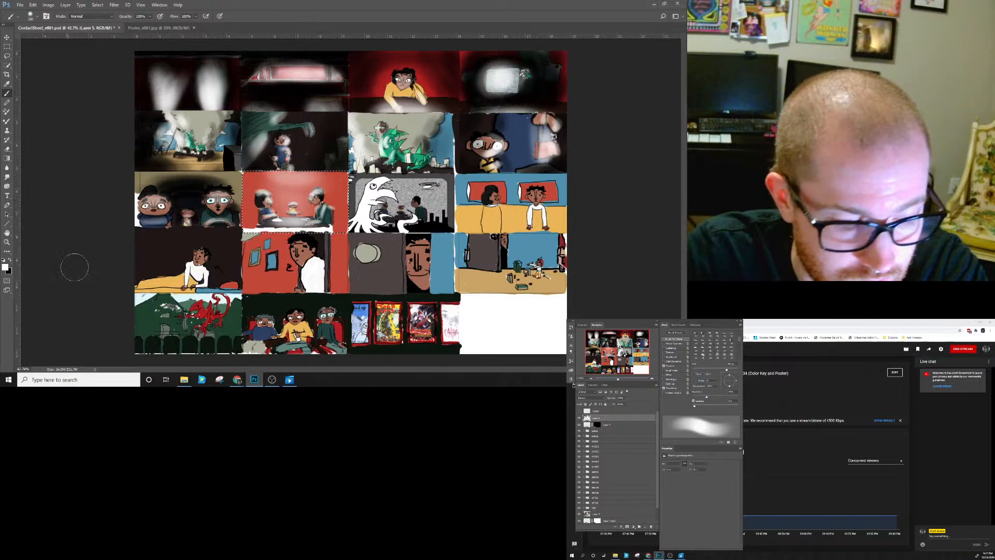
Darken the corners, tablecloth and figures' outer sides in the second third-row panel with black, varying the brush size.
key(x)
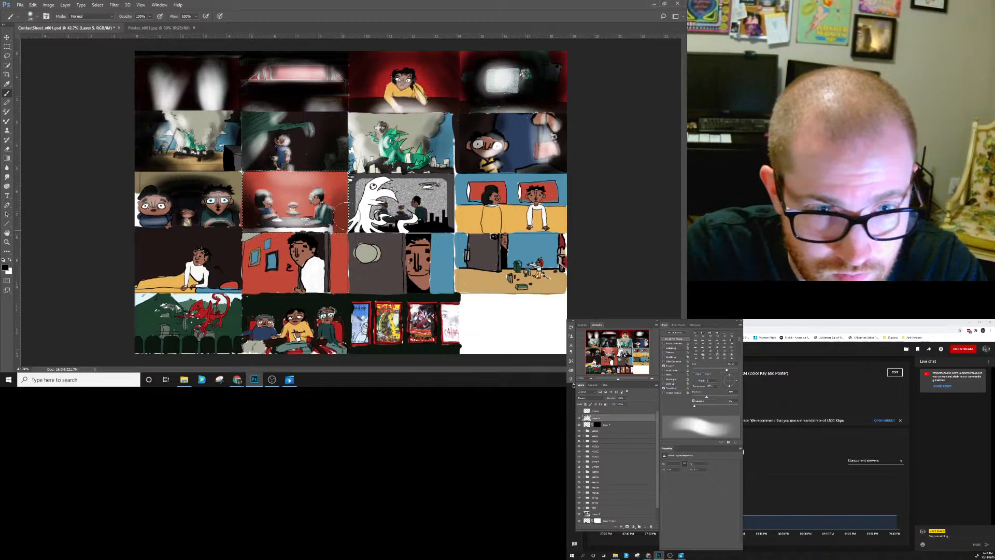
key(bracketleft)
key(bracketleft)
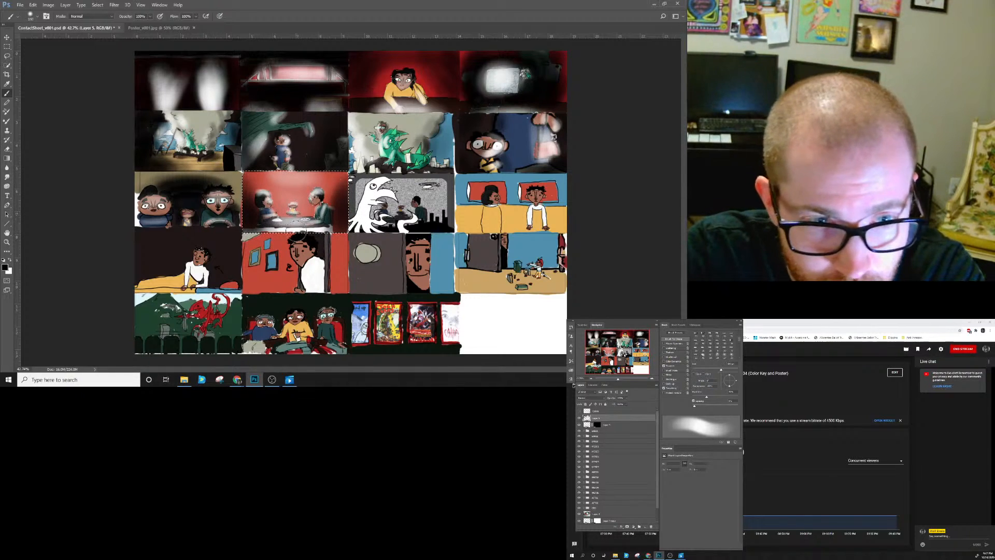
key(bracketleft)
key(bracketleft)
key(bracketleft)
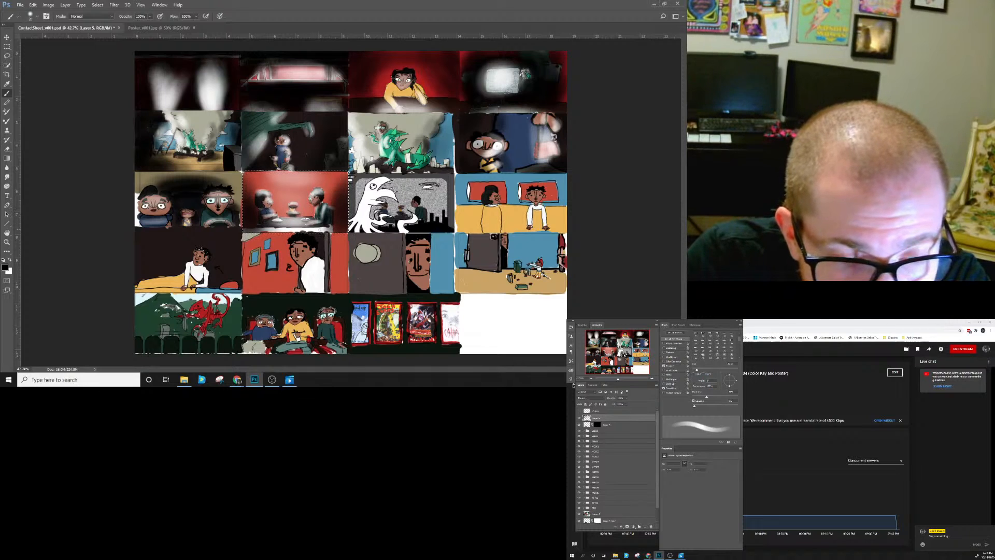
key(bracketright)
key(bracketright)
key(bracketright)
key(bracketright)
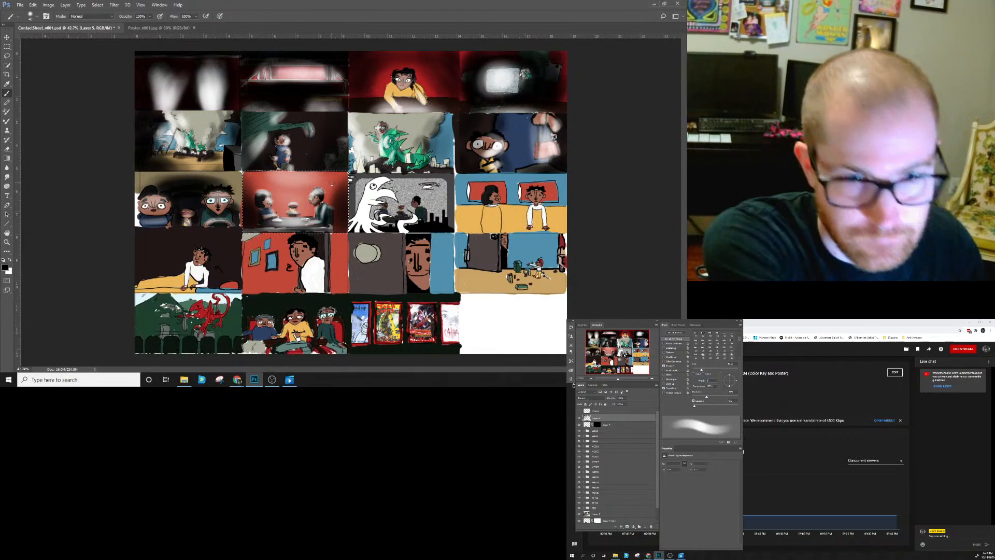
Select the third third-row panel with a rectangular marquee and darken the grey background behind the white creature with a small black brush.
click(9, 48)
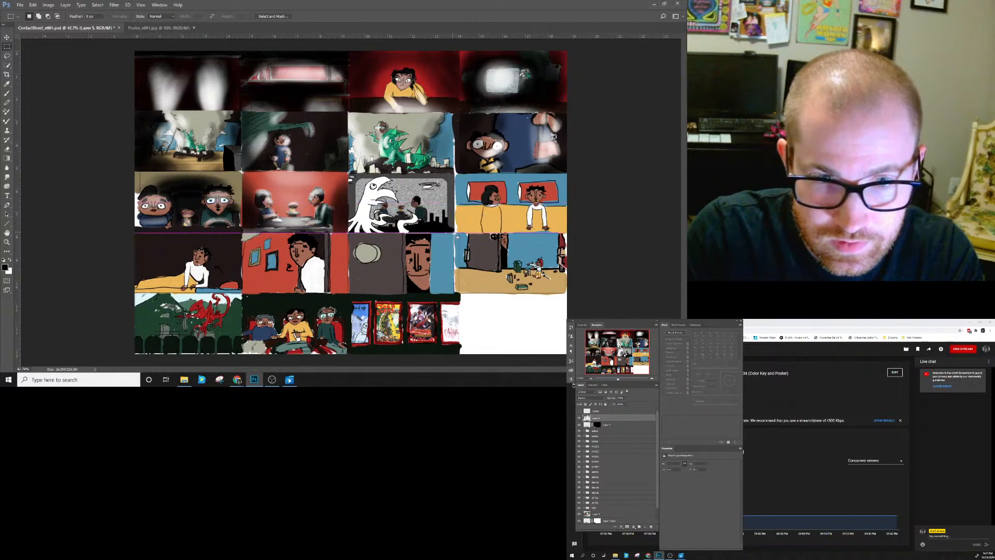
drag(456, 236, 455, 233)
key(b)
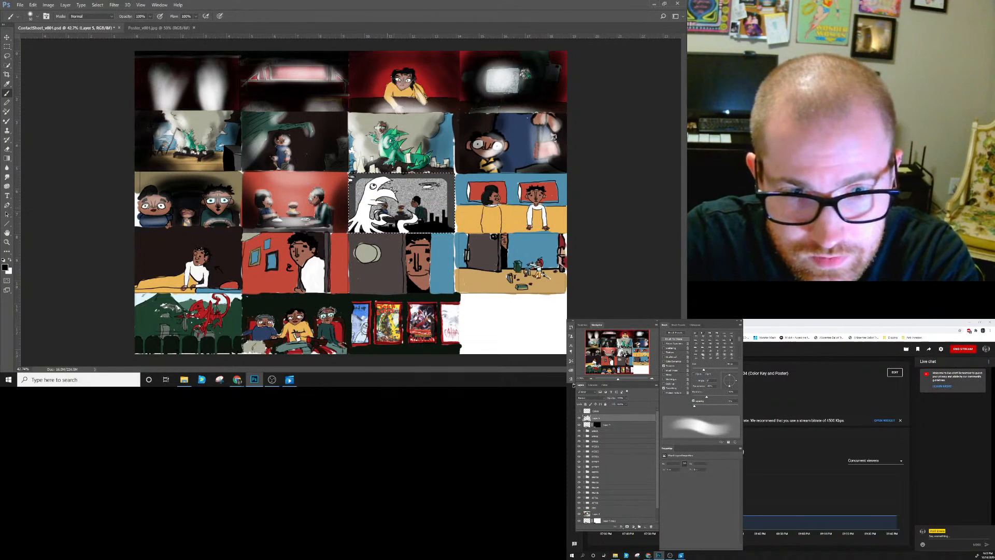
key(bracketleft)
key(bracketleft)
key(bracketleft)
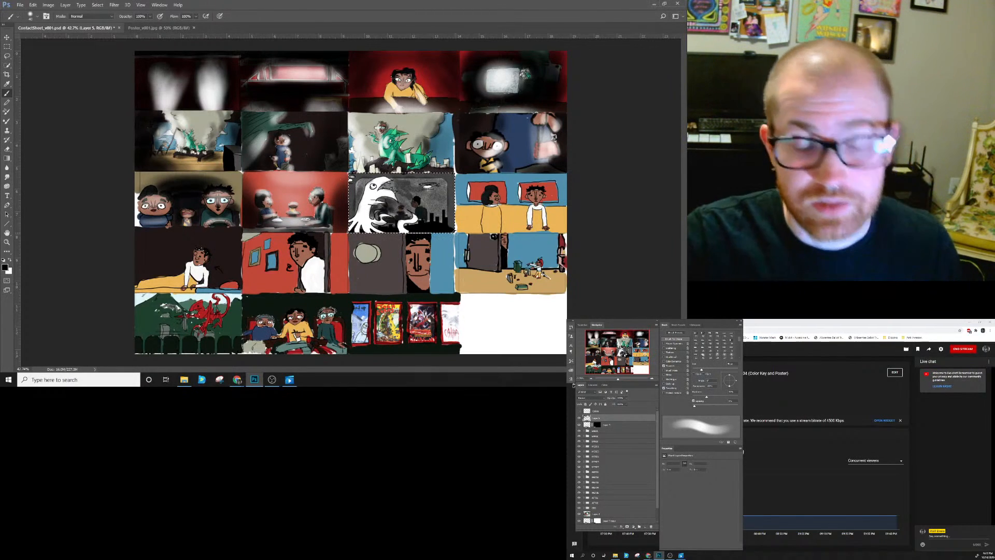
Select the fourth third-row panel with a rectangular marquee and paint black shadows along one side of the two figures.
click(6, 46)
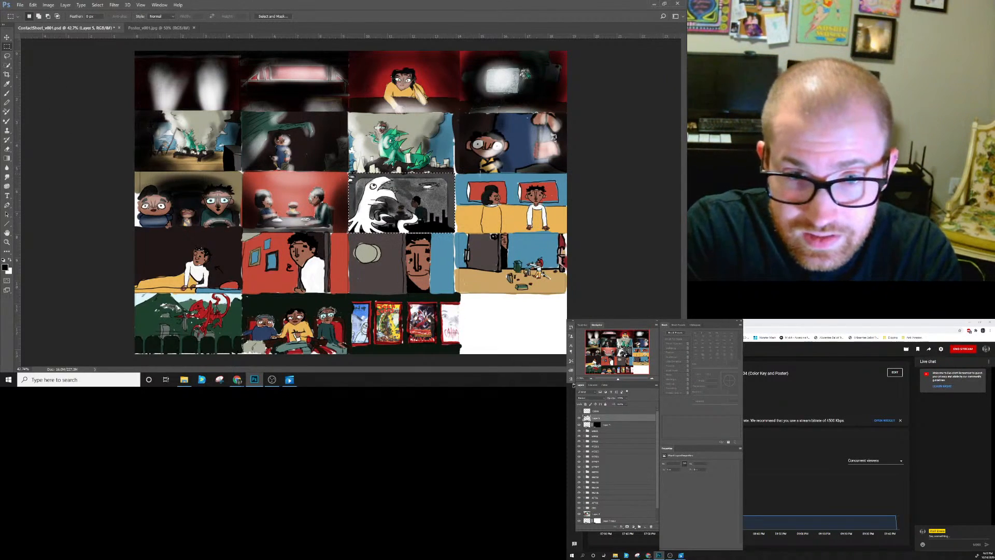
drag(569, 173, 456, 234)
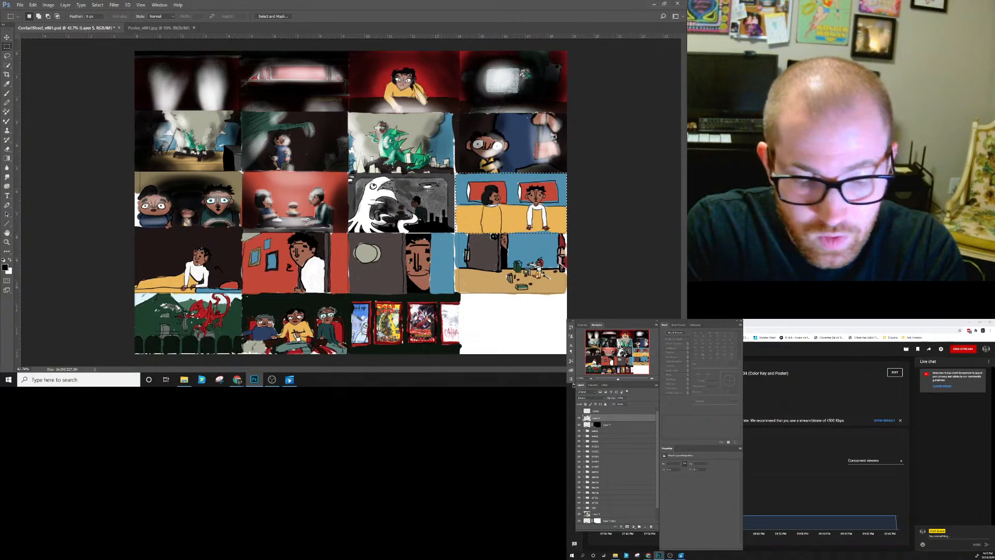
key(b)
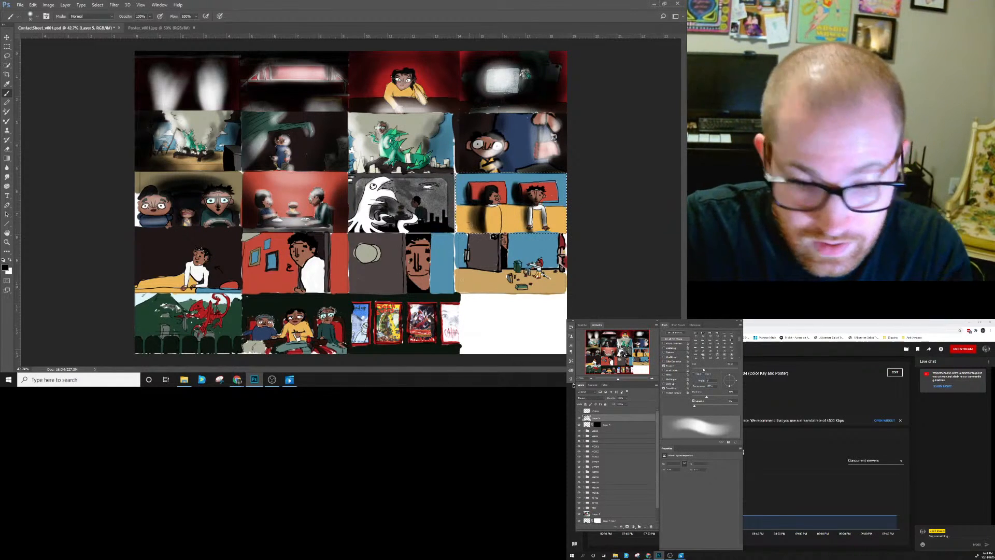
Darken the outer edges and yellow area of the fourth third-row panel with a larger black brush, and add soft white highlights around the figures.
key(bracketright)
key(bracketright)
key(bracketright)
key(bracketright)
key(bracketright)
key(bracketright)
key(bracketright)
key(bracketright)
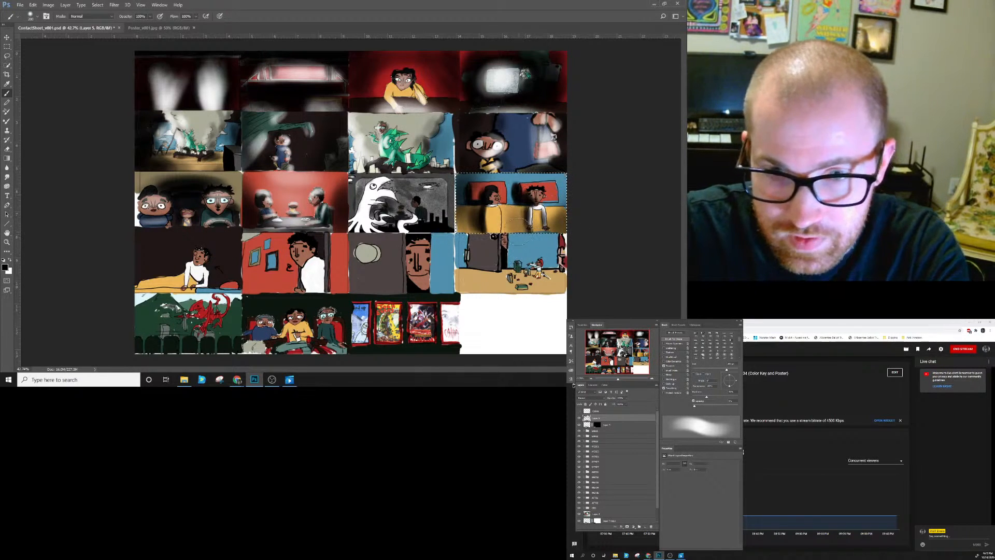
key(x)
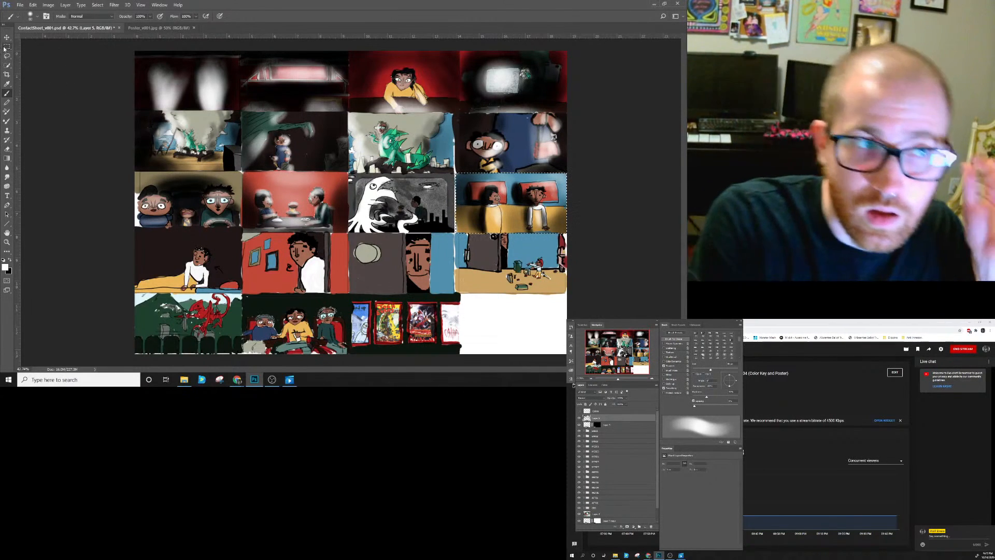
Select the first fourth-row panel with a rectangular marquee and paint white highlights on the figure's head and the pillow with a smaller brush.
key(m)
drag(135, 227, 242, 293)
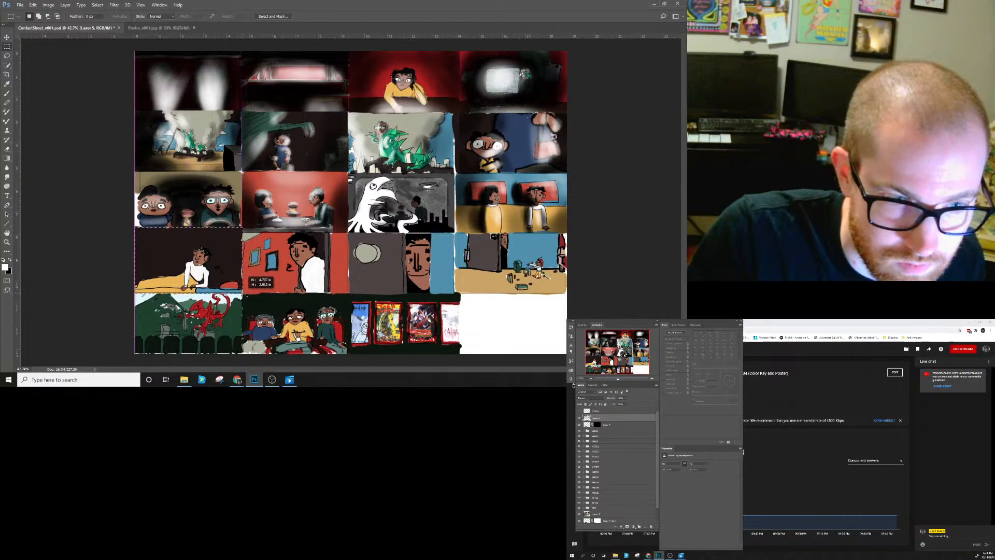
click(8, 93)
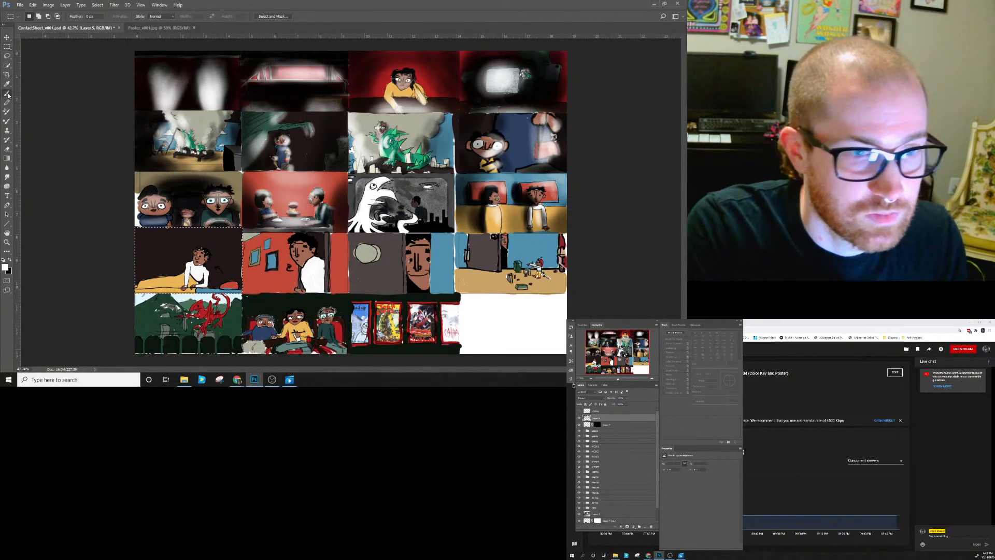
key(bracketleft)
key(bracketleft)
key(bracketleft)
key(bracketleft)
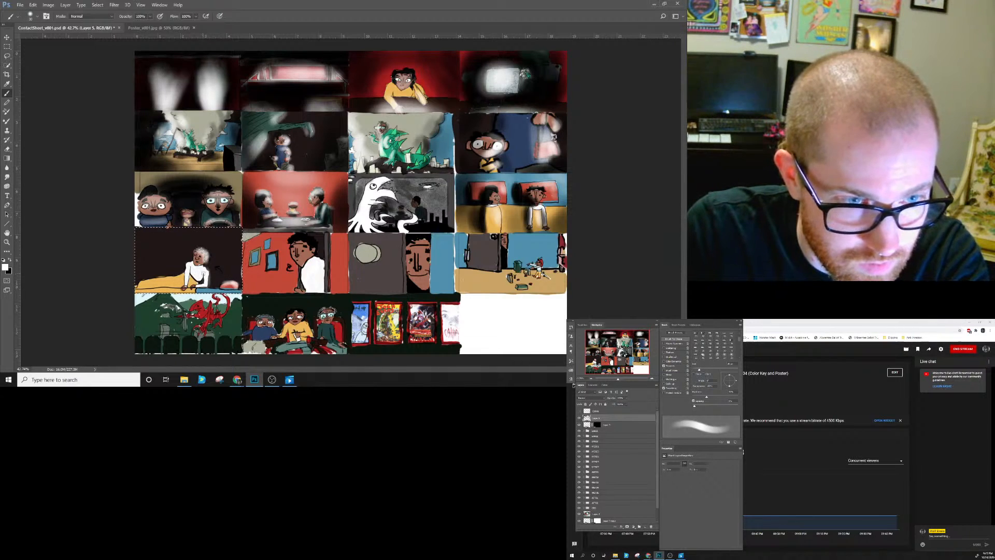
Shade the figure, bed and background of the first fourth-row panel with black, varying the brush size.
key(x)
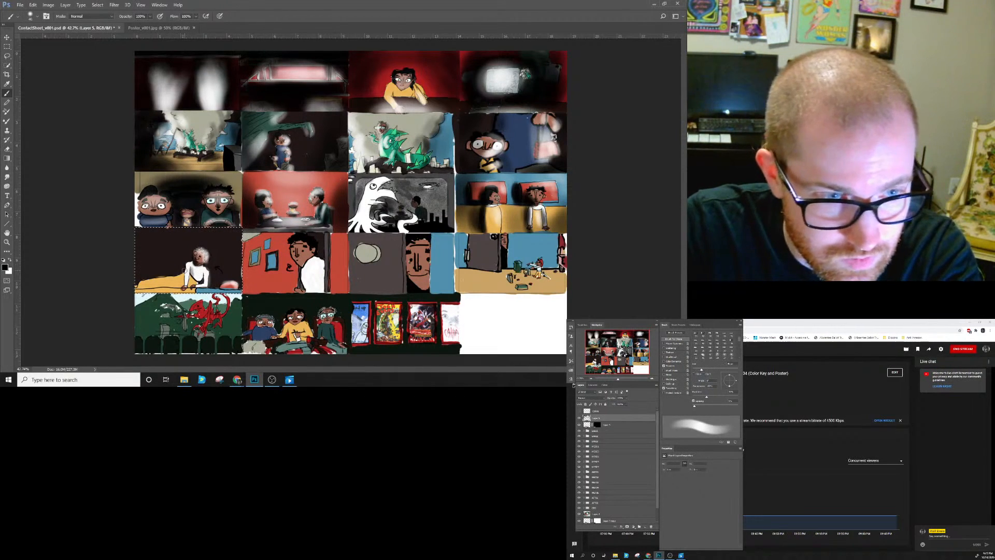
key(bracketleft)
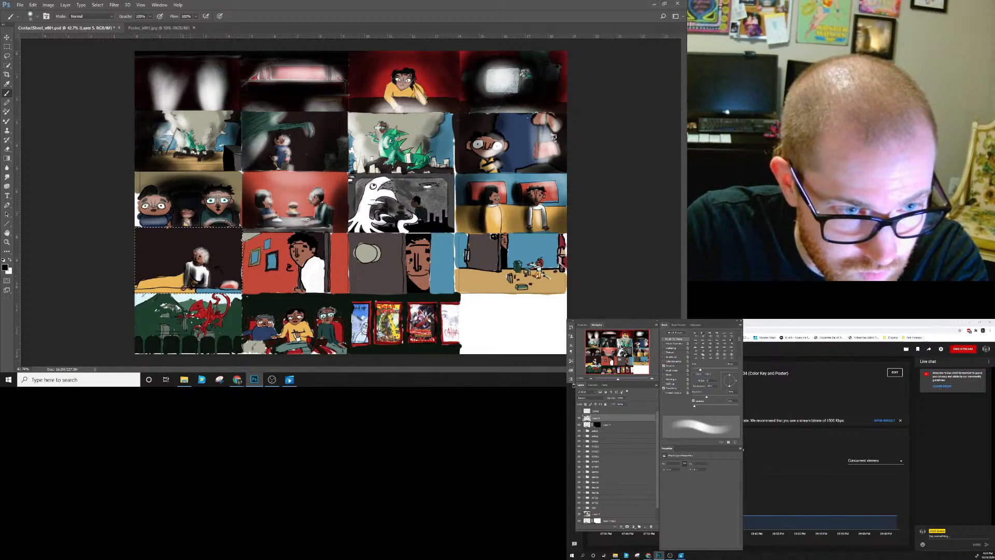
key(bracketright)
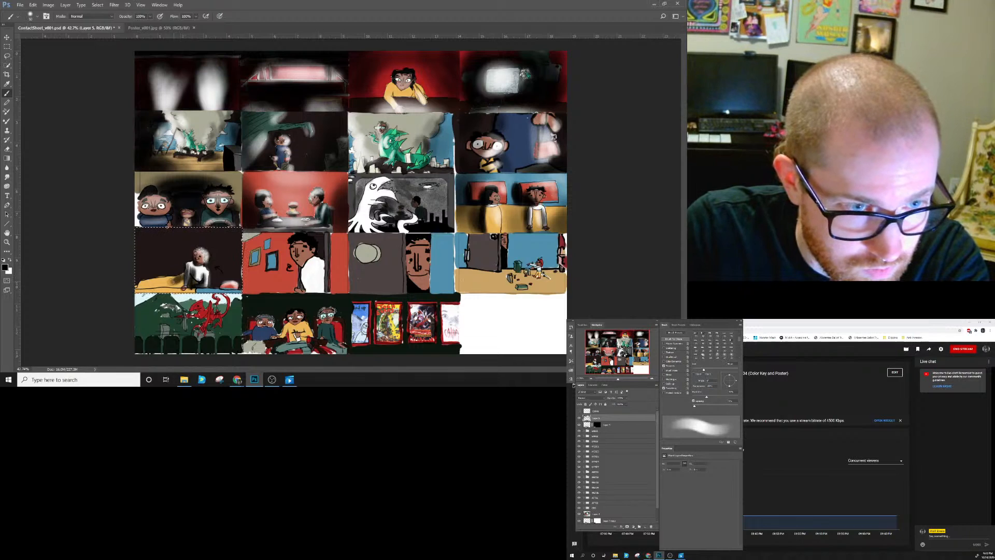
key(bracketright)
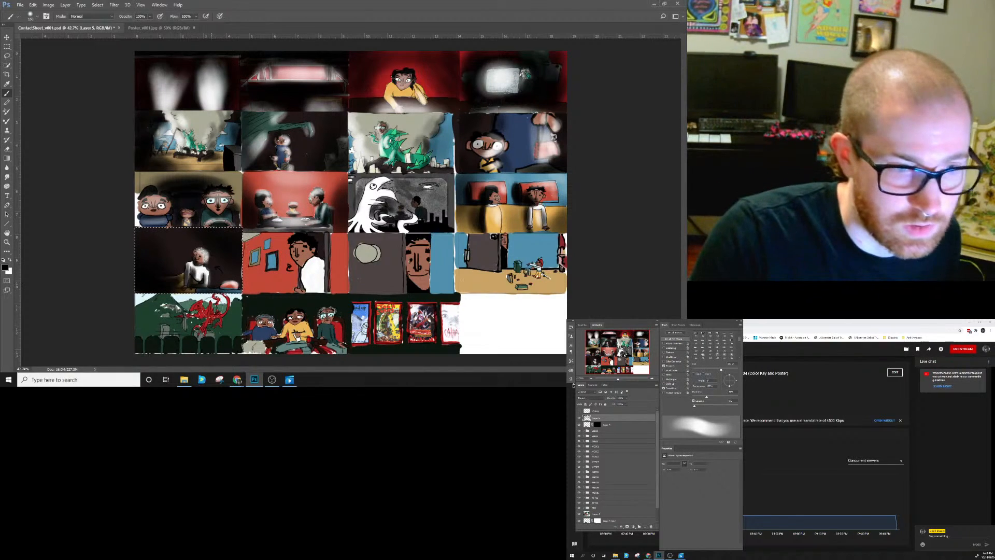
Select the second fourth-row panel with a rectangular marquee and darken the picture wall and the red wall beyond the door in black.
click(7, 48)
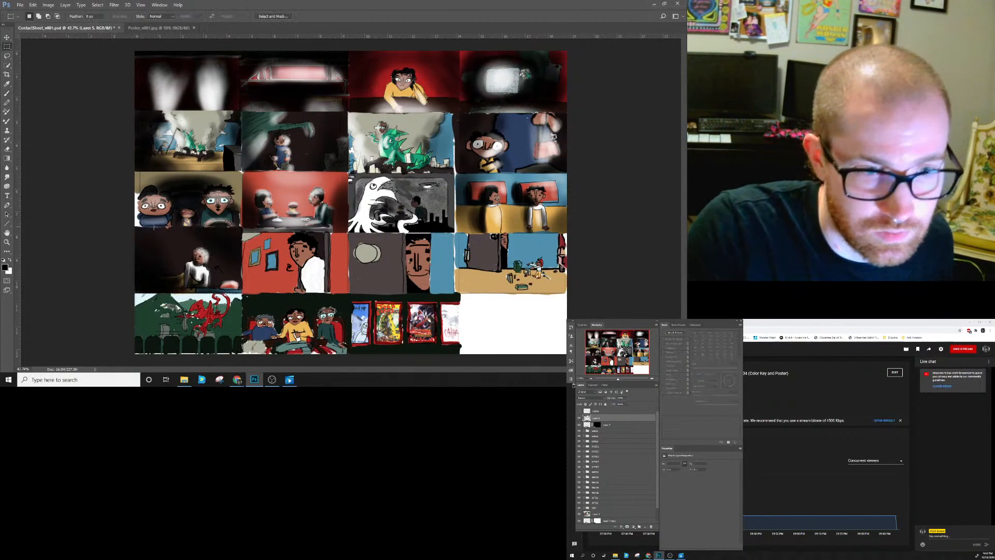
drag(242, 232, 348, 293)
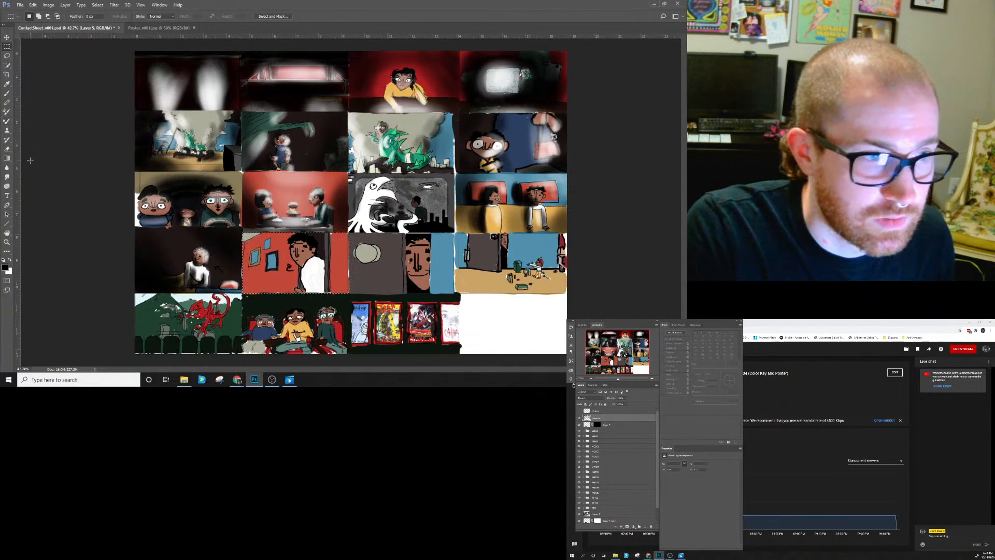
key(b)
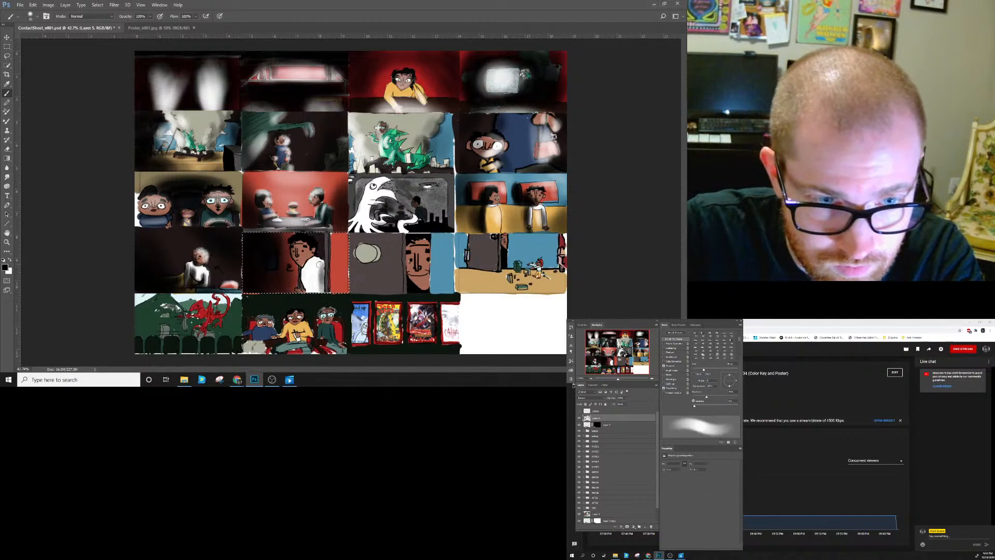
key(bracketright)
key(bracketright)
key(bracketright)
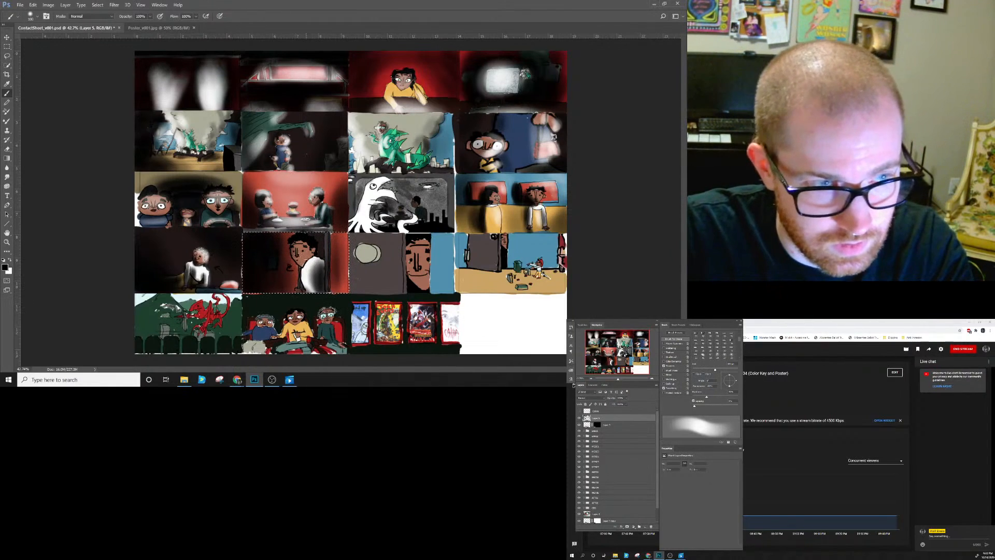
Shade the standing figure's hair, face and shirt in the second fourth-row panel with a smaller black brush.
key(bracketleft)
key(bracketleft)
key(bracketleft)
key(bracketleft)
key(bracketleft)
key(bracketleft)
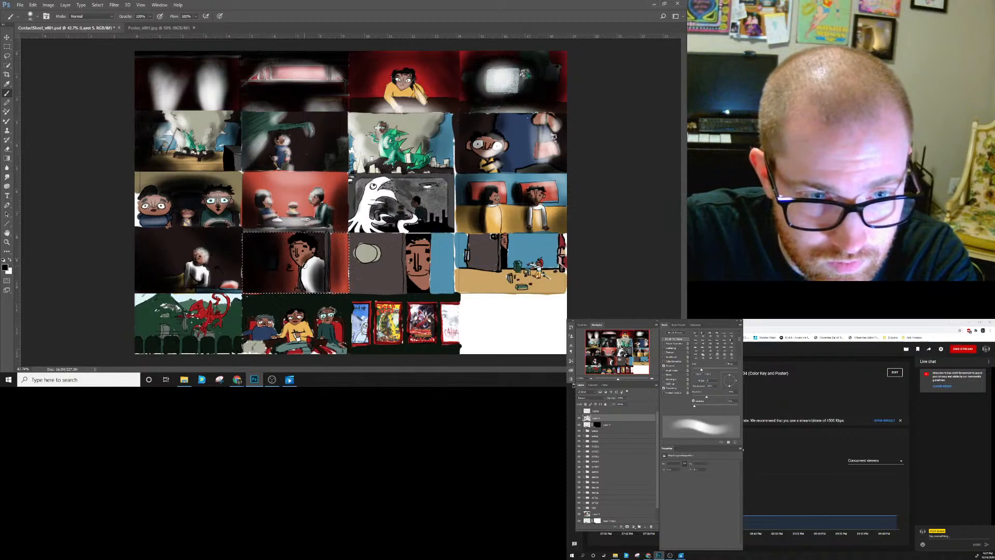
Paint a white strip of light over the face and shirt in the second fourth-row panel, refining its edges with black.
key(x)
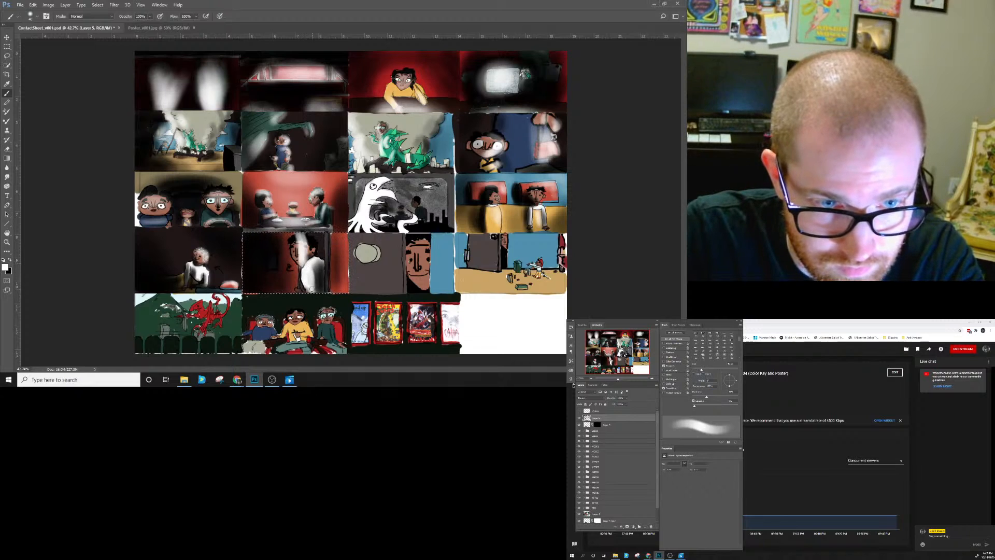
key(x)
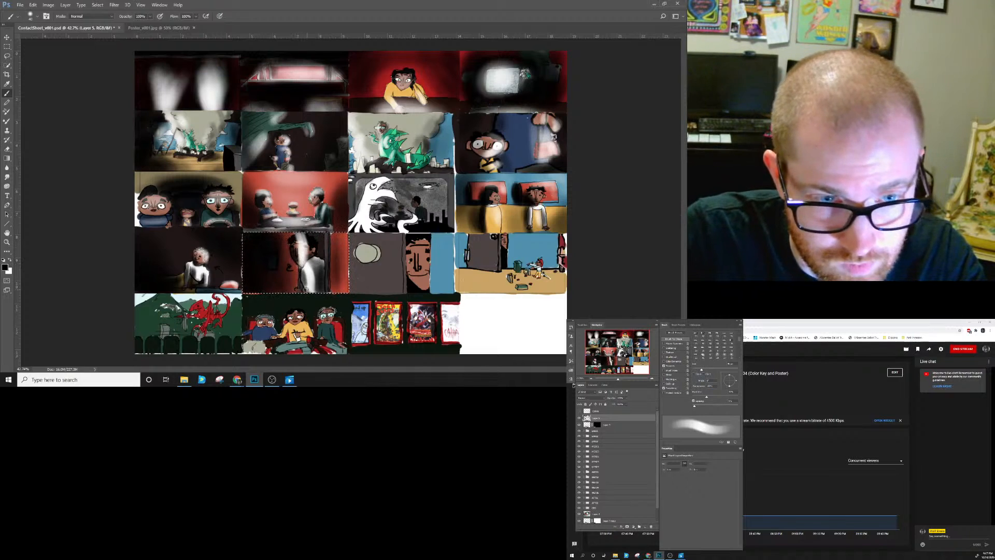
key(x)
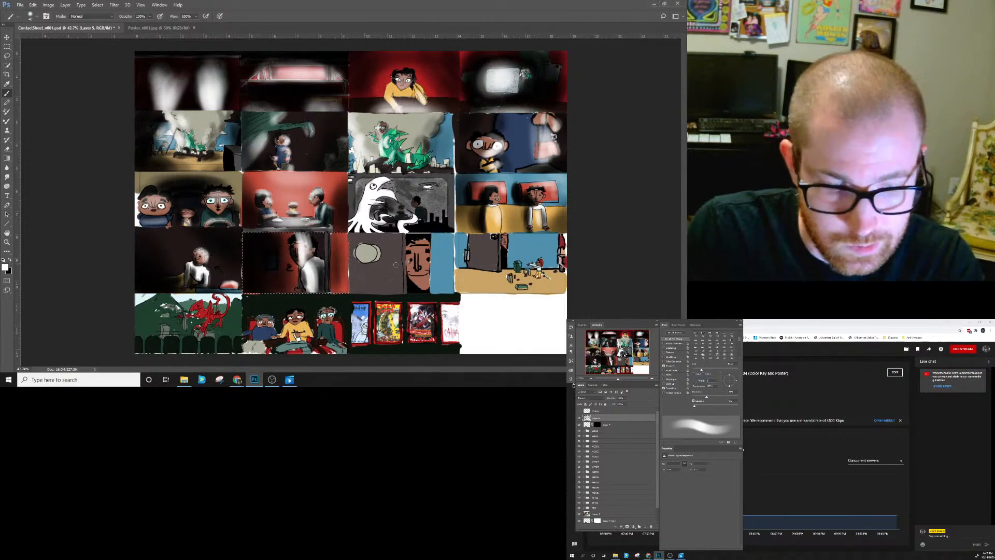
Select the third fourth-row panel with a rectangular marquee and darken the sides of the face and the door edge with a larger black brush.
key(x)
key(ctrl+d)
key(m)
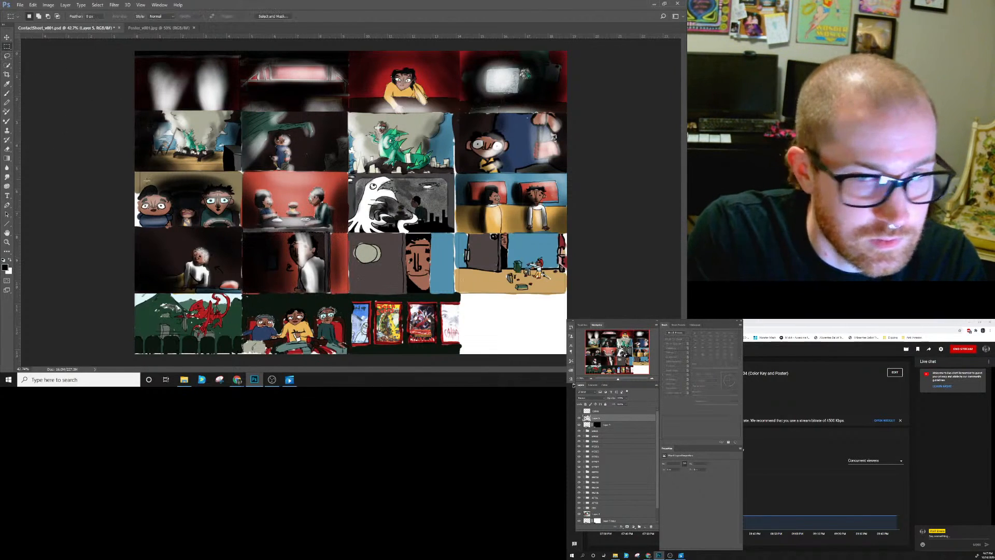
drag(349, 234, 455, 294)
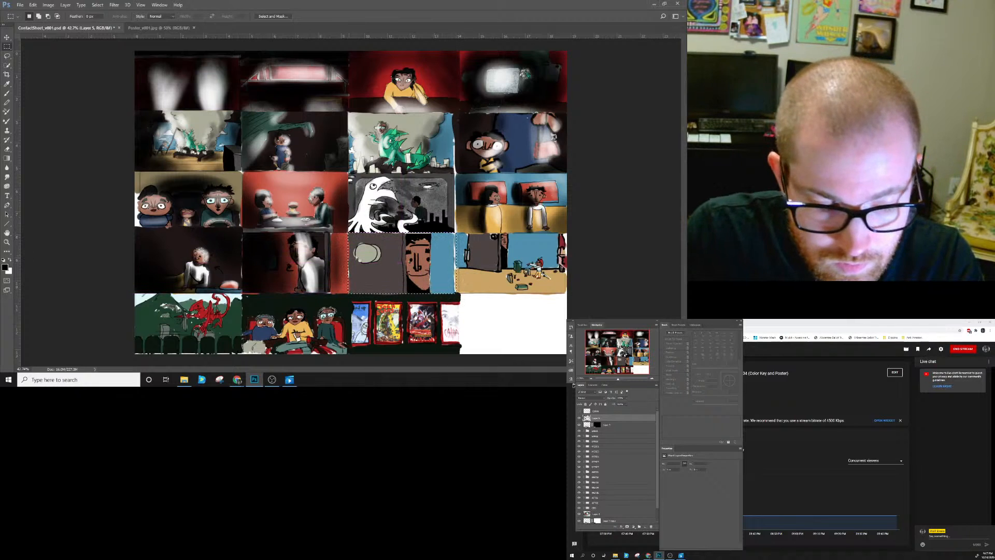
key(b)
key(bracketright)
key(bracketright)
key(bracketright)
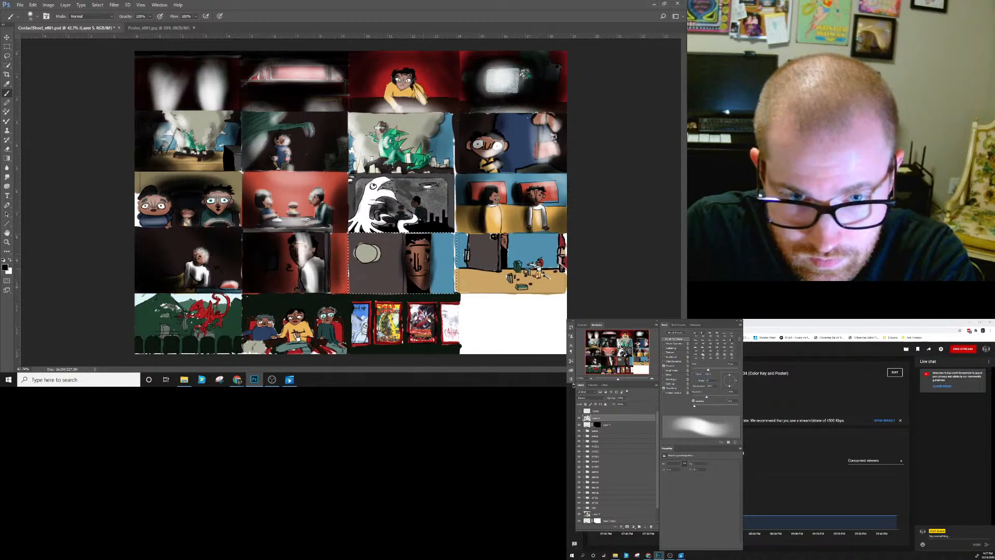
Brighten the centre of the face in the third fourth-row panel with a vertical white stroke.
key(x)
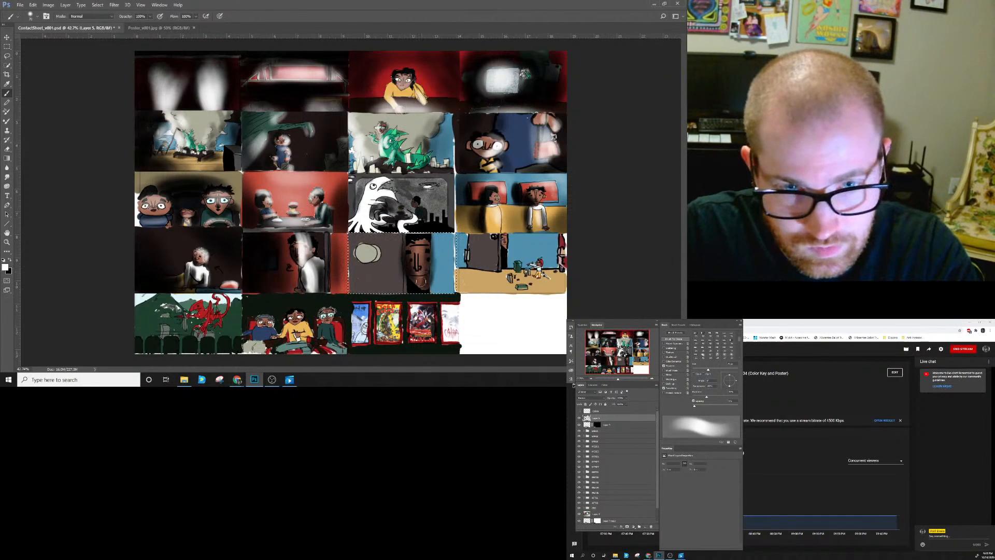
drag(417, 239, 424, 284)
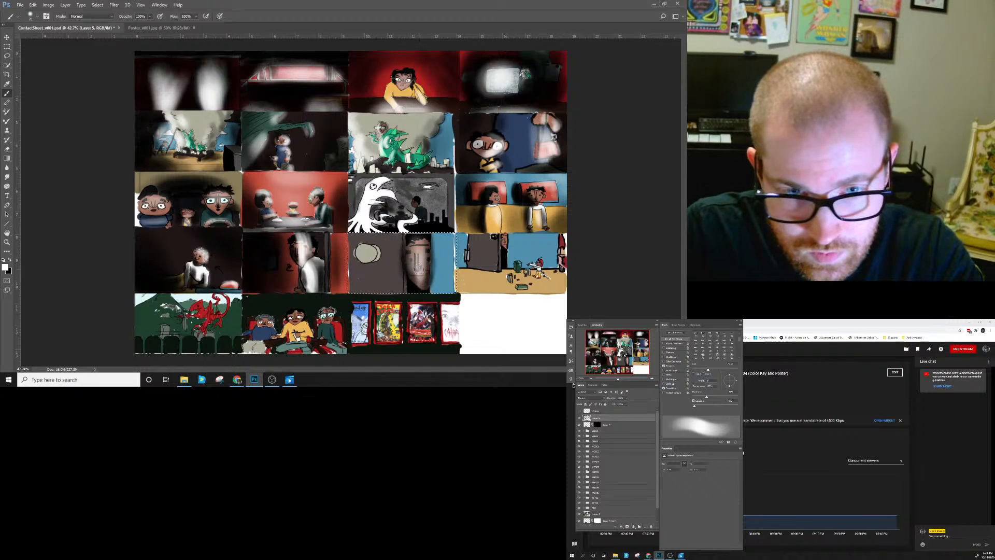
key(x)
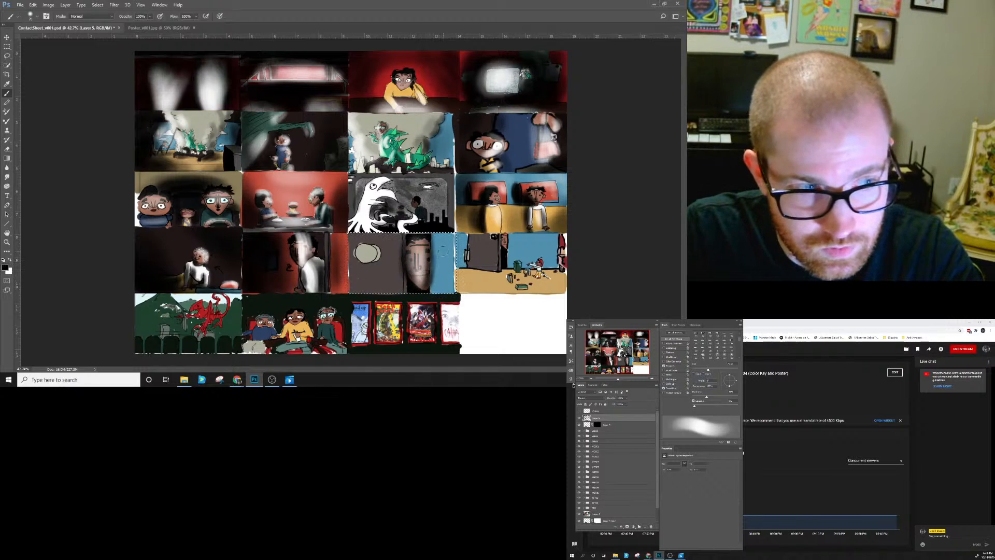
Paint a soft white glow down the blue wall in the third fourth-row panel, enlarging the brush.
key(x)
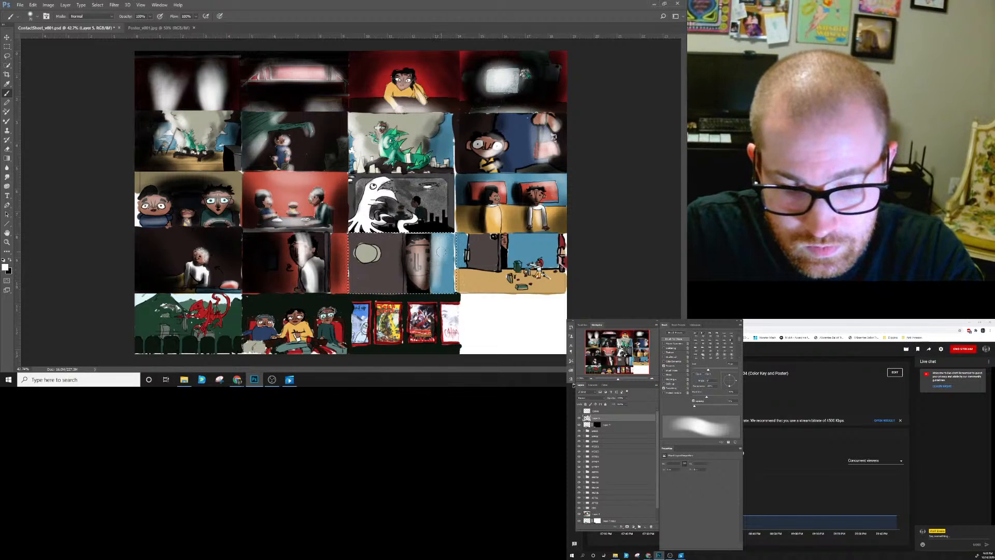
key(bracketright)
key(bracketright)
key(bracketright)
drag(449, 227, 445, 268)
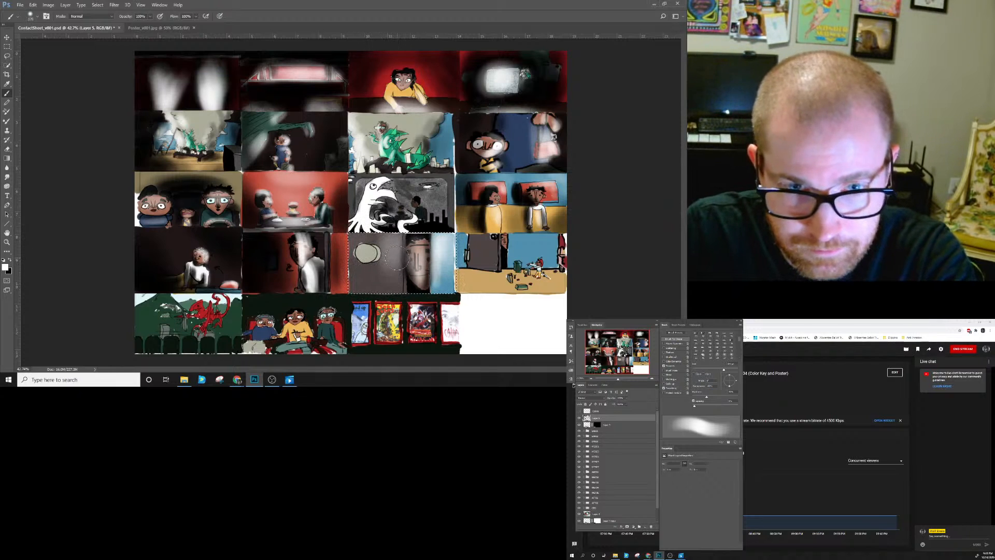
Shade the doorknob and door in the third fourth-row panel with a smaller brush, adding black shadows and white highlights.
key(bracketleft)
key(bracketleft)
key(bracketleft)
key(bracketleft)
key(bracketleft)
key(bracketleft)
key(x)
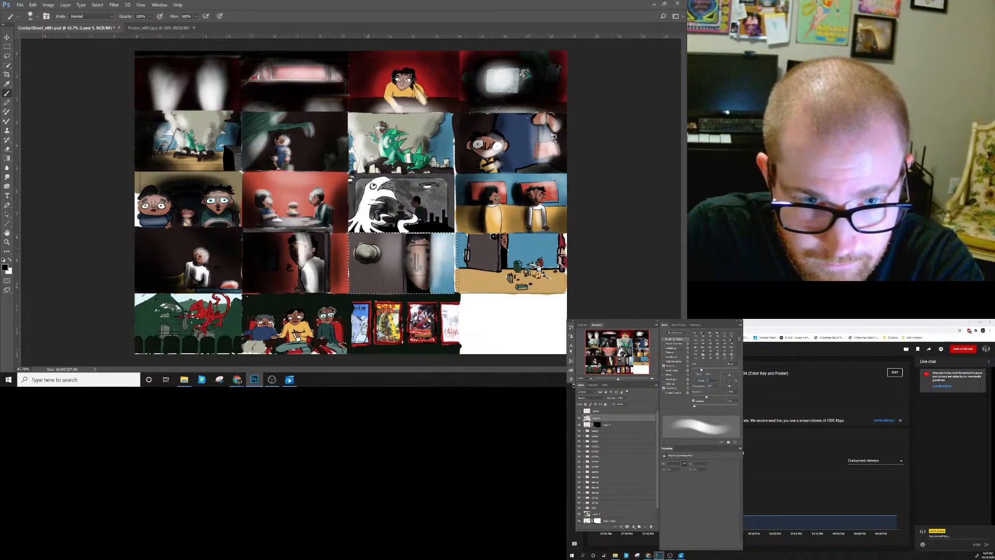
key(x)
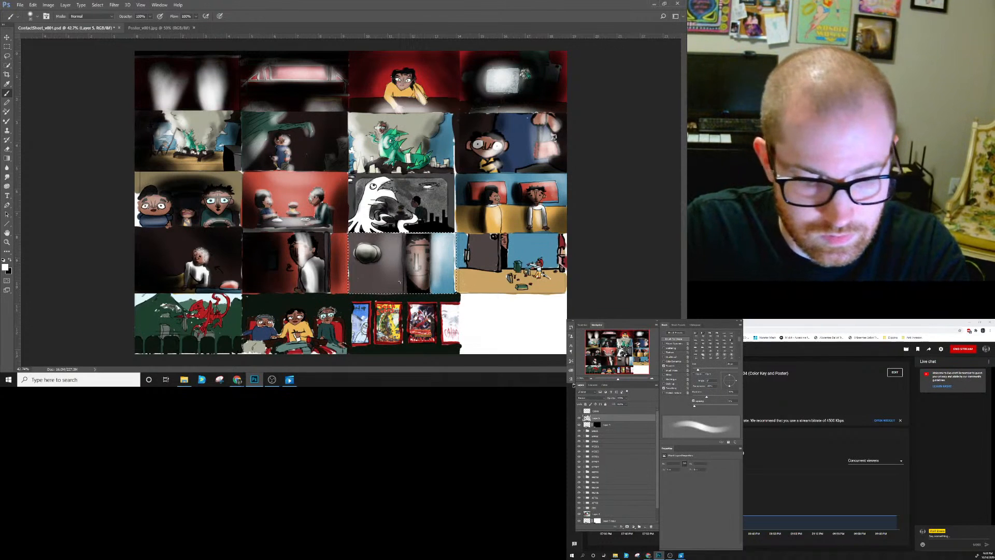
Select the fourth panel of the fourth row with a rectangular marquee and shade its door and wall edges with a black brush.
key(m)
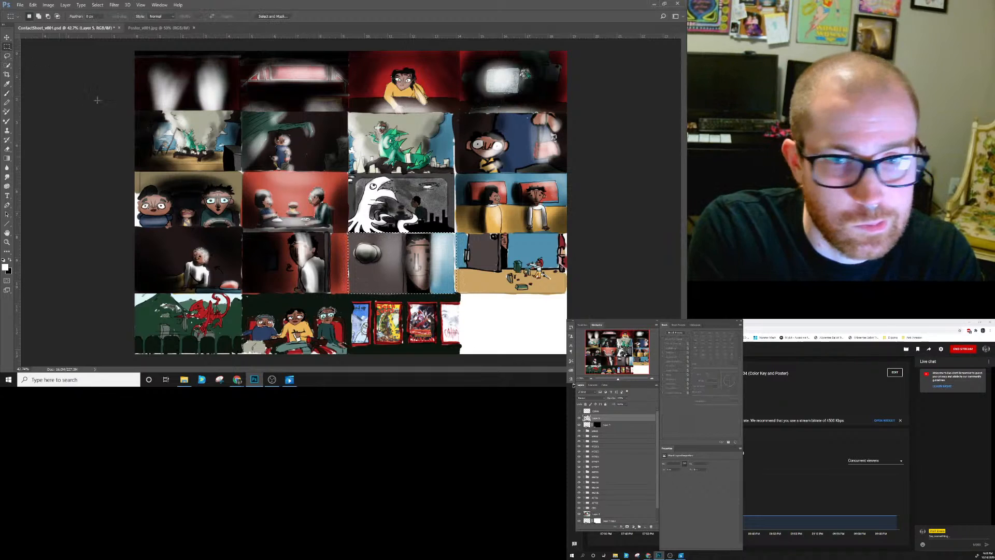
key(ctrl+d)
drag(455, 233, 566, 294)
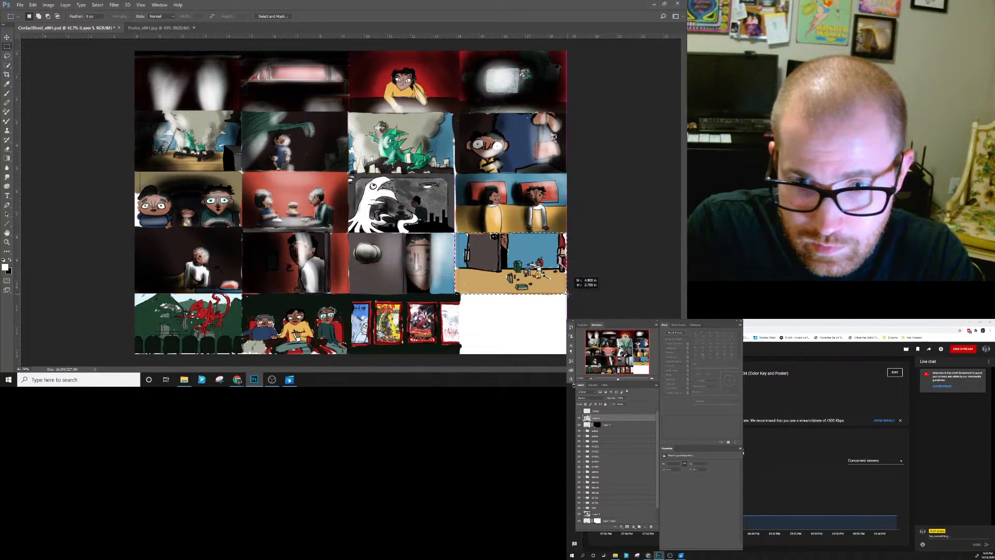
key(b)
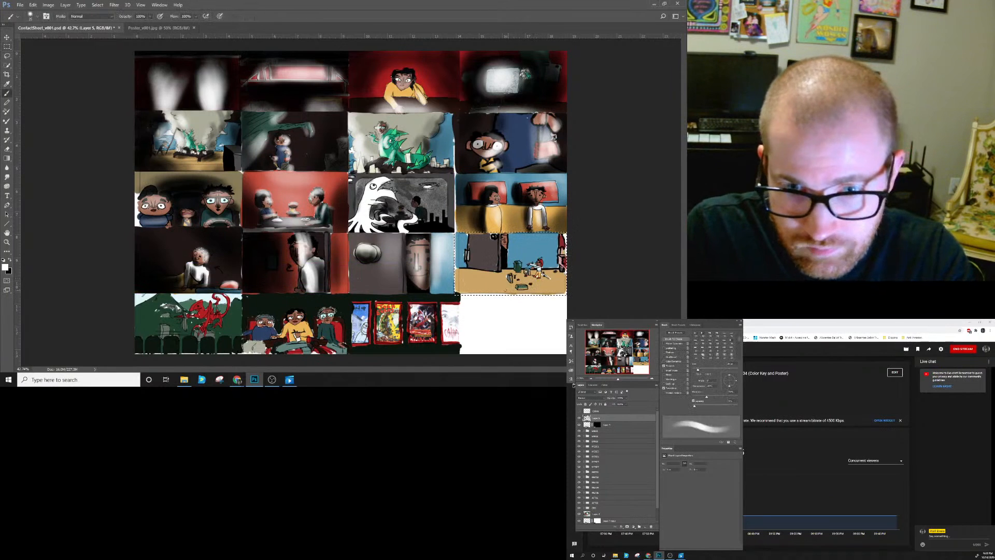
key(x)
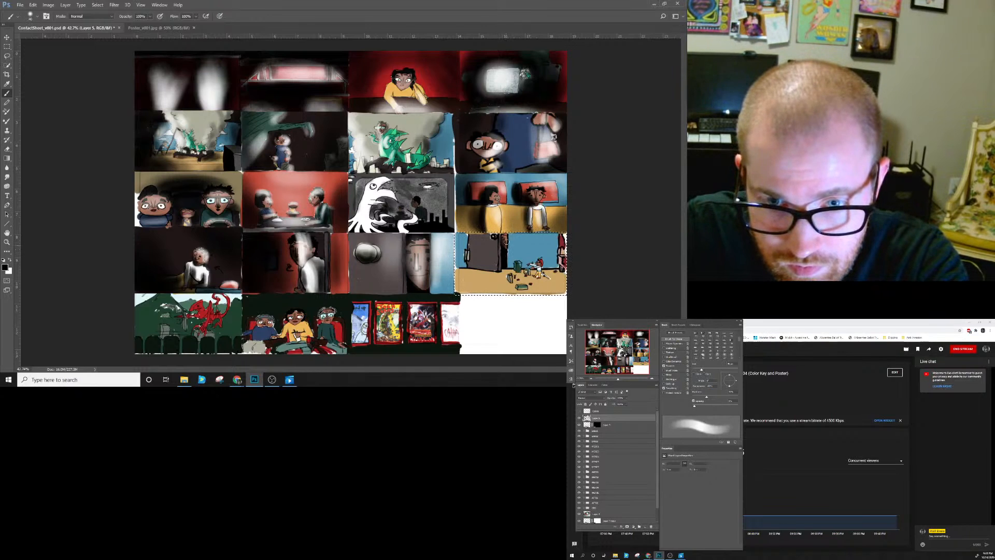
key(bracketright)
key(bracketright)
key(bracketright)
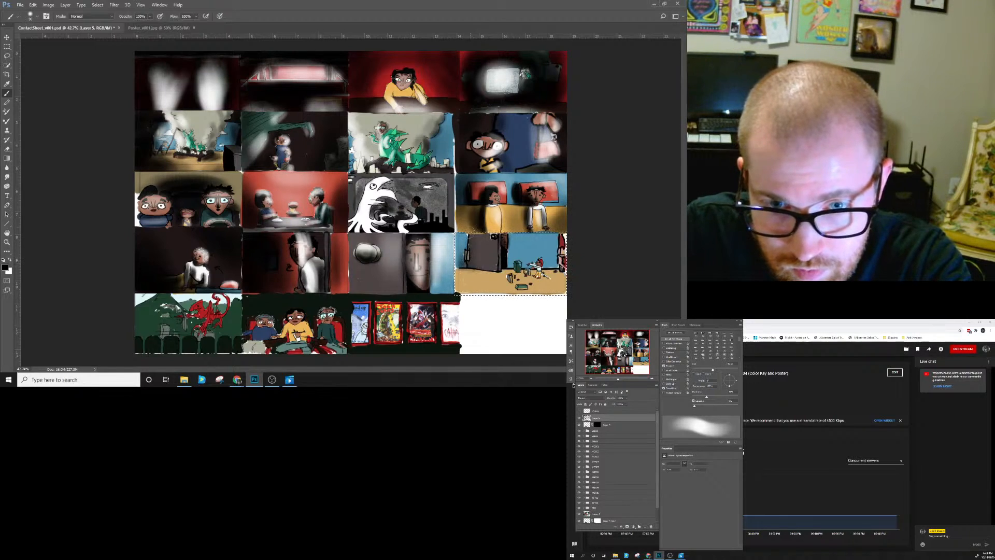
key(bracketleft)
key(bracketleft)
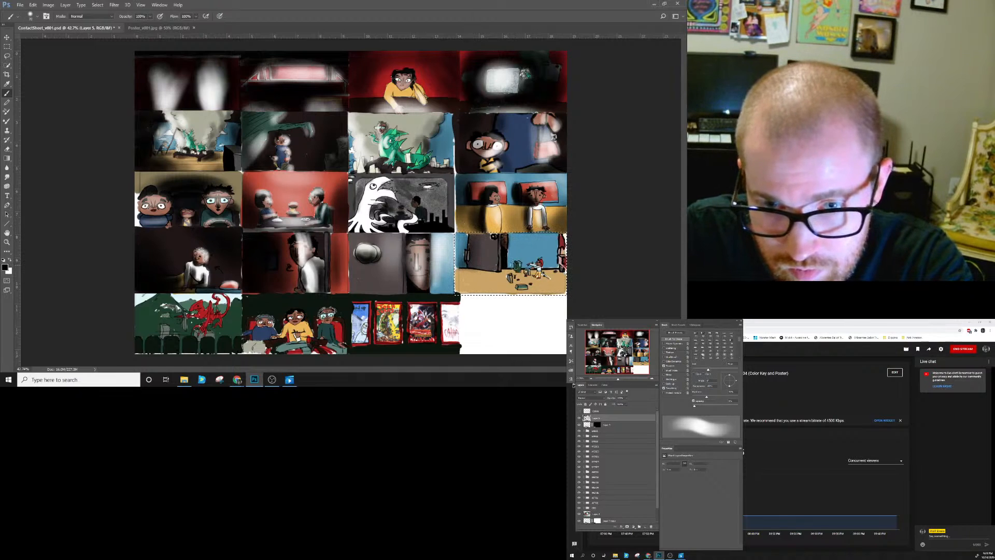
key(bracketleft)
key(bracketleft)
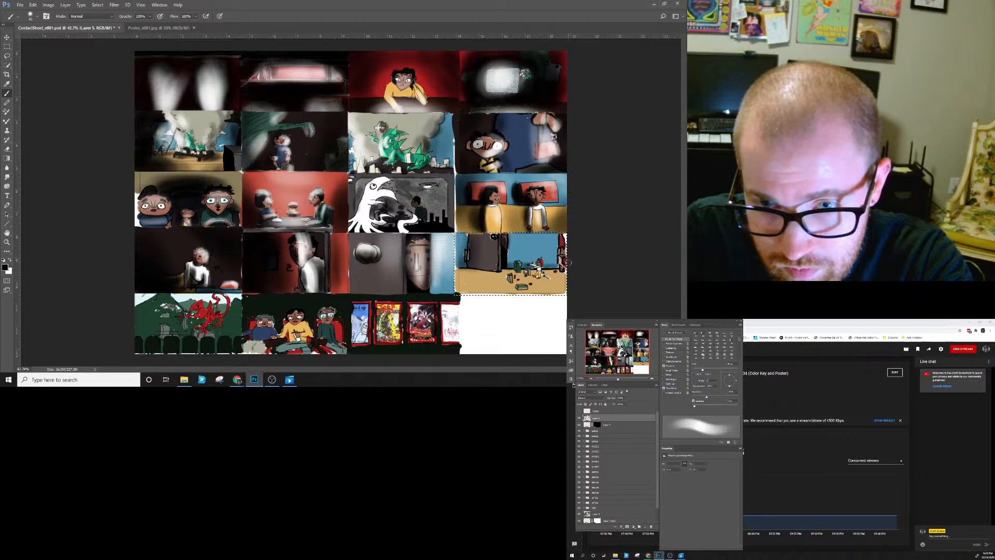
Darken the outer walls and floor of the fourth fourth-row panel with a larger black brush.
key(bracketright)
key(bracketright)
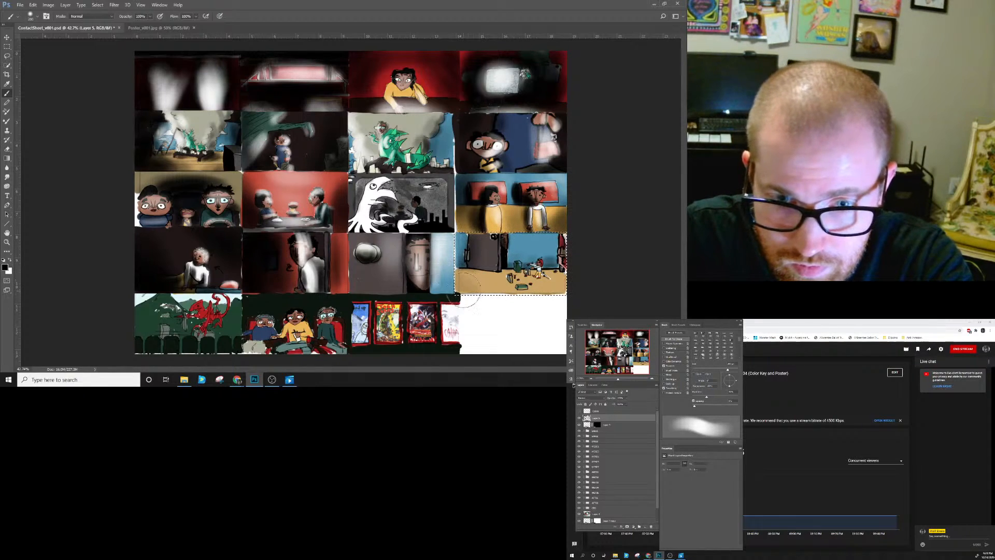
key(bracketright)
key(bracketright)
key(bracketleft)
key(bracketleft)
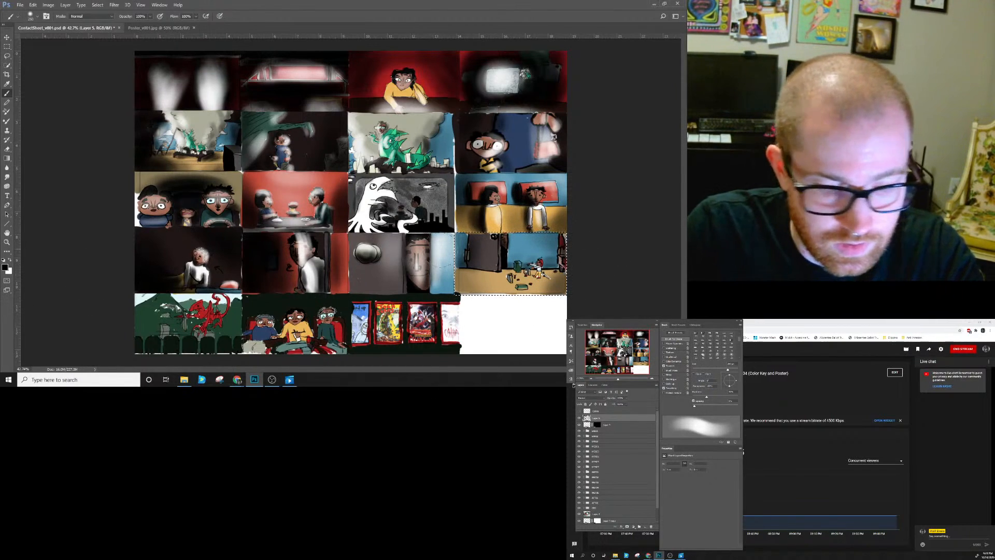
Paint a soft white glow over the toys in the fourth fourth-row panel, adding finer white highlights with a smaller brush.
key(x)
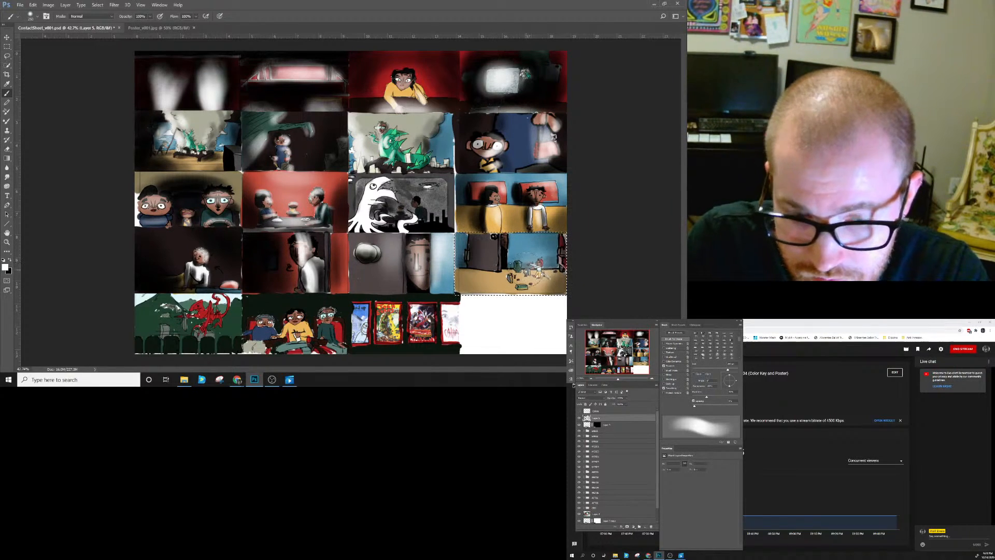
key(bracketleft)
key(bracketleft)
key(bracketleft)
key(bracketleft)
key(bracketleft)
key(bracketleft)
key(bracketleft)
key(bracketleft)
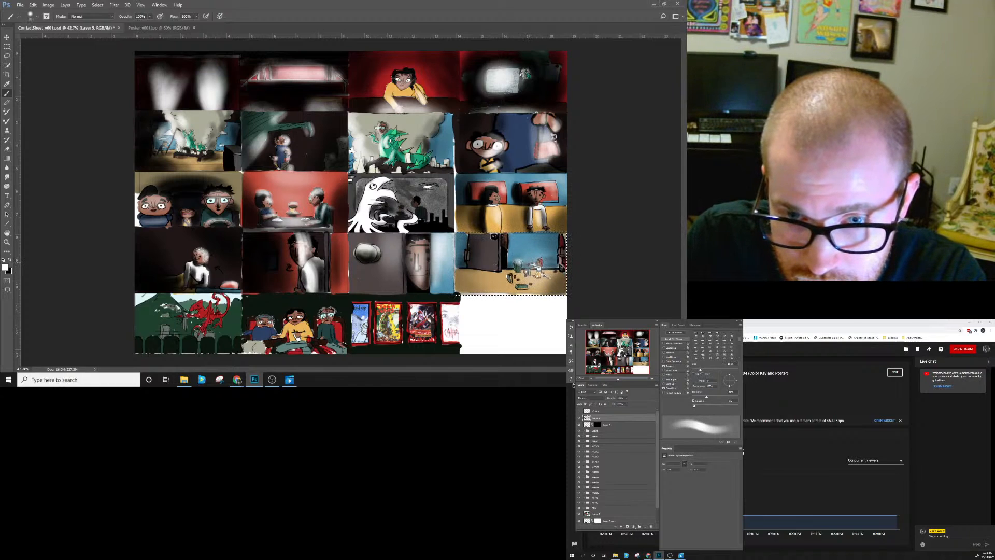
key(bracketleft)
key(bracketleft)
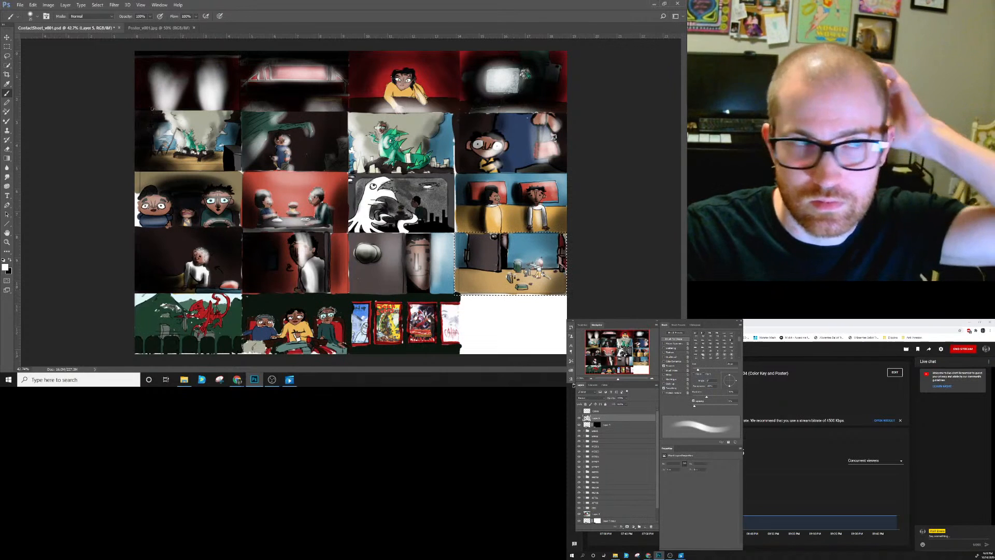
Select the first fifth-row panel with a rectangular marquee and brush white highlights onto the red and grey creatures.
click(7, 47)
drag(135, 293, 242, 353)
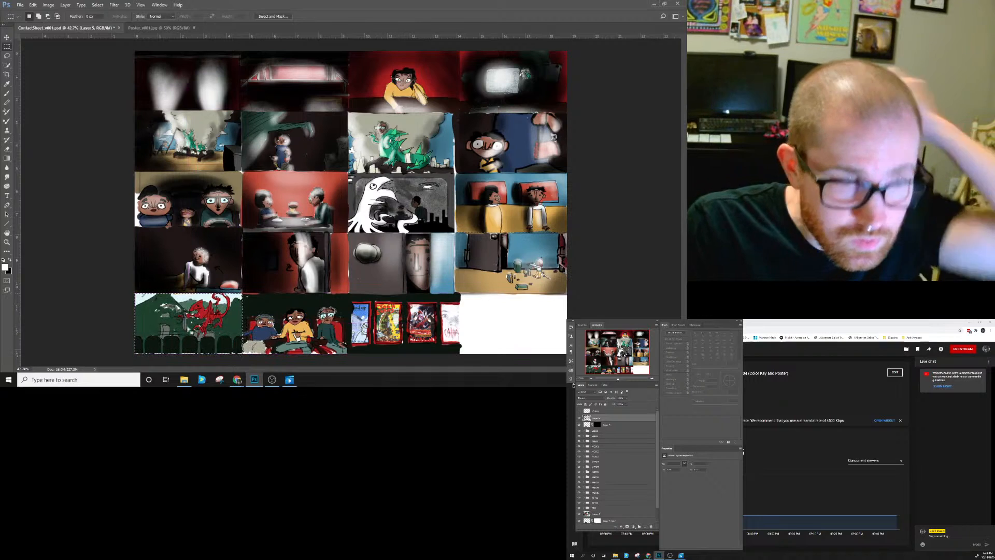
click(6, 93)
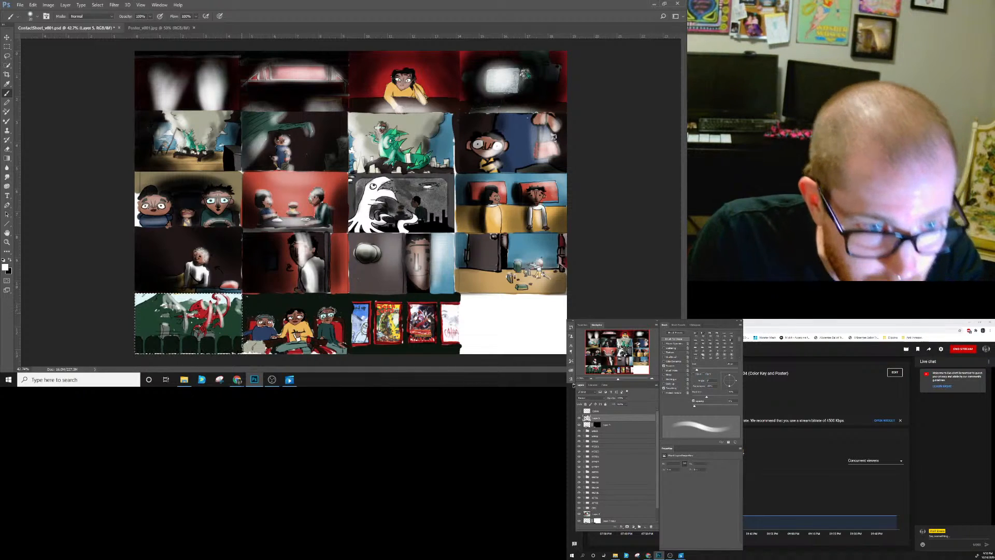
Darken the seats, mountains and side edges of the first fifth-row panel with a larger black brush.
key(x)
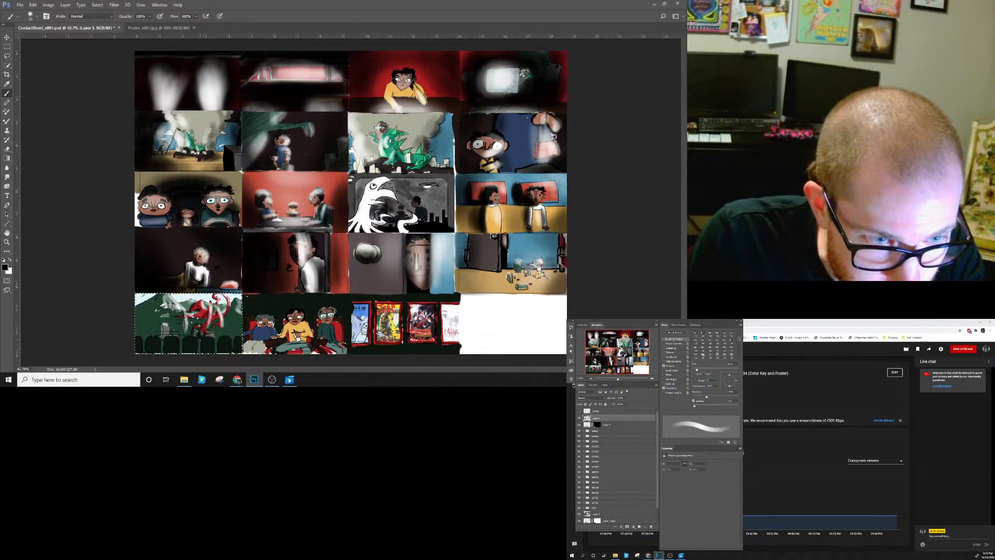
key(bracketright)
key(bracketright)
key(bracketright)
key(bracketright)
key(bracketright)
key(bracketright)
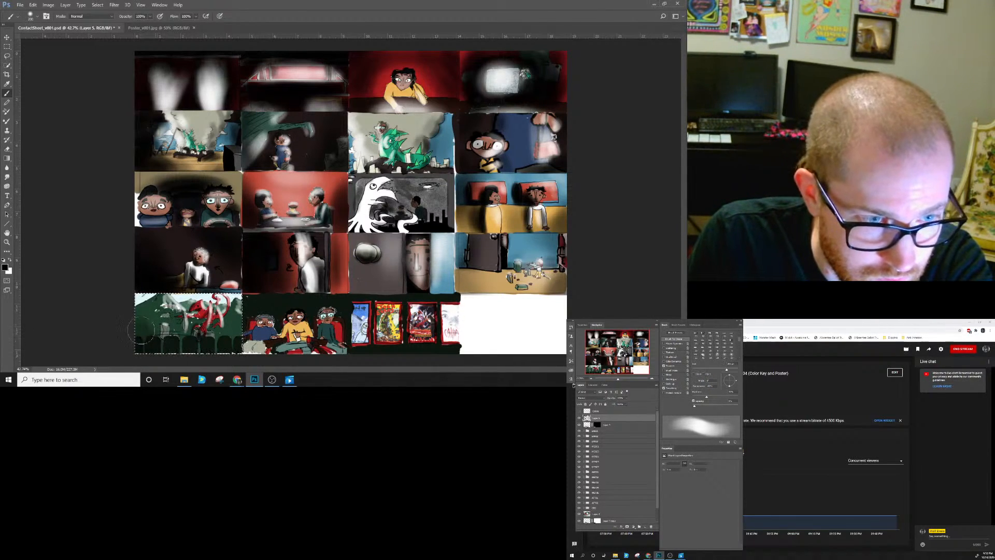
key(bracketleft)
key(bracketleft)
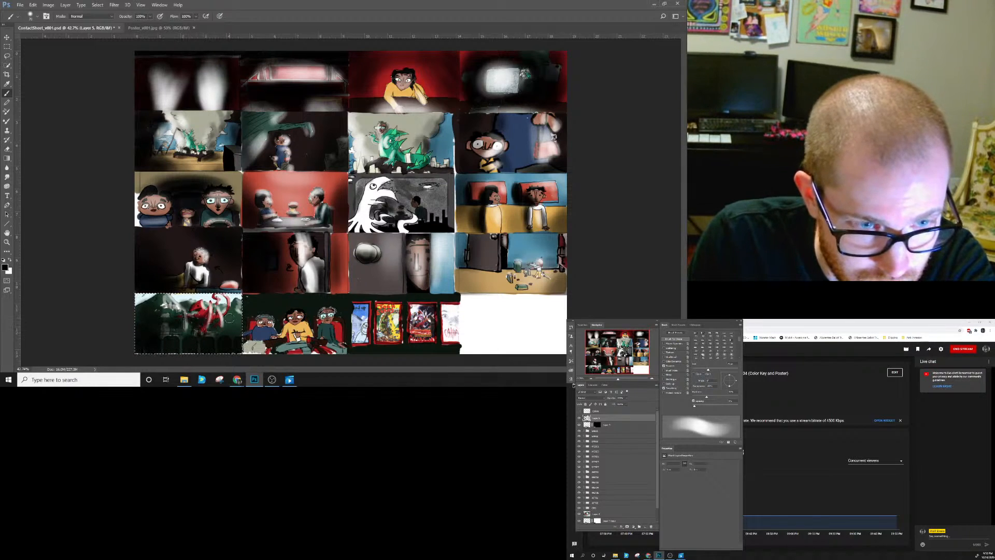
Spread a soft white haze over the whole first fifth-row panel with a very large white brush.
key(x)
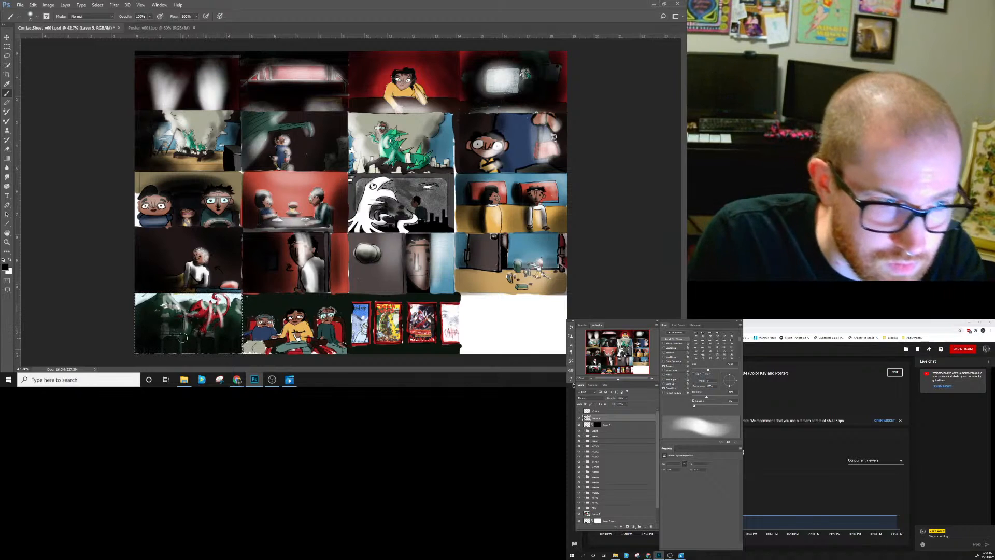
key(bracketright)
key(bracketright)
key(bracketright)
key(bracketright)
key(bracketright)
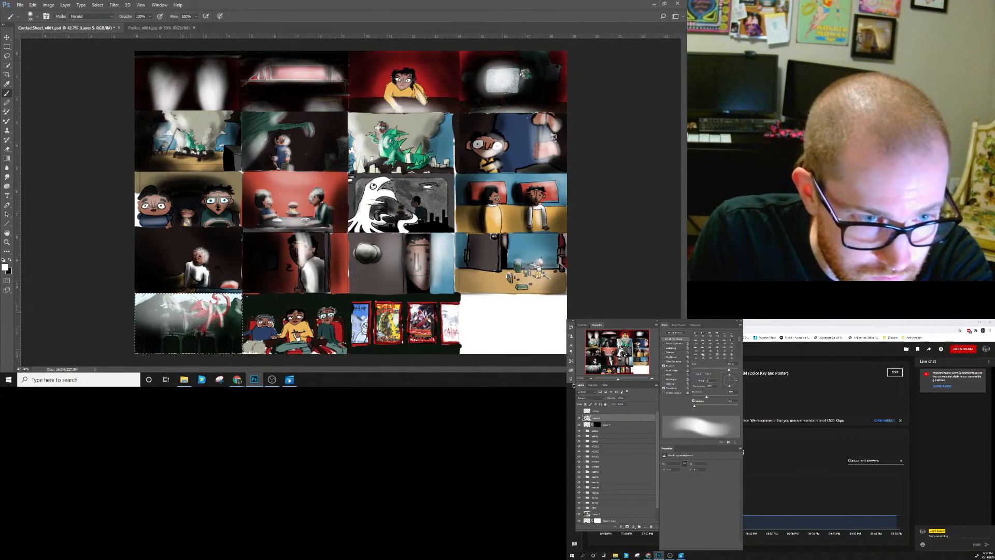
key(bracketleft)
key(bracketleft)
key(bracketleft)
key(bracketleft)
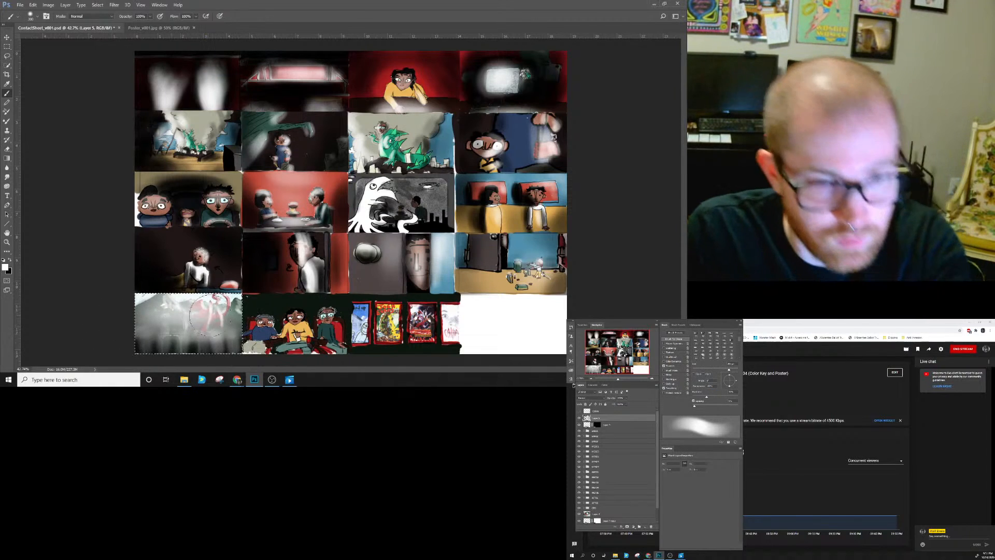
Select the second fifth-row panel with a rectangular marquee and darken the area around the three seated figures with a large black brush.
key(bracketleft)
key(bracketleft)
key(bracketleft)
key(bracketleft)
key(bracketleft)
key(bracketleft)
key(x)
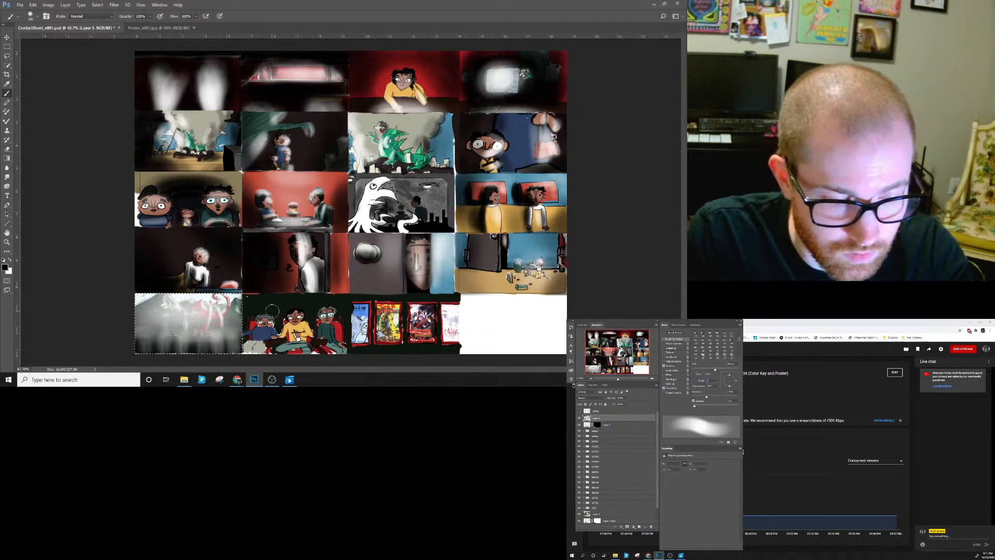
key(m)
key(ctrl+d)
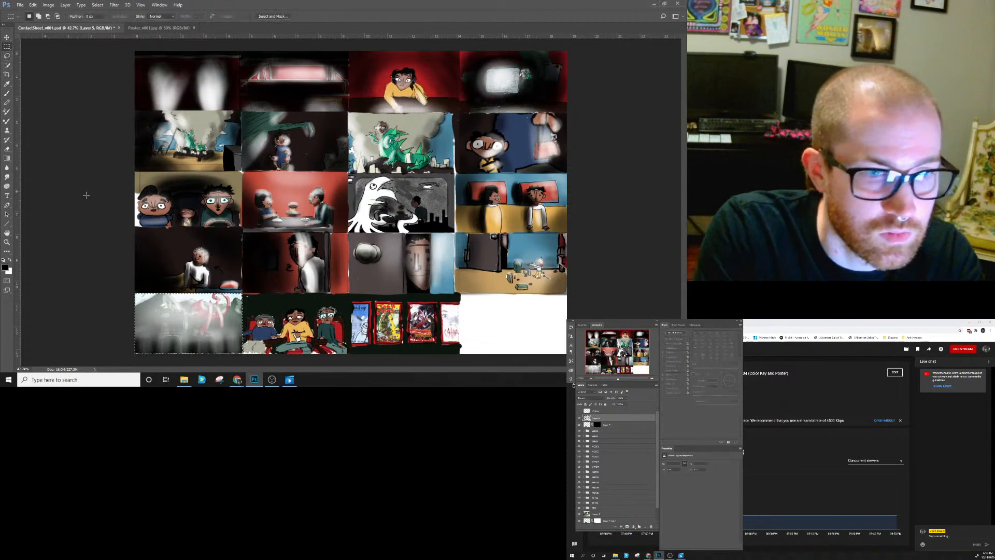
drag(246, 305, 339, 358)
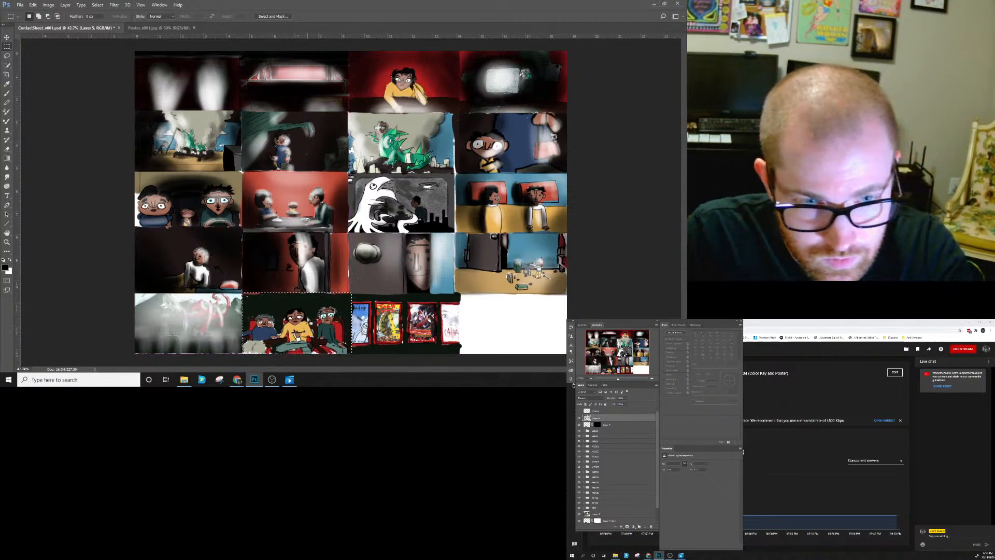
key(b)
key(bracketright)
key(bracketright)
key(bracketright)
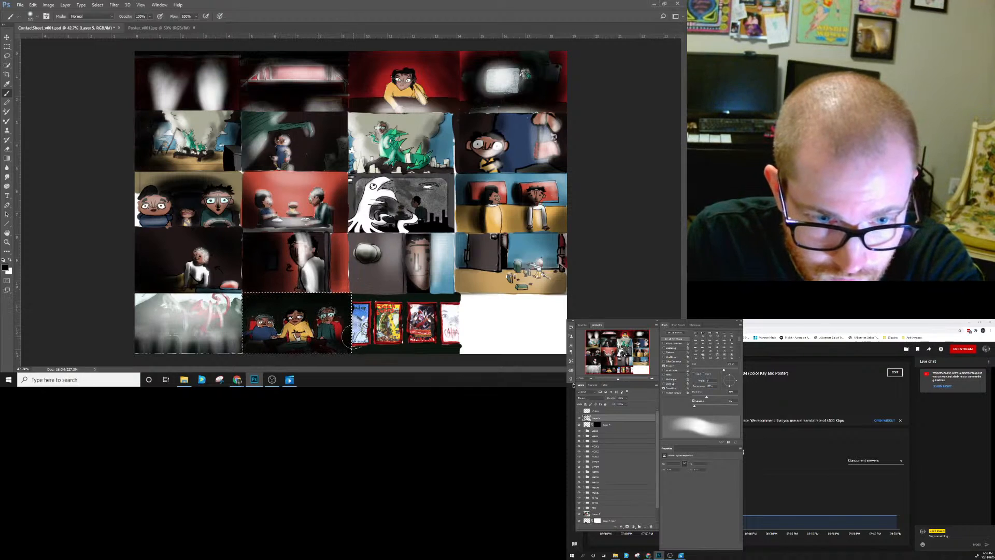
Shade the three seated figures in the second fifth-row panel with a smaller black brush.
key(bracketleft)
key(bracketleft)
key(bracketleft)
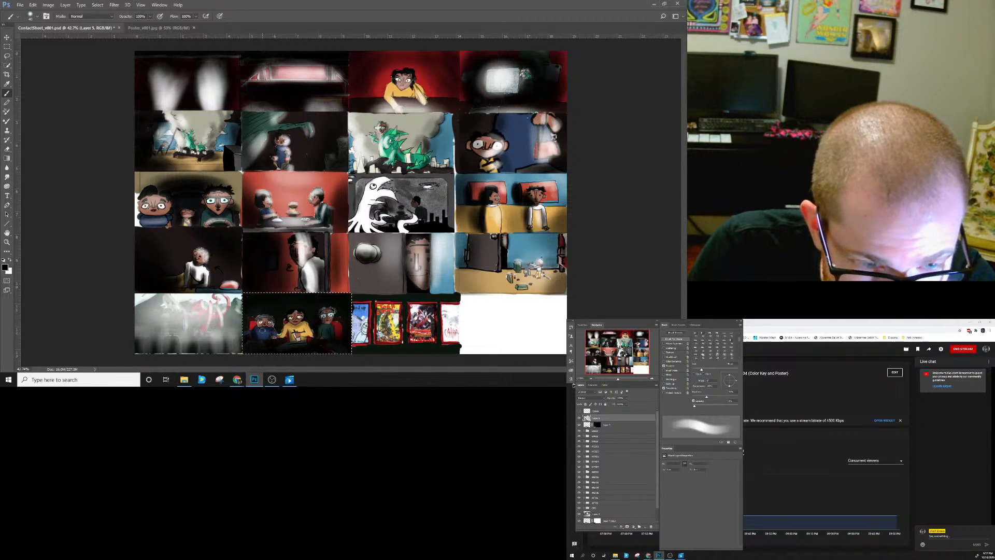
key(c)
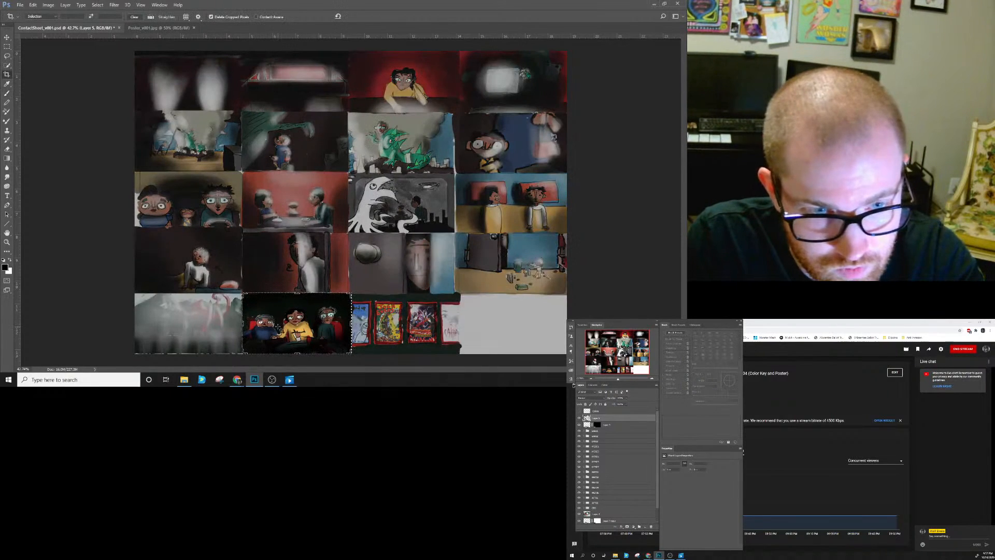
key(Escape)
key(b)
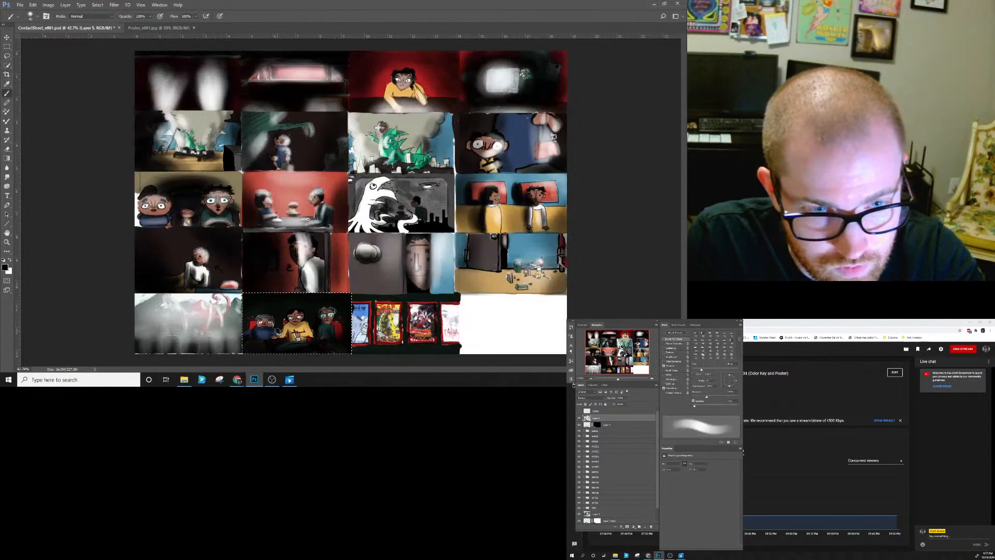
Add white highlights to the faces and bodies of the three seated figures in the second fifth-row panel, reducing the brush for details.
key(x)
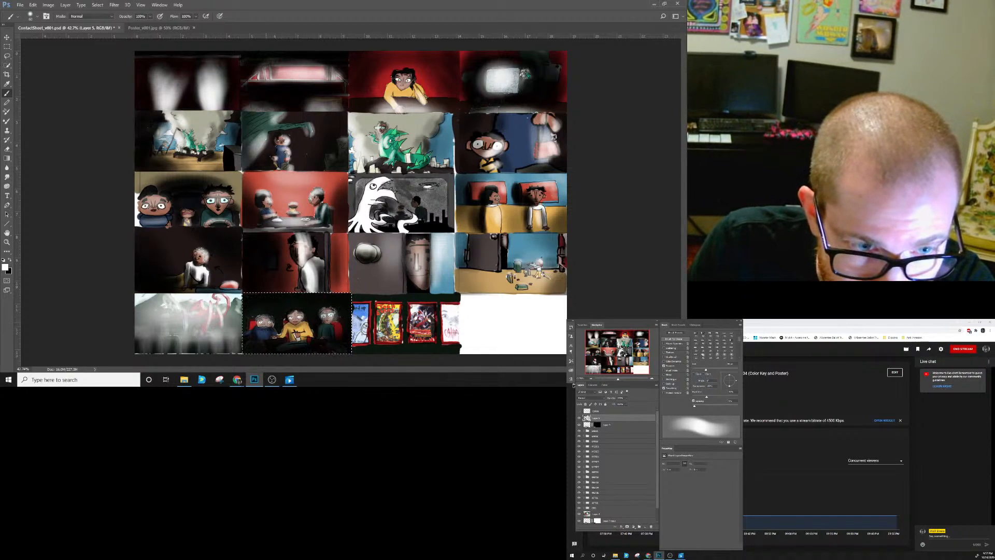
key(bracketleft)
key(bracketleft)
key(bracketleft)
key(bracketleft)
key(bracketleft)
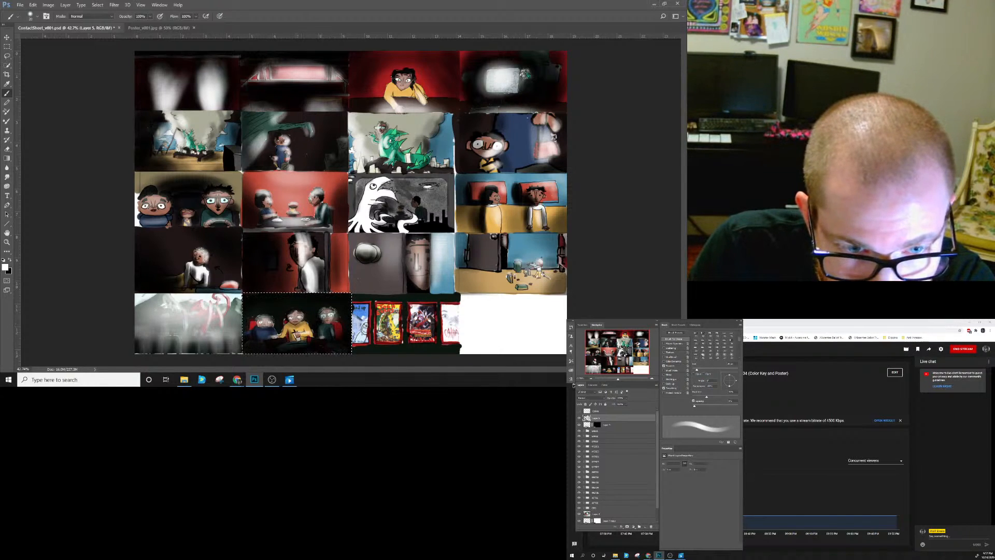
Select the third fifth-row panel with a rectangular marquee and darken the wall around the posters with an enlarged black brush.
click(7, 46)
drag(459, 293, 352, 357)
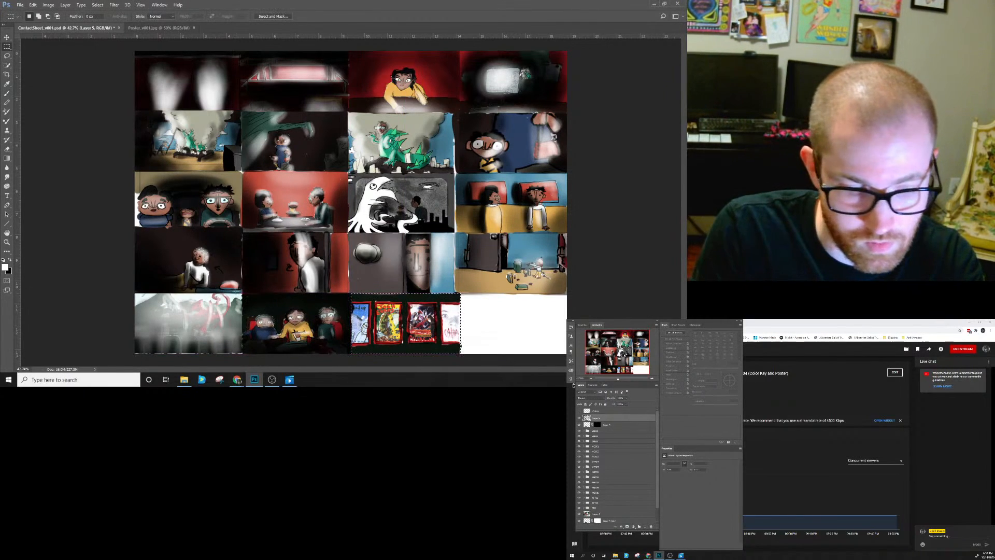
key(b)
key(bracketright)
key(bracketright)
key(bracketright)
key(bracketright)
key(bracketright)
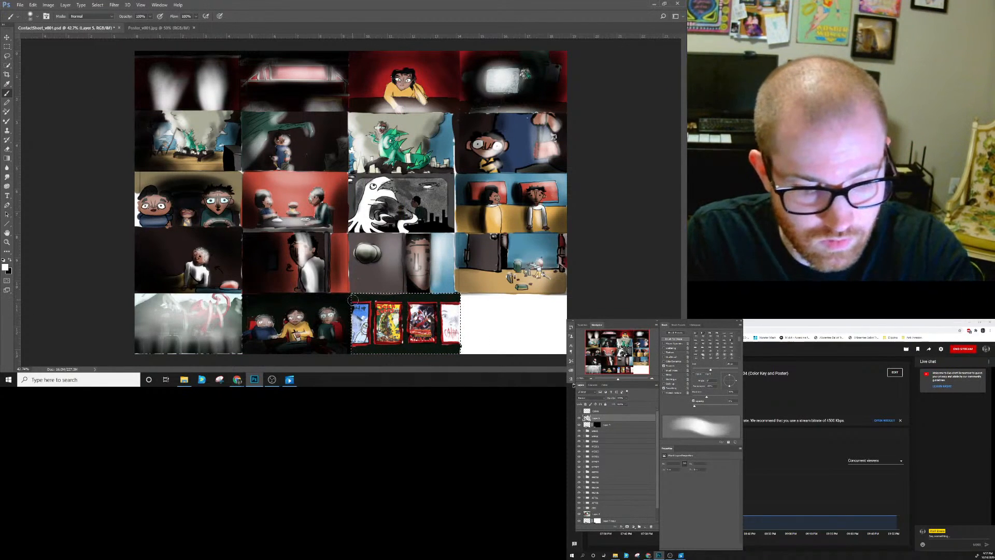
key(x)
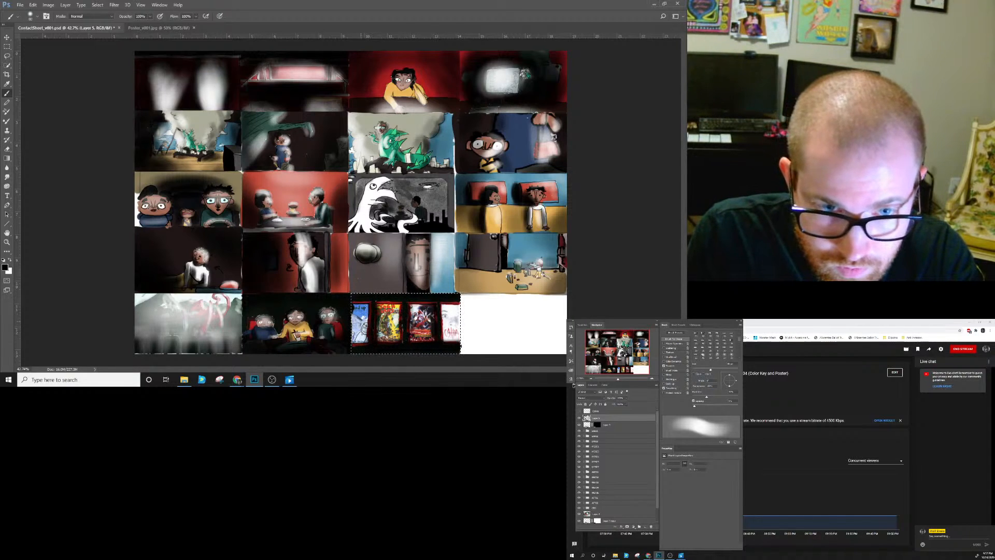
Paint a soft white glow over the row of posters in the third fifth-row panel with a larger white brush.
key(x)
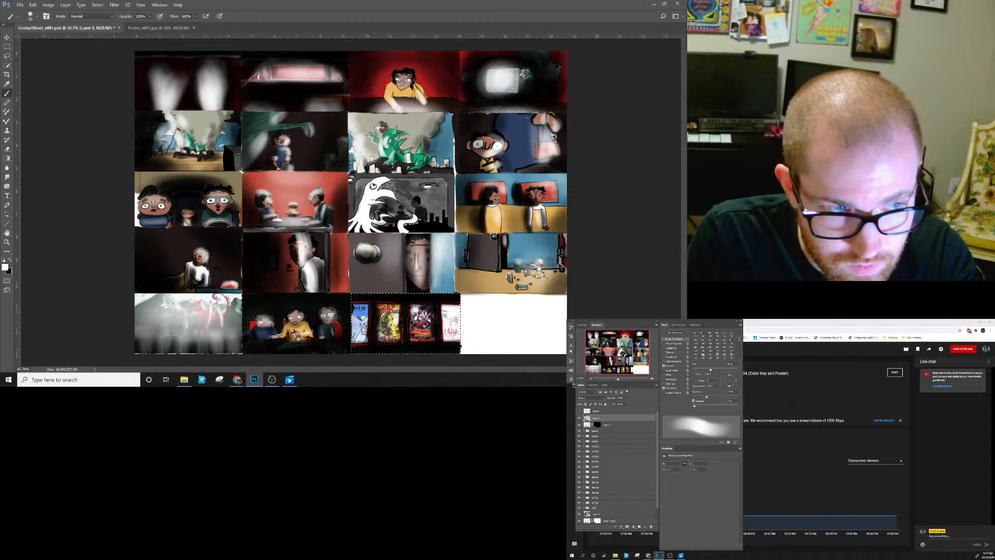
key(bracketright)
key(bracketright)
key(bracketright)
key(bracketright)
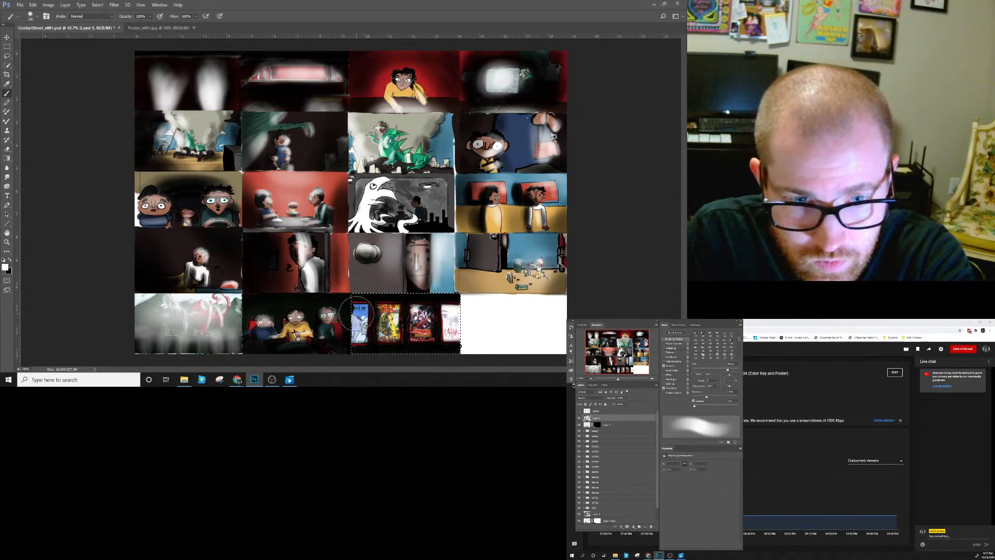
mouse_move(361, 342)
mouse_down()
mouse_move(361, 307)
mouse_move(355, 338)
mouse_move(363, 326)
mouse_move(356, 335)
mouse_move(389, 326)
mouse_move(390, 311)
mouse_move(390, 330)
mouse_move(424, 314)
mouse_up()
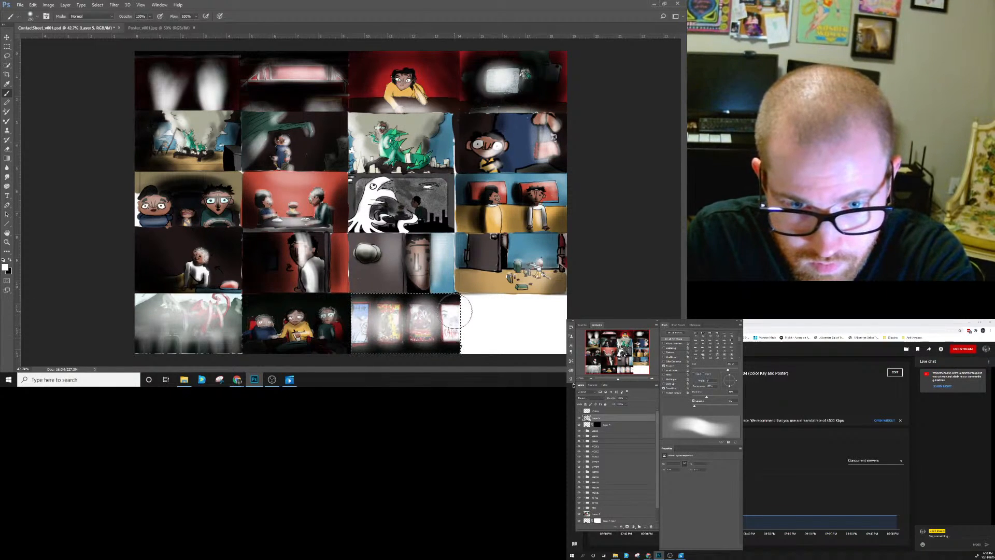
Clear the marquee selection and set the painted black-and-white lighting layer's blend mode to Overlay.
click(7, 46)
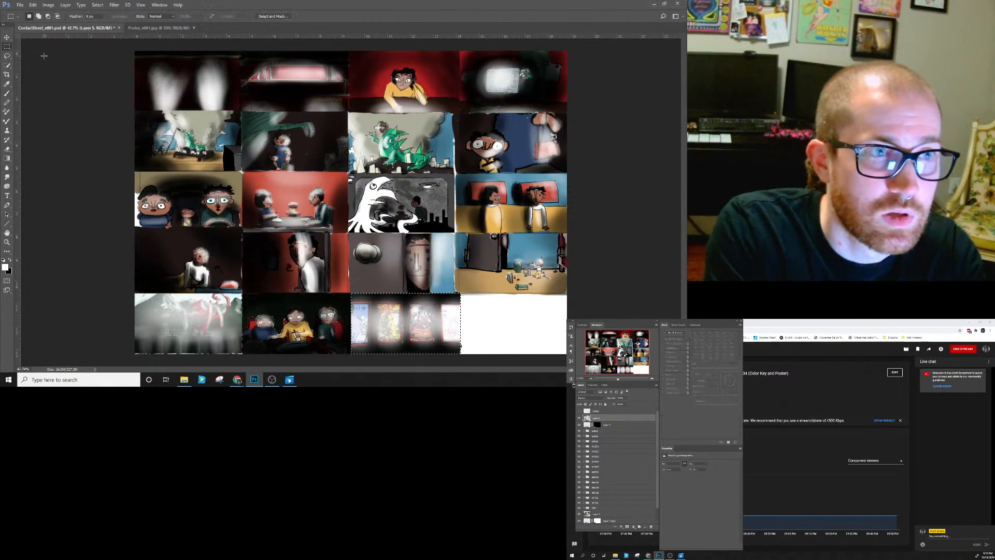
click(33, 63)
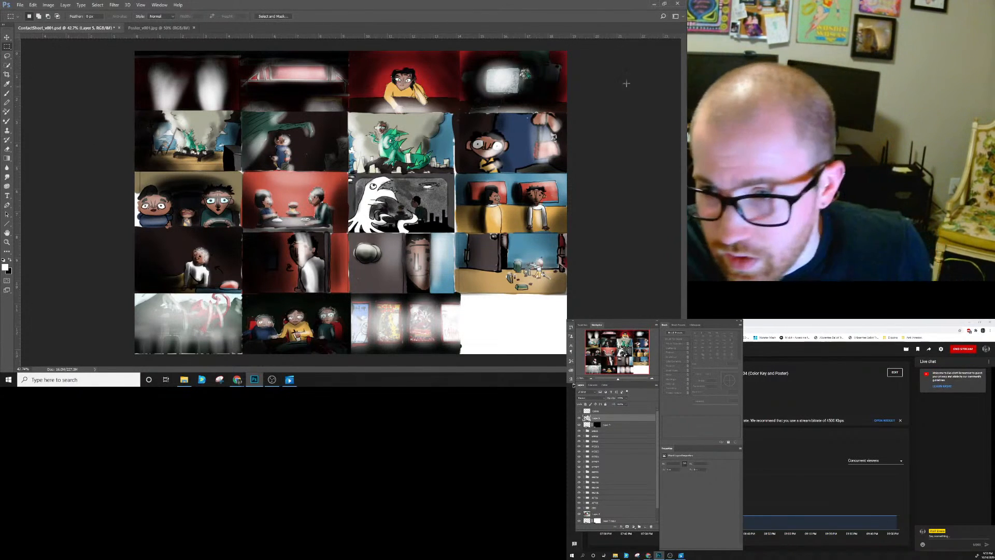
click(579, 418)
click(579, 418)
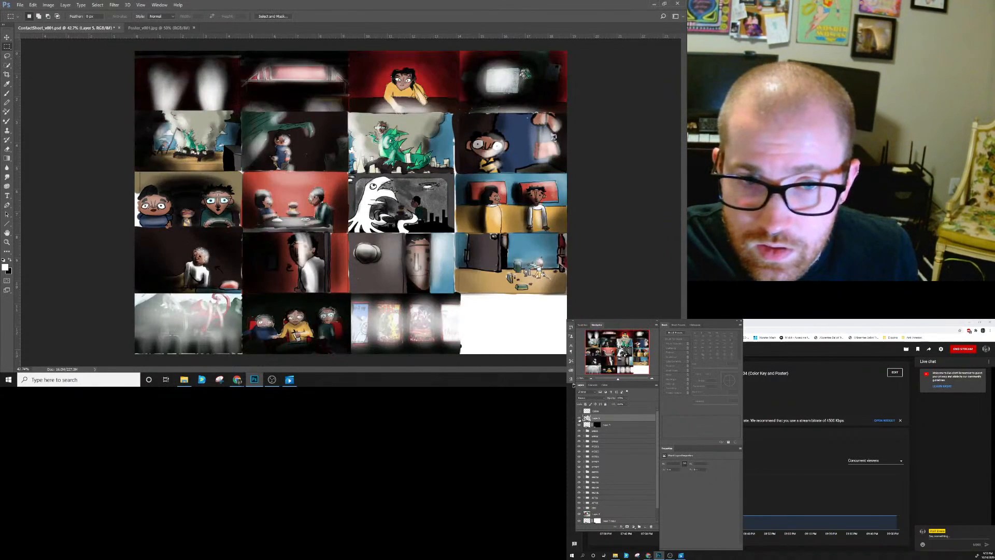
click(590, 397)
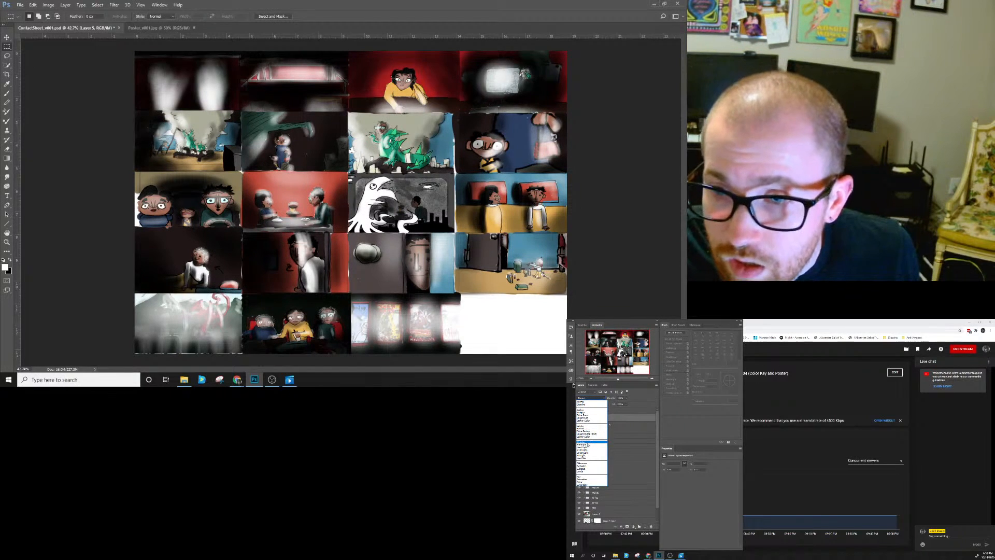
click(591, 442)
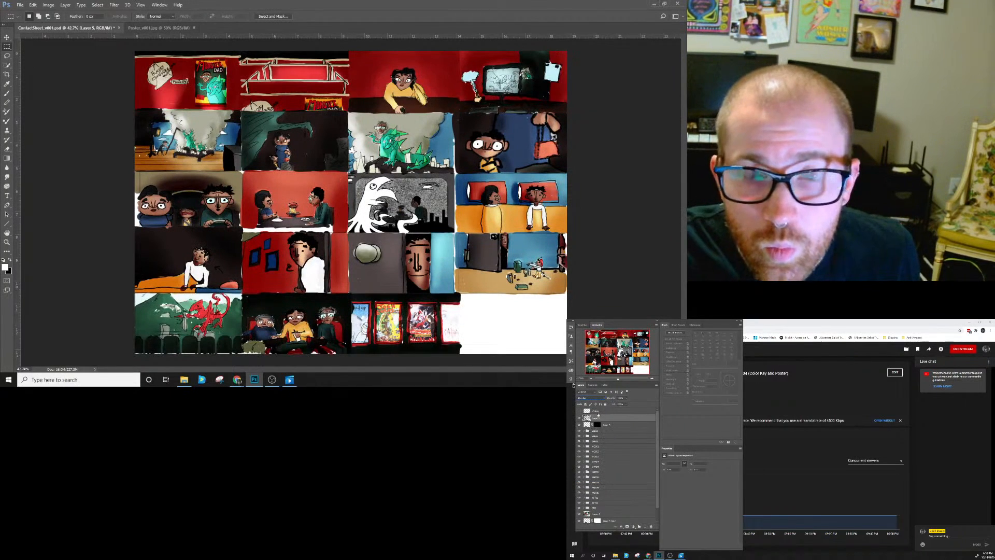
Compare the contact sheet with and without the Overlay lighting layer by repeatedly hiding and showing it.
click(579, 418)
click(579, 418)
click(579, 418)
click(580, 418)
click(579, 417)
click(579, 418)
click(579, 418)
click(579, 417)
click(580, 418)
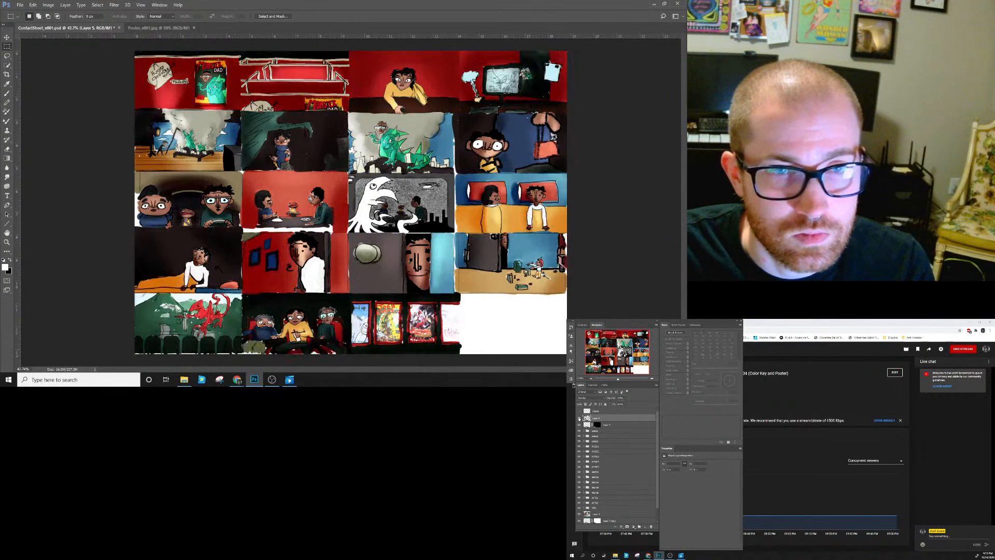
click(579, 418)
click(579, 418)
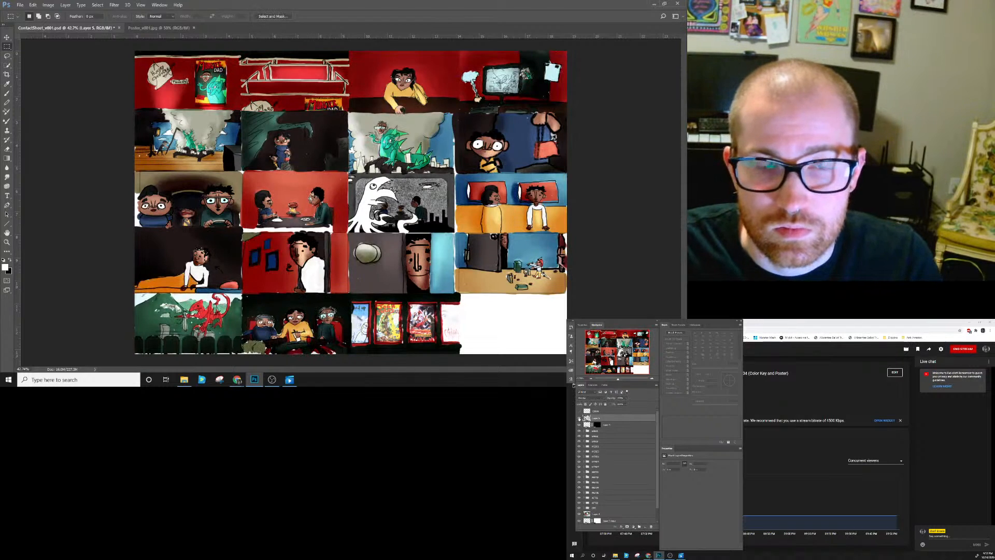
click(580, 418)
click(580, 418)
click(579, 417)
click(579, 417)
Duplicate the lighting layer, give the copy a darkening blend mode and set its opacity to 50%.
drag(602, 418, 646, 526)
click(586, 397)
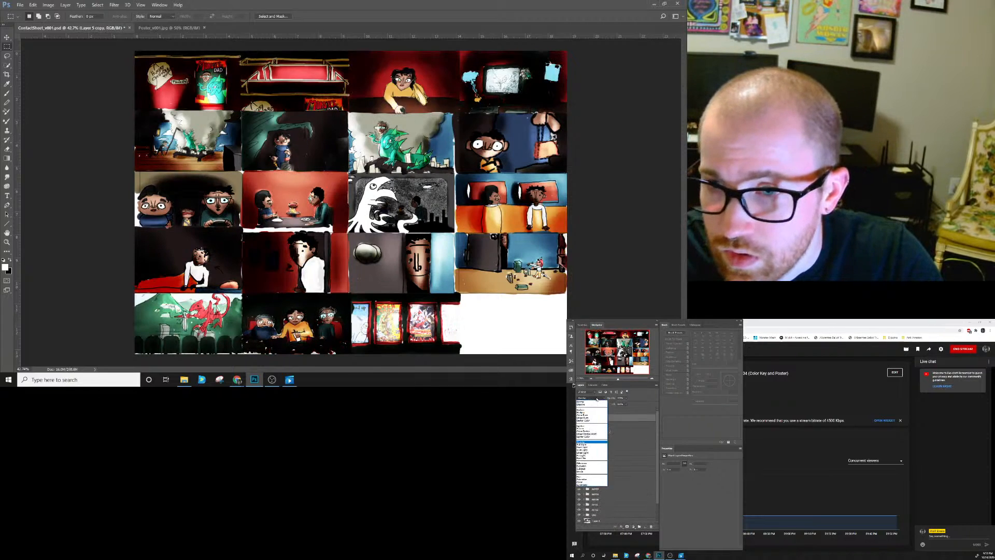
click(588, 413)
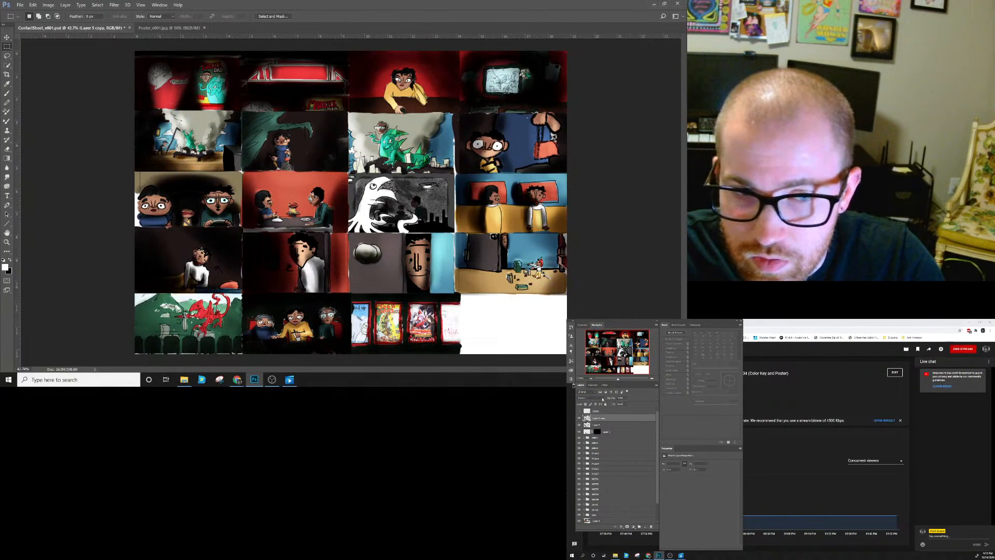
click(591, 397)
click(586, 417)
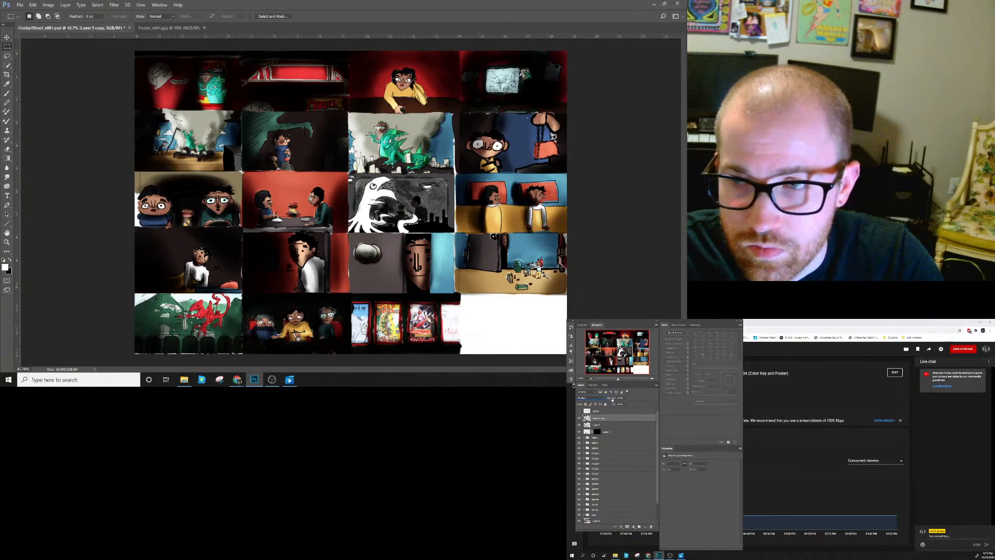
click(626, 398)
drag(611, 403, 616, 404)
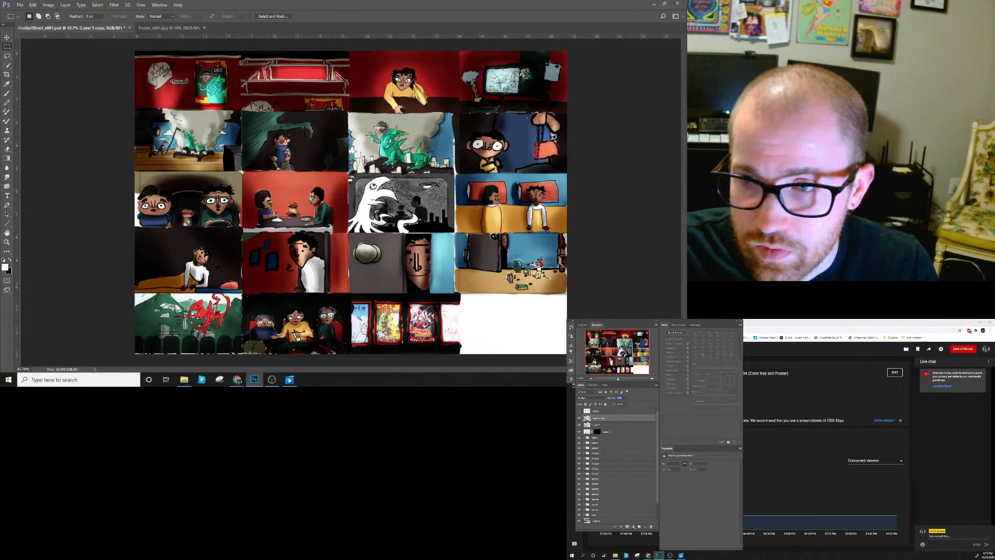
text(50)
Duplicate the lighting copy again, give the new duplicate a lightening blend mode and adjust its opacity.
drag(622, 420, 646, 527)
click(592, 399)
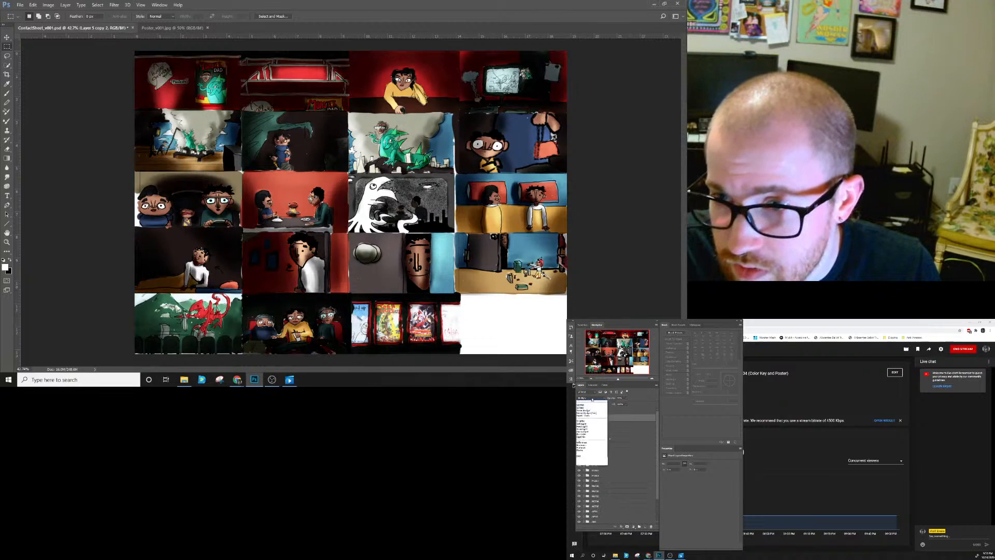
click(595, 430)
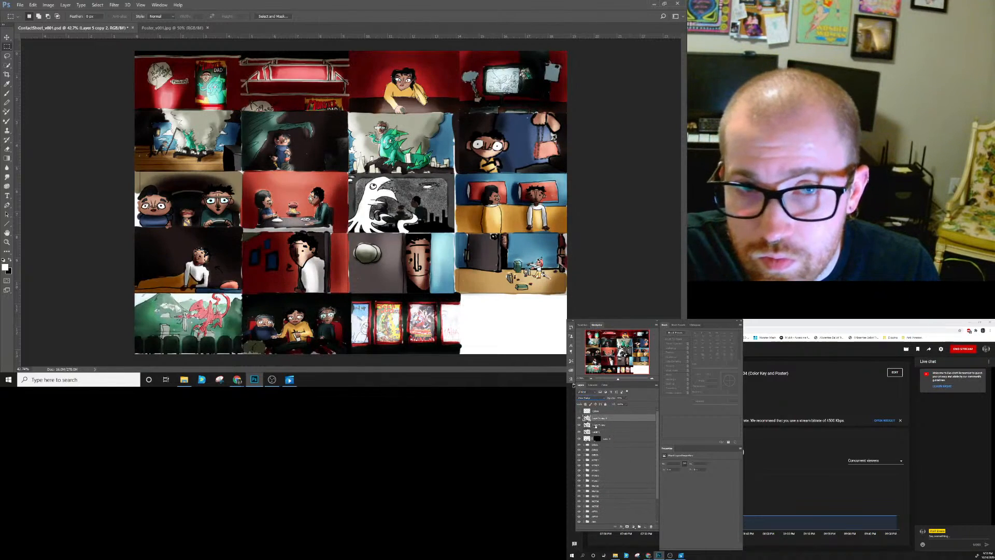
click(624, 398)
drag(646, 406, 624, 407)
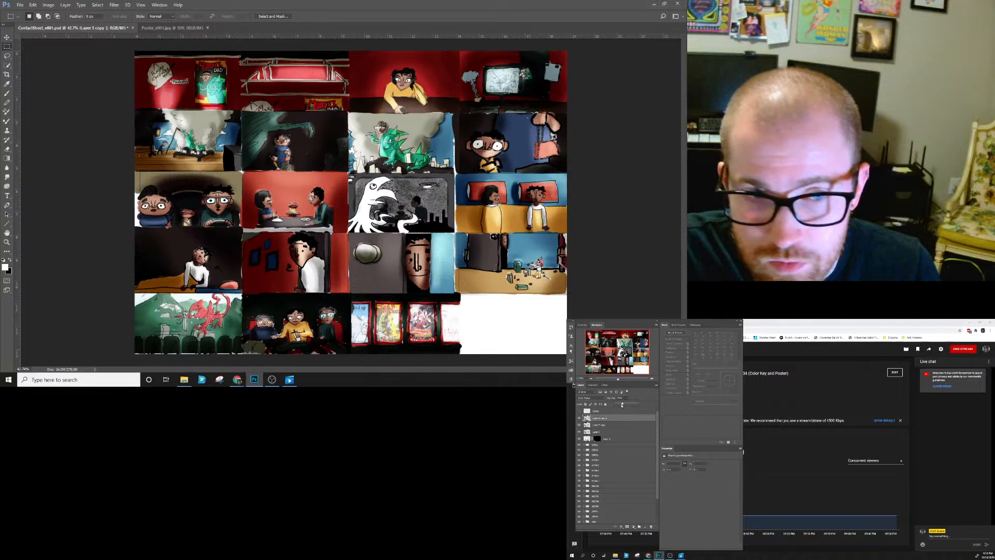
click(641, 406)
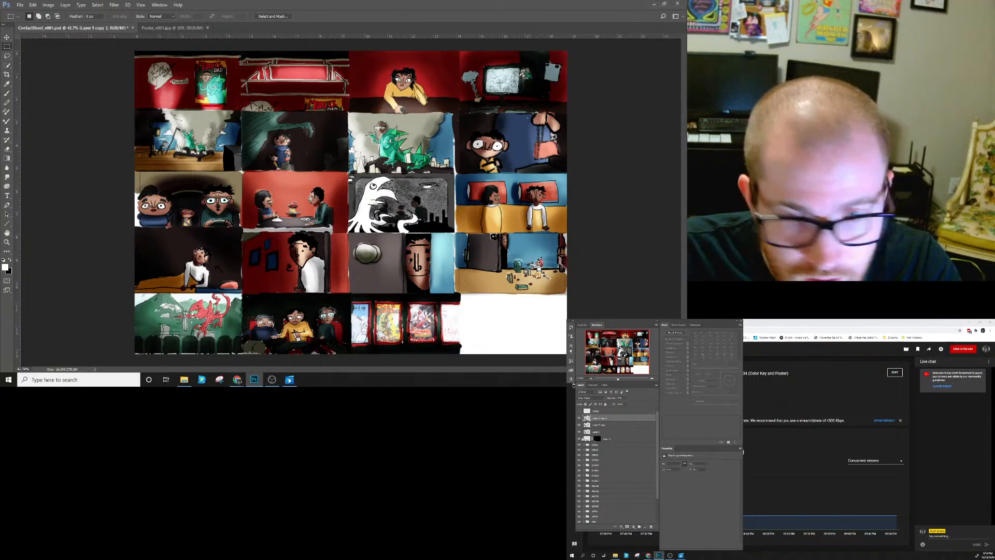
Group the three lighting layers and add a layer mask to the group.
shift+click(612, 430)
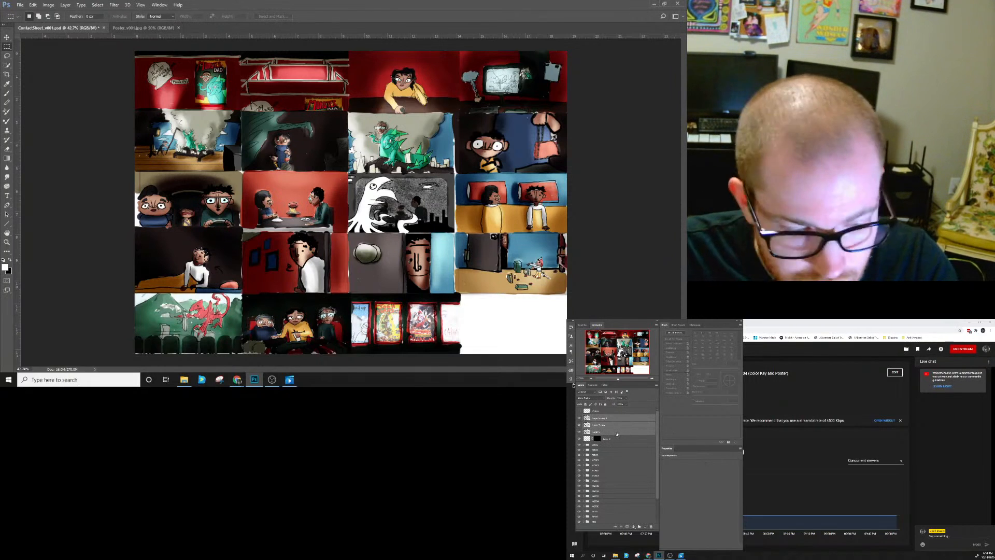
key(ctrl+g)
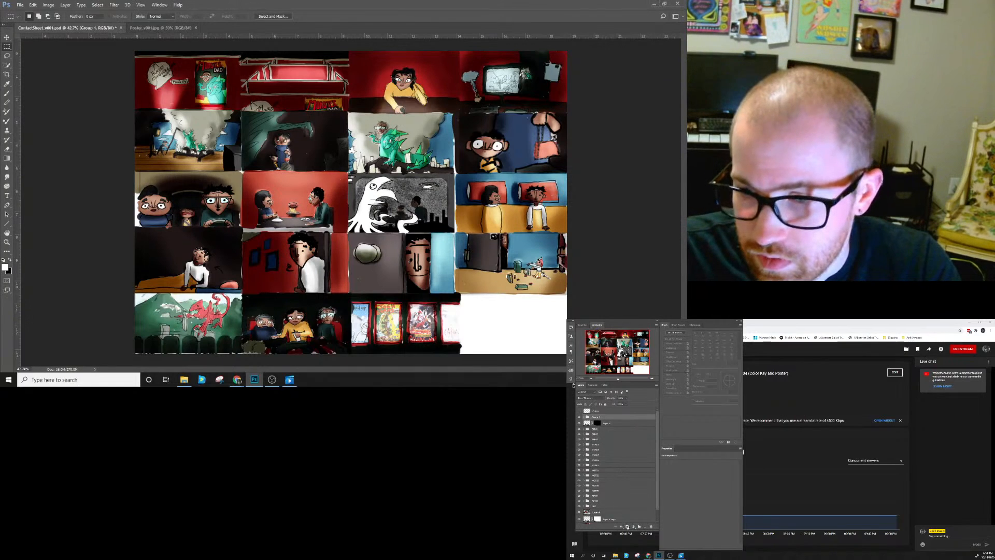
click(626, 527)
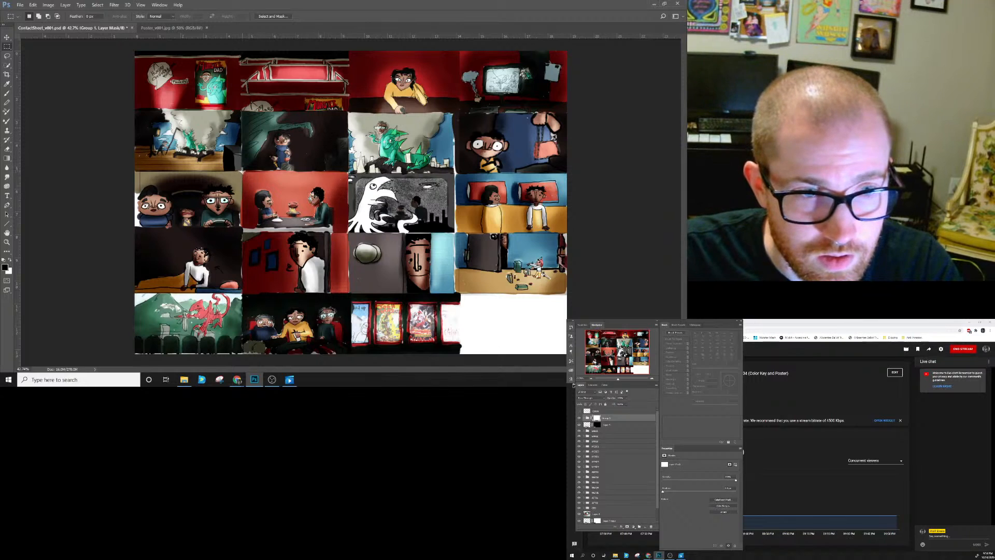
Select the second third-row and fourth fourth-row panels together and fill the group mask there with gray #6b6b6b using the Paint Bucket.
drag(242, 171, 288, 200)
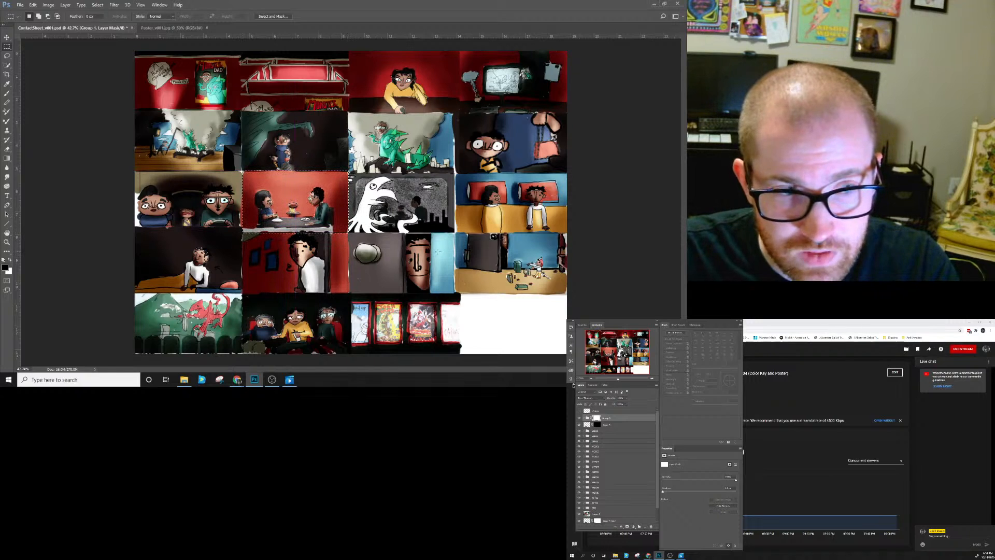
key(shift)
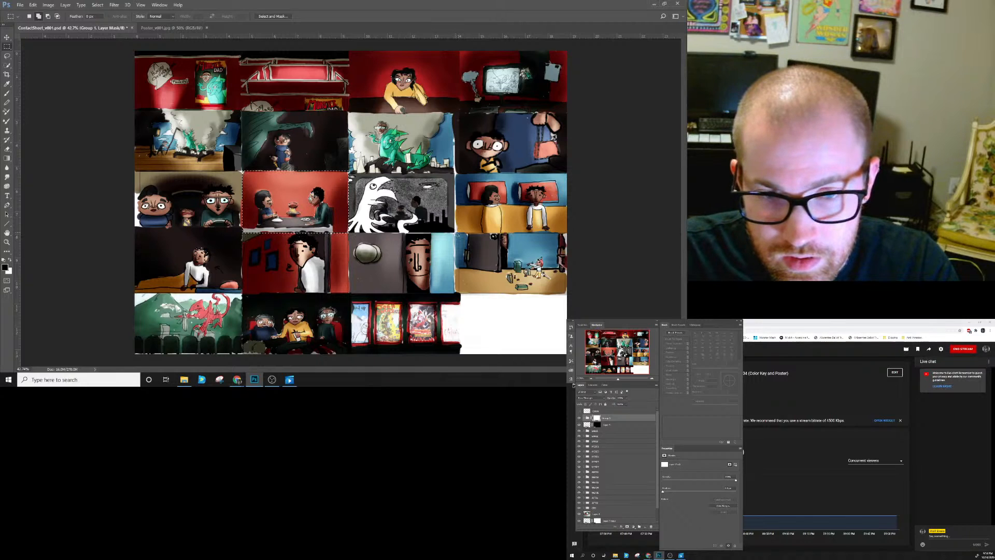
drag(456, 234, 568, 294)
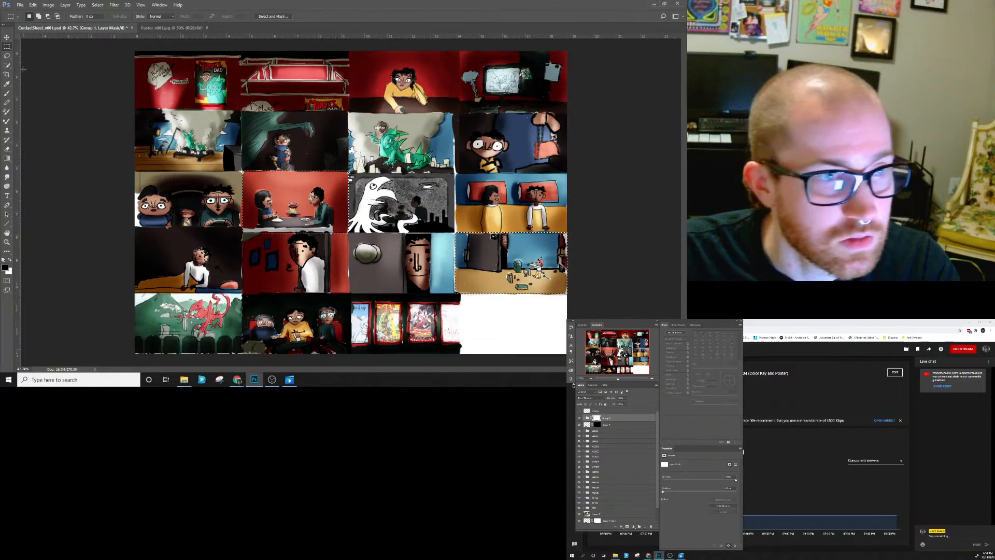
right_click(7, 158)
click(31, 162)
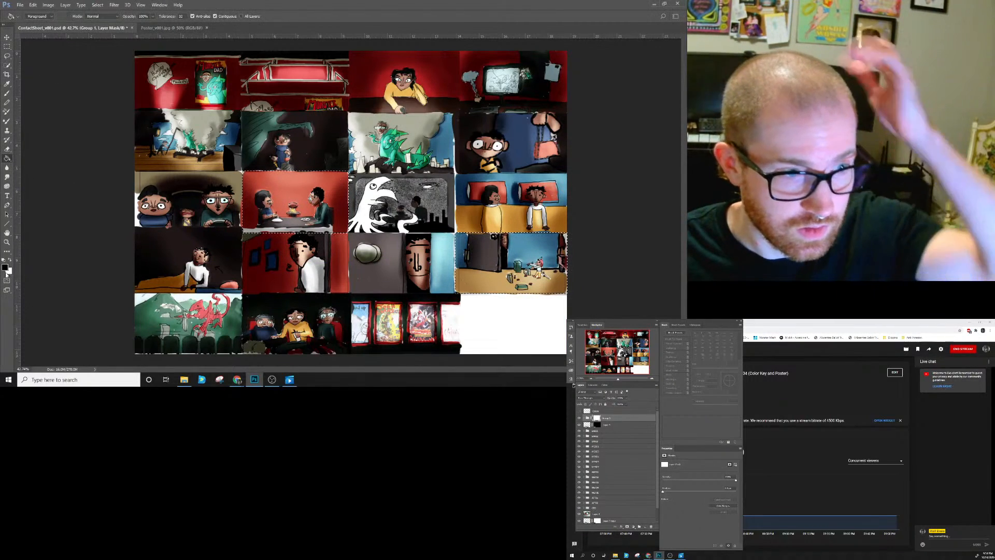
click(6, 267)
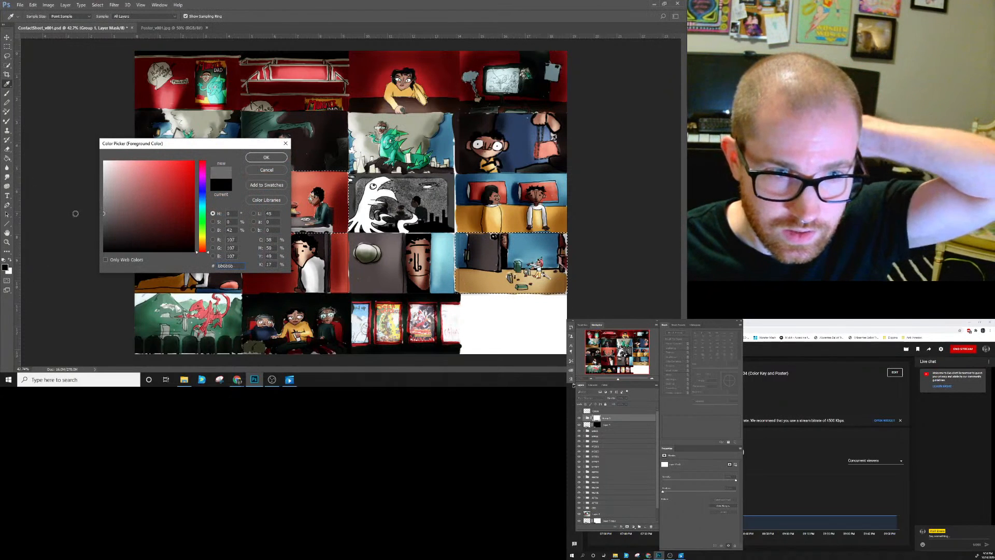
click(266, 157)
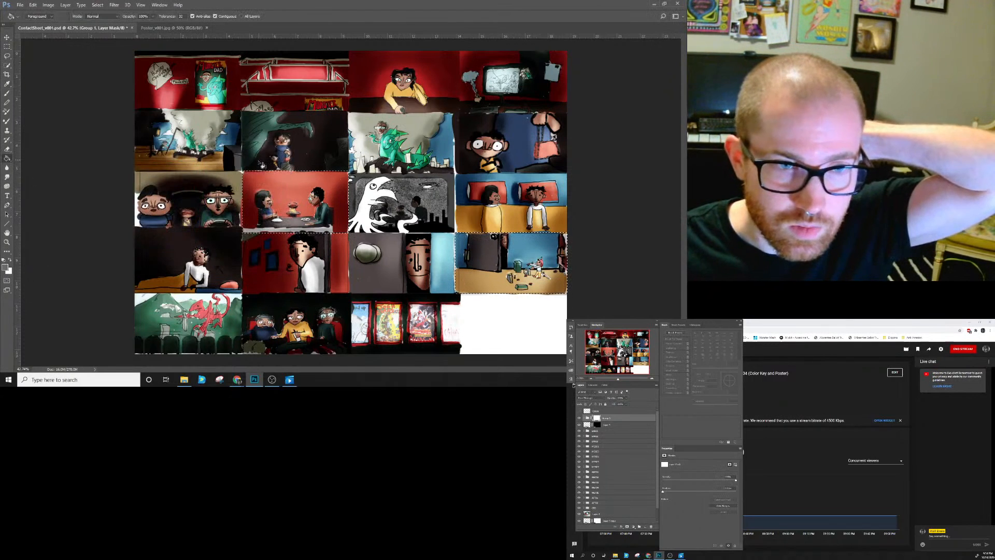
click(278, 204)
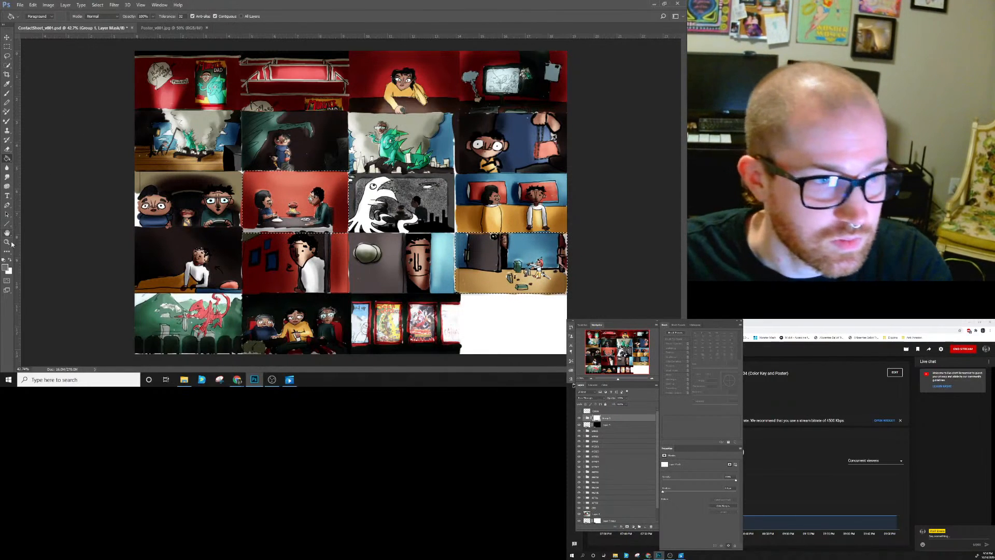
Choose a lighter gray, refill the two selected panels on the group mask and clear the selection.
click(6, 268)
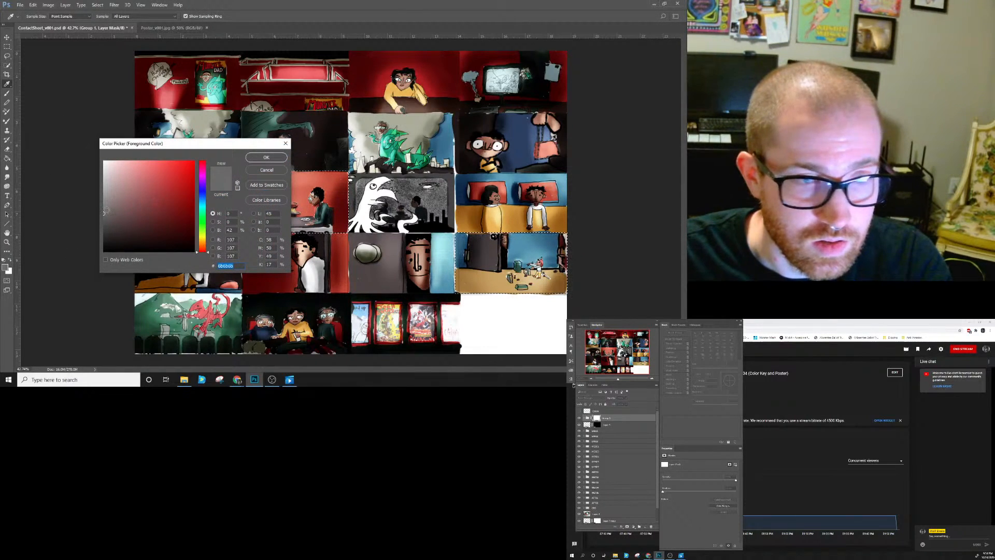
drag(106, 209, 95, 197)
click(266, 157)
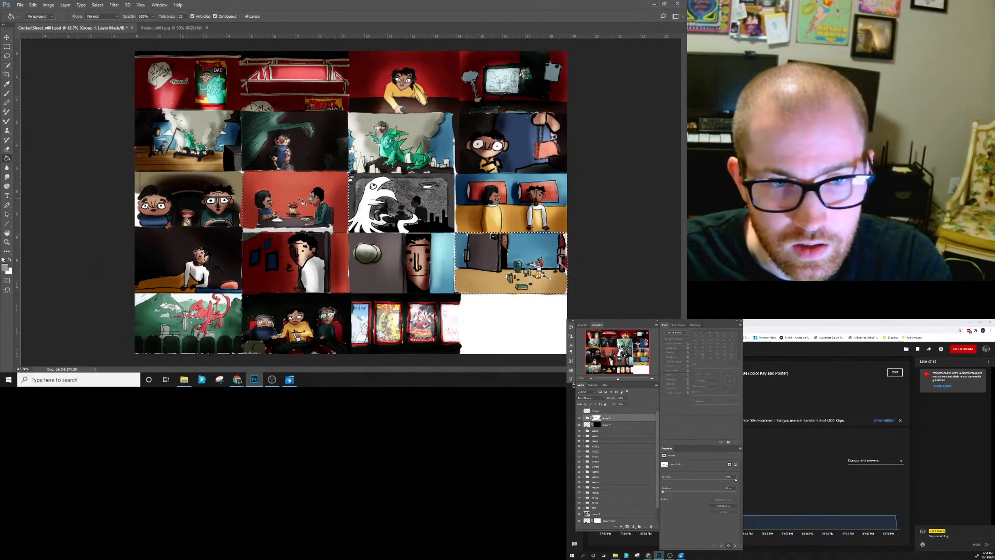
key(m)
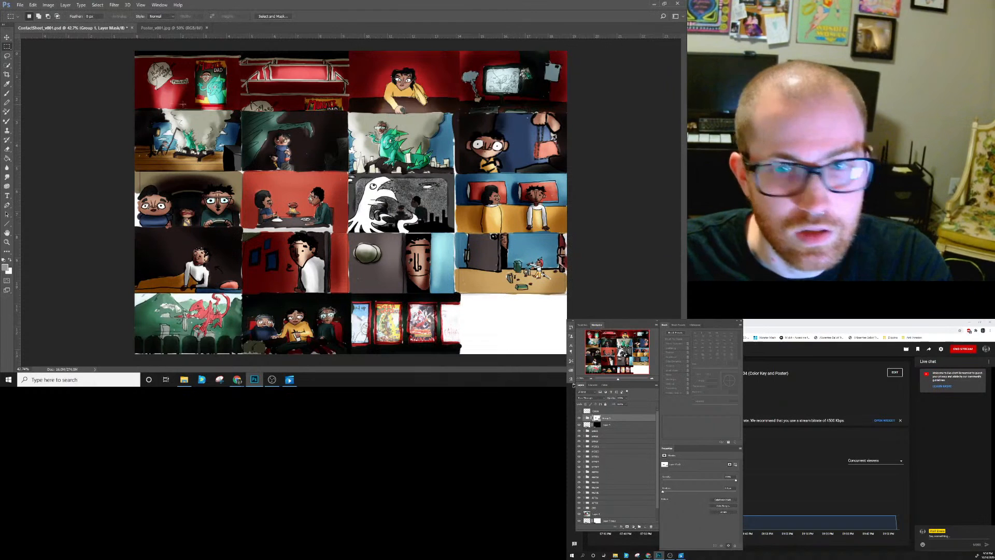
Set the masked lighting group's blend mode to Luminosity, trying Normal as an alternative.
click(612, 418)
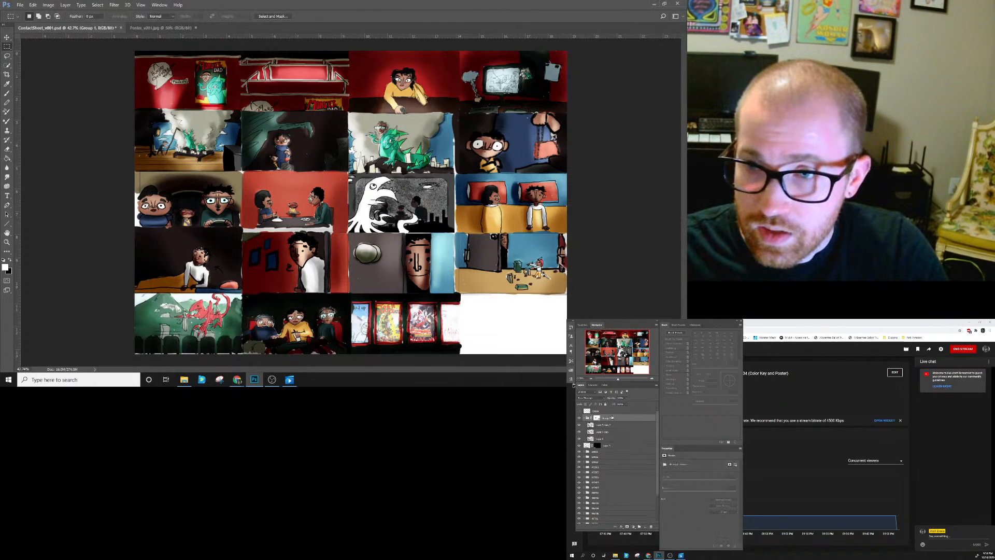
click(587, 398)
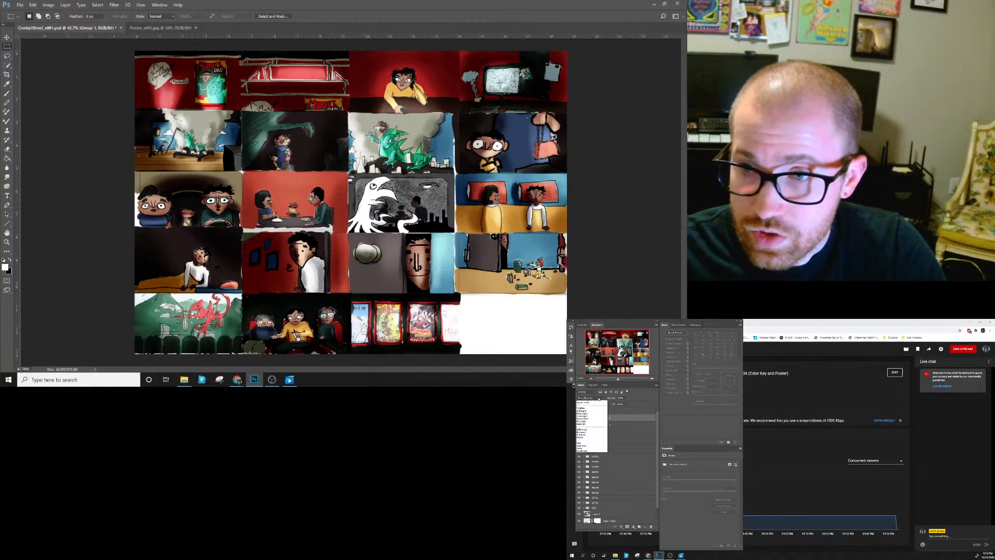
click(584, 490)
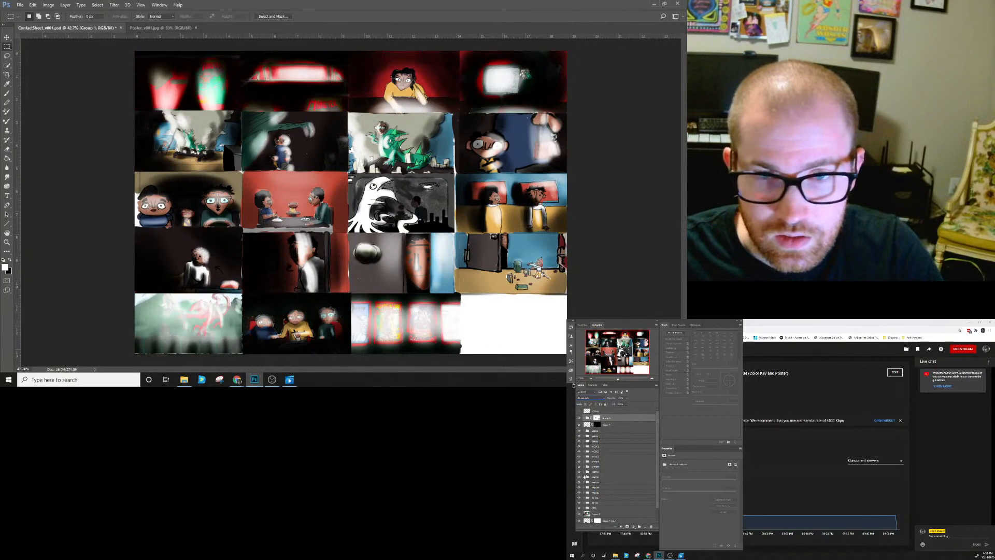
click(587, 398)
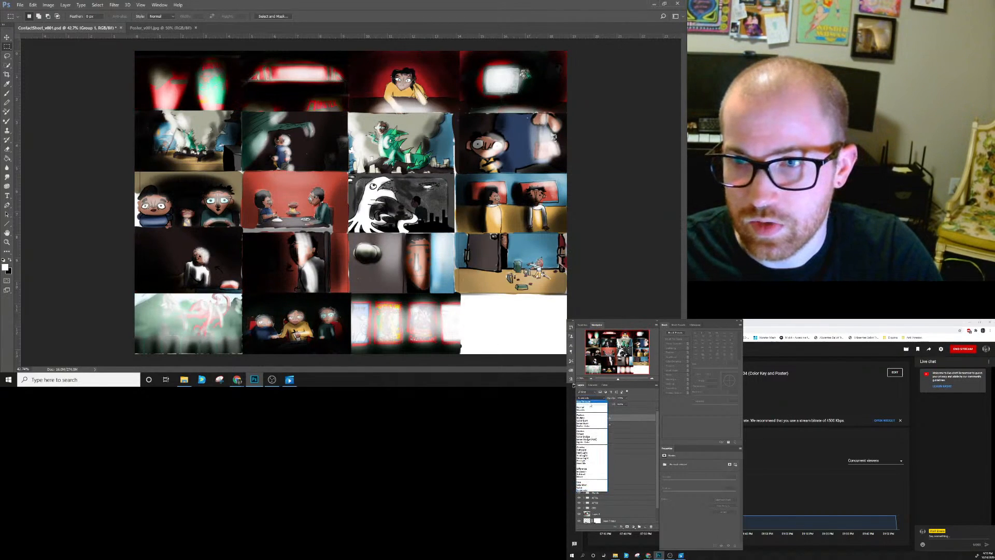
click(601, 409)
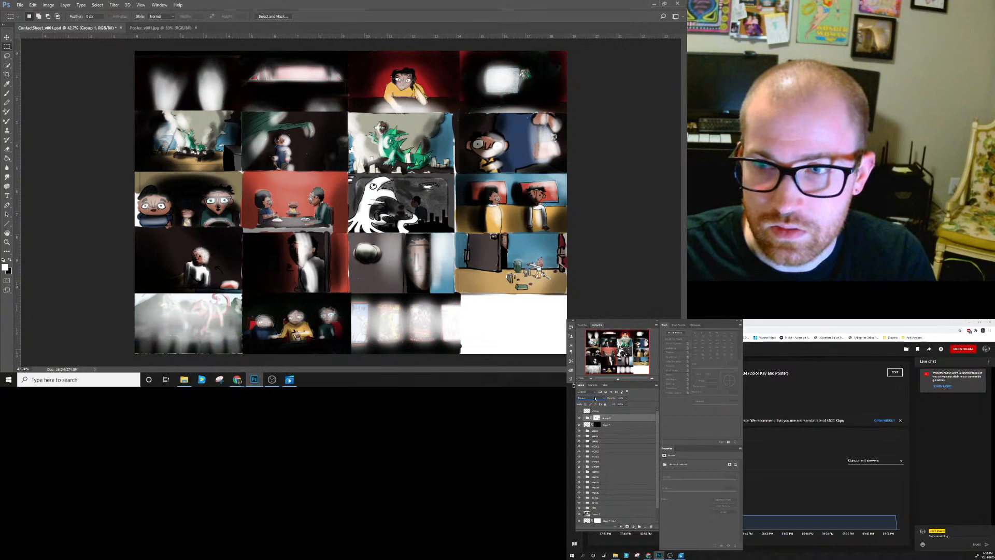
click(605, 426)
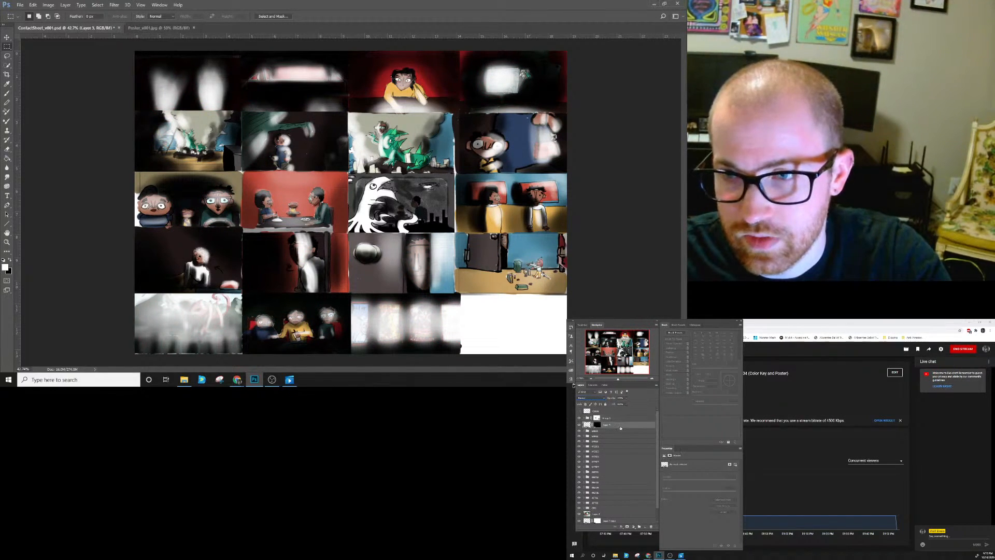
click(597, 418)
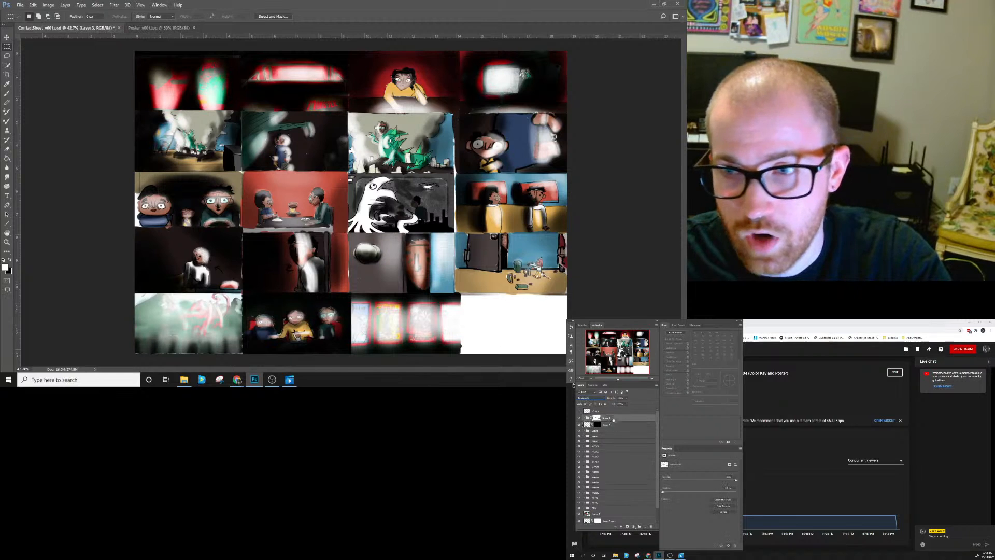
Set the masked lighting group's blend mode to Pass Through after trying Normal and checking the layers inside it.
click(590, 398)
click(588, 408)
click(584, 418)
click(608, 426)
click(602, 431)
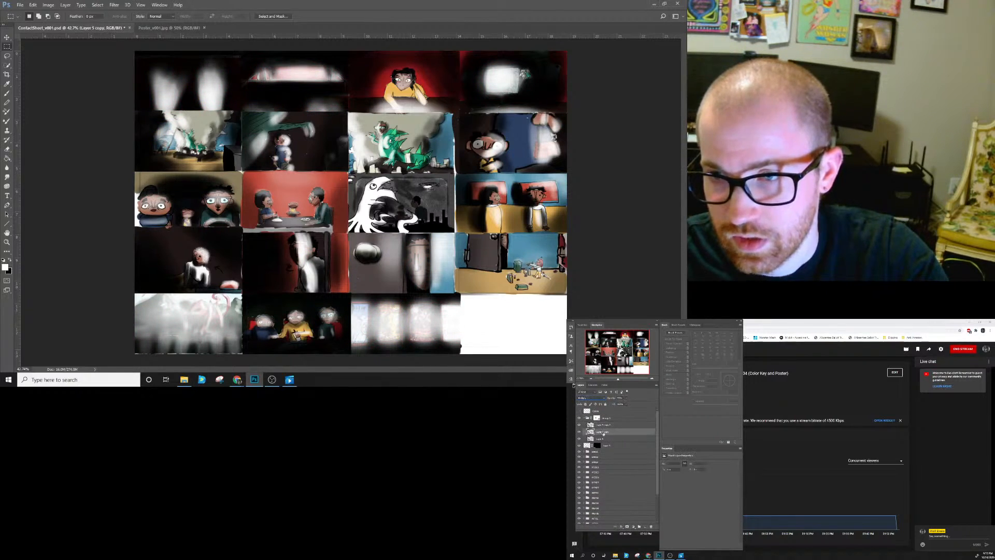
click(608, 418)
click(592, 398)
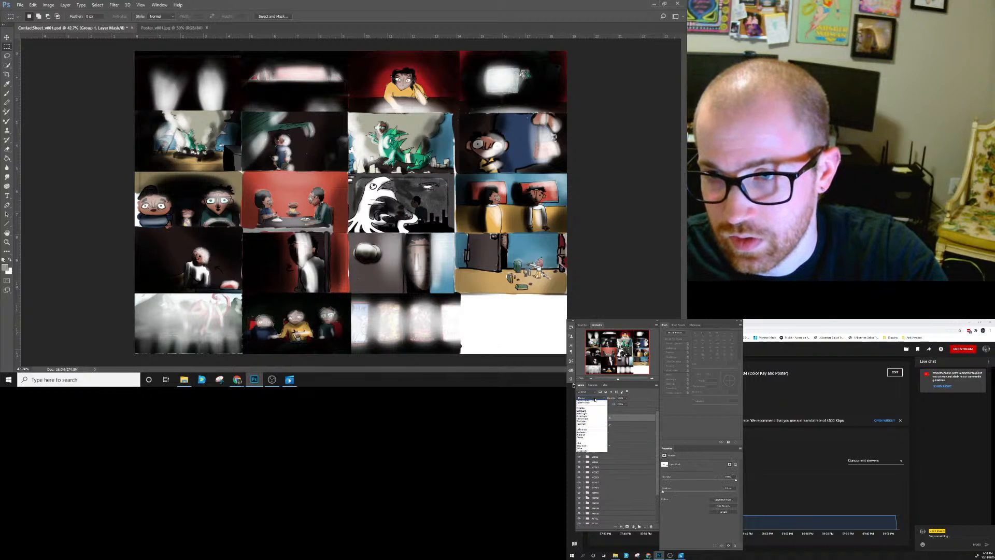
click(587, 402)
click(583, 418)
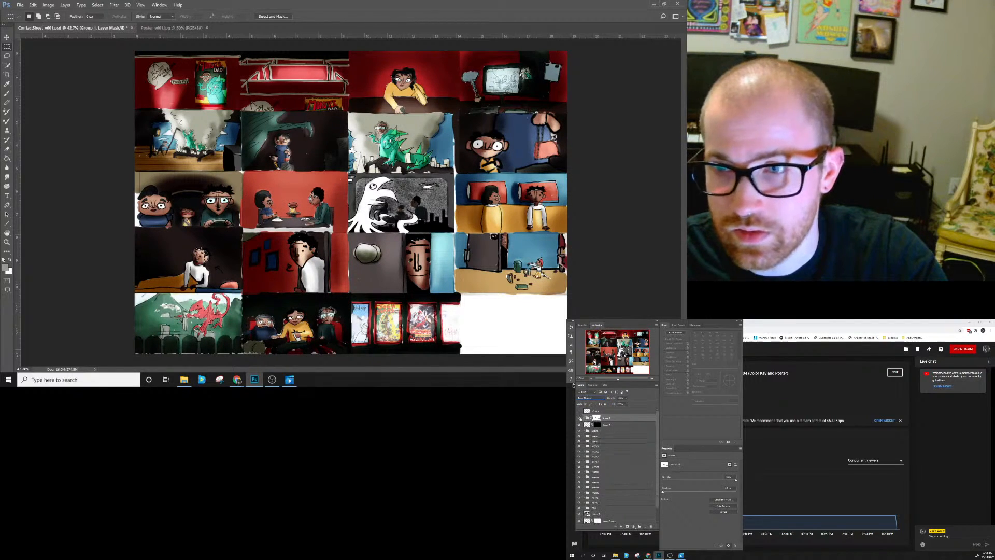
Compare the contact sheet with the lighting group hidden and shown, and expand the group to examine its layers.
click(579, 419)
click(580, 419)
click(580, 418)
click(579, 418)
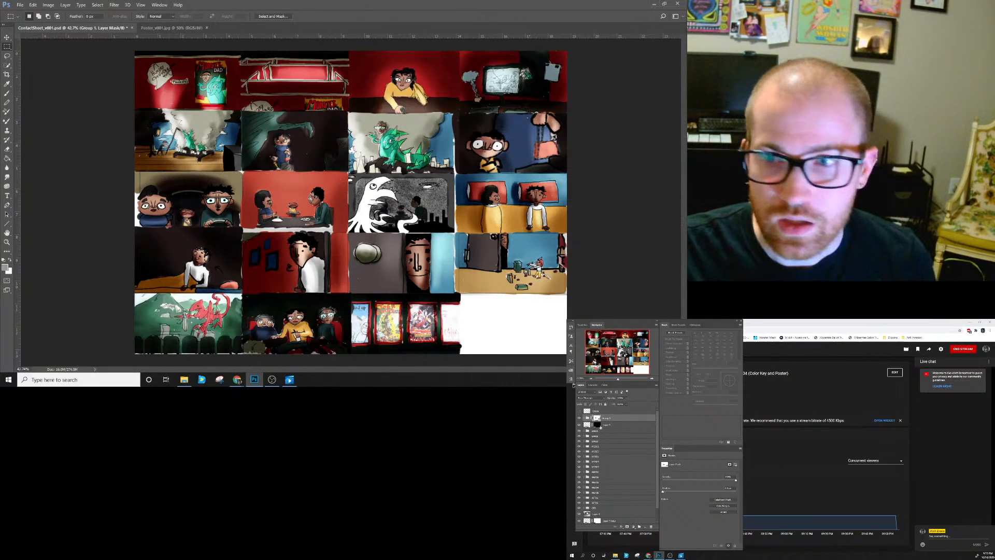
click(583, 418)
click(588, 418)
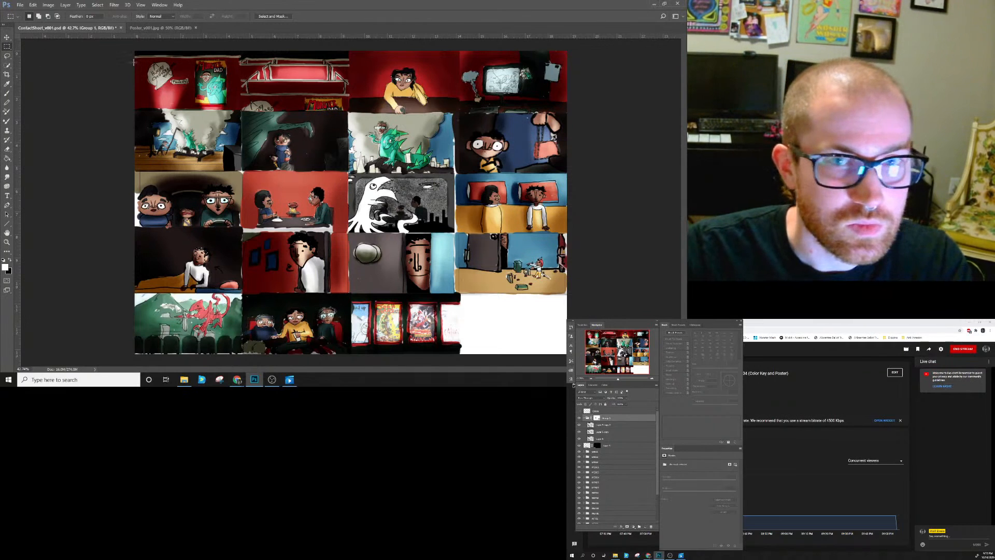
Add a Photo Filter adjustment layer above the lighting group, masked to the entire first row of panels.
drag(130, 49, 592, 112)
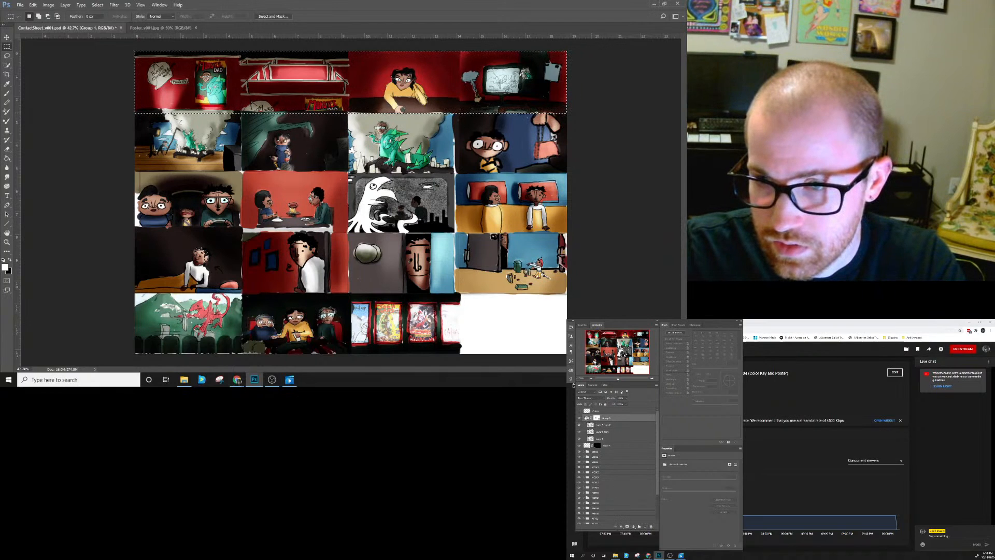
click(584, 418)
click(627, 525)
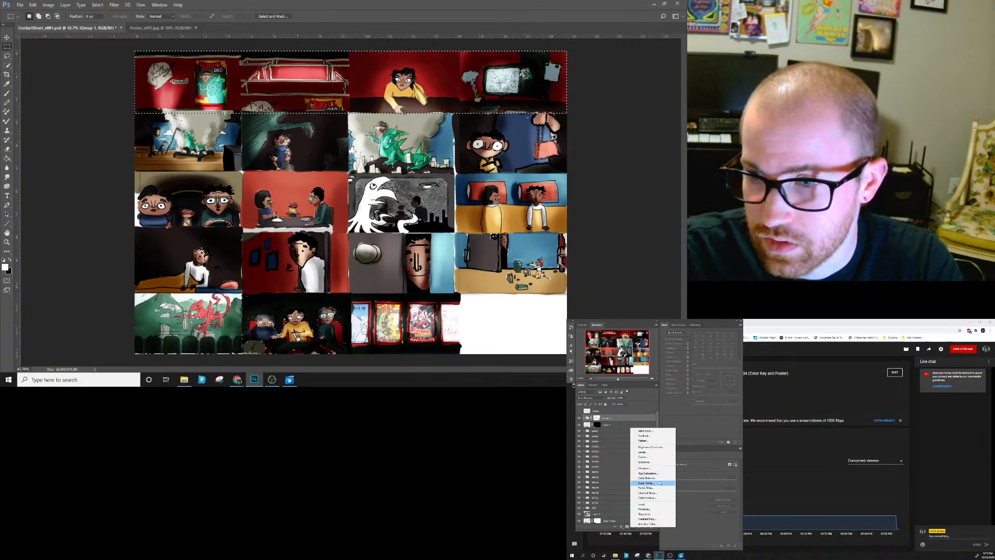
click(654, 488)
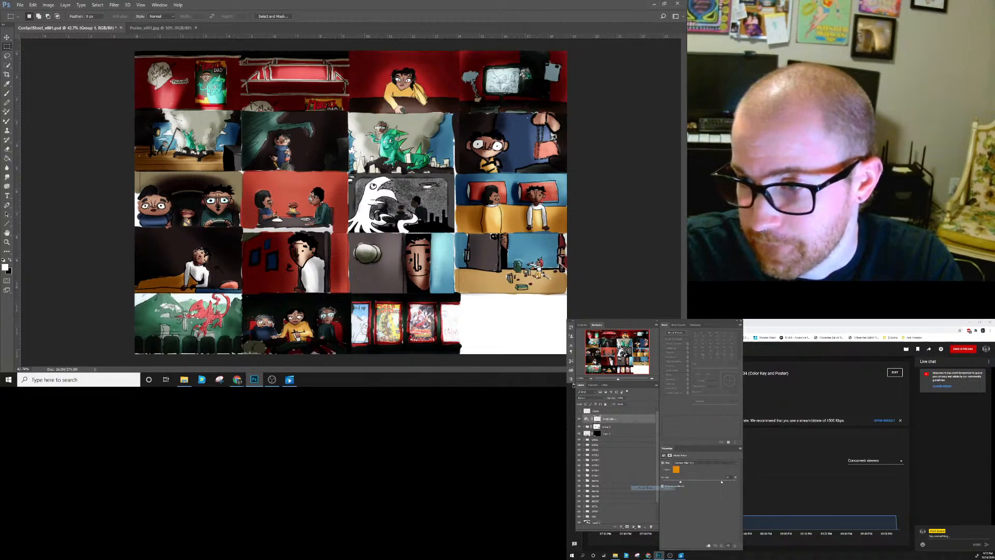
Set the first-row photo filter to Cooling Filter (82) after trying Cooling Filter (80), and compare the row with the filter off and on.
click(695, 464)
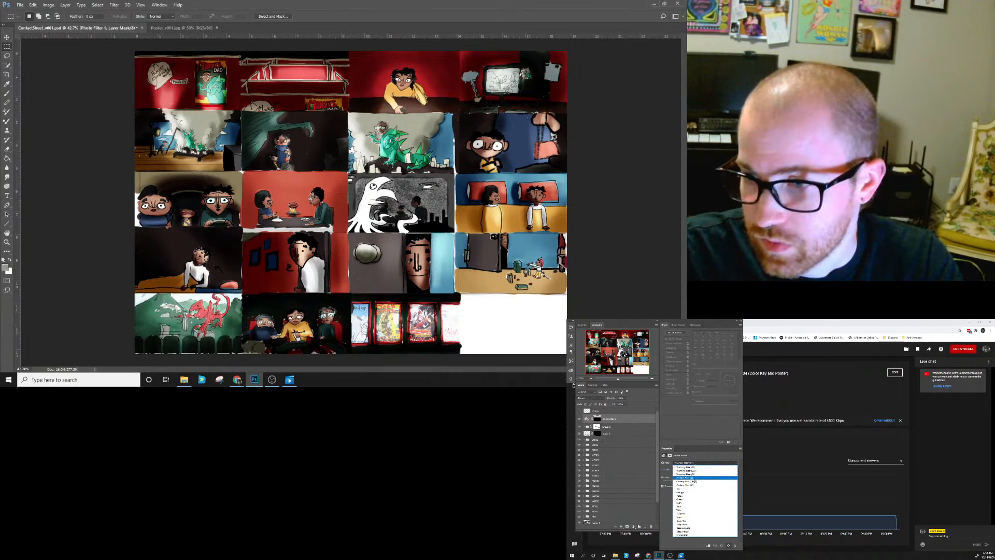
click(693, 477)
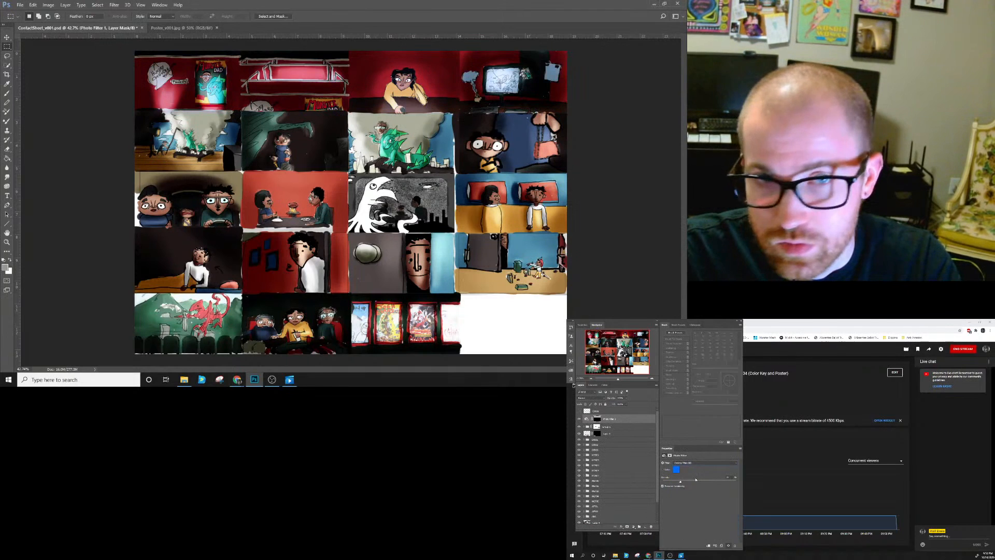
click(695, 463)
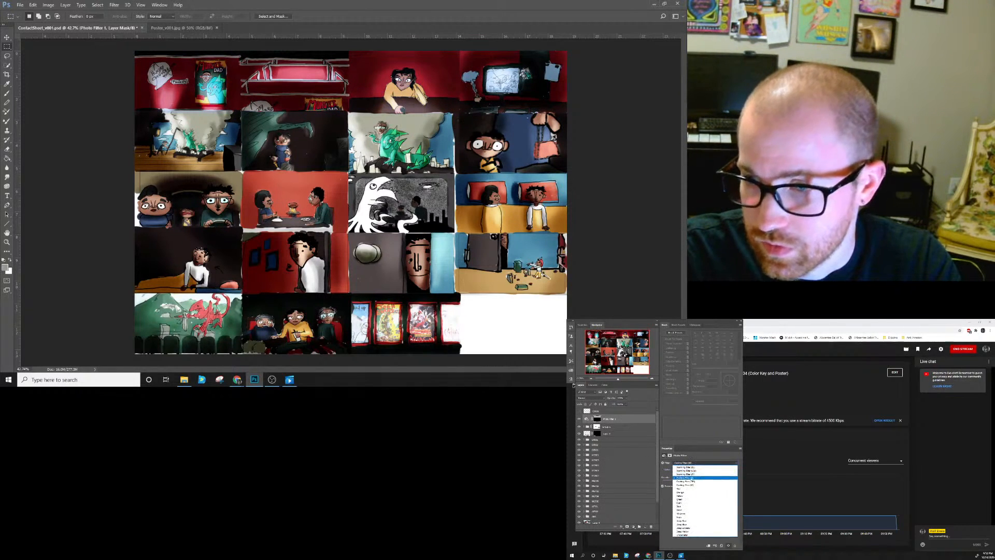
click(689, 484)
click(696, 463)
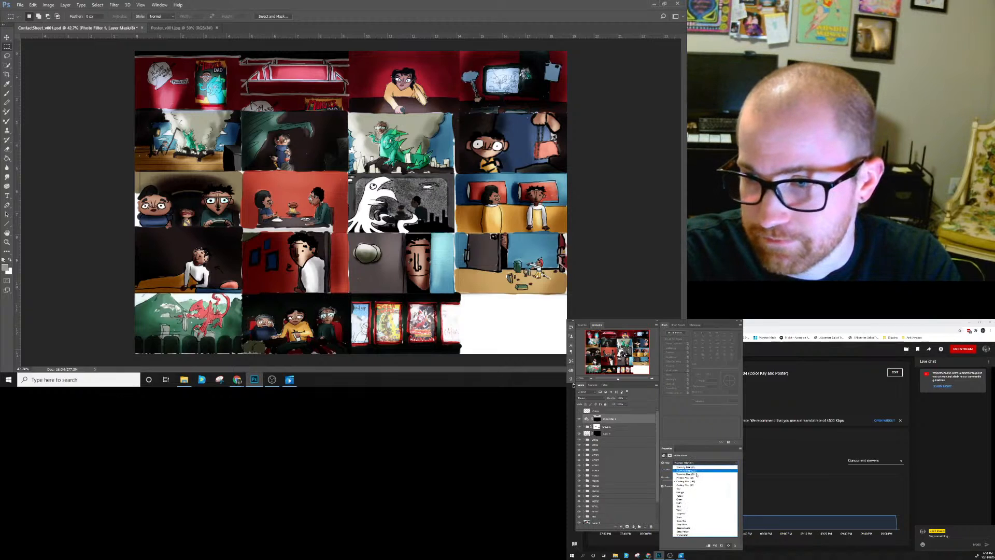
click(694, 485)
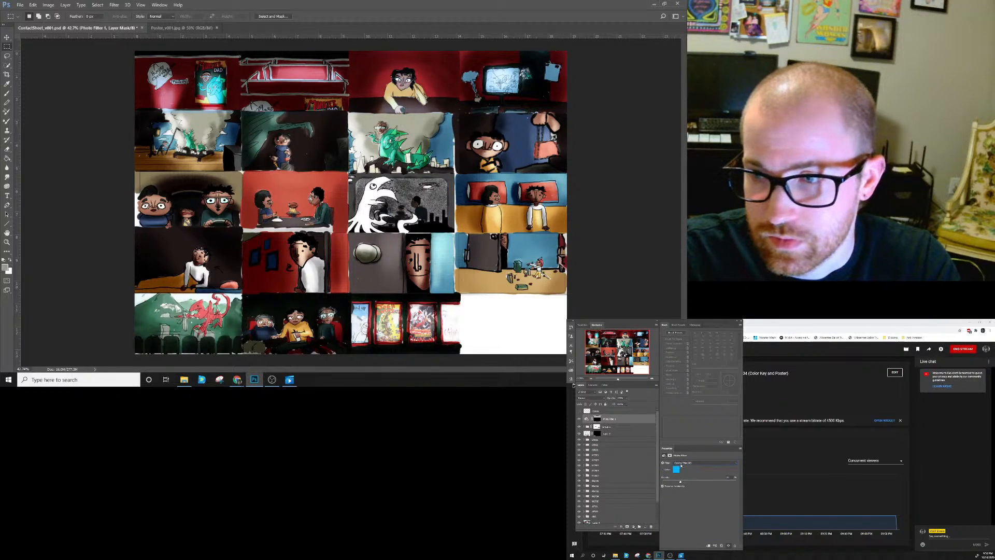
click(579, 419)
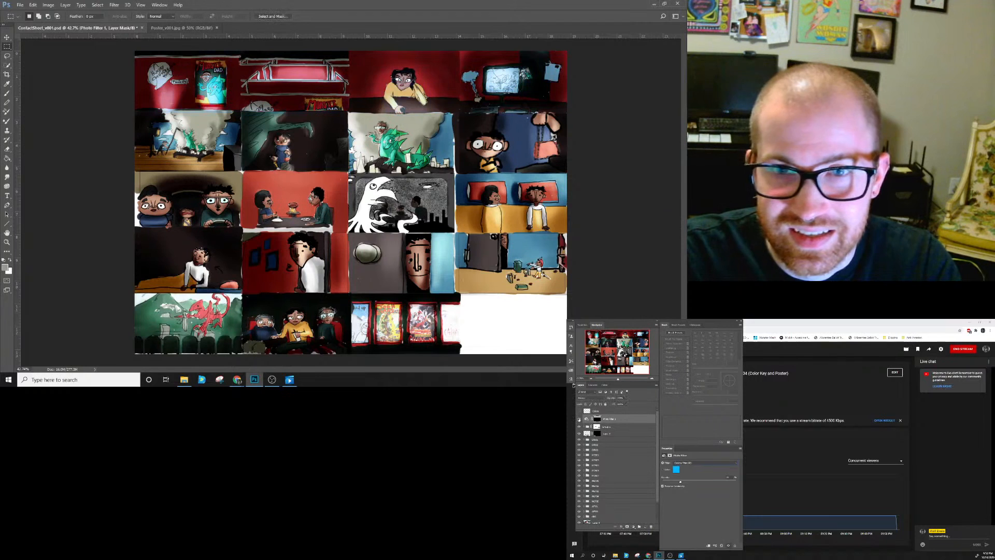
click(579, 418)
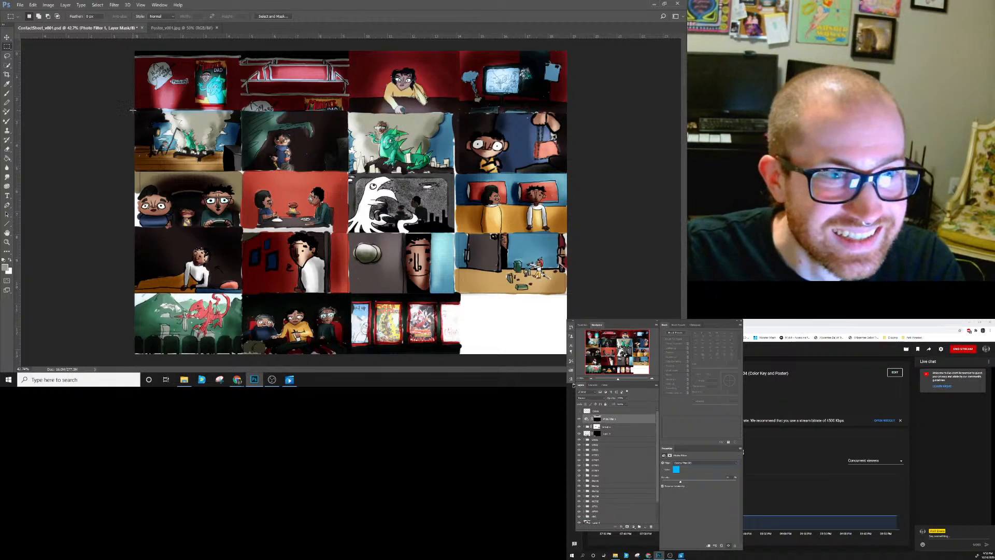
Duplicate the photo filter layer and replace the copy's mask with one limited to the second row of panels.
drag(133, 110, 594, 172)
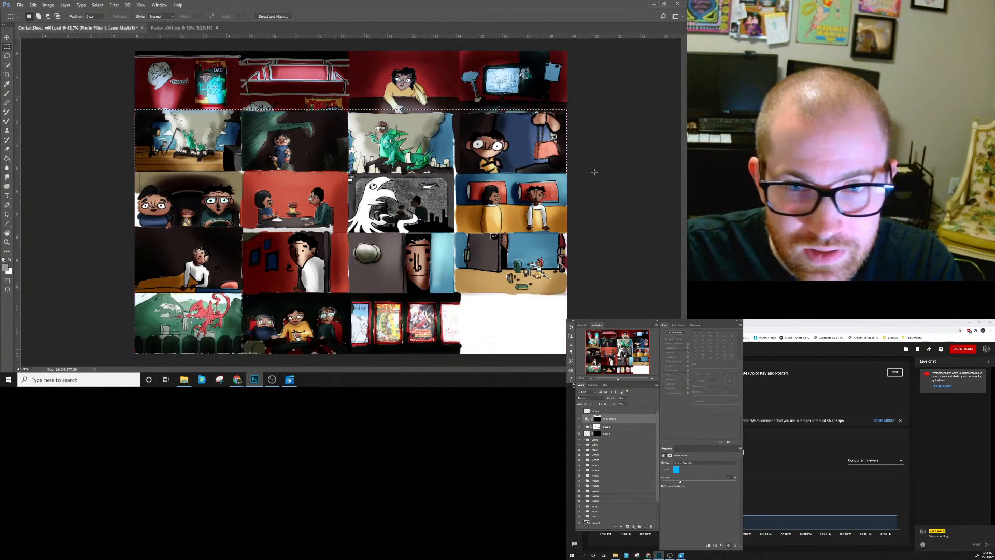
click(633, 526)
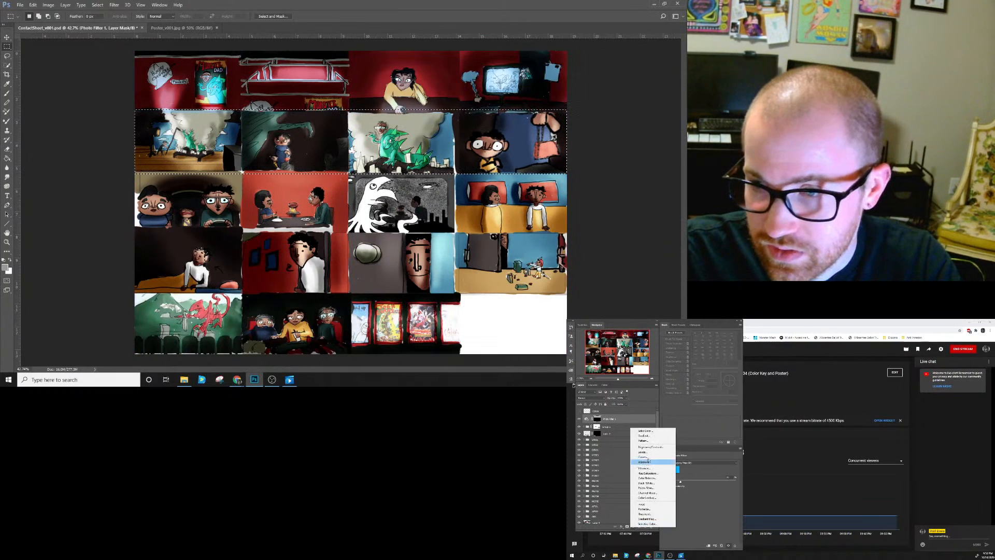
drag(642, 419, 644, 526)
right_click(597, 418)
click(606, 429)
click(587, 418)
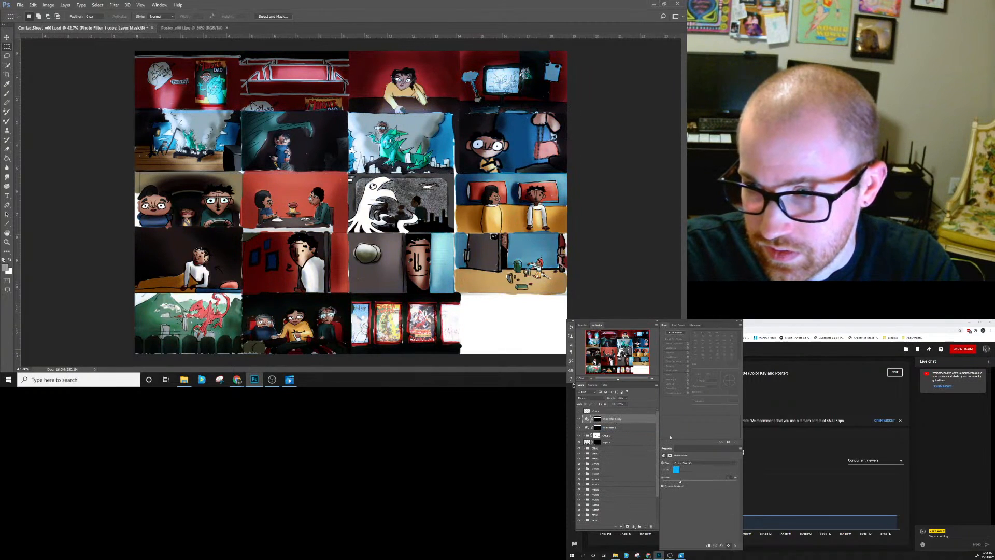
Try Warming Filter (85), Warming Filter (LBA), Red and Orange on the second-row photo filter, and raise its density.
click(696, 462)
click(694, 467)
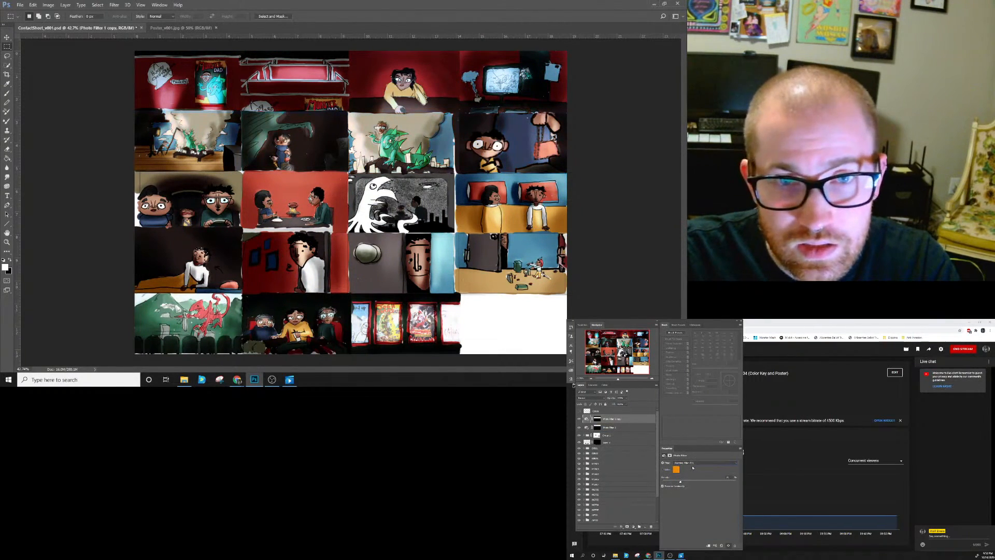
click(697, 463)
click(691, 470)
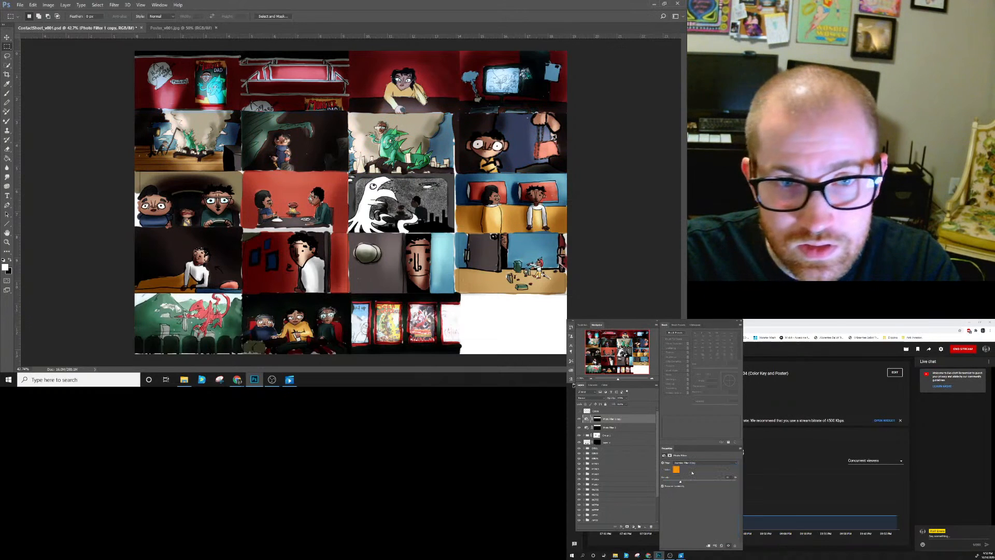
click(696, 464)
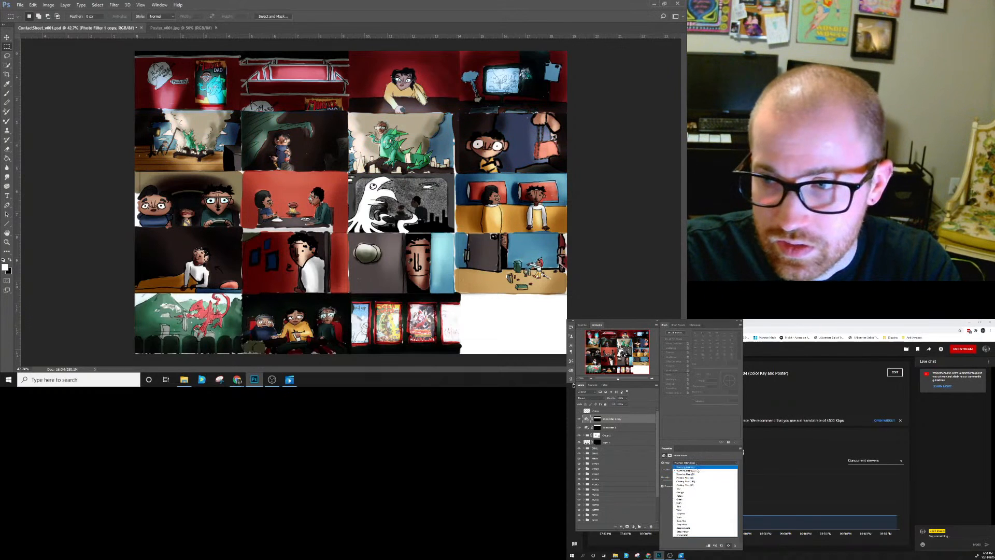
click(689, 488)
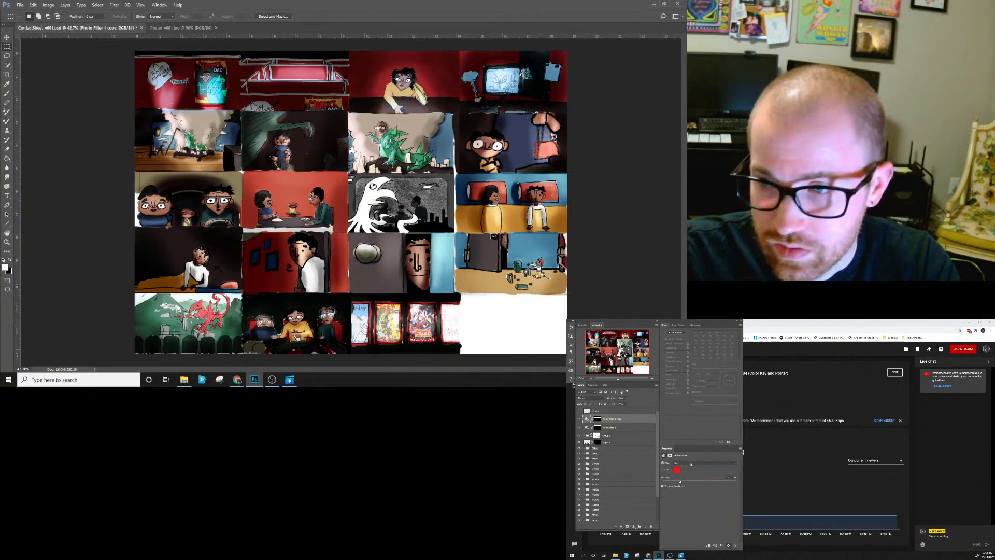
click(690, 463)
click(687, 483)
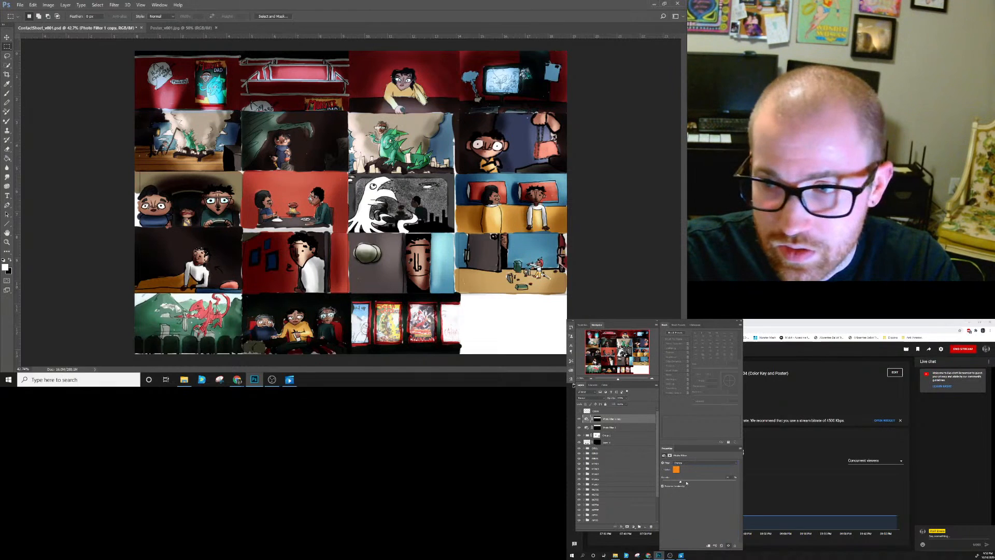
drag(718, 486, 685, 485)
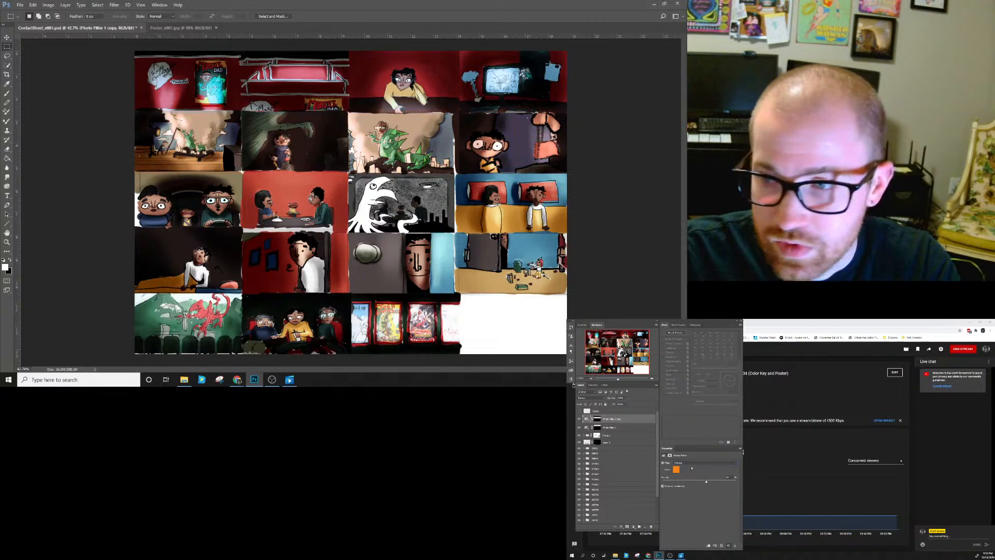
Try the Yellow and Red filters on the second row, then choose Orange and reduce the filter's density.
click(692, 465)
click(685, 496)
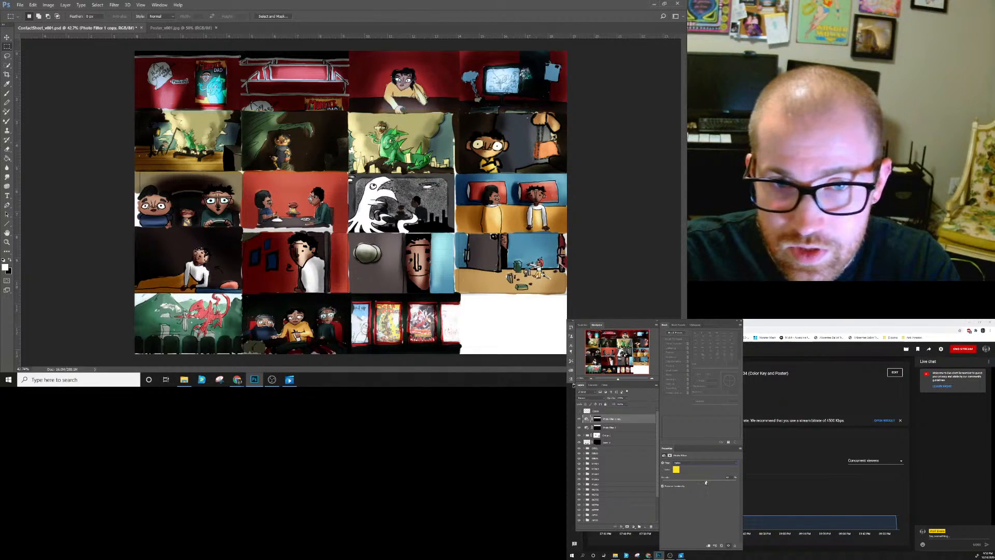
click(698, 463)
click(683, 491)
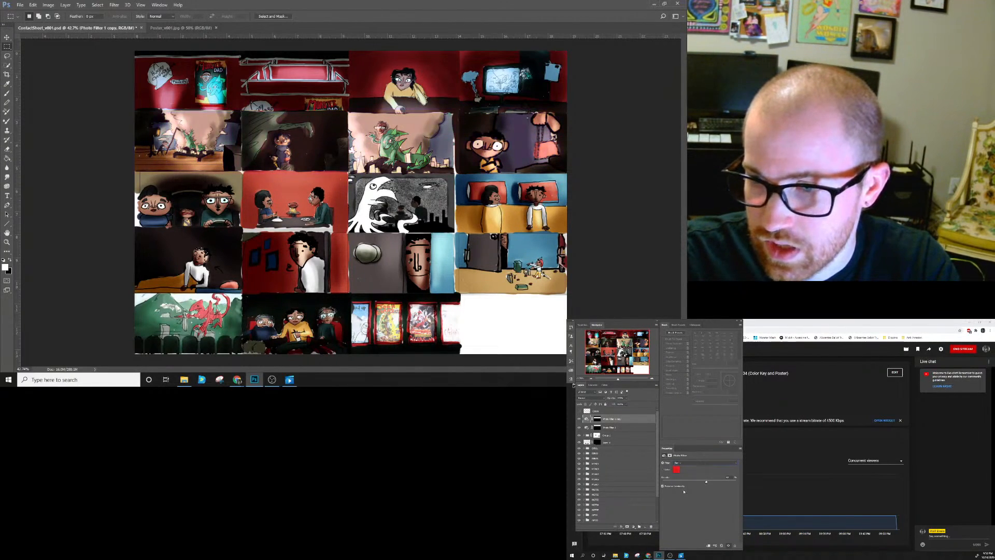
click(694, 465)
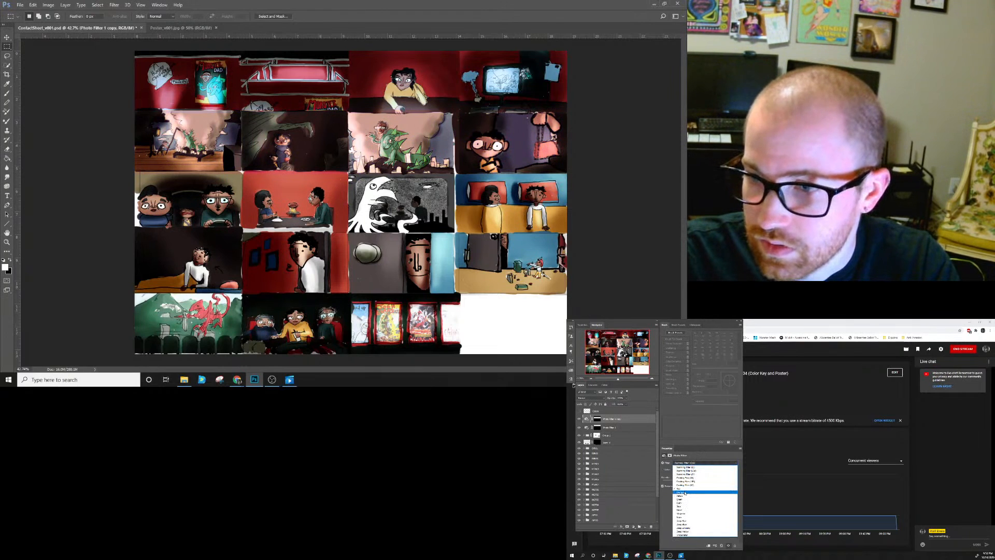
click(684, 493)
drag(707, 483, 692, 483)
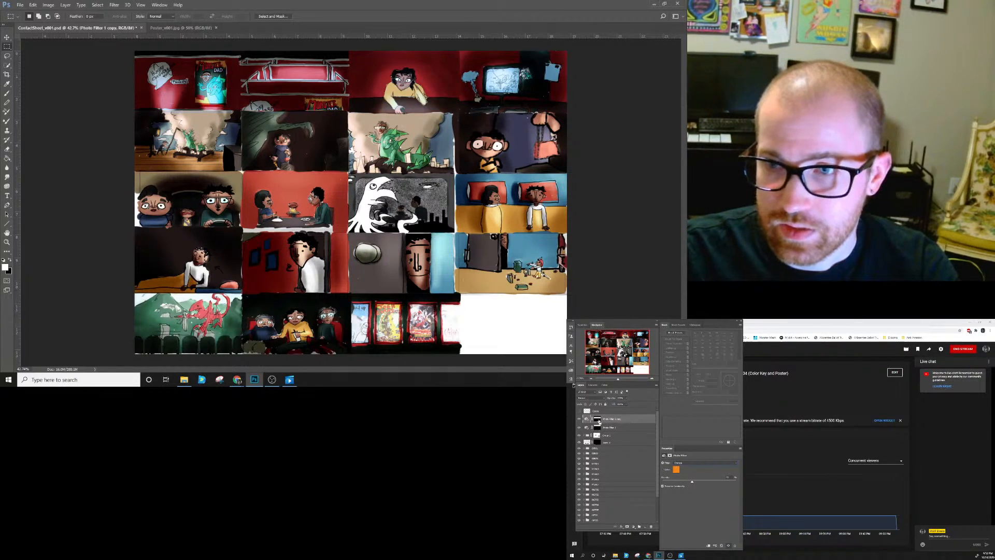
Load the second-row filter mask as a selection, add a Curves adjustment layer there and raise the midtones.
ctrl+click(599, 421)
click(633, 527)
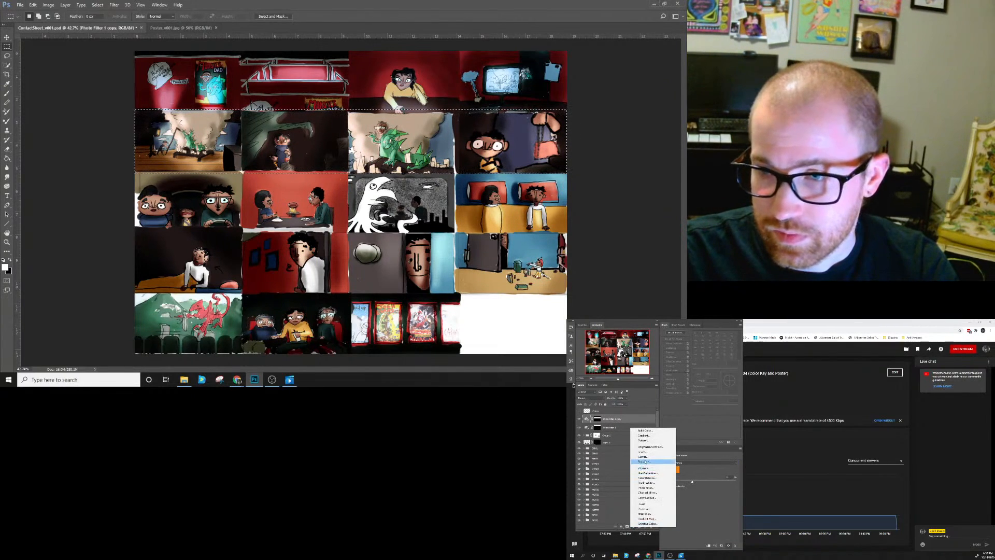
click(643, 457)
drag(707, 498, 701, 494)
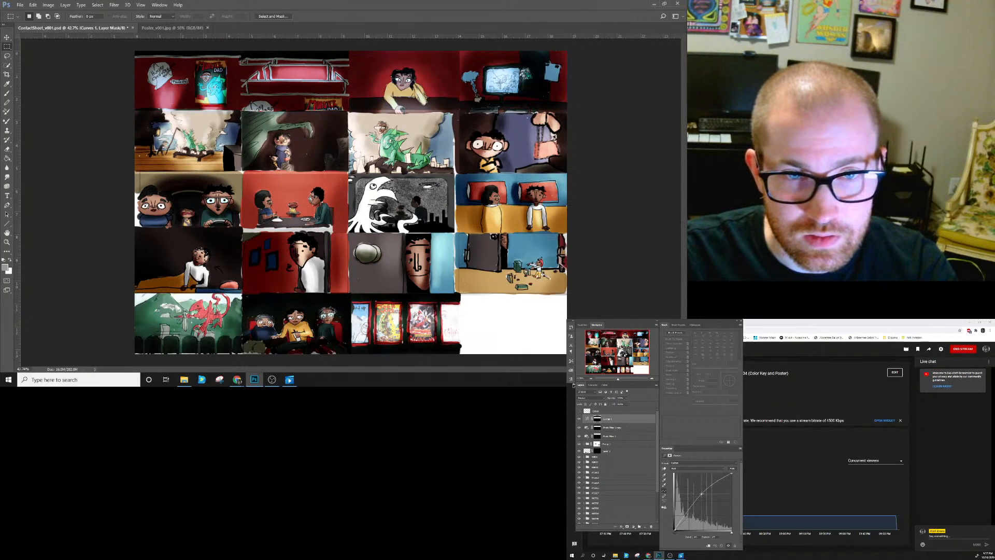
Select the first panel of the third row, add a Curves adjustment above the other adjustments and darken its midtones.
click(611, 428)
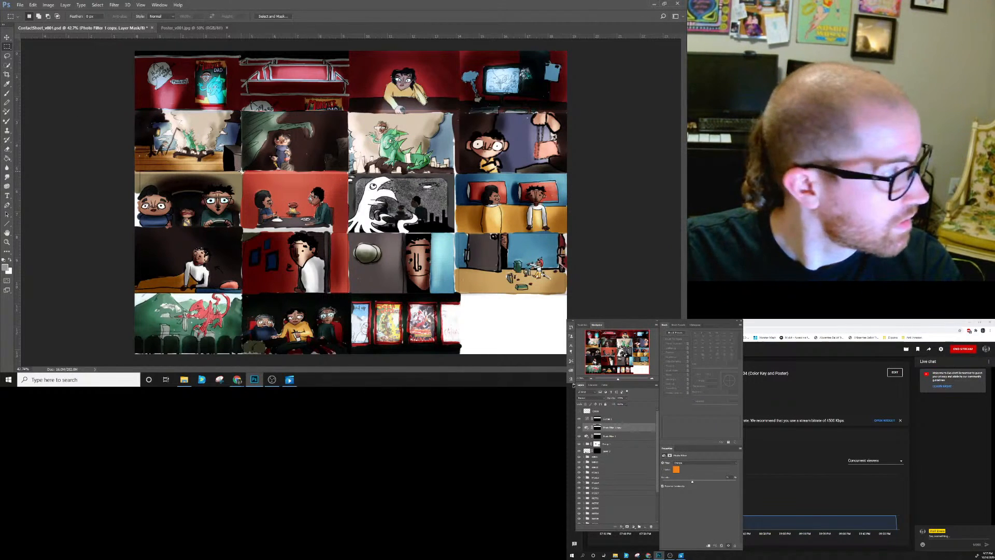
drag(242, 171, 112, 227)
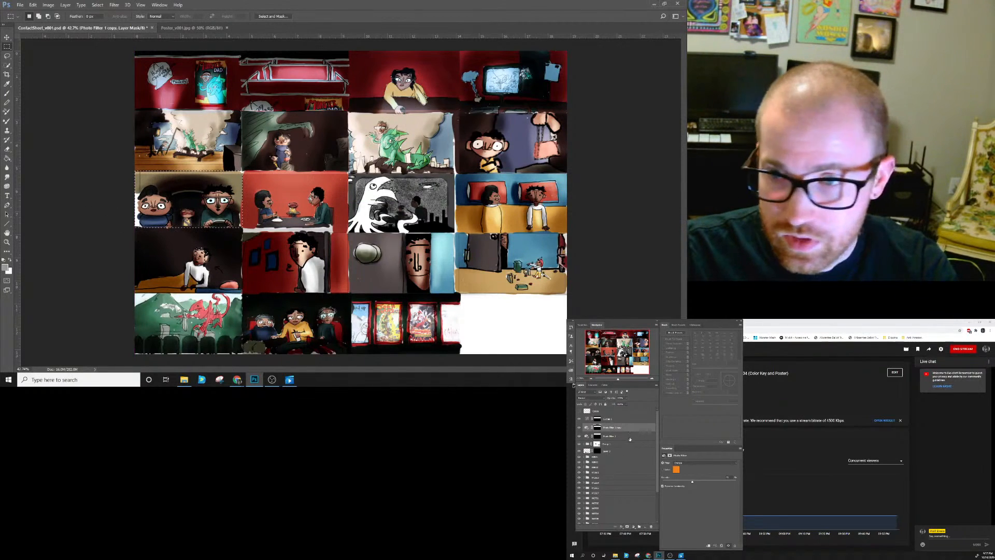
click(621, 420)
click(634, 526)
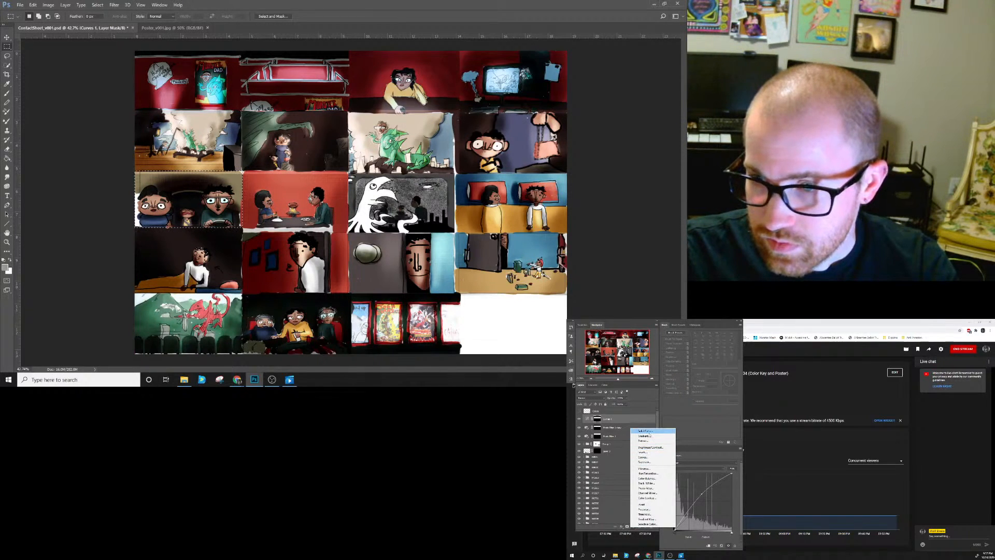
click(642, 457)
drag(704, 500, 711, 504)
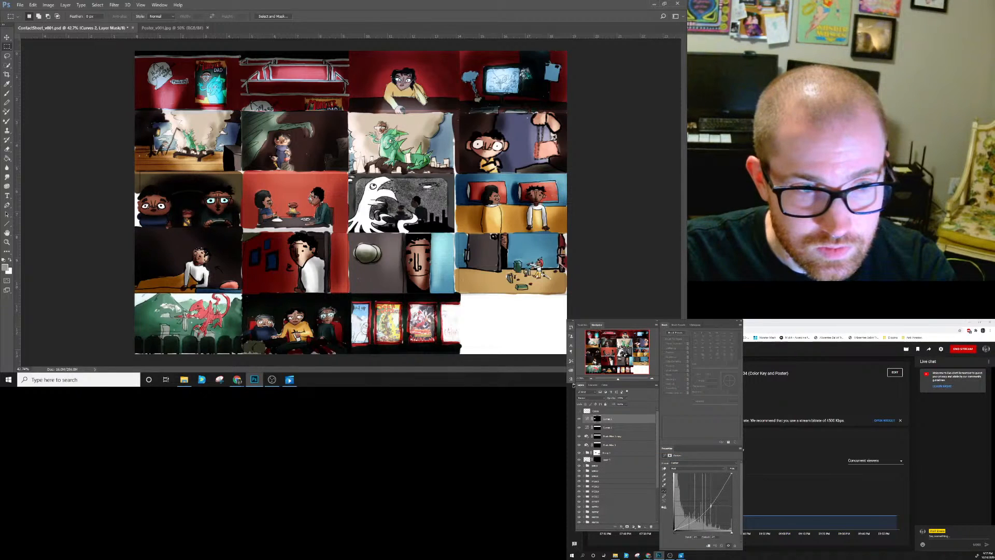
Raise the Red channel's highlights and adjust the Blue channel in the third-row panel's Curves, then compare with the layer hidden and shown.
click(698, 470)
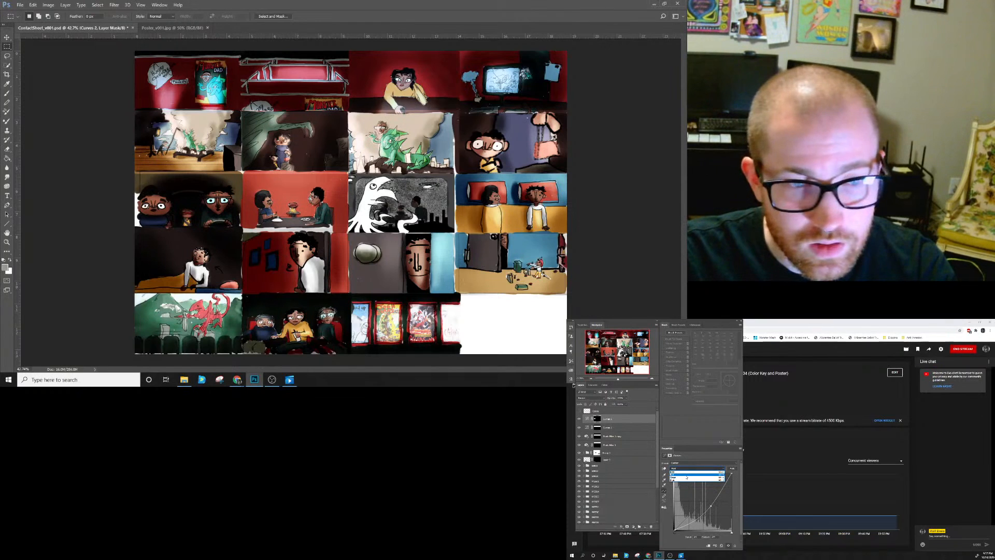
click(687, 473)
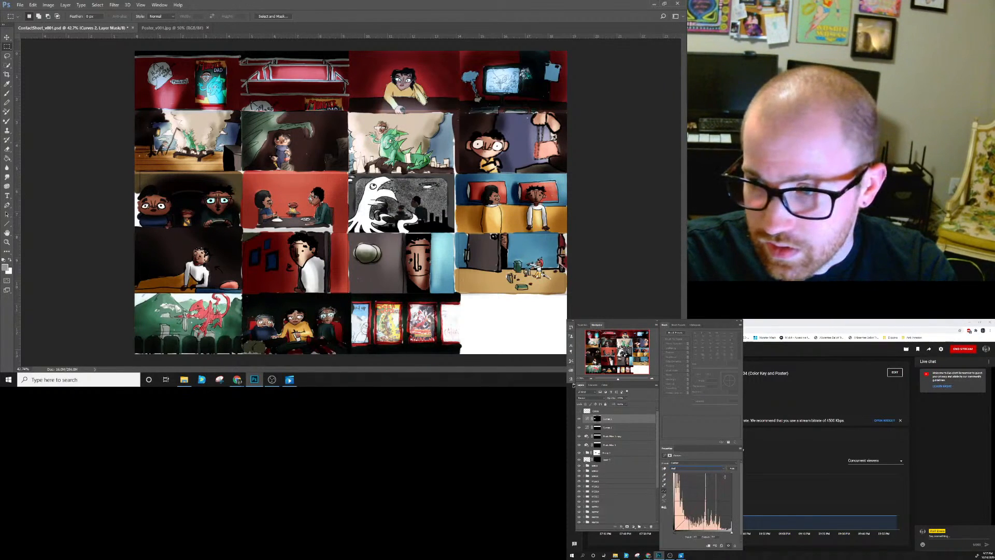
drag(732, 472, 721, 472)
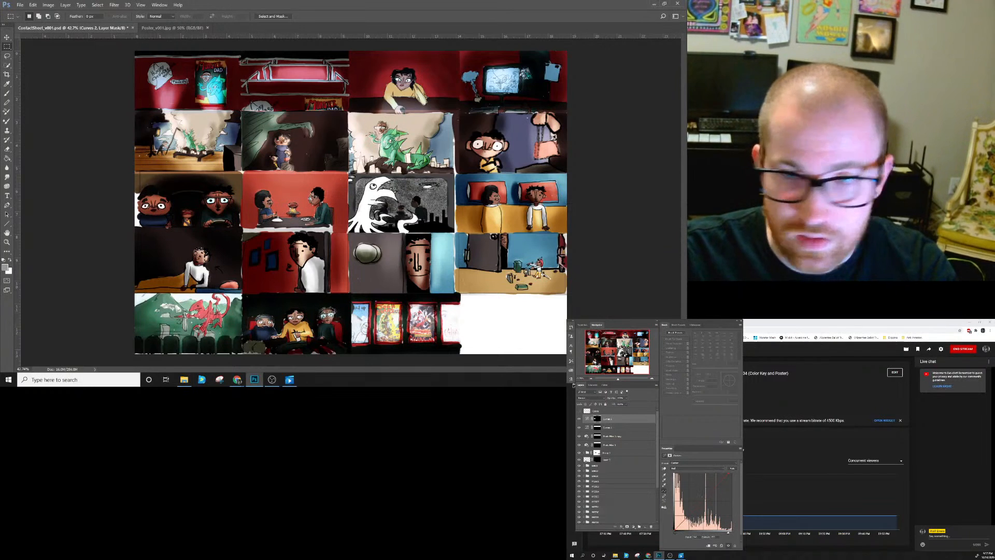
click(685, 470)
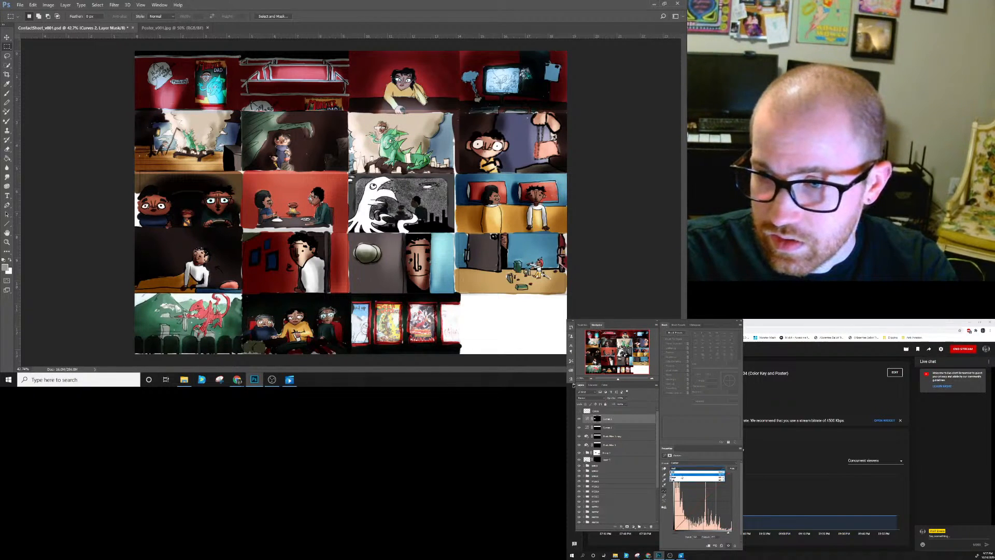
click(689, 479)
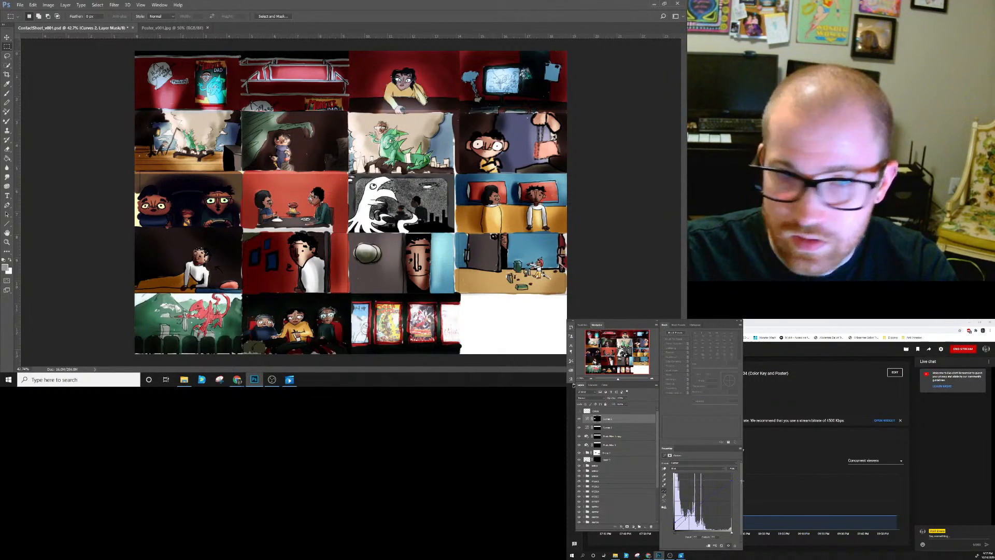
click(580, 418)
click(579, 418)
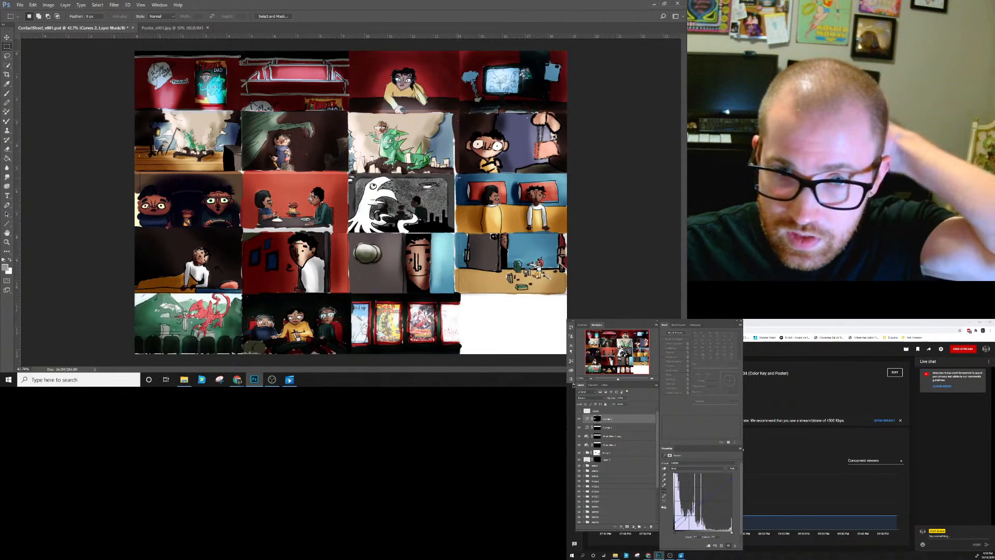
Duplicate the first photo filter and mask the copy to the third row's last panel, the fourth row's first two and half its third.
drag(455, 173, 572, 233)
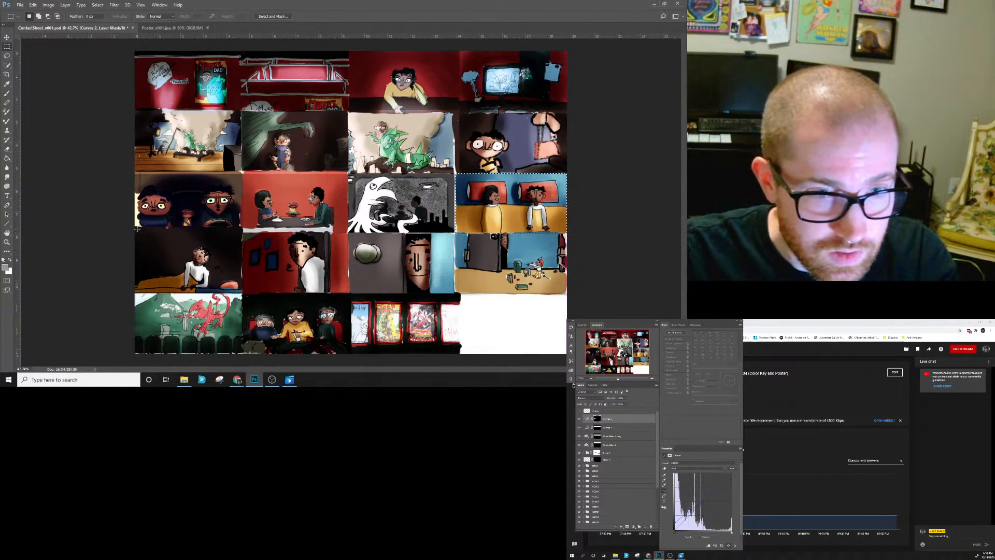
drag(134, 227, 351, 295)
drag(406, 233, 455, 293)
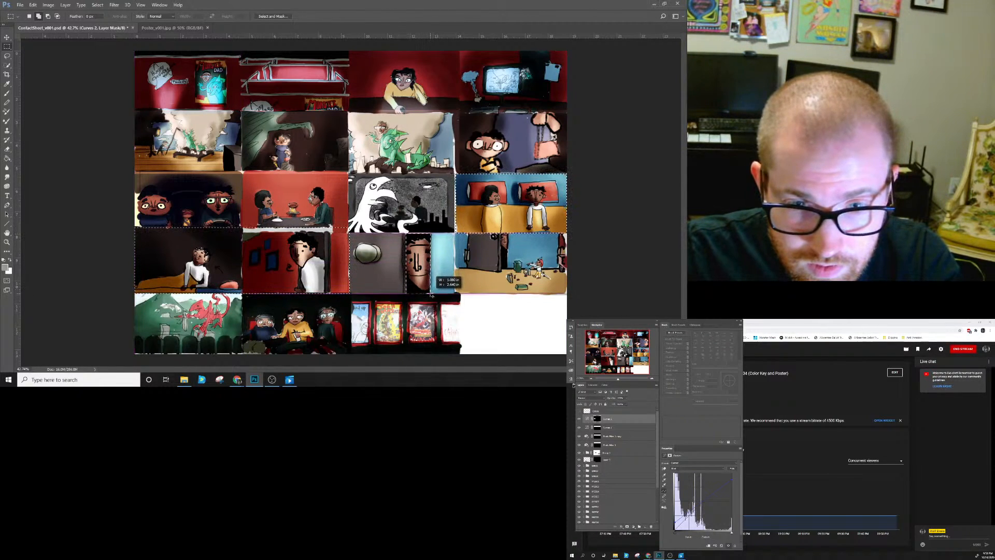
drag(509, 232, 508, 231)
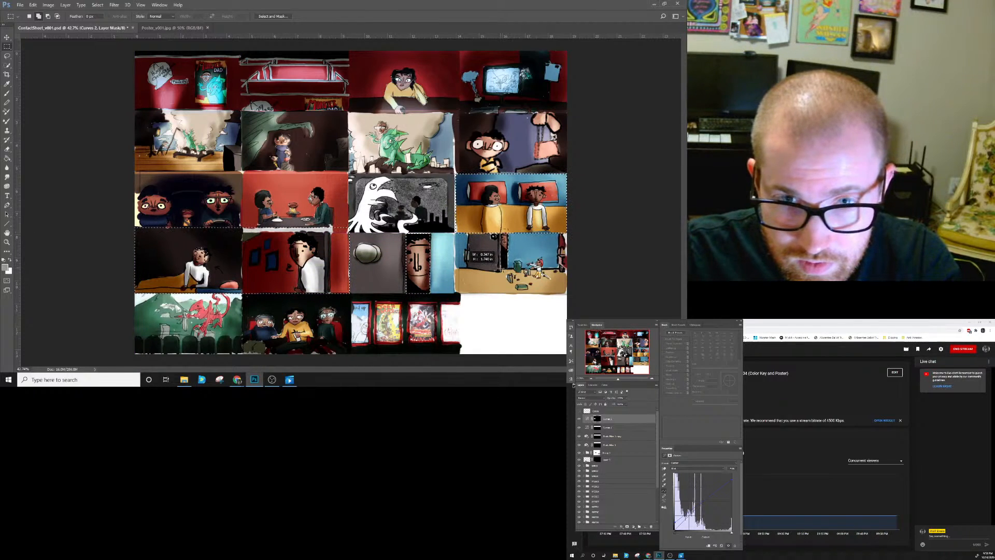
click(617, 445)
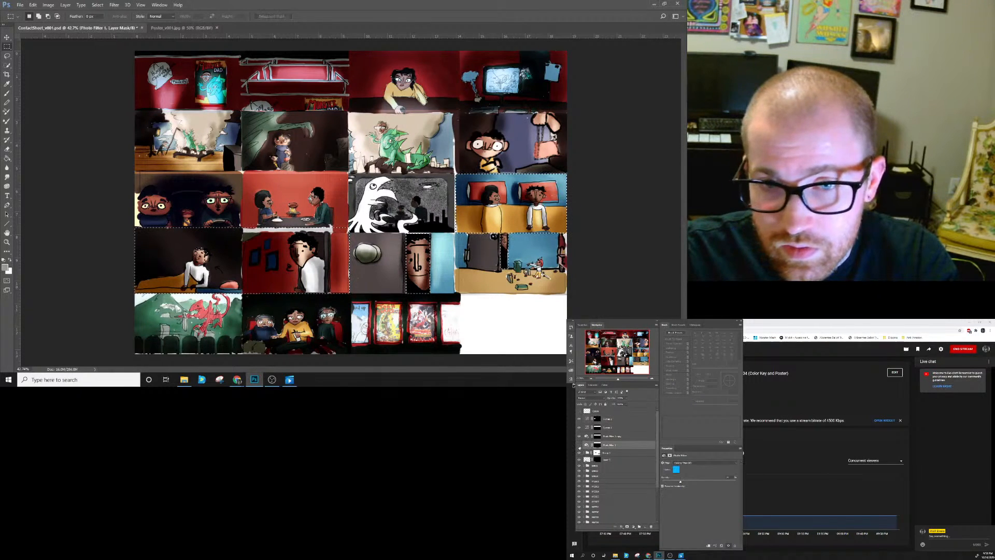
key(ctrl+j)
right_click(599, 447)
click(612, 454)
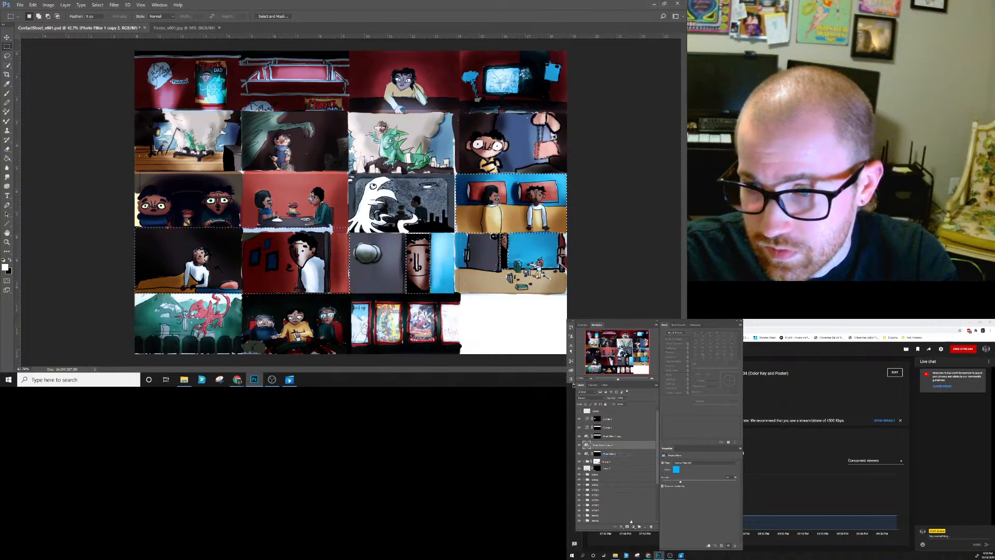
click(627, 526)
Change the duplicated photo filter to Blue and increase its density.
click(587, 444)
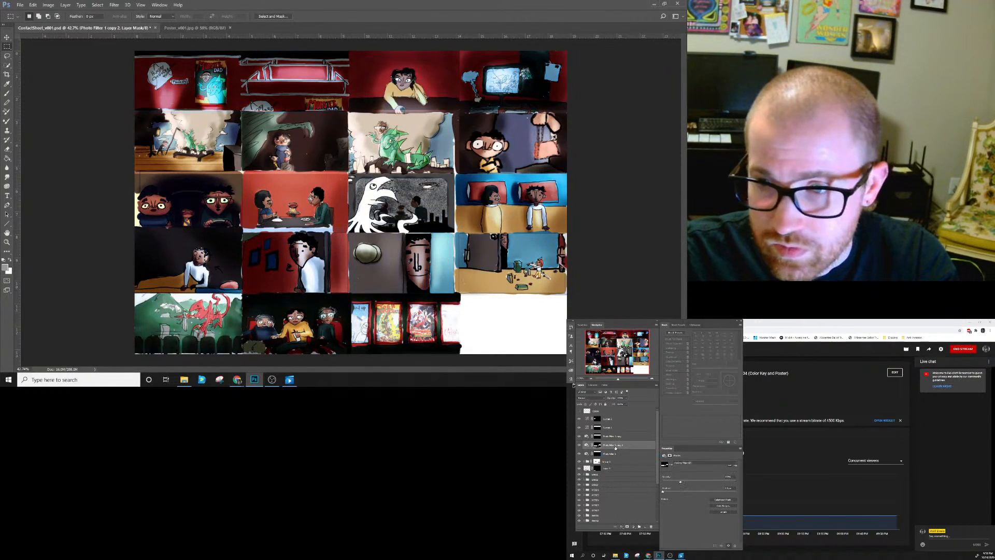
click(691, 463)
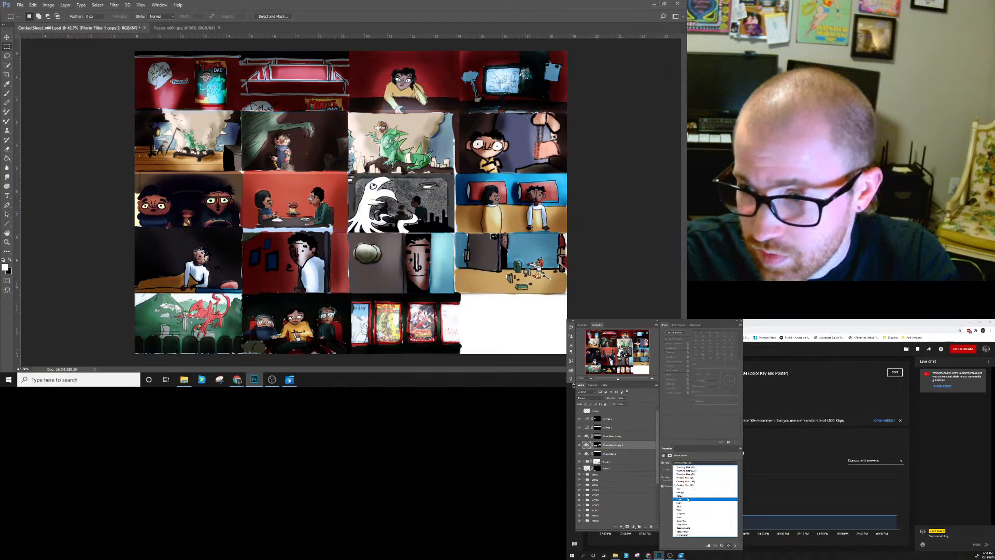
click(685, 506)
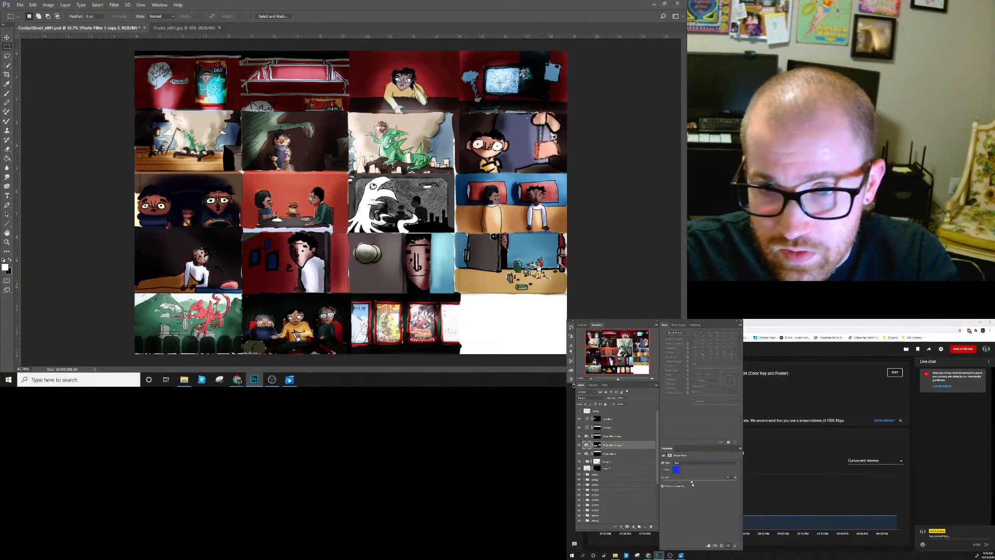
drag(709, 484, 716, 484)
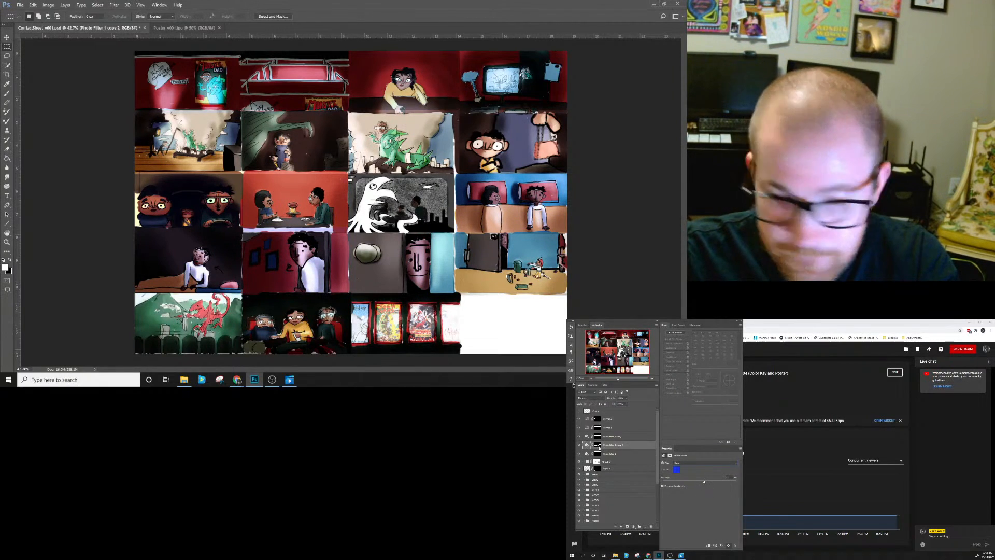
Load the blue filter's mask as a selection, add a Curves adjustment there and darken the midtones slightly.
ctrl+click(598, 445)
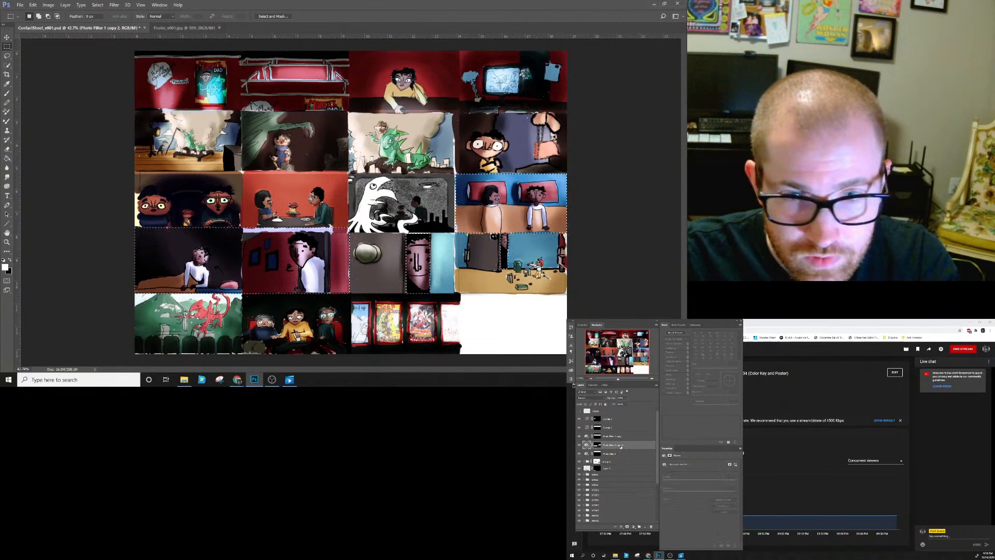
click(633, 526)
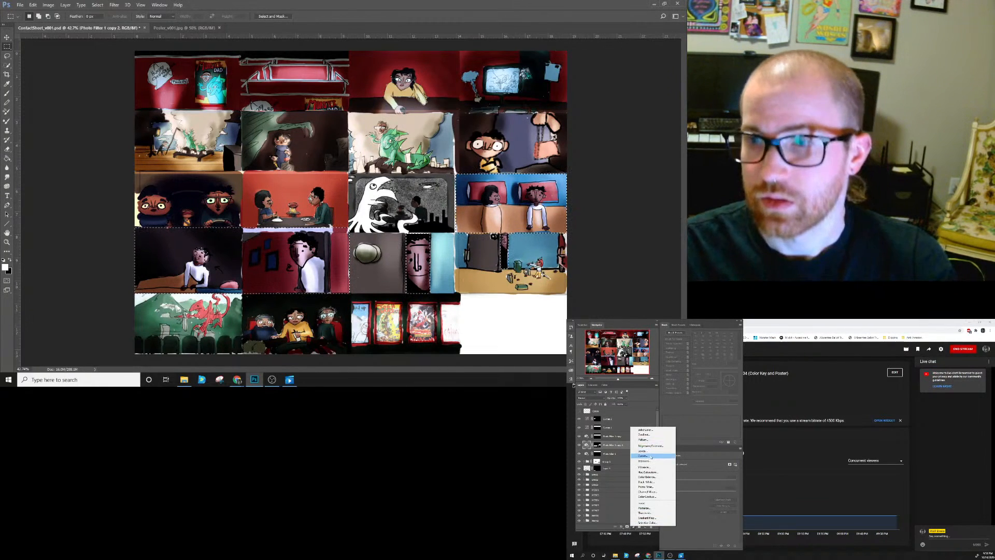
click(648, 453)
mouse_move(701, 502)
mouse_down()
mouse_move(708, 510)
mouse_move(706, 503)
mouse_up()
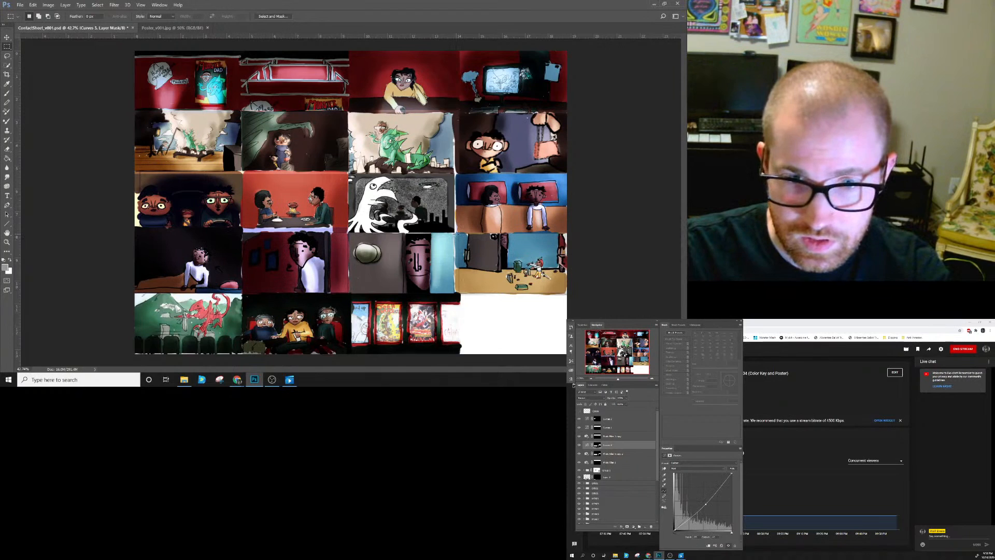
Select the last panel of the fourth row, add a Curves adjustment, pull in the white point and darken the shadows.
drag(455, 233, 573, 293)
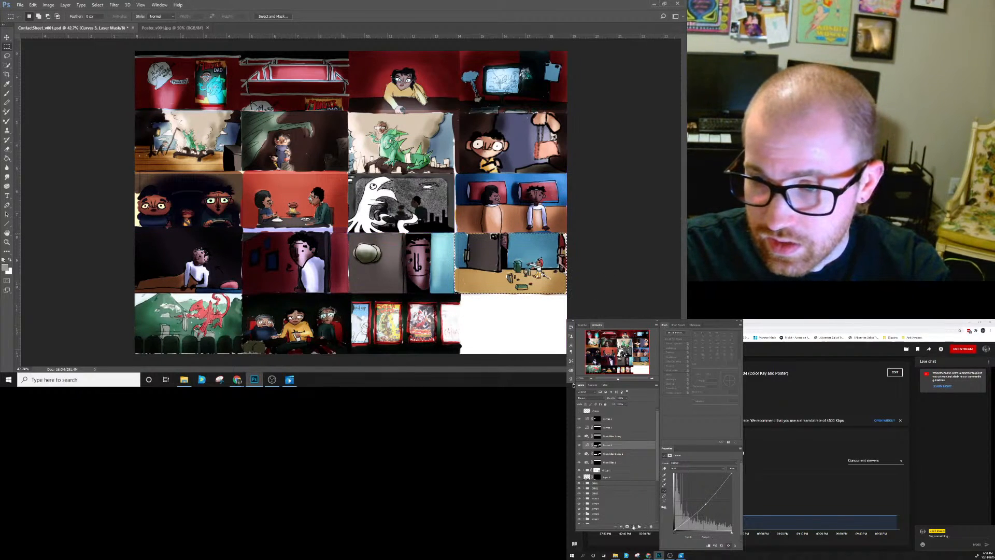
click(633, 526)
click(645, 459)
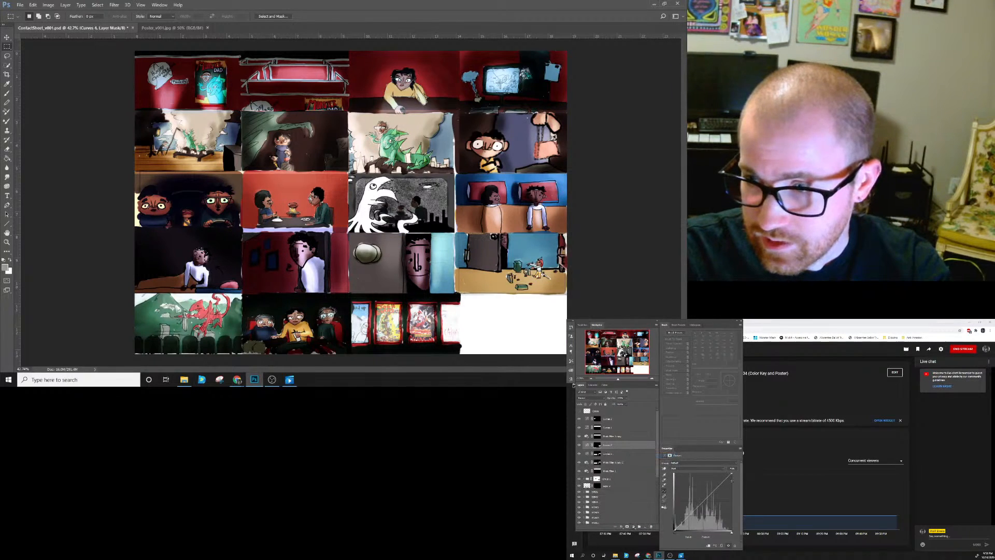
drag(731, 532, 723, 531)
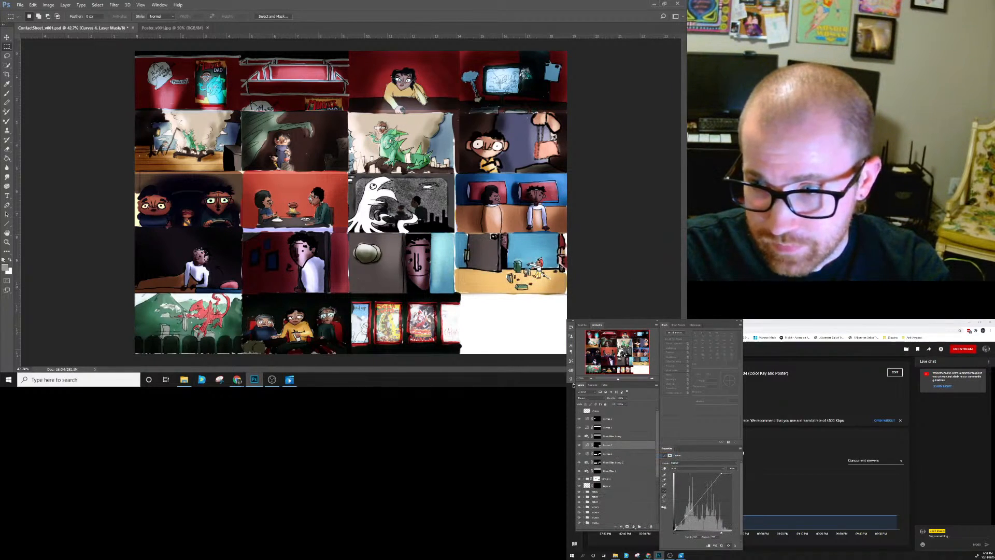
drag(685, 516, 689, 518)
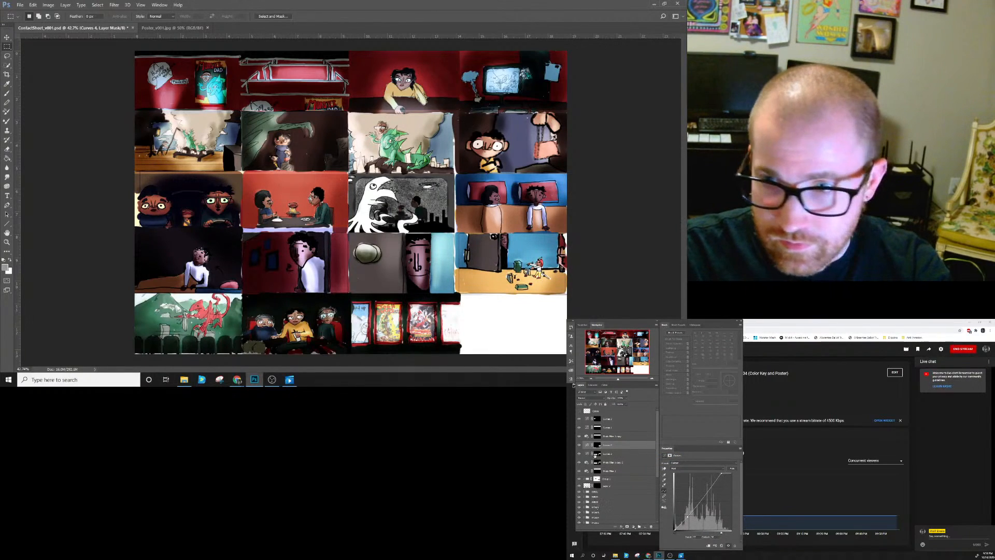
Rebuild the last panel's Curves mask from its selection minus the neighbouring Curves mask, and compare with the layer hidden and shown.
ctrl+click(598, 445)
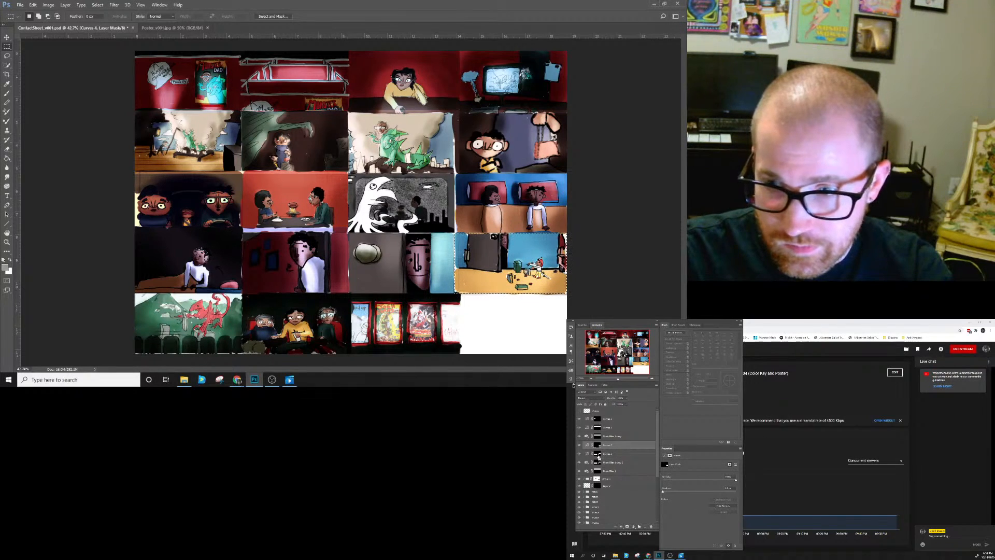
ctrl+alt+click(598, 455)
right_click(598, 446)
click(616, 455)
click(627, 526)
click(579, 445)
click(579, 445)
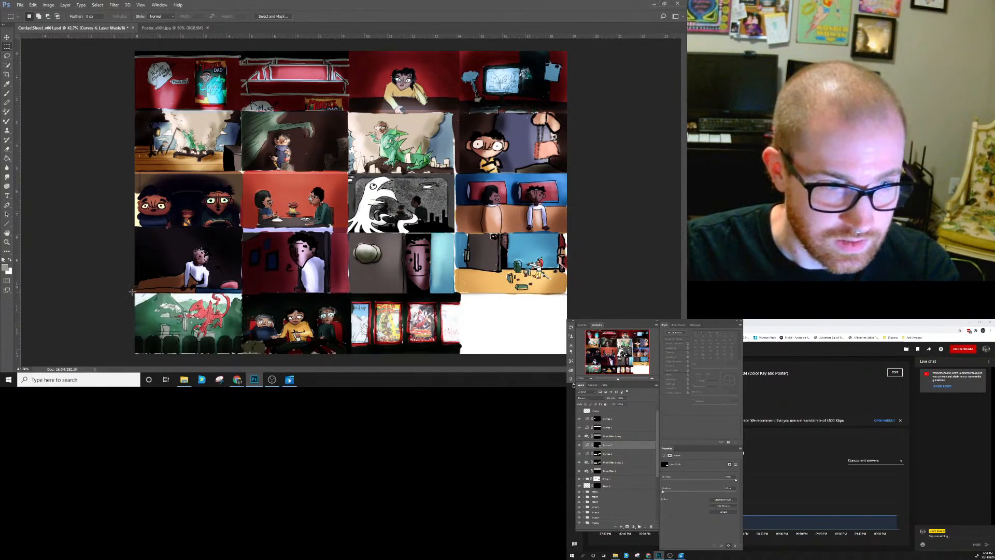
Select the fifth row's panels, add a Curves adjustment at the top of the adjustment layers and darken the midtones slightly.
drag(132, 293, 460, 355)
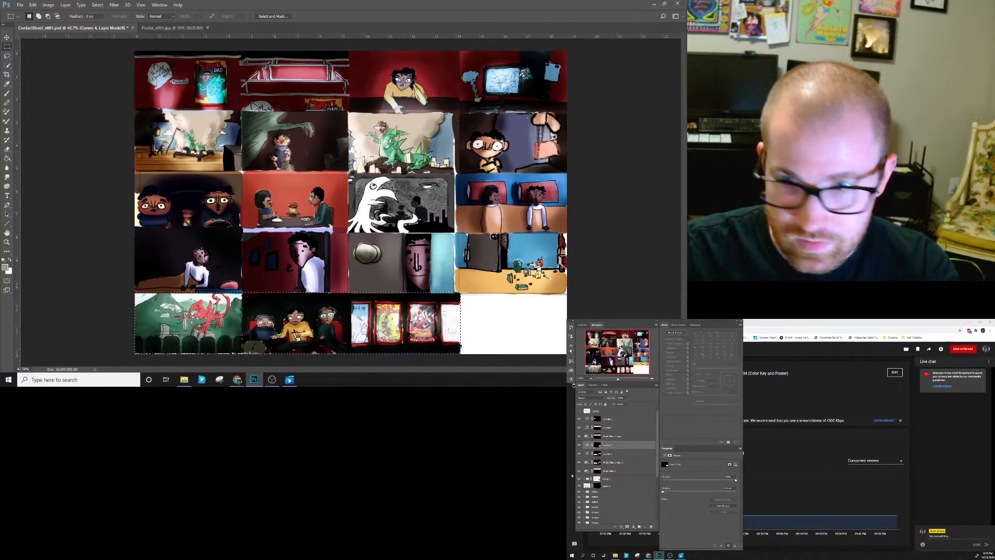
click(620, 418)
click(633, 526)
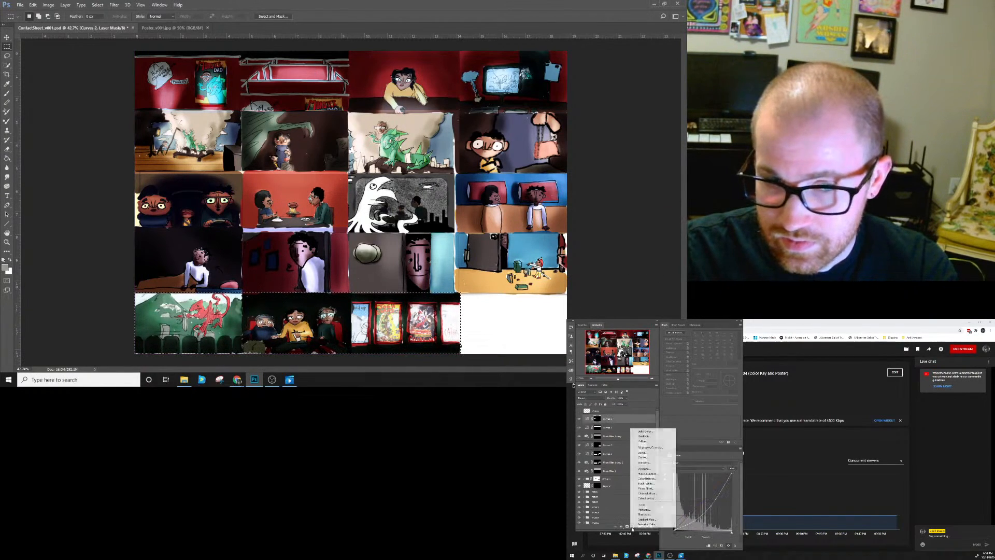
click(643, 457)
drag(704, 500, 707, 503)
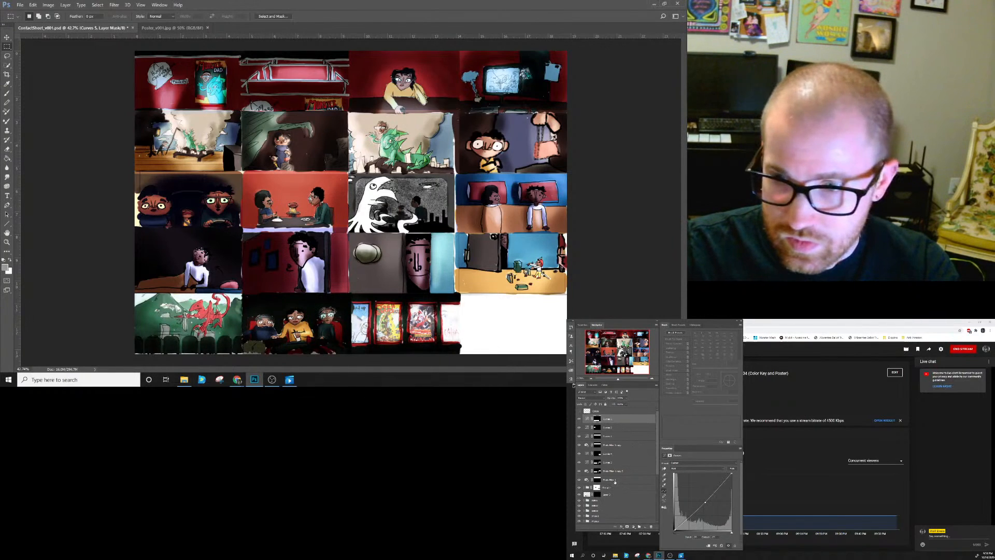
Add a Hue/Saturation adjustment over the whole contact sheet and raise the saturation slightly.
click(634, 526)
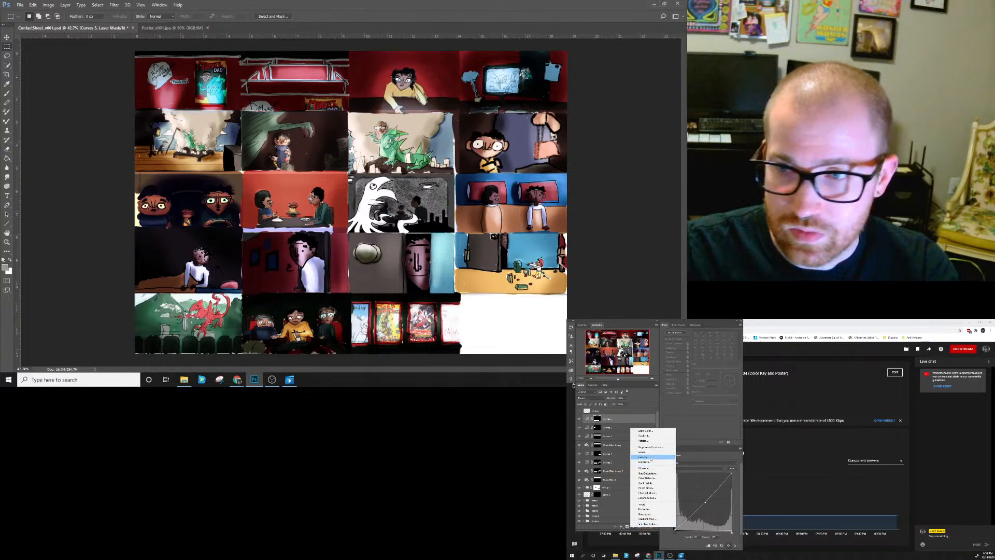
click(647, 473)
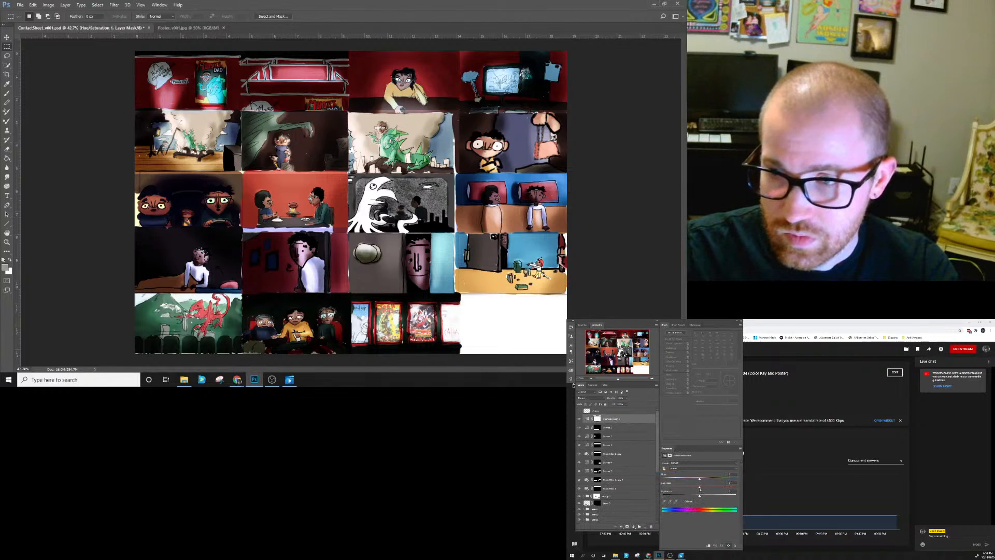
drag(699, 488, 707, 489)
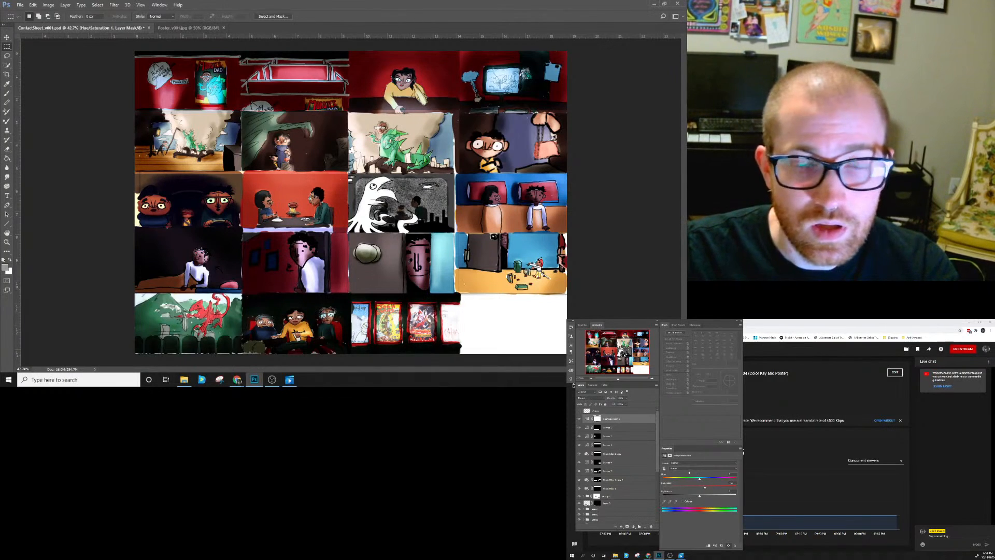
Group all the Photo Filter, Curves and Hue/Saturation adjustment layers together.
shift+click(614, 496)
click(615, 488)
shift+click(616, 420)
key(ctrl+g)
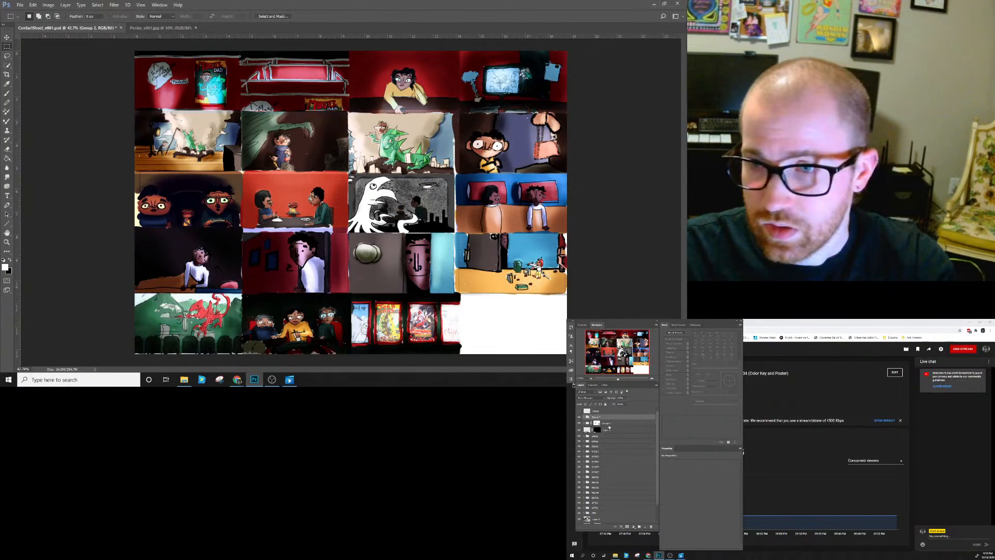
Compare the contact sheet with the new adjustment group and the masked group below it each hidden and shown.
click(579, 418)
click(579, 418)
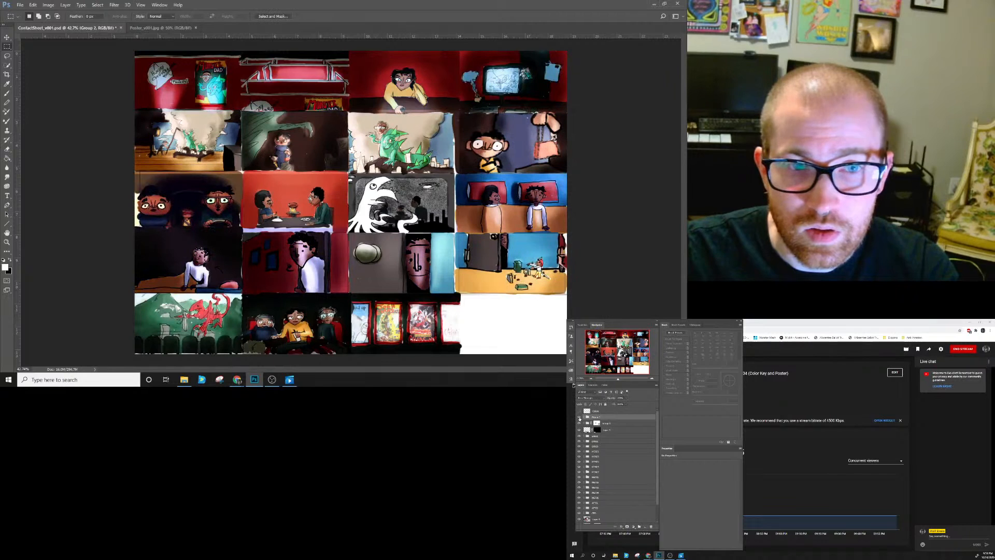
click(579, 423)
click(580, 422)
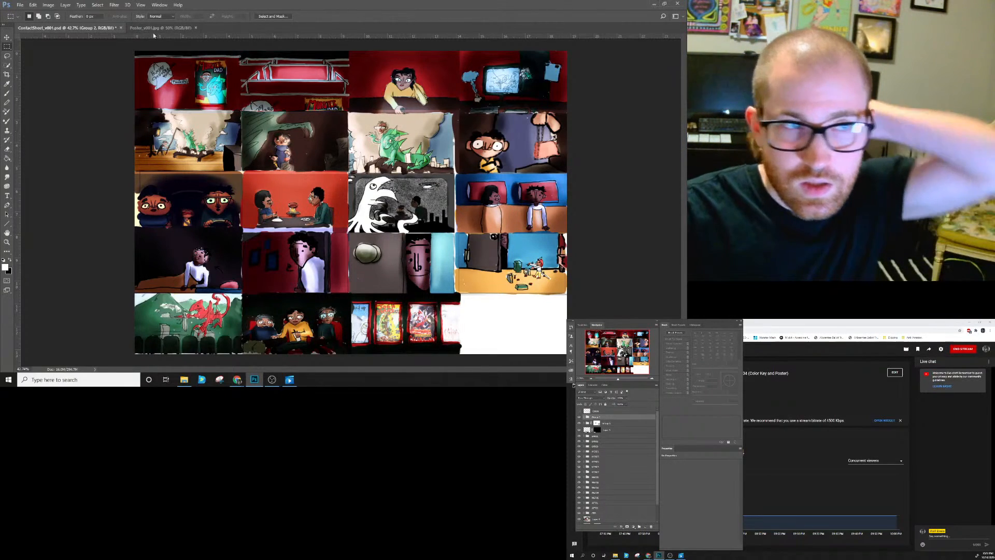
Save the layered contact sheet, and also save it as a JPEG named ContactSheet_v001 in the KeyArt folder at maximum quality.
click(19, 5)
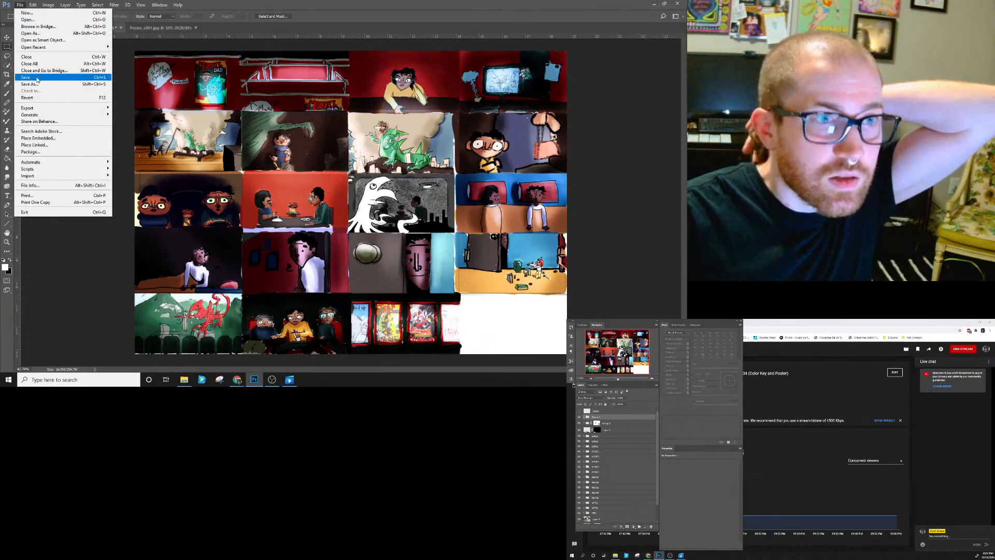
click(32, 63)
click(20, 4)
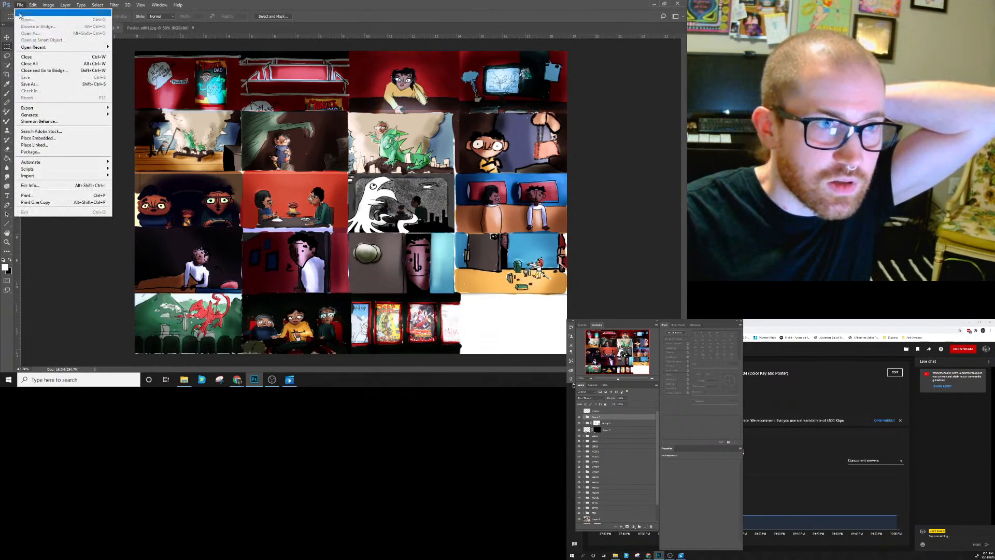
click(39, 84)
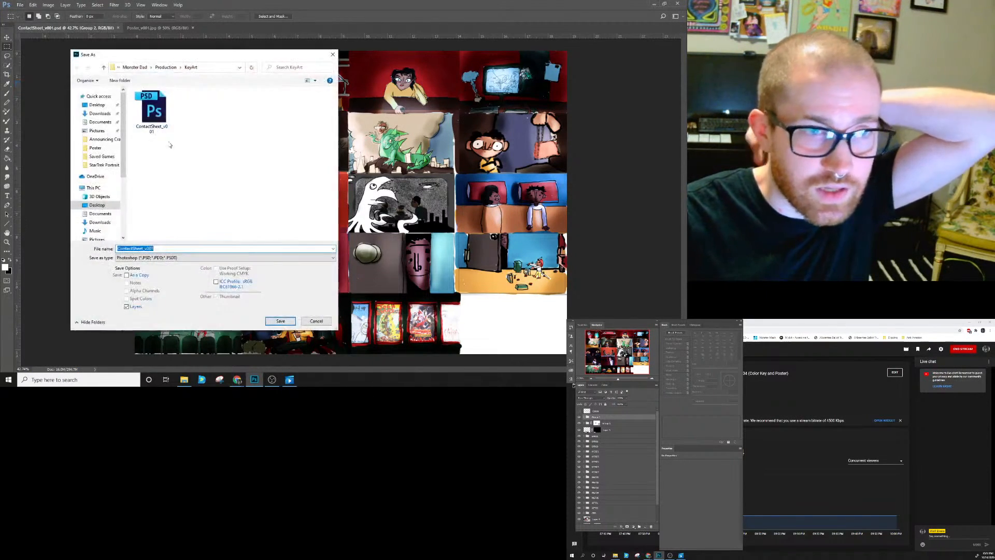
click(173, 258)
click(139, 313)
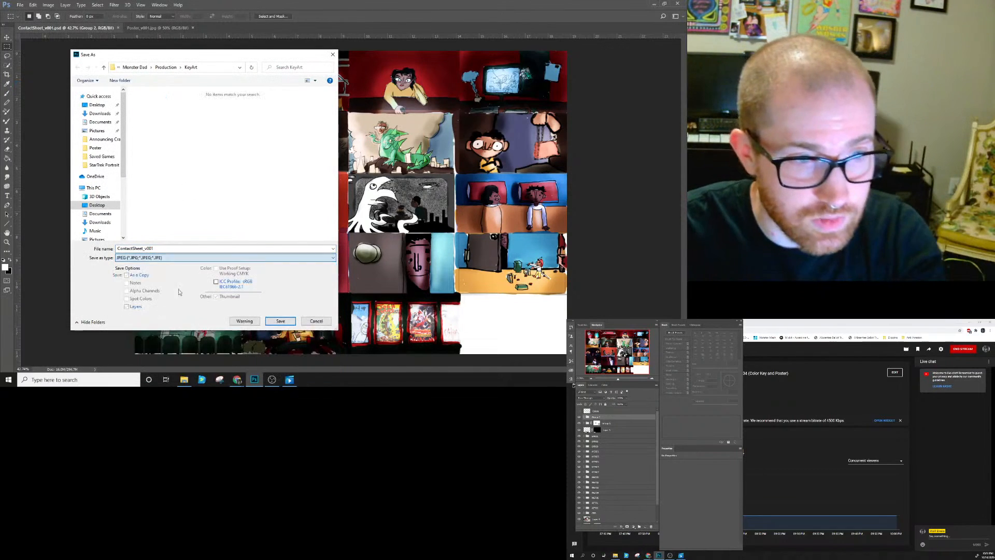
click(280, 322)
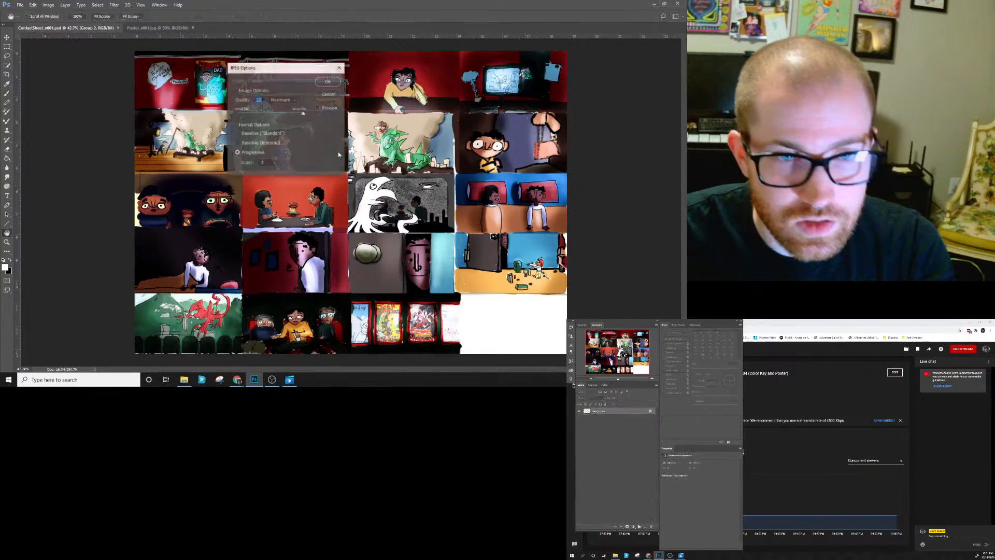
click(327, 82)
Switch to the YouTube Studio live stream dashboard in the browser.
click(755, 328)
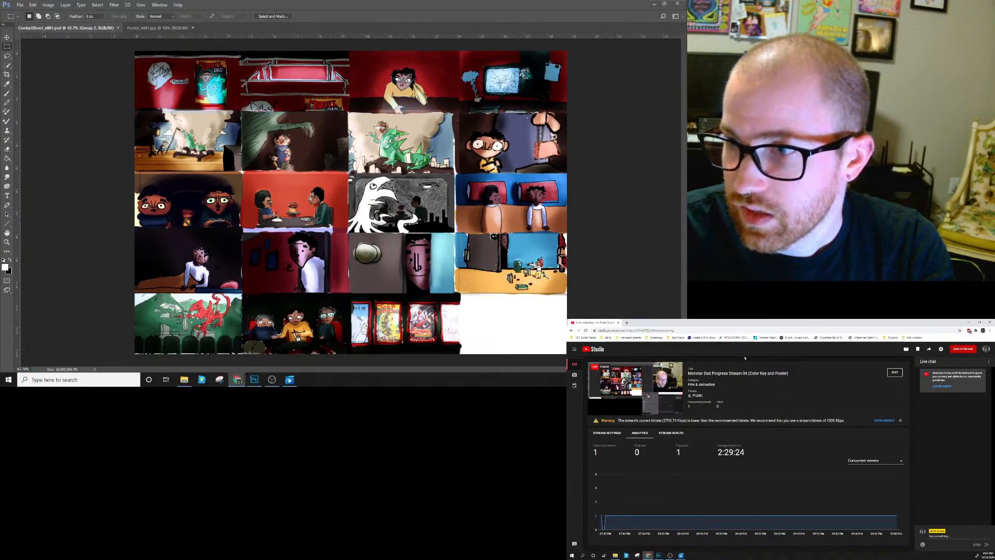